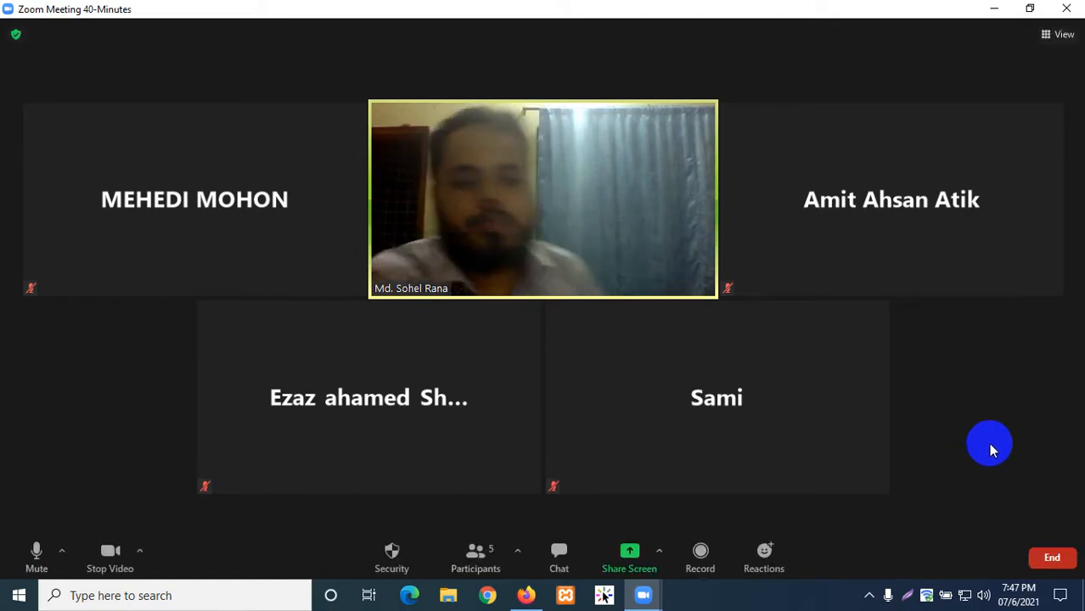
- Open the Zoom meeting chat and select the shared profreehost.com link text
click(557, 546)
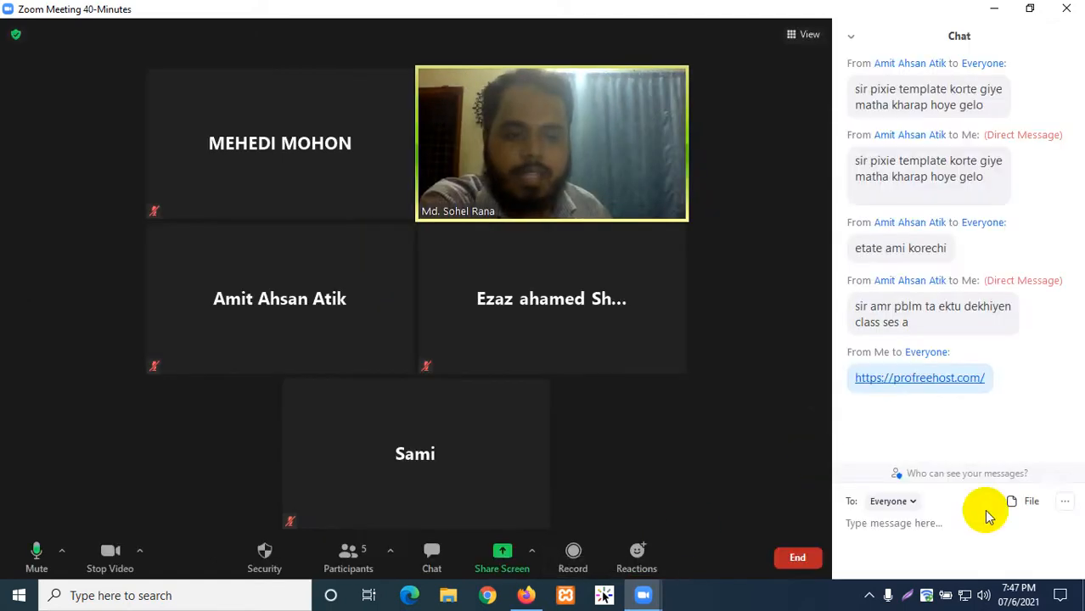
drag(992, 382, 781, 410)
click(893, 402)
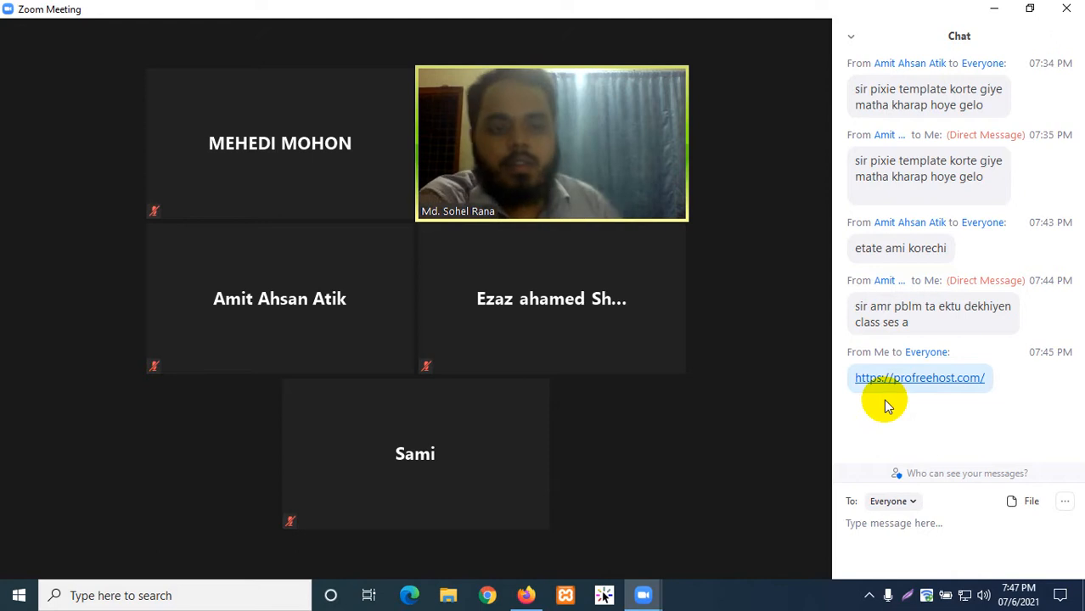
click(915, 390)
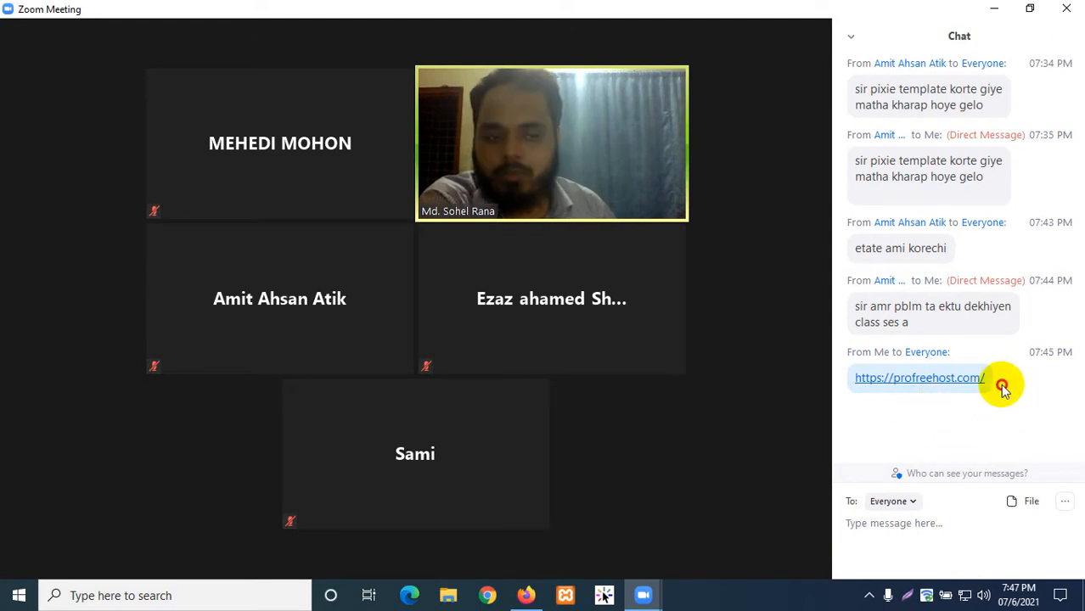
drag(1003, 386, 860, 397)
click(939, 416)
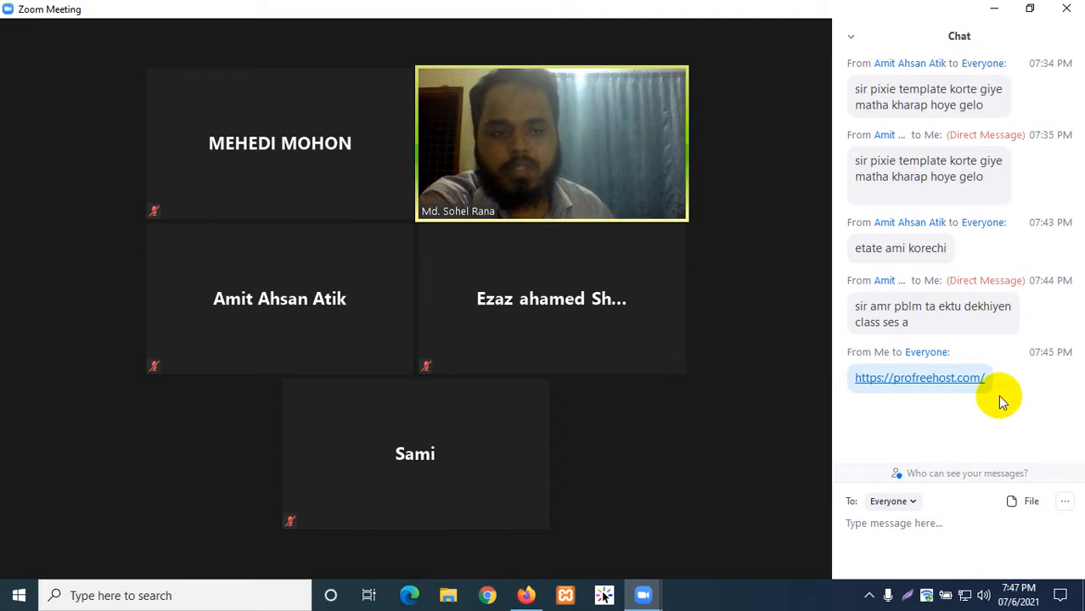
drag(1007, 385, 795, 417)
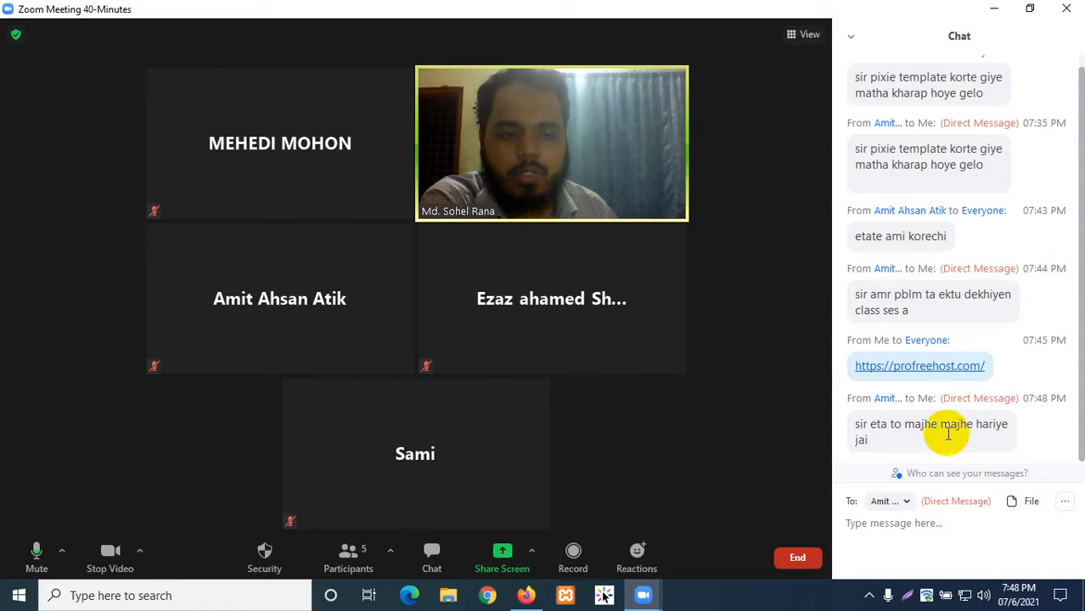
drag(997, 367, 852, 371)
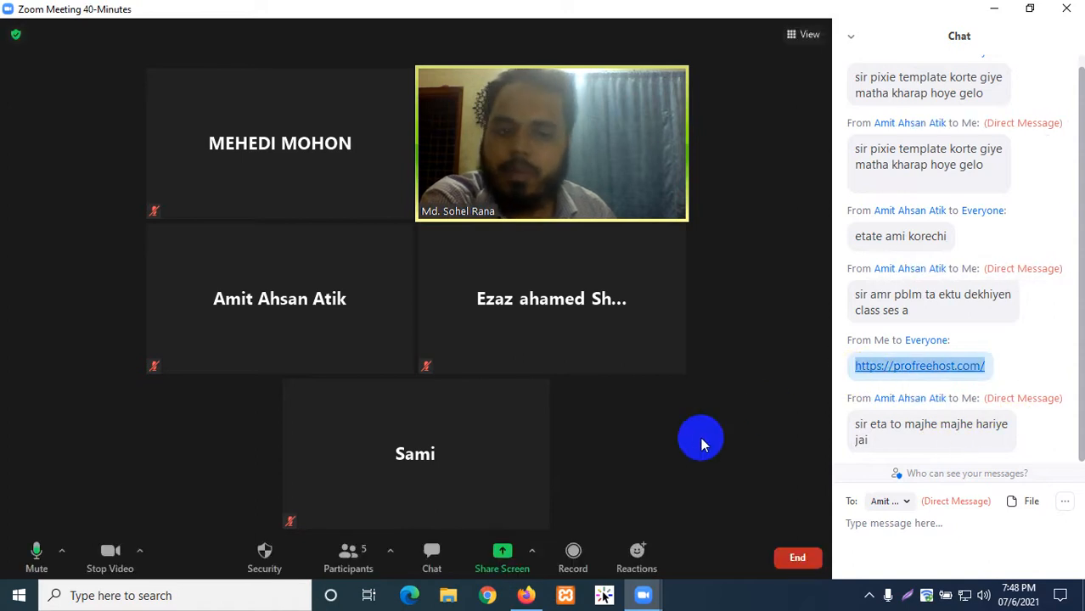
click(1000, 366)
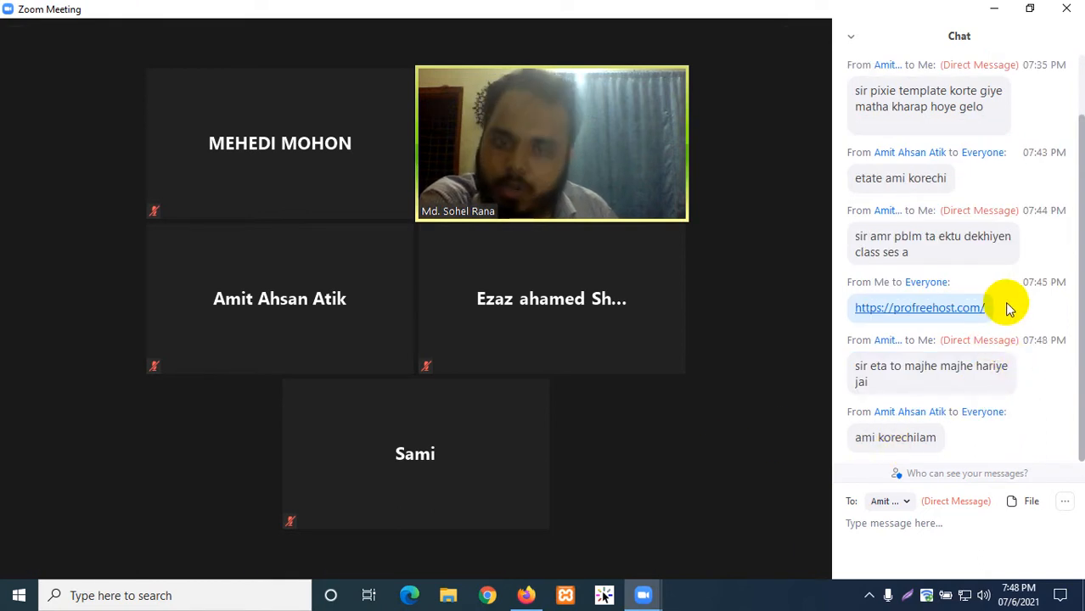
drag(1008, 309, 861, 307)
key(ctrl+c)
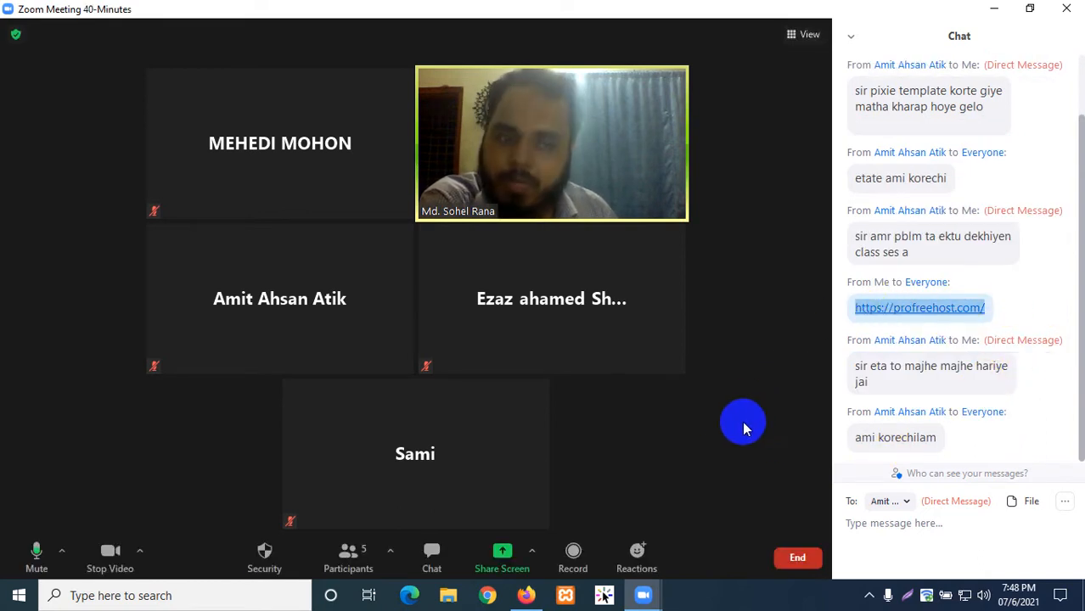
- Deselect the link and hide the chat panel, leaving only the five-participant gallery
click(1015, 315)
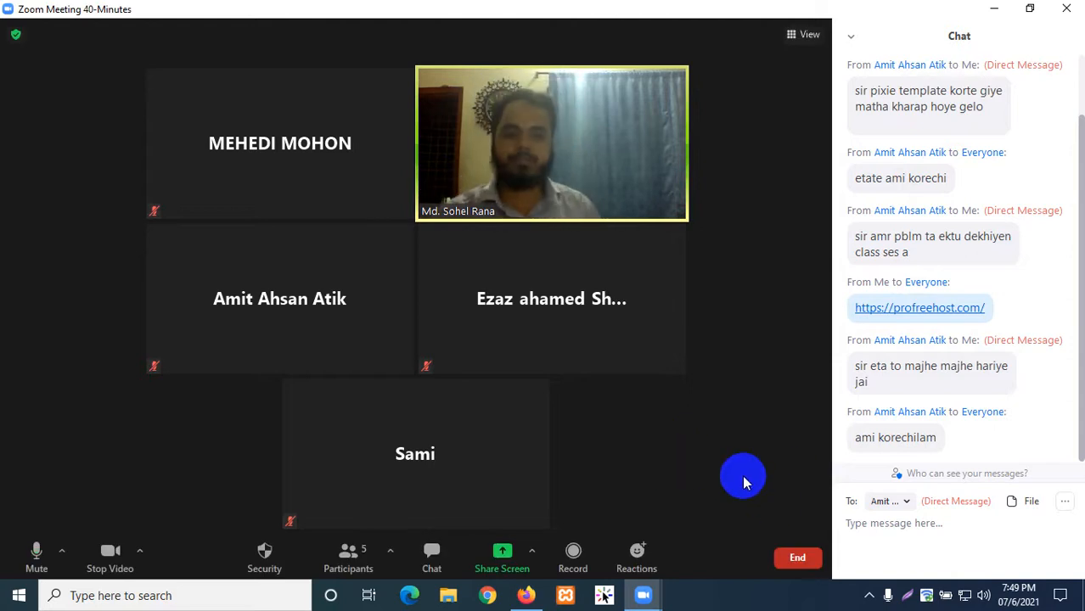
mouse_move(537, 496)
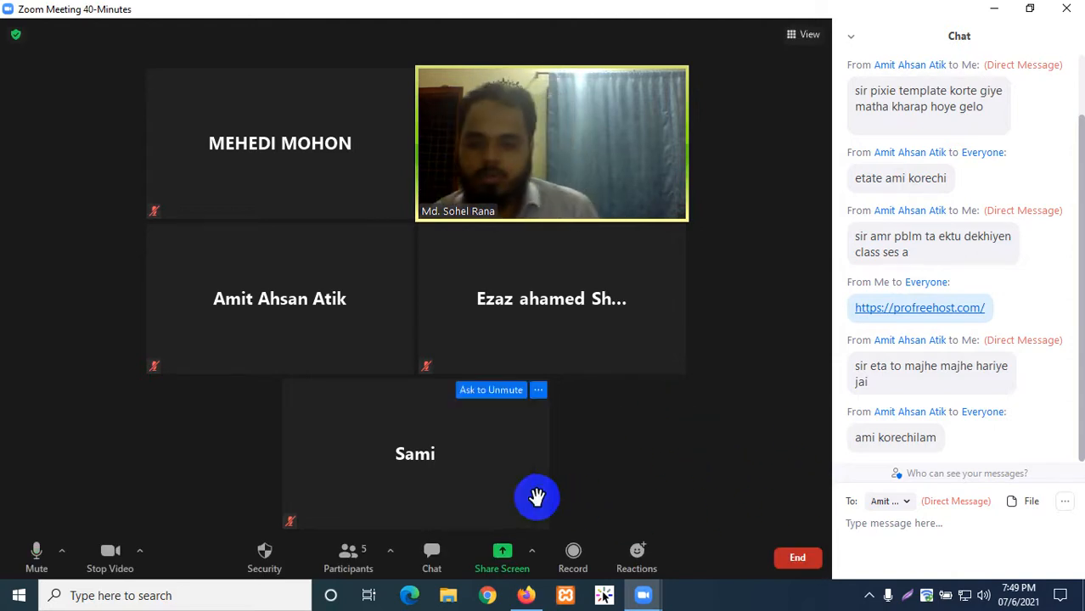
click(441, 559)
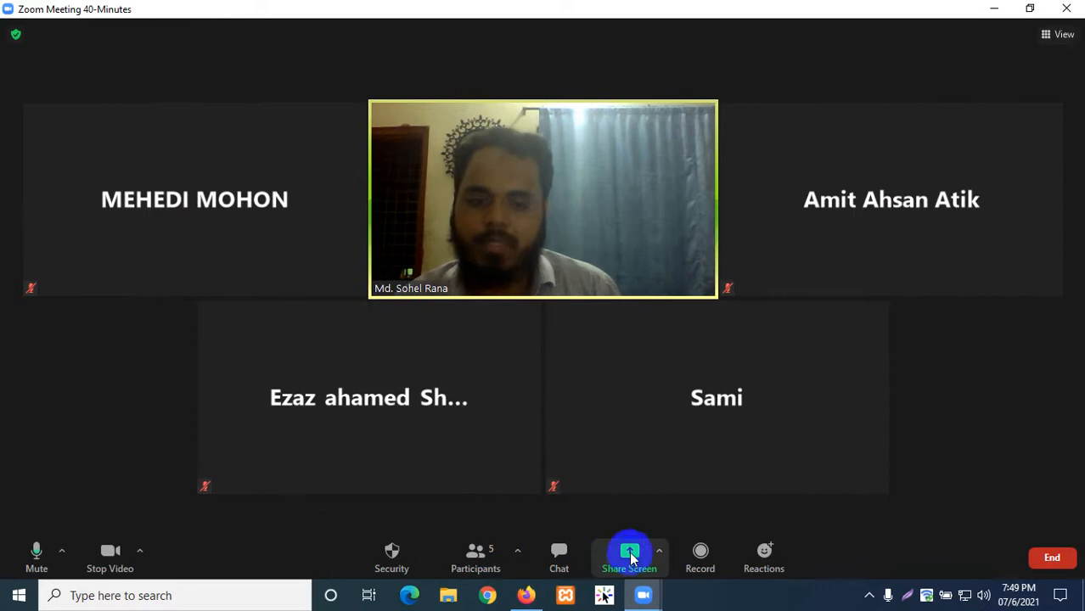
- Share the entire screen in Zoom, then bring Firefox to the front
click(630, 557)
click(242, 166)
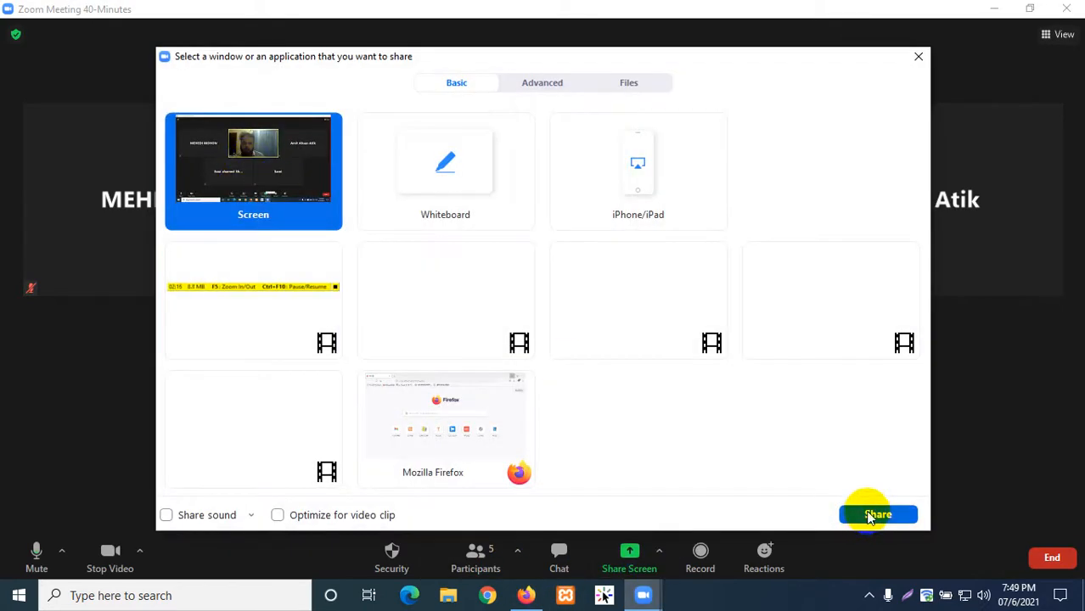
click(877, 514)
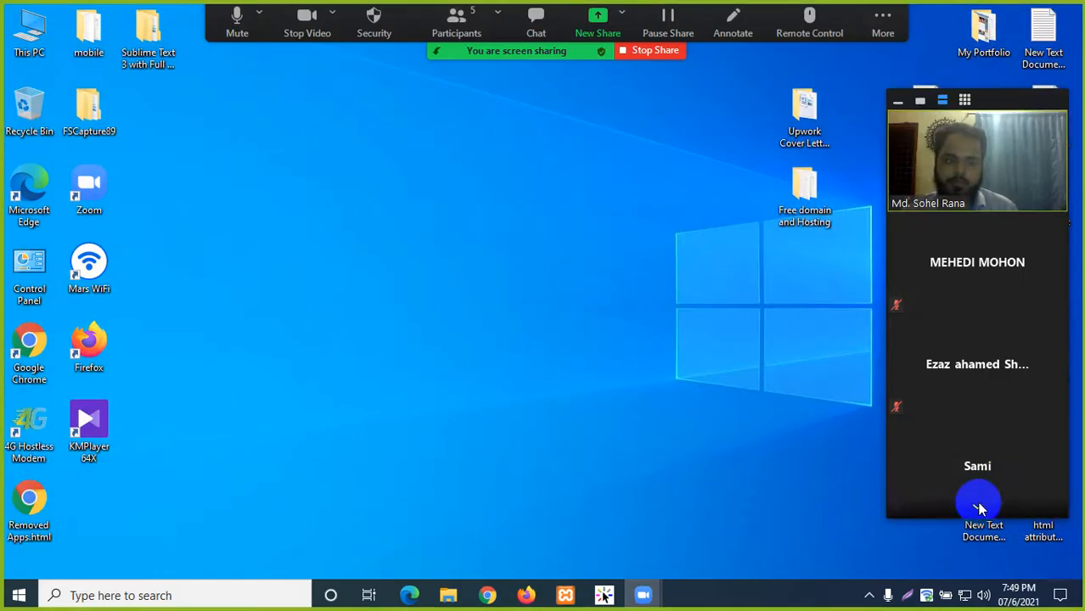
scroll(980, 508, down, 1)
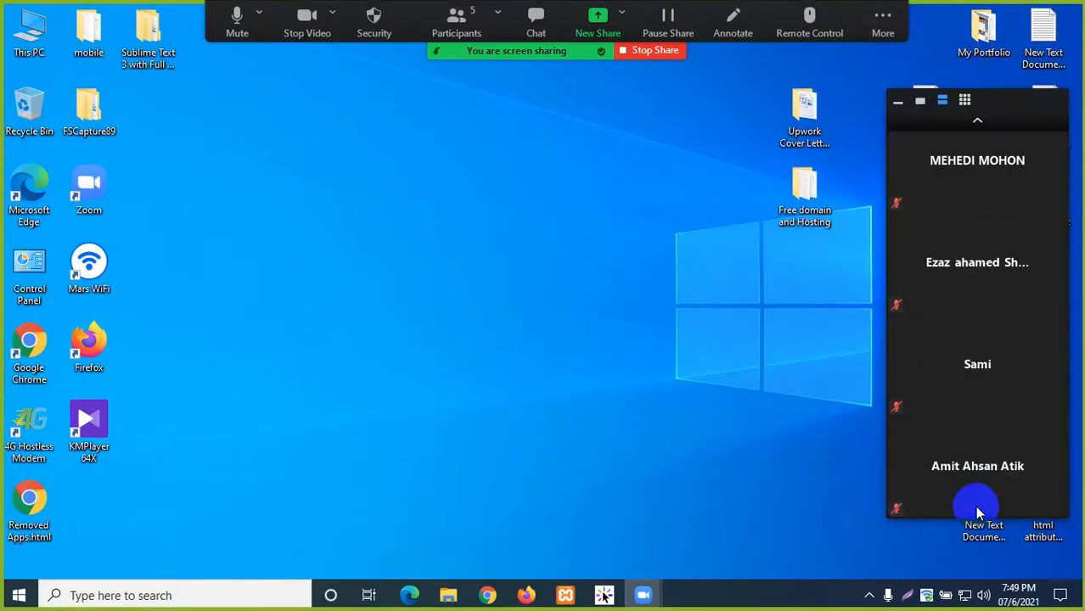
click(979, 126)
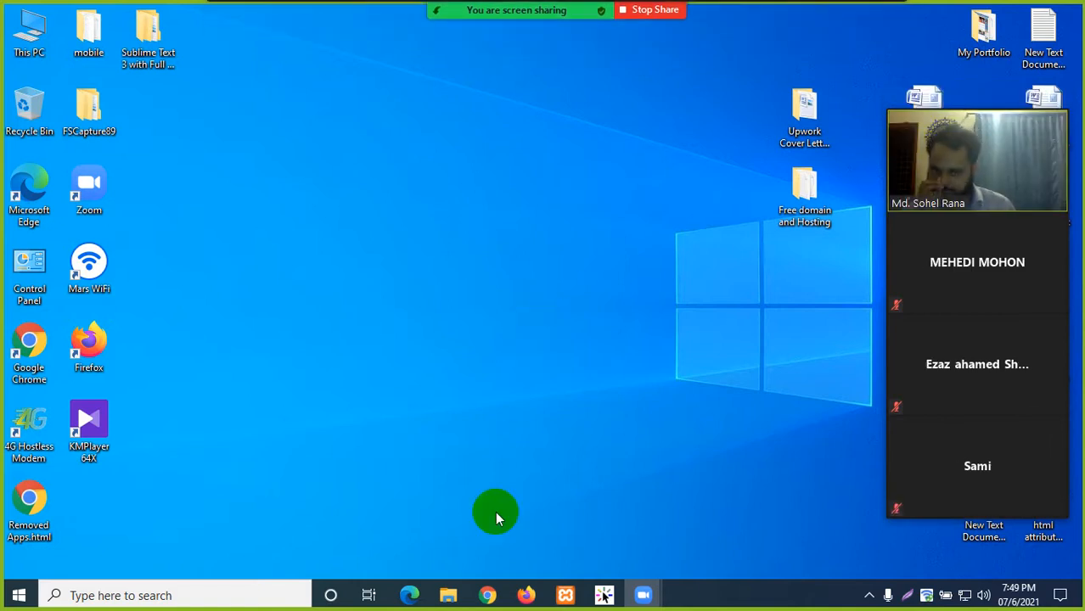
click(526, 596)
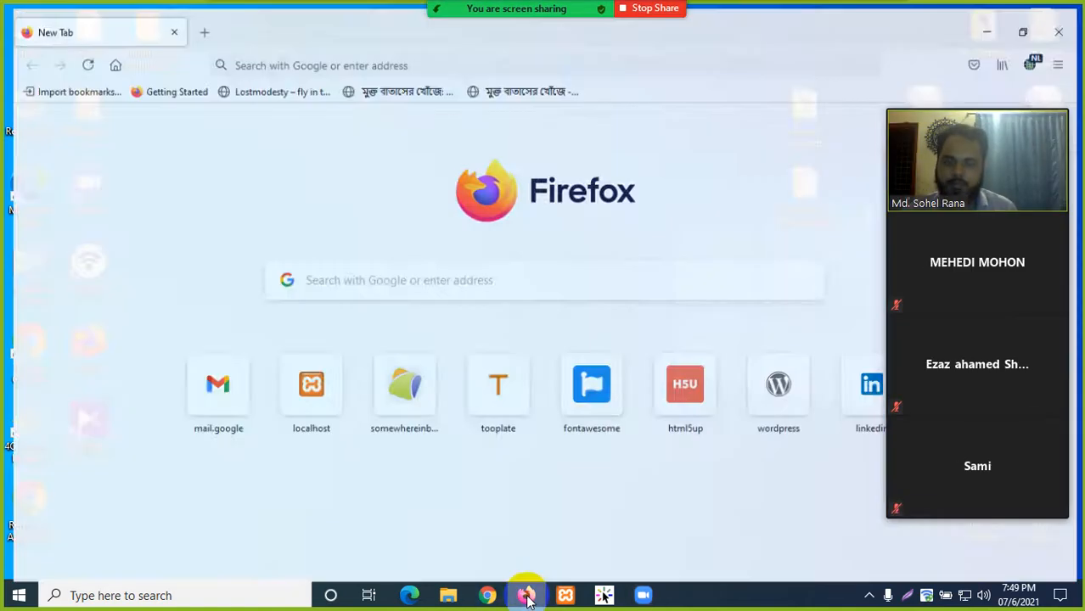
click(293, 50)
right_click(291, 51)
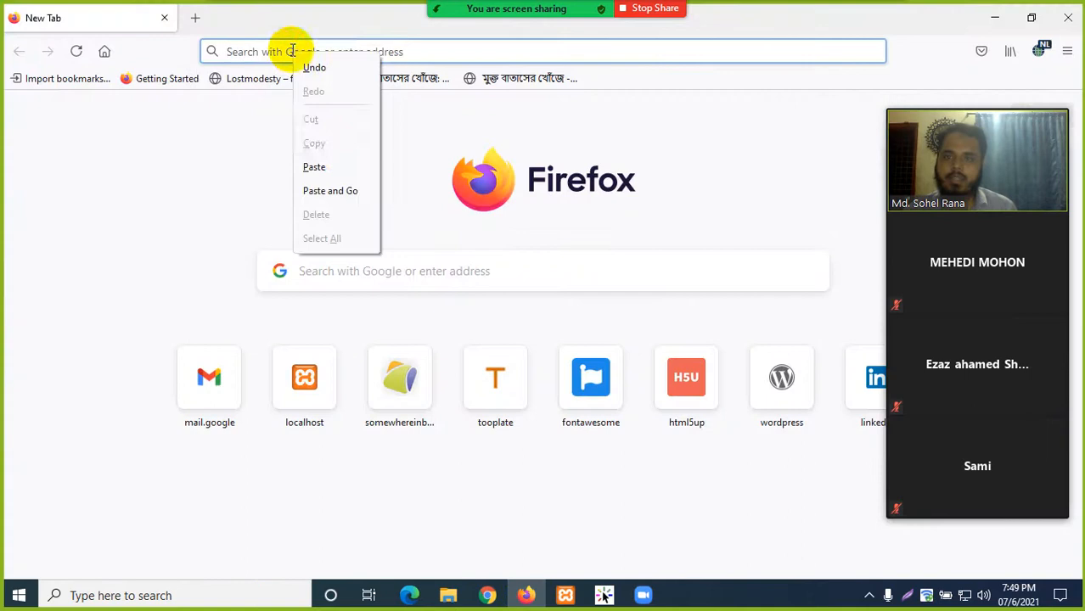
click(337, 167)
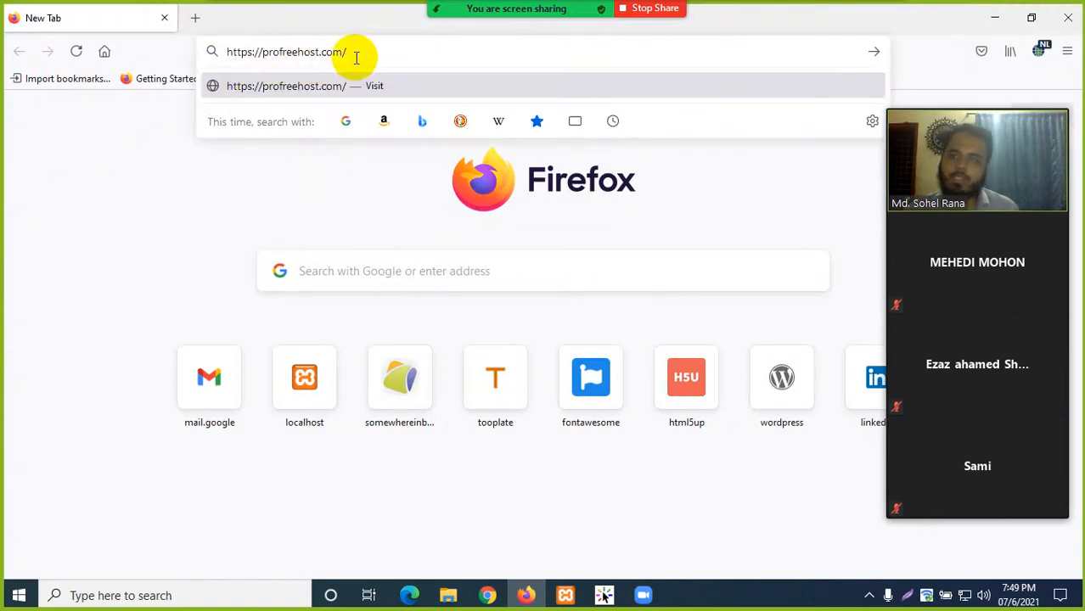
key(Return)
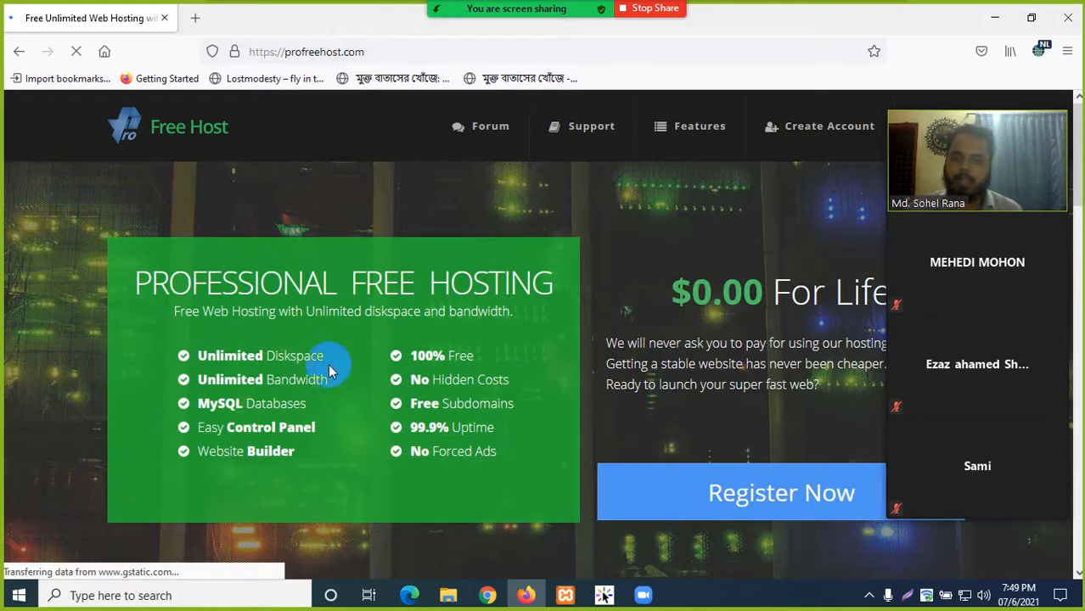
scroll(328, 363, down, 2)
scroll(327, 364, up, 2)
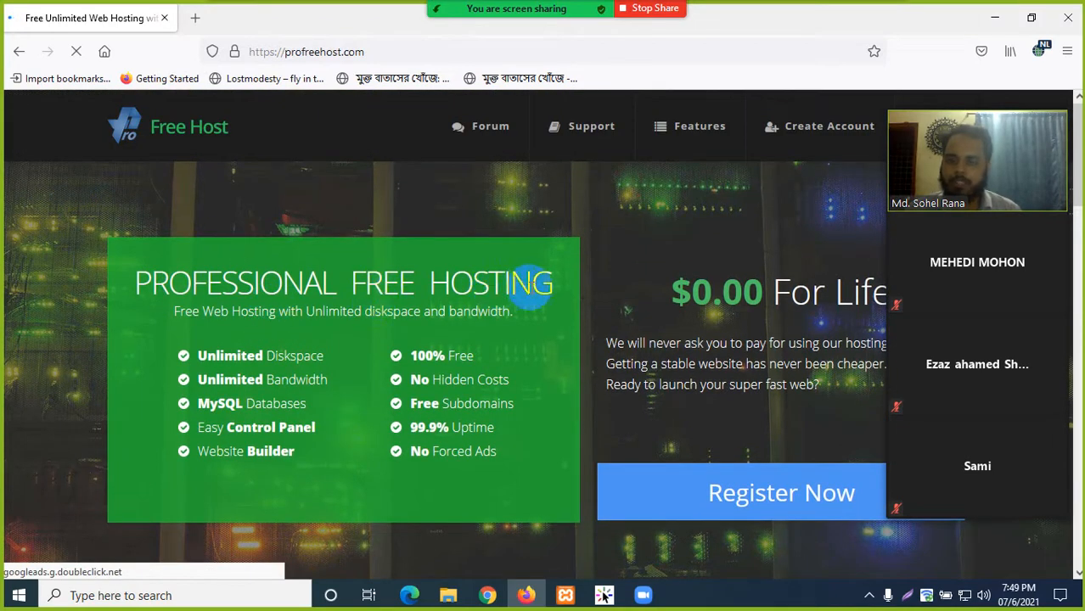
drag(139, 281, 562, 290)
click(201, 342)
drag(169, 311, 522, 319)
click(524, 321)
scroll(524, 321, down, 8)
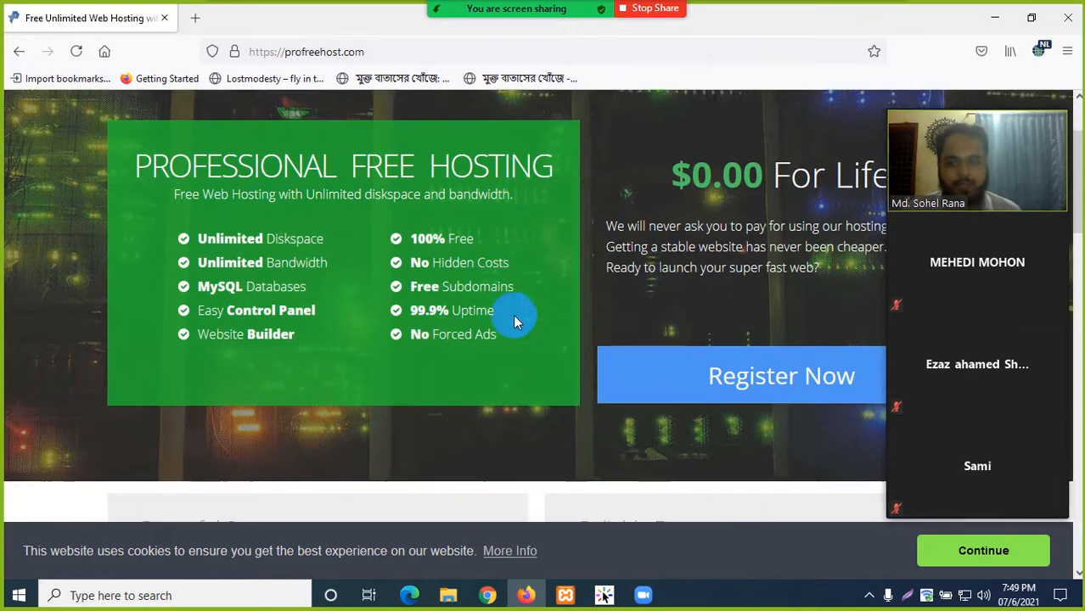
scroll(461, 304, up, 6)
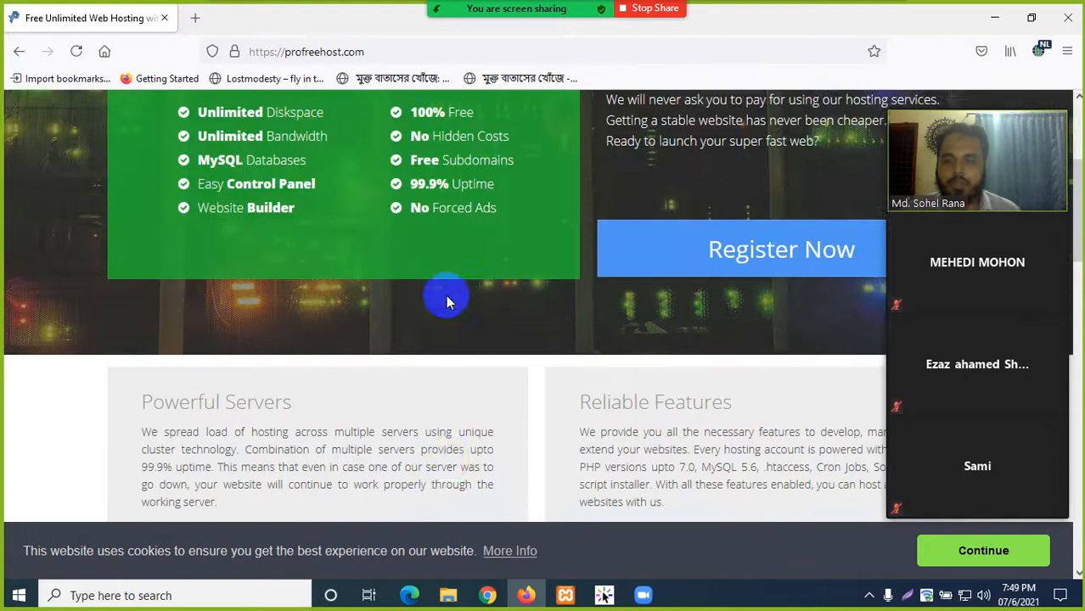
drag(336, 196, 196, 196)
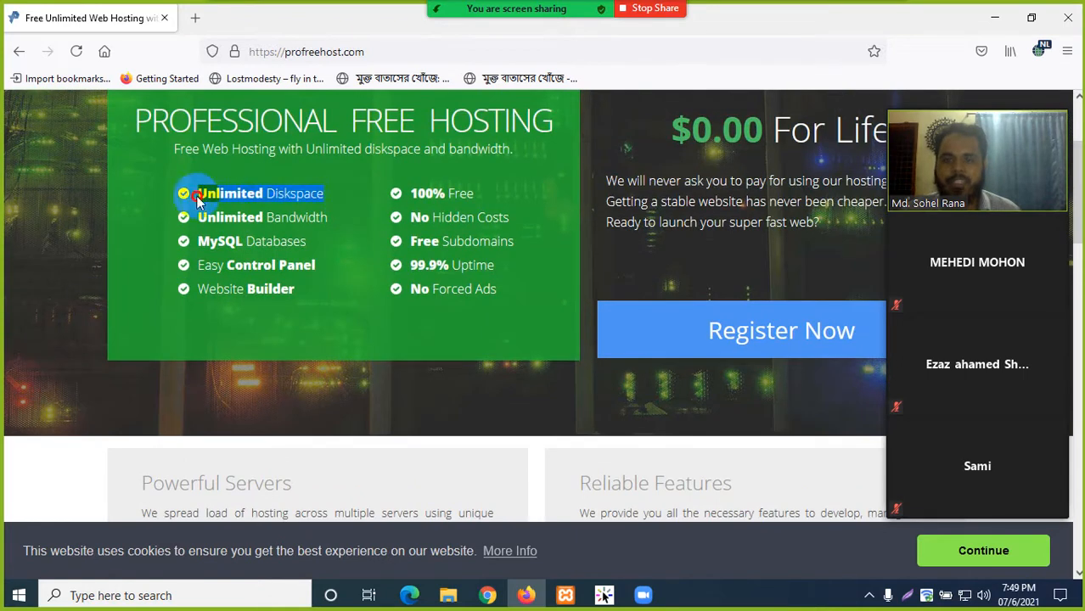
click(308, 214)
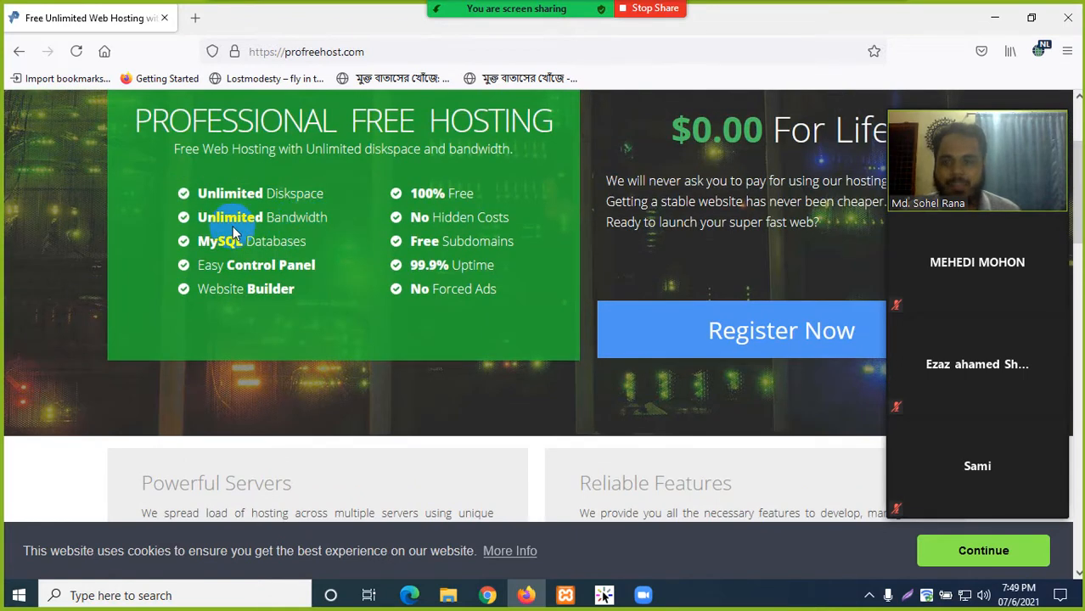
drag(201, 216, 346, 218)
click(319, 257)
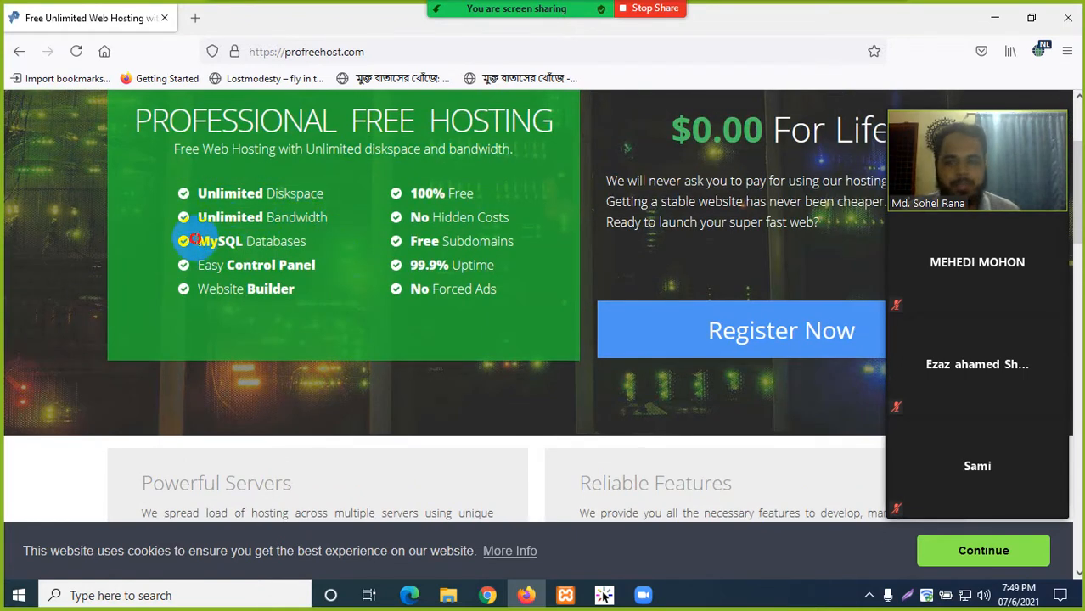
drag(201, 267, 196, 292)
click(307, 294)
click(279, 329)
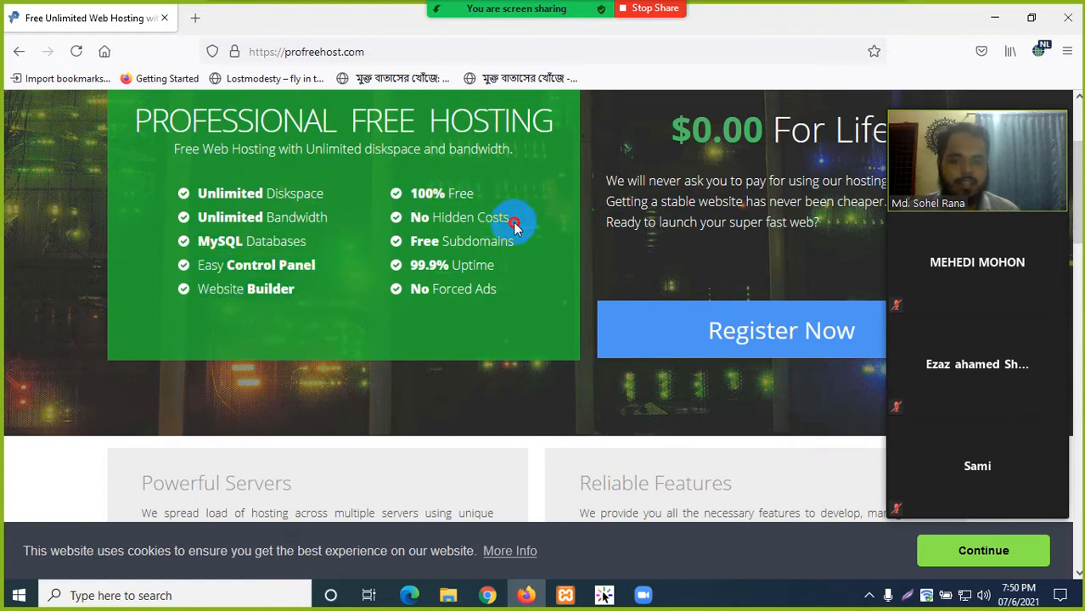
drag(522, 247, 399, 242)
click(504, 284)
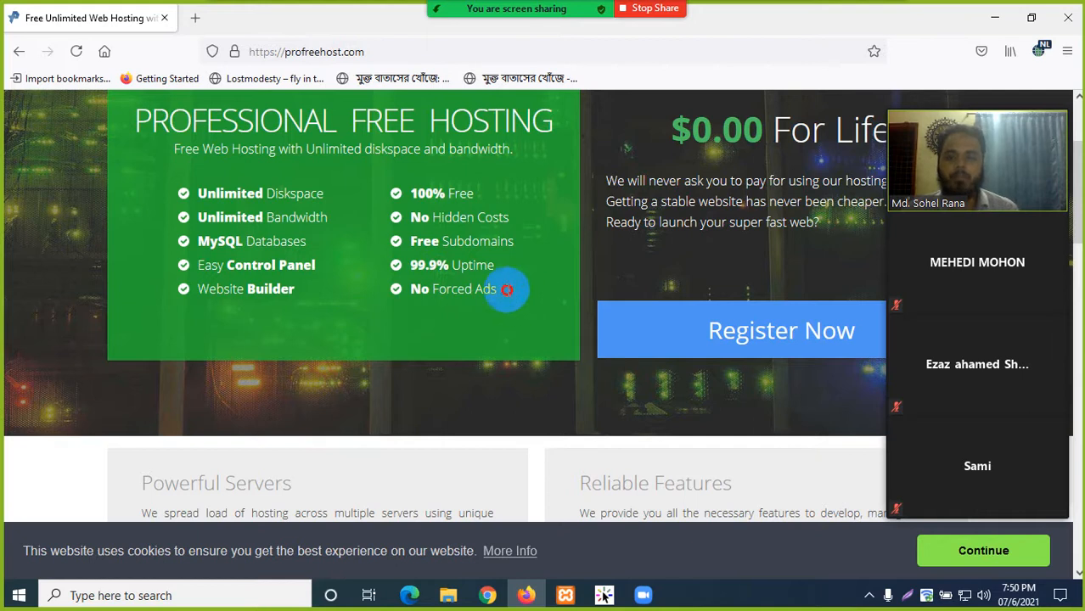
drag(507, 289, 379, 282)
click(345, 327)
scroll(348, 327, up, 2)
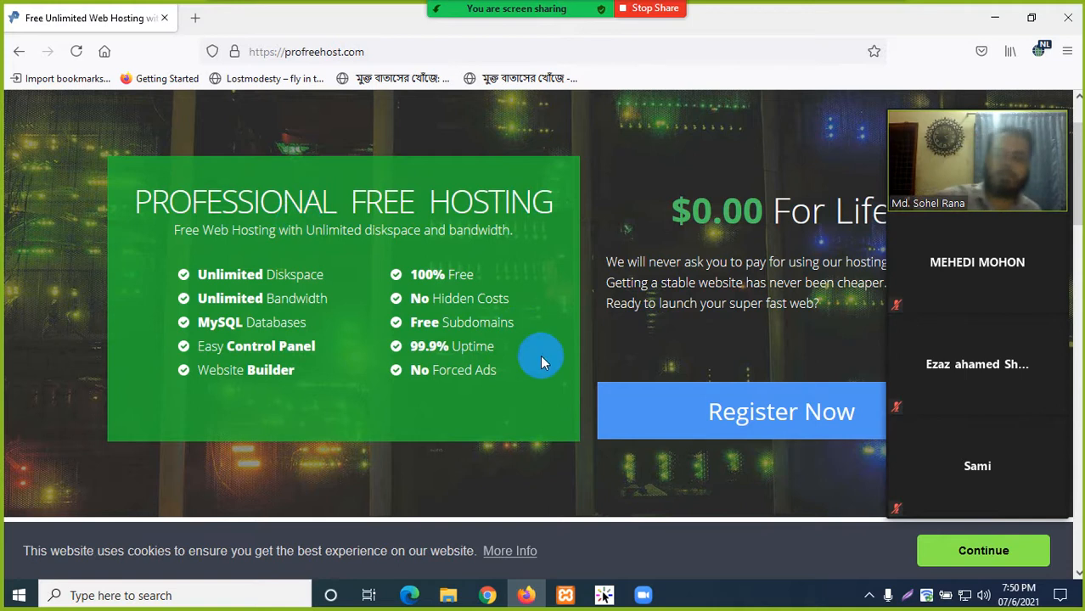
drag(411, 319, 515, 327)
click(524, 337)
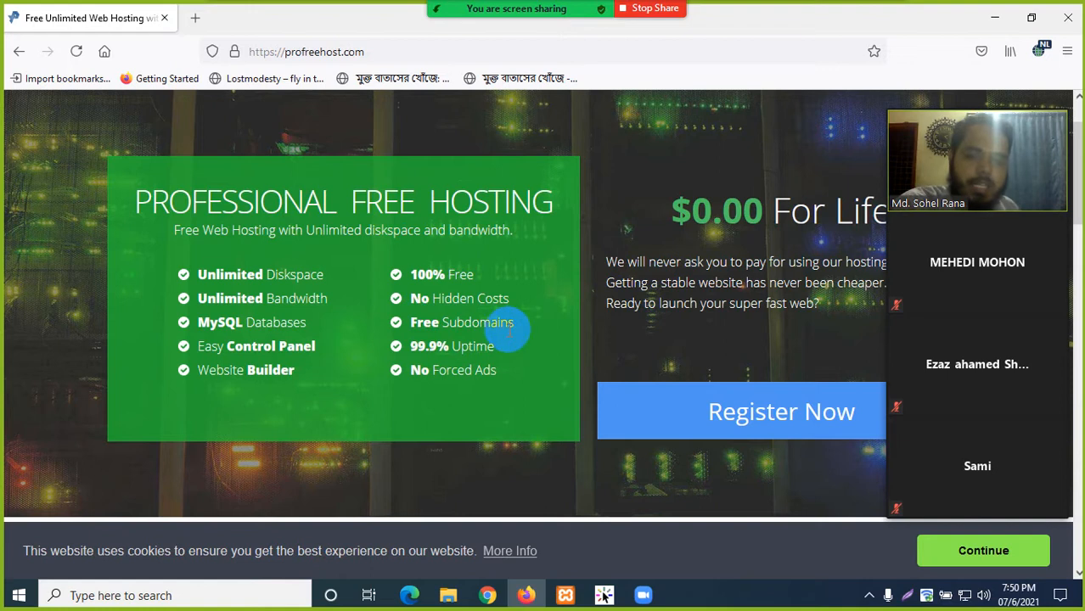
scroll(507, 323, up, 2)
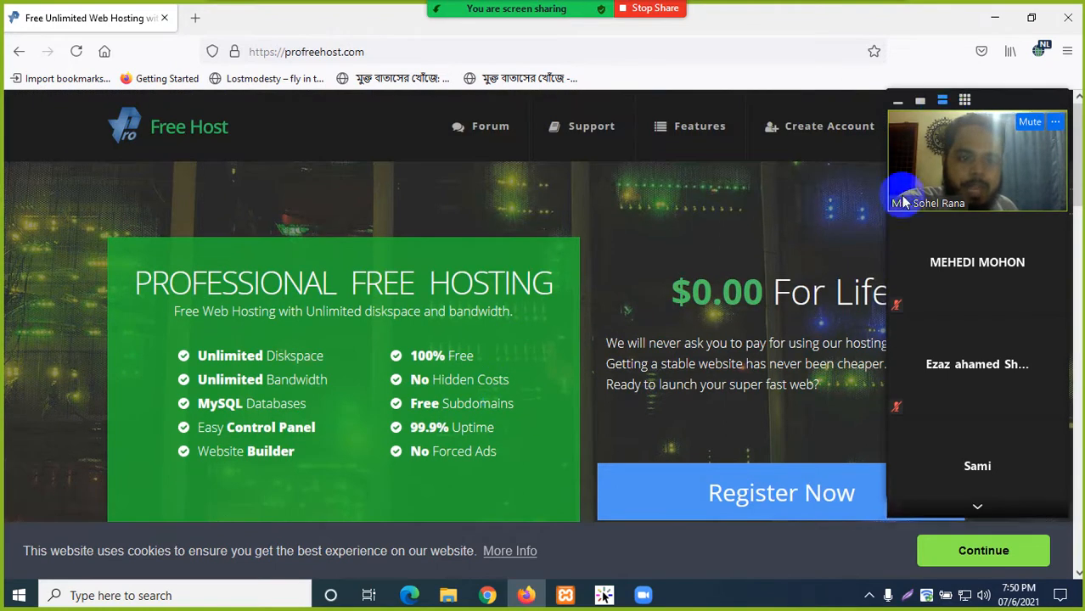
click(898, 100)
drag(676, 294, 913, 305)
click(717, 343)
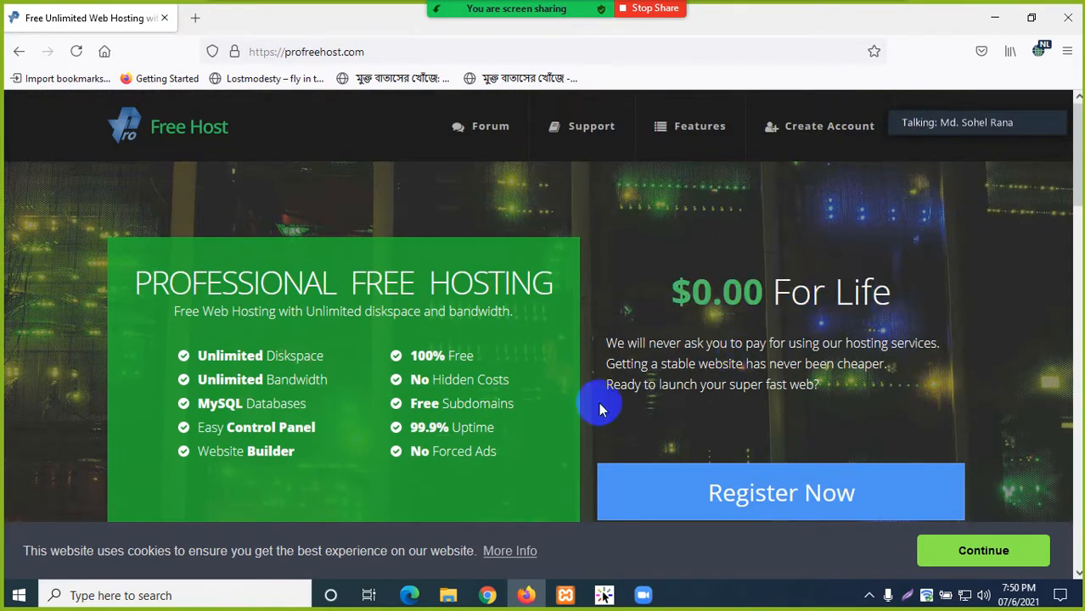
mouse_move(964, 122)
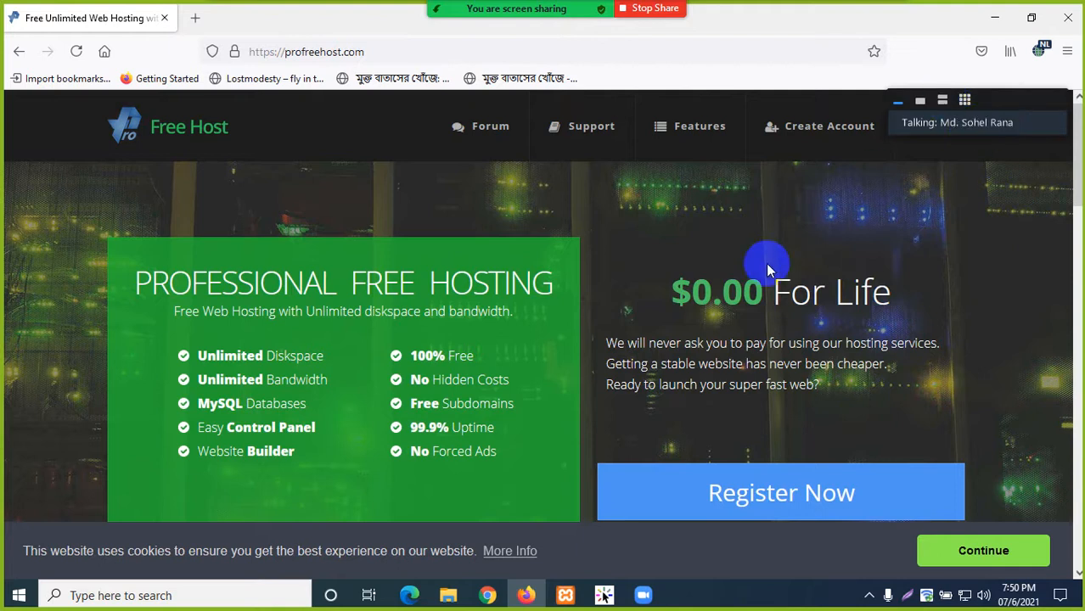
scroll(443, 338, down, 3)
scroll(433, 344, up, 3)
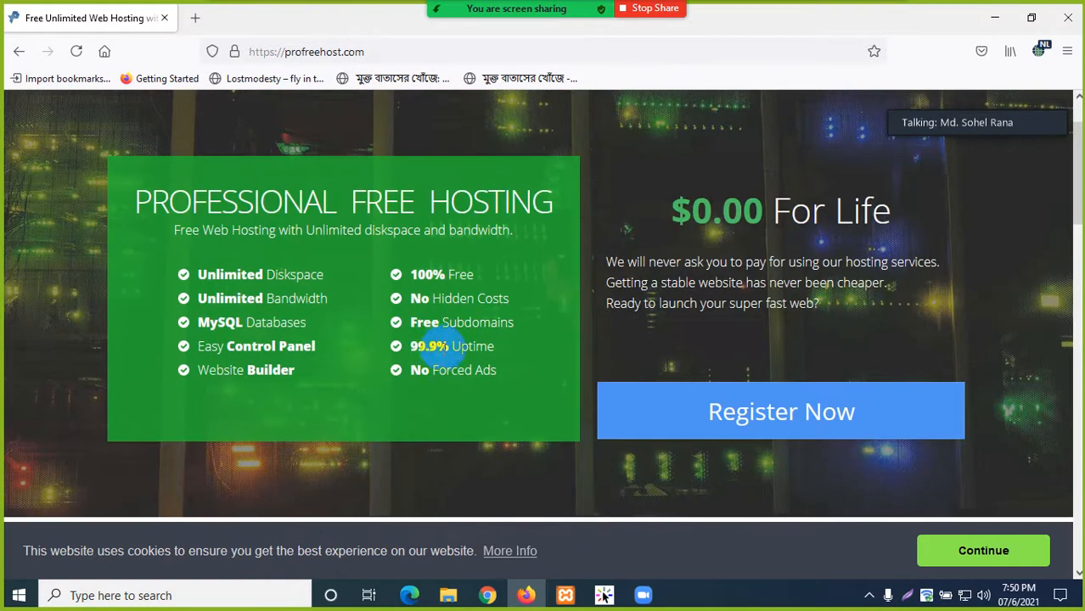
drag(692, 217, 849, 212)
click(870, 319)
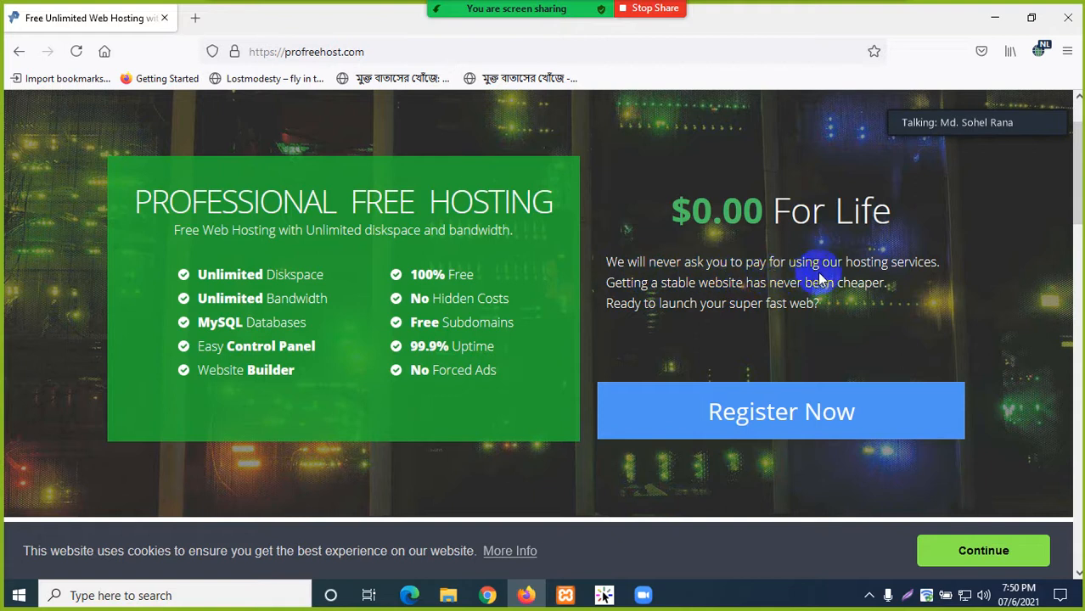
drag(941, 268, 612, 258)
click(734, 336)
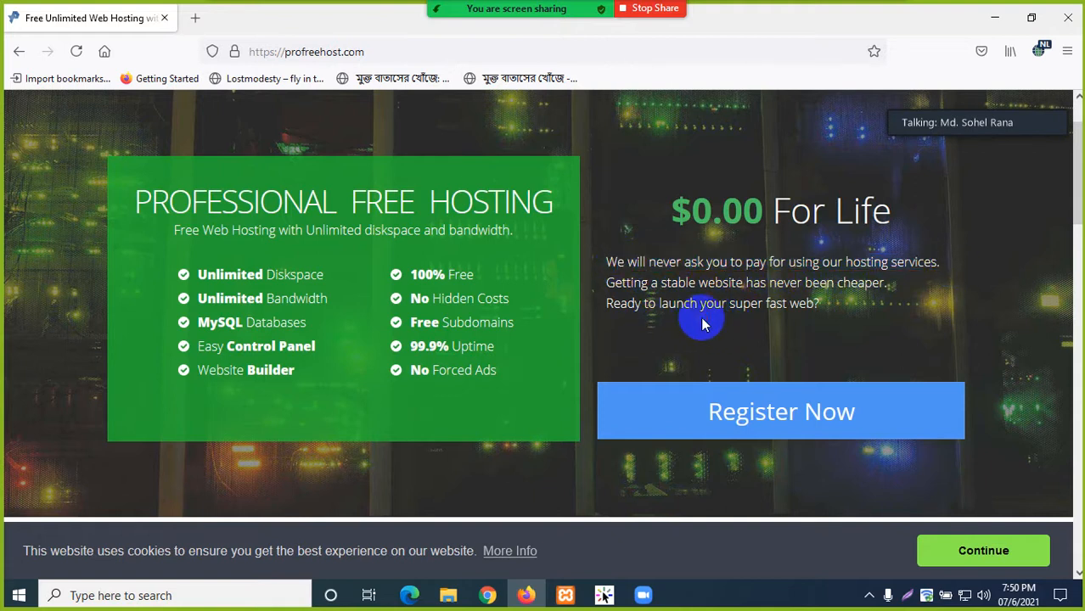
scroll(553, 346, down, 10)
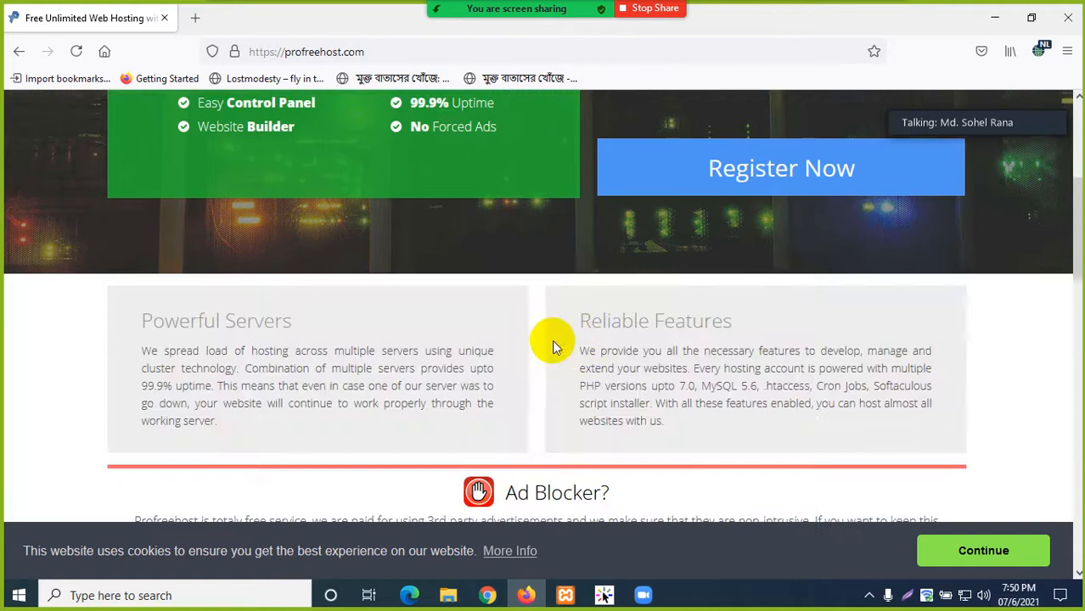
- Look over the ProFreeHost homepage, then open a blank second tab and switch to it
scroll(545, 346, down, 4)
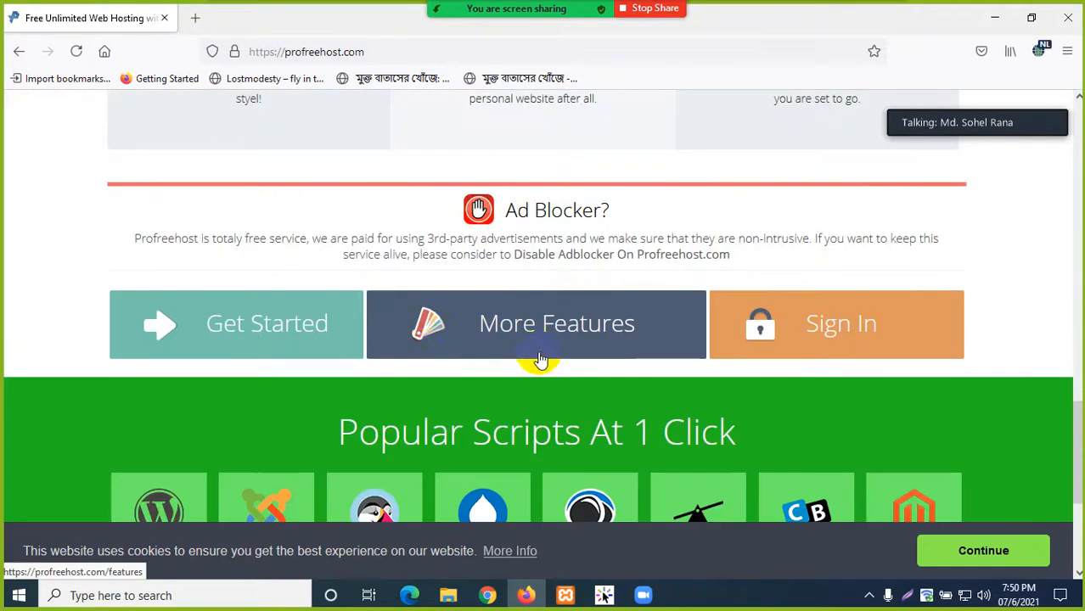
scroll(526, 337, down, 3)
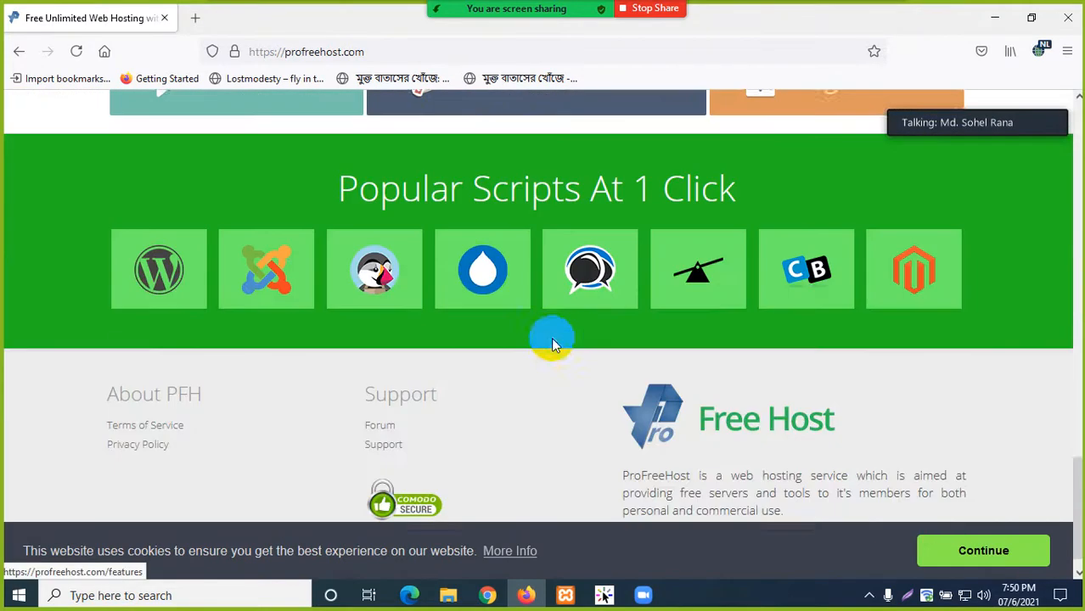
scroll(454, 348, down, 1)
scroll(416, 390, up, 15)
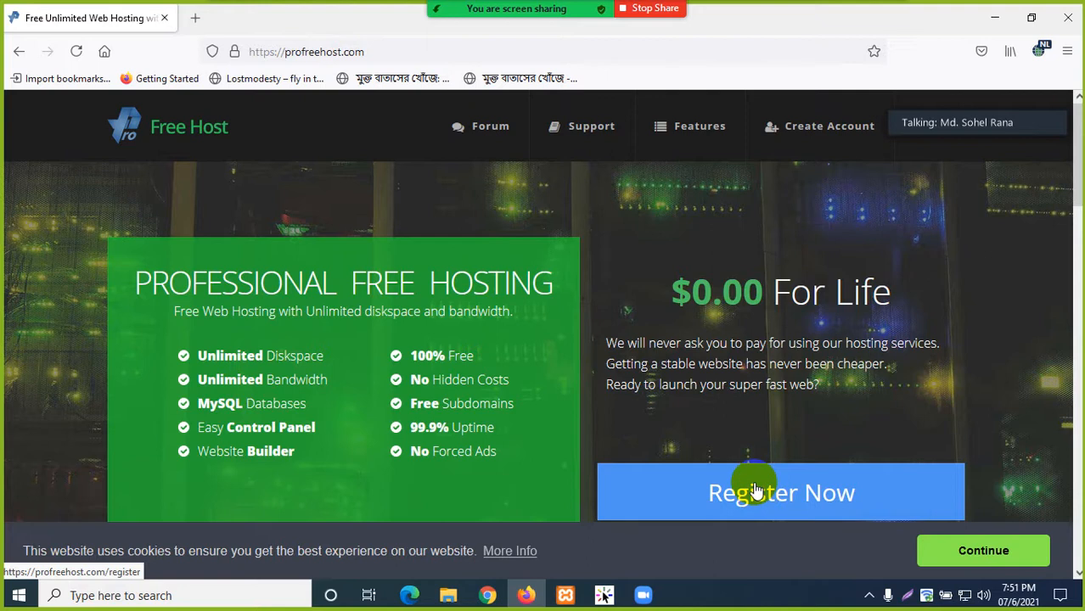
click(198, 17)
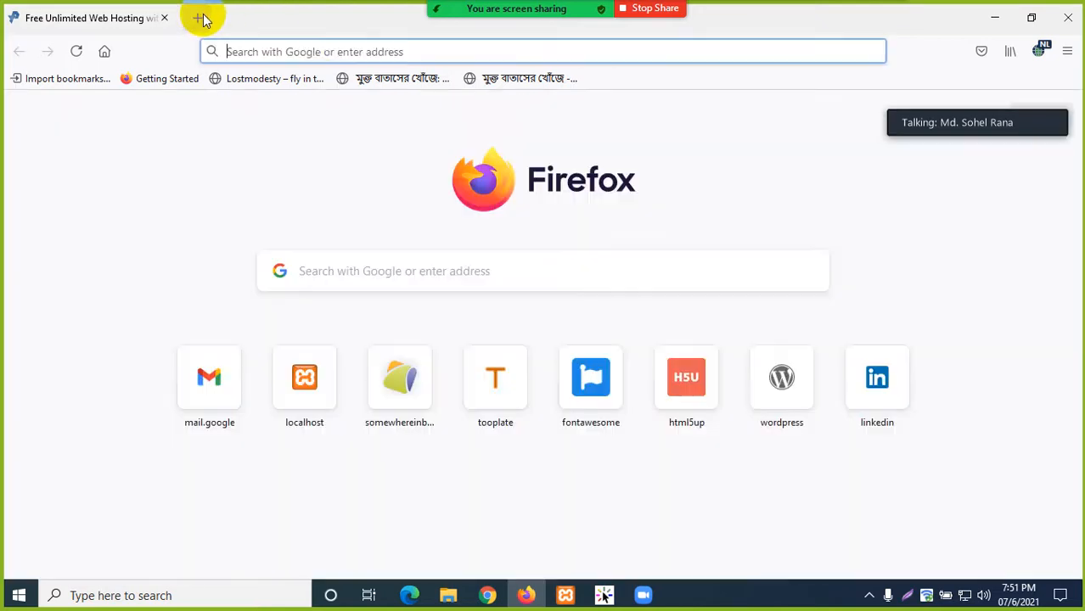
click(140, 18)
click(265, 260)
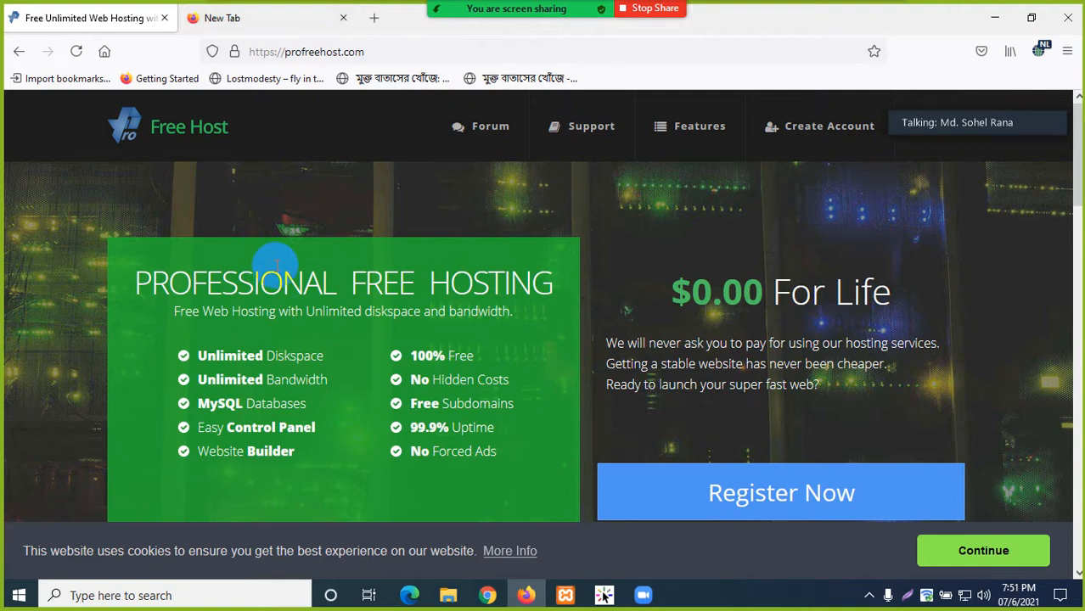
click(316, 204)
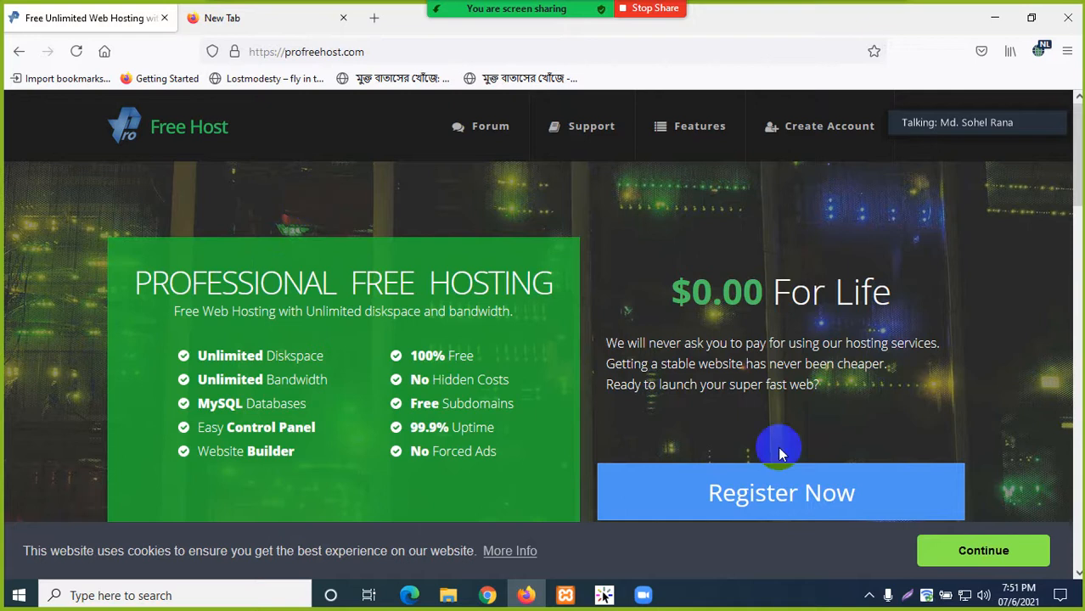
click(703, 350)
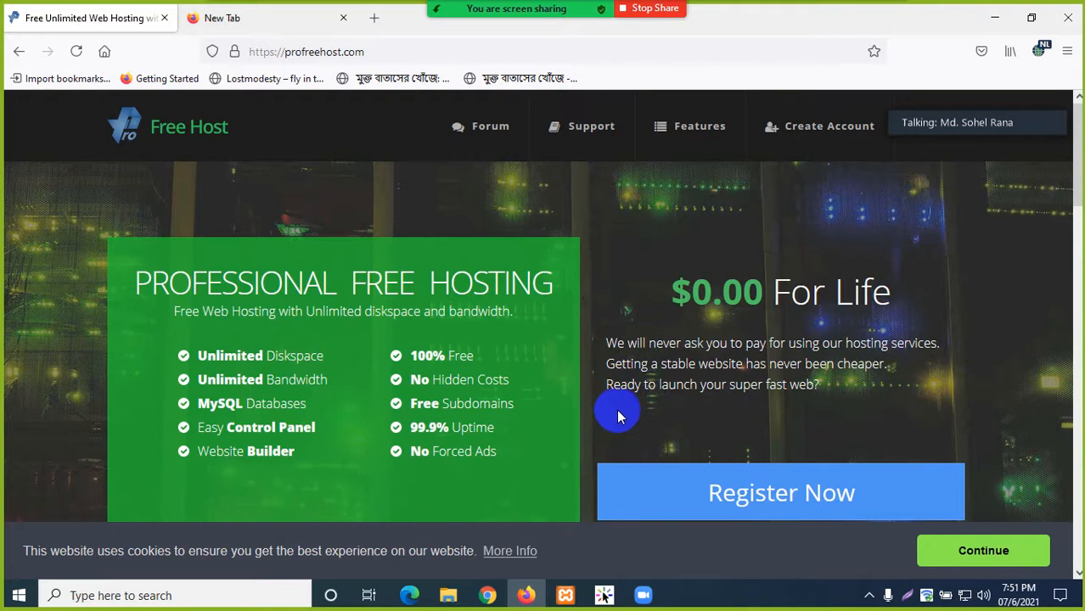
click(270, 18)
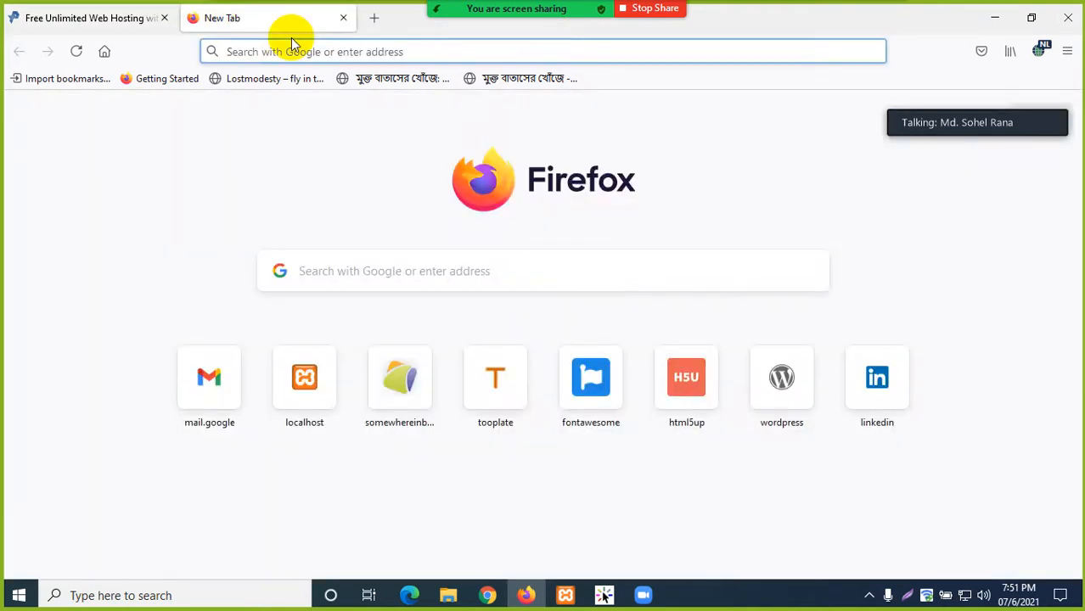
- Search for 'temporary email' and start temp-mail.org's 'I am human' check
text(tempor)
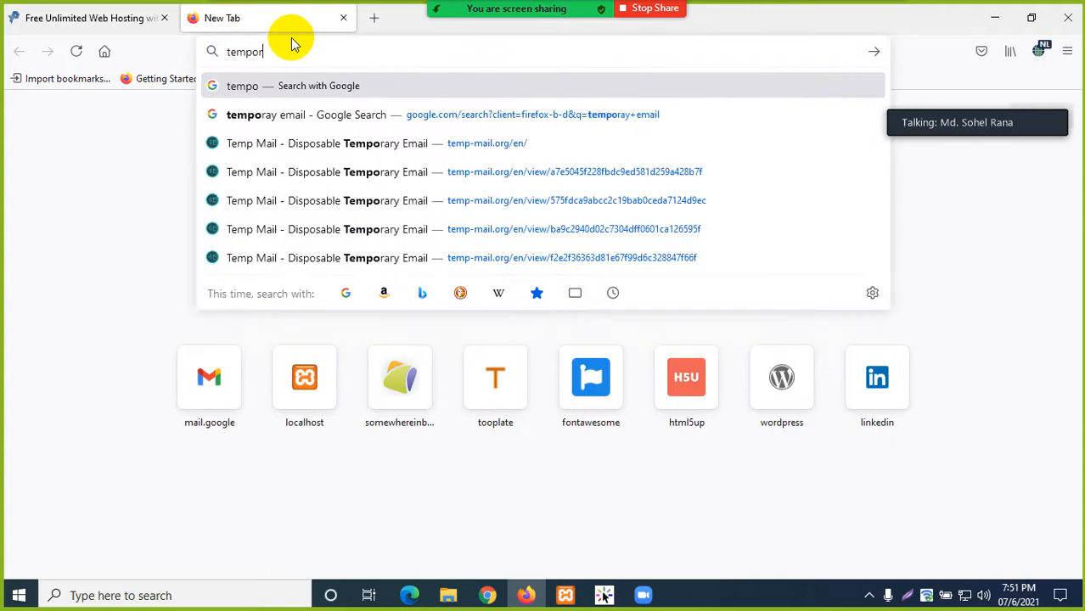
text(ary email)
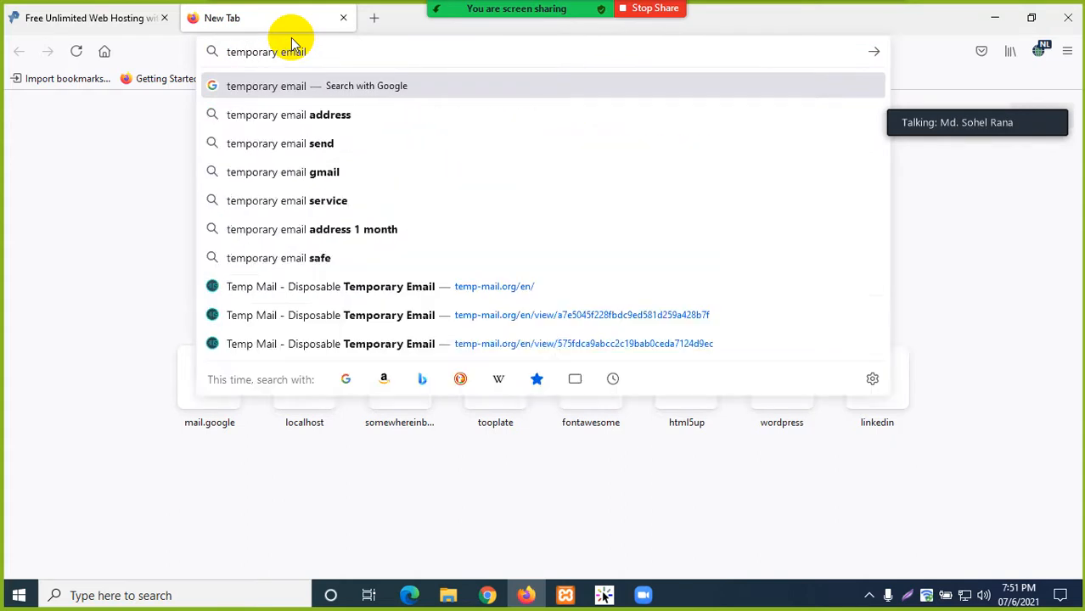
key(Return)
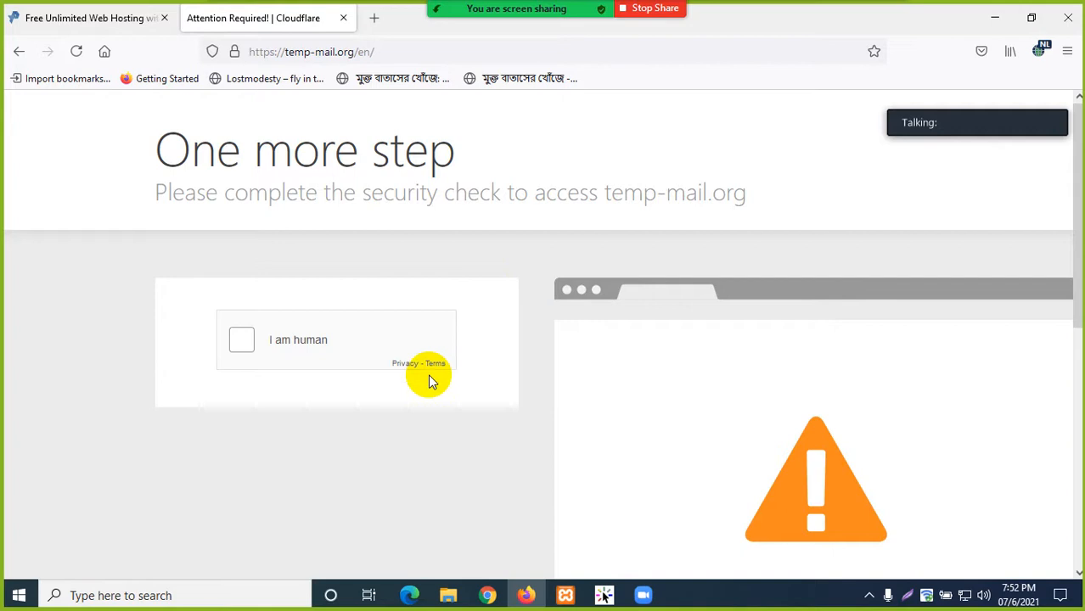
click(242, 339)
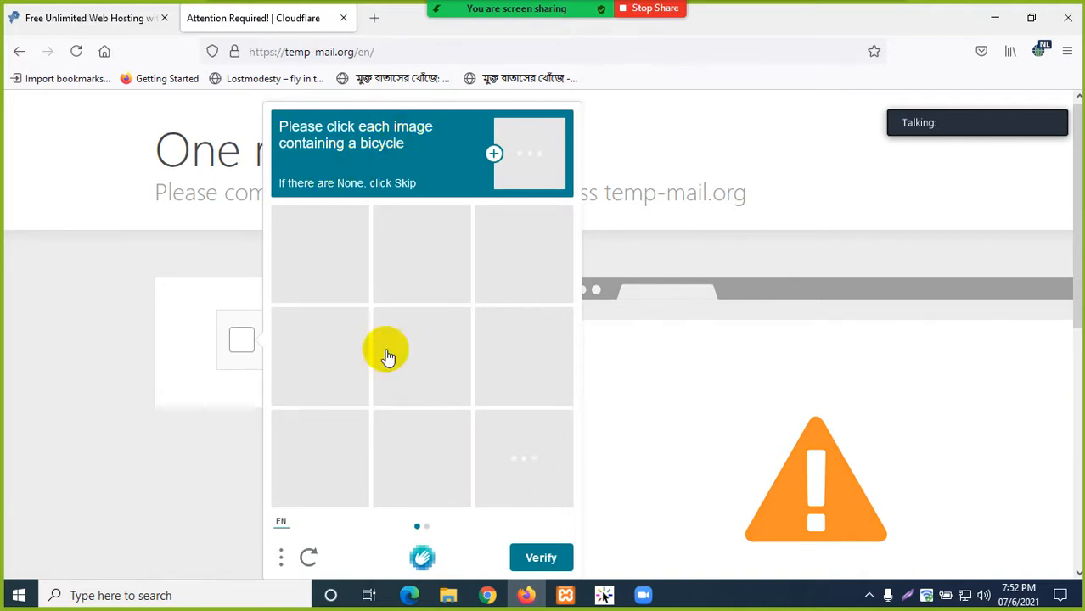
- Mark the bicycle images in both captcha rounds and verify
click(338, 257)
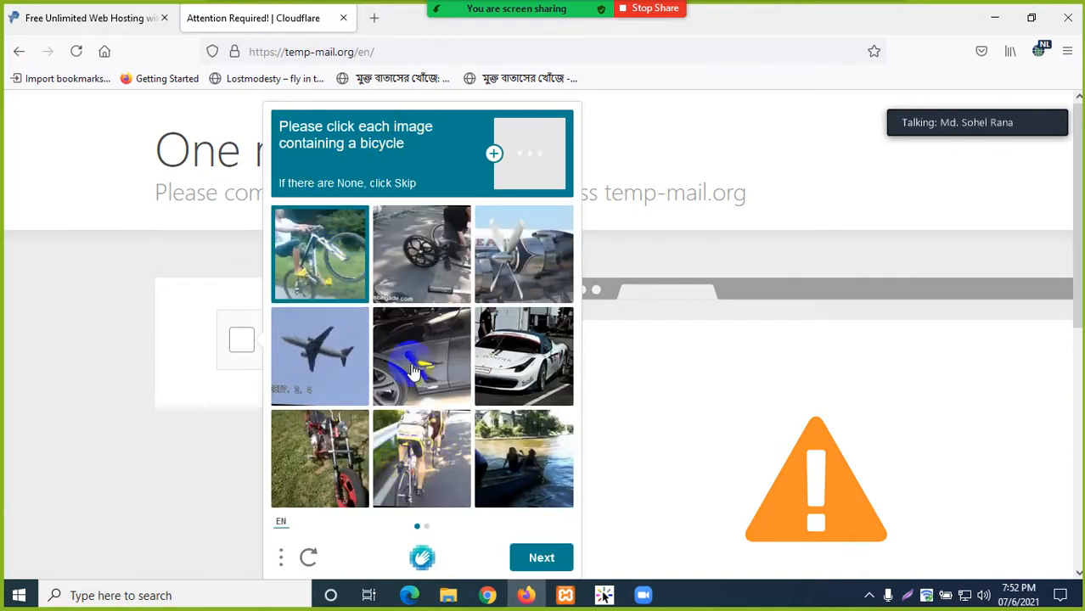
click(416, 257)
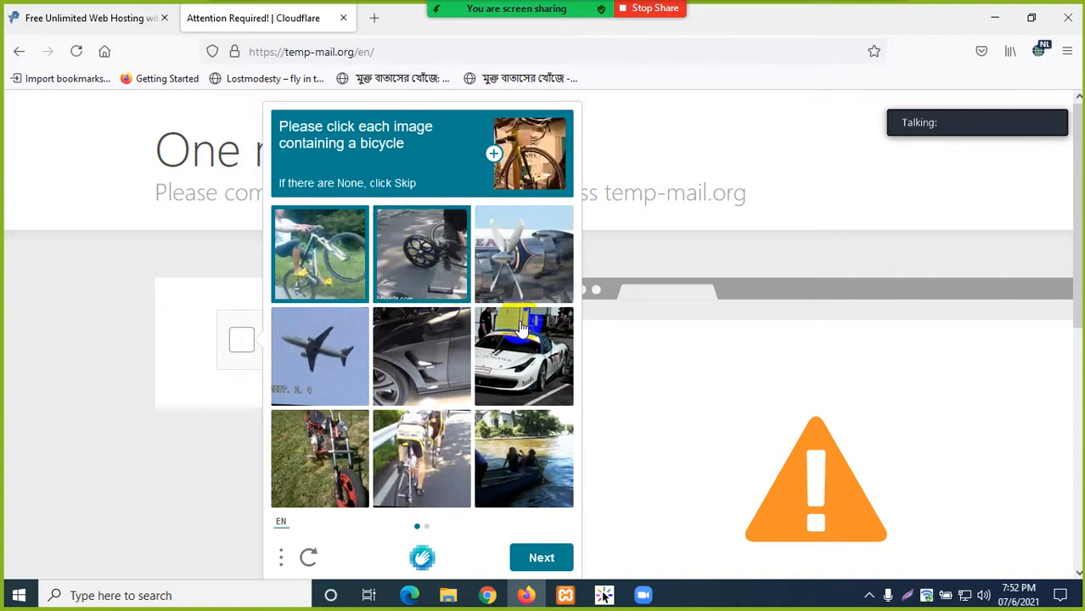
click(412, 457)
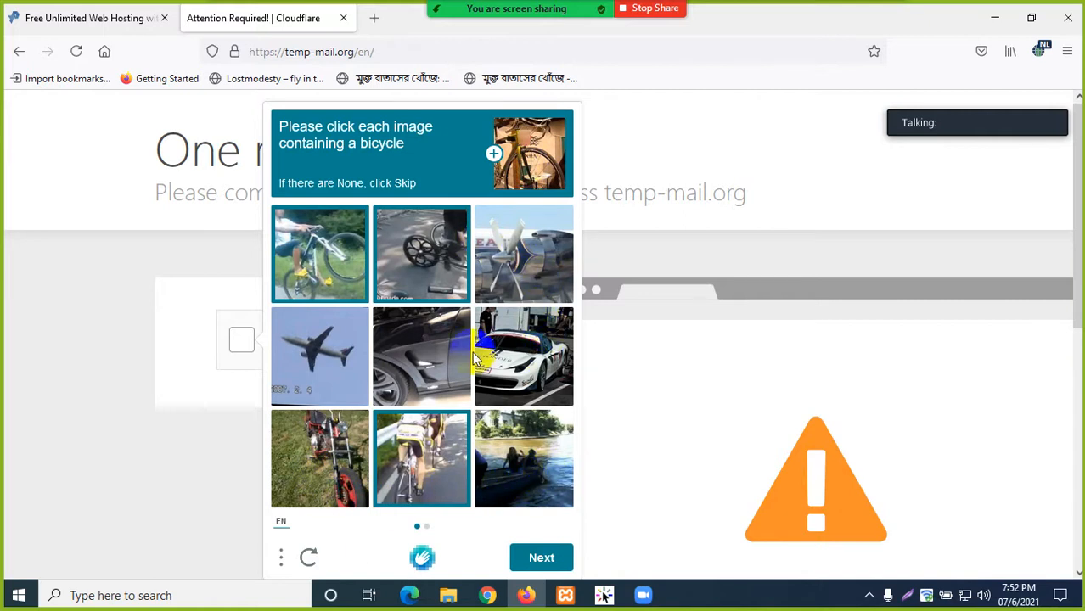
click(541, 558)
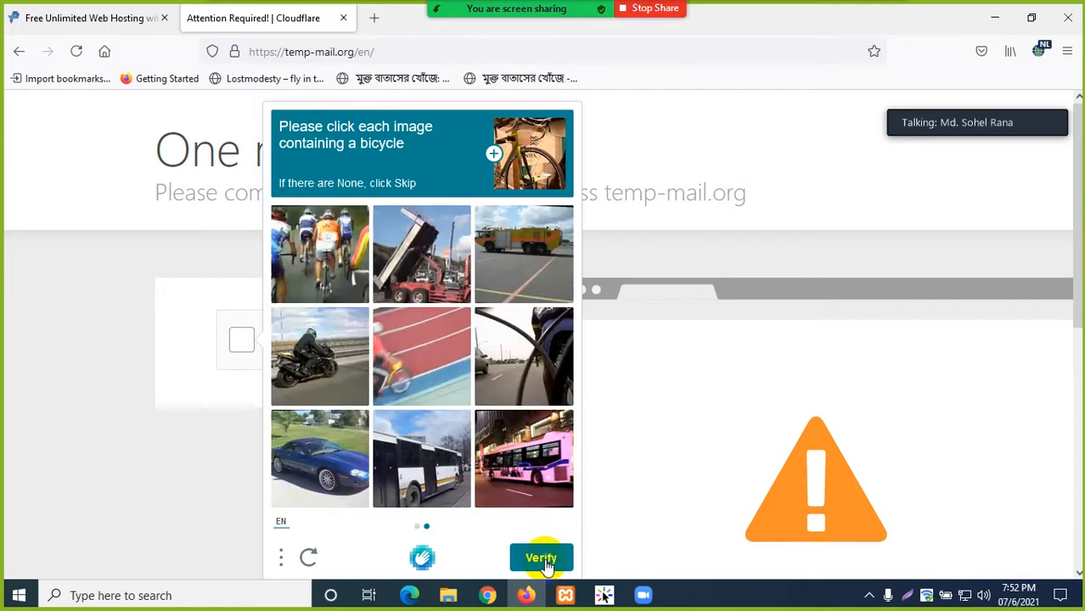
click(299, 247)
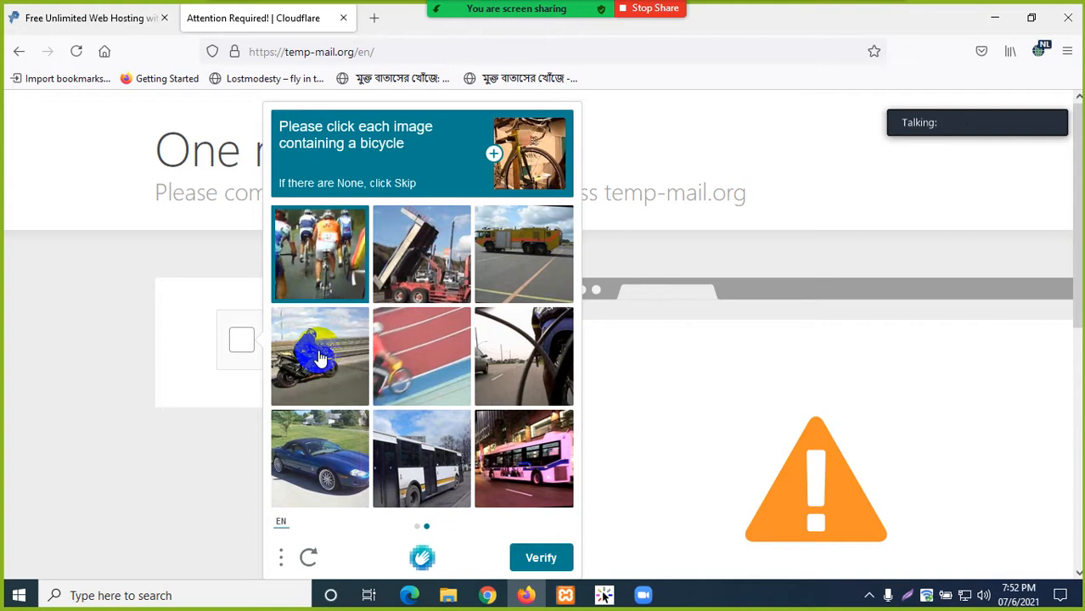
click(409, 373)
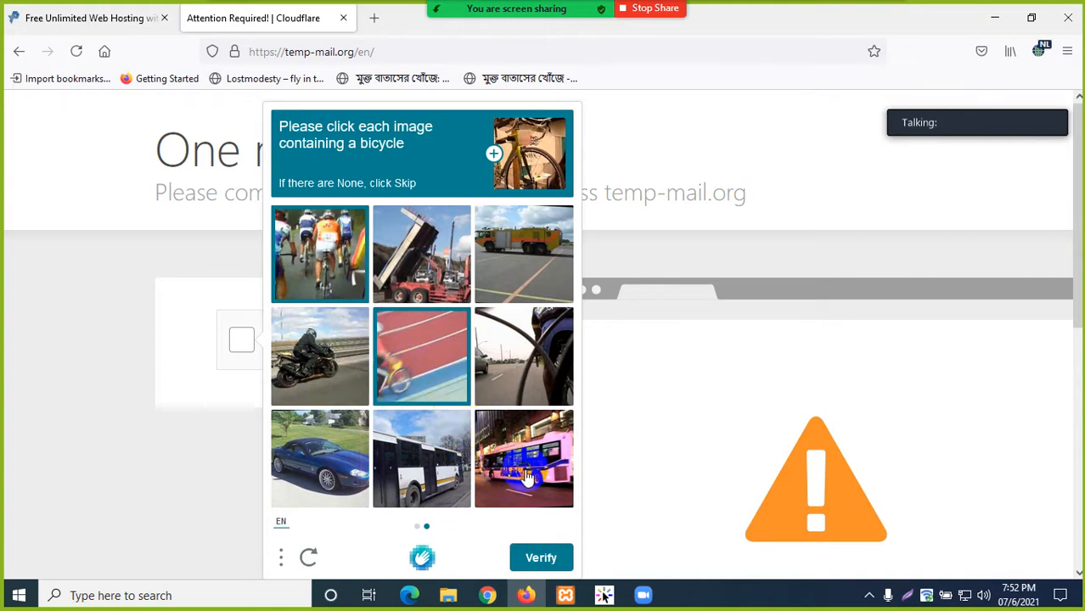
click(511, 327)
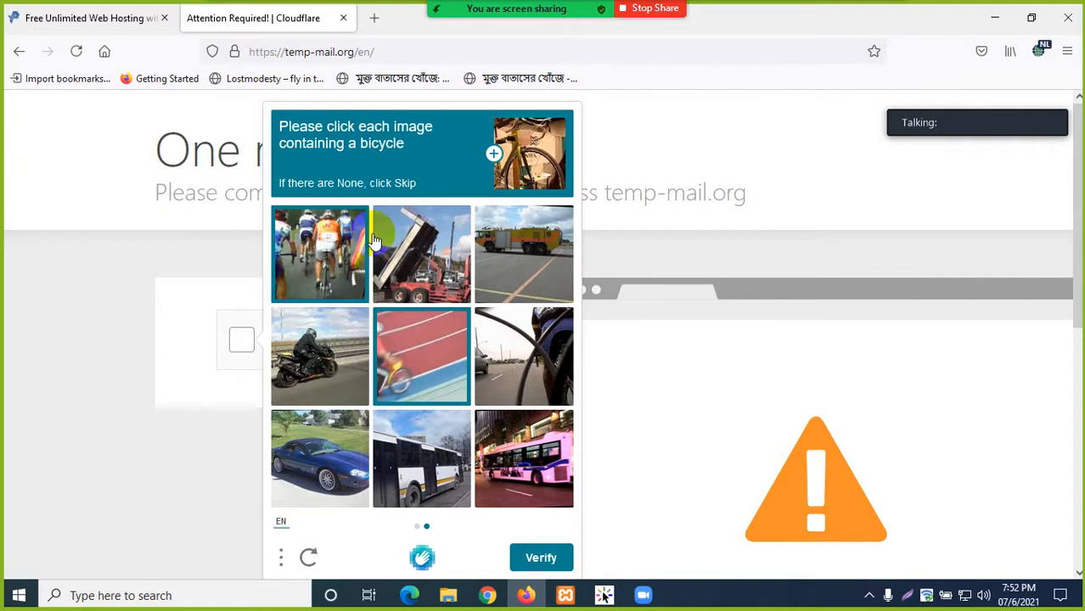
click(534, 564)
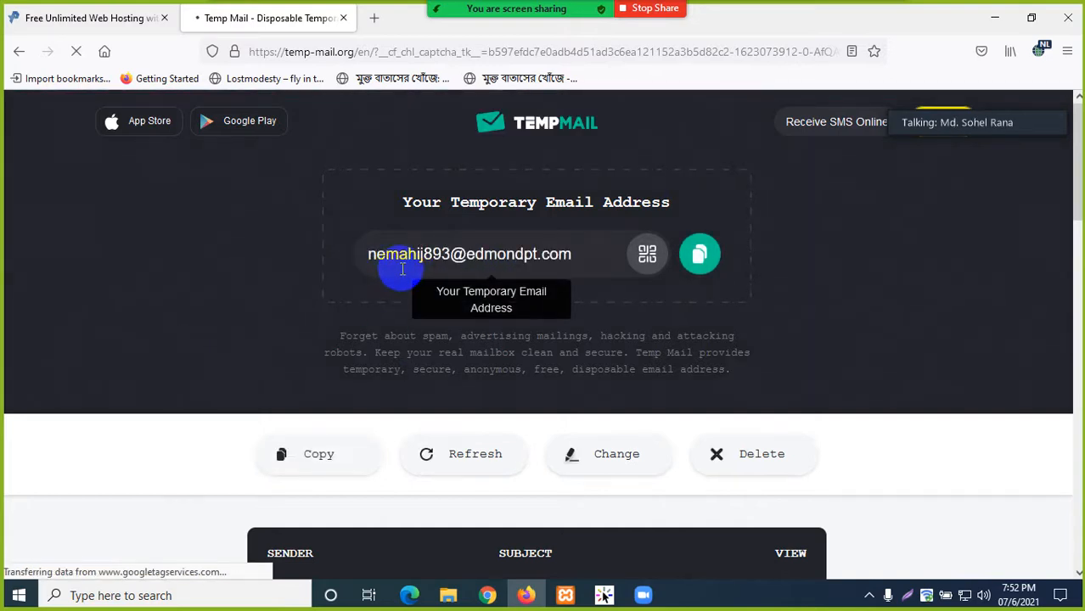
- Copy the generated temporary email address from temp-mail.org
drag(561, 259, 367, 252)
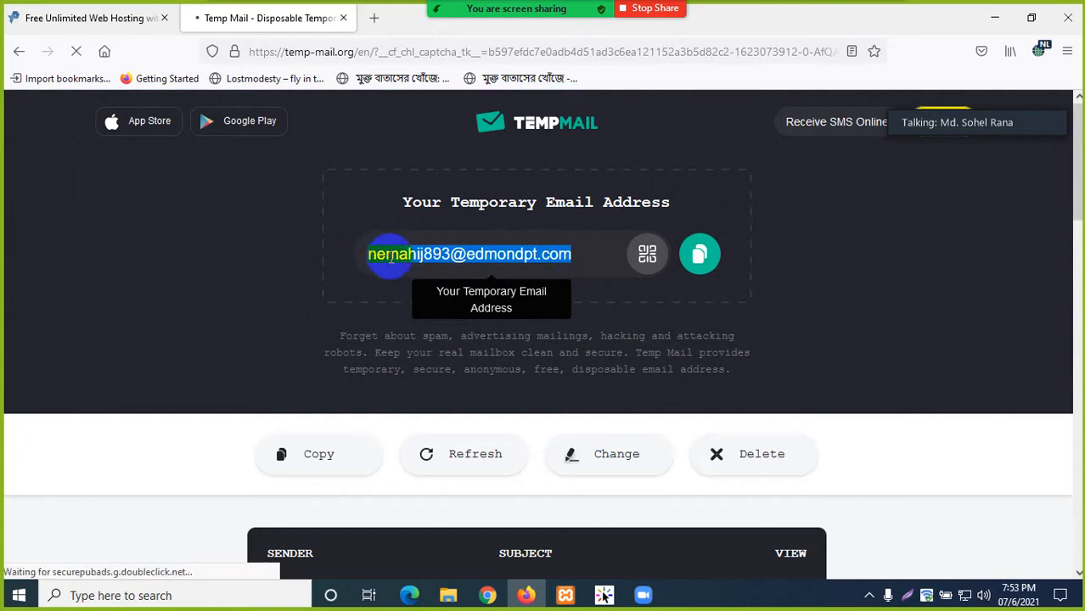
right_click(390, 257)
click(413, 351)
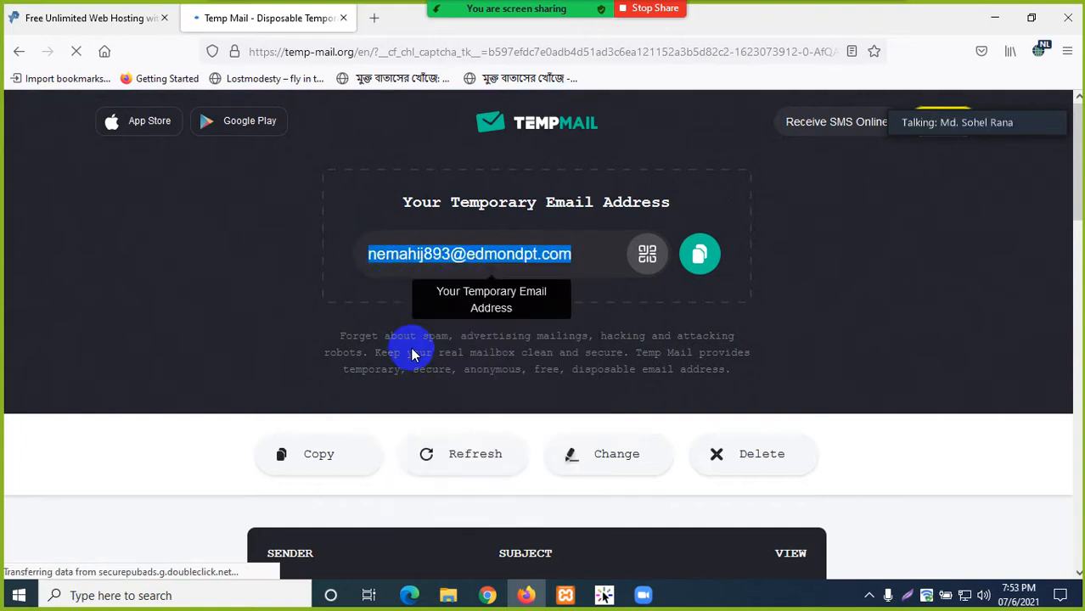
scroll(301, 389, down, 2)
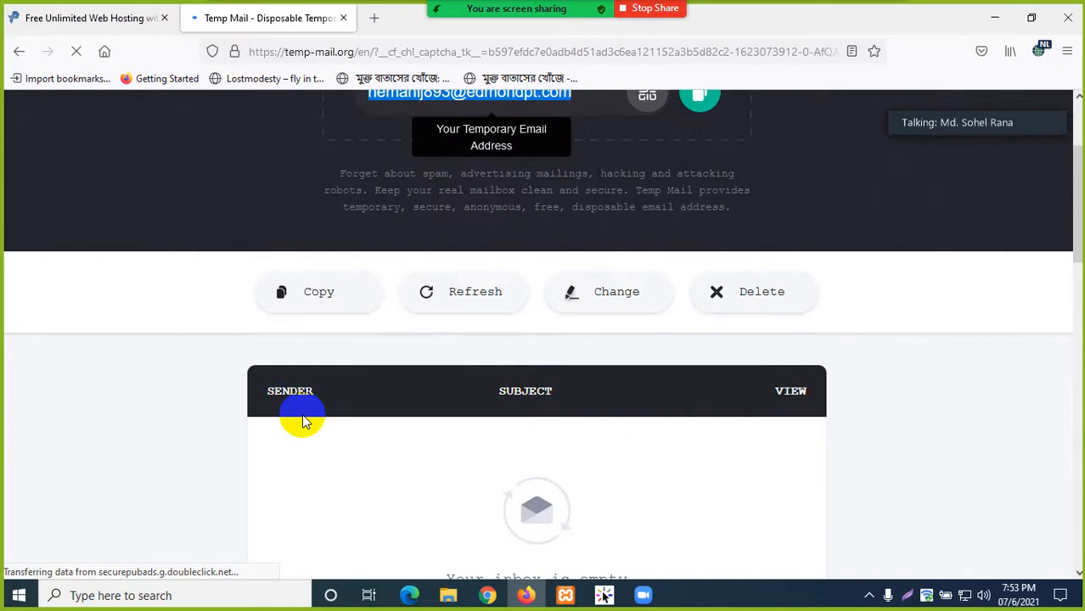
scroll(650, 434, down, 1)
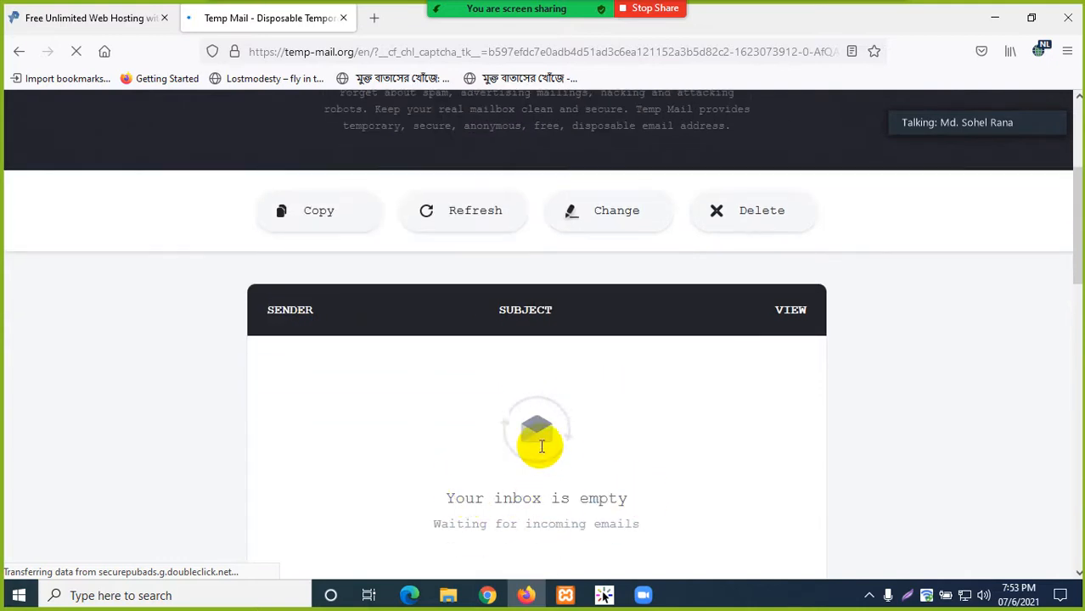
scroll(543, 429, up, 3)
click(475, 257)
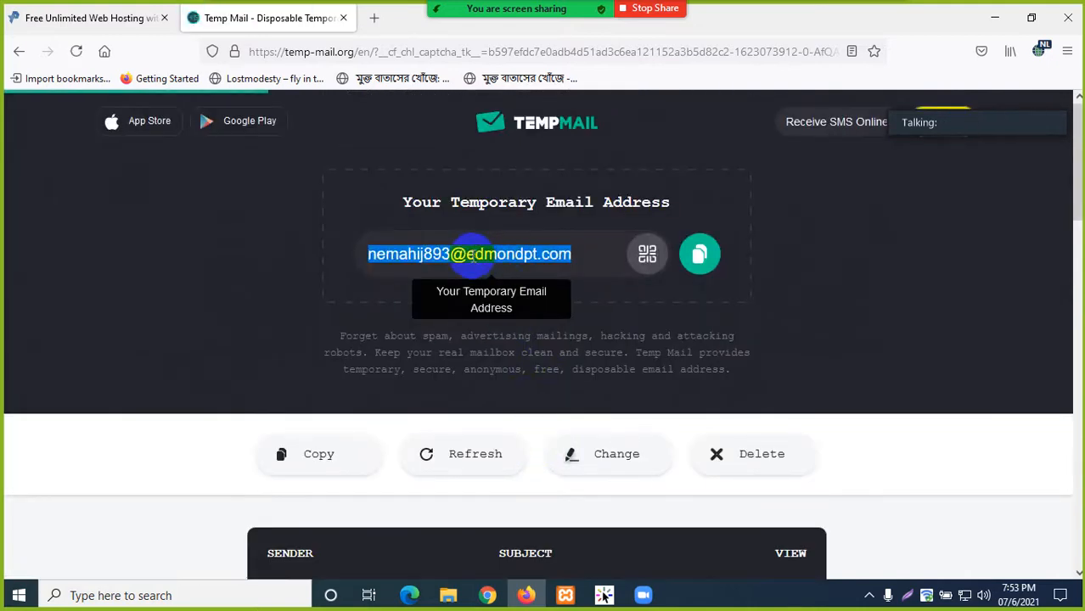
right_click(474, 259)
click(495, 350)
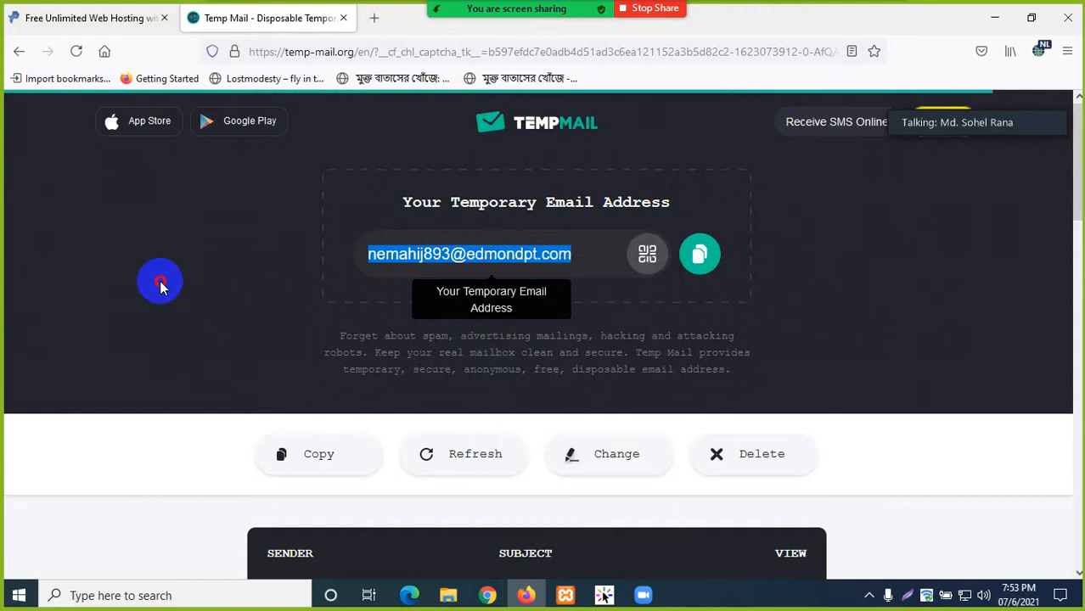
click(157, 281)
- Return to the ProFreeHost tab showing the Create A New Account page
click(111, 17)
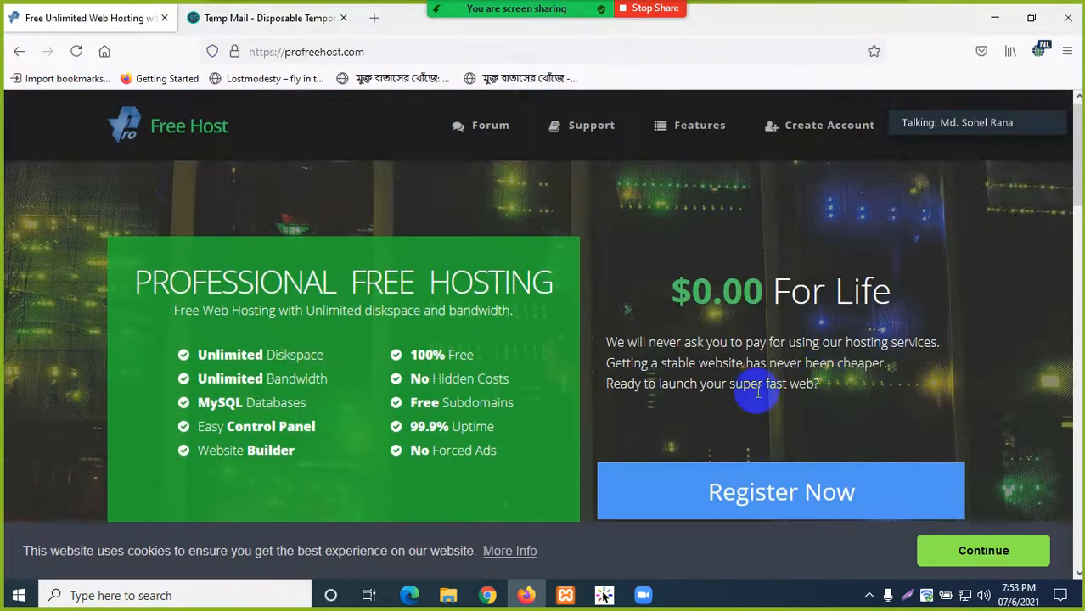
scroll(753, 399, down, 1)
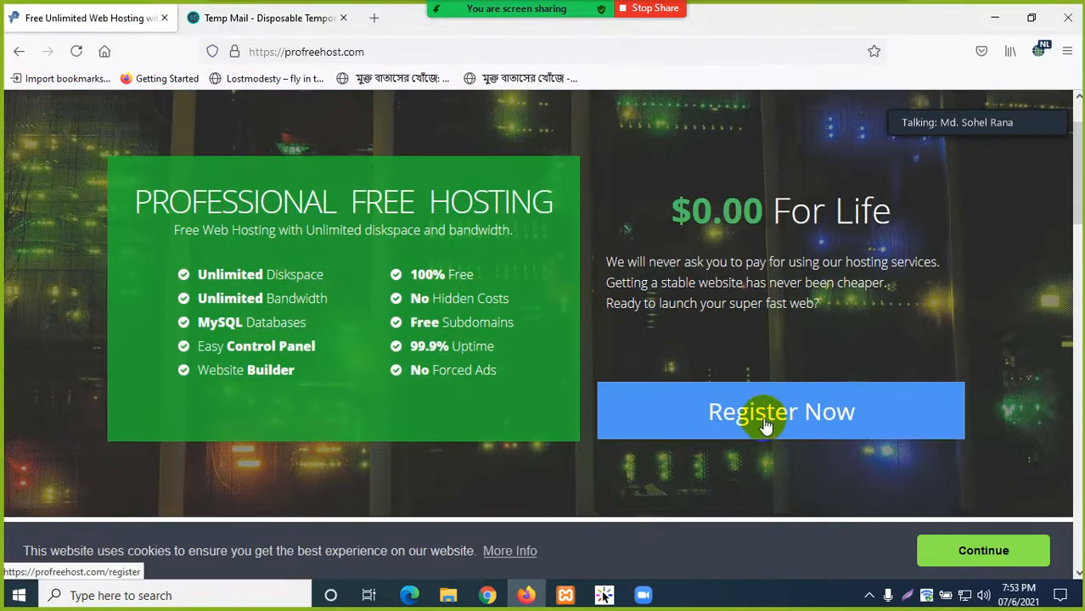
scroll(652, 357, up, 1)
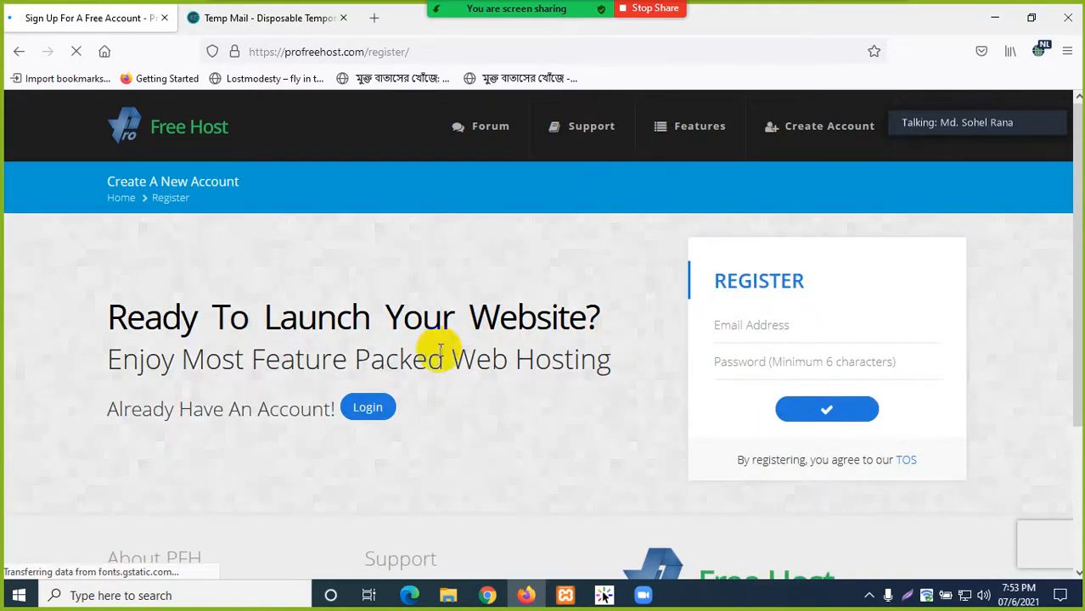
- Paste the temporary email address into the registration form's Email Address field
scroll(382, 327, down, 2)
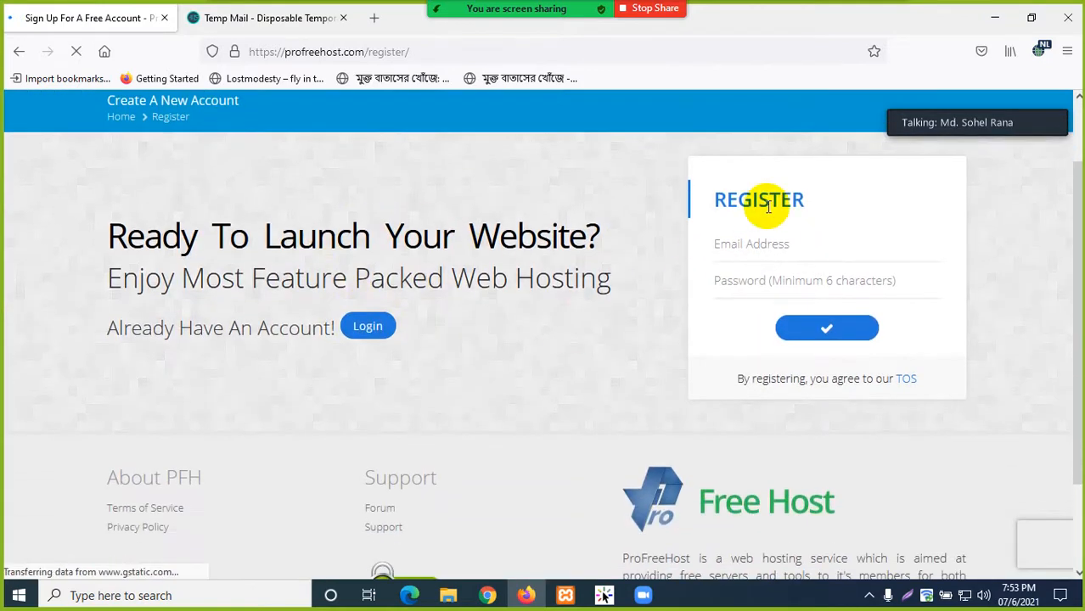
click(732, 244)
click(604, 271)
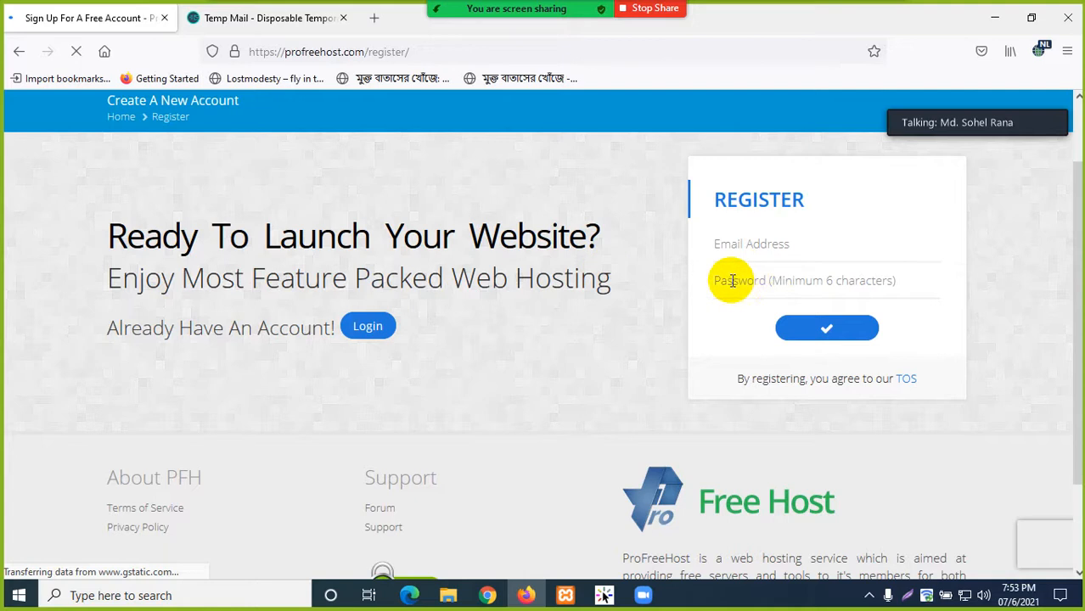
click(759, 280)
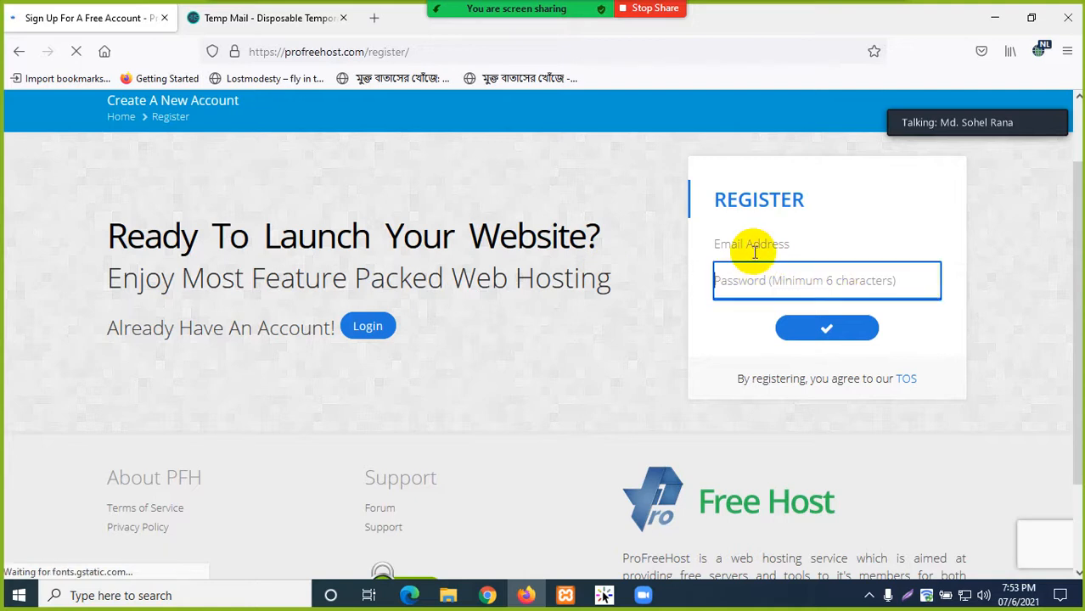
click(749, 244)
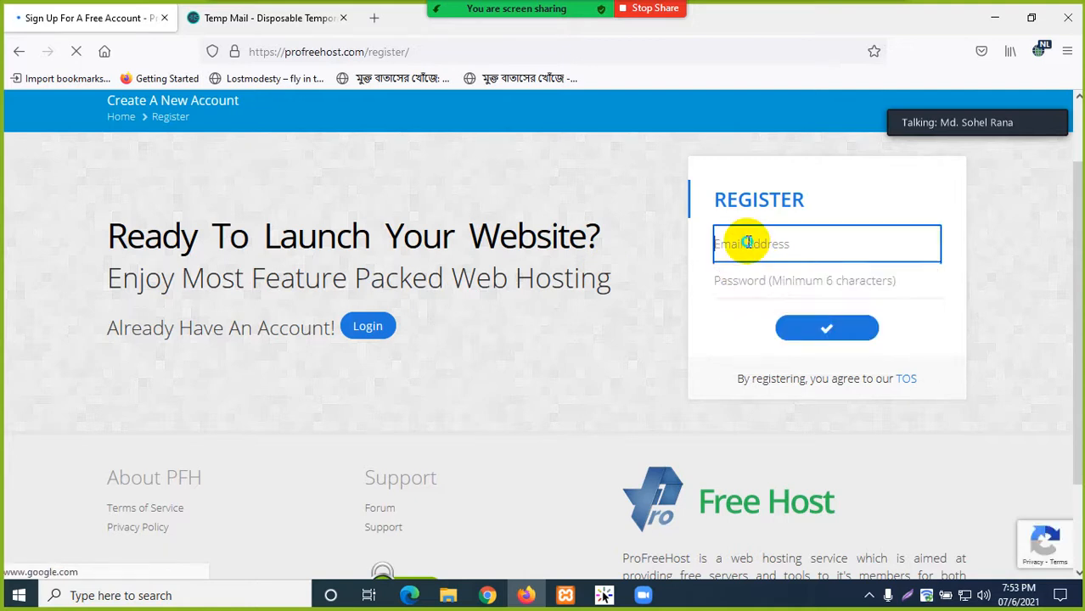
right_click(751, 243)
click(764, 387)
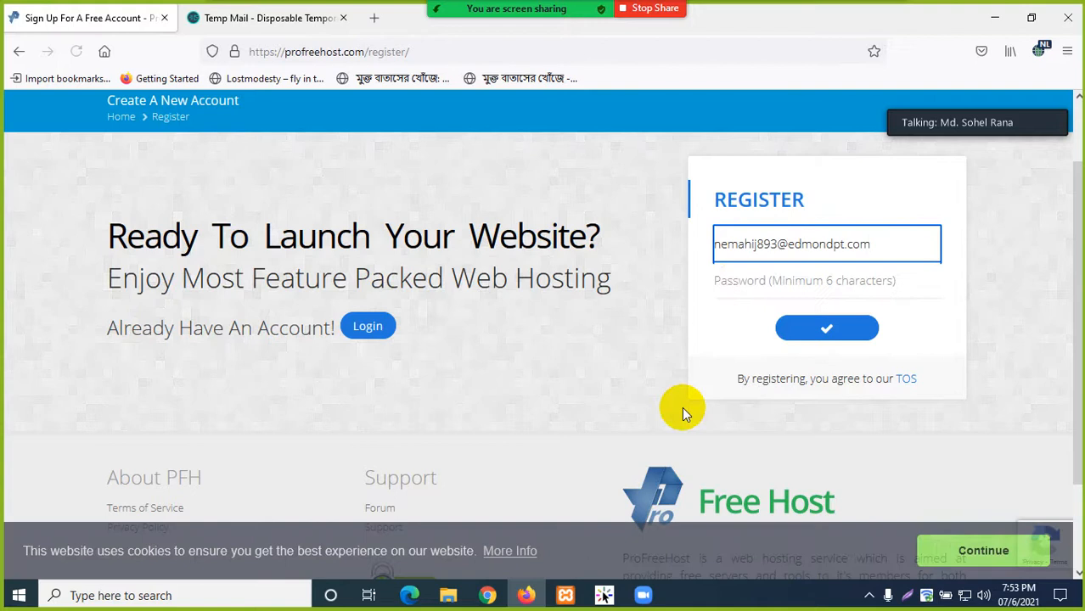
- Enter an account password in the Password field, then minimize Firefox
click(742, 283)
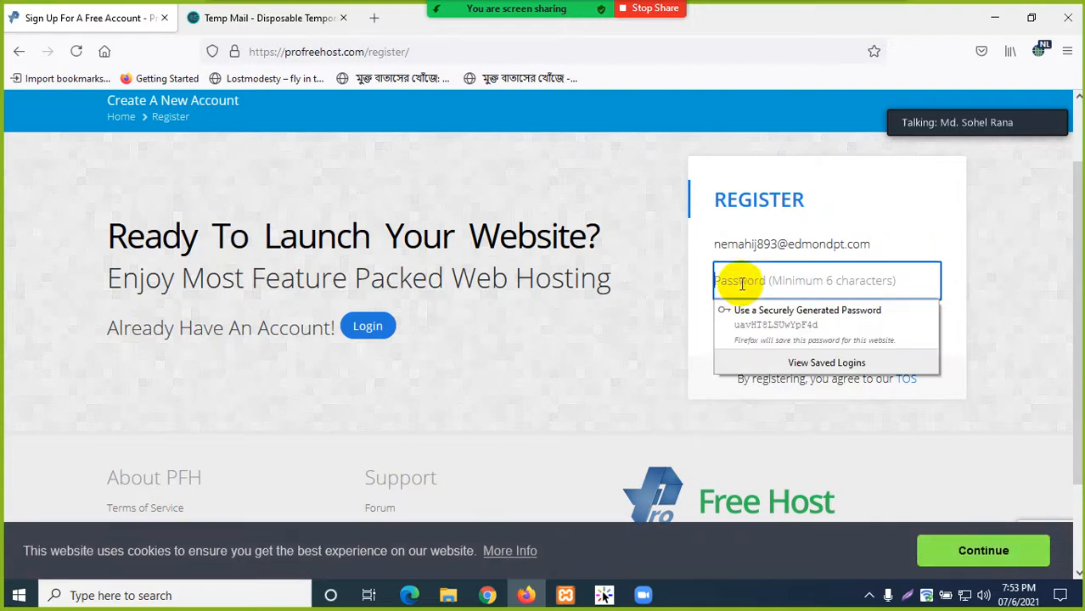
click(625, 347)
click(739, 291)
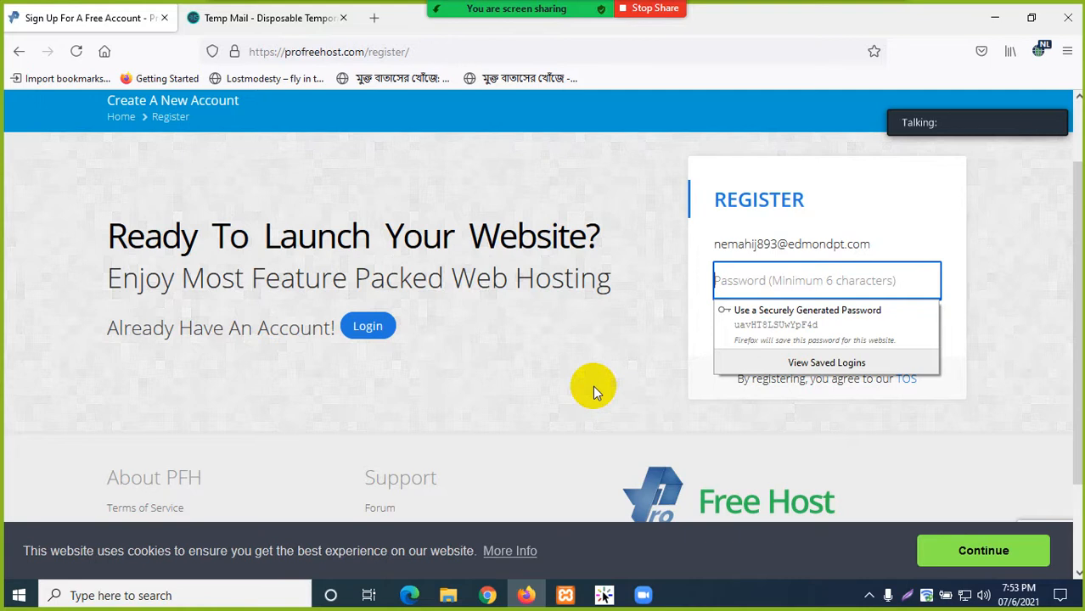
text(***)
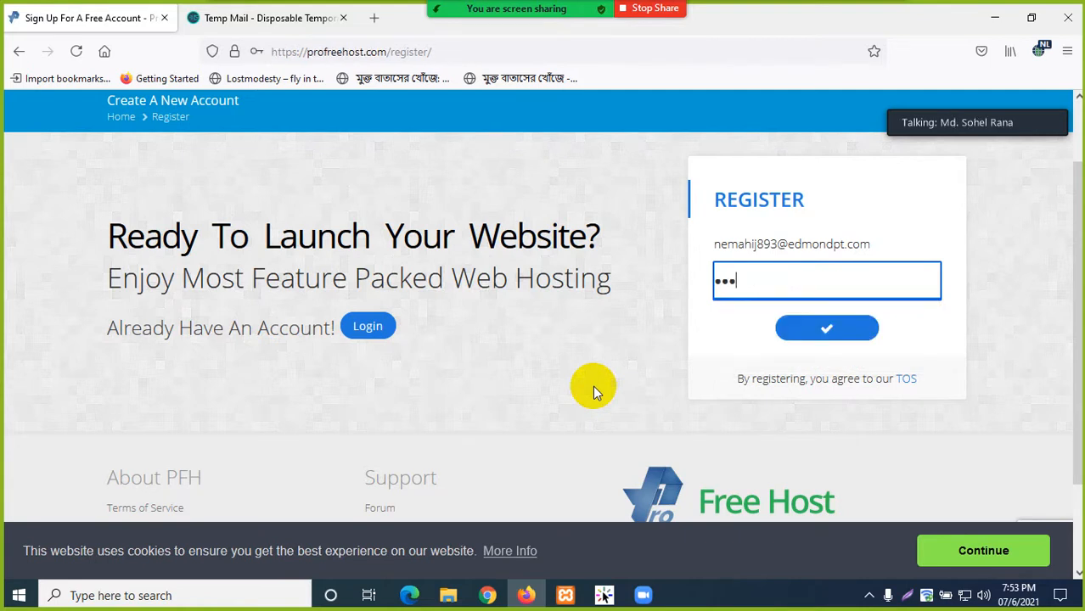
key(BackSpace)
key(BackSpace)
key(BackSpace)
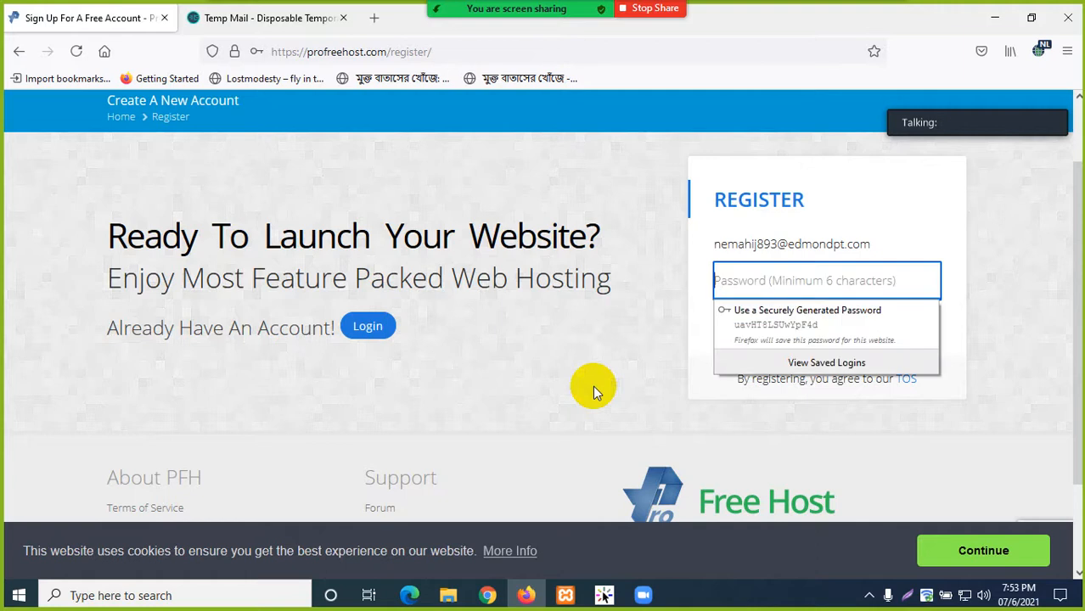
text(**)
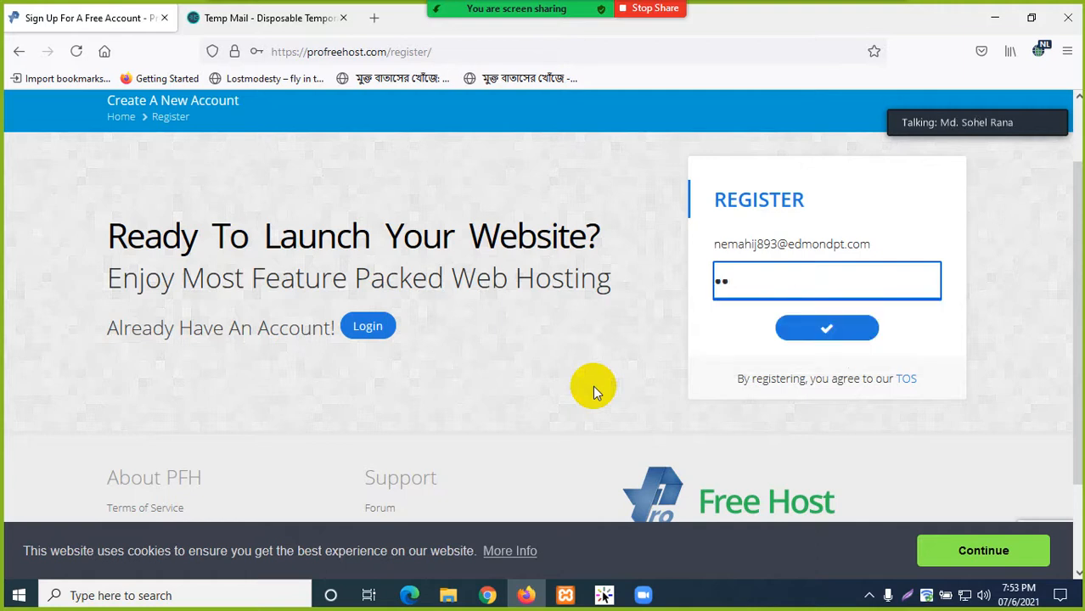
text(*)
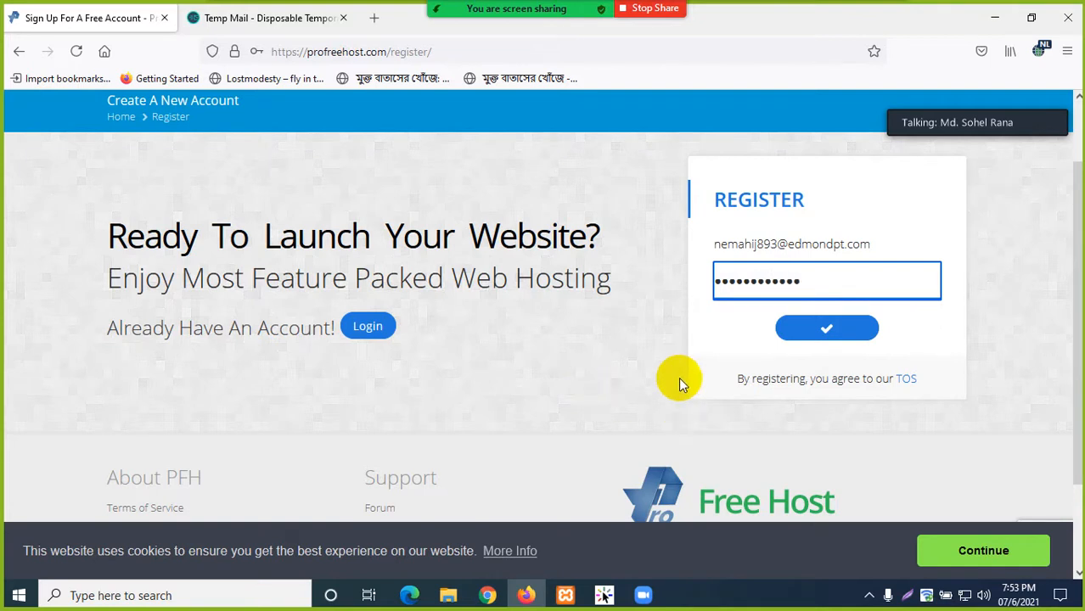
click(998, 18)
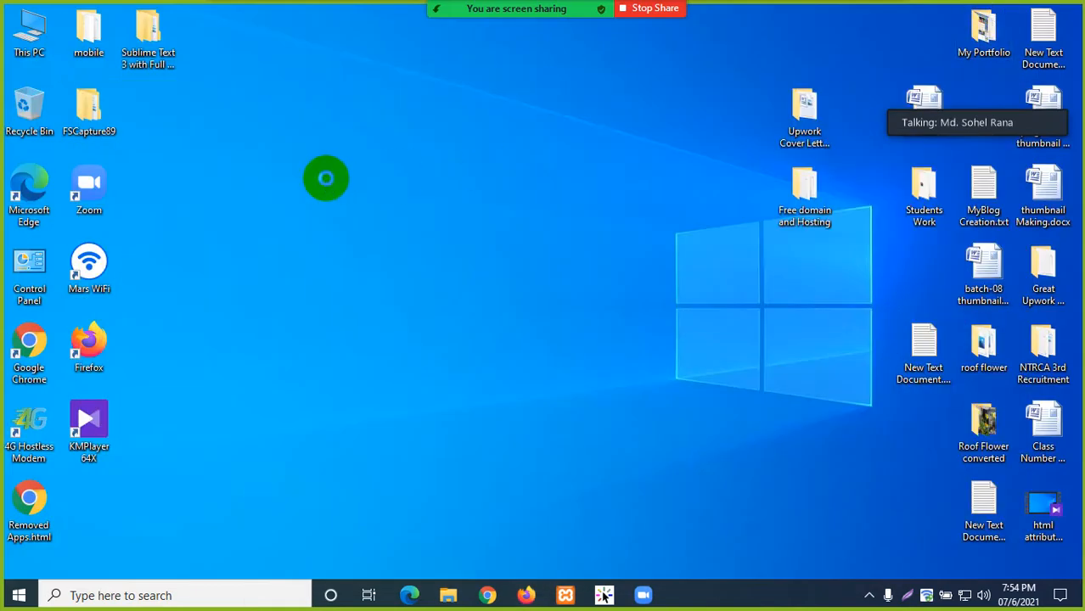
- Create a new desktop folder named Free Hosting Service
right_click(325, 179)
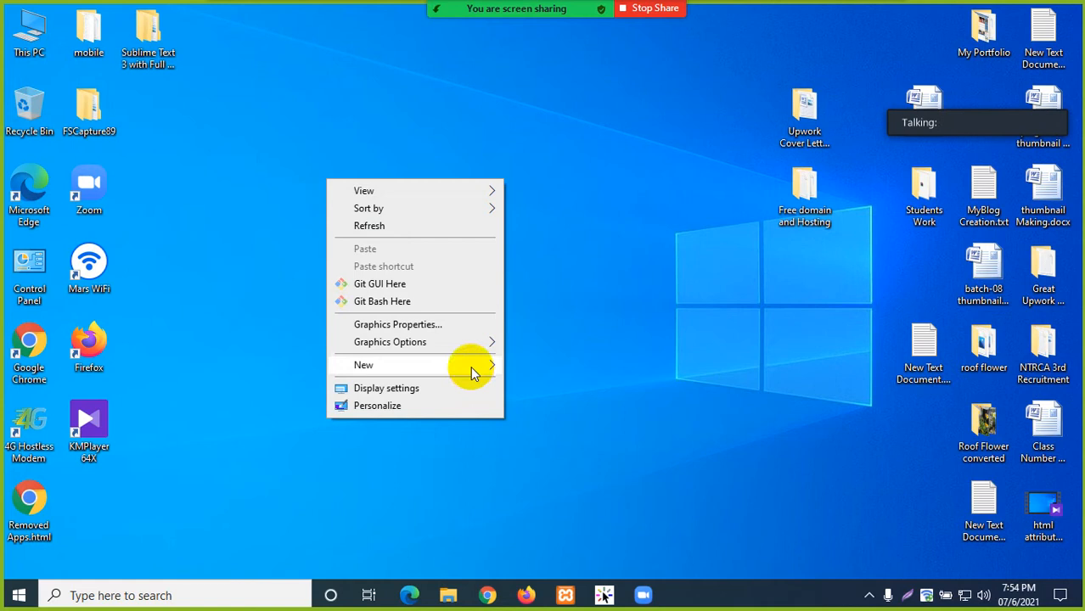
click(370, 364)
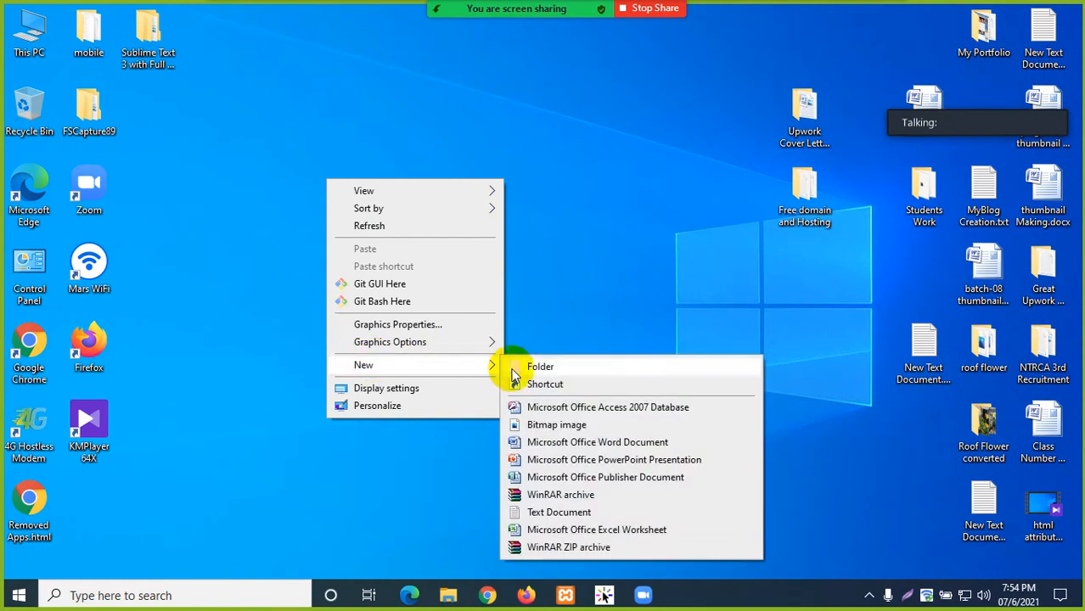
click(501, 364)
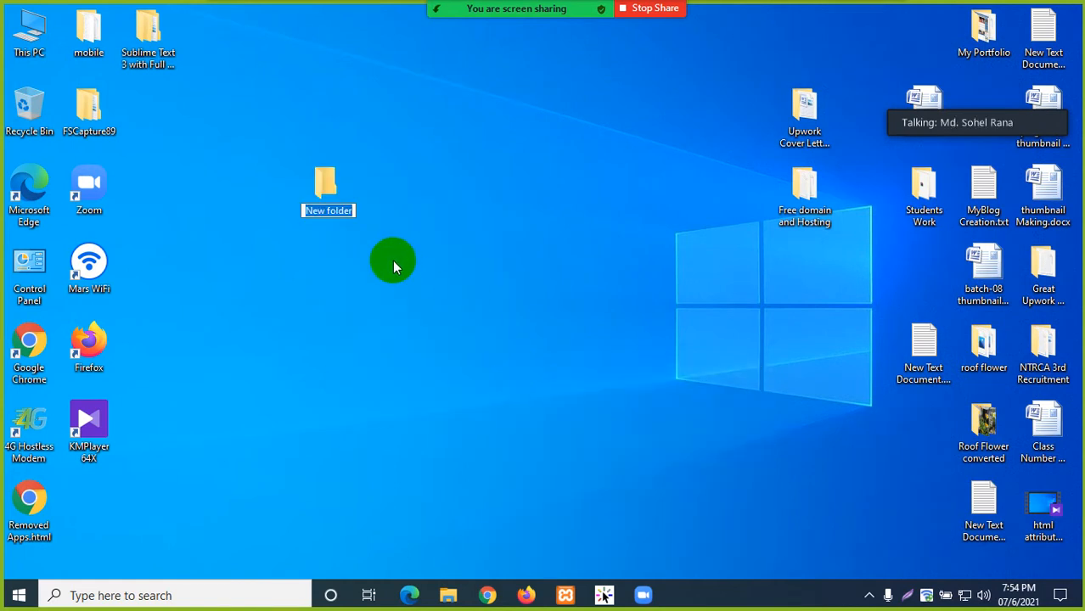
text(Free)
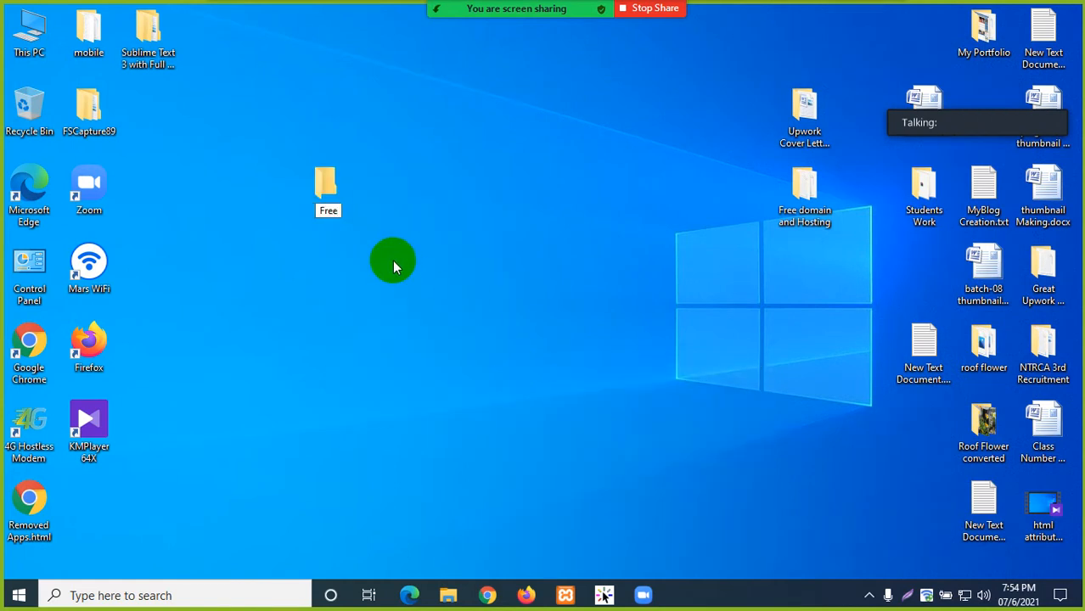
text( Doa)
key(BackSpace)
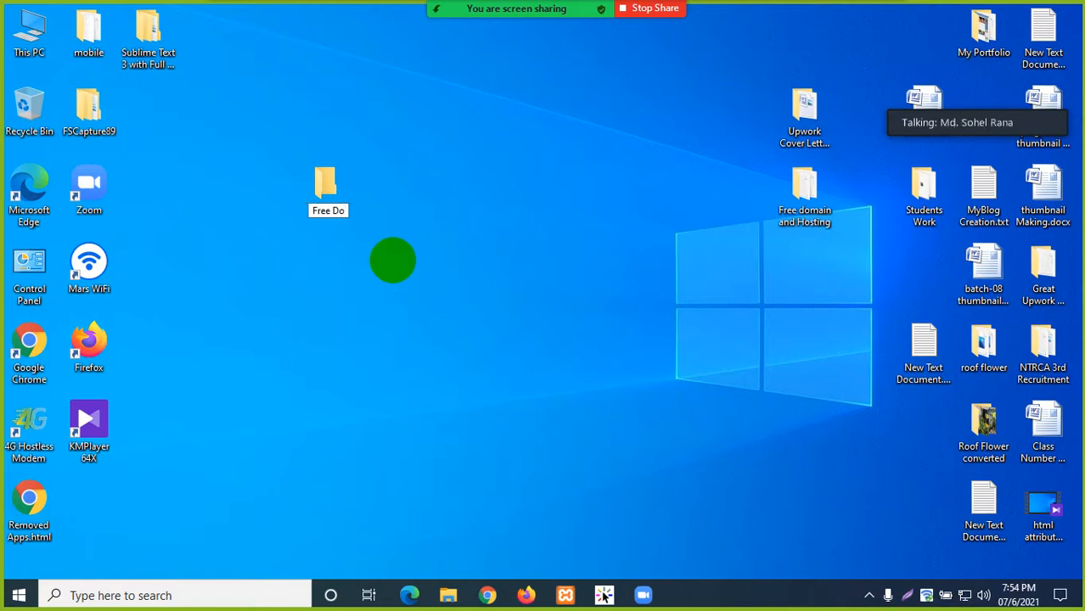
text(main and )
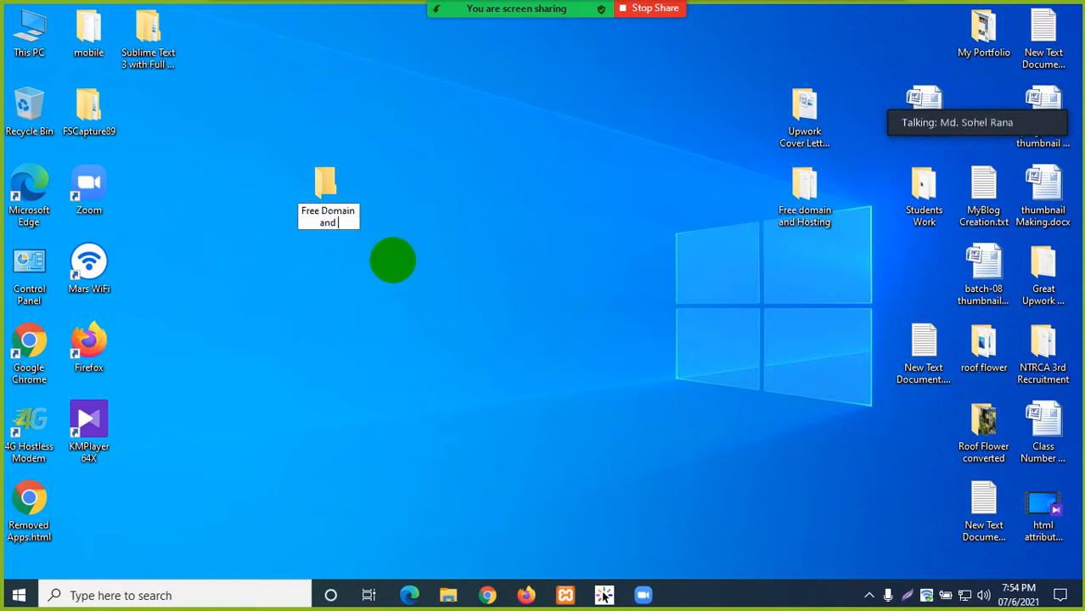
text(Hosting)
key(Return)
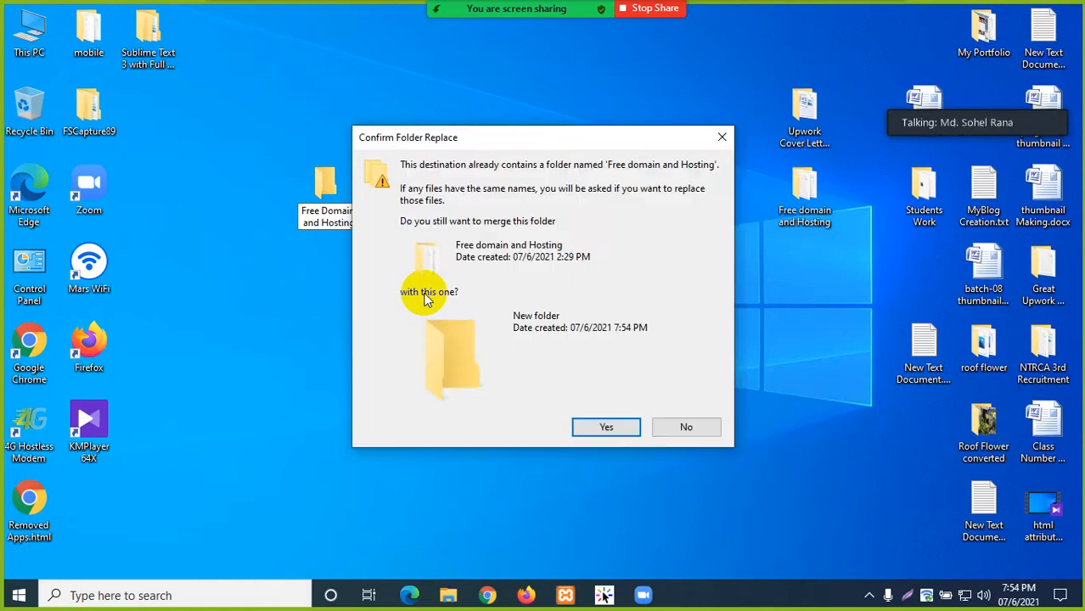
click(685, 428)
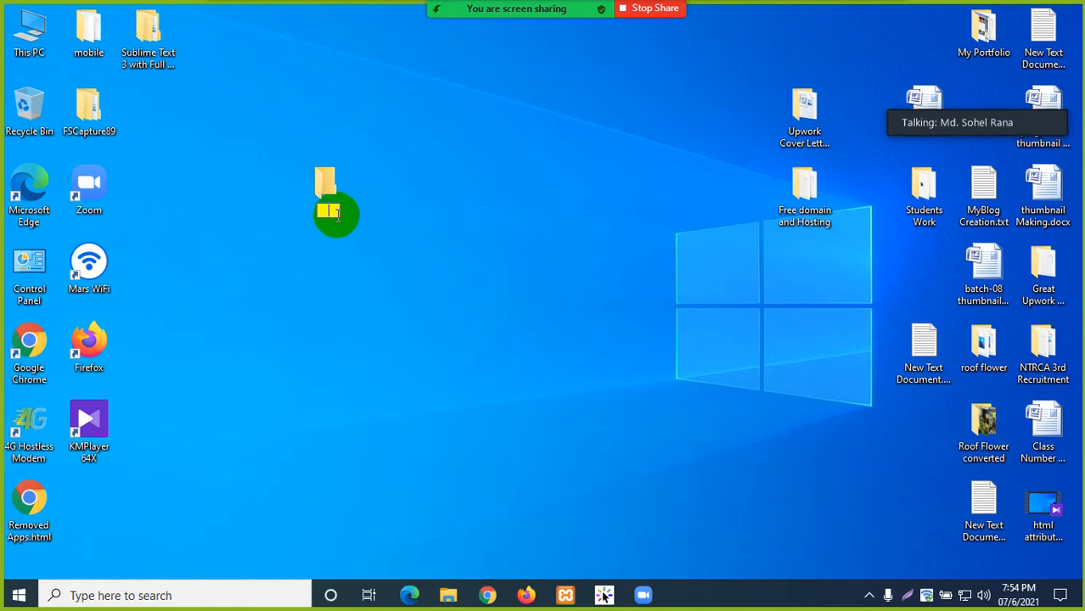
text(Free Hosting)
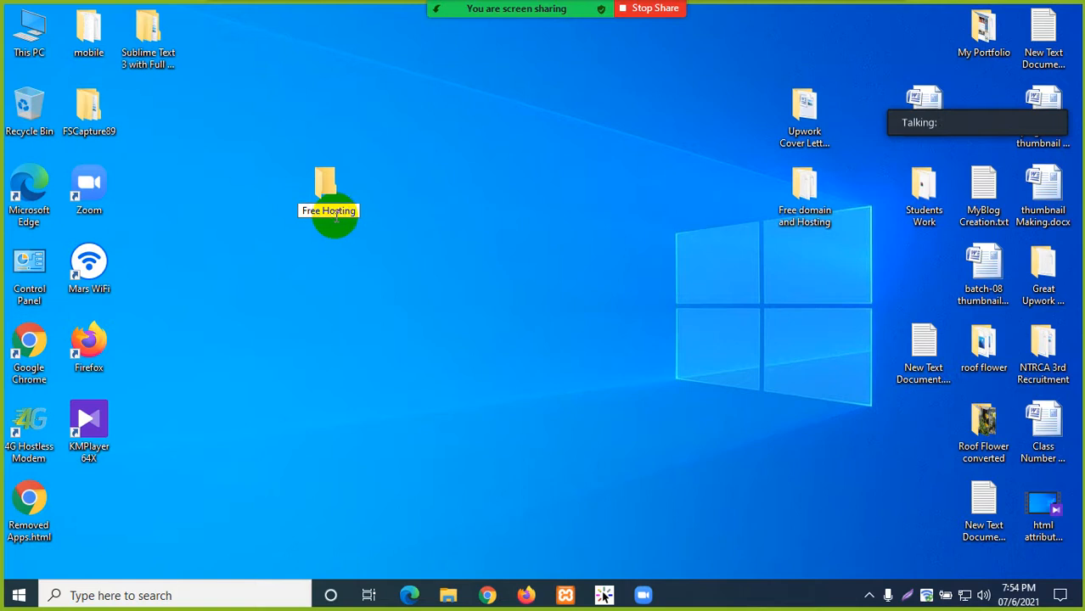
text( Se)
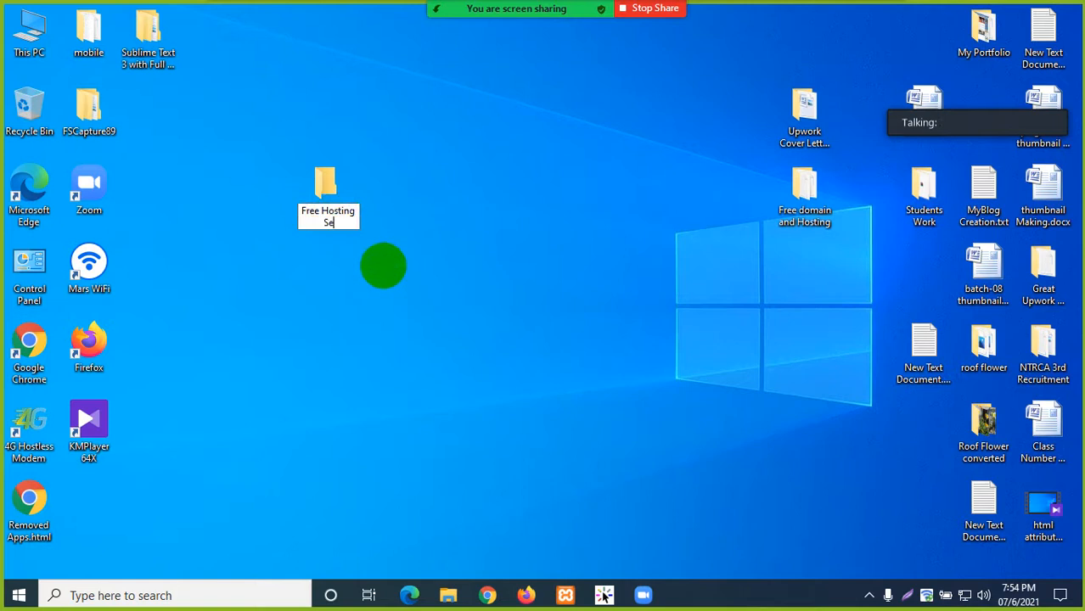
text(rivi)
text(vice)
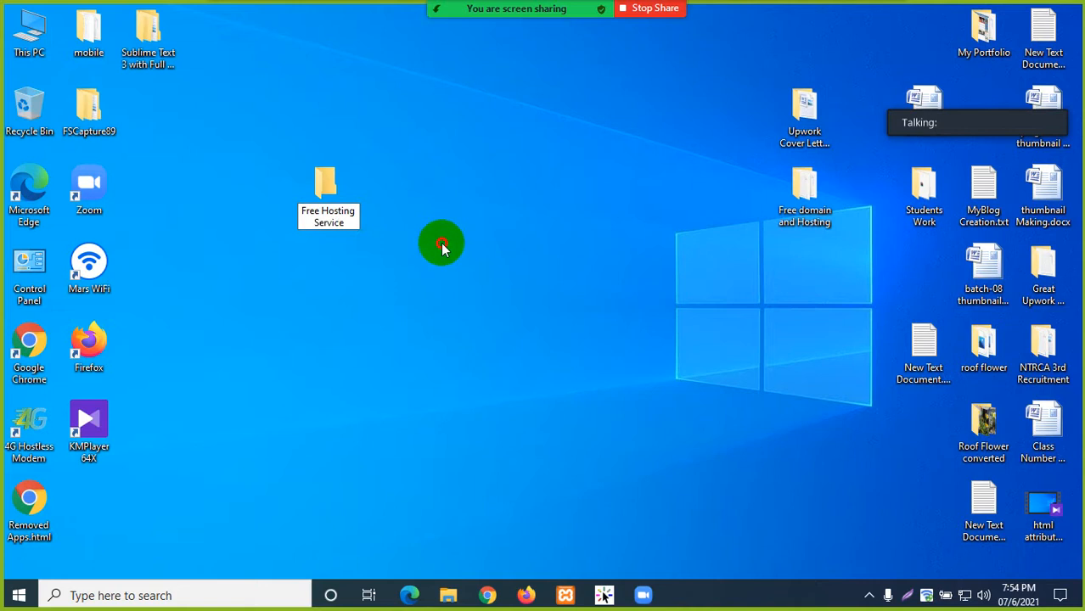
click(442, 246)
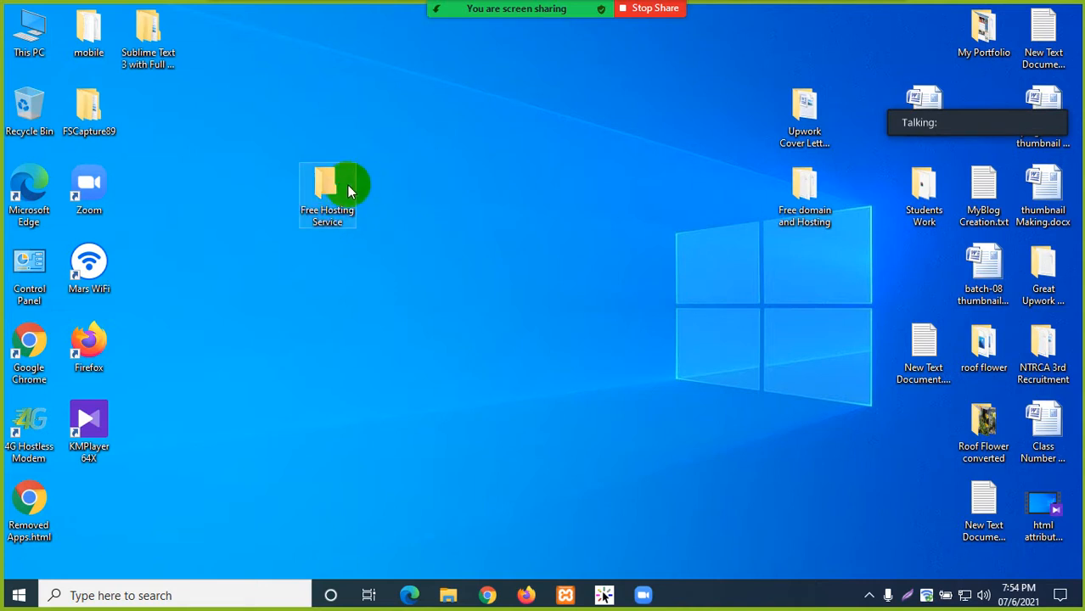
- Add a new text document inside the folder and rename it 'account info'
double_click(344, 190)
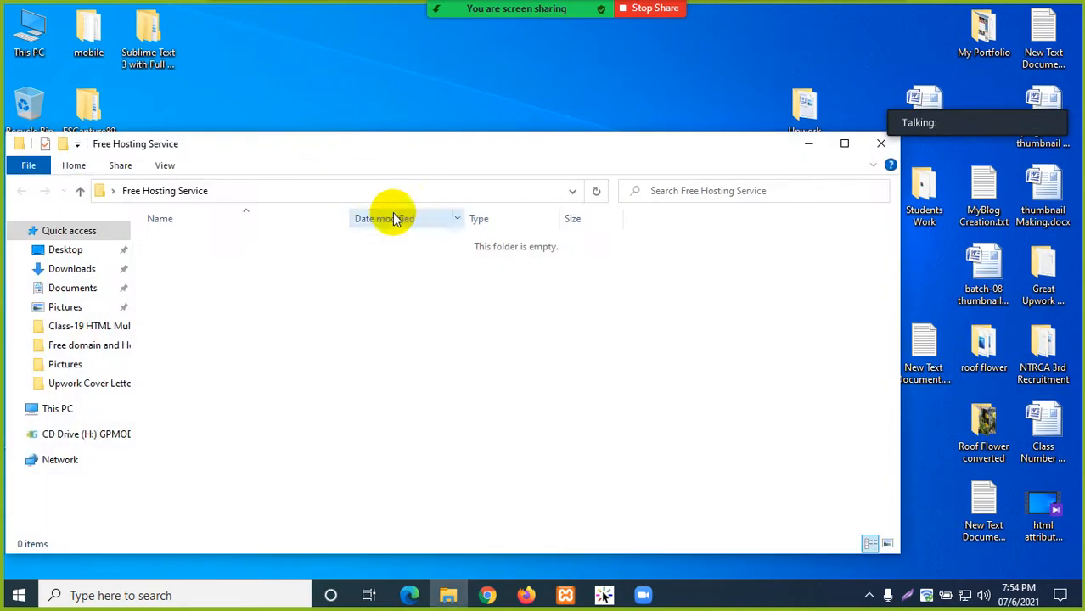
right_click(293, 276)
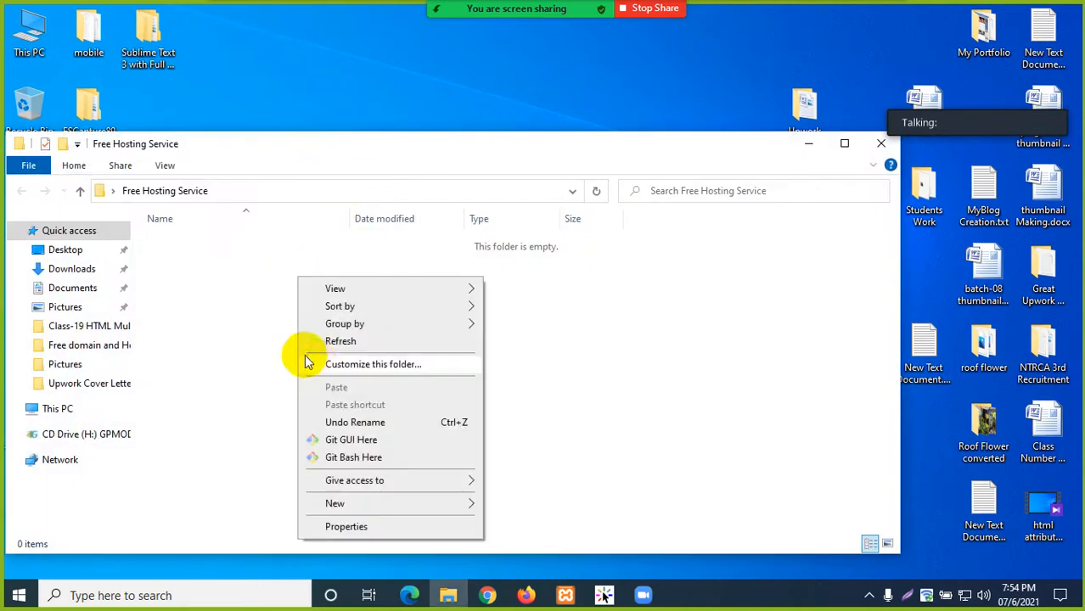
click(358, 502)
click(512, 468)
click(286, 294)
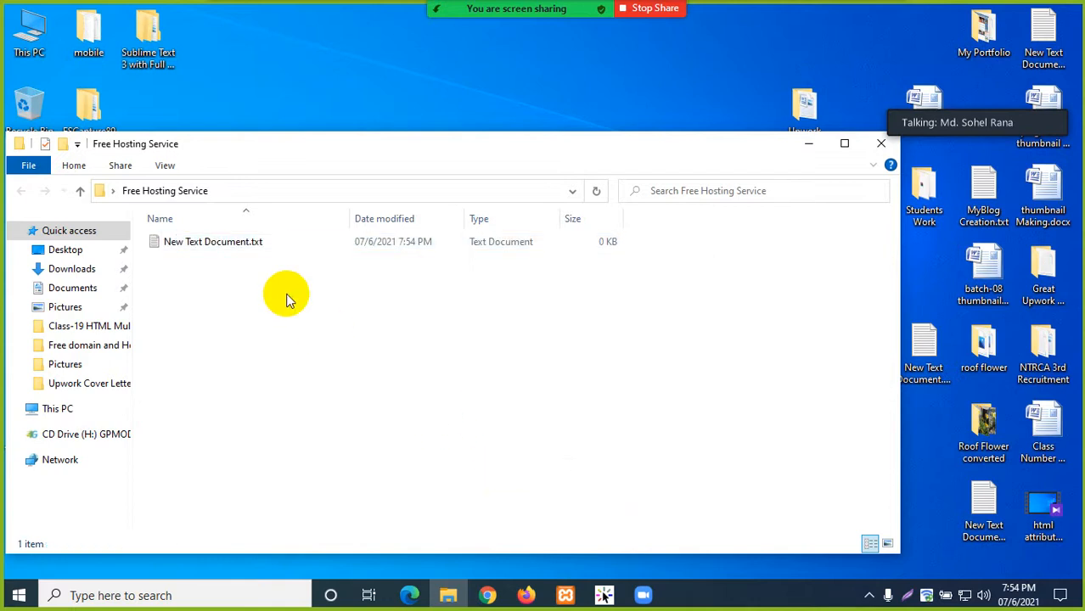
click(231, 247)
double_click(231, 246)
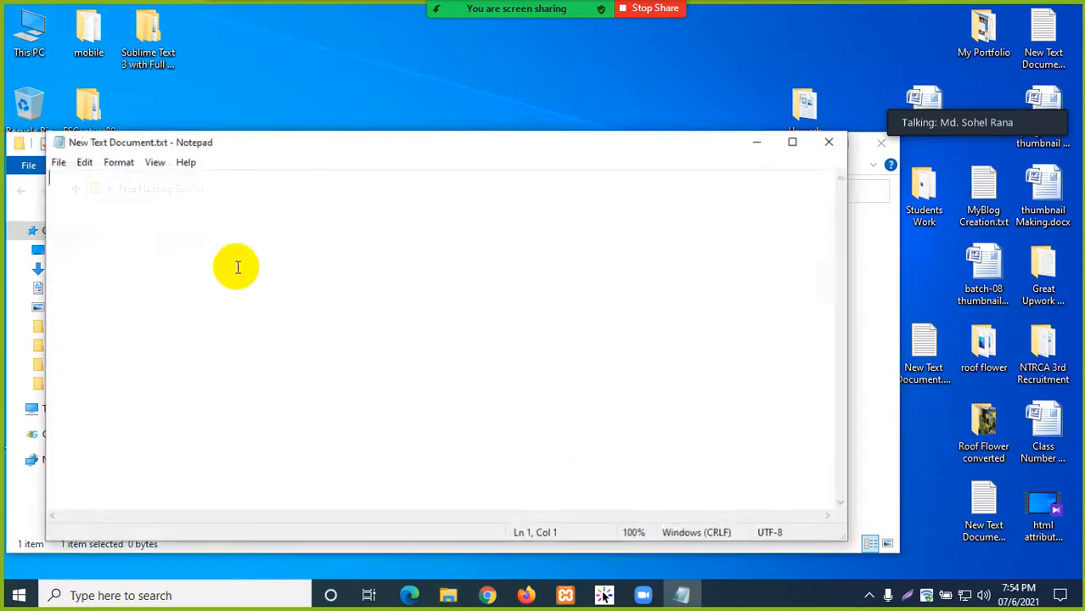
click(841, 152)
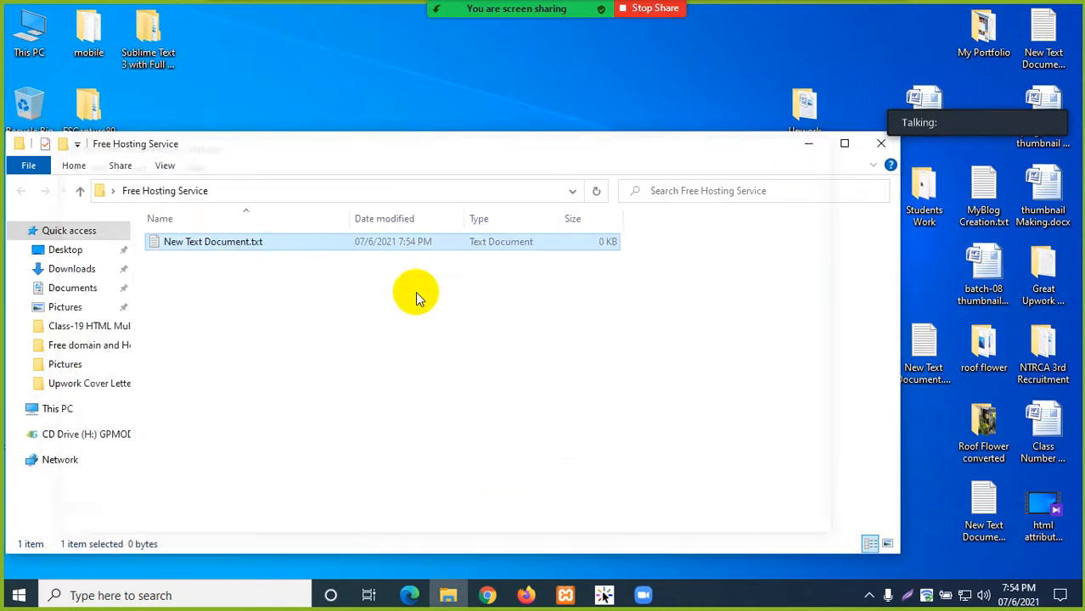
click(236, 244)
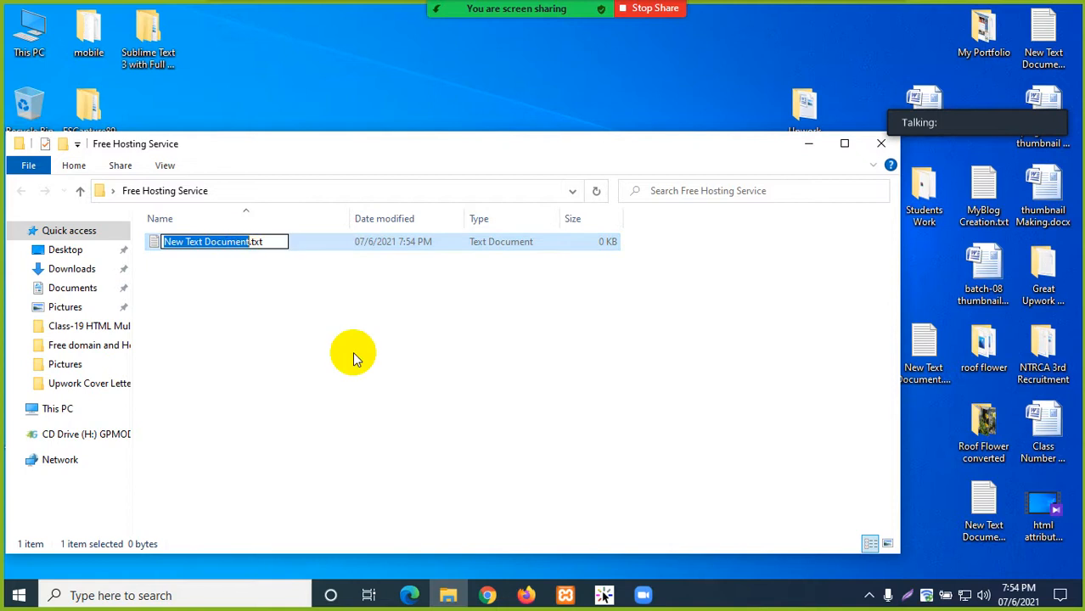
text(acc)
text(ount info)
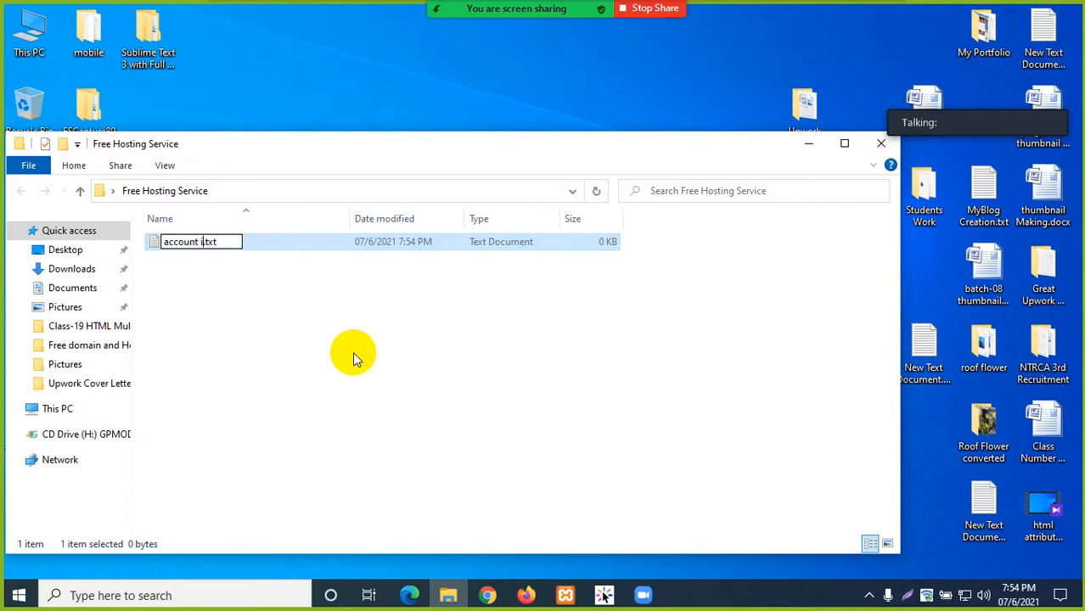
- In account info.txt, paste the temporary email with an 'Email Address:' label and save
key(Return)
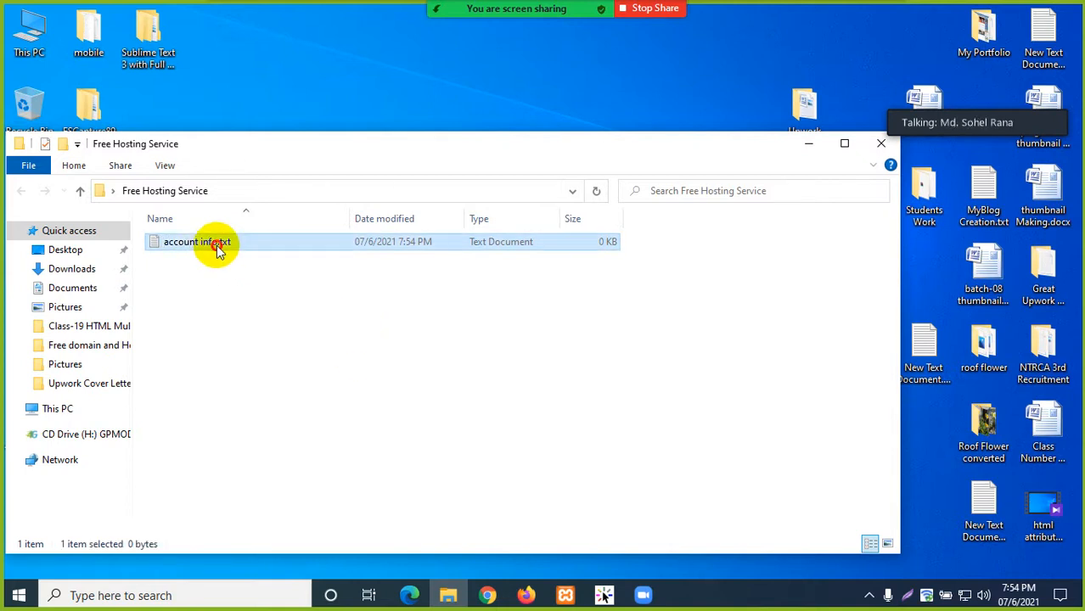
double_click(213, 246)
right_click(220, 231)
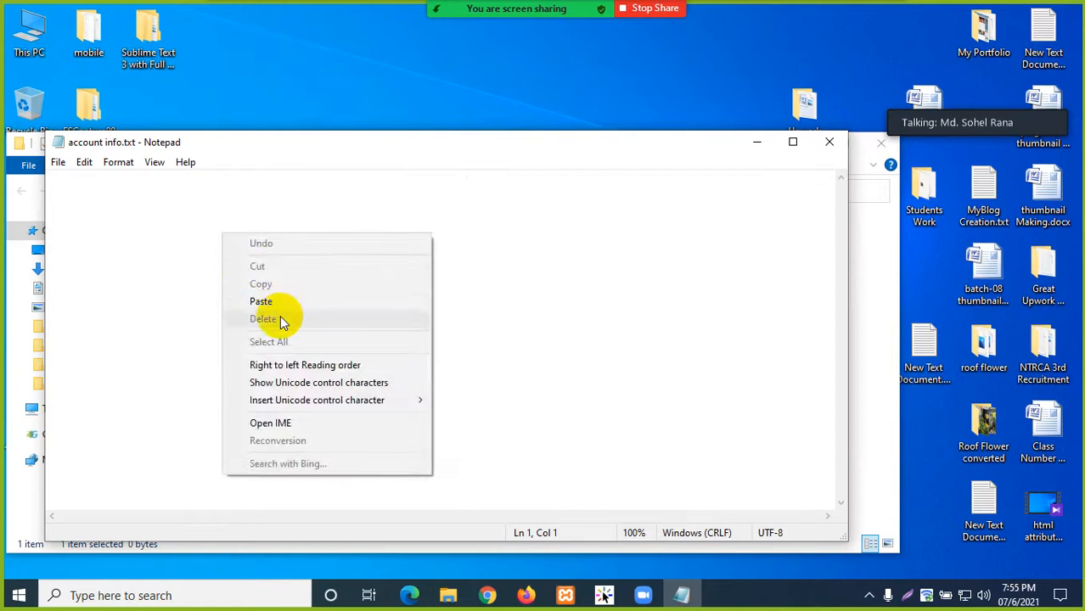
click(267, 302)
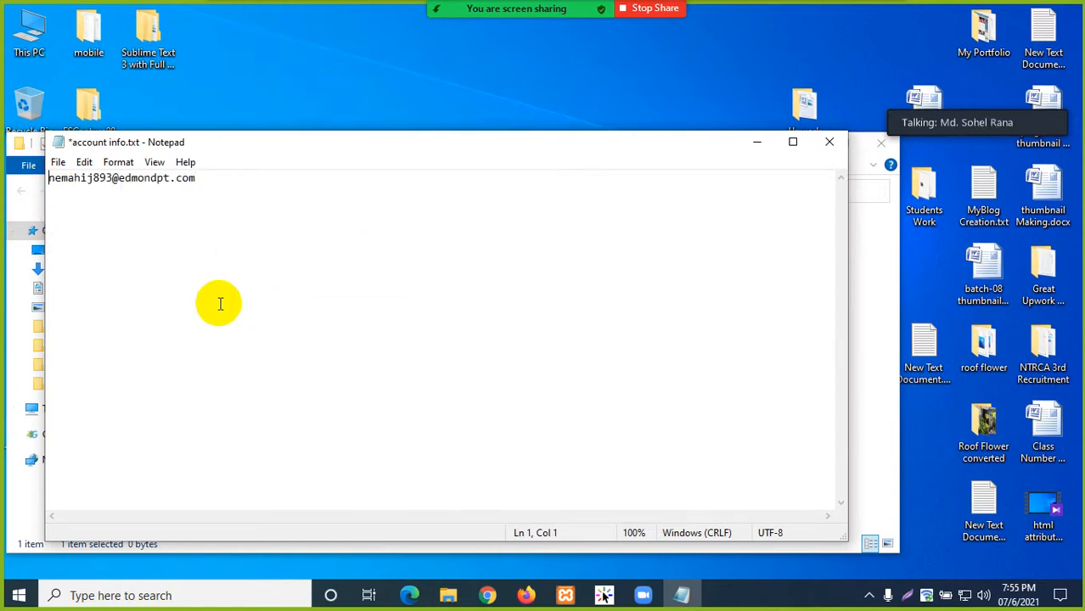
text(Email A)
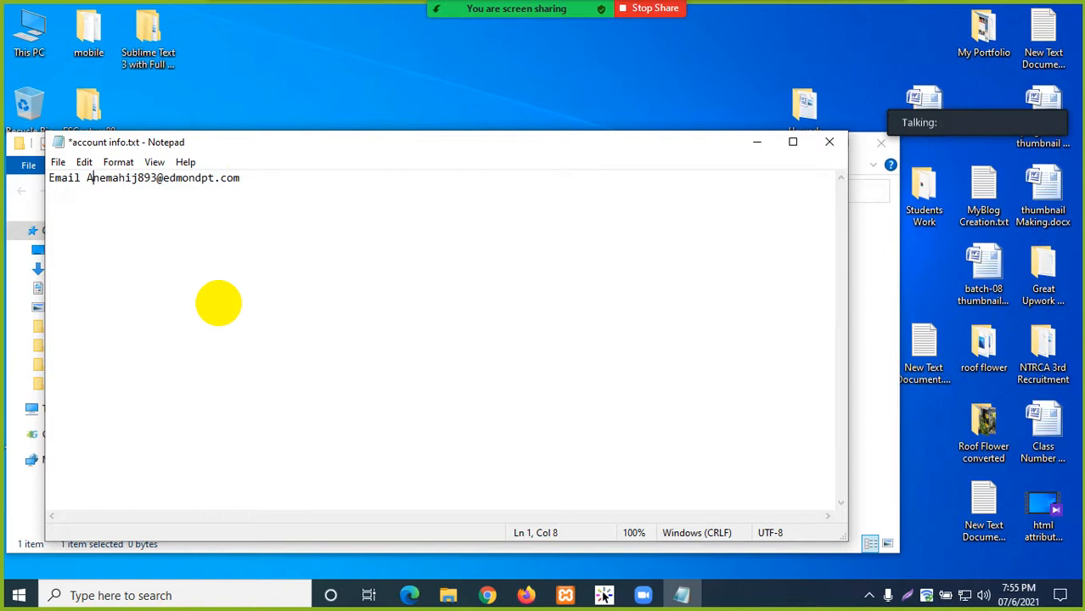
text(ddress:)
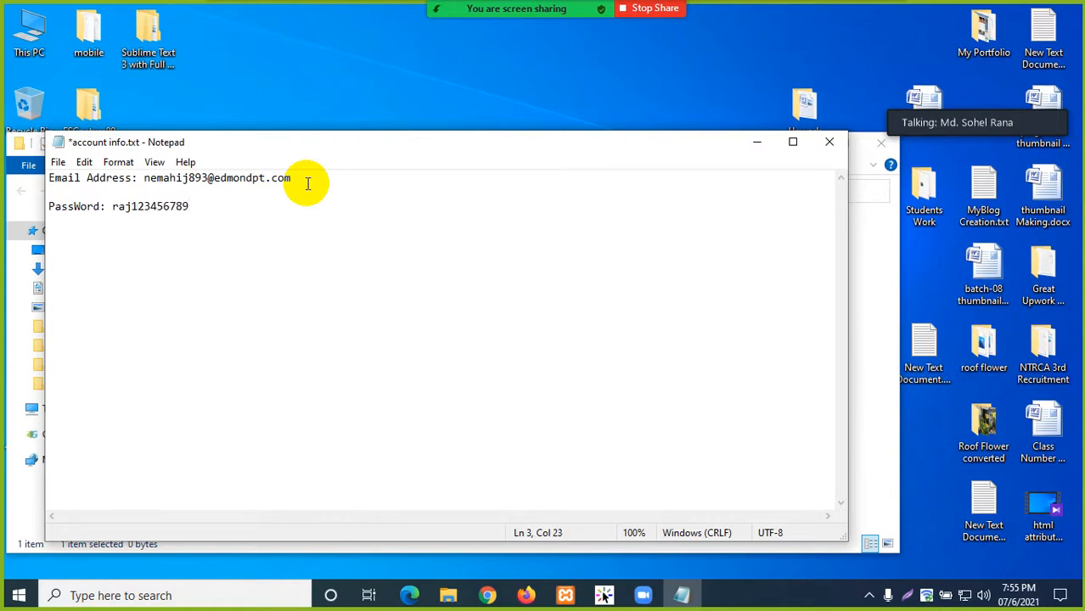
key(ctrl+s)
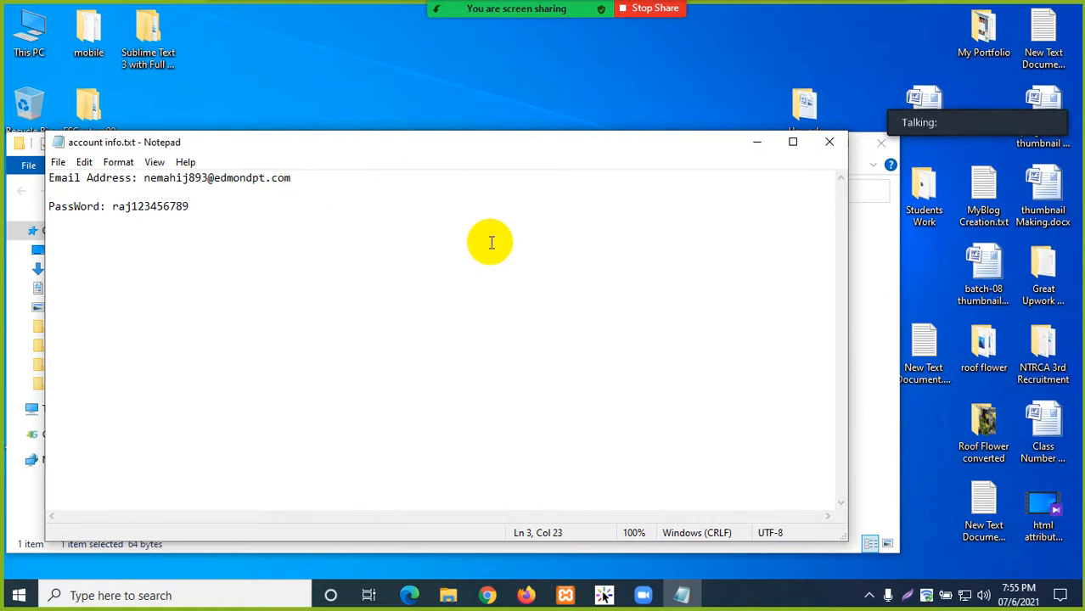
- Add blank lines at the top of the note and copy the register page's address
click(48, 180)
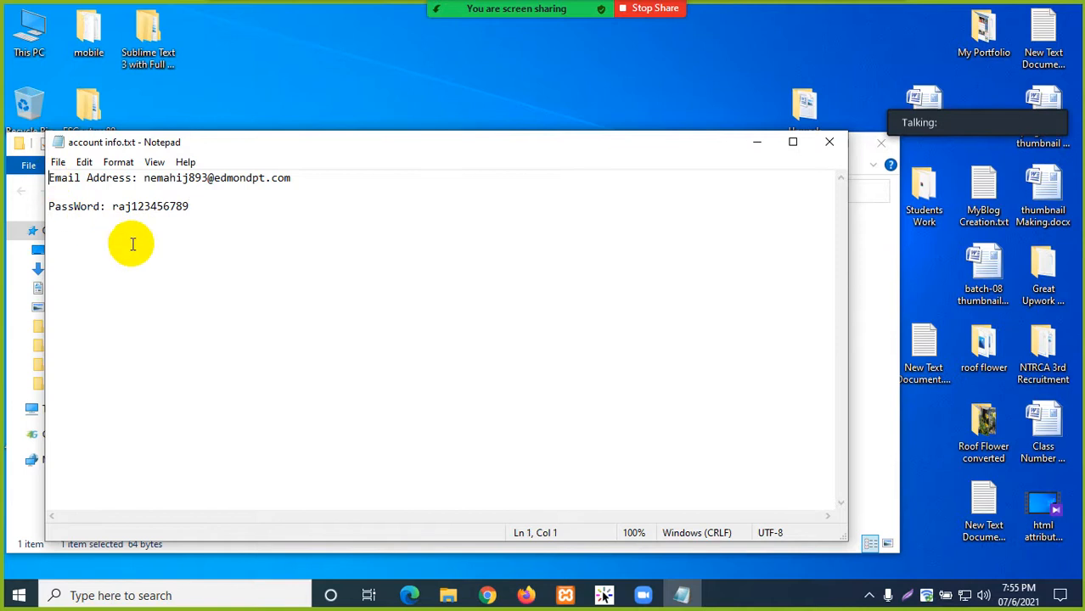
key(Return)
key(Return)
key(Up)
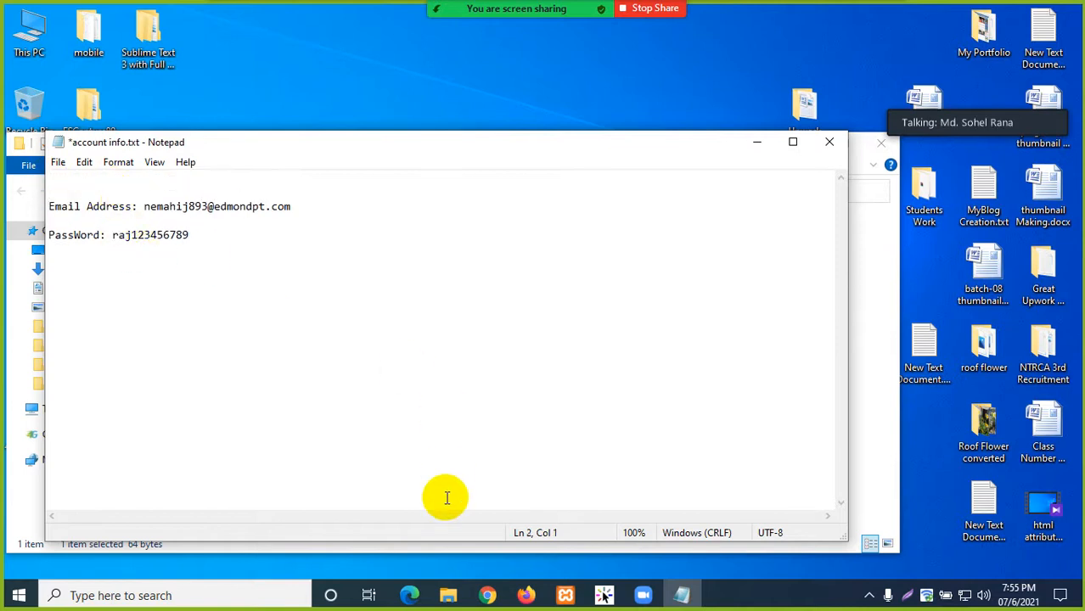
click(527, 595)
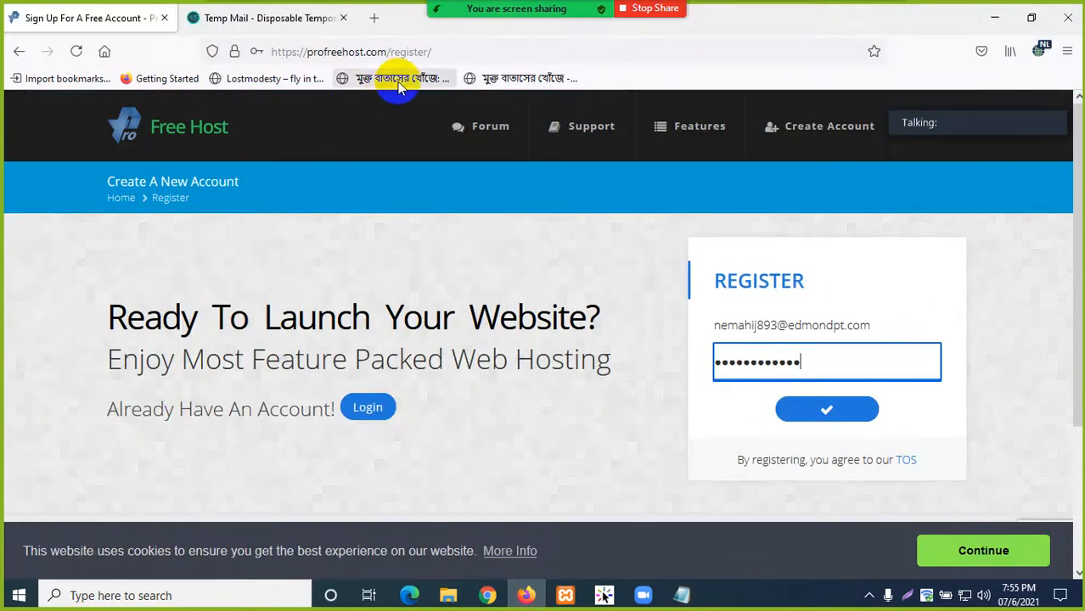
click(280, 51)
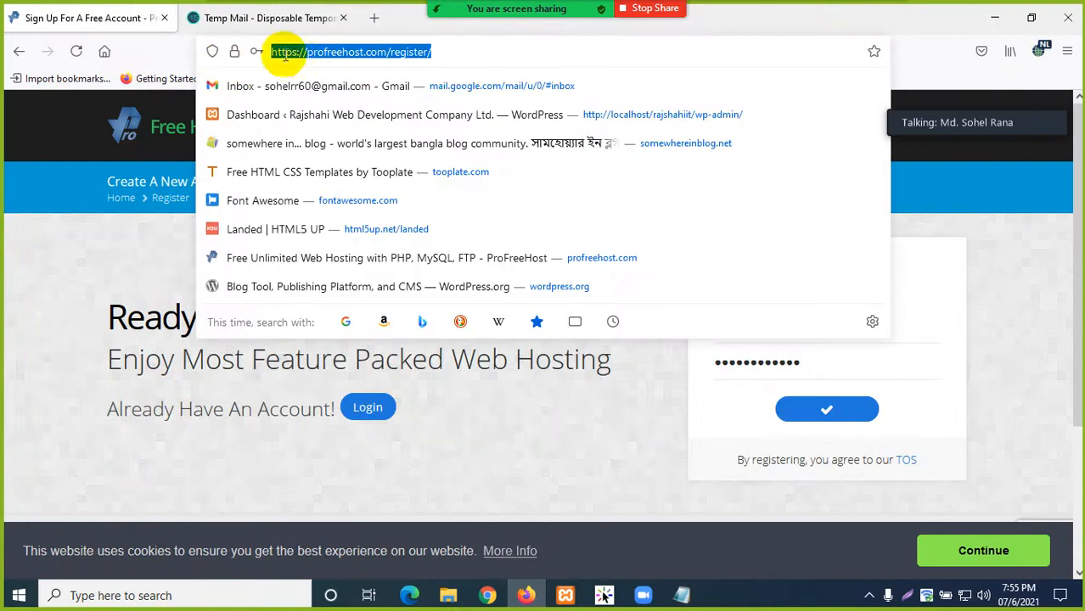
right_click(288, 52)
click(317, 150)
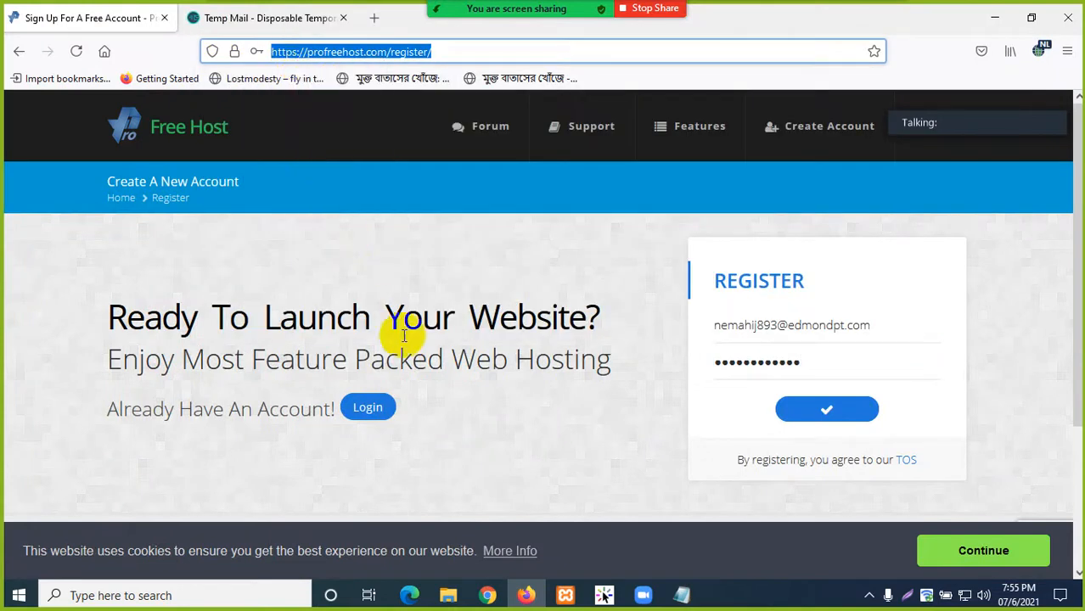
click(682, 595)
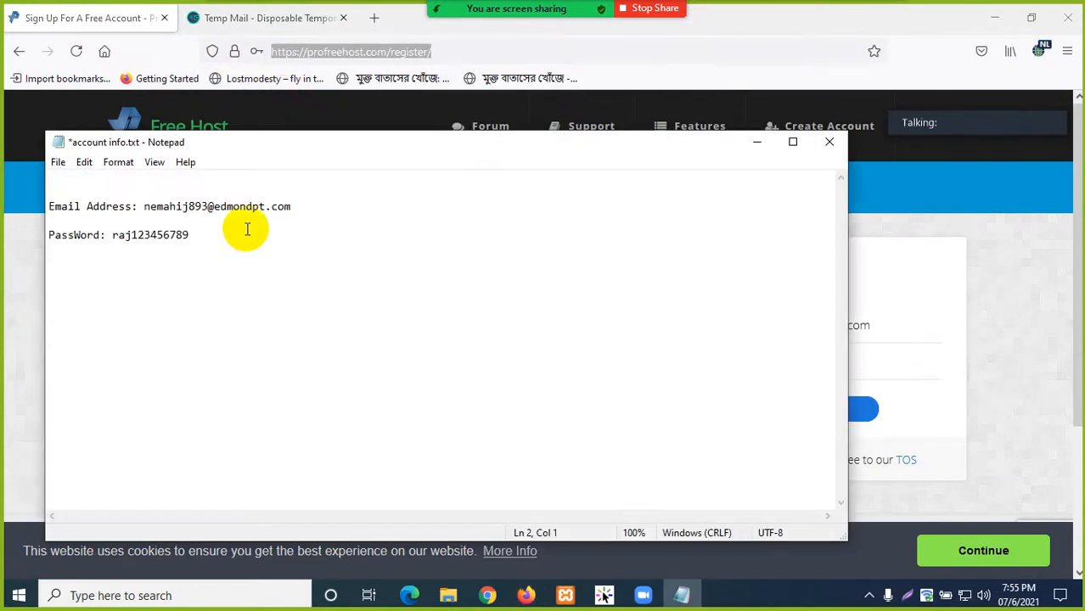
right_click(127, 187)
click(166, 250)
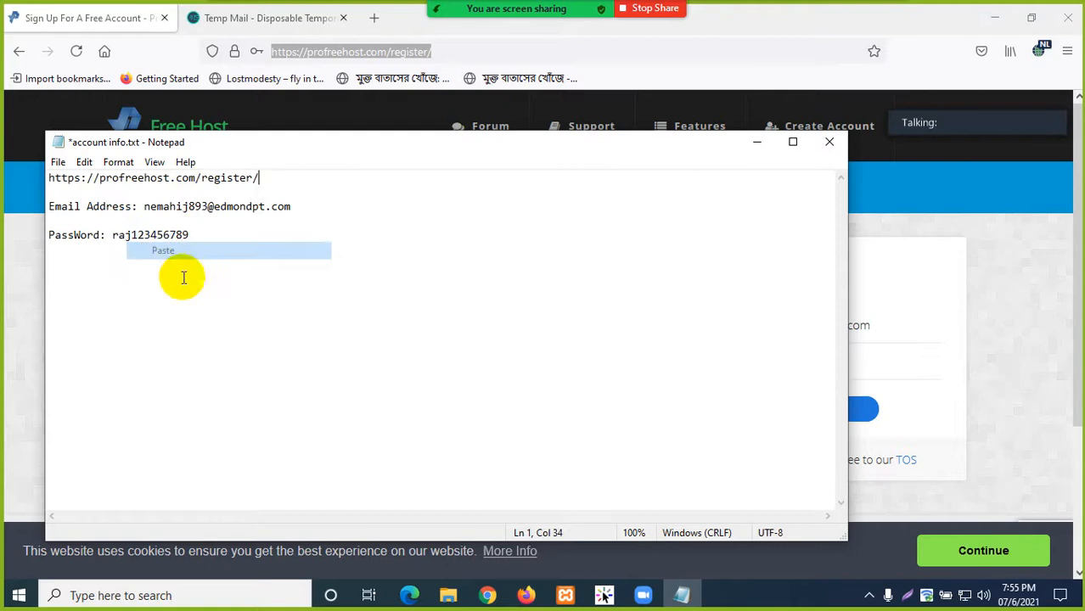
drag(202, 178, 259, 178)
key(BackSpace)
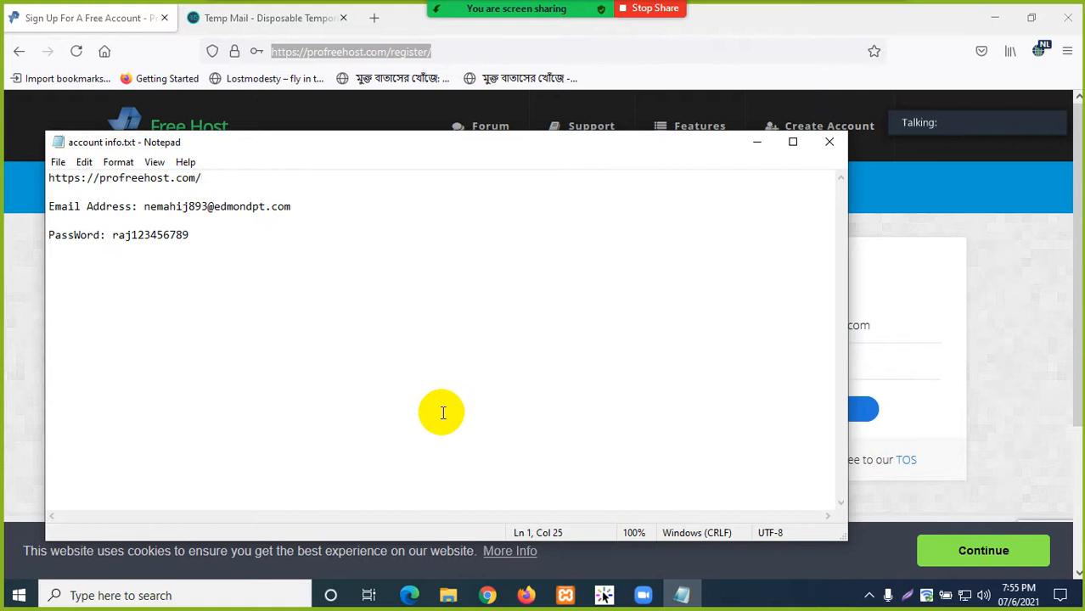
click(527, 596)
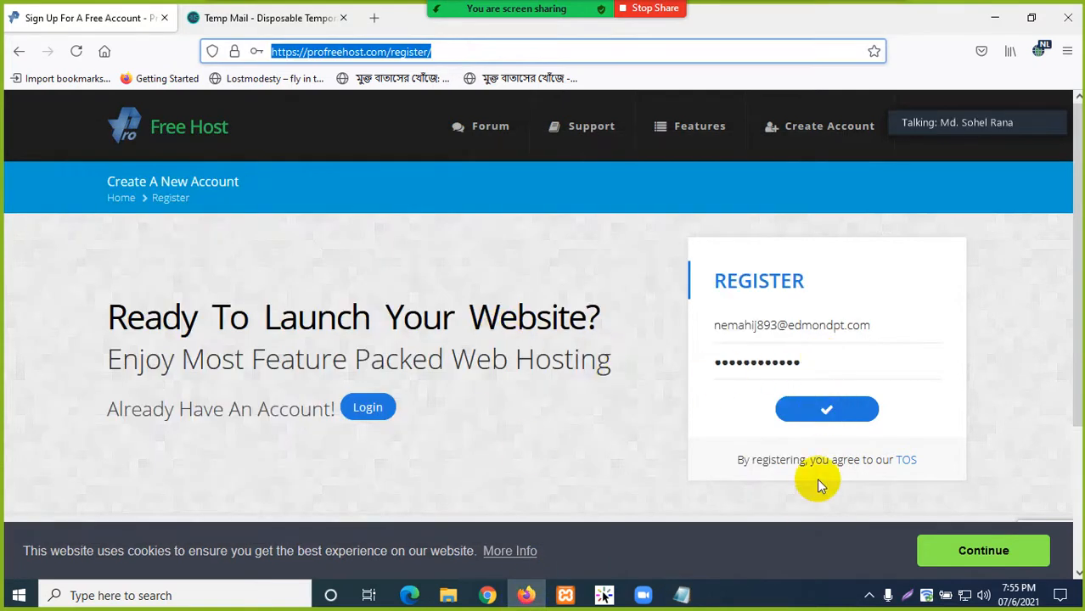
click(825, 415)
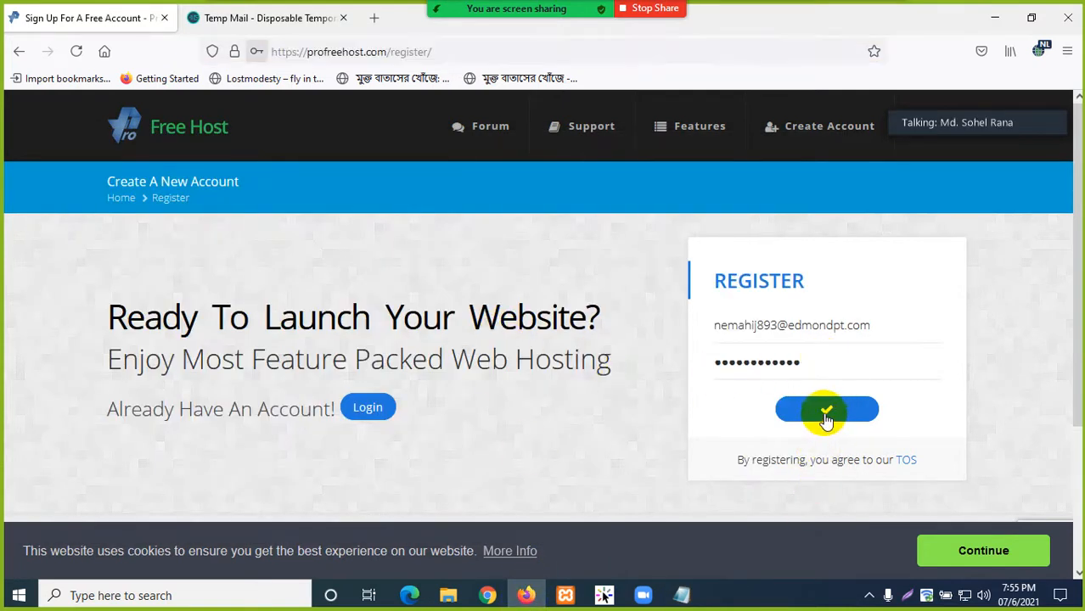
click(472, 253)
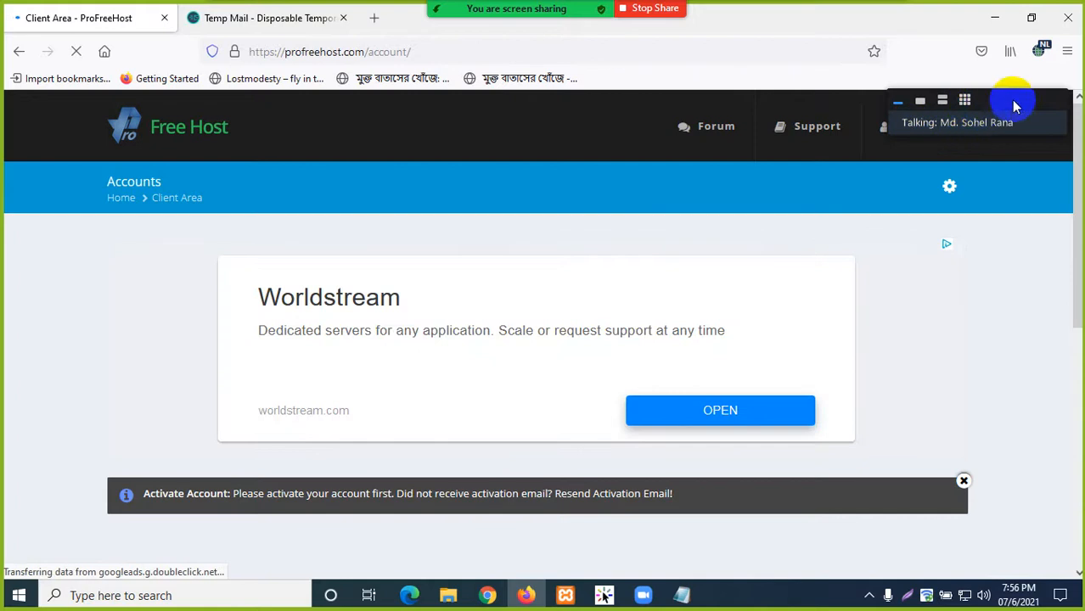
drag(1014, 104, 550, 119)
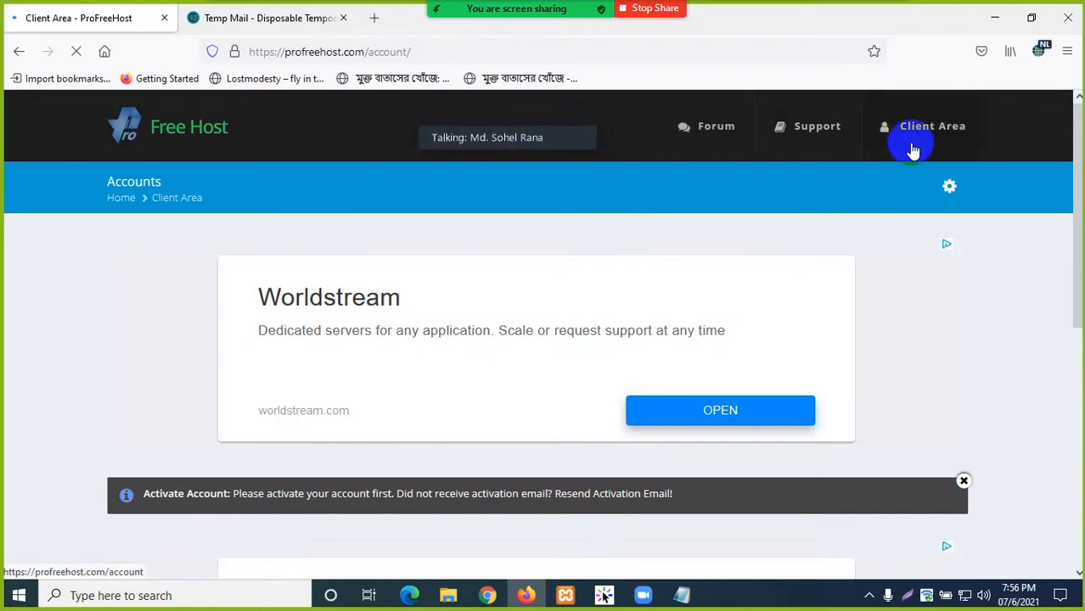
scroll(527, 478, down, 2)
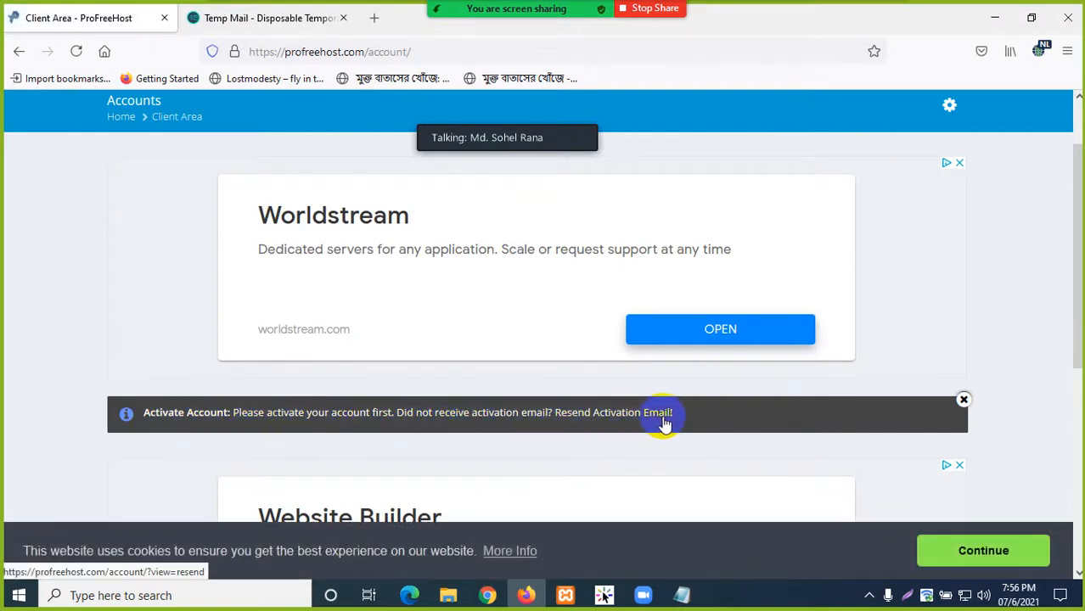
drag(231, 415, 386, 406)
click(310, 416)
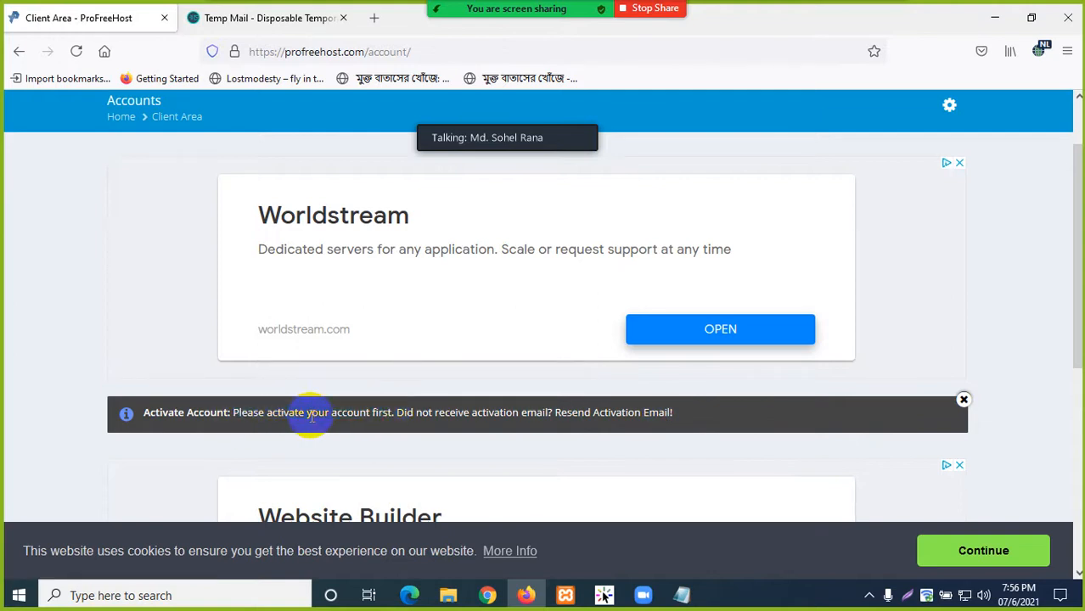
- Open ProFreeHost's Account Activation email in the Temp Mail inbox
click(255, 19)
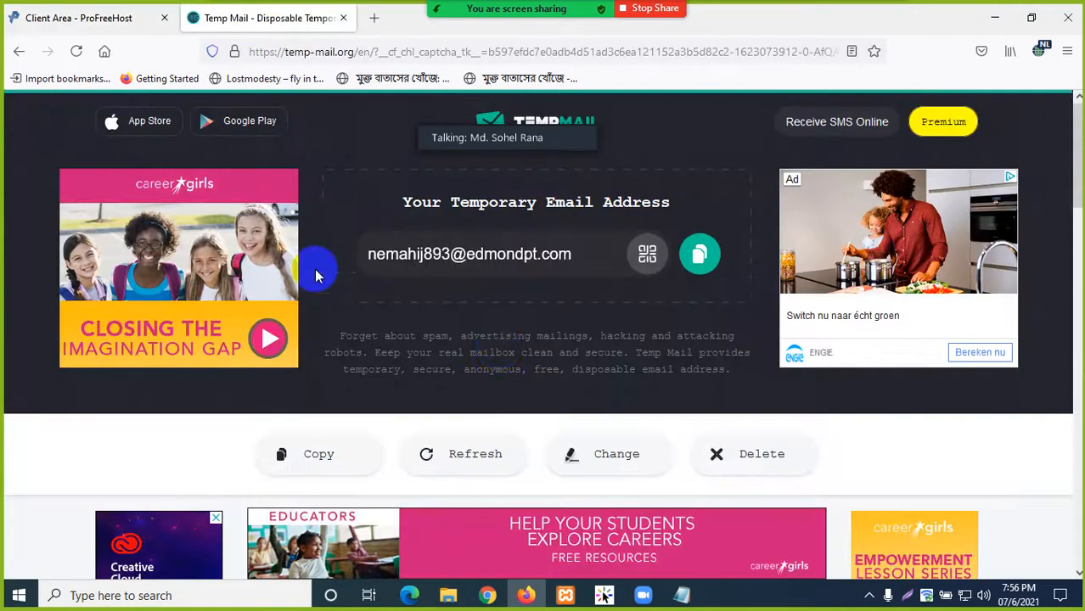
scroll(500, 338, down, 3)
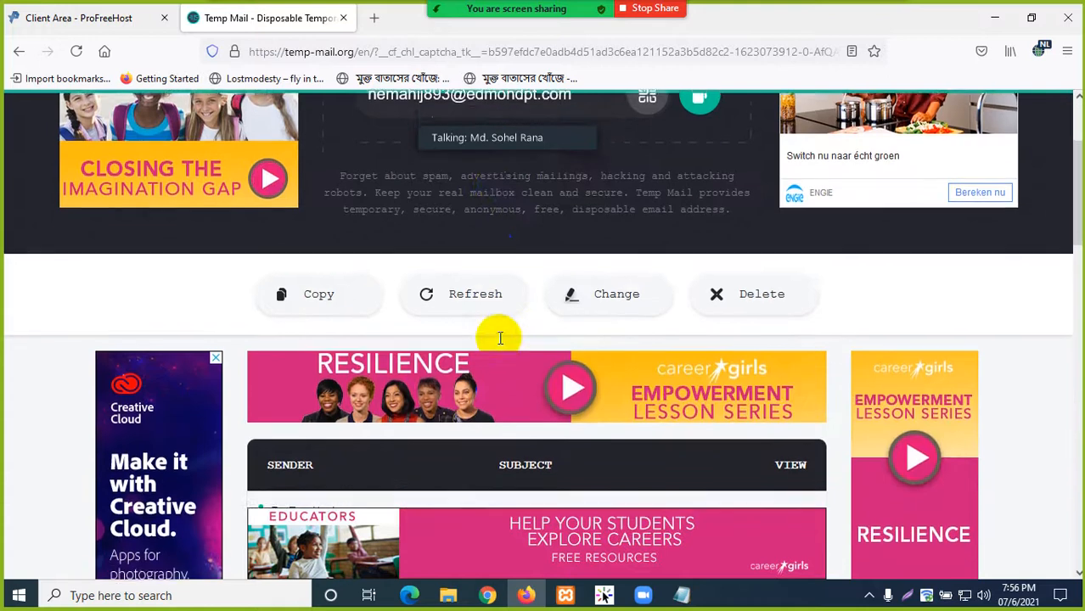
scroll(501, 339, down, 3)
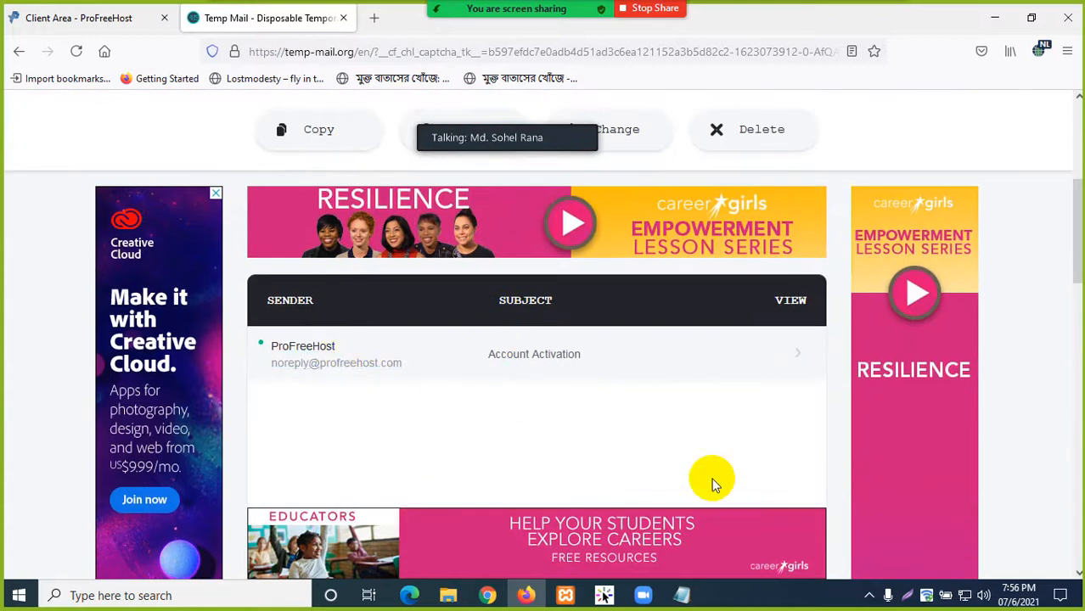
scroll(595, 442, down, 2)
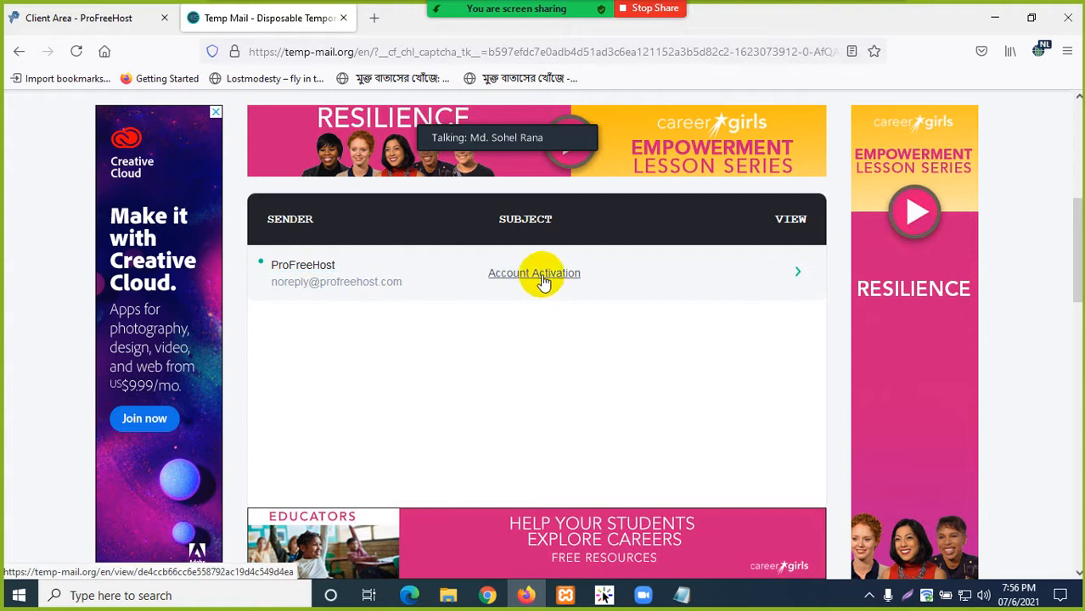
scroll(550, 288, up, 5)
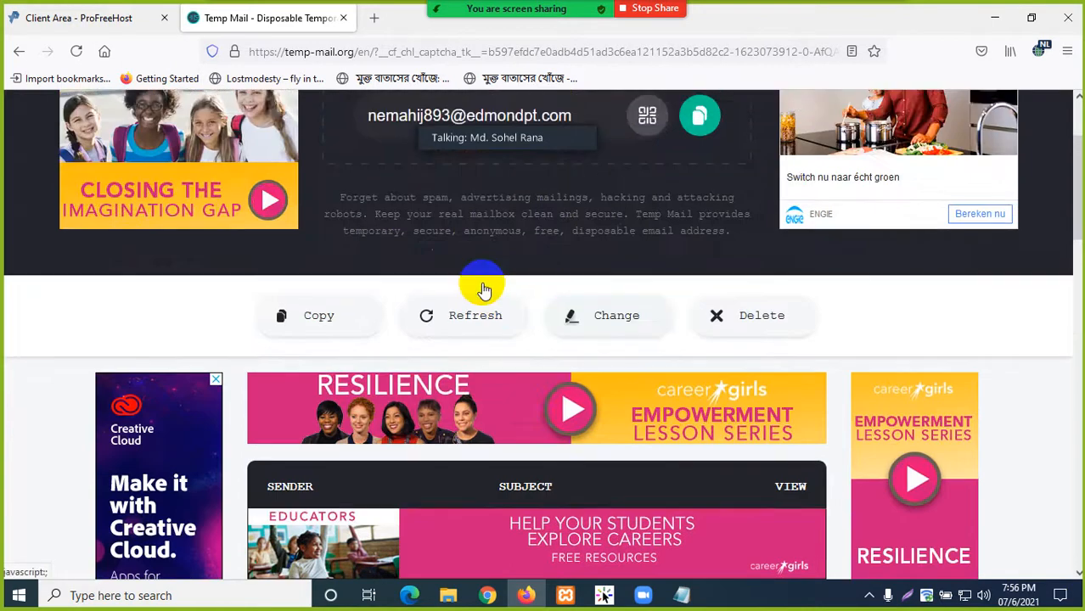
scroll(484, 290, up, 3)
scroll(501, 299, down, 5)
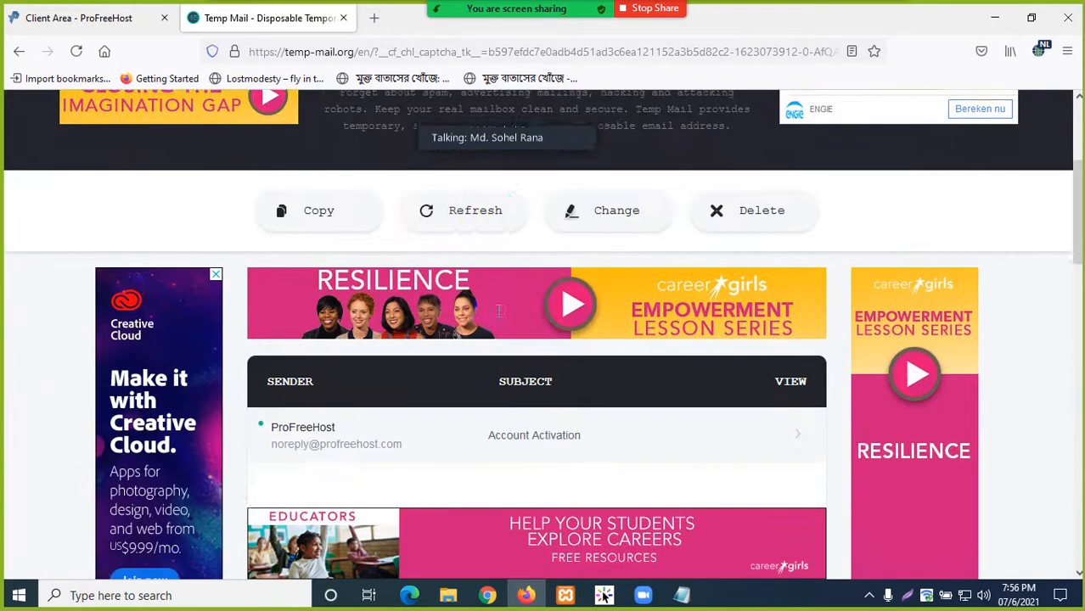
scroll(500, 311, down, 2)
click(505, 355)
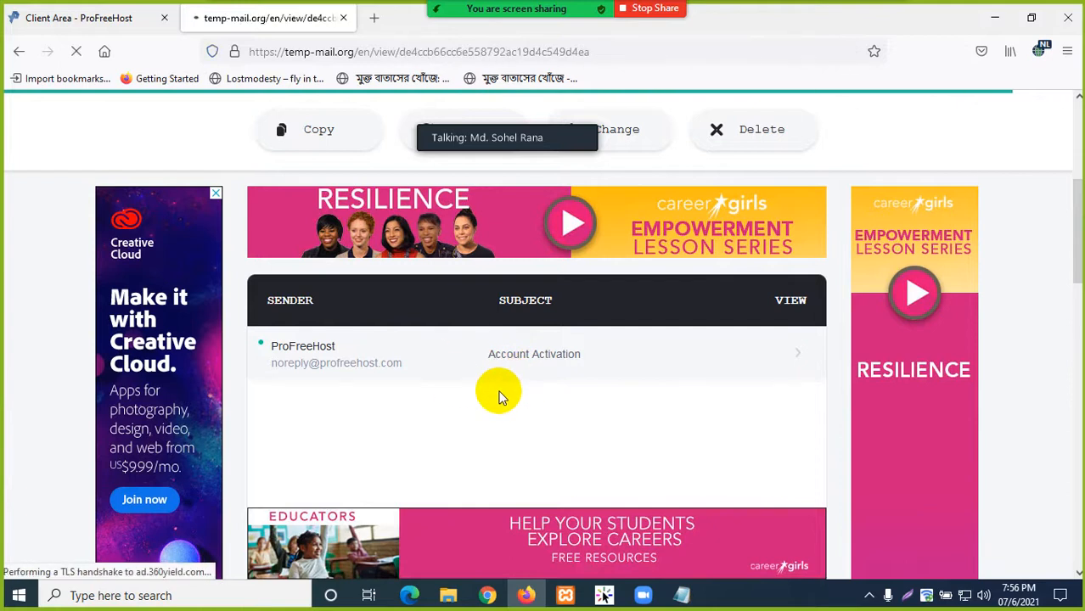
scroll(497, 392, down, 5)
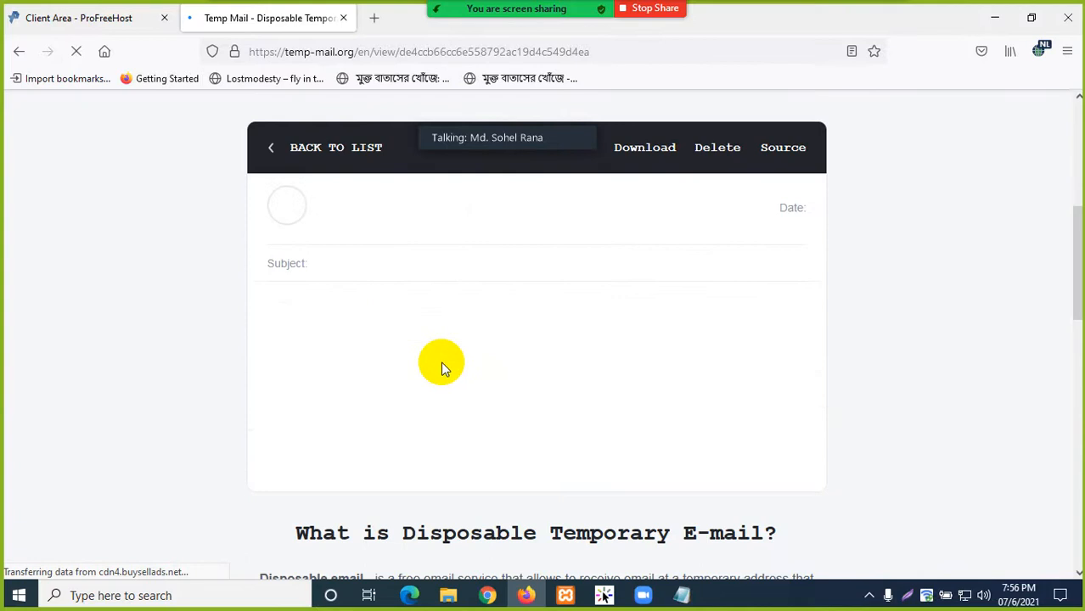
scroll(440, 378, down, 1)
scroll(440, 378, up, 1)
scroll(463, 376, down, 2)
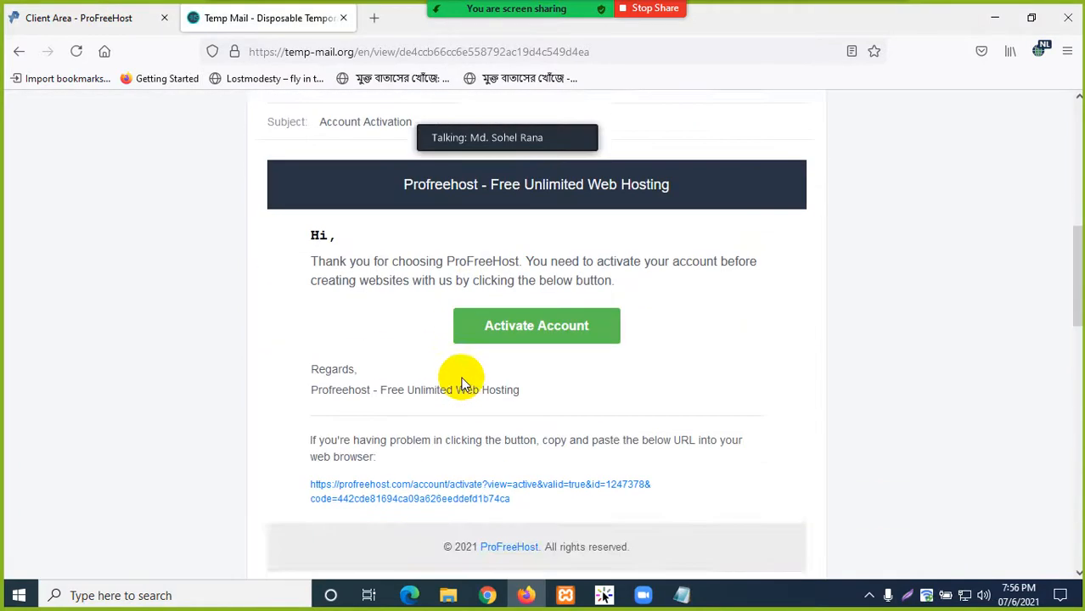
scroll(505, 365, up, 1)
click(506, 370)
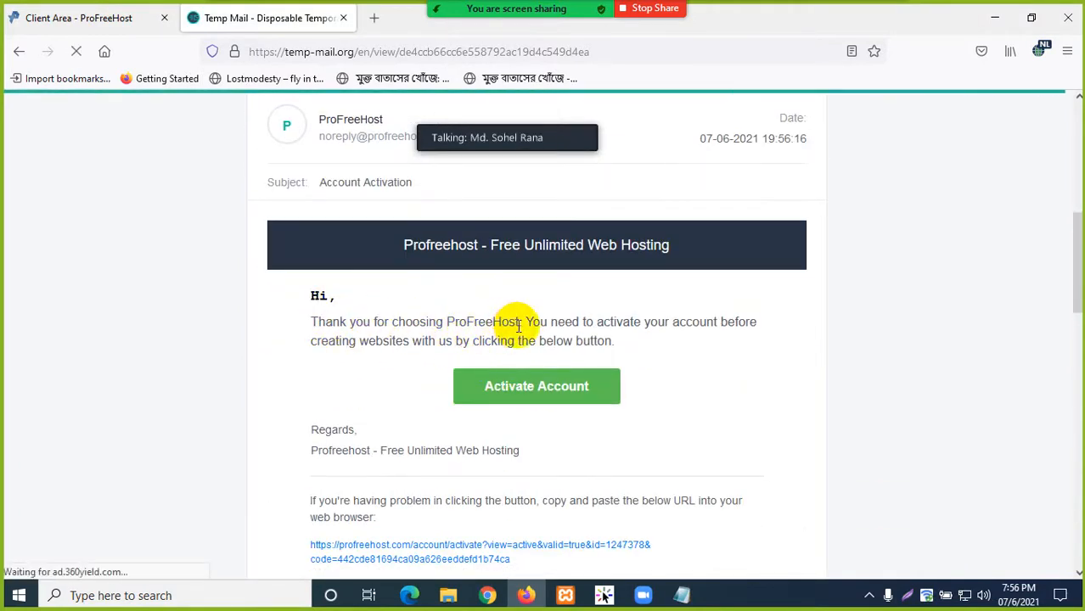
- Copy the full activation URL from the email and open a blank new tab
scroll(509, 298, down, 1)
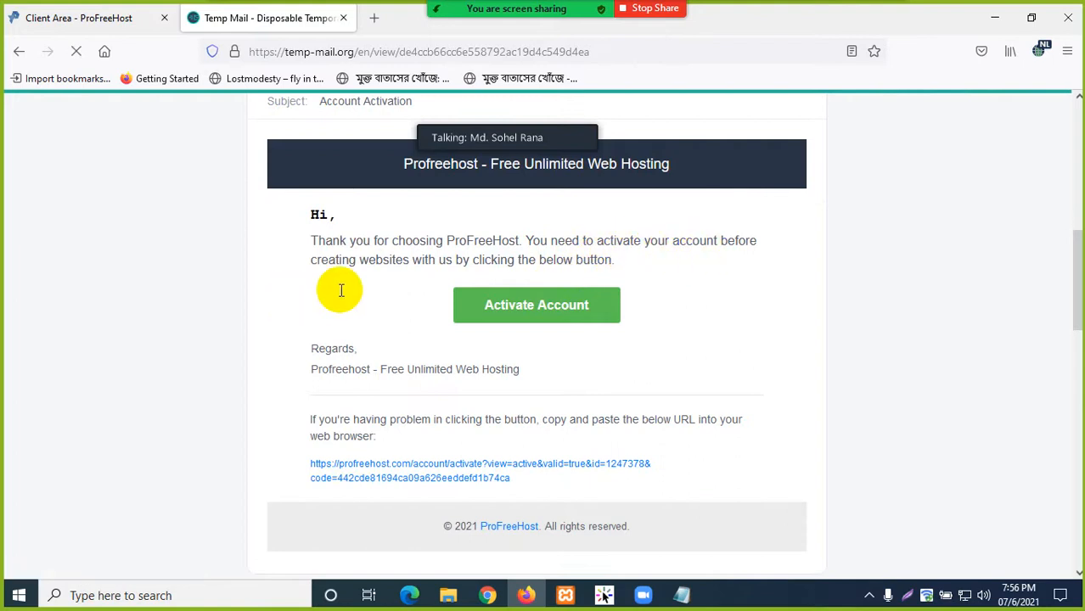
scroll(586, 339, down, 1)
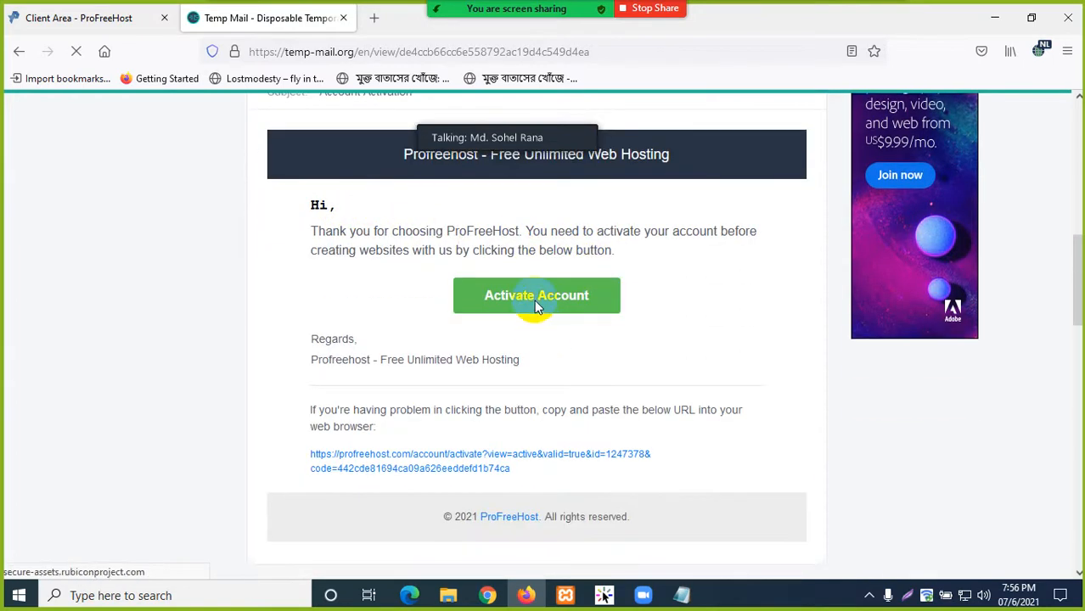
scroll(503, 348, down, 2)
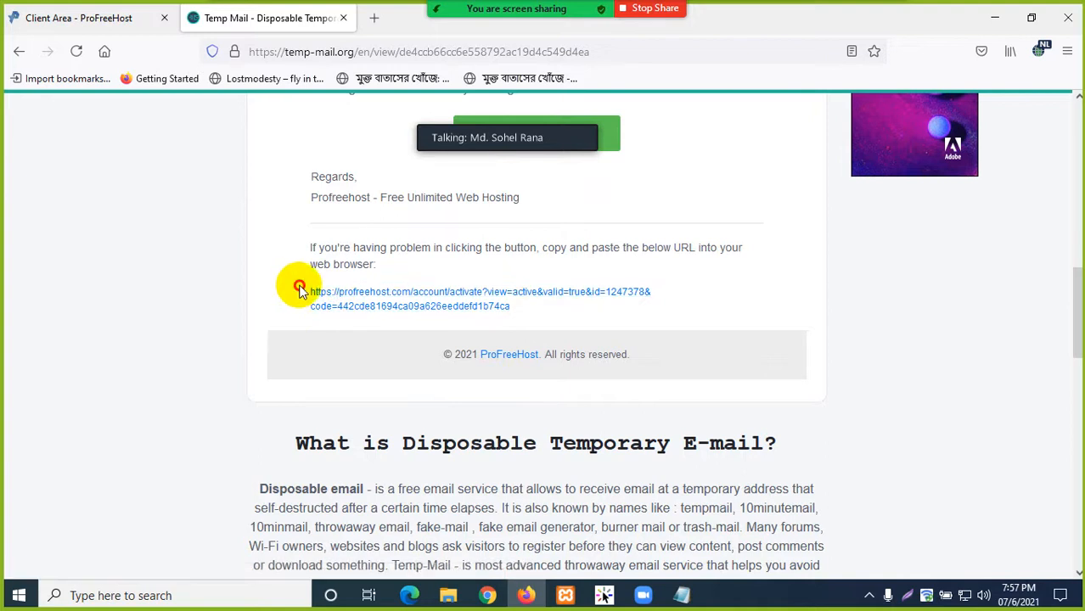
drag(297, 291, 429, 310)
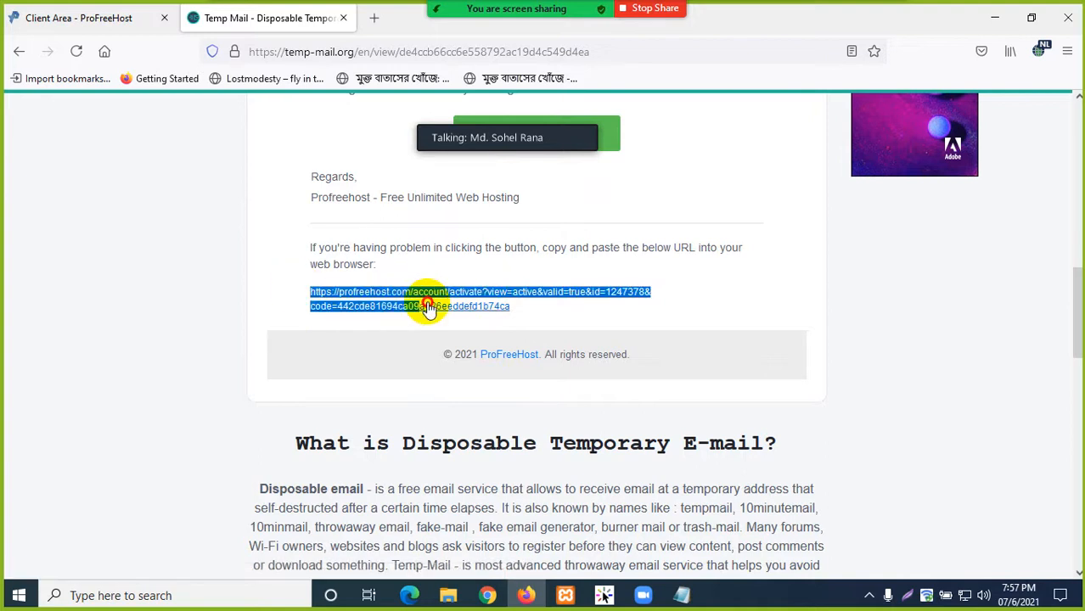
right_click(358, 304)
click(378, 448)
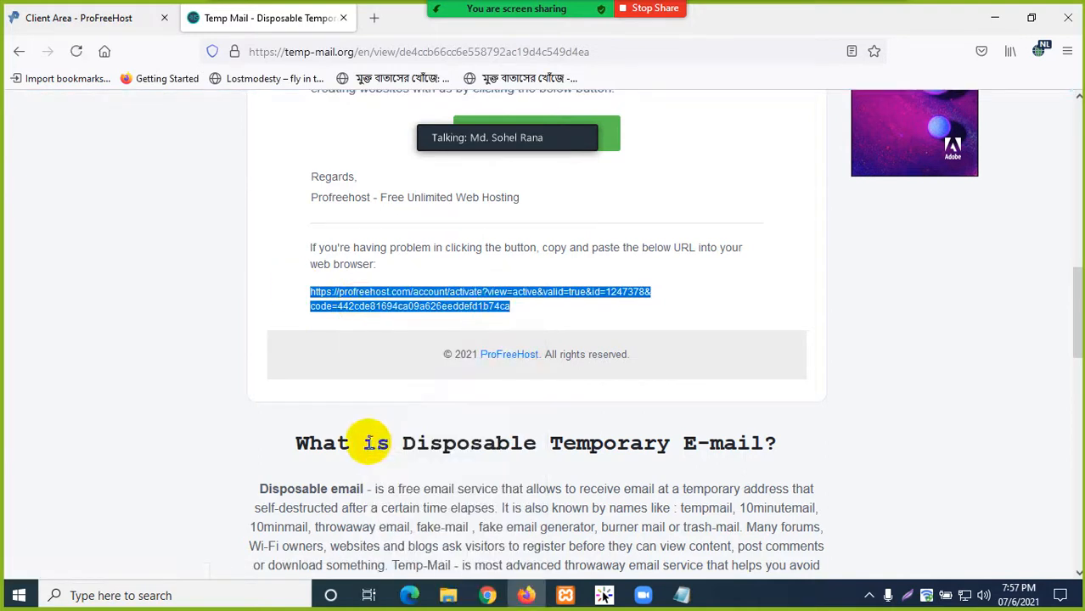
click(201, 223)
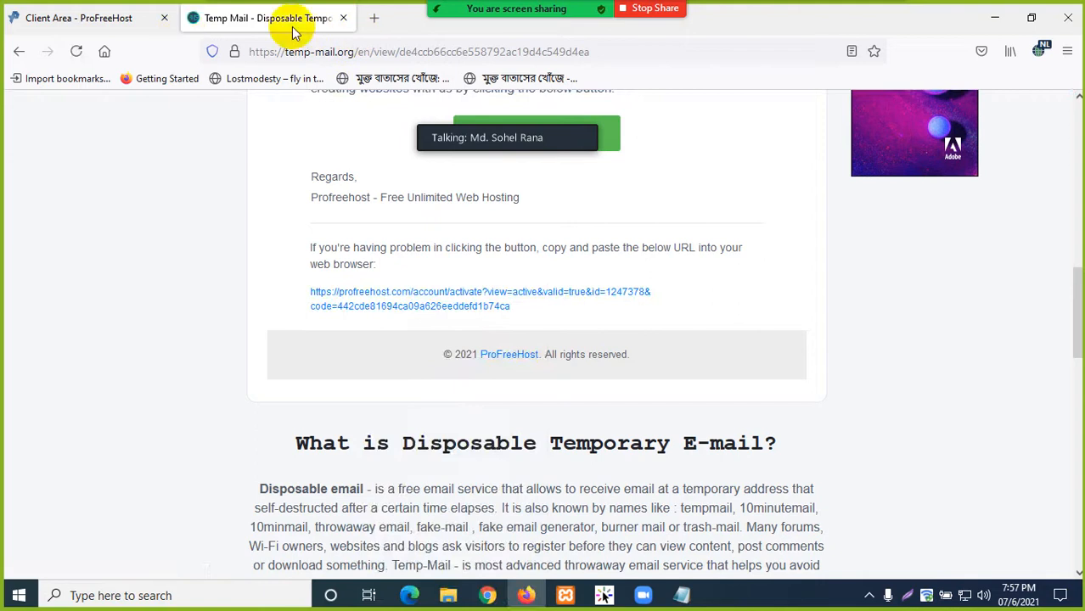
click(373, 18)
- Load the copied activation link in the new tab, placed ahead of Temp Mail
drag(390, 29, 225, 26)
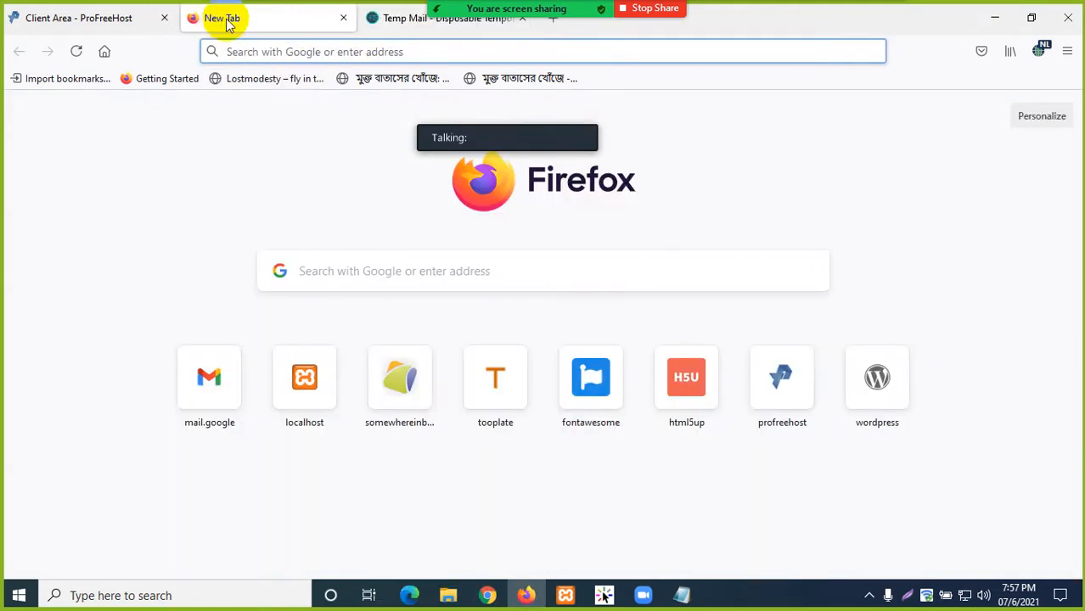
right_click(274, 51)
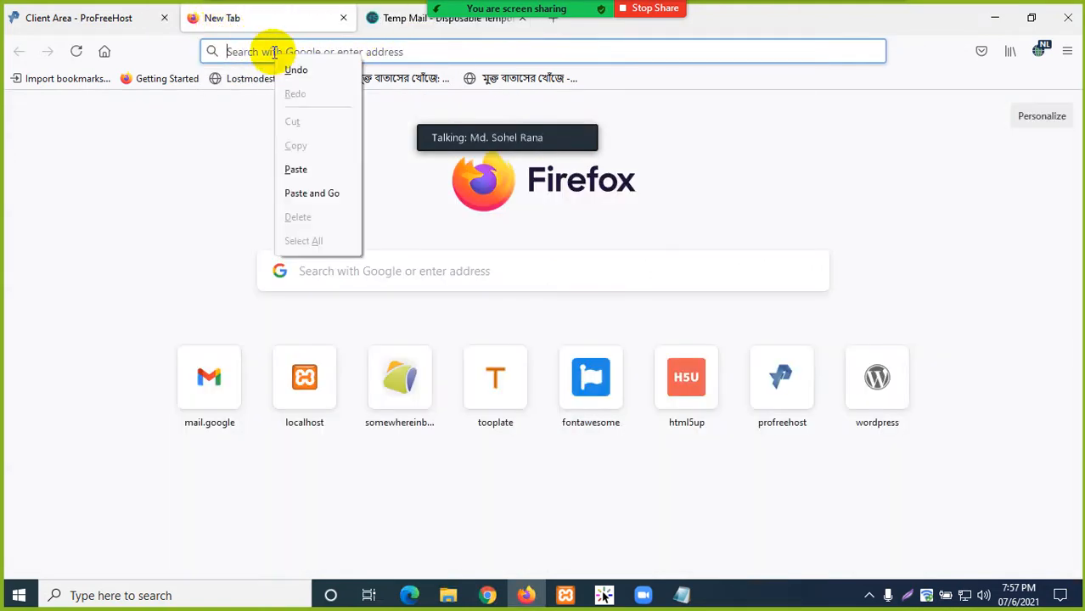
click(311, 193)
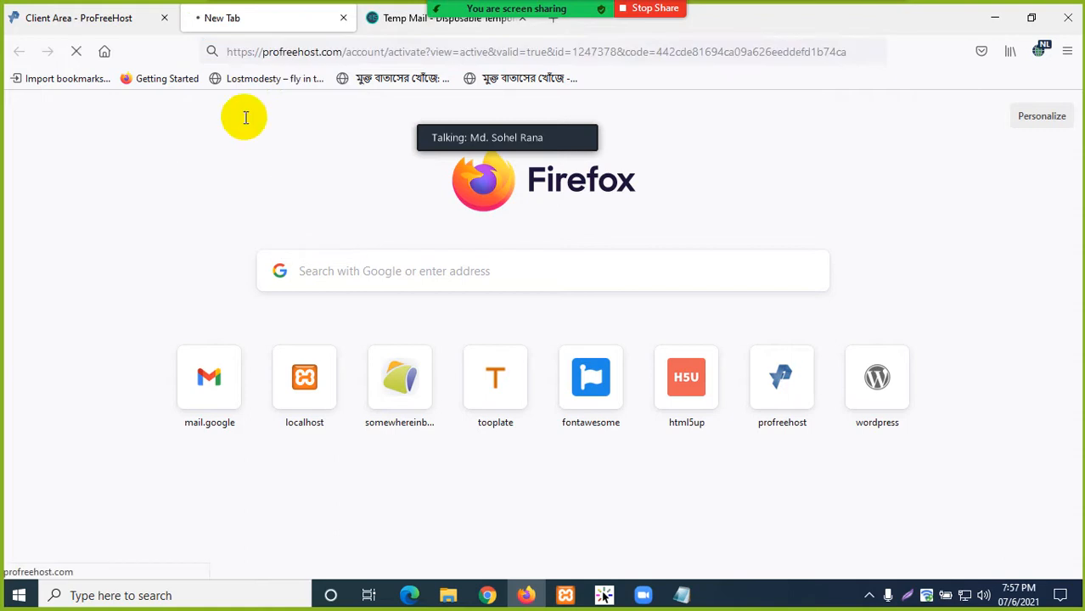
click(395, 17)
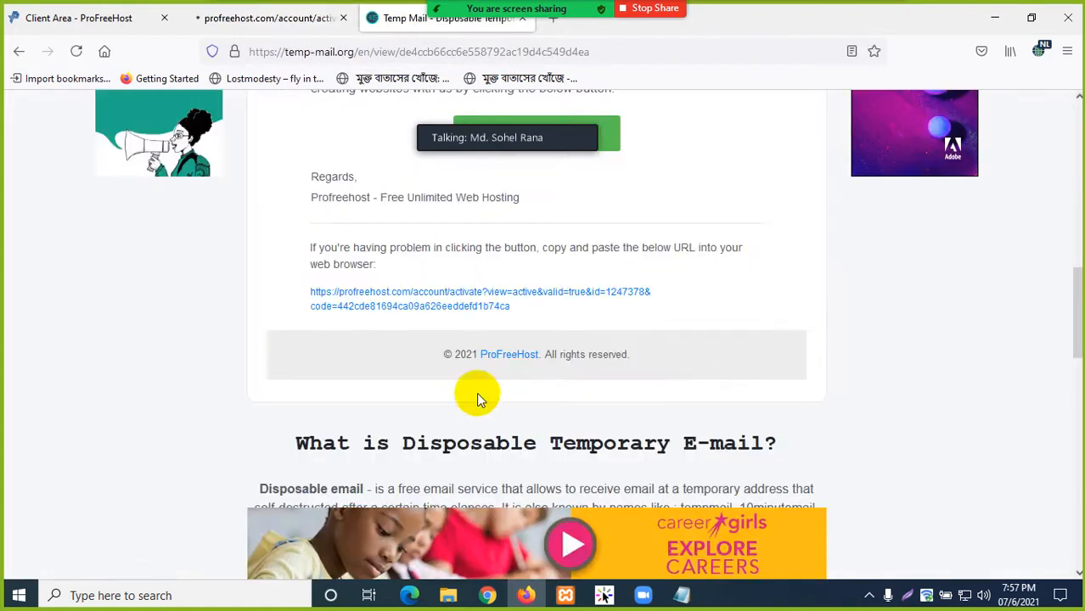
scroll(513, 274, up, 3)
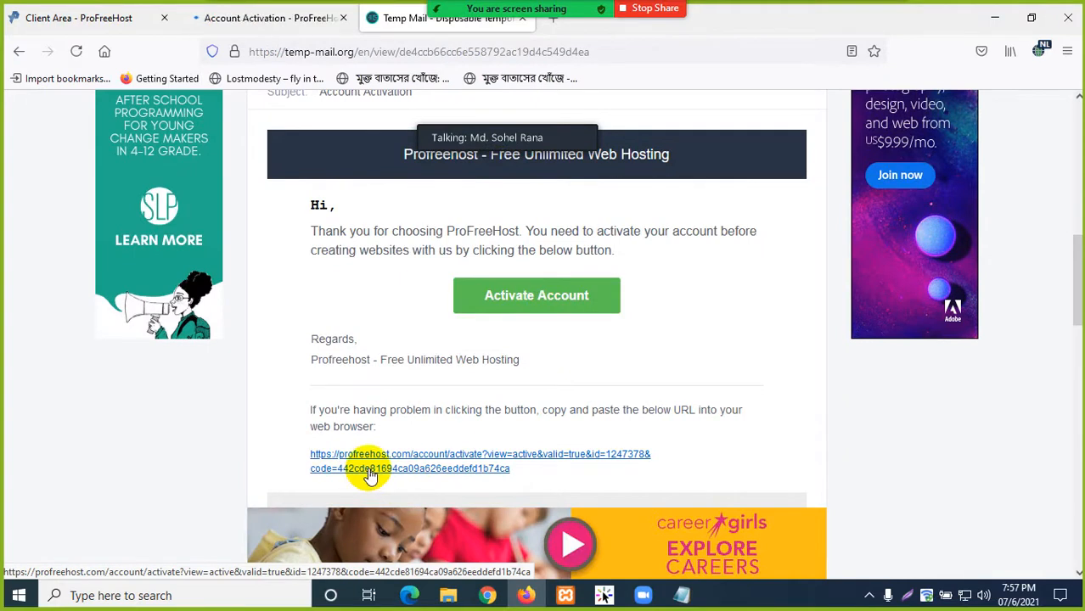
- Review the activated Client Area's Accounts page, which lists no hosting accounts yet
click(219, 16)
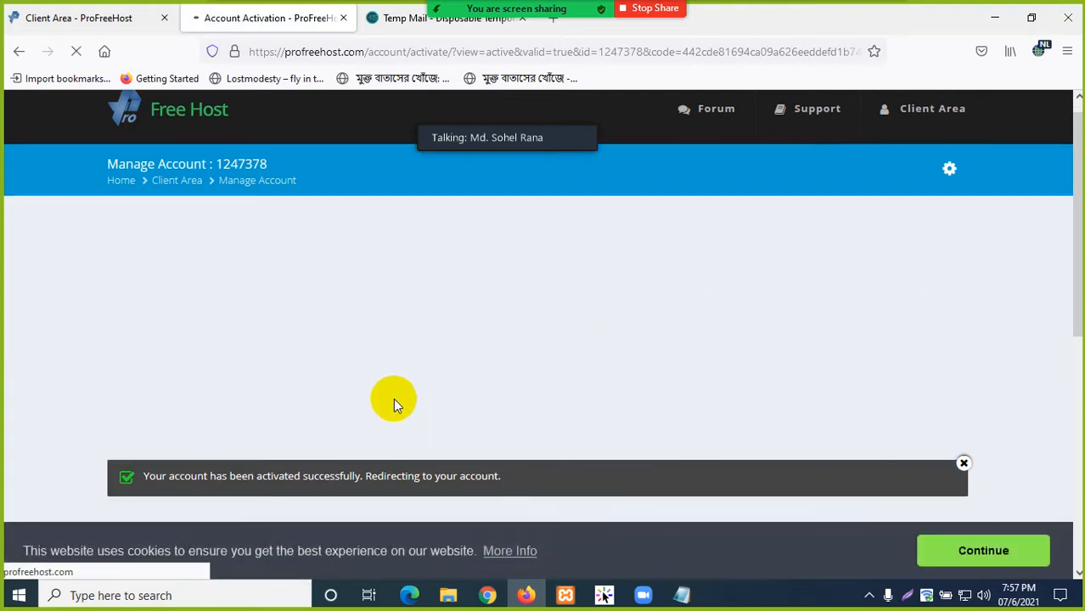
scroll(154, 437, down, 1)
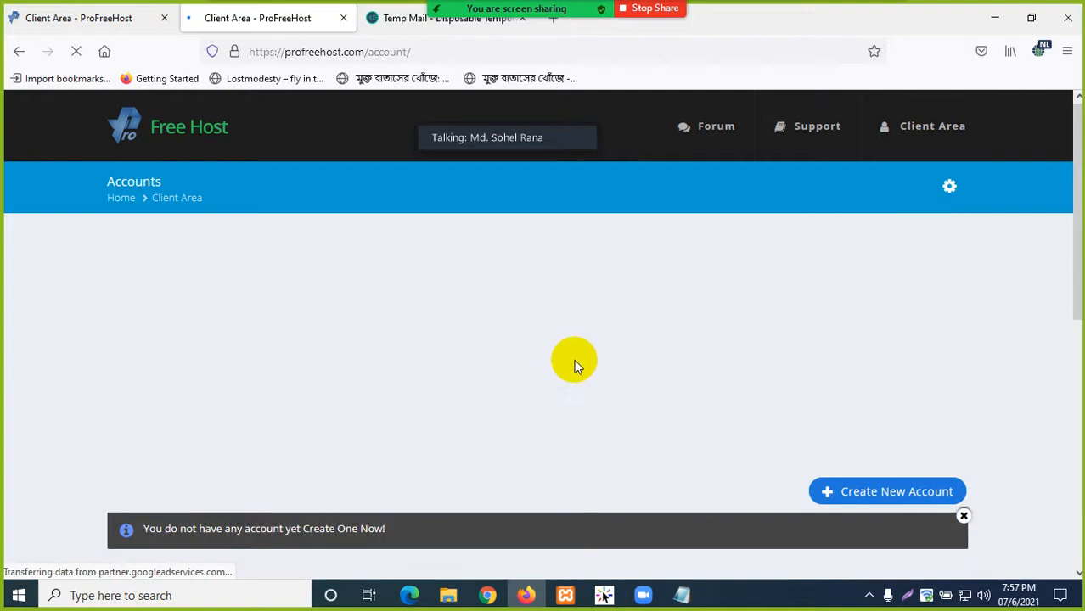
scroll(574, 360, down, 1)
scroll(574, 359, down, 1)
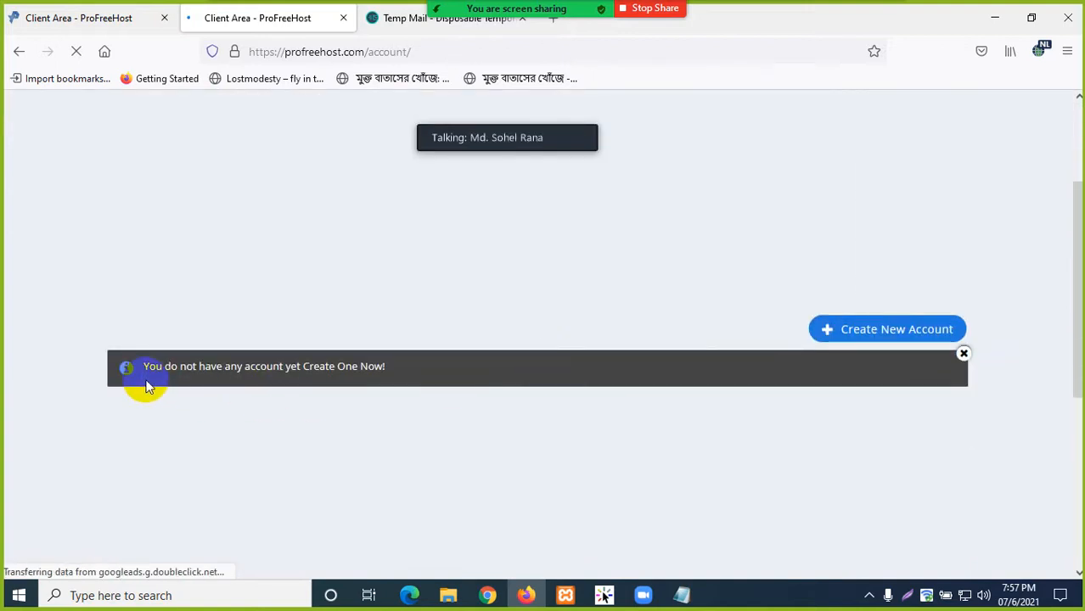
scroll(214, 387, up, 2)
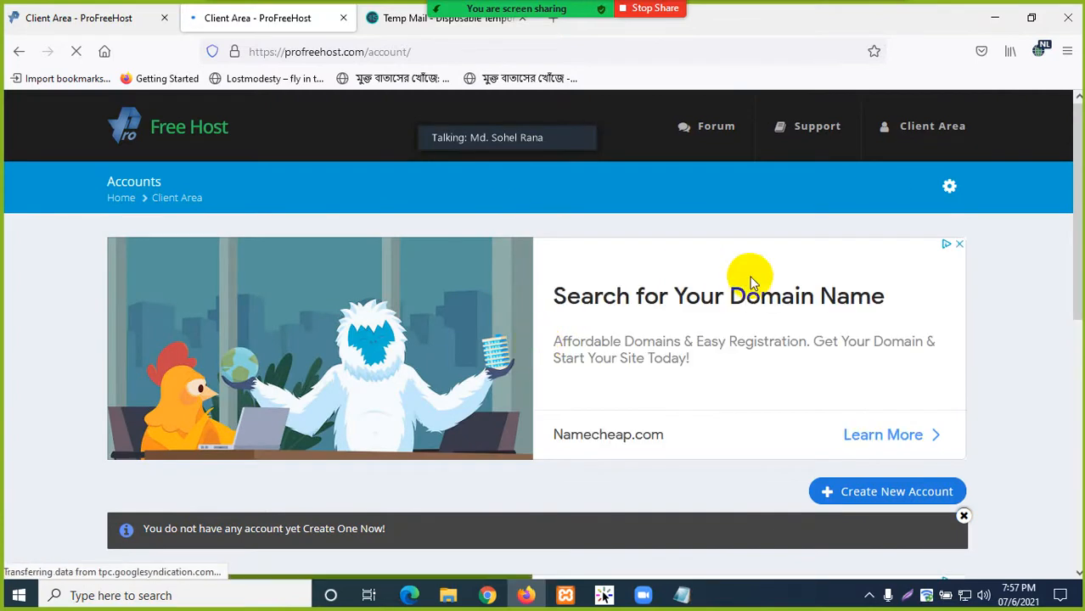
scroll(573, 260, down, 2)
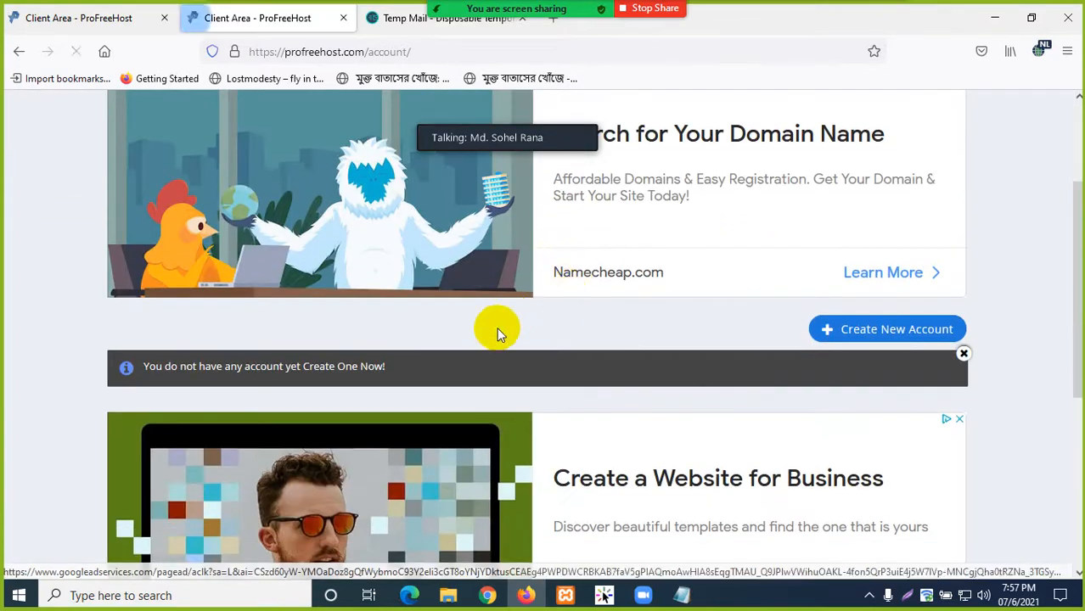
scroll(497, 350, up, 2)
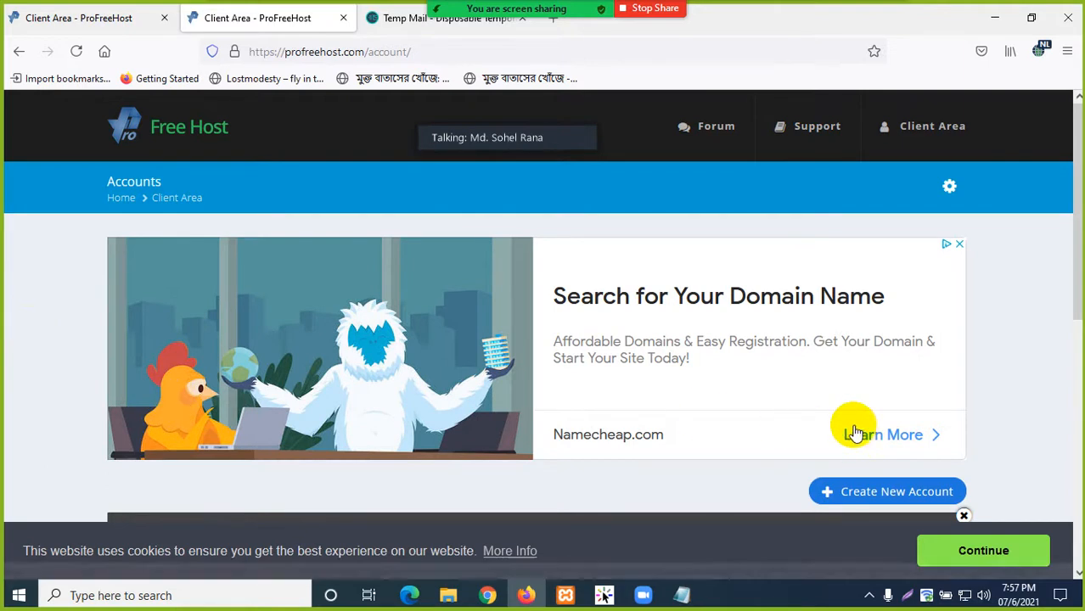
scroll(866, 442, down, 1)
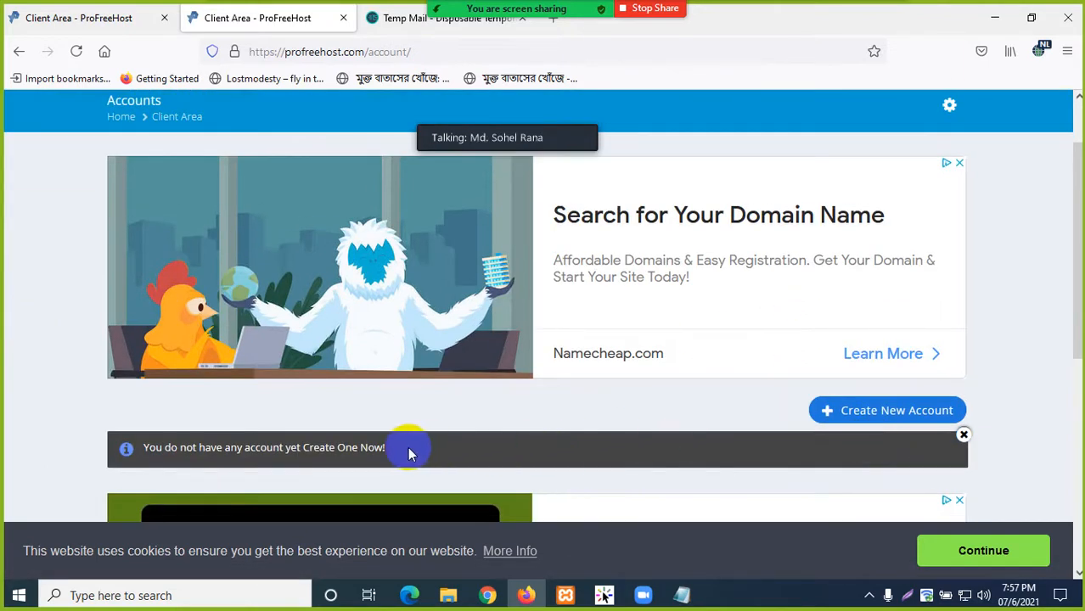
scroll(588, 405, up, 1)
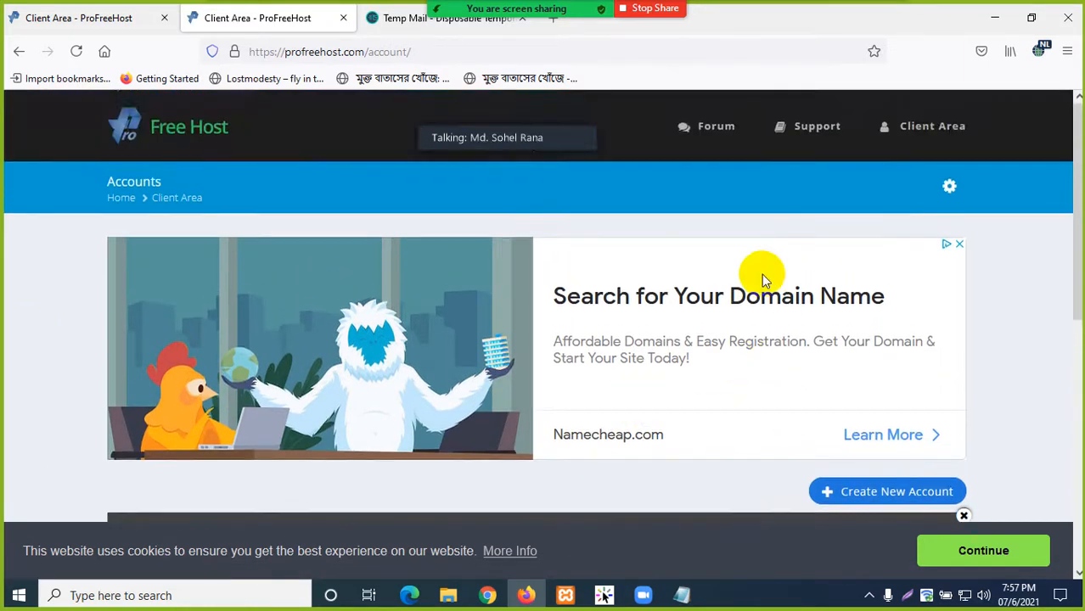
scroll(747, 306, down, 1)
scroll(735, 337, down, 1)
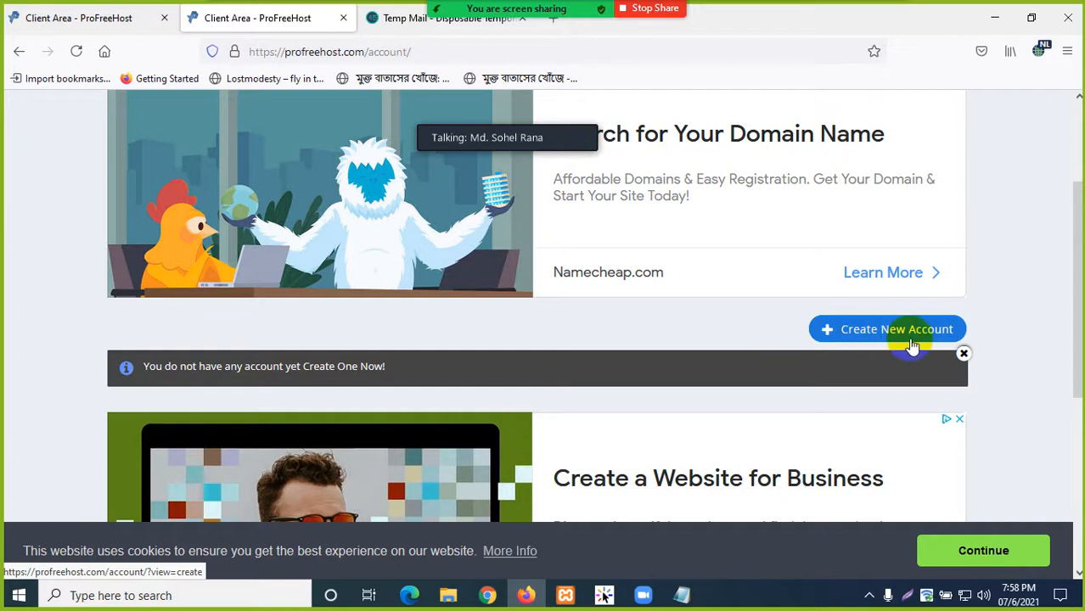
- Start a new hosting account, dismiss the ad, and select the website name field for unaux.com
click(884, 333)
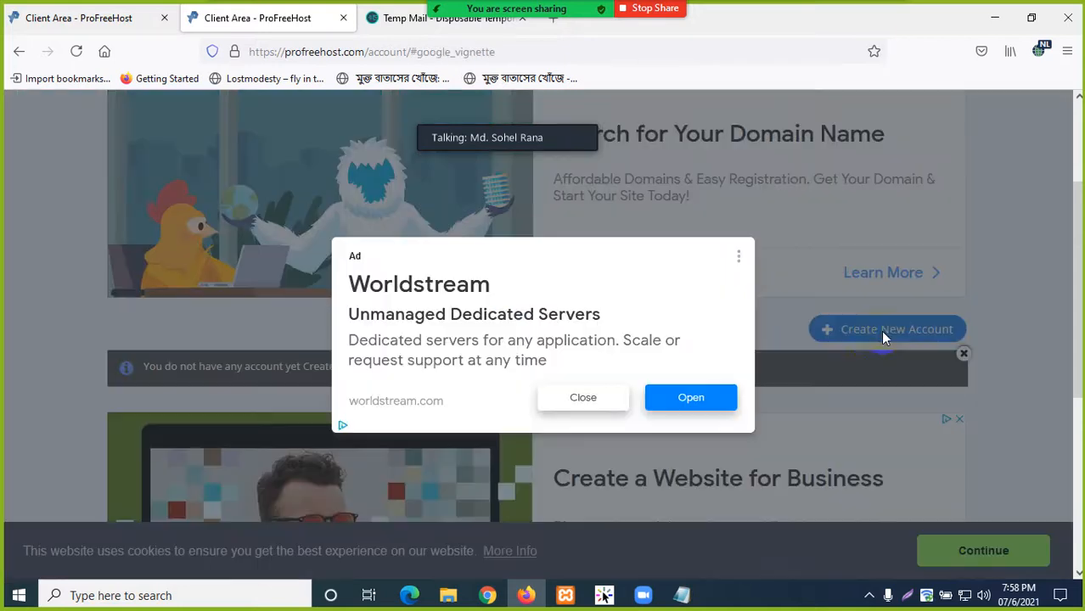
click(586, 405)
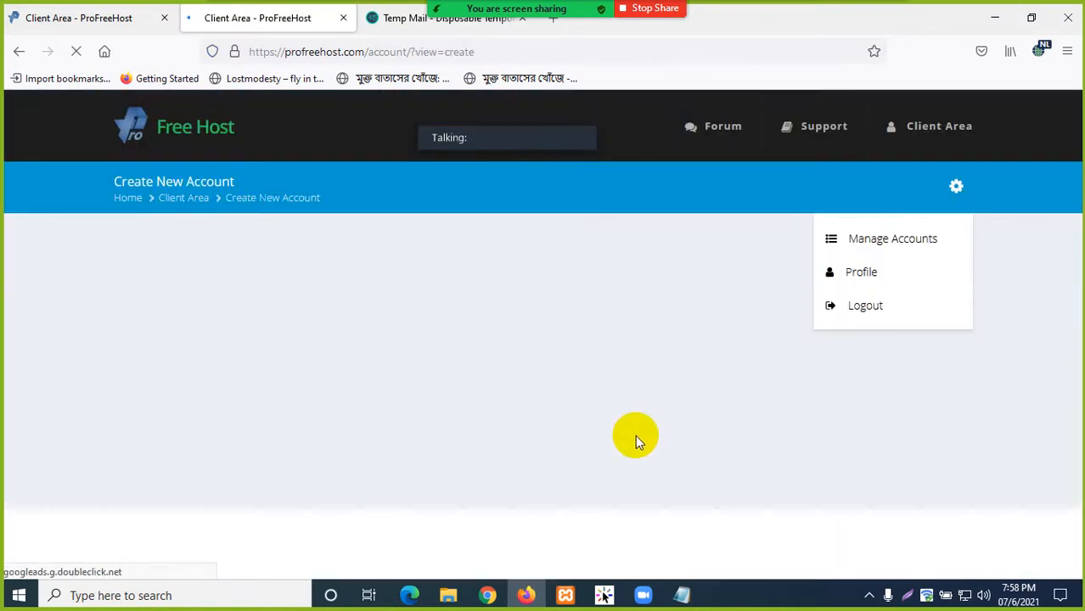
scroll(620, 399, down, 2)
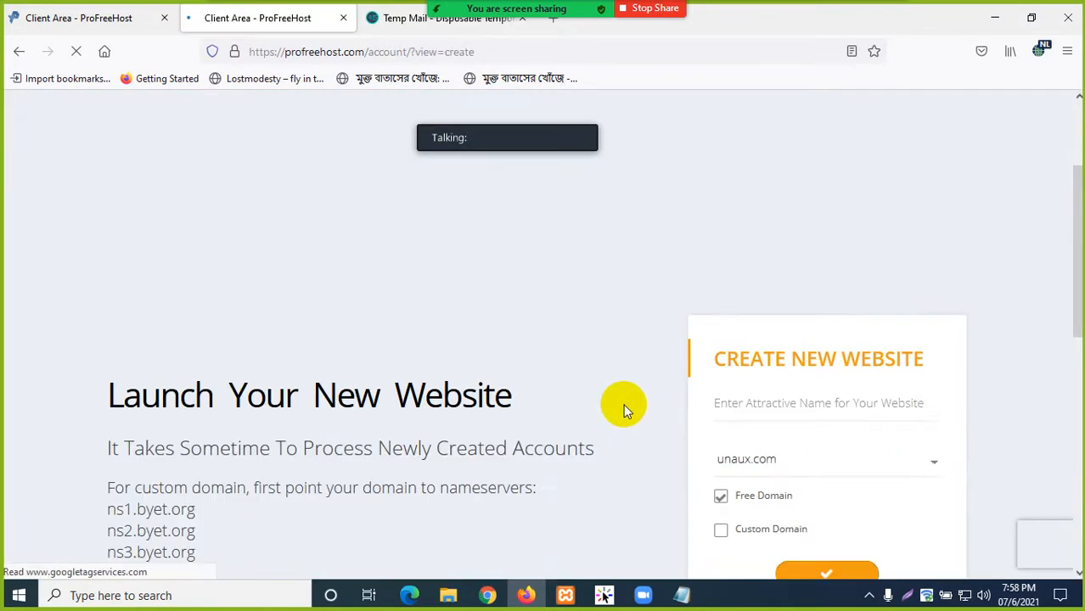
scroll(624, 412, down, 2)
scroll(624, 415, down, 1)
scroll(624, 414, up, 1)
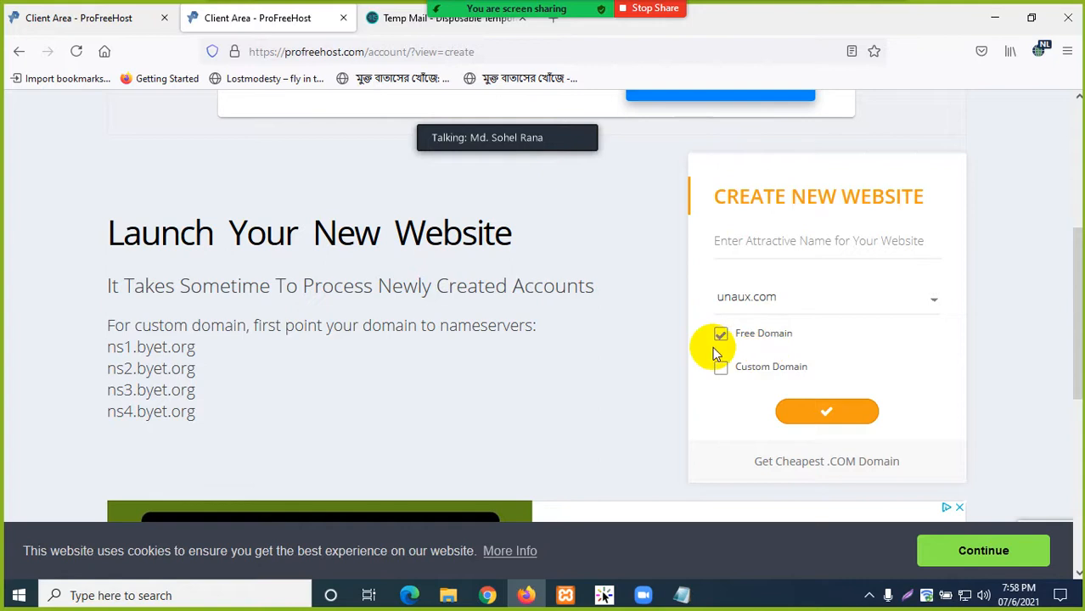
scroll(677, 344, down, 2)
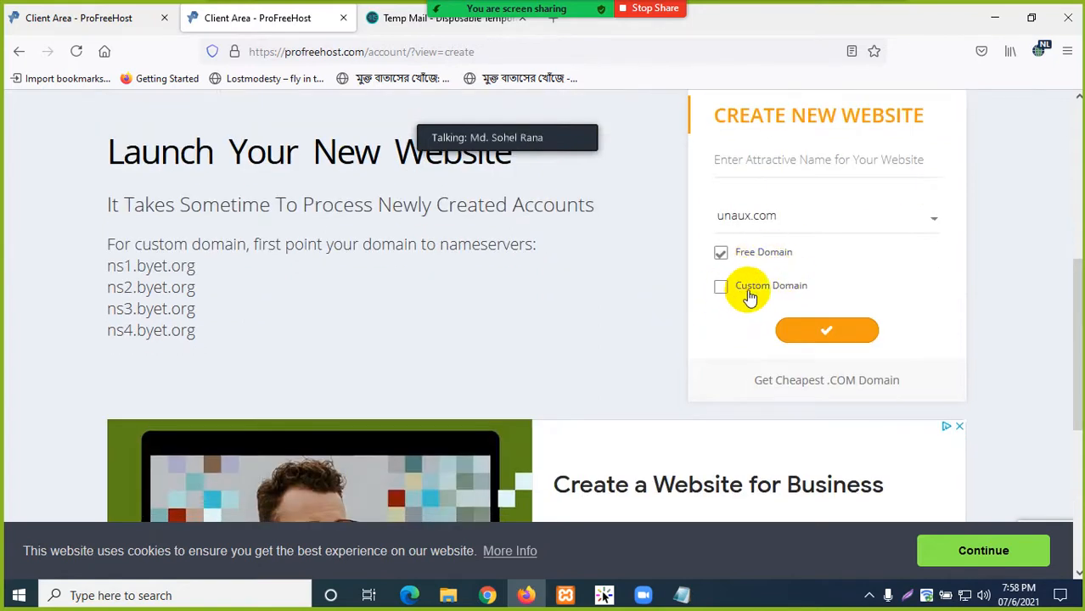
scroll(645, 319, up, 2)
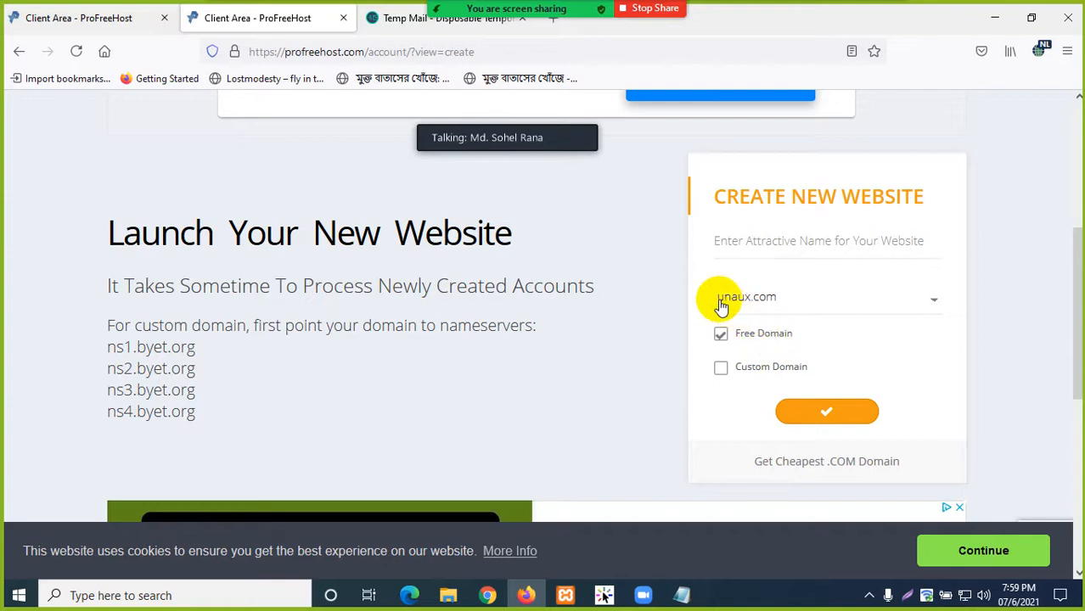
click(756, 241)
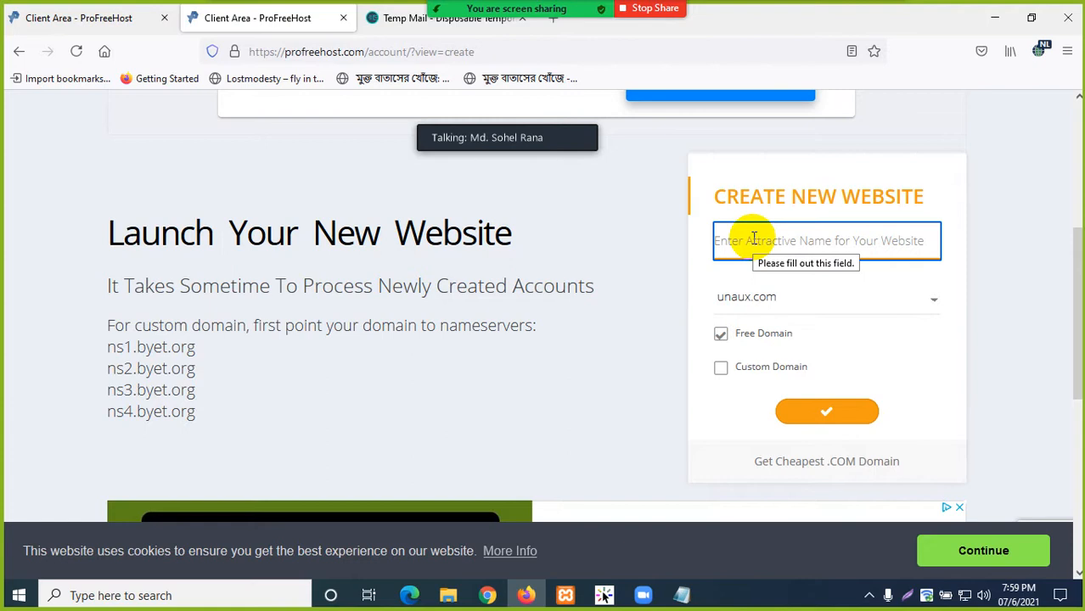
- Enter the website name rajshahiit and copy the available rajshahiit.unaux.com address
text(rajshahiit)
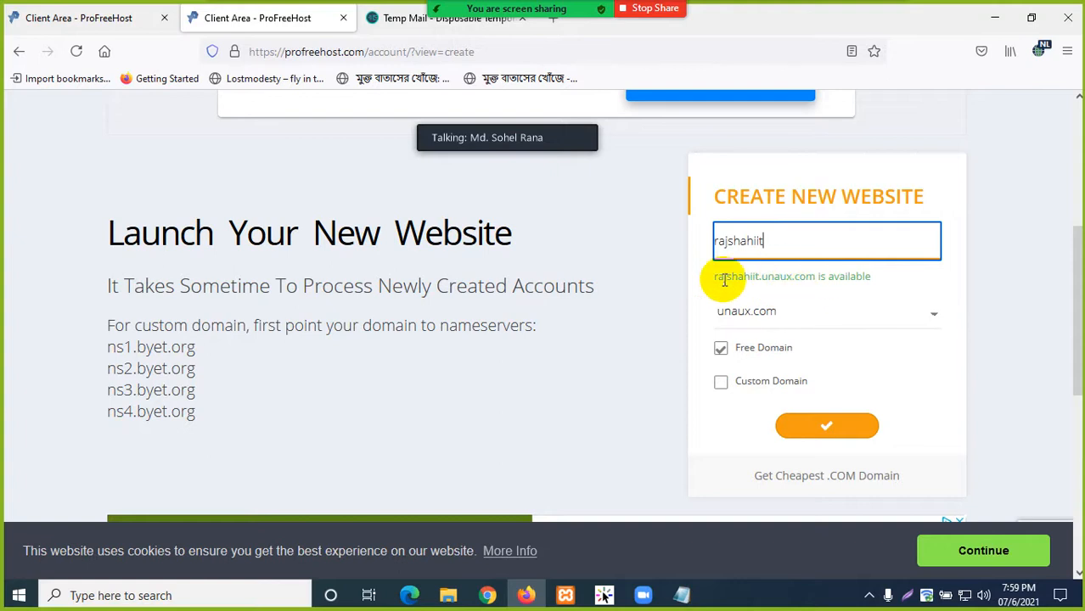
drag(716, 276, 800, 280)
right_click(800, 280)
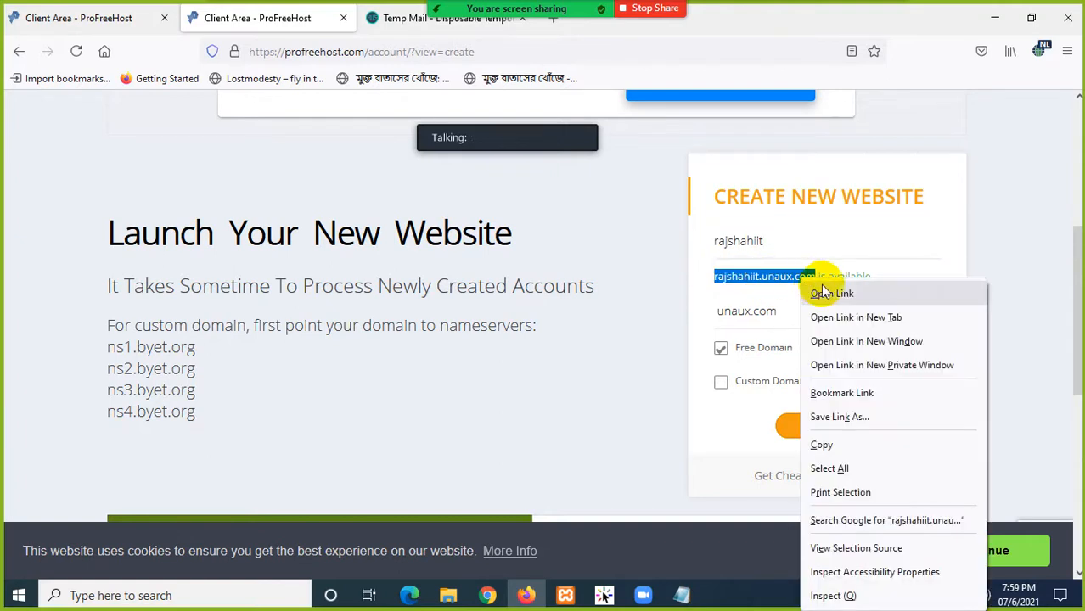
click(828, 448)
click(604, 425)
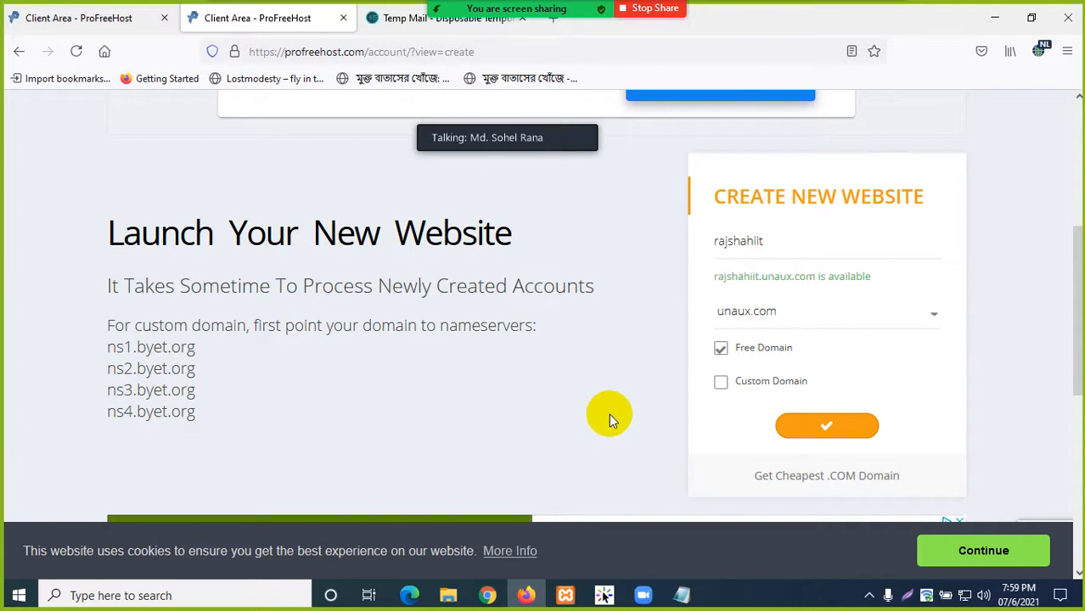
click(682, 595)
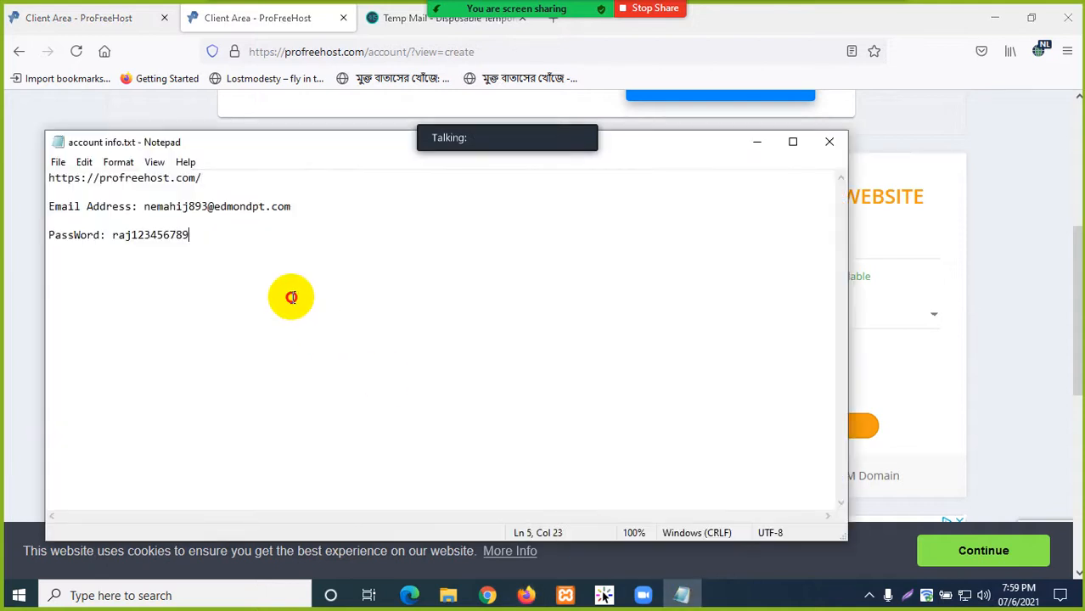
- Paste rajshahiit.unaux.com on a new line in account info.txt and save it
key(Return)
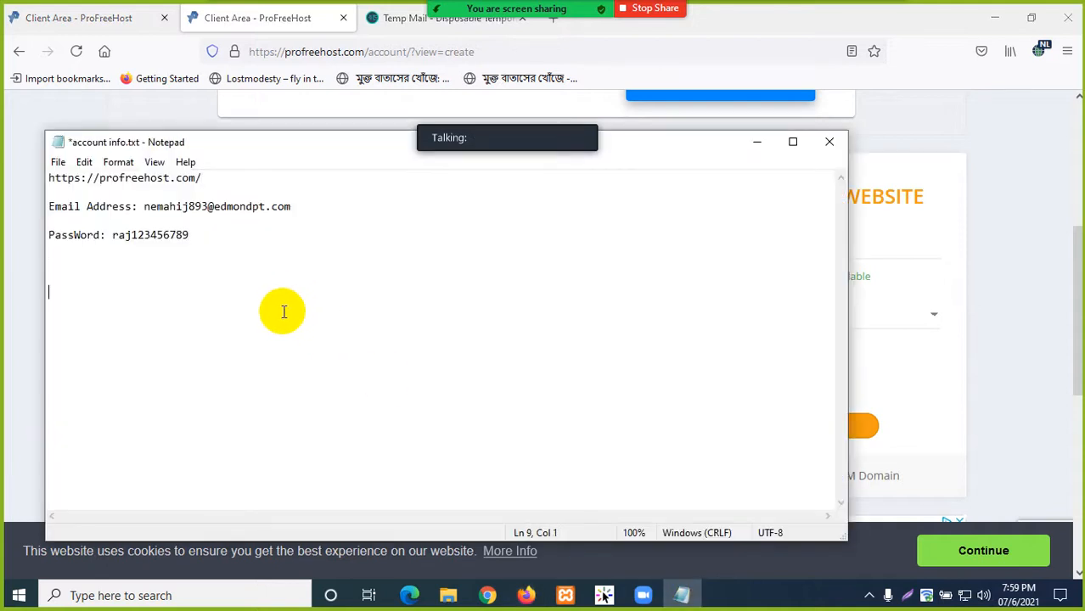
right_click(174, 293)
click(213, 366)
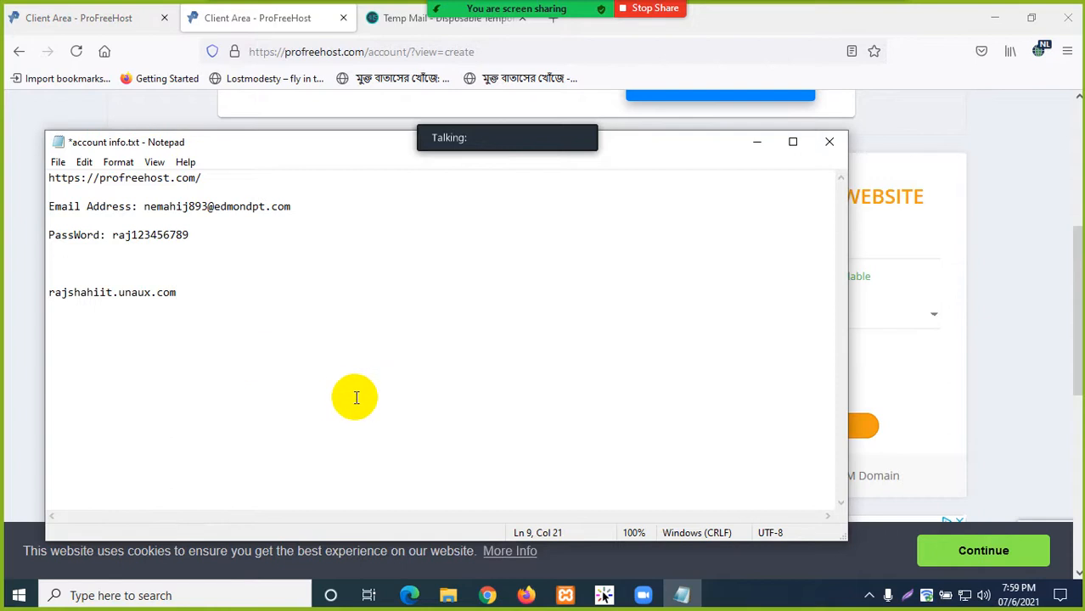
click(525, 597)
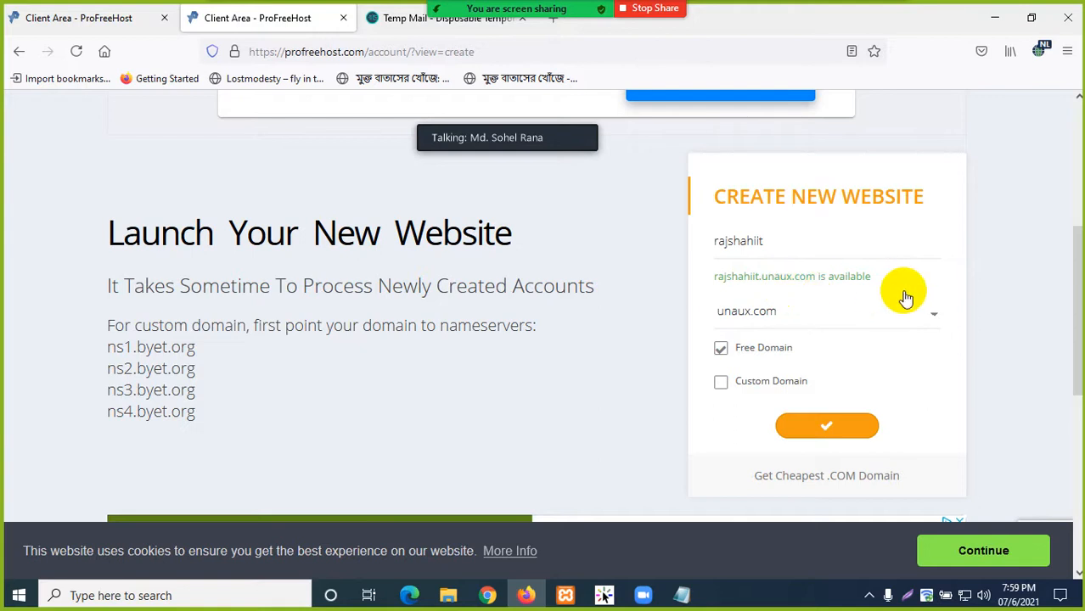
- Submit and confirm creation of the free website rajshahiit.unaux.com
click(826, 430)
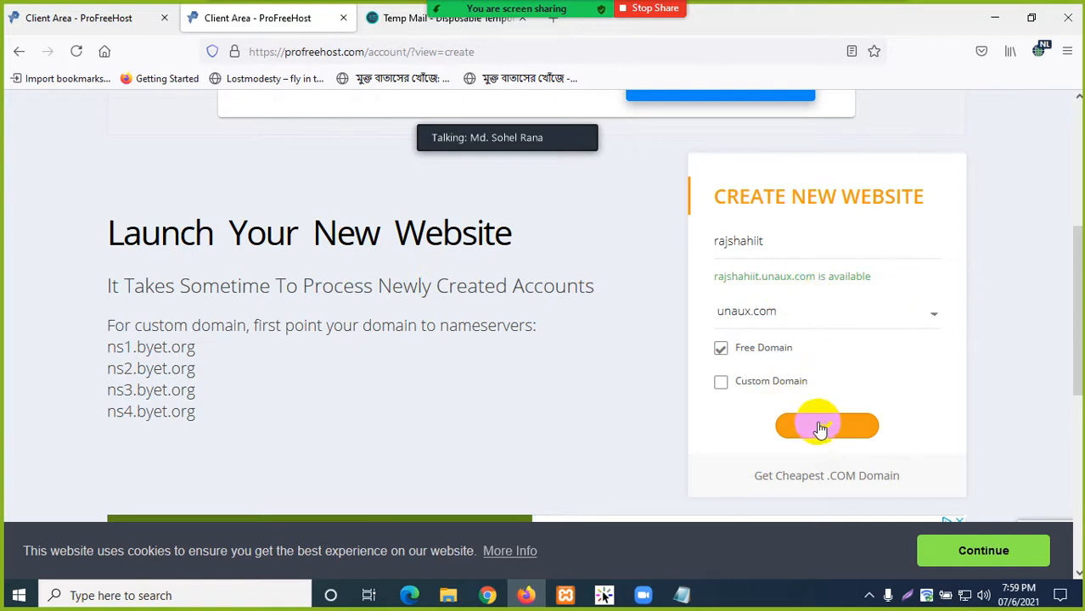
click(824, 427)
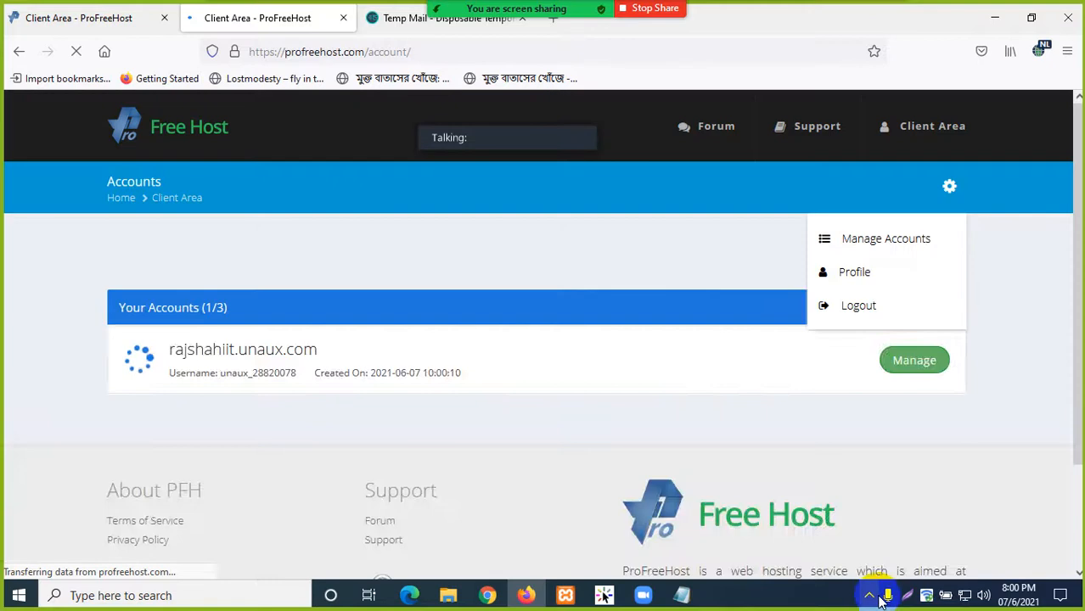
click(869, 596)
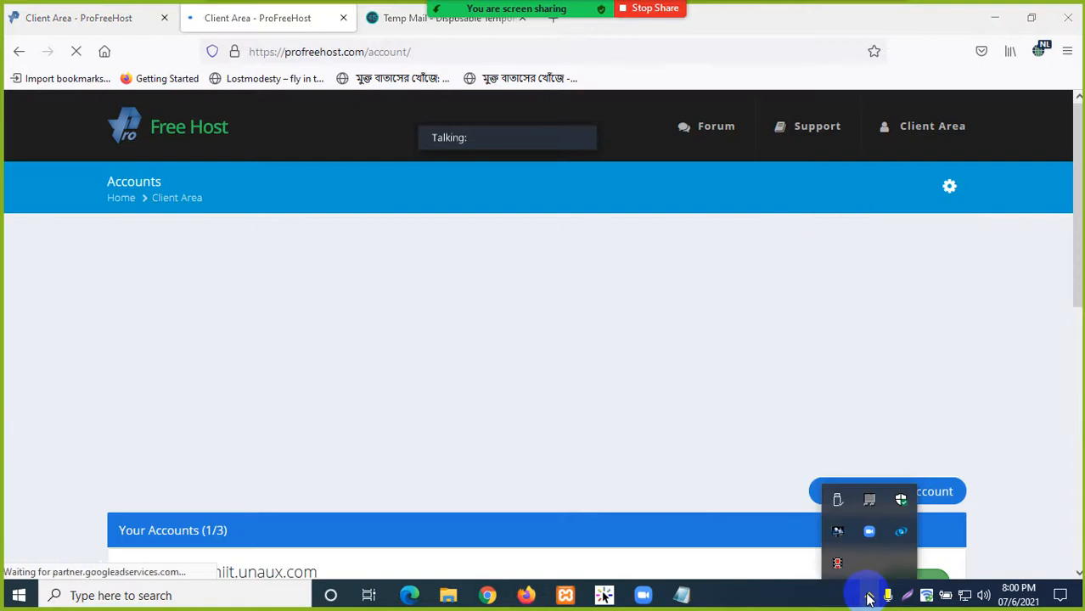
click(601, 306)
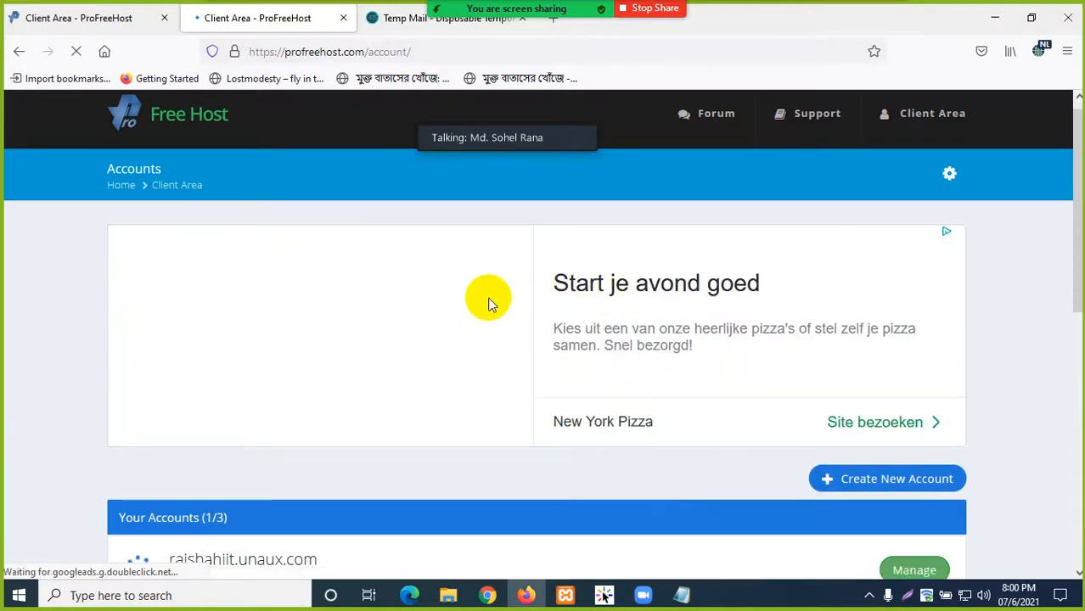
scroll(489, 306, down, 2)
scroll(489, 303, down, 1)
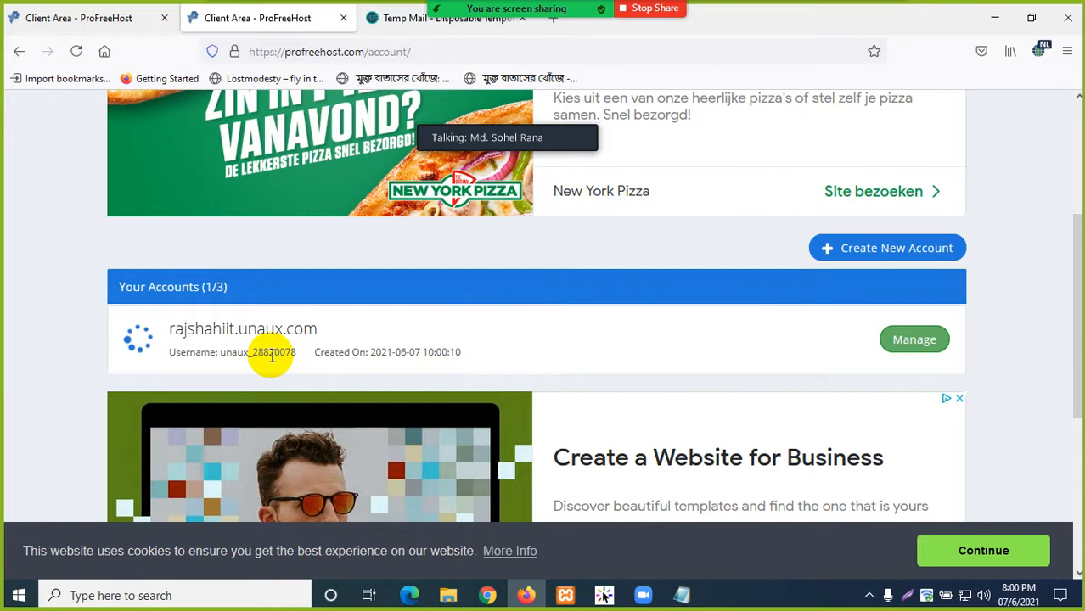
scroll(246, 357, down, 2)
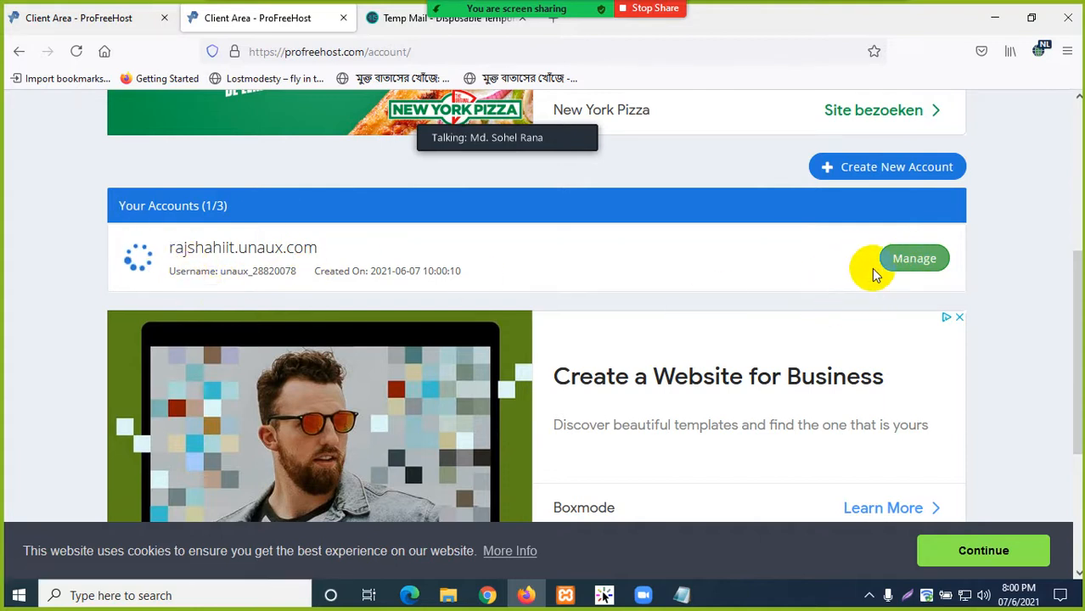
scroll(724, 304, up, 2)
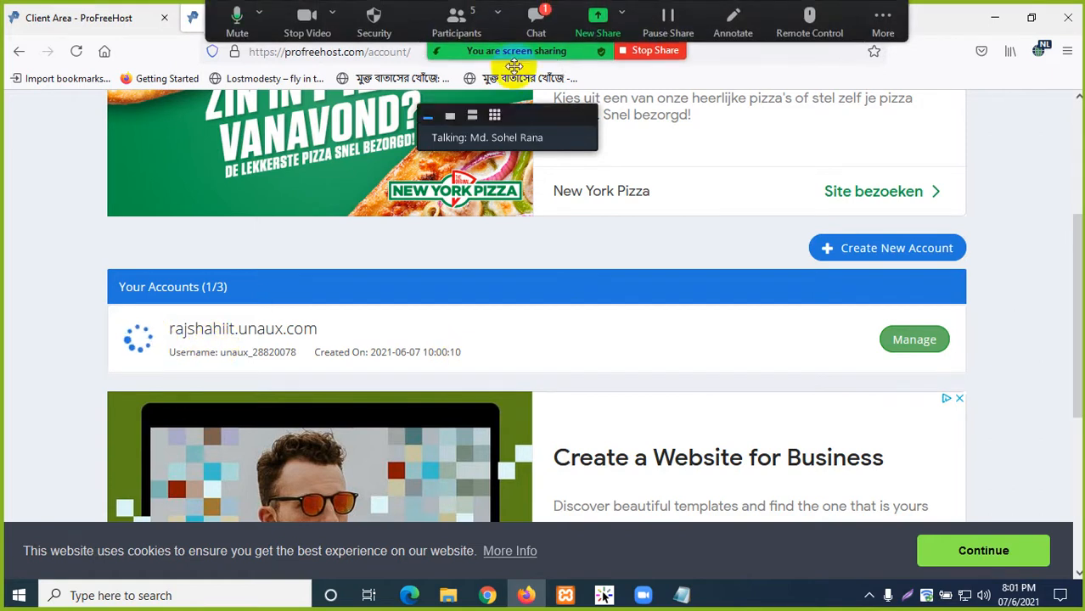
- Check Your Accounts shows 1/3 and open Manage for rajshahiit.unaux.com
click(539, 22)
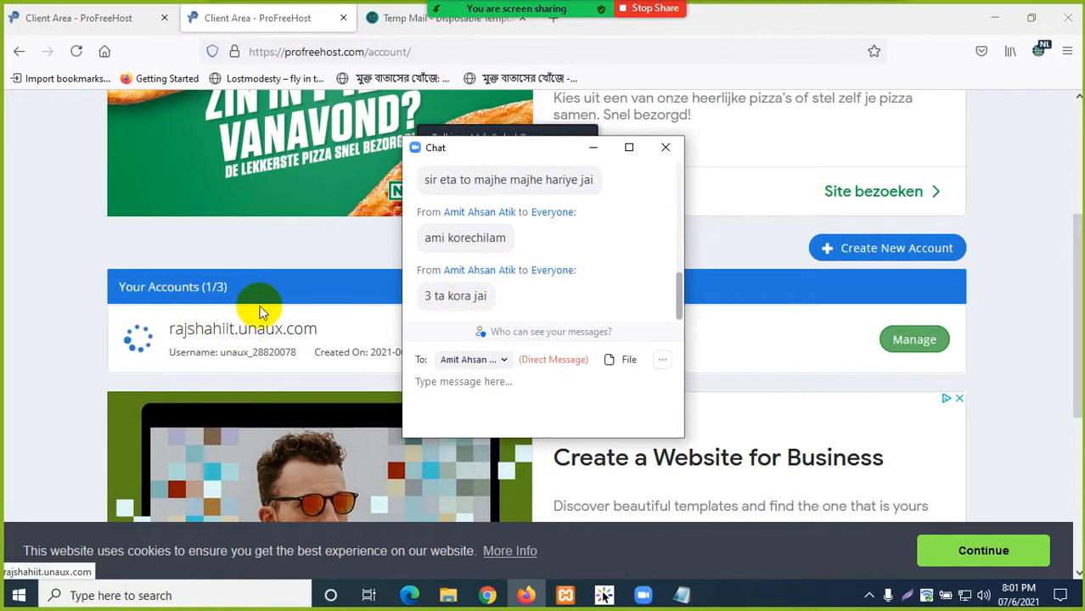
click(666, 148)
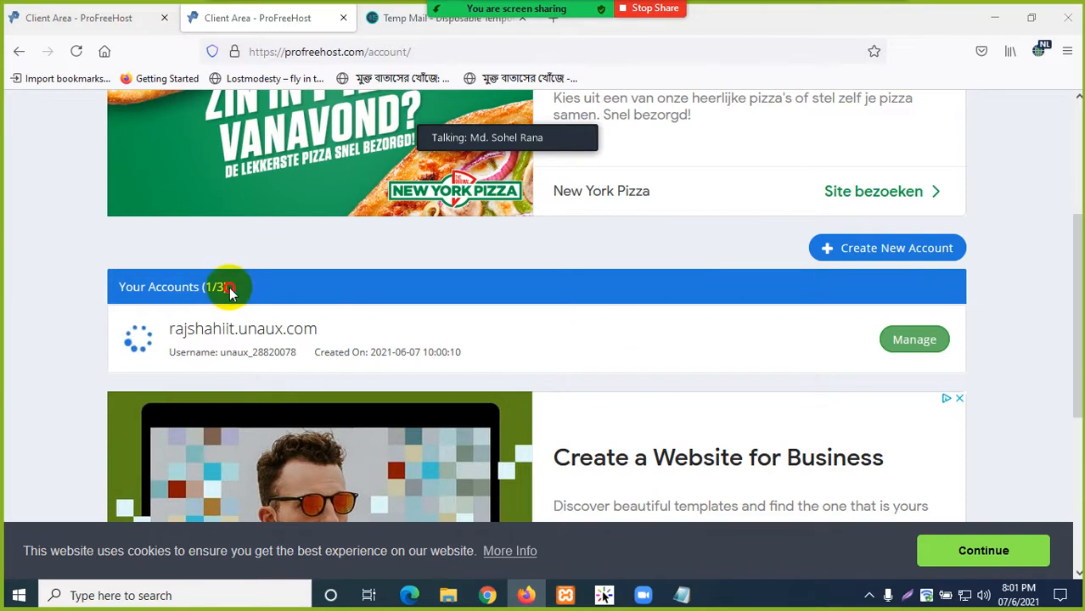
drag(230, 288, 202, 288)
click(345, 281)
click(566, 358)
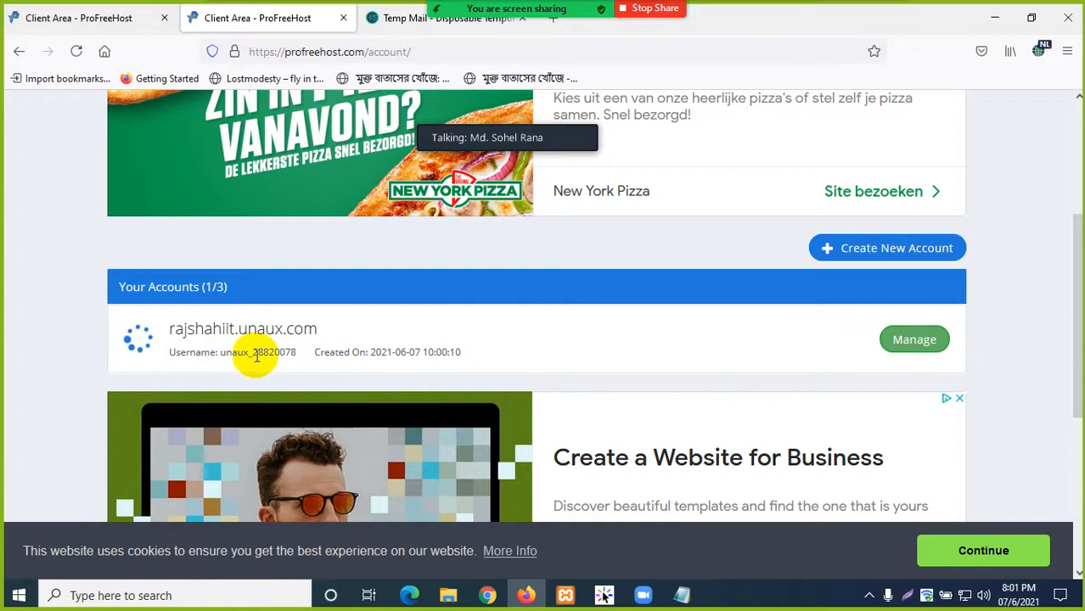
click(915, 340)
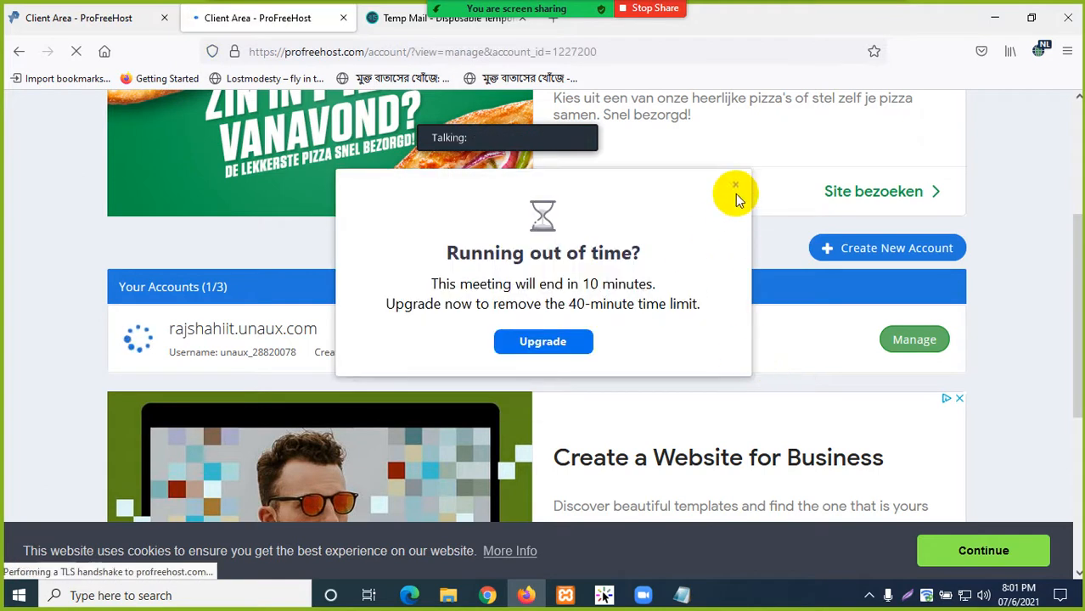
- Dismiss the Zoom time-limit notice and review the account username and Active status
click(736, 188)
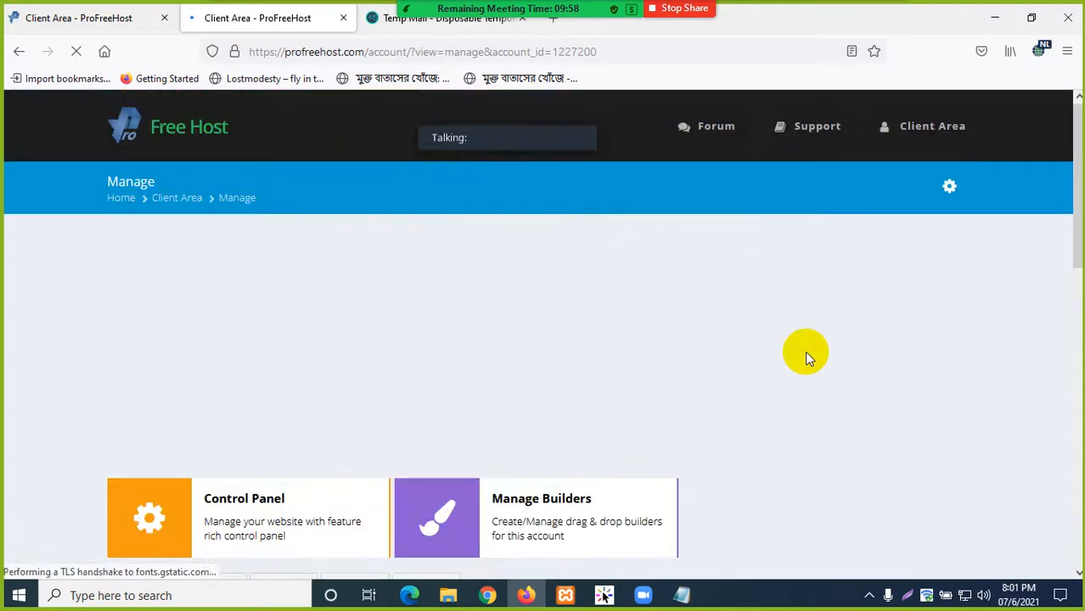
scroll(613, 370, down, 3)
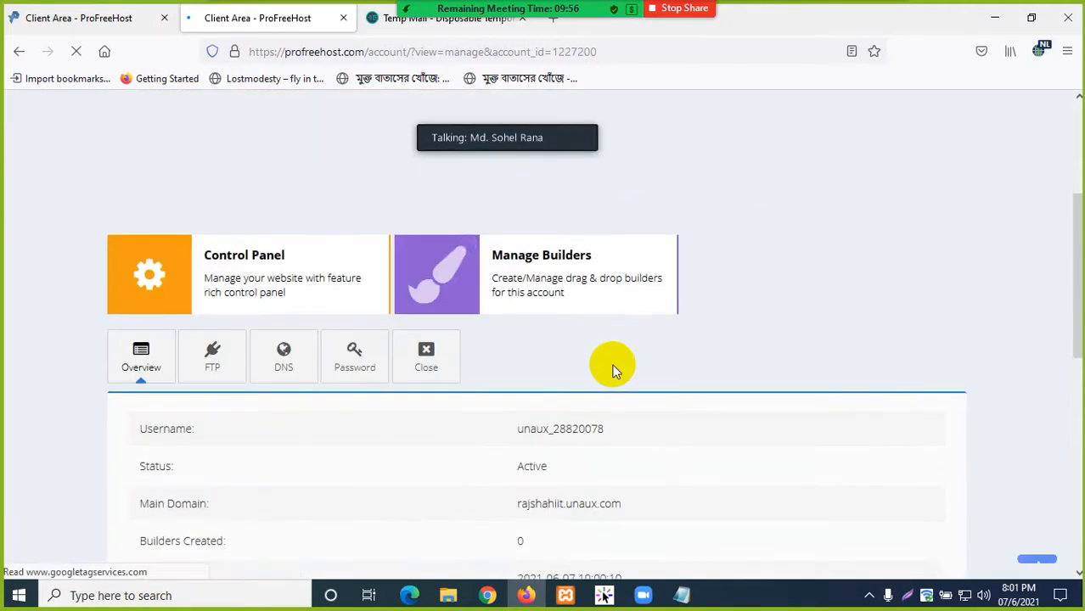
scroll(314, 337, up, 1)
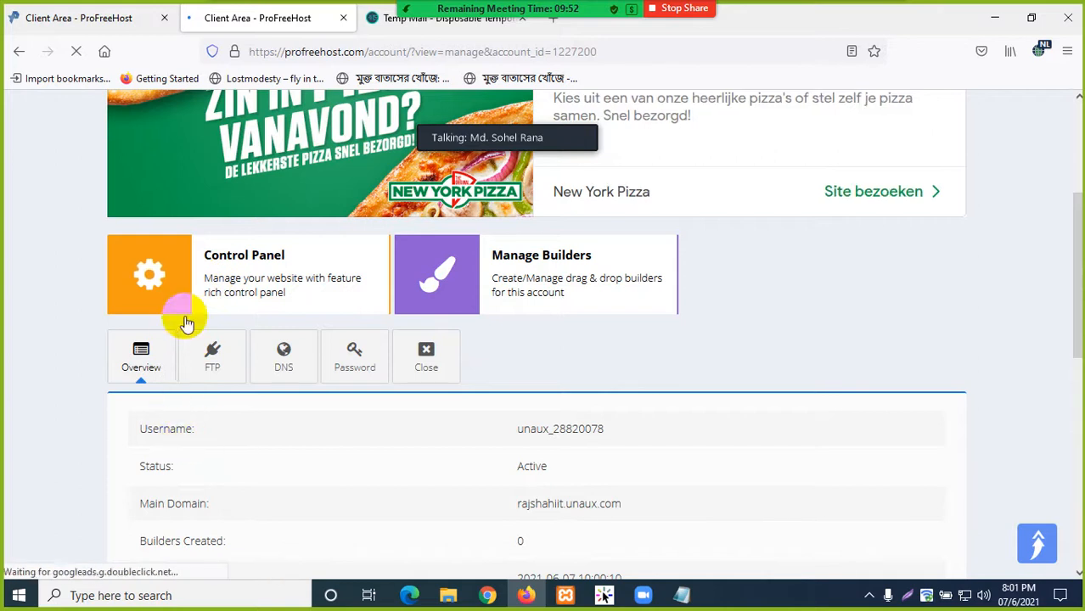
scroll(254, 297, down, 3)
scroll(288, 332, up, 3)
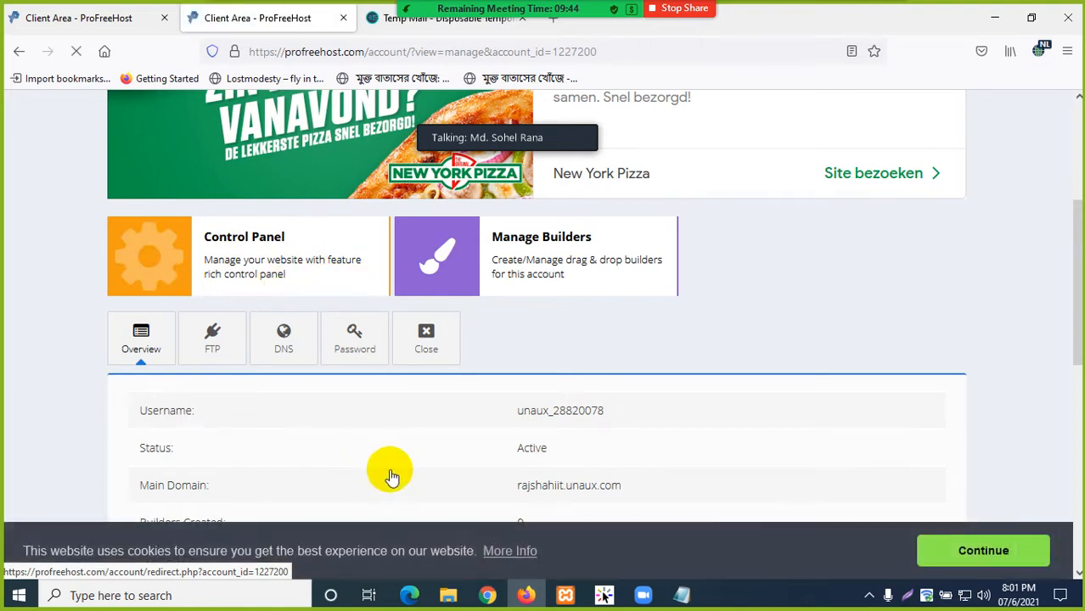
scroll(391, 475, down, 2)
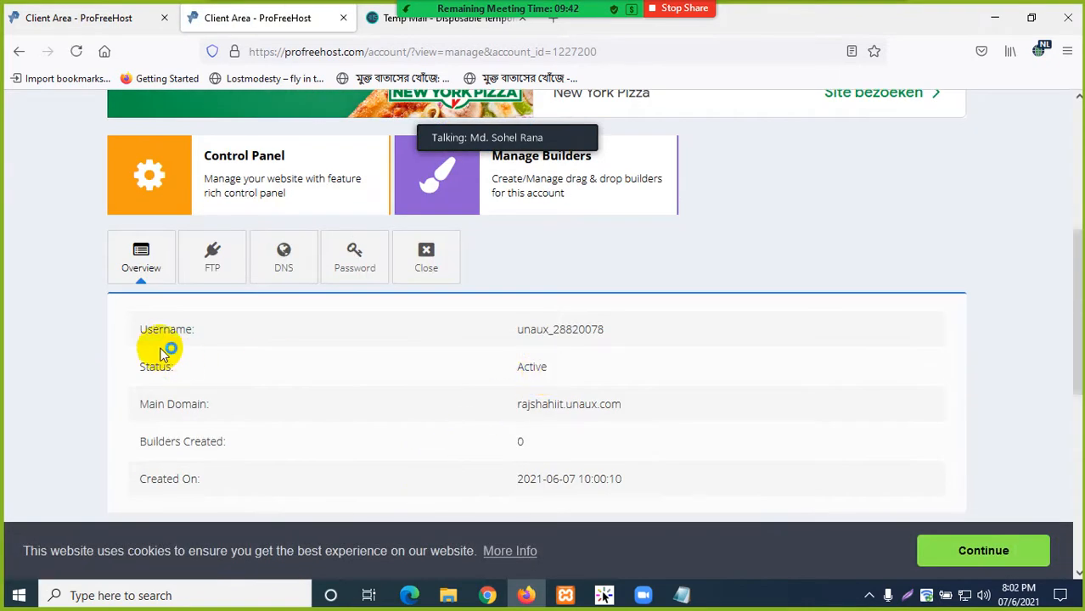
drag(608, 327, 517, 328)
click(690, 357)
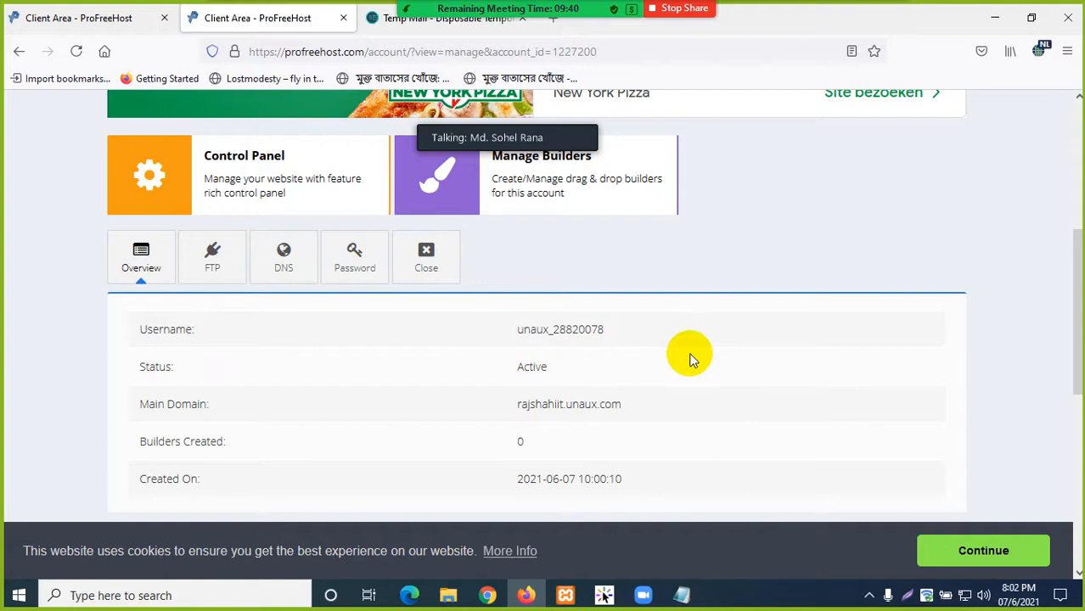
drag(552, 373, 479, 364)
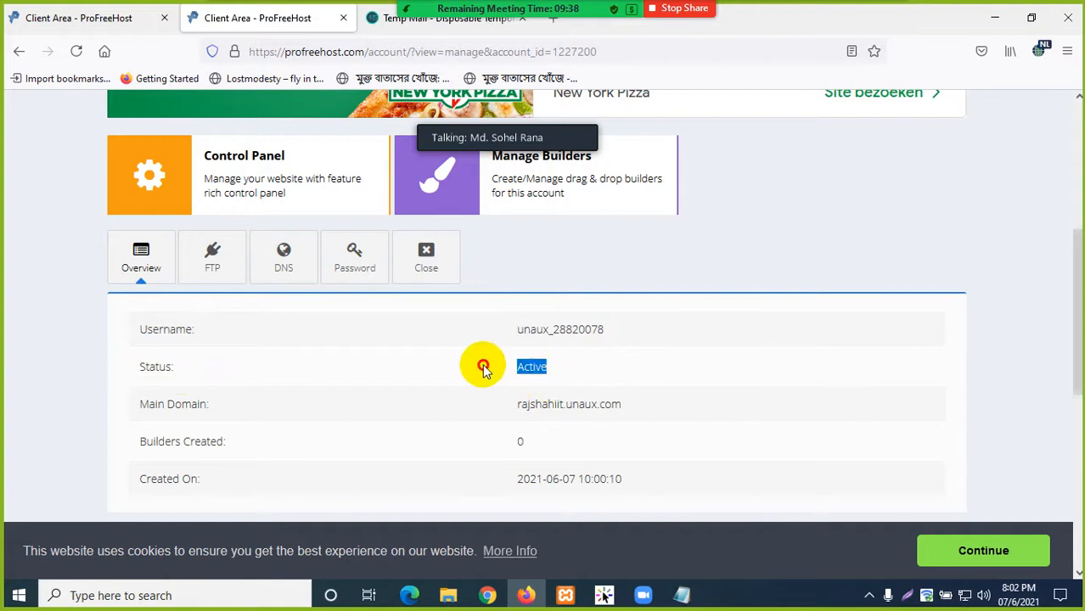
click(644, 375)
- Review the main domain rajshahiit.unaux.com and the remaining Overview details
scroll(450, 411, down, 1)
scroll(450, 411, down, 1)
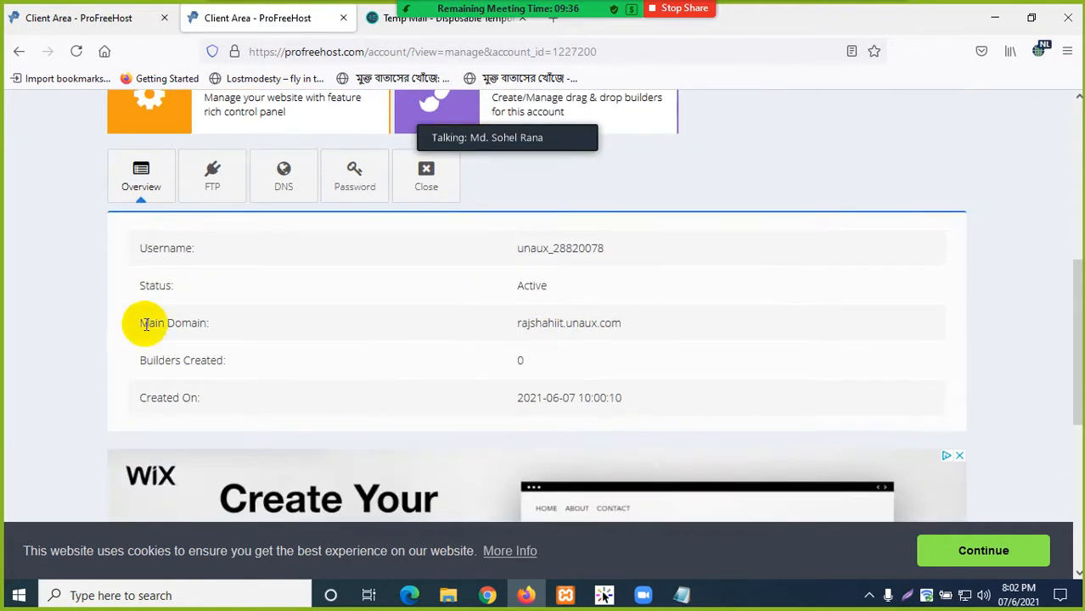
drag(138, 323, 224, 328)
click(437, 329)
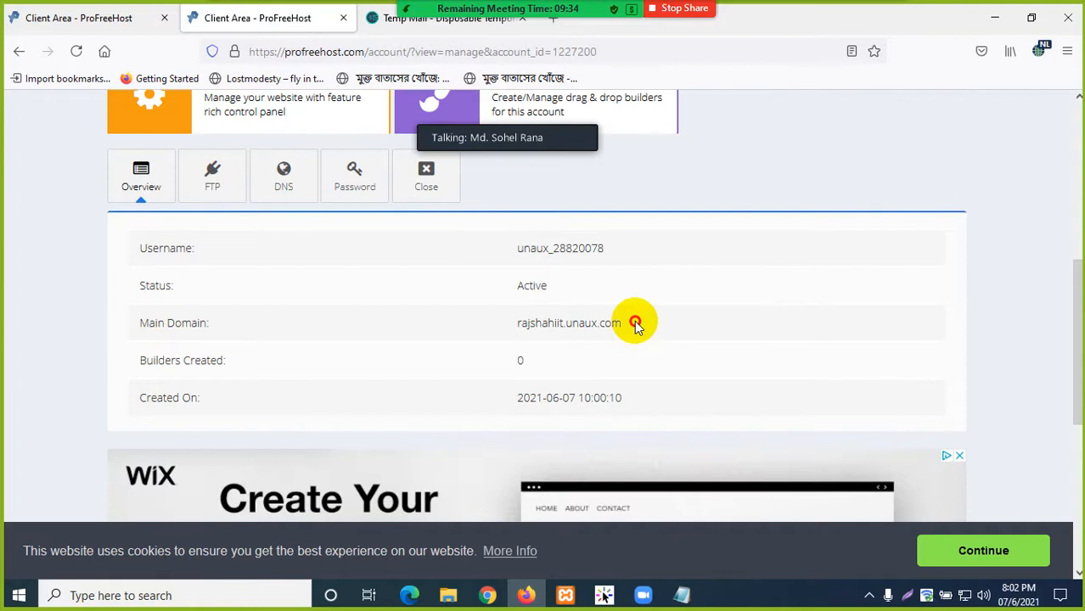
drag(636, 325, 515, 323)
click(663, 327)
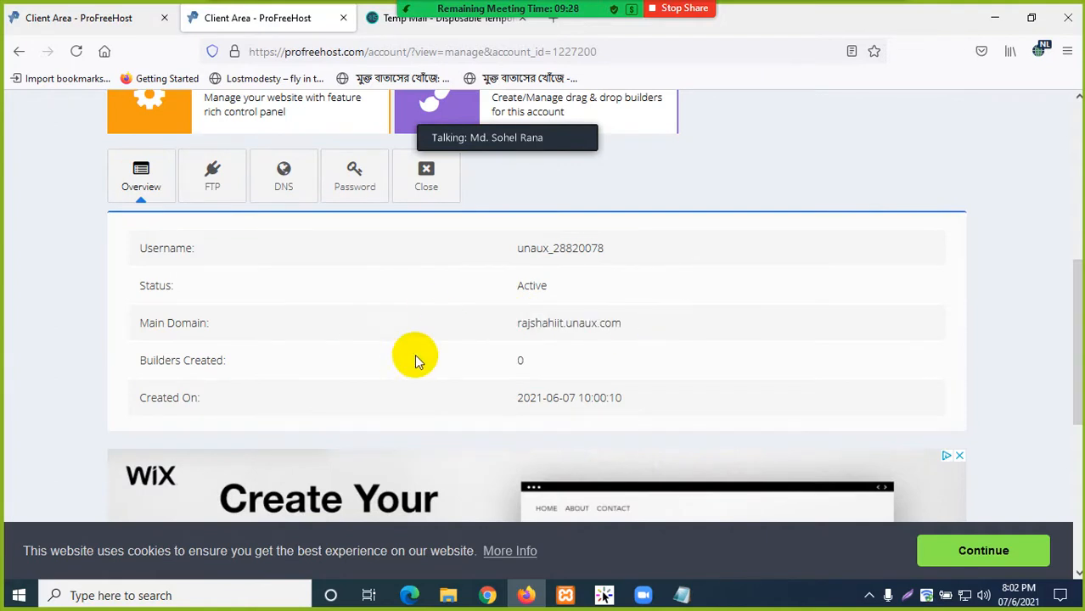
scroll(409, 354, up, 3)
scroll(340, 429, down, 2)
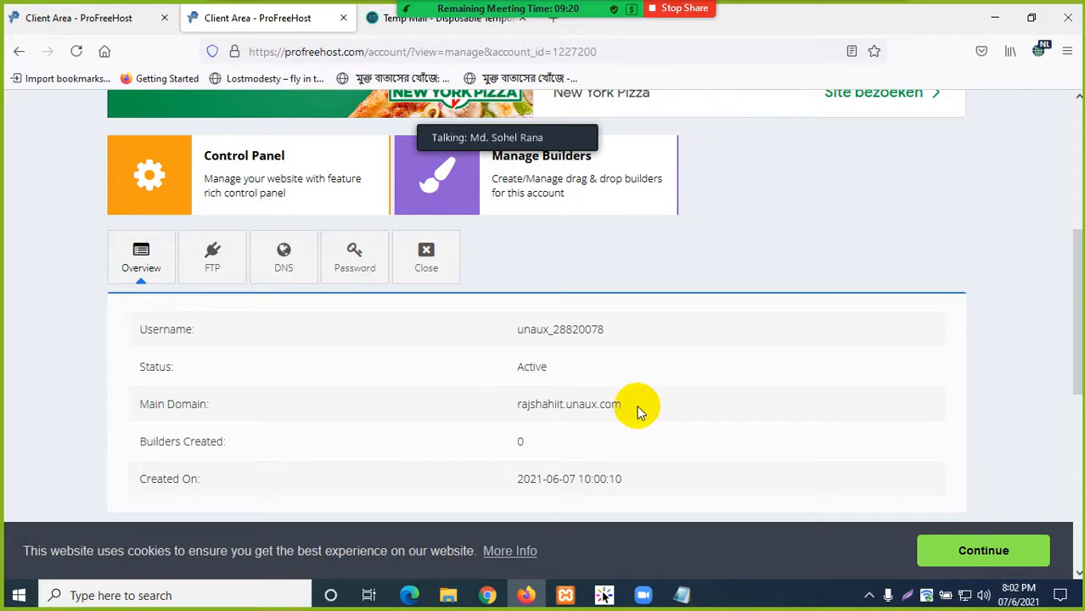
drag(638, 405, 508, 403)
click(482, 424)
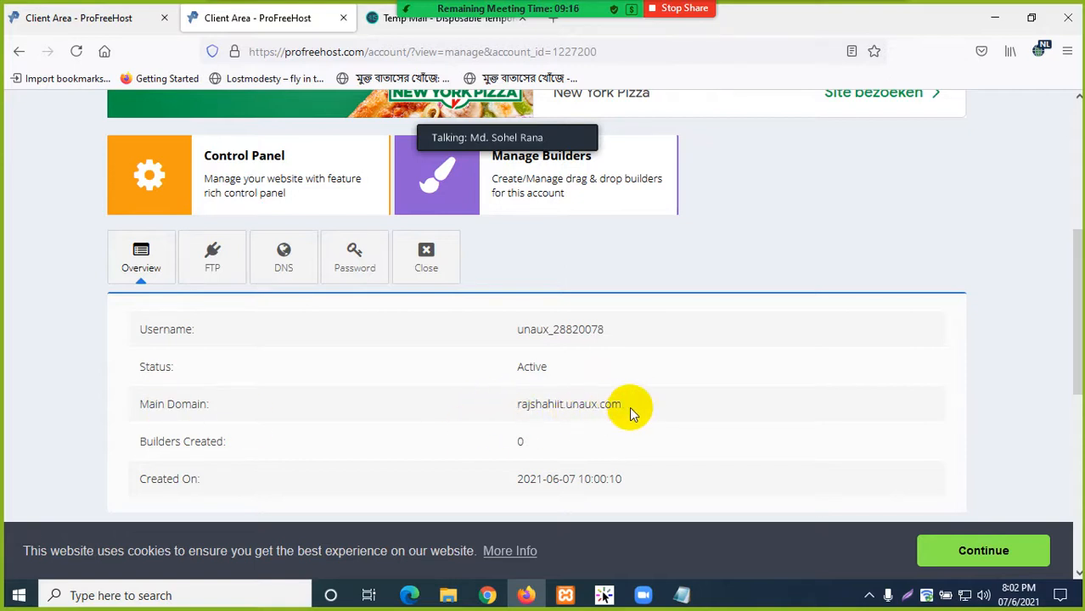
drag(633, 407, 506, 404)
click(680, 411)
scroll(662, 420, down, 3)
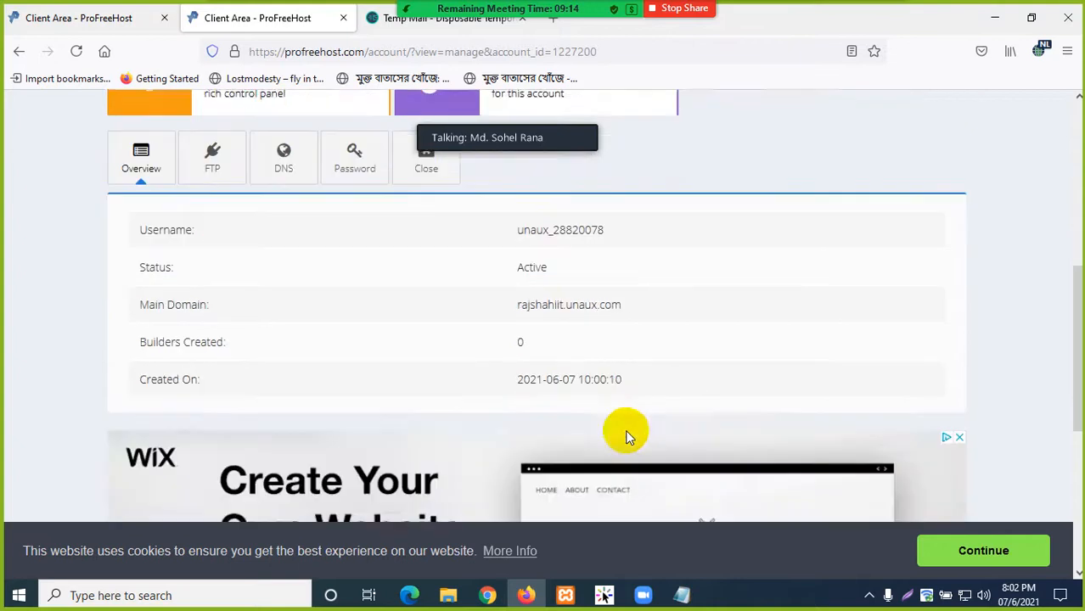
scroll(442, 340, up, 10)
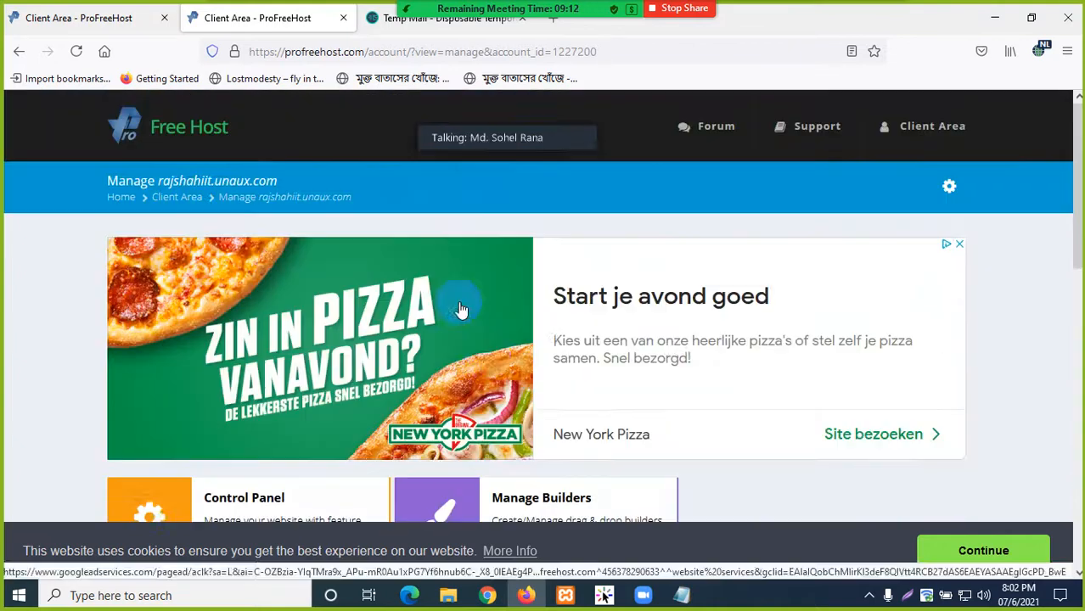
scroll(488, 331, down, 2)
scroll(491, 344, down, 1)
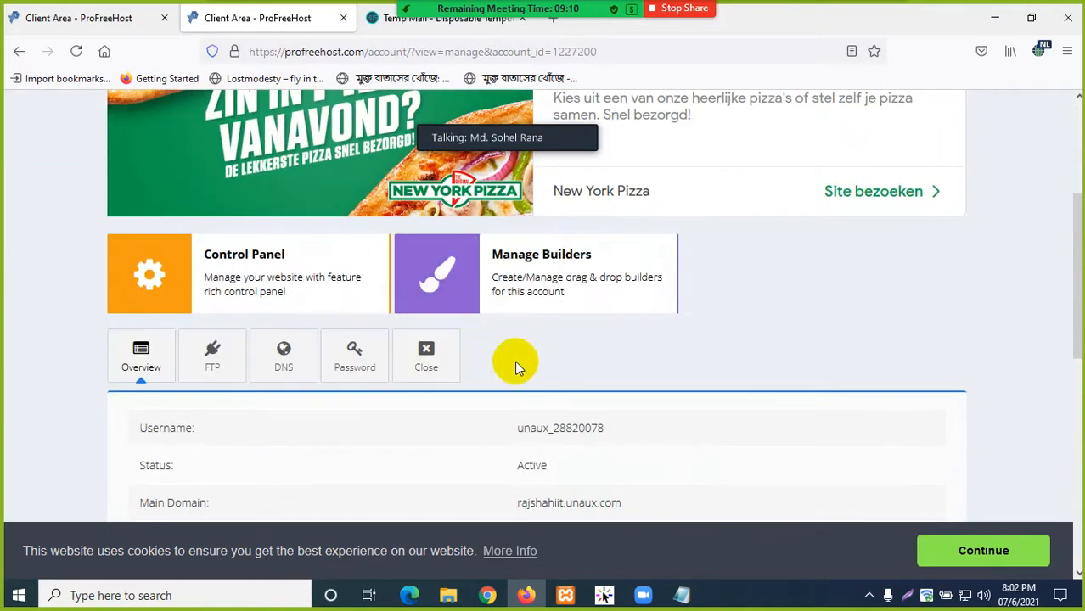
scroll(365, 421, down, 1)
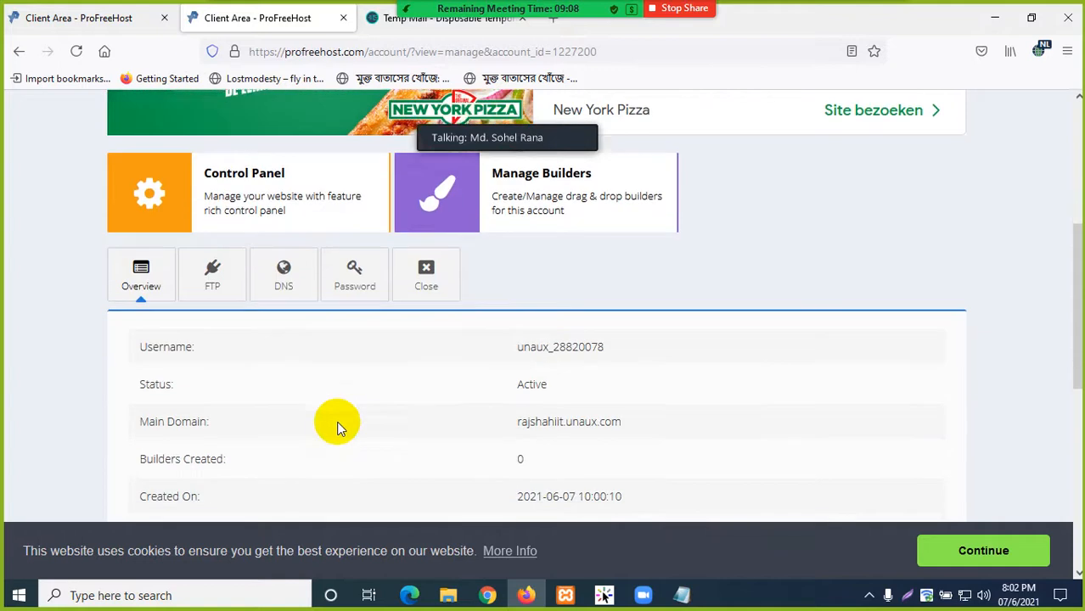
scroll(459, 410, down, 1)
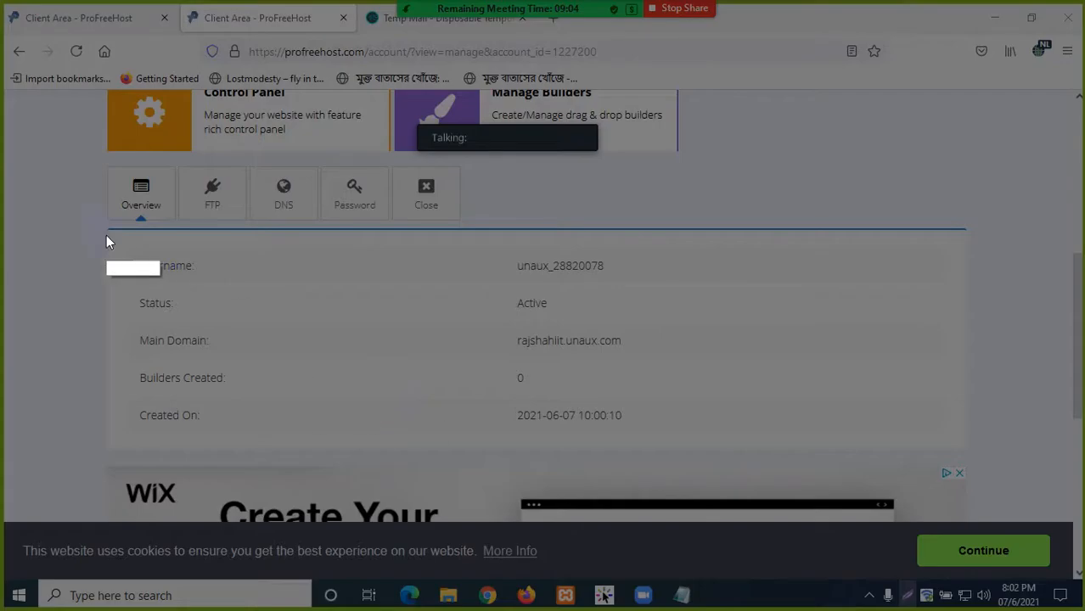
- Make a first Lightshot capture of the account details, then cancel it
mouse_move(96, 231)
mouse_down()
mouse_move(509, 376)
mouse_move(689, 473)
mouse_move(879, 475)
mouse_move(974, 458)
mouse_up()
click(938, 474)
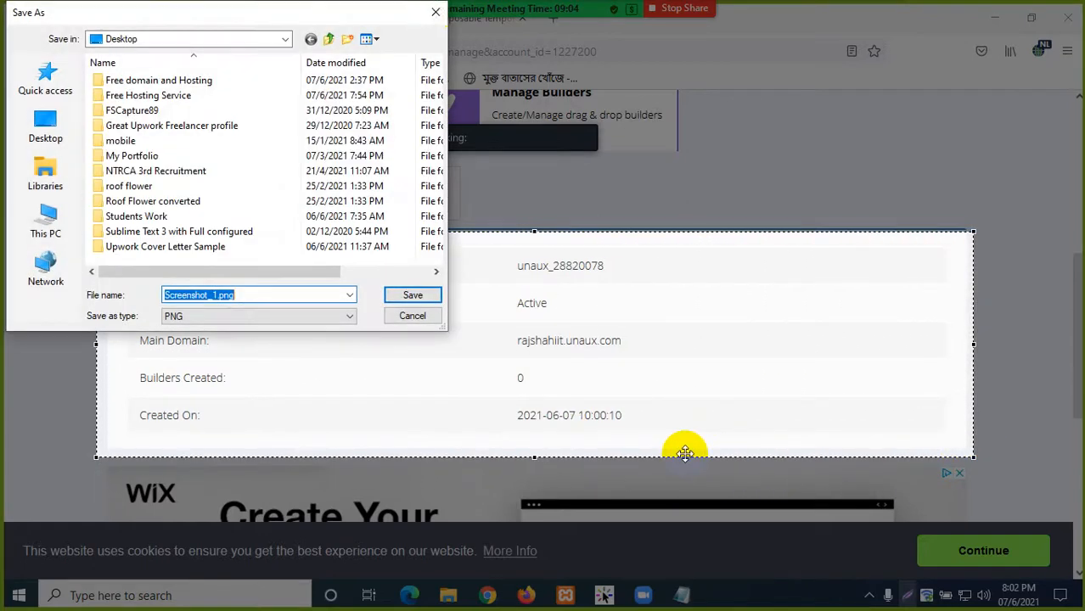
click(431, 14)
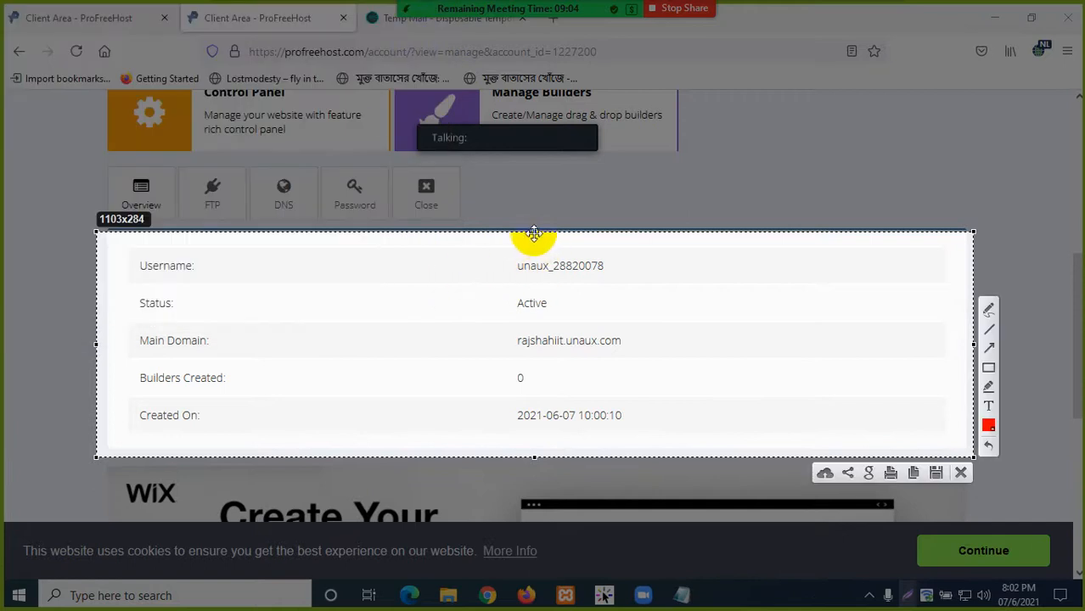
drag(534, 233, 516, 90)
click(959, 475)
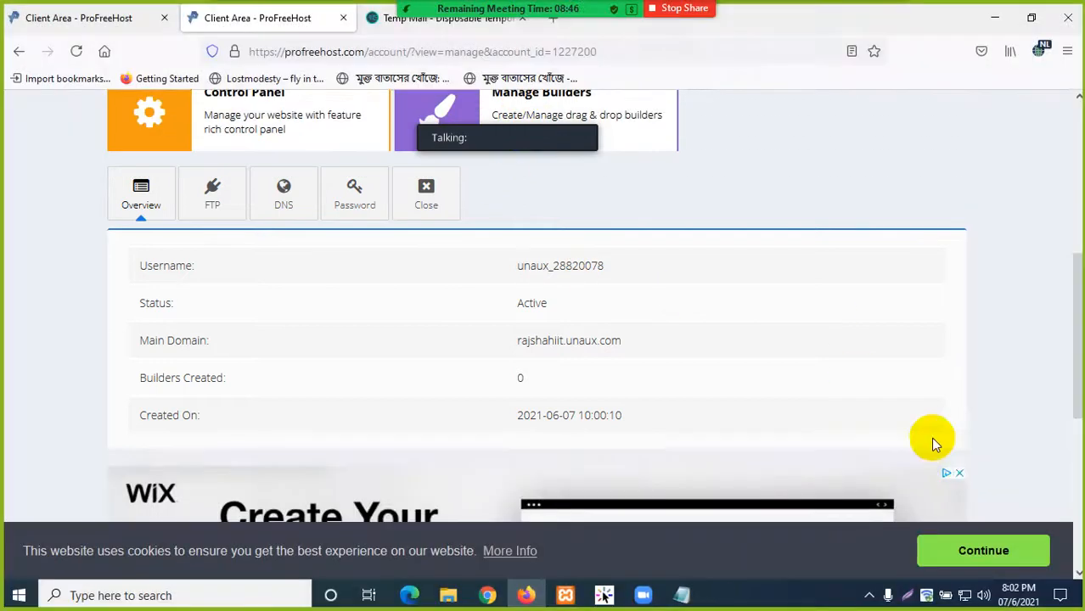
- Capture the account overview and save it as Screenshot_1.png in Desktop's Free Hosting Service folder
click(896, 598)
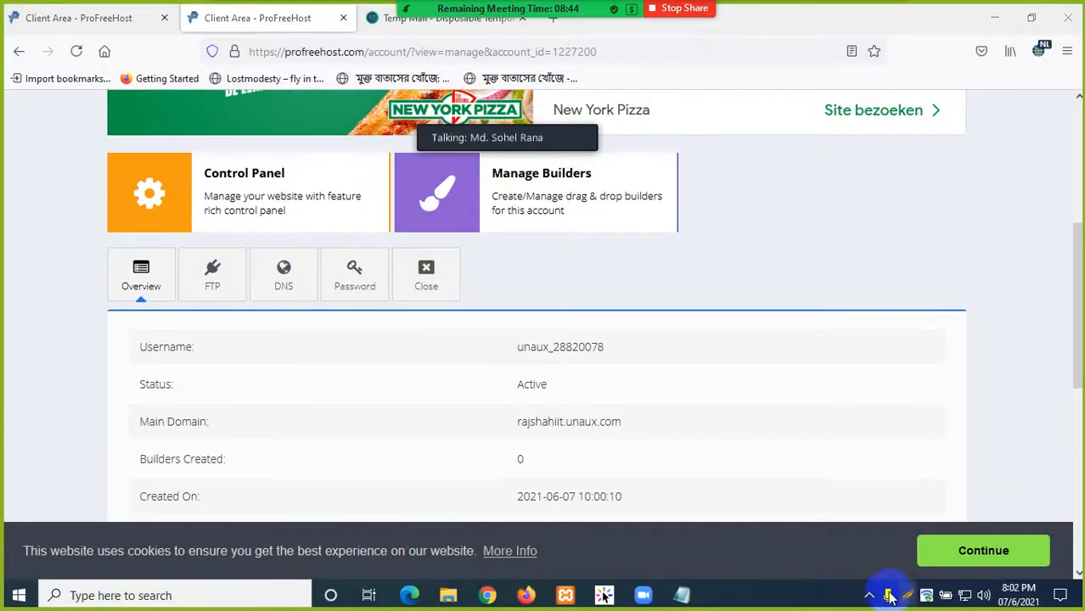
drag(98, 151, 911, 515)
click(883, 533)
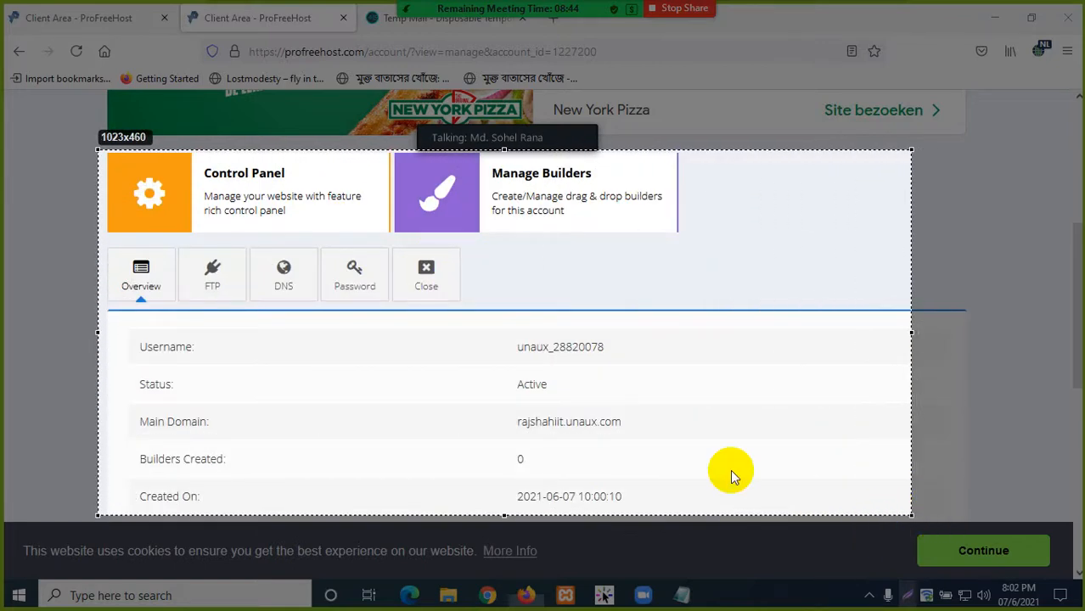
click(49, 144)
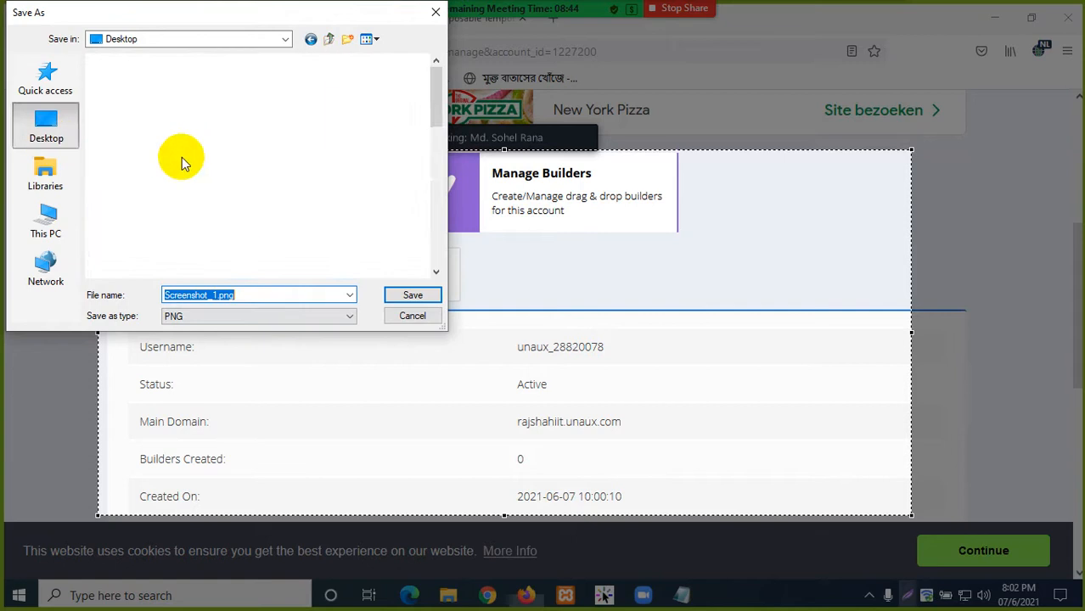
scroll(247, 213, down, 6)
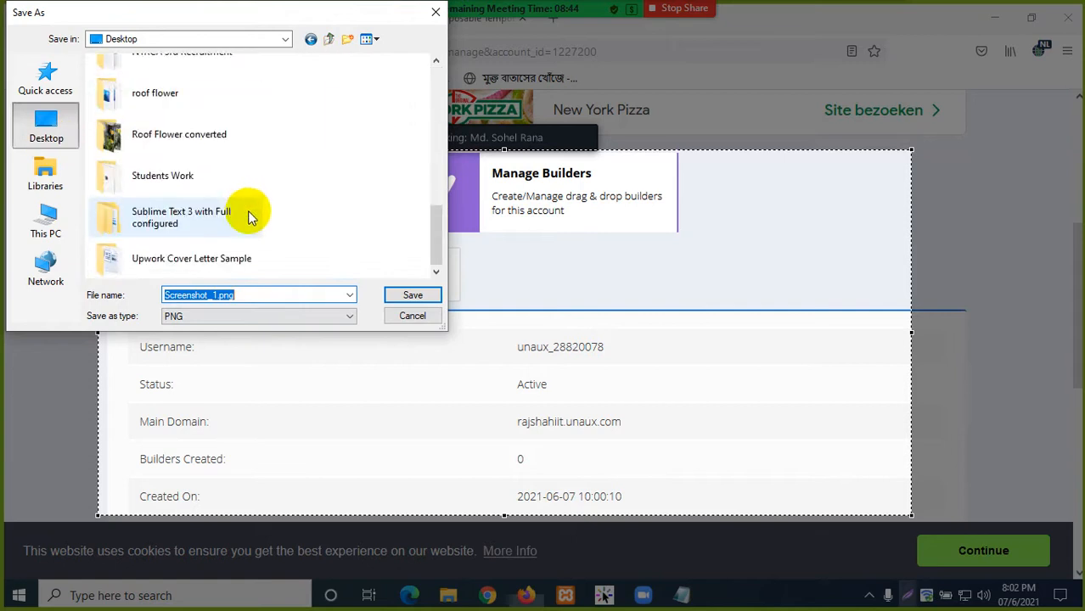
scroll(219, 225, up, 6)
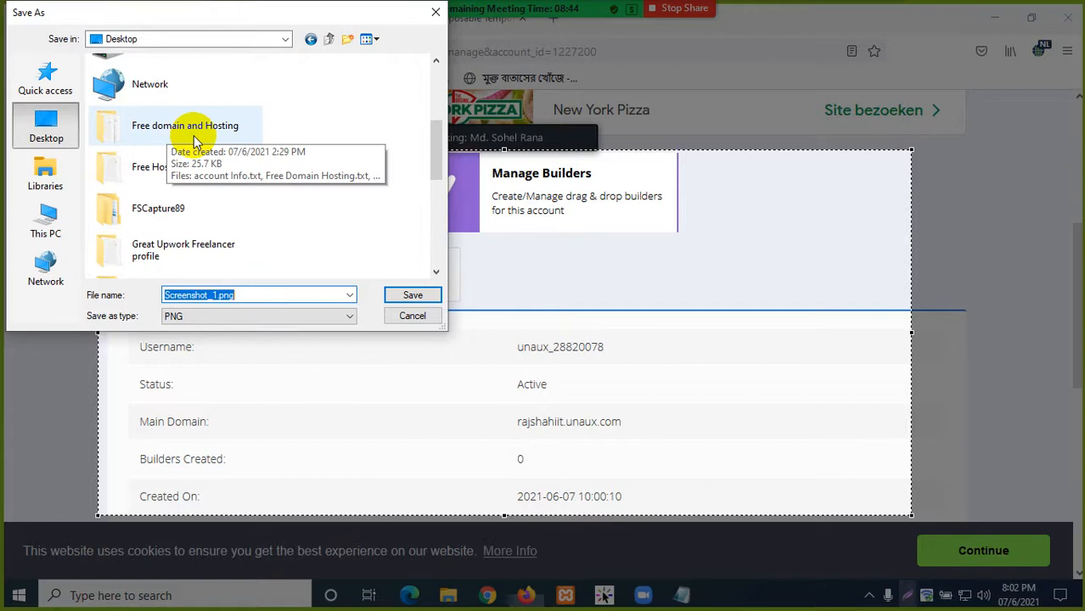
click(188, 174)
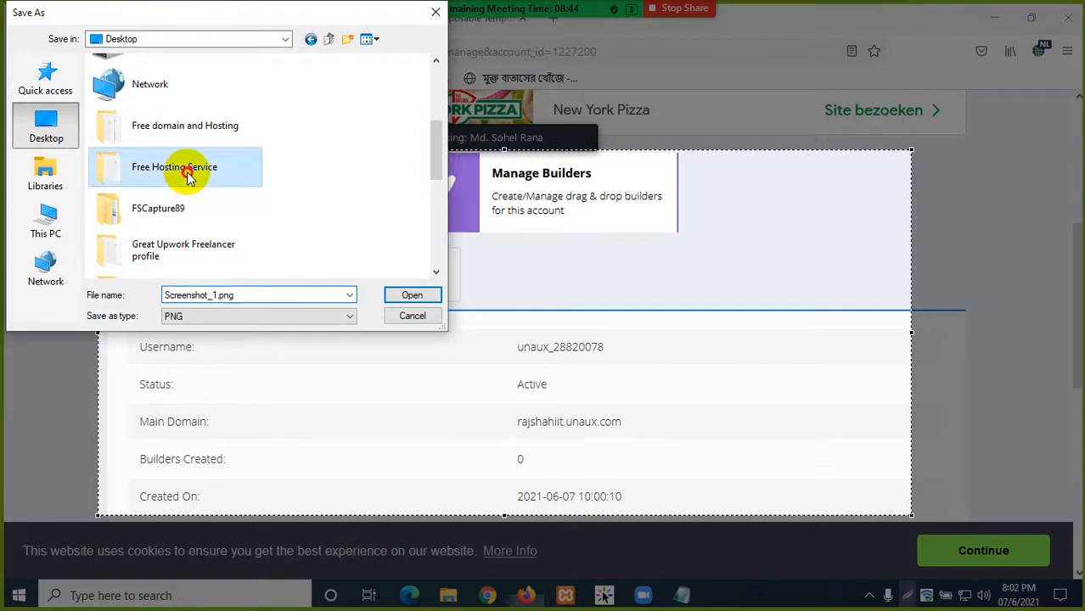
double_click(189, 174)
click(406, 294)
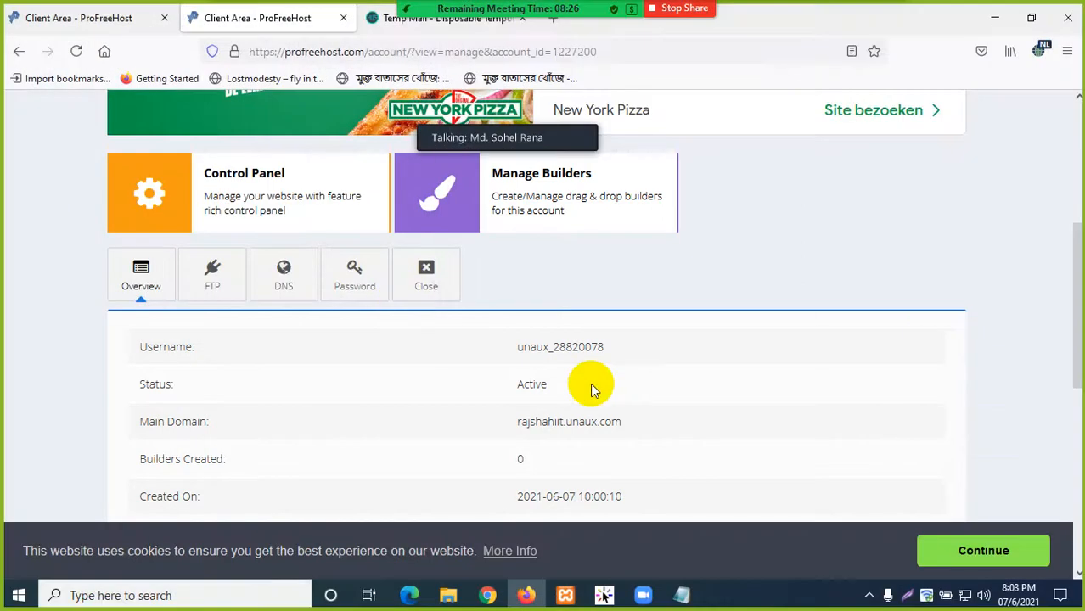
- Copy the Overview details table from Firefox and paste it into account info.txt
scroll(382, 365, down, 2)
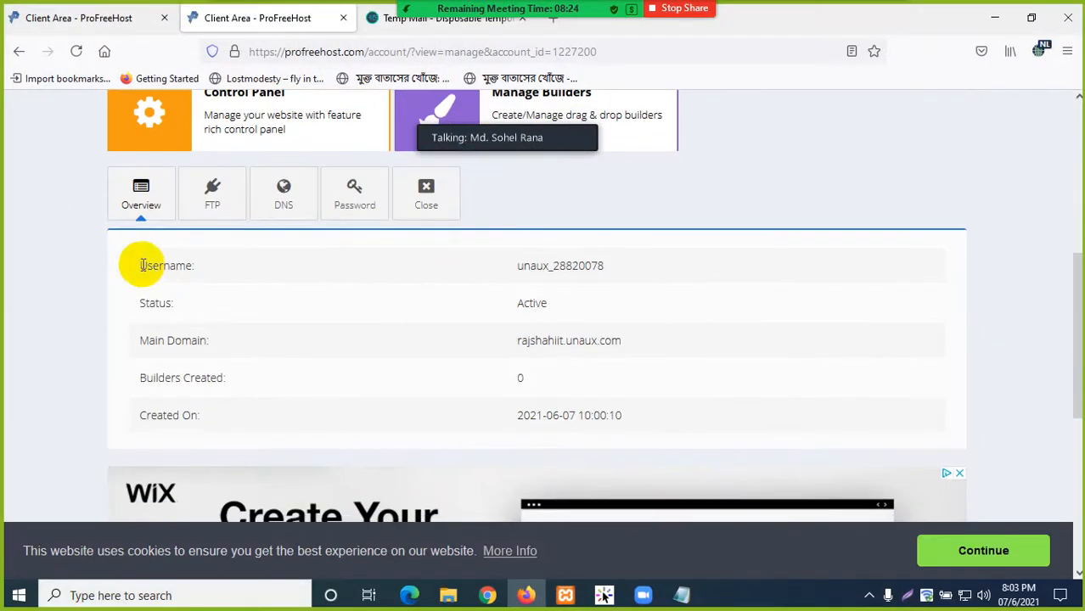
drag(138, 264, 625, 412)
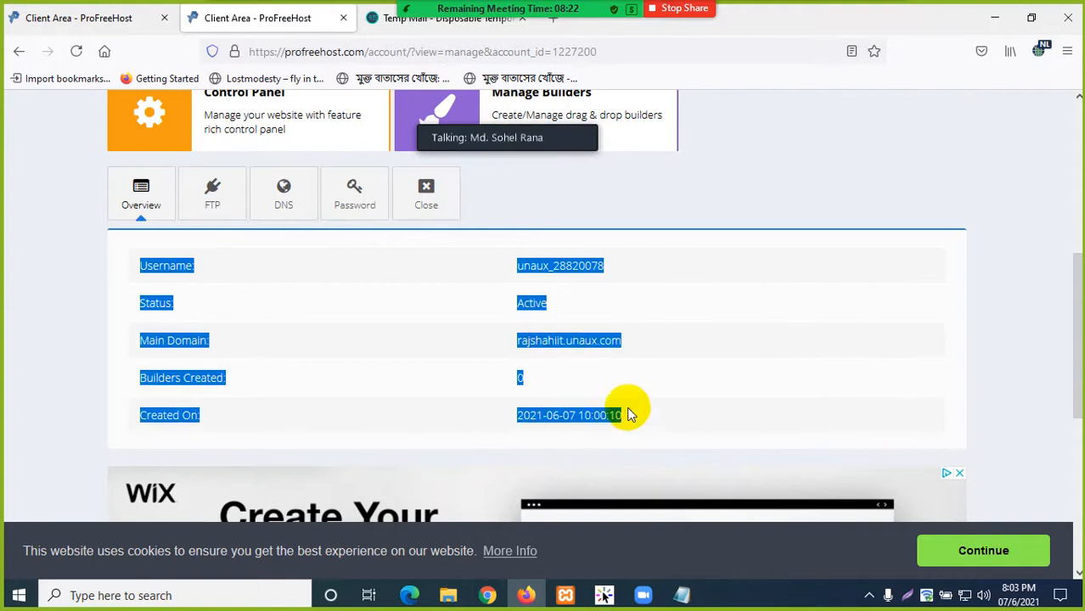
right_click(537, 263)
click(558, 283)
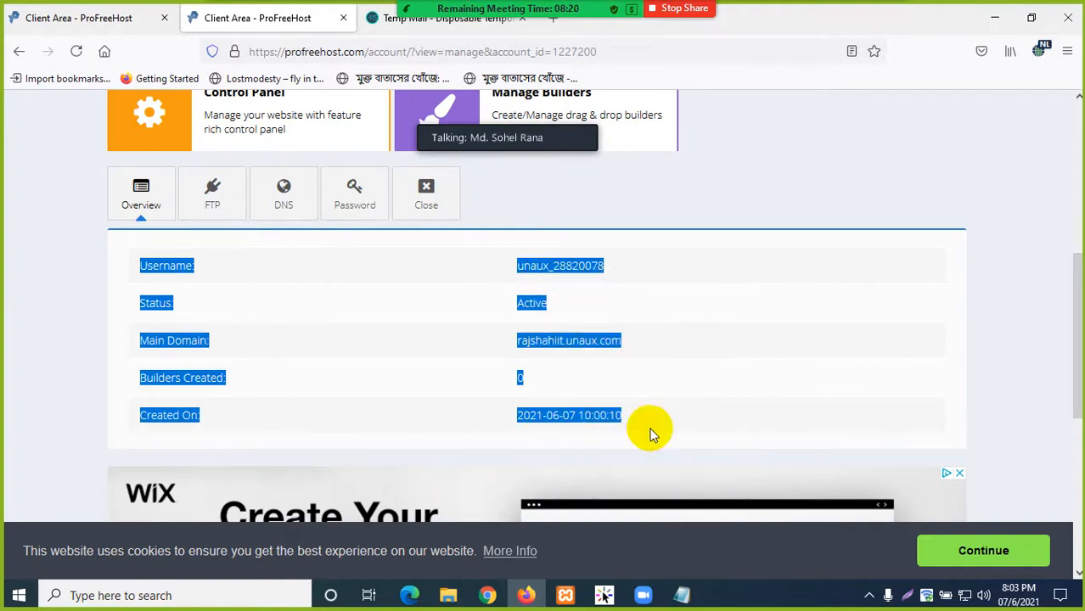
click(681, 598)
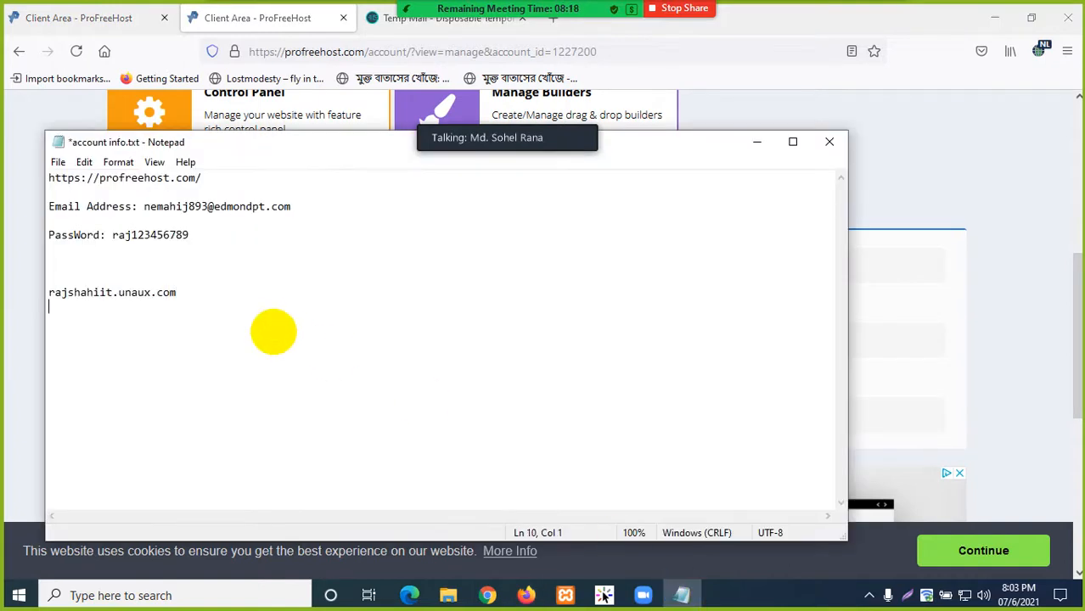
right_click(91, 335)
click(136, 406)
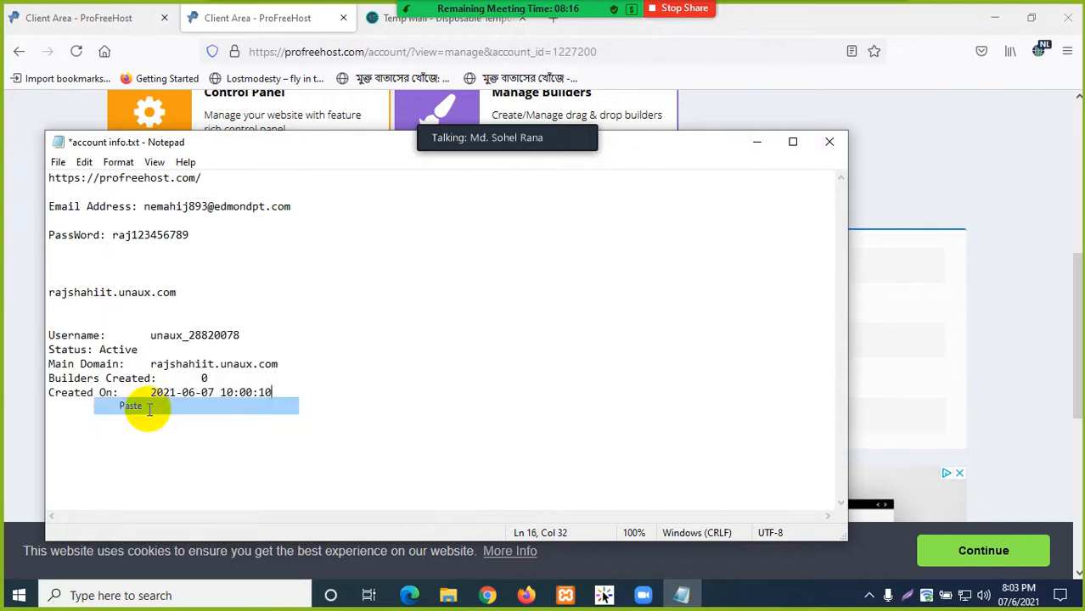
click(84, 321)
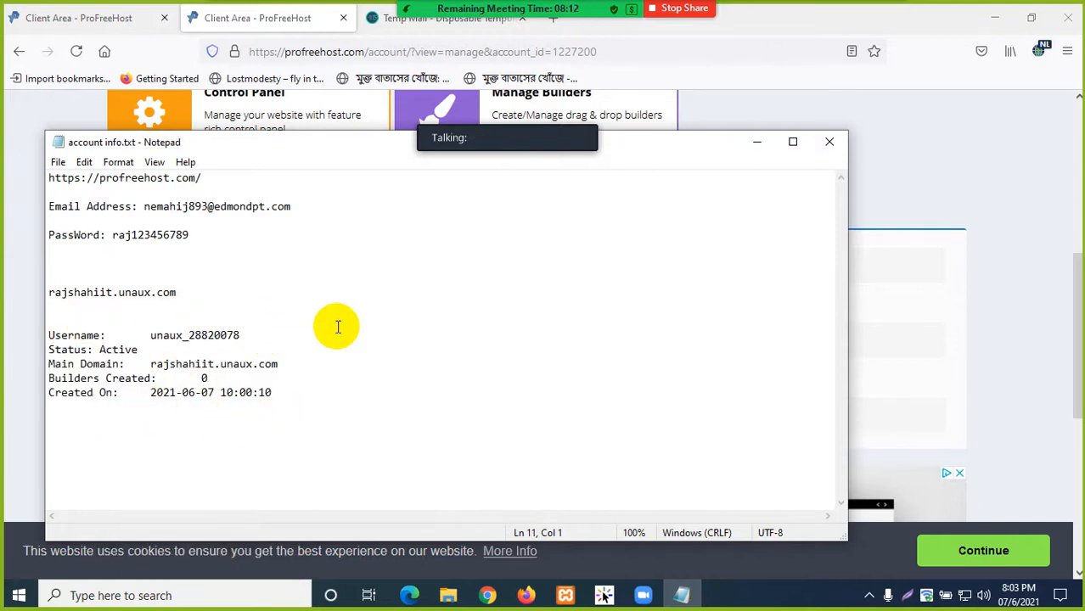
click(749, 144)
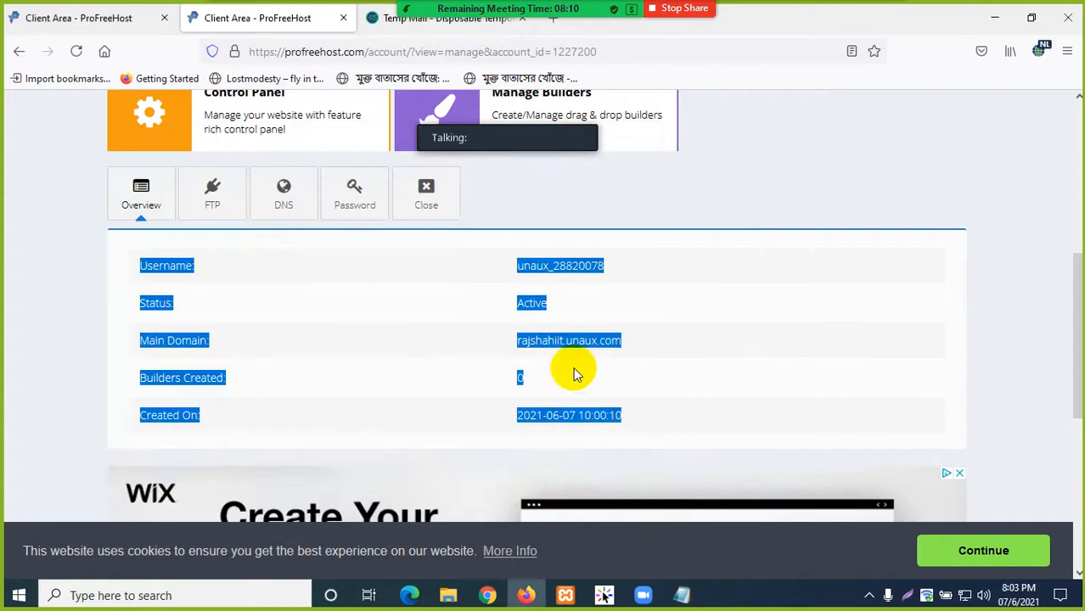
- Open the account's Control Panel tile in a new tab on cpanel.unaux.com
click(907, 351)
scroll(735, 234, up, 5)
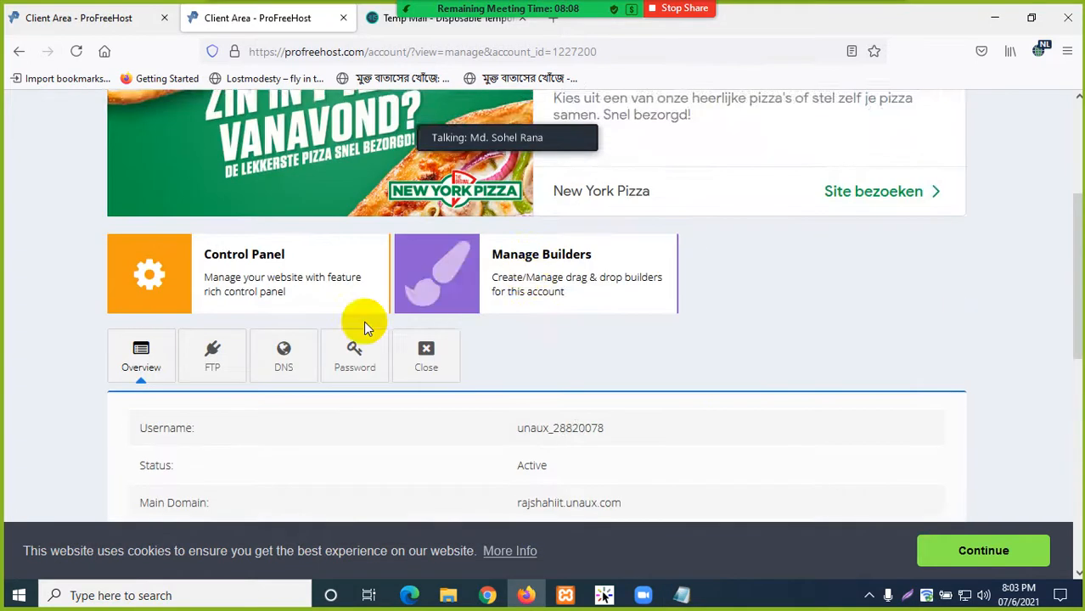
scroll(887, 258, down, 5)
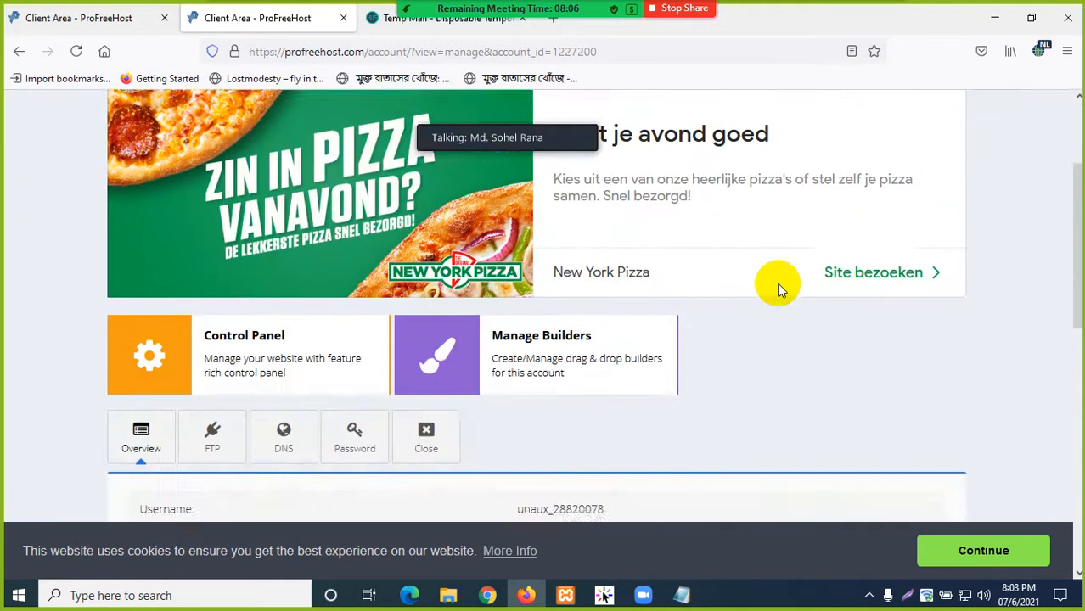
scroll(324, 348, up, 2)
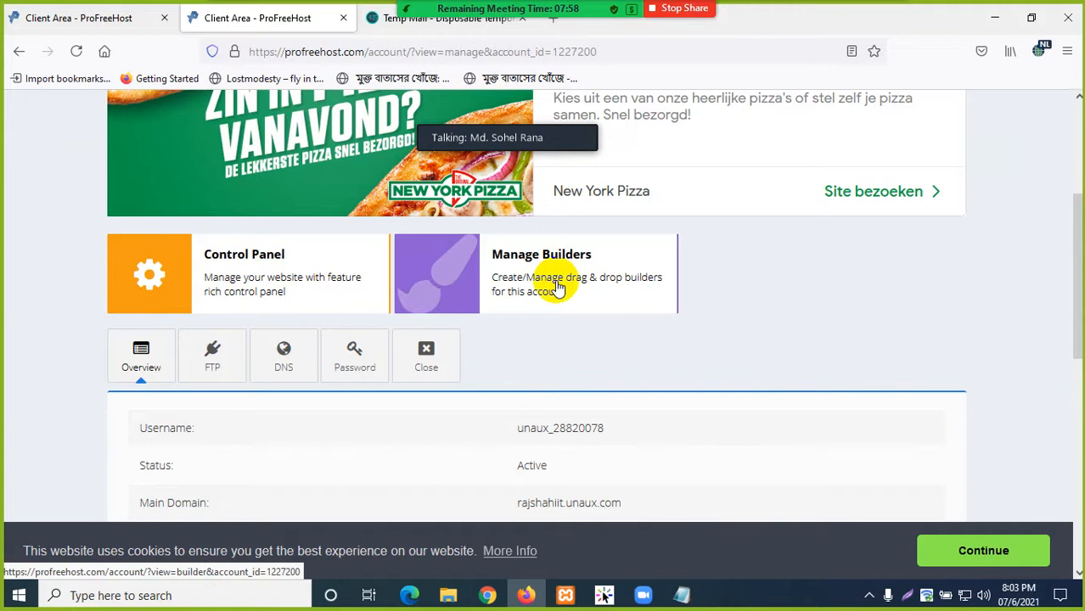
click(155, 274)
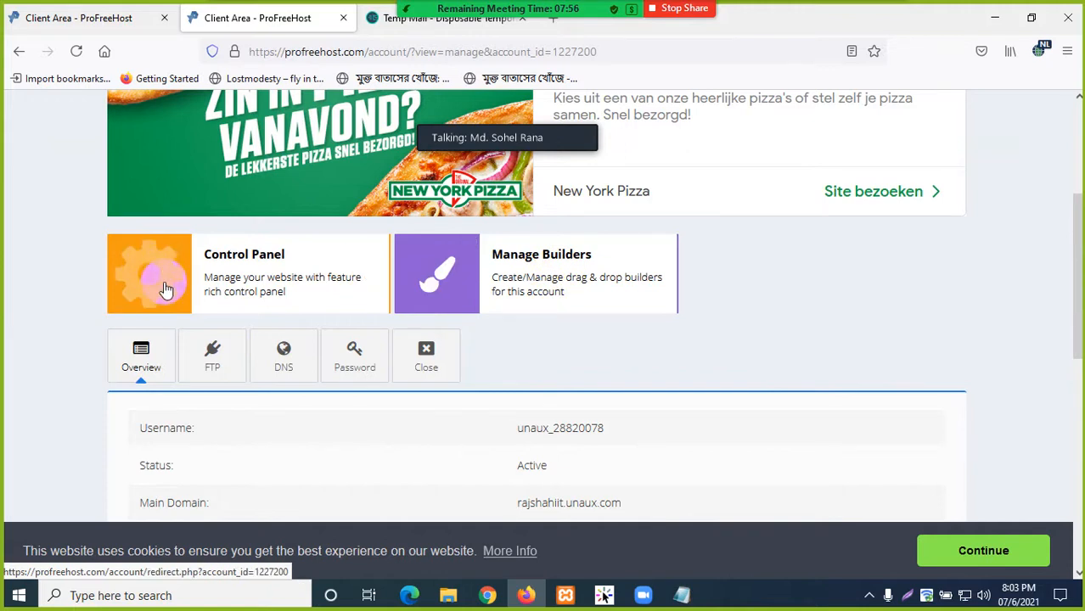
click(163, 270)
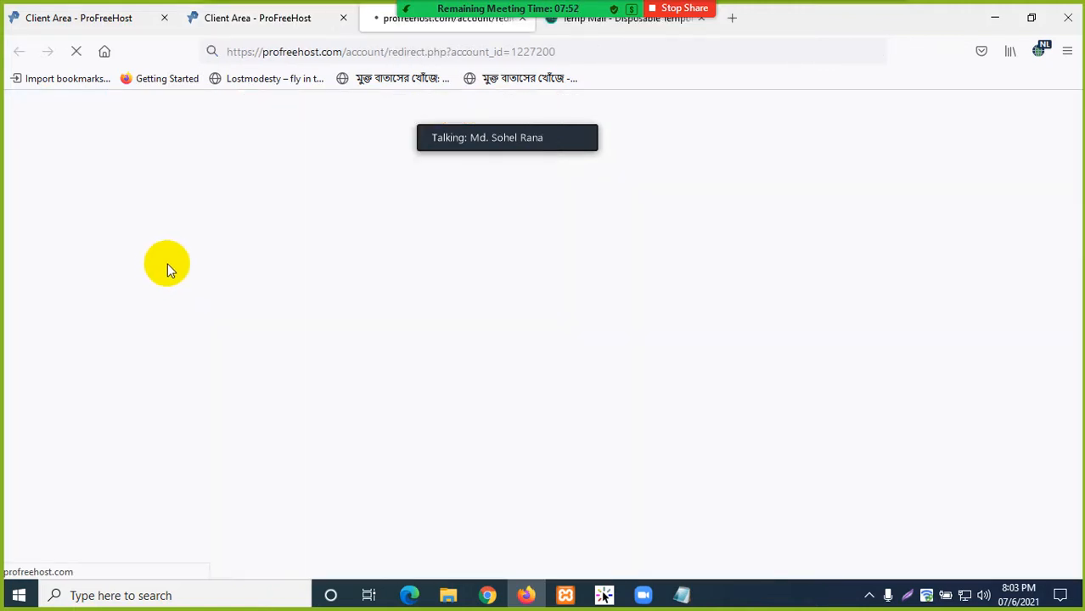
mouse_move(501, 141)
drag(560, 137, 958, 102)
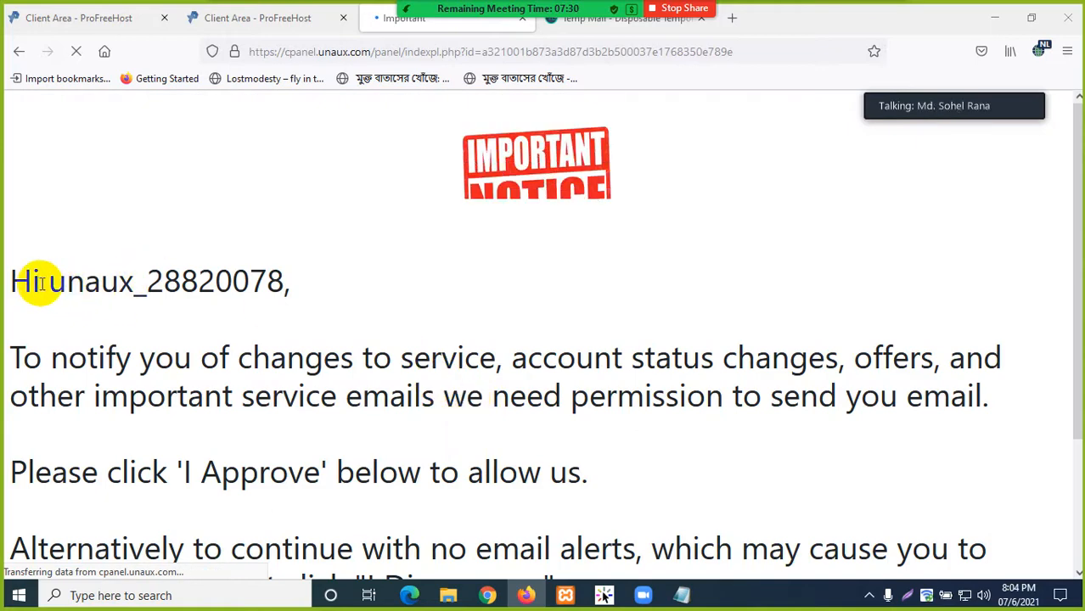
- Accept the email-permission Important Notice with I Approve to load the cPanel dashboard
scroll(24, 274, down, 2)
drag(28, 209, 340, 207)
click(341, 207)
scroll(341, 246, down, 2)
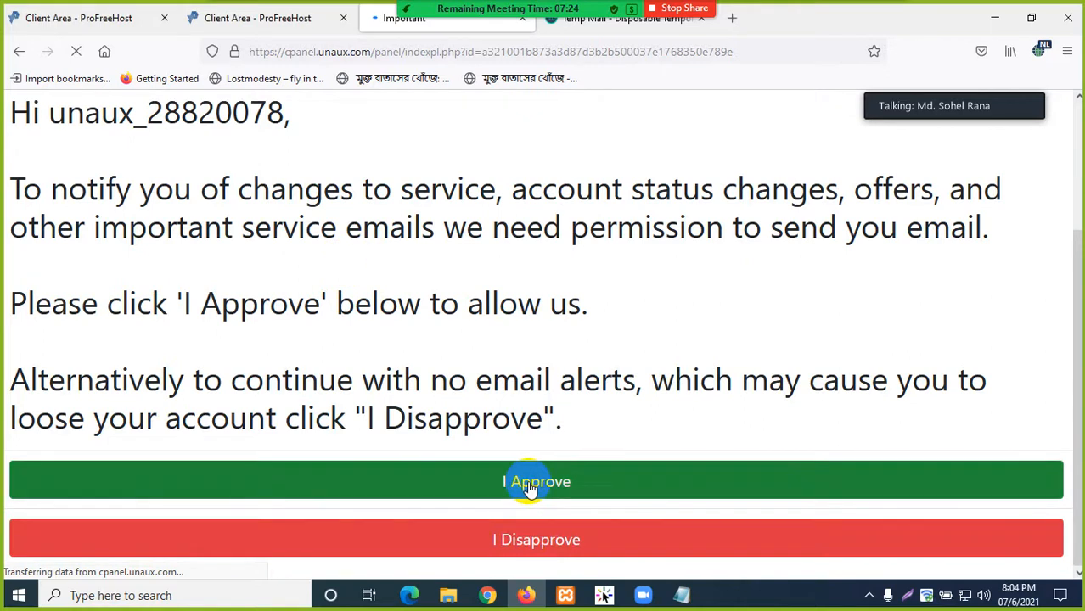
scroll(327, 387, up, 2)
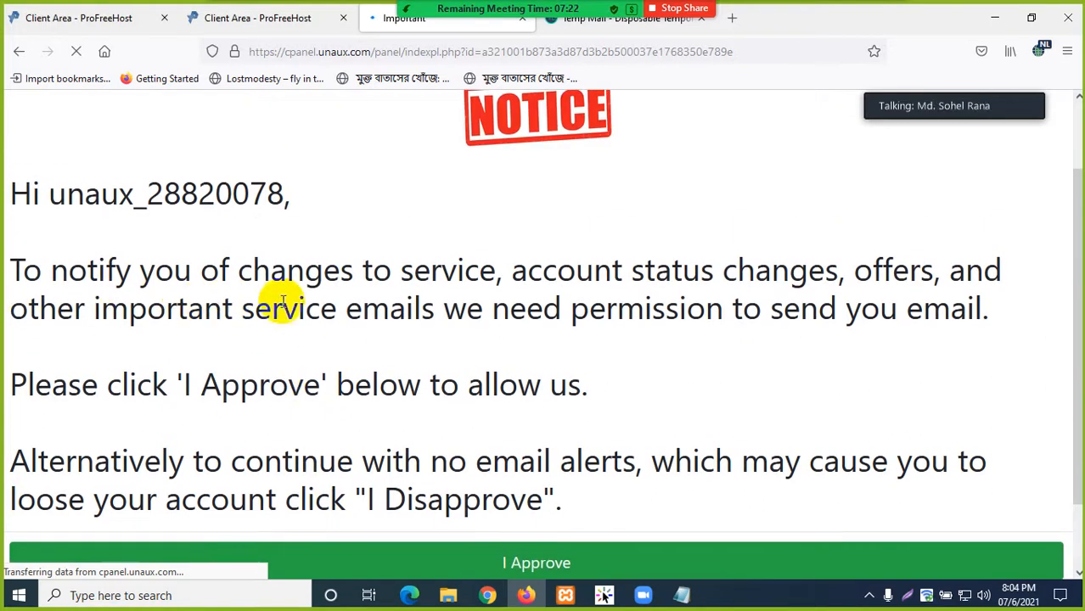
scroll(798, 271, down, 2)
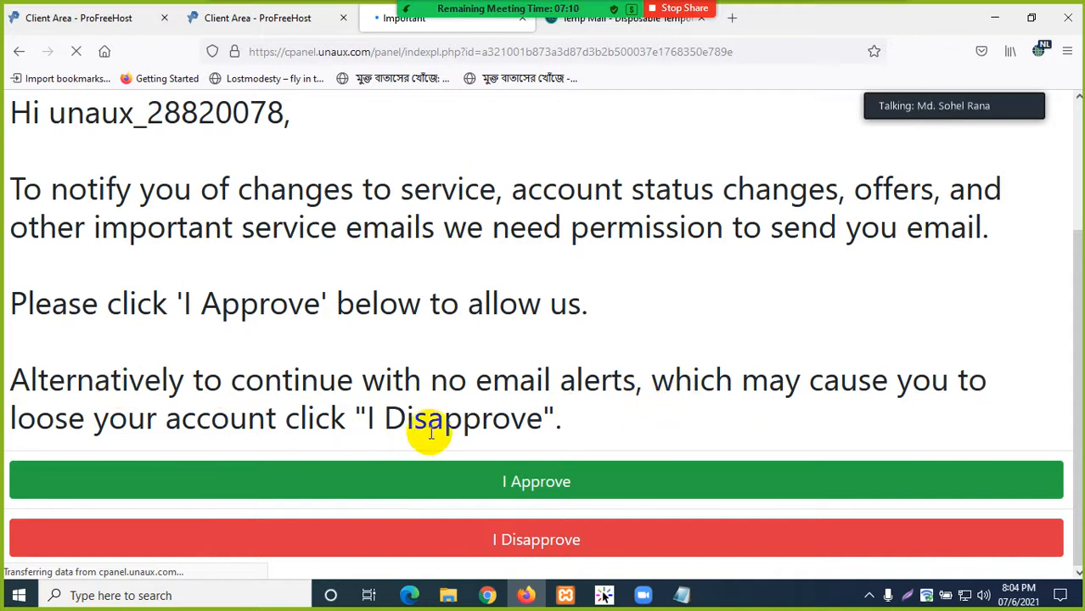
click(530, 485)
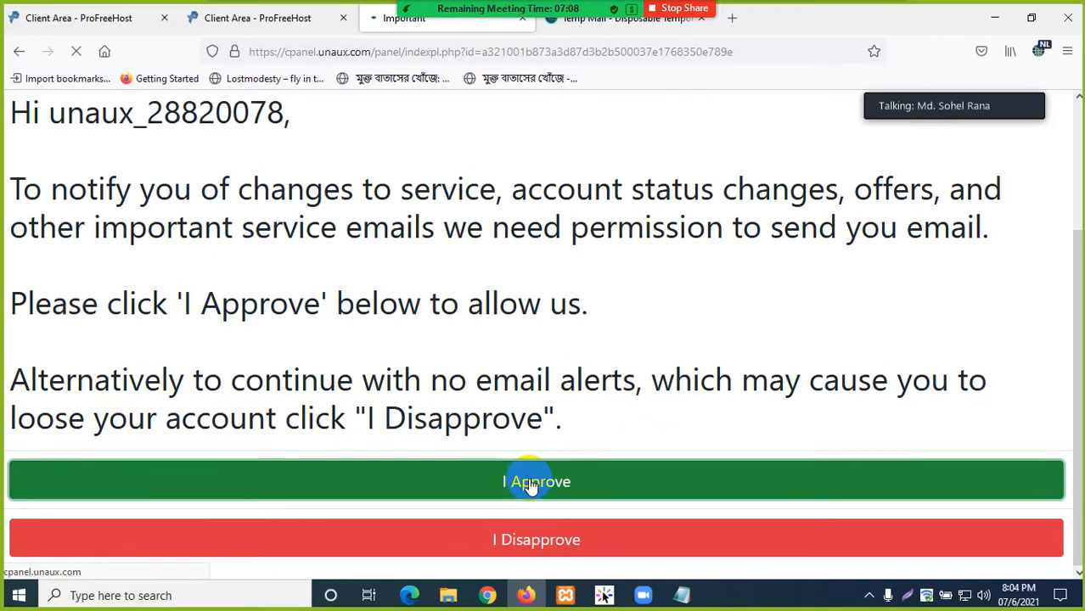
click(520, 546)
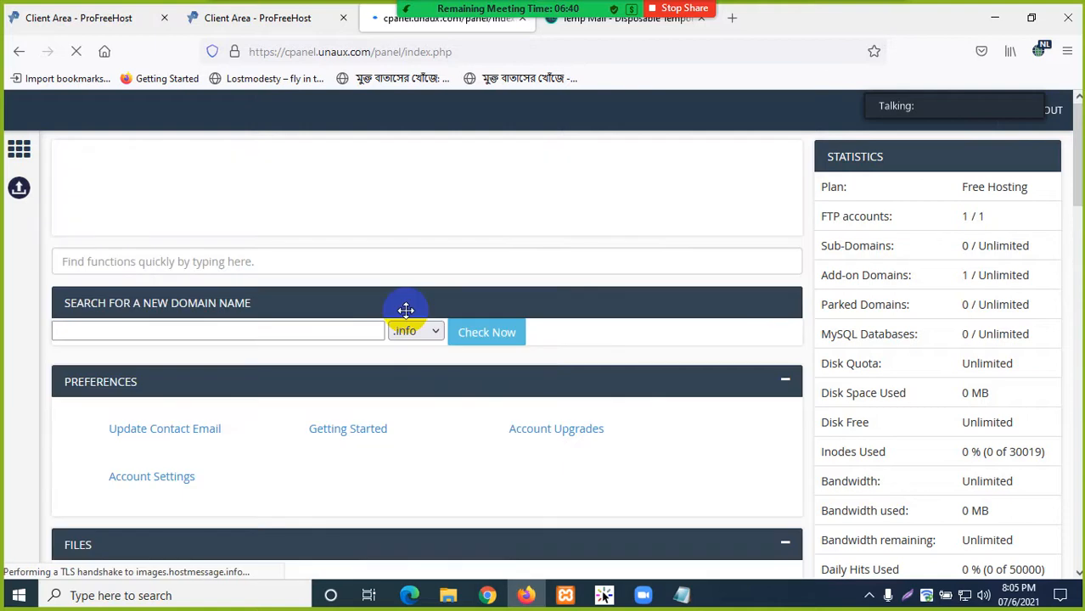
- Browse the cPanel dashboard, then switch back to the 'Client Area - ProFreeHost' tab
scroll(331, 306, down, 7)
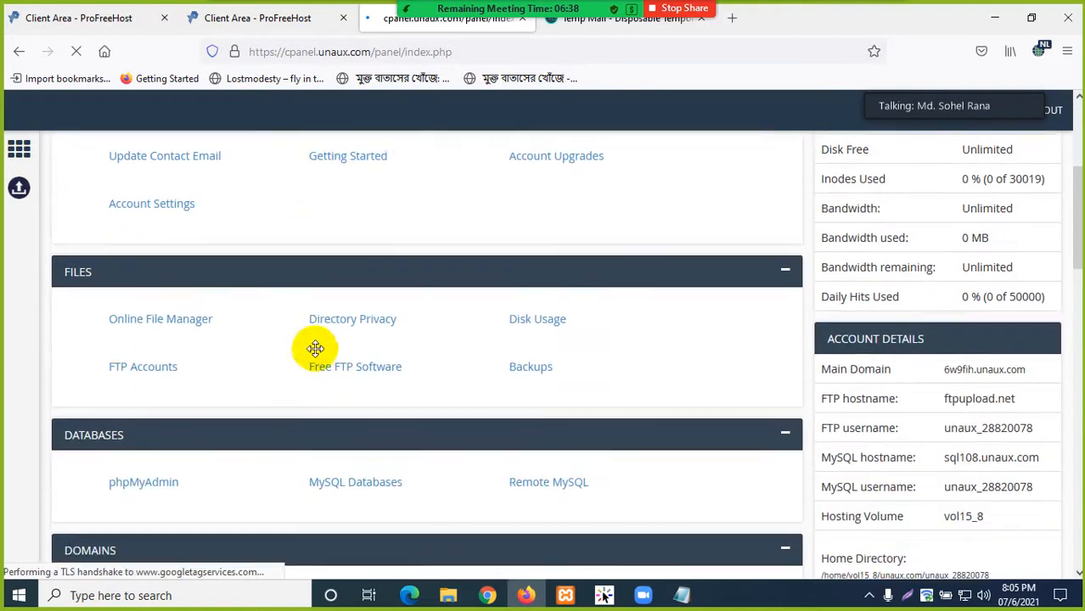
scroll(306, 376, up, 7)
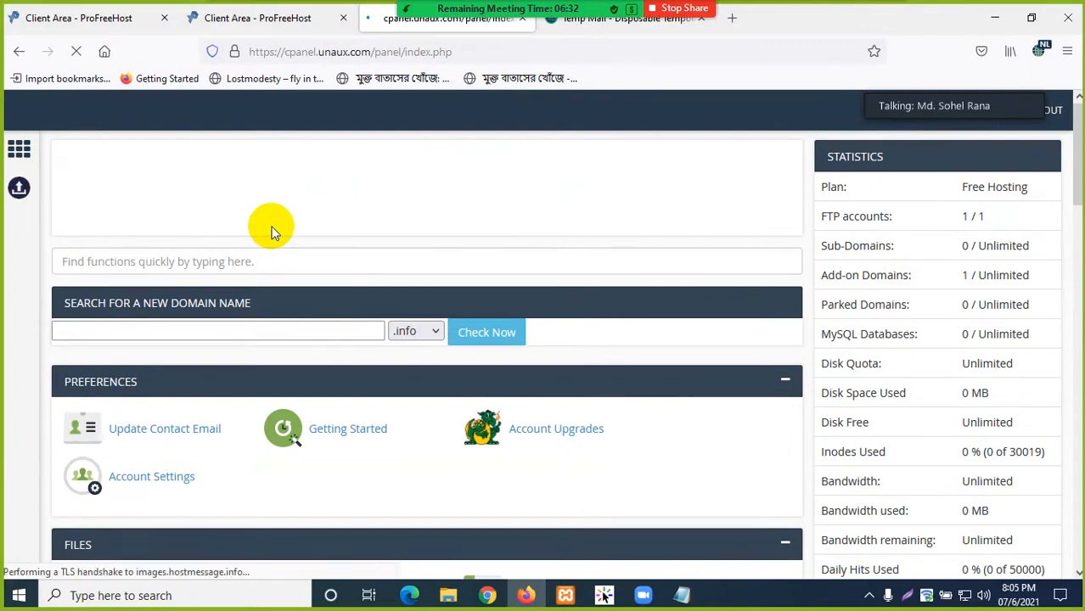
scroll(272, 231, down, 6)
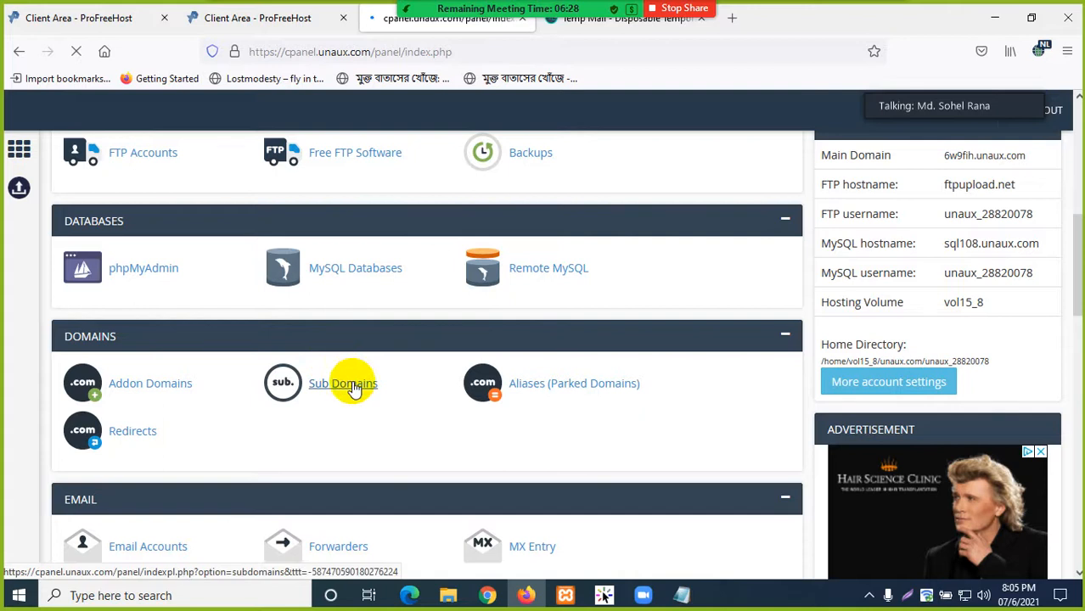
scroll(374, 396, up, 3)
scroll(378, 395, up, 2)
scroll(374, 272, down, 6)
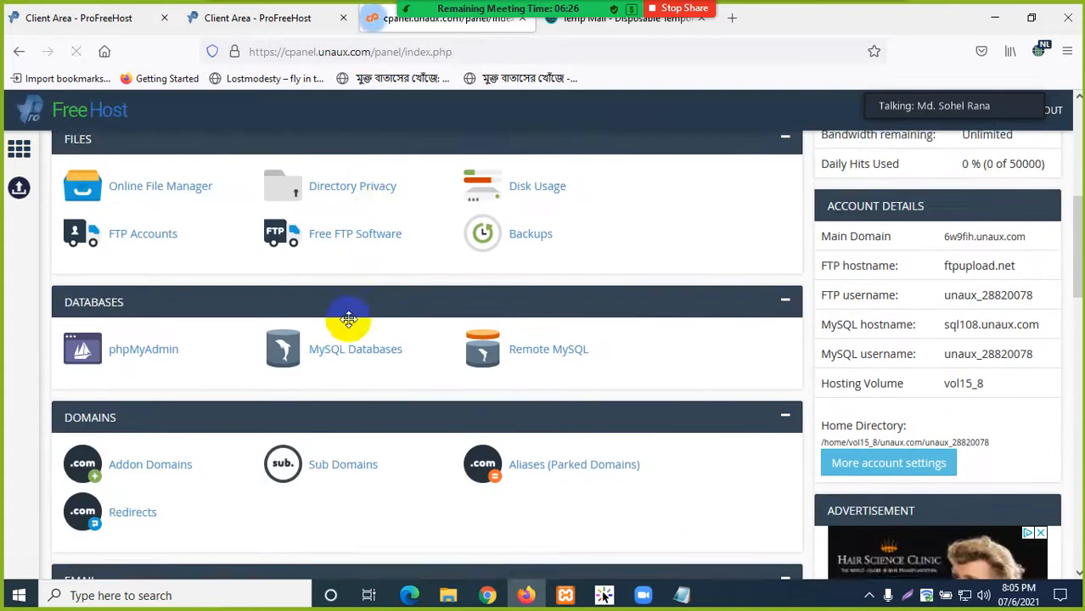
scroll(342, 348, down, 5)
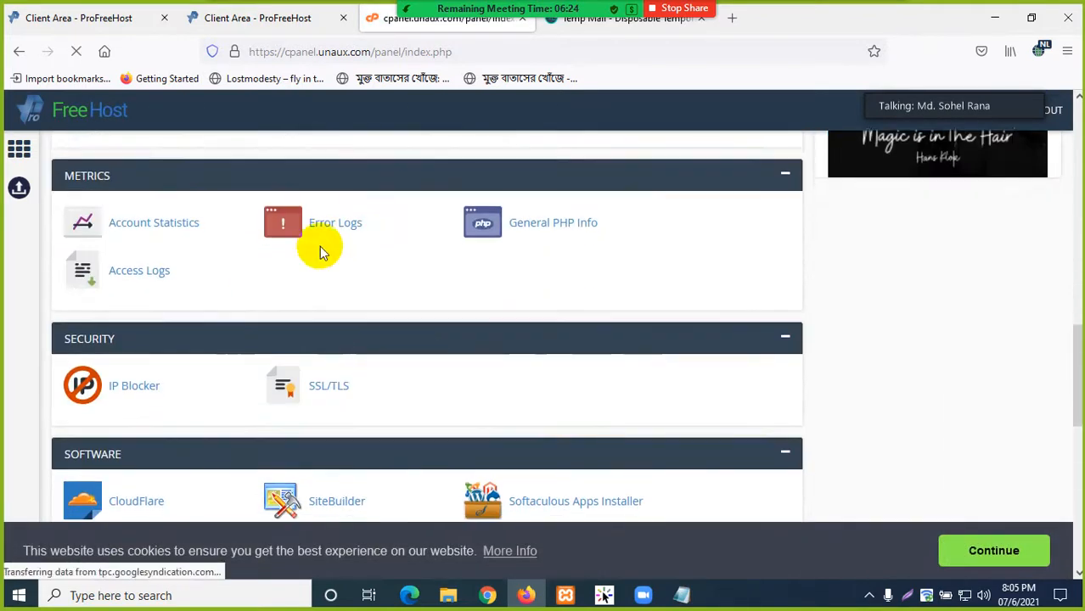
scroll(330, 399, down, 7)
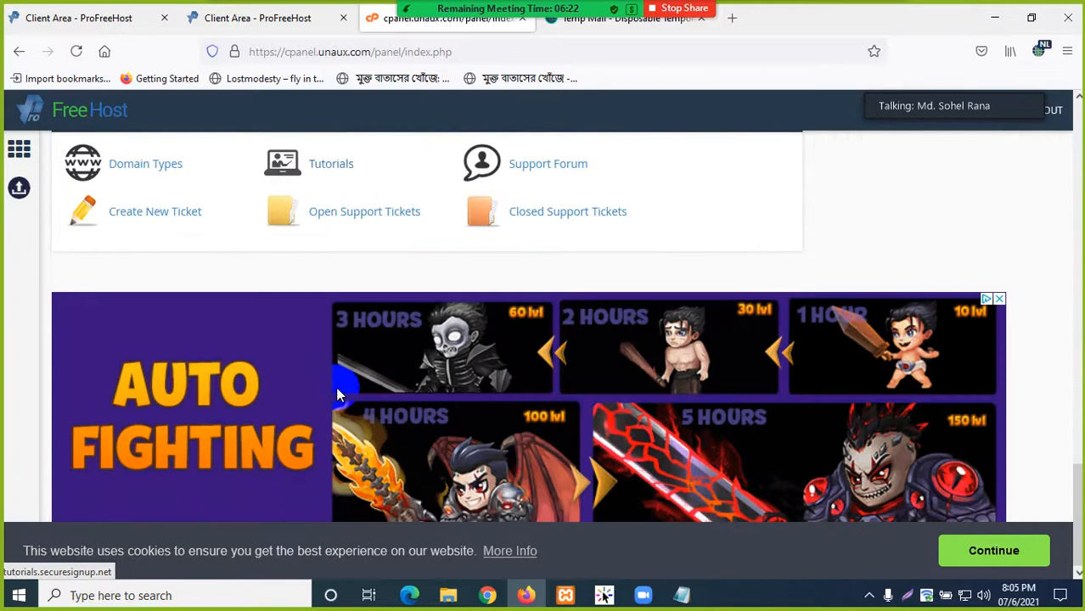
scroll(337, 395, up, 12)
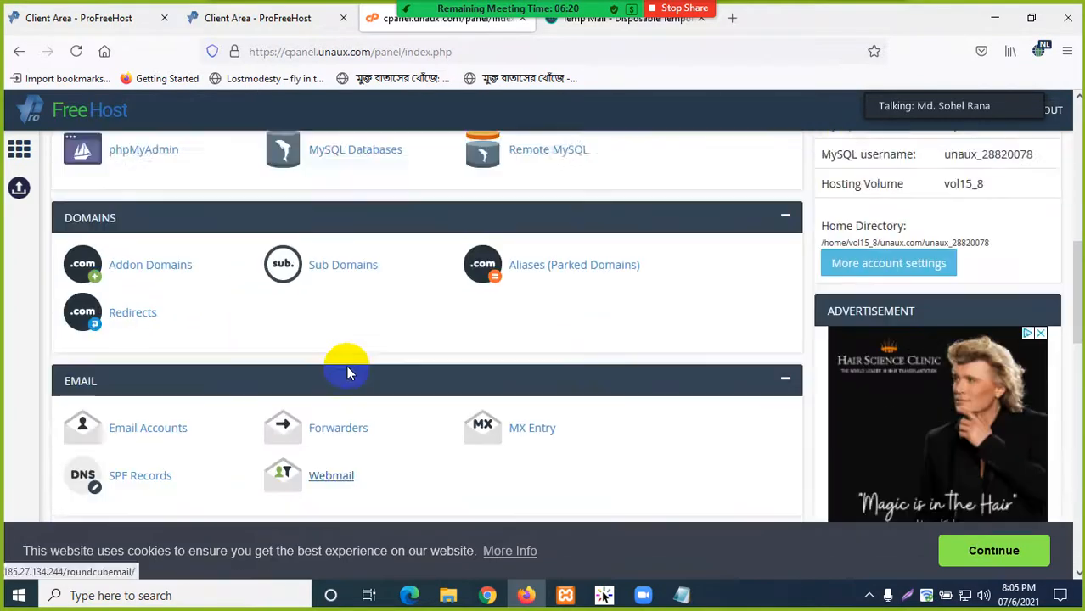
scroll(346, 365, up, 4)
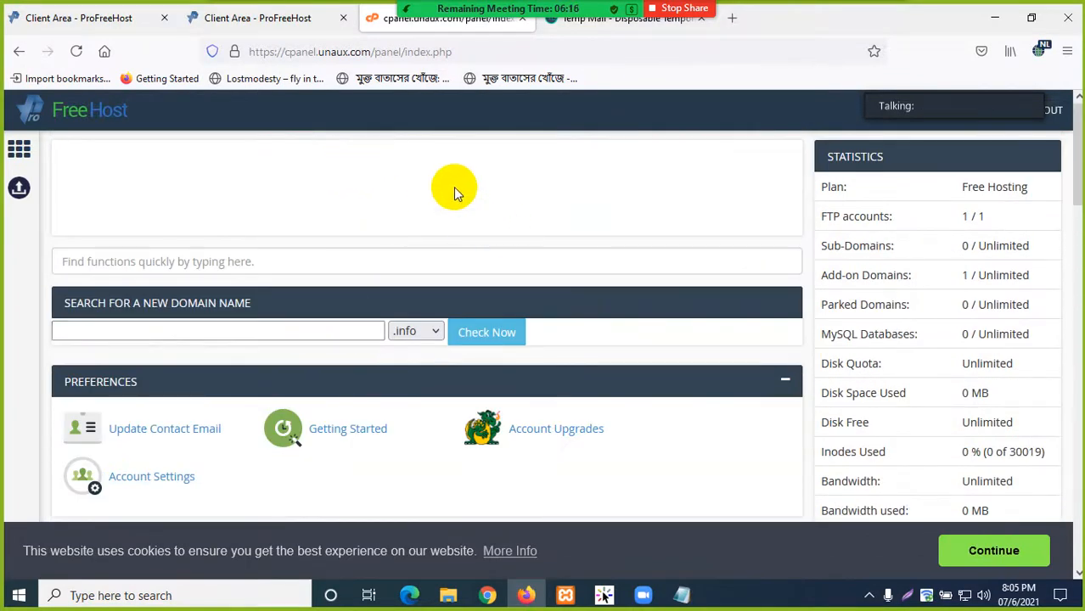
click(259, 18)
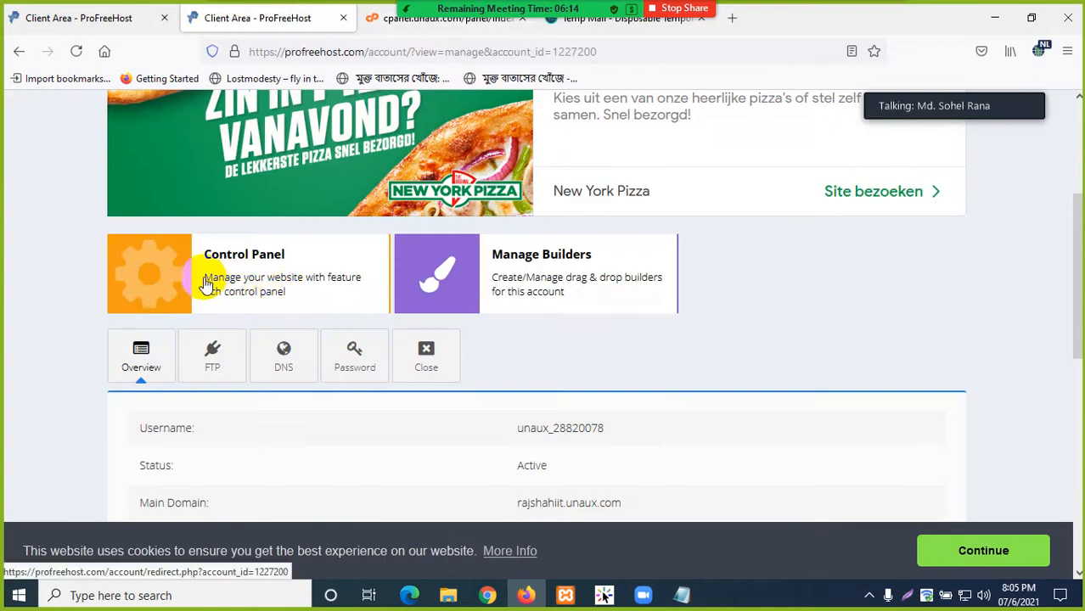
scroll(229, 331, down, 3)
drag(553, 306, 460, 298)
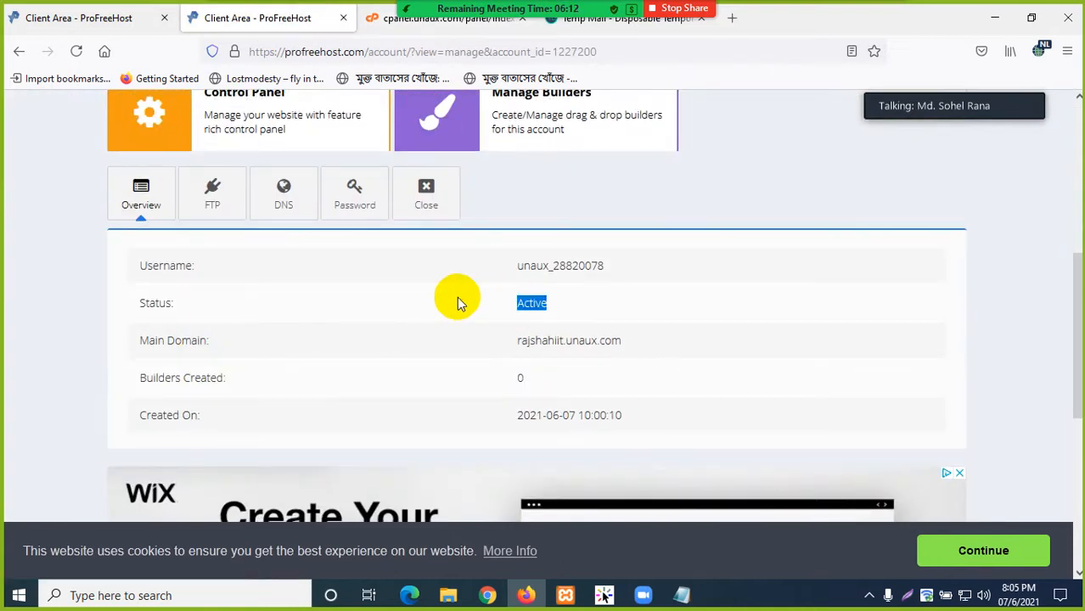
click(443, 298)
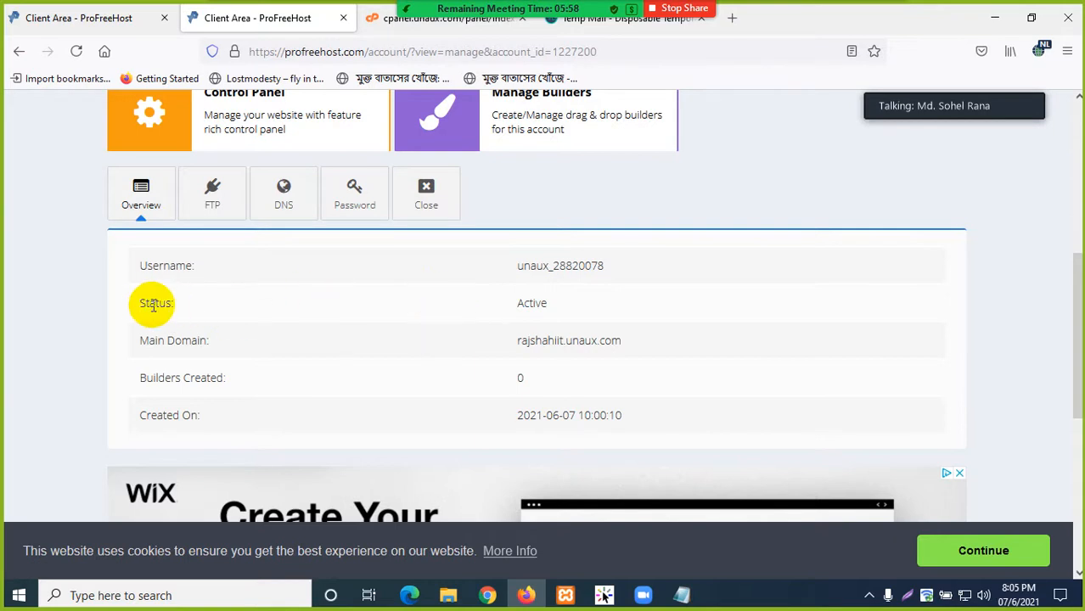
drag(149, 305, 569, 318)
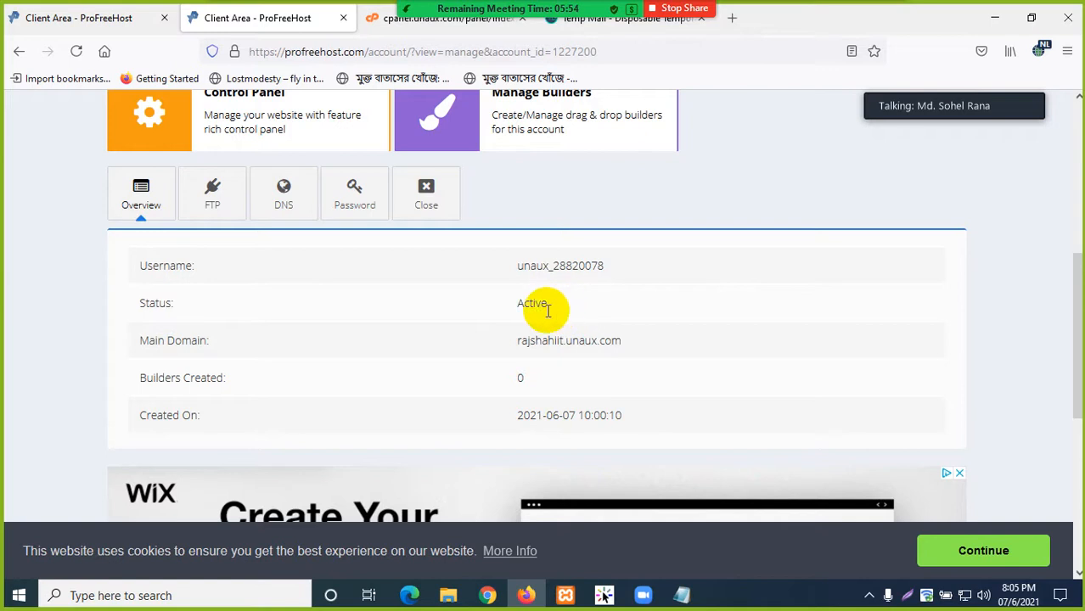
scroll(552, 316, up, 2)
drag(582, 386, 113, 376)
click(424, 407)
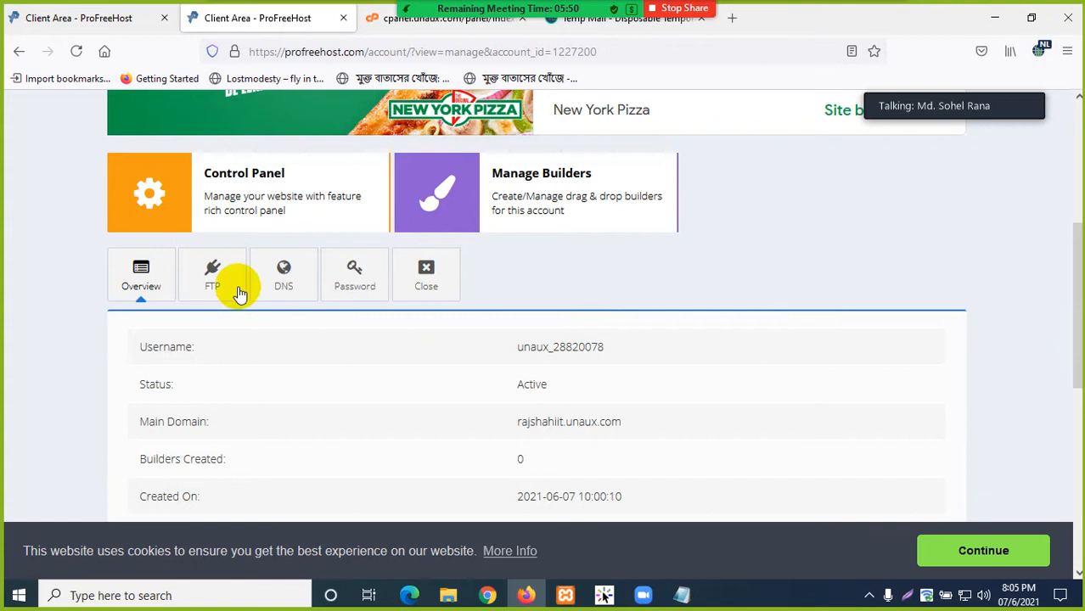
click(147, 191)
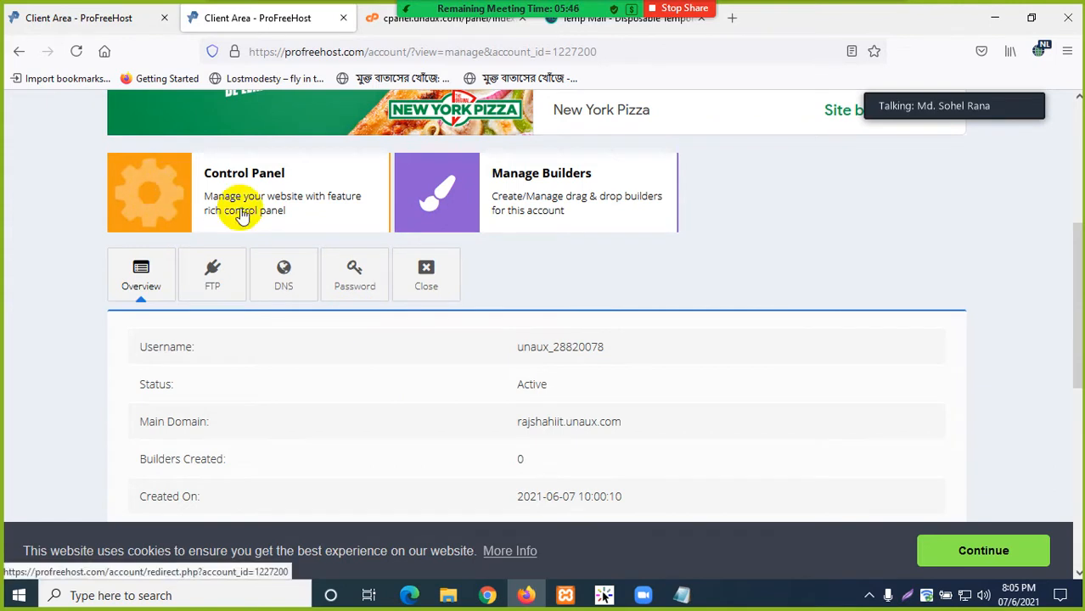
drag(560, 393, 152, 384)
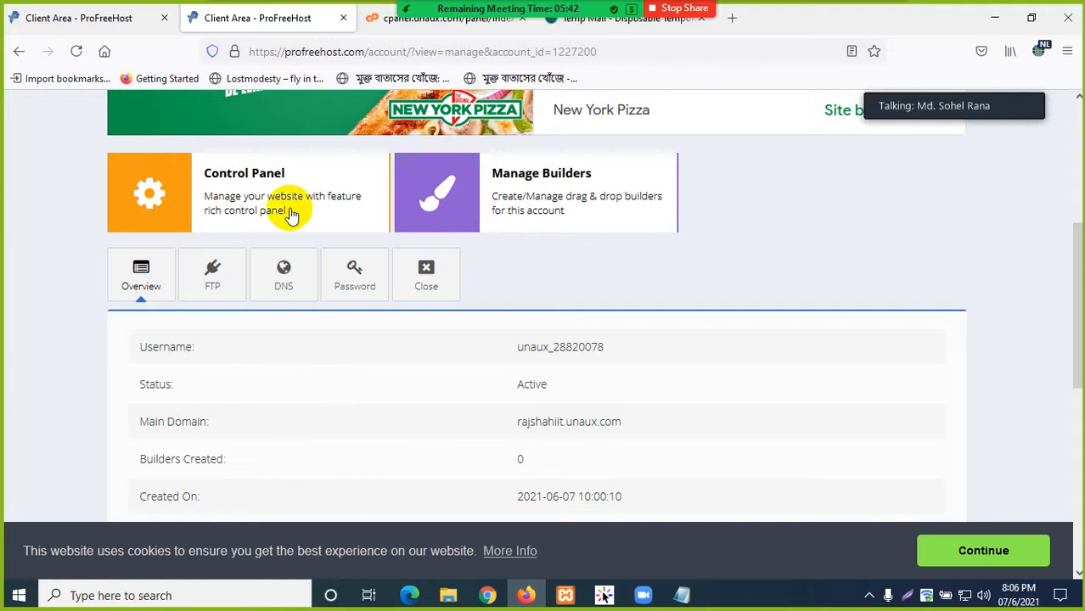
click(378, 19)
scroll(423, 413, down, 3)
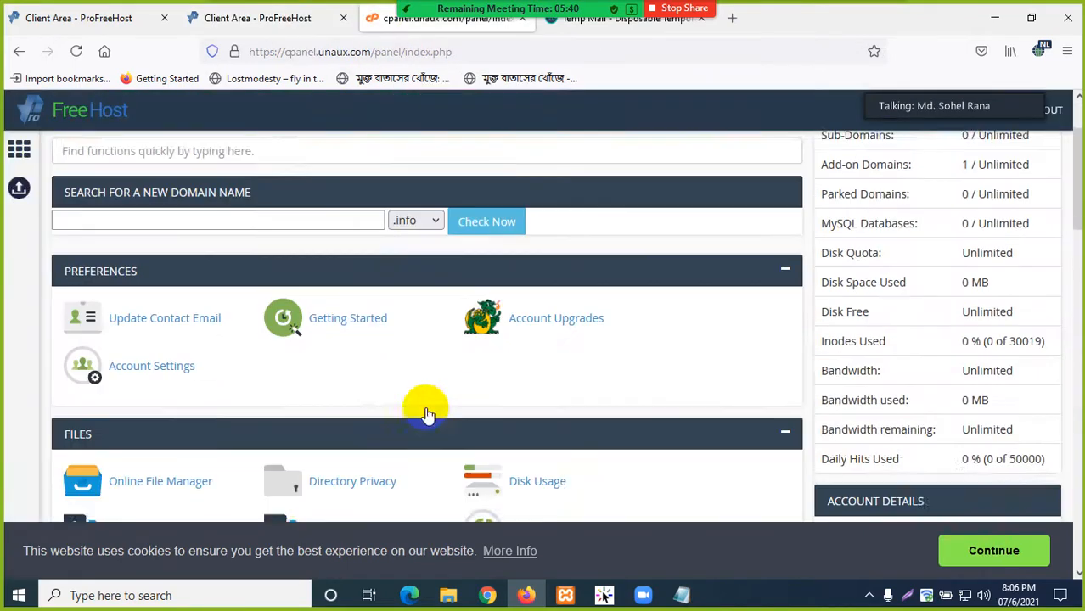
click(255, 22)
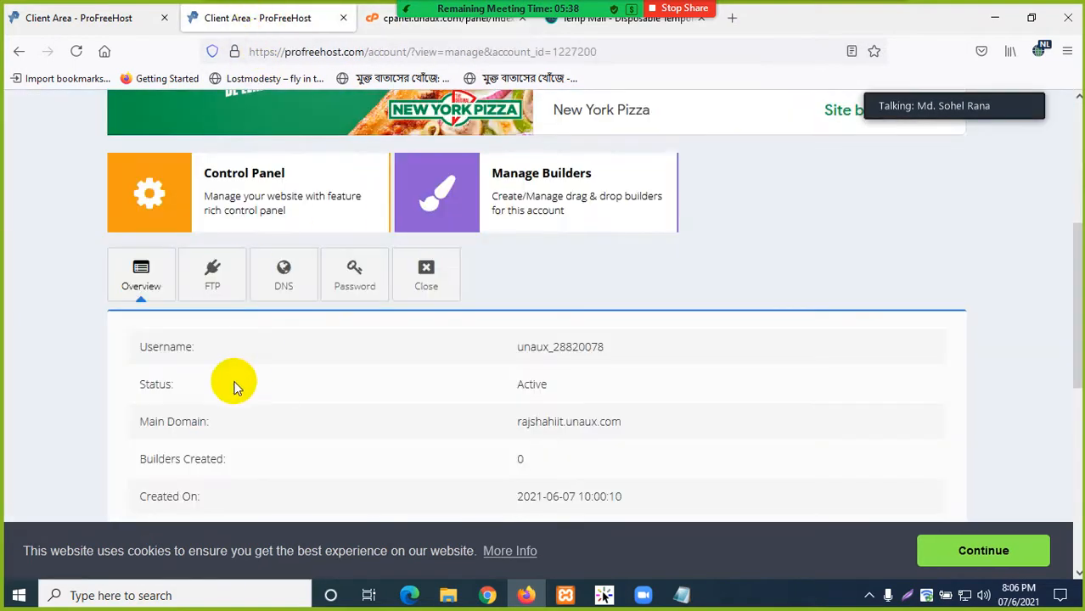
scroll(232, 380, down, 1)
drag(553, 306, 140, 306)
click(140, 306)
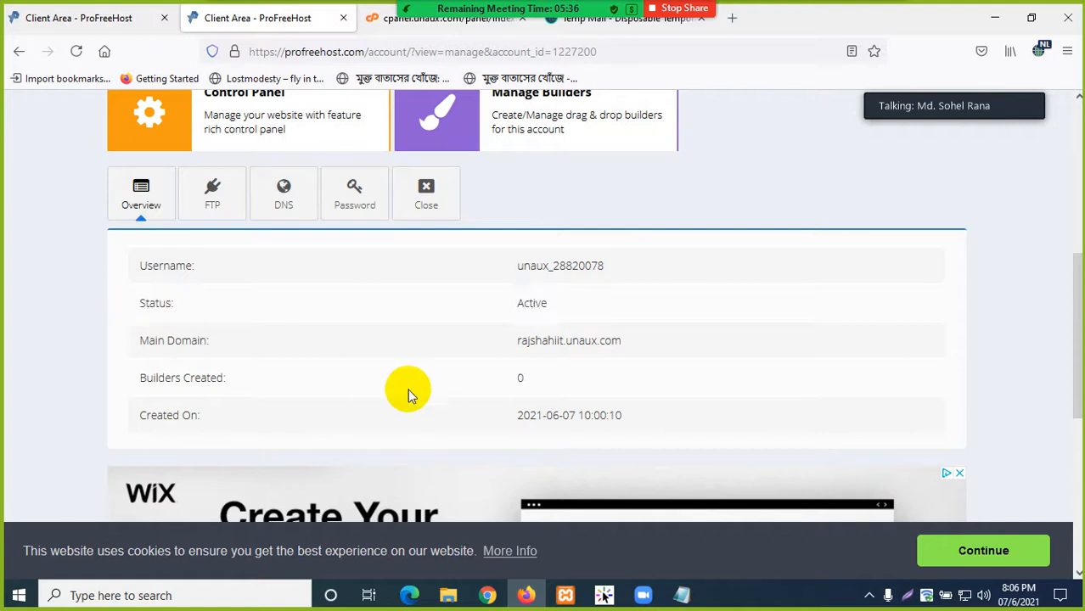
scroll(408, 389, up, 3)
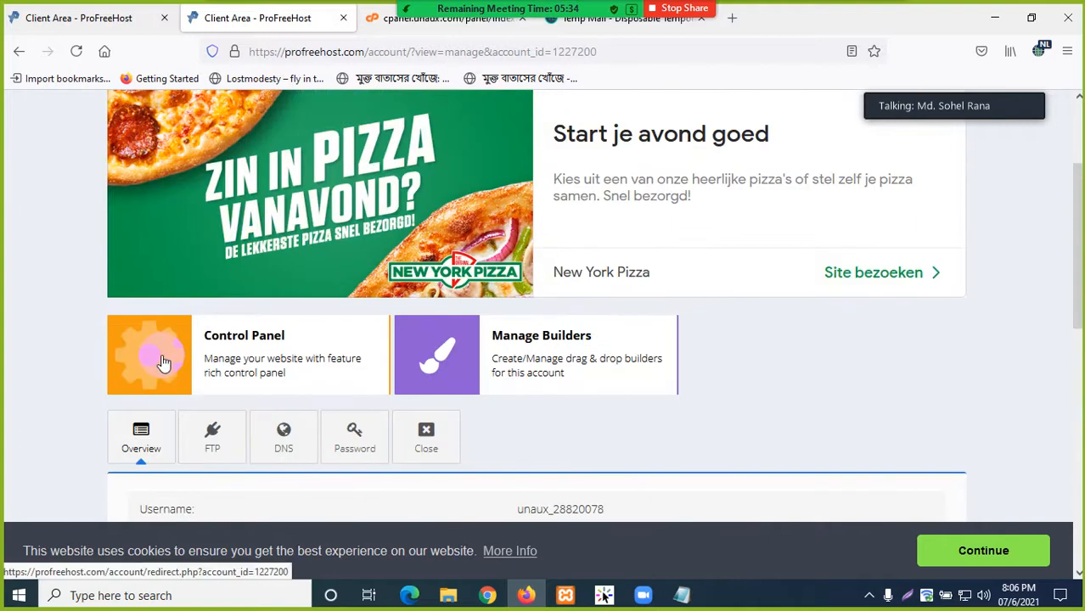
scroll(352, 431, down, 2)
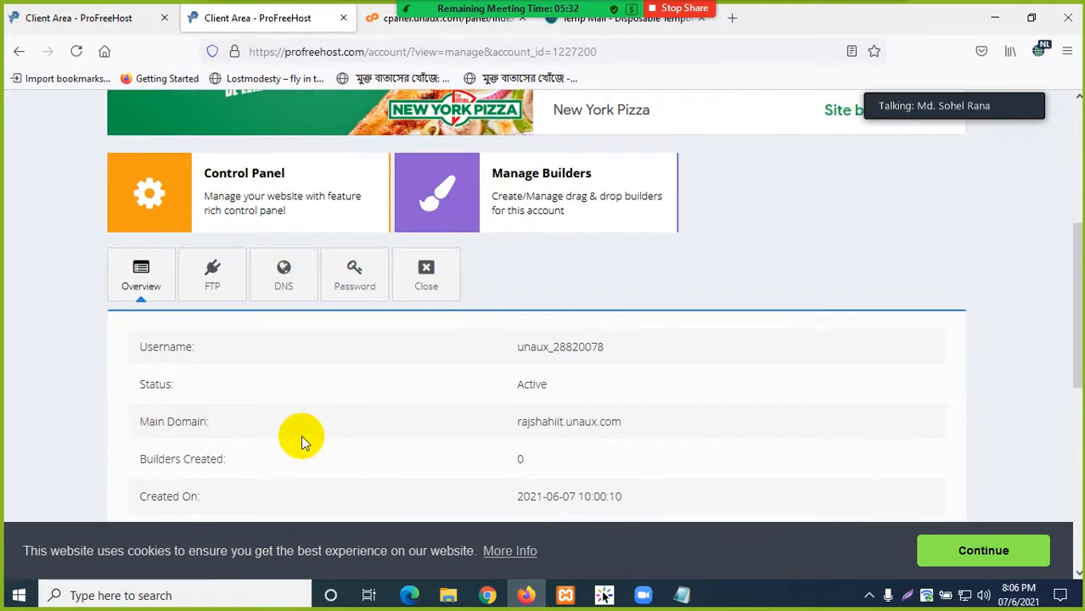
scroll(301, 436, up, 1)
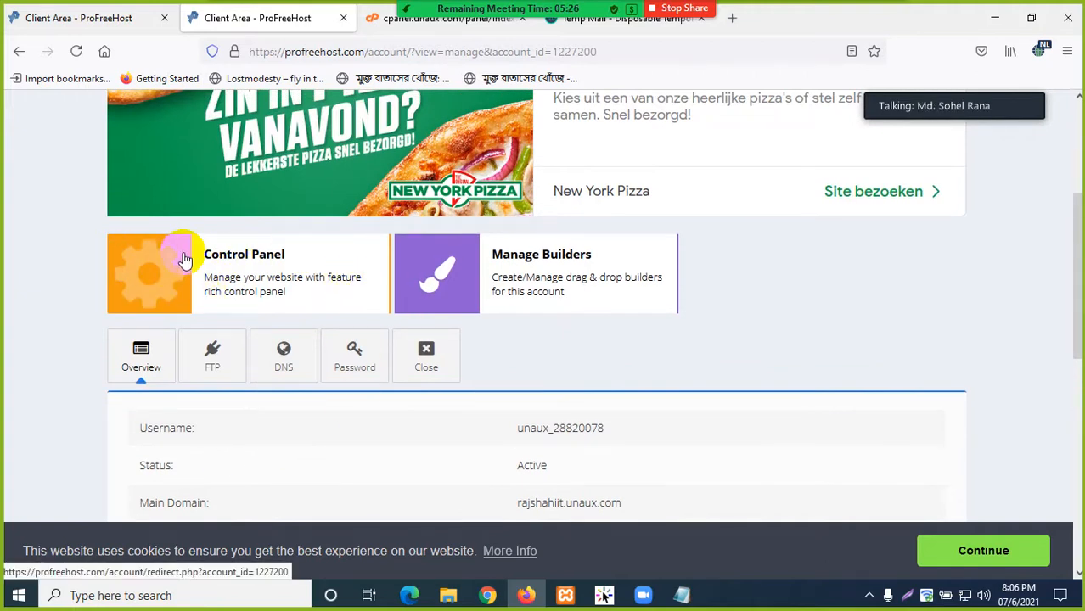
scroll(219, 450, down, 1)
scroll(218, 450, down, 2)
drag(550, 307, 126, 307)
click(343, 360)
scroll(272, 272, up, 3)
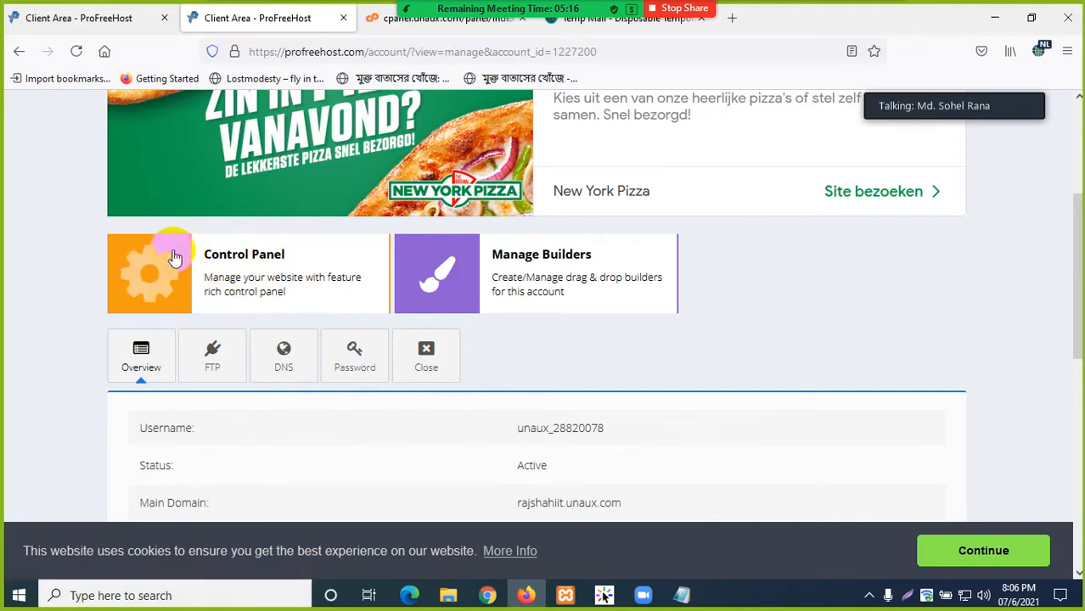
scroll(242, 416, down, 3)
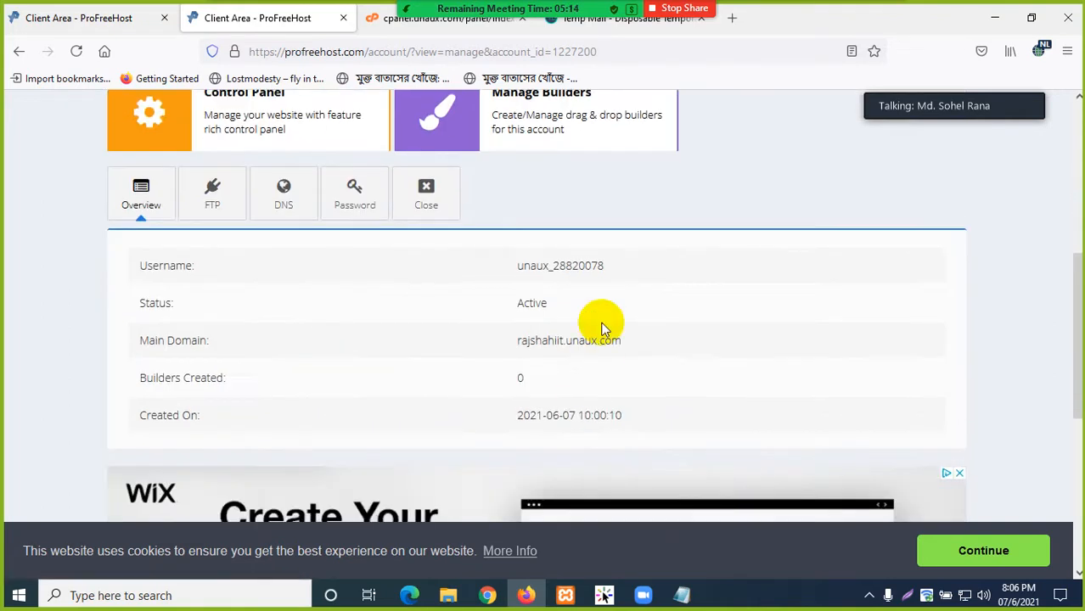
drag(579, 314, 271, 331)
click(270, 330)
scroll(270, 328, up, 3)
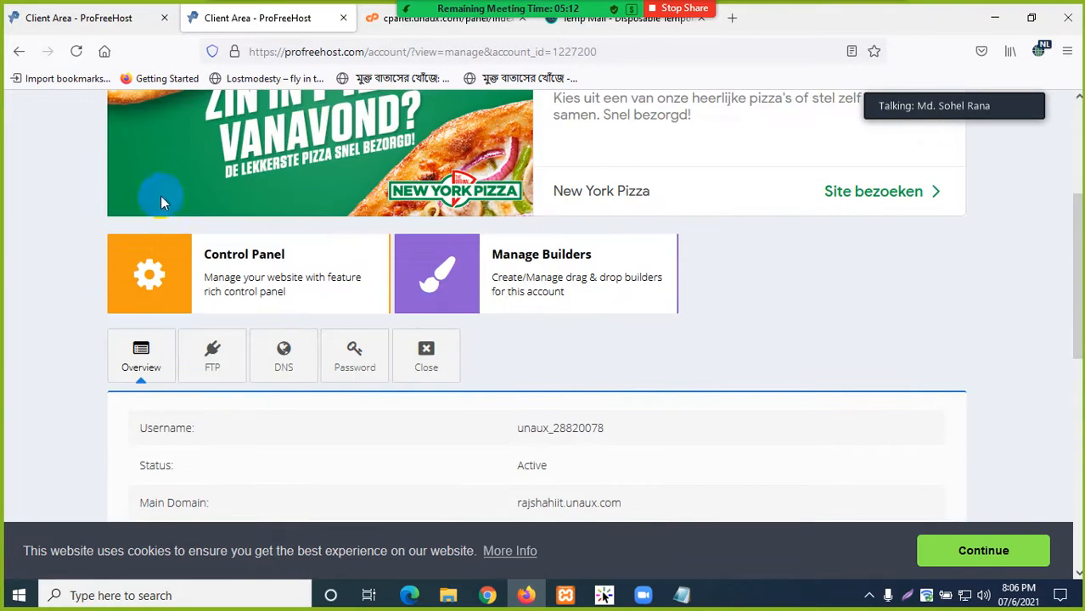
click(223, 250)
scroll(696, 295, up, 3)
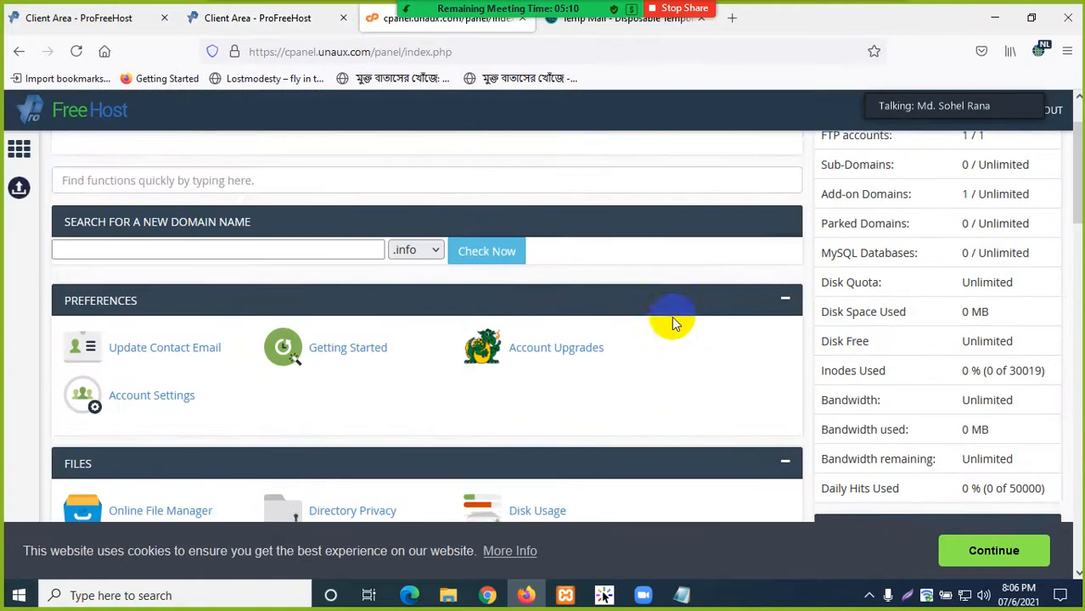
scroll(721, 305, up, 2)
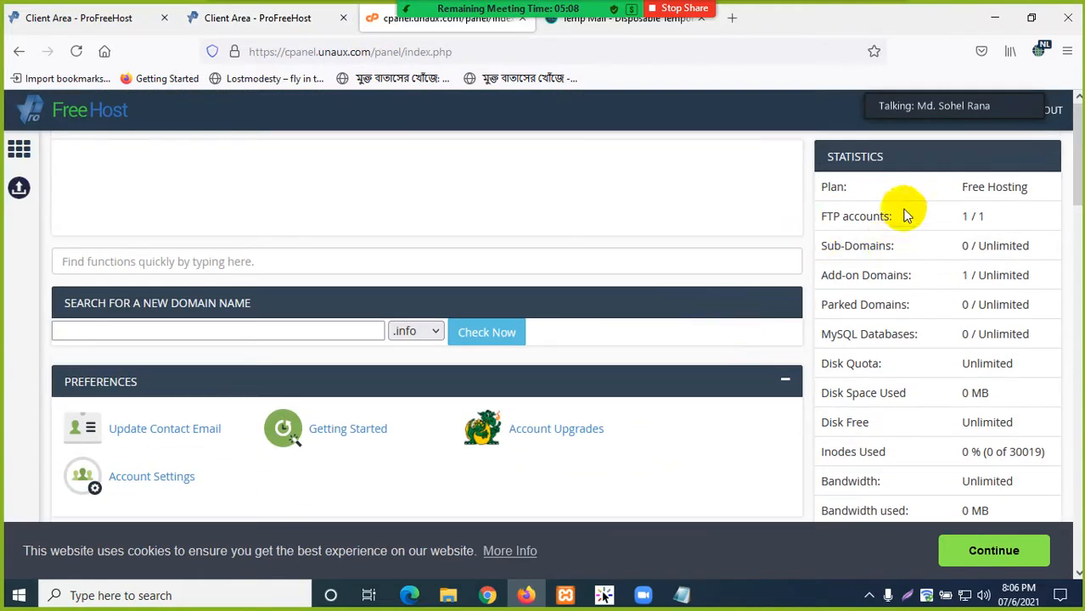
drag(1034, 189, 975, 187)
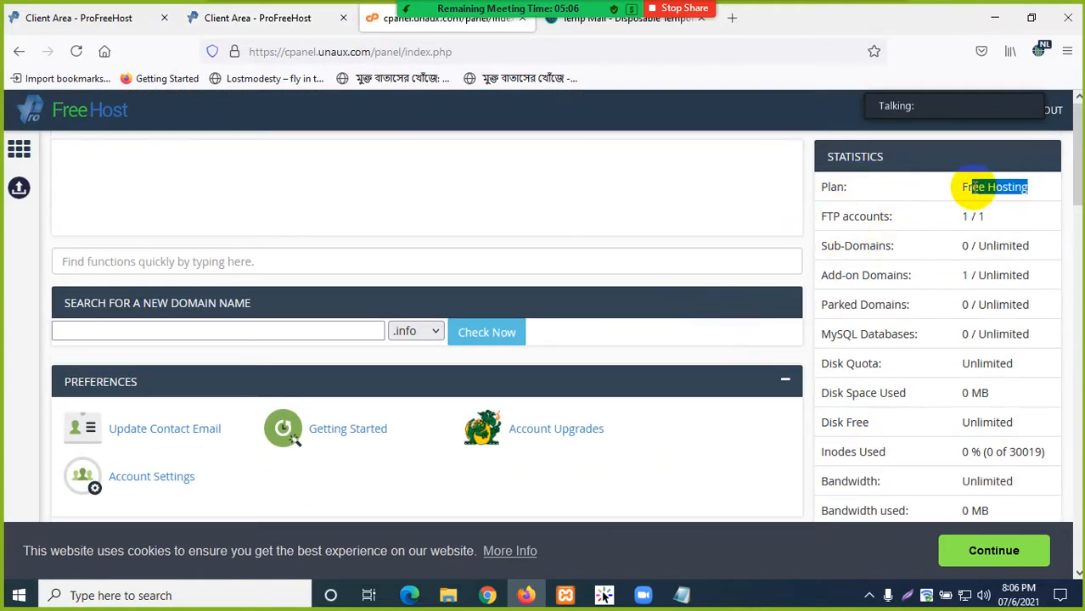
click(974, 187)
scroll(887, 233, down, 2)
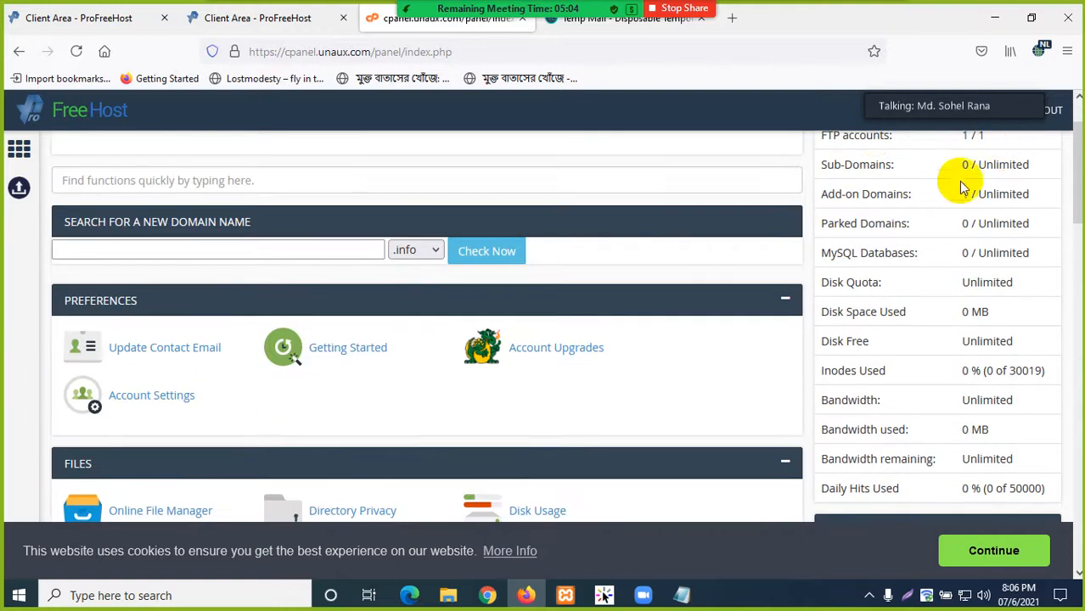
scroll(964, 195, up, 2)
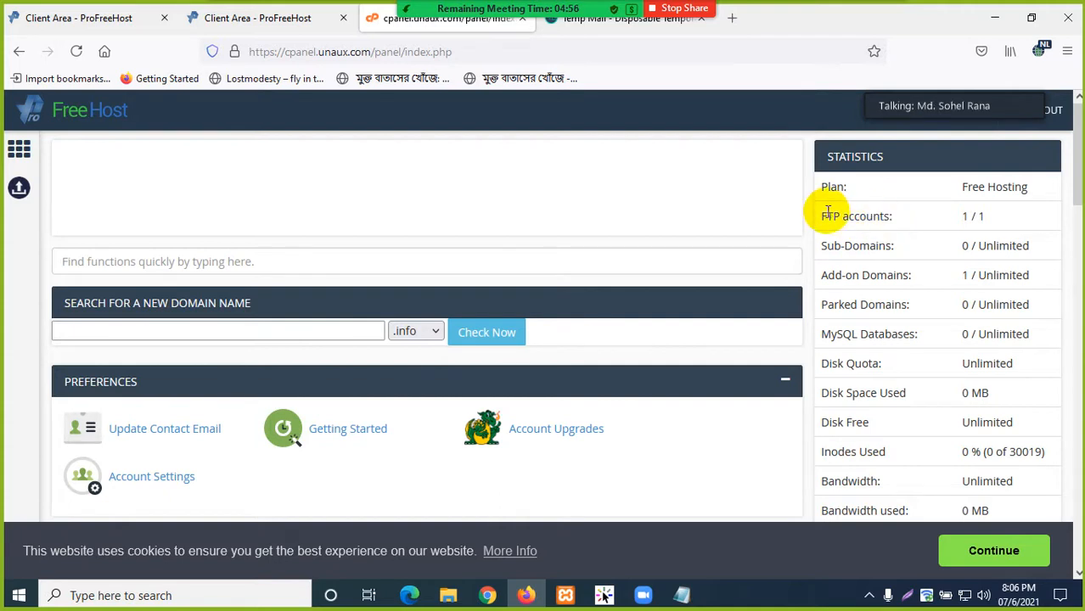
drag(826, 212, 913, 224)
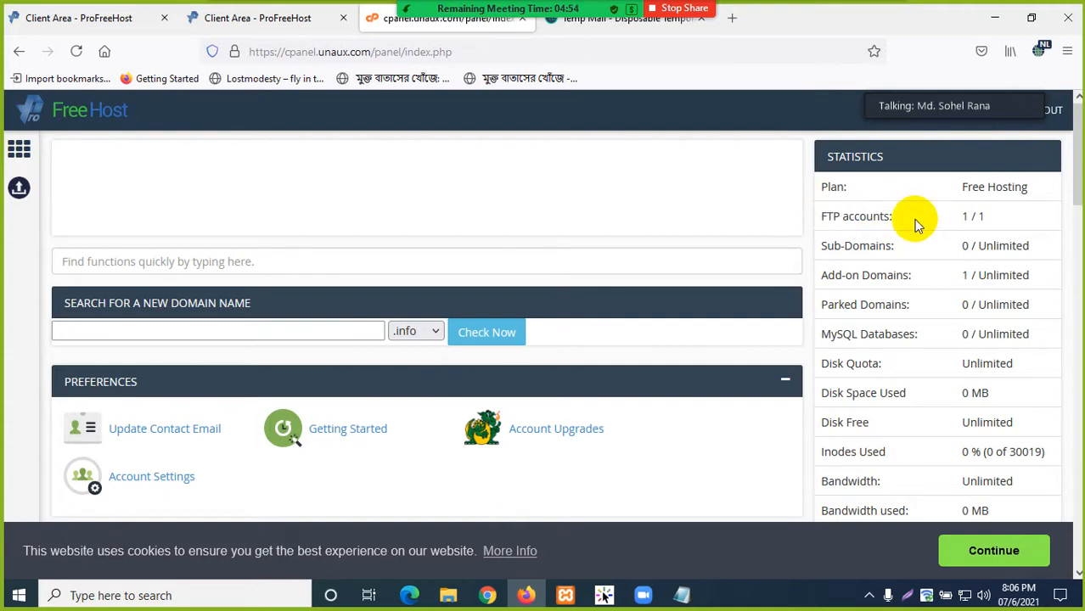
scroll(901, 245, down, 2)
scroll(894, 259, up, 2)
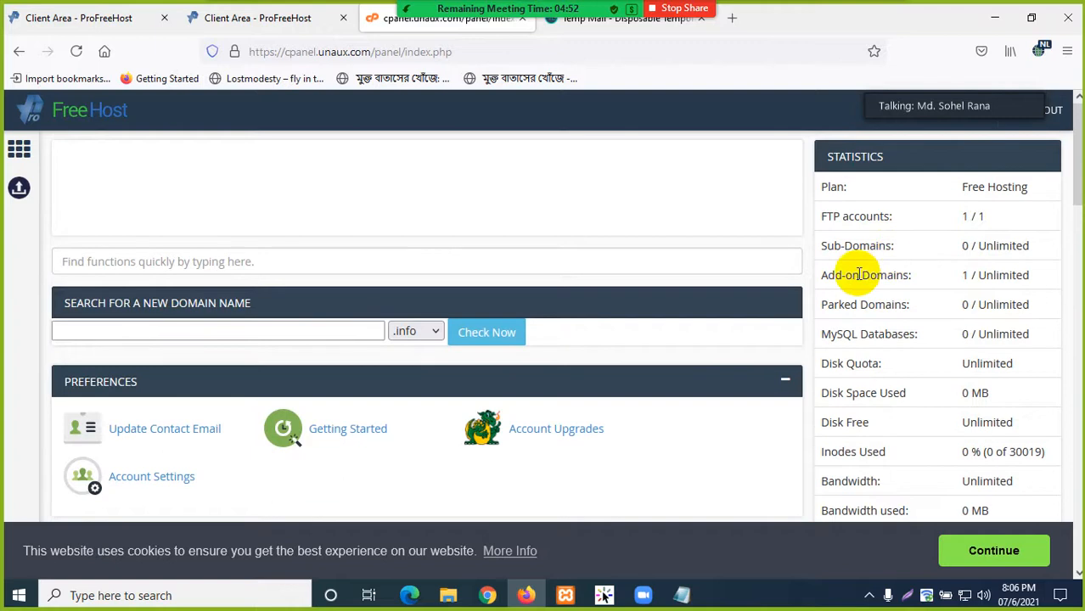
drag(819, 246, 891, 246)
click(1037, 251)
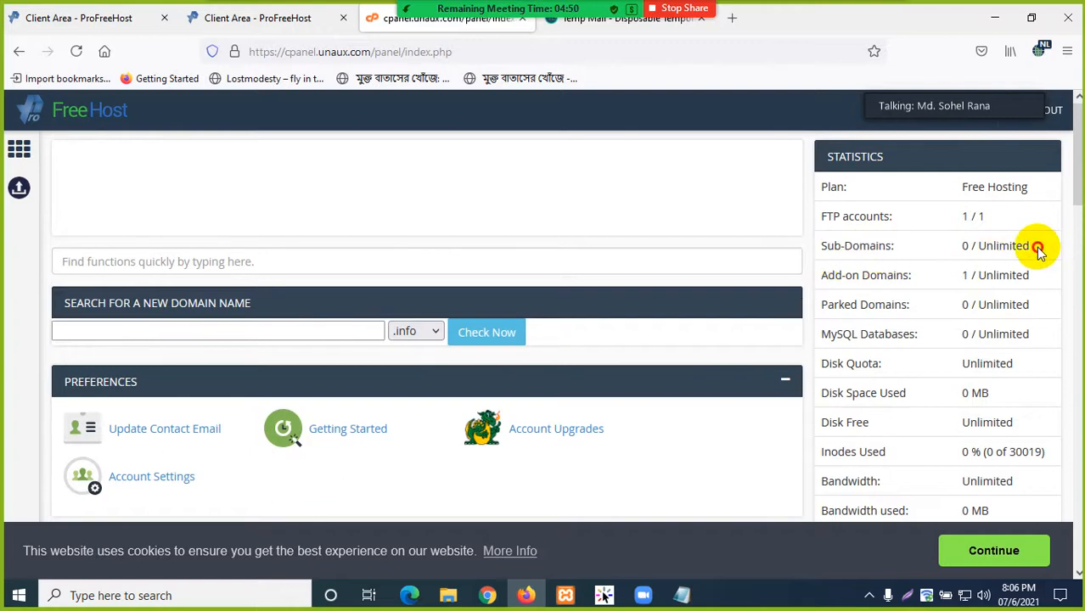
drag(1037, 251, 976, 246)
click(975, 246)
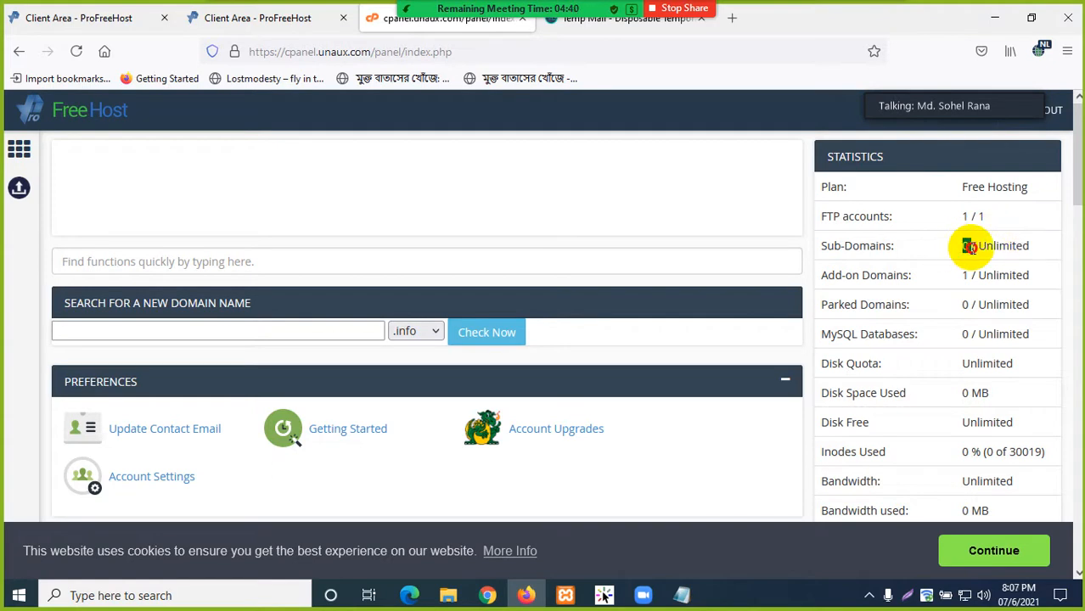
drag(1027, 244, 981, 246)
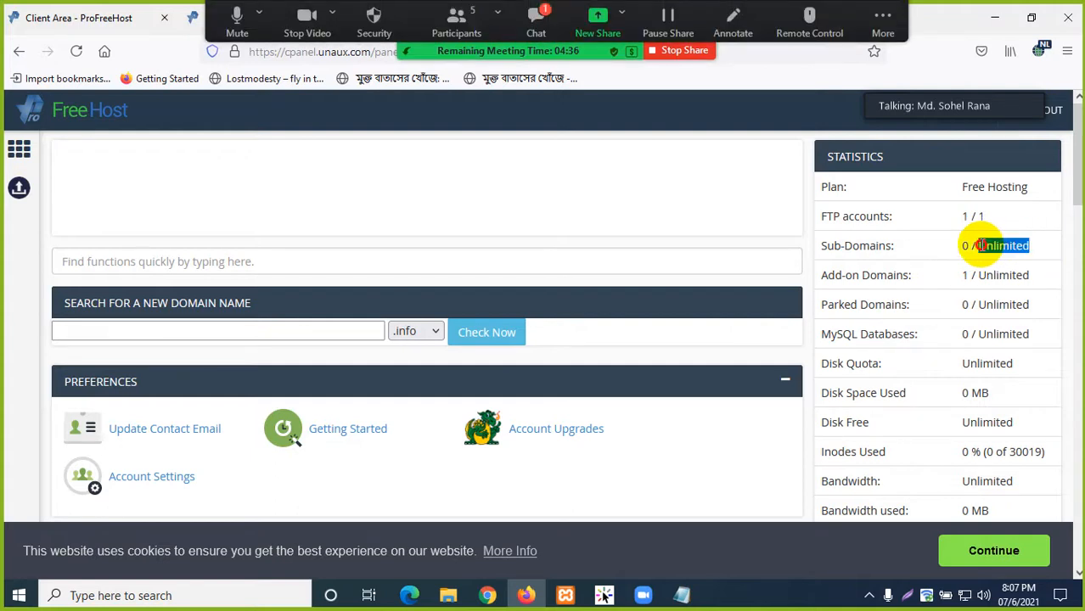
click(536, 20)
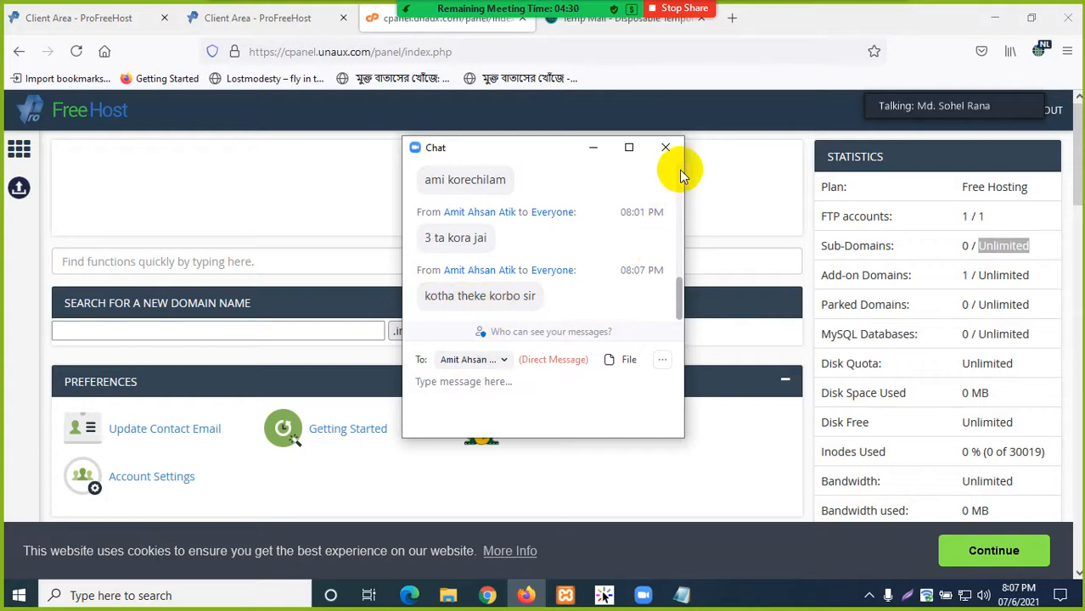
click(665, 150)
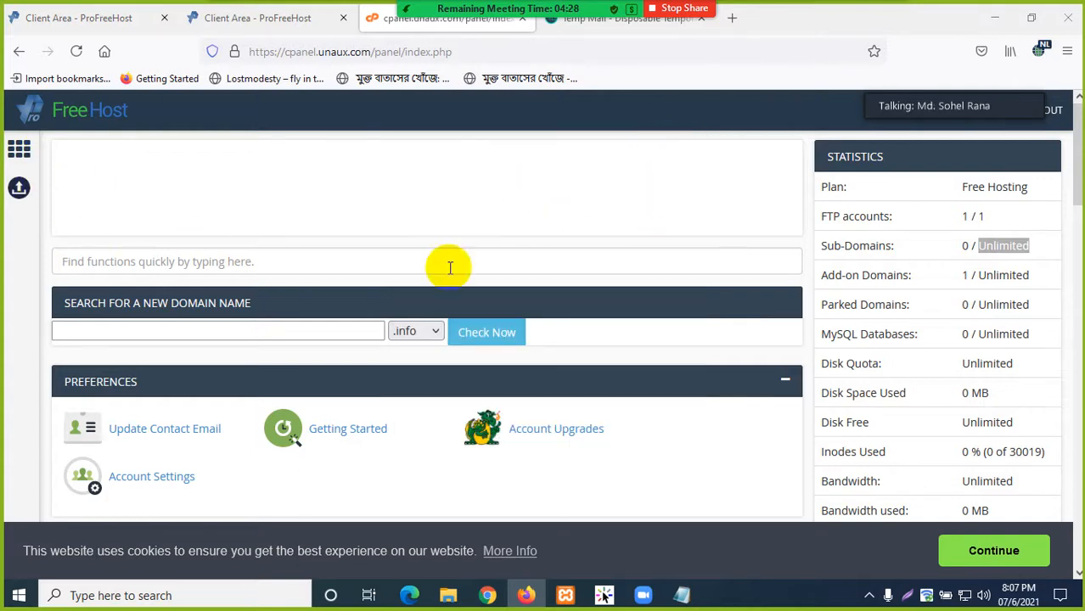
click(1012, 254)
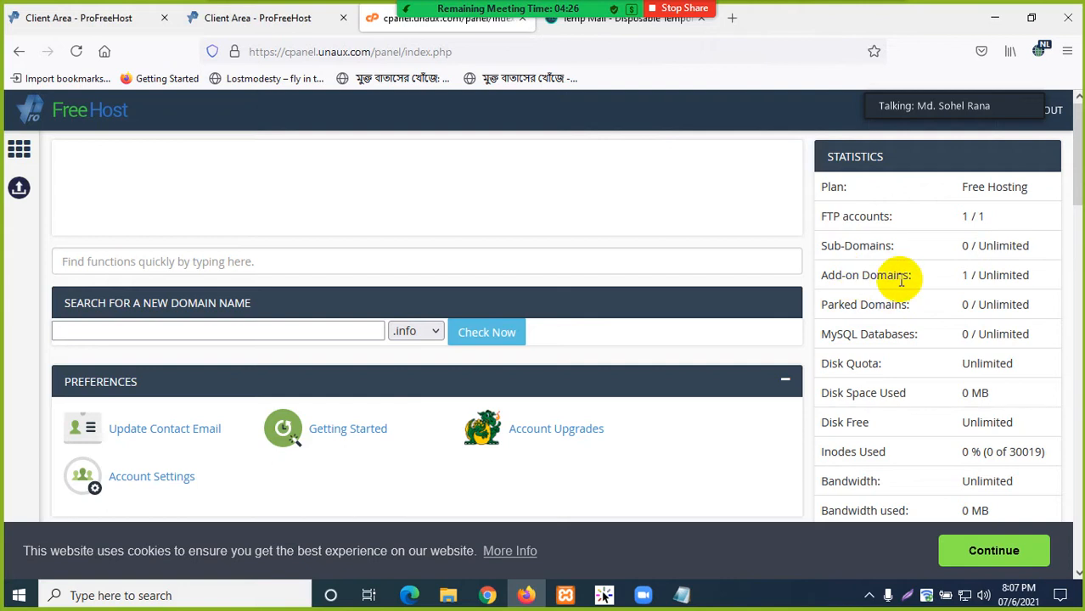
drag(1031, 278, 961, 274)
click(923, 284)
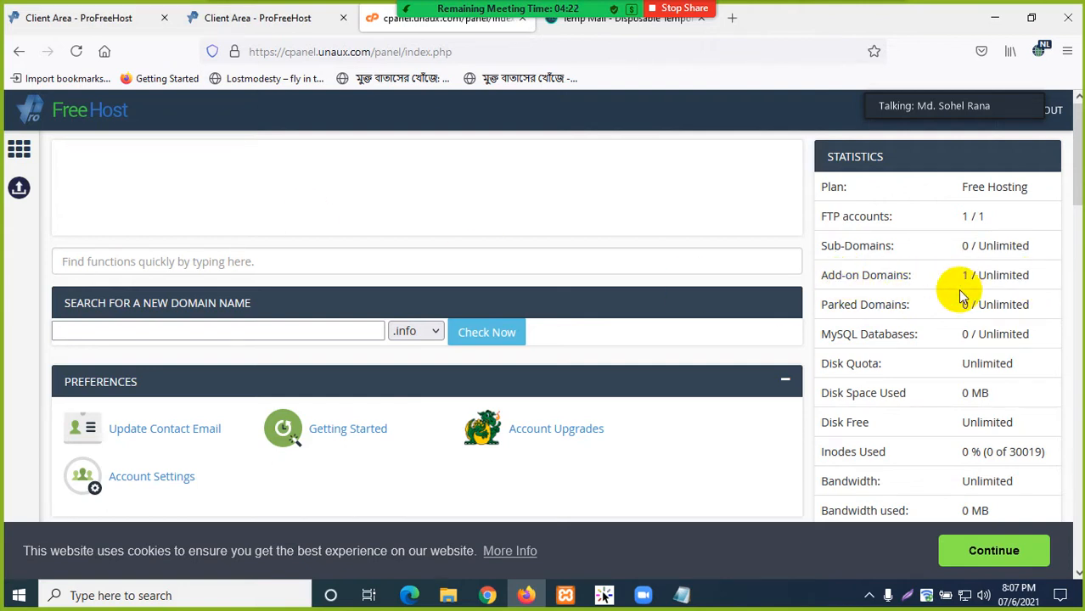
mouse_move(961, 275)
mouse_down()
mouse_move(1028, 275)
mouse_move(940, 273)
mouse_up()
click(1026, 282)
click(874, 280)
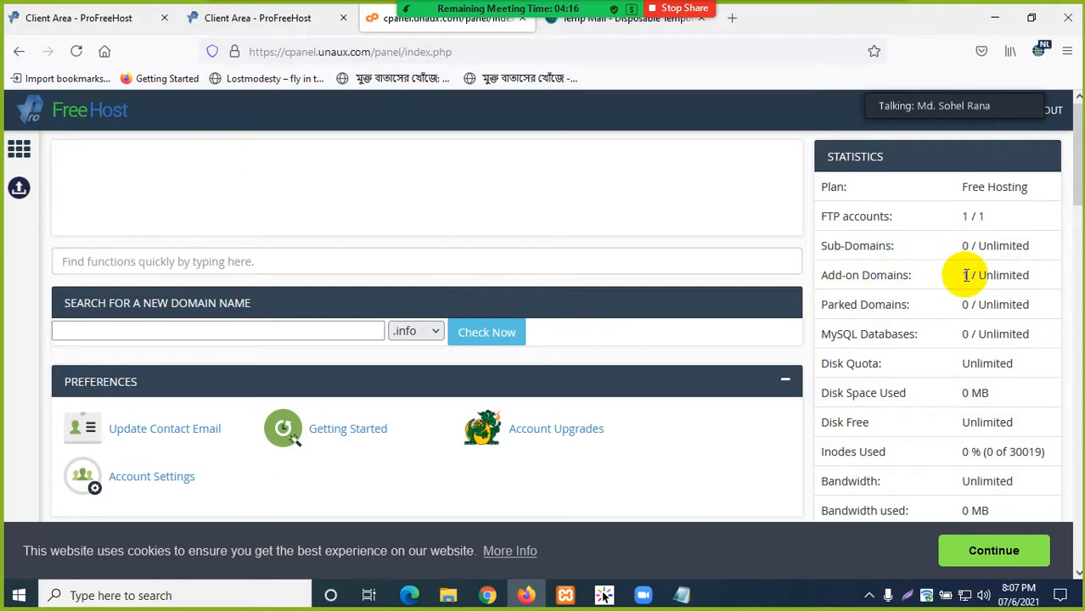
drag(968, 299, 1025, 301)
click(1002, 307)
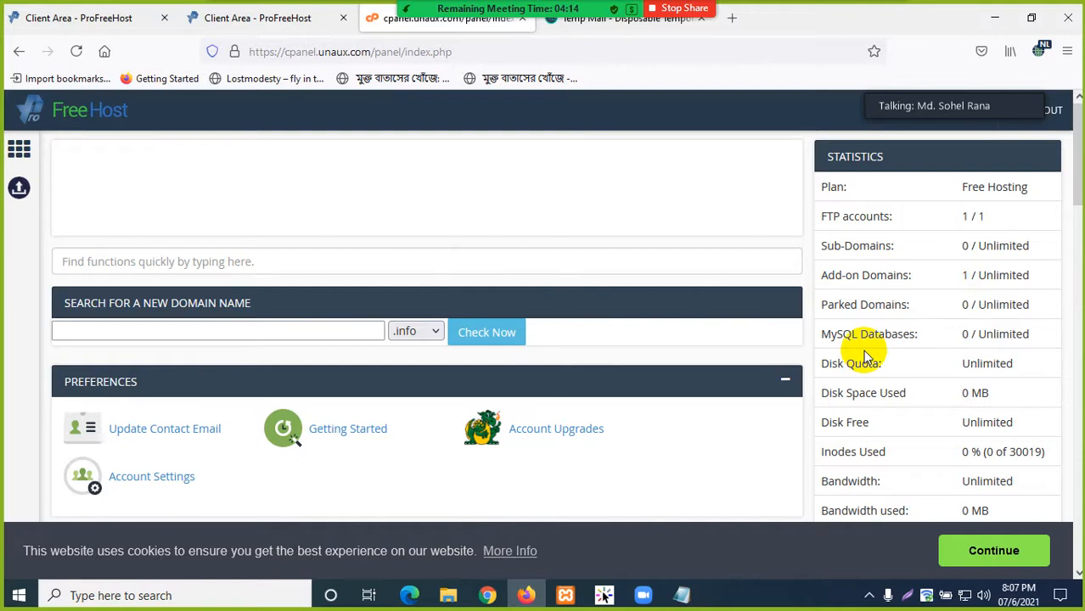
scroll(860, 357, down, 2)
- Highlight the MySQL Databases count and the Disk Quota value in the statistics
drag(963, 260, 1030, 257)
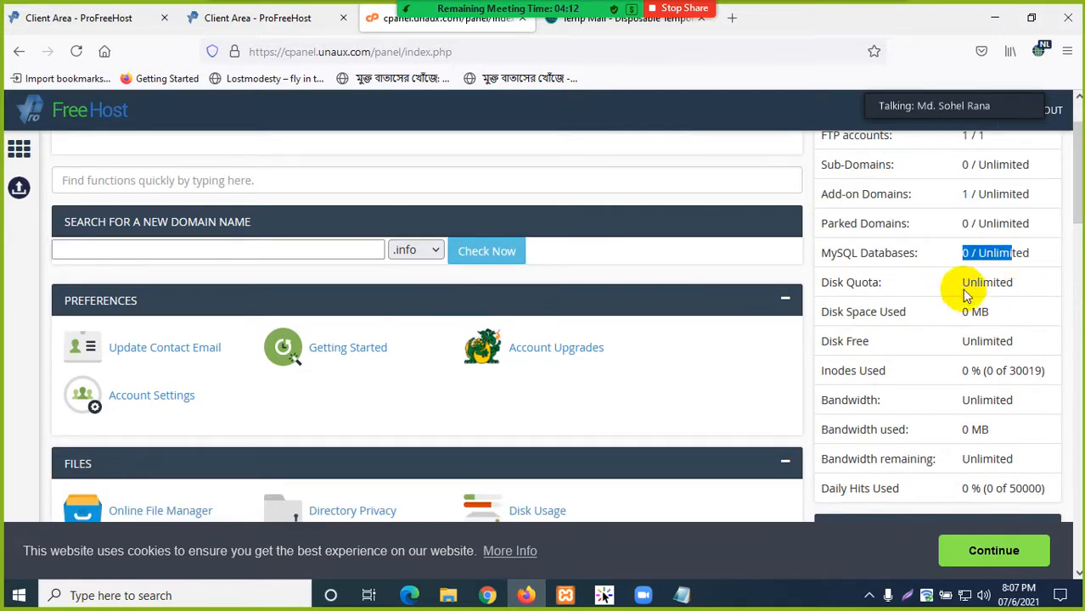
click(940, 296)
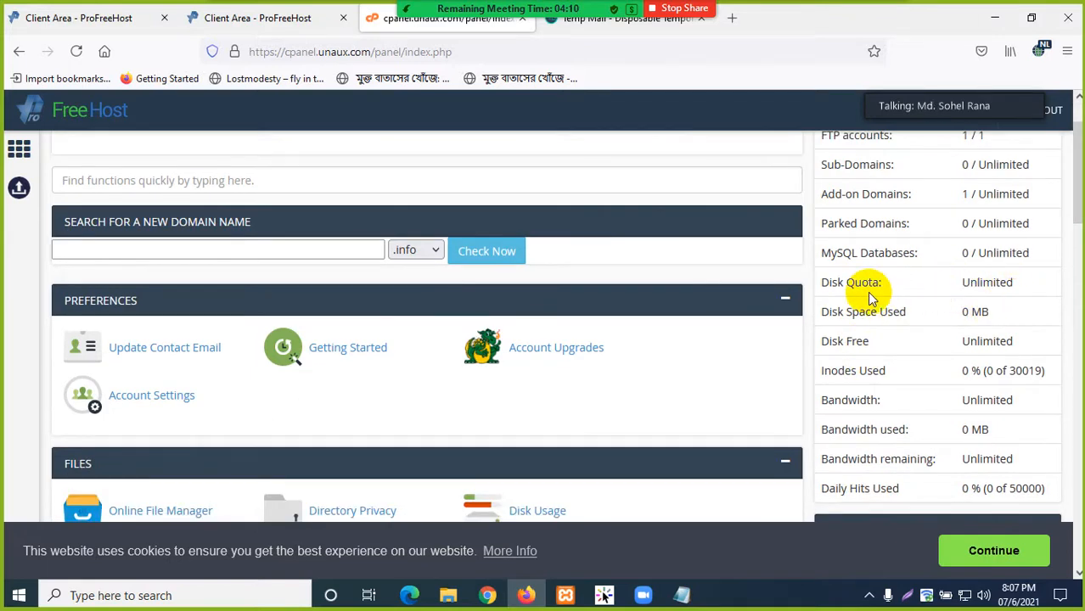
drag(1019, 282, 931, 288)
click(896, 303)
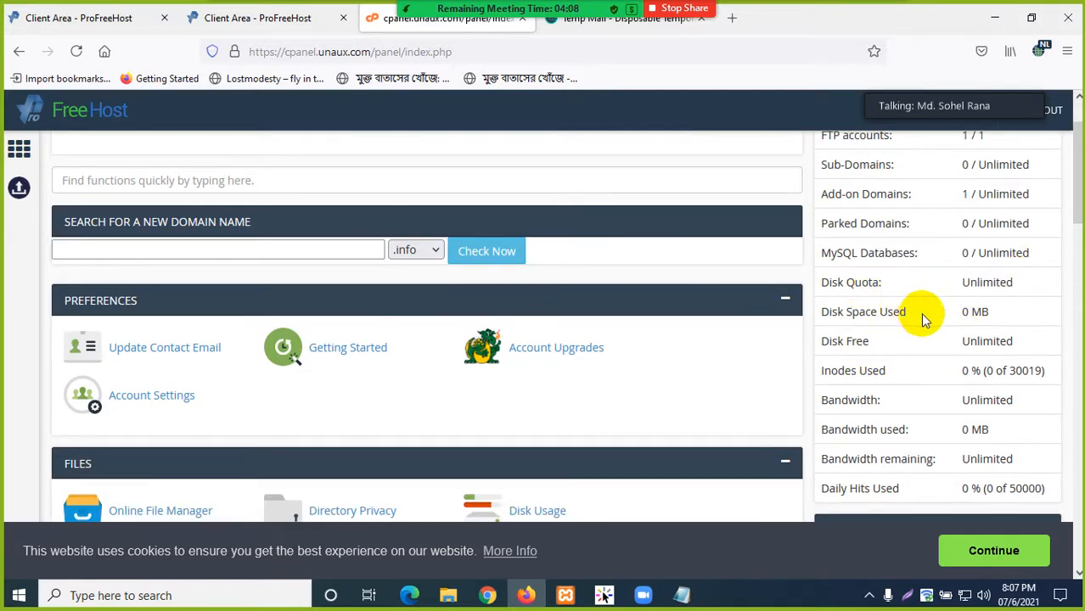
- Highlight the Disk Space Used, Disk Free and Bandwidth rows, then scroll to Account Details
scroll(926, 315, down, 2)
drag(983, 230, 939, 238)
click(916, 238)
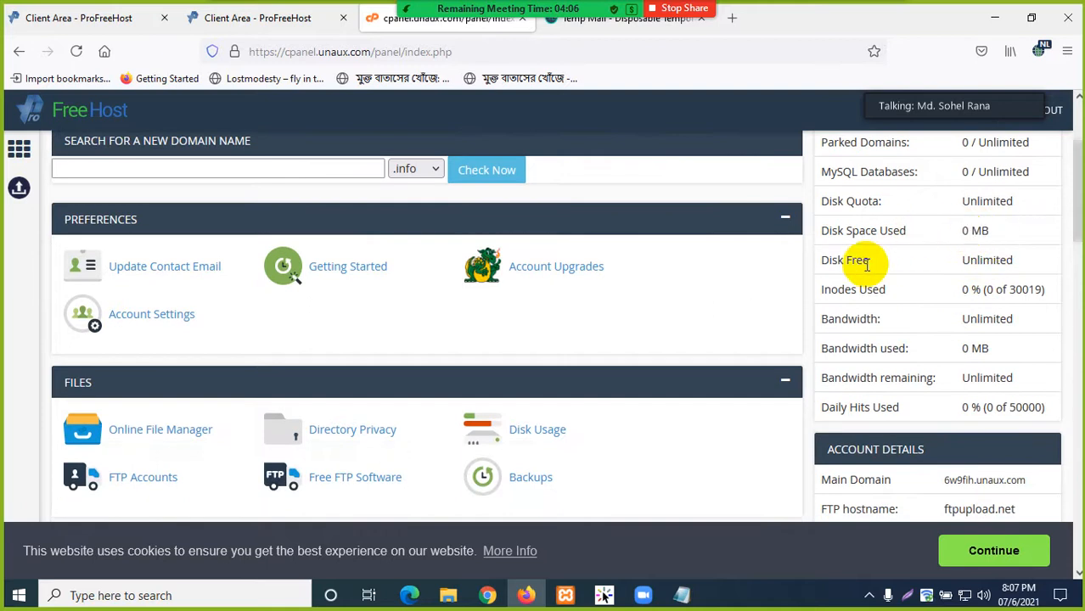
drag(1028, 264, 834, 276)
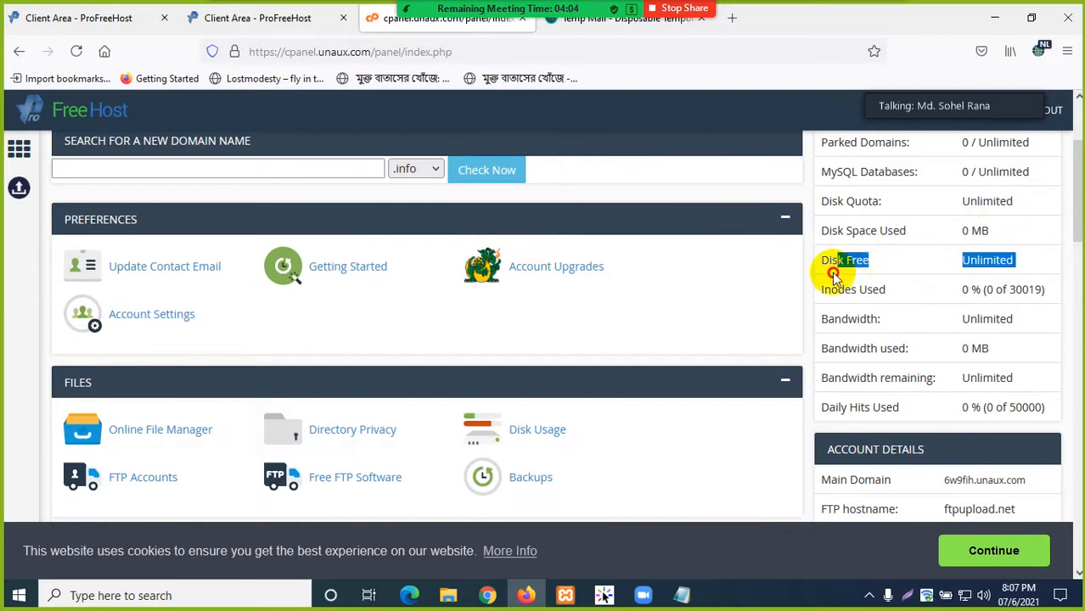
click(891, 298)
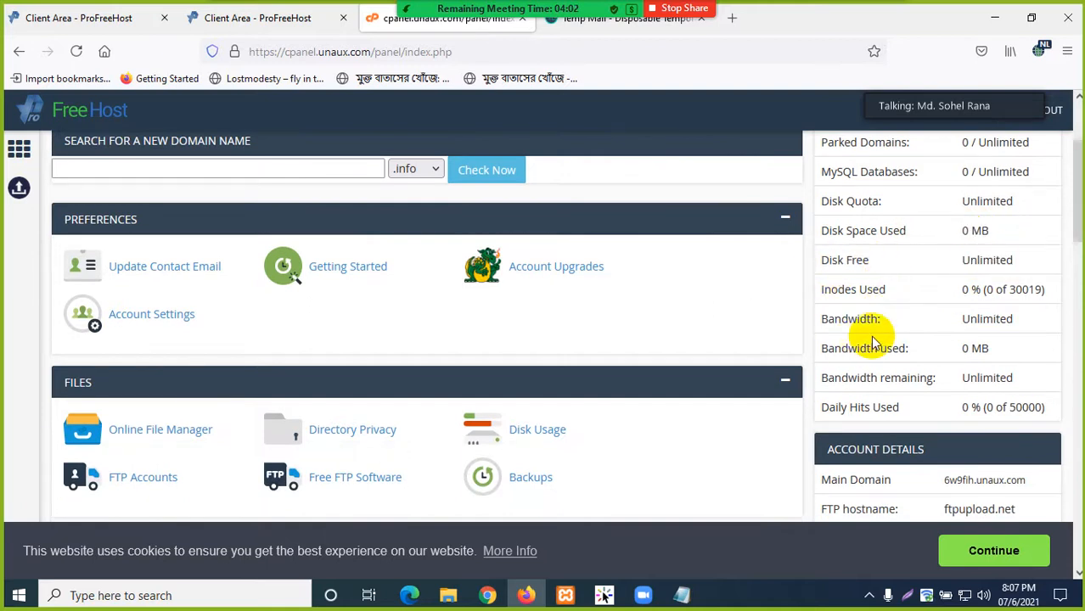
drag(1022, 323, 829, 319)
click(887, 333)
scroll(892, 339, down, 3)
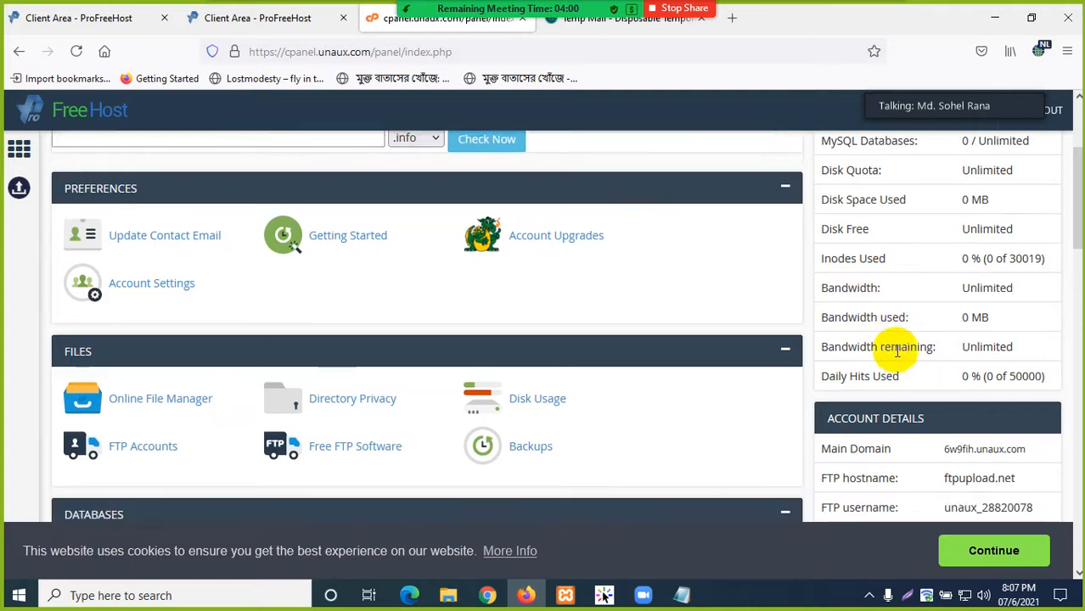
scroll(896, 340, down, 2)
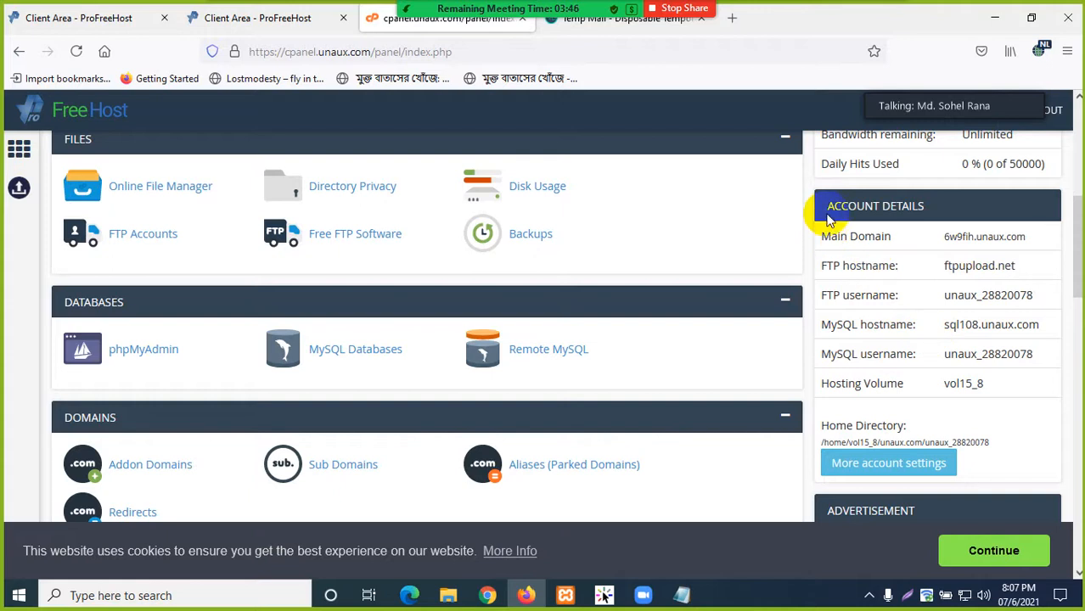
- Copy the Account Details block, from FTP hostname down to Hosting Volume
drag(831, 205, 1016, 382)
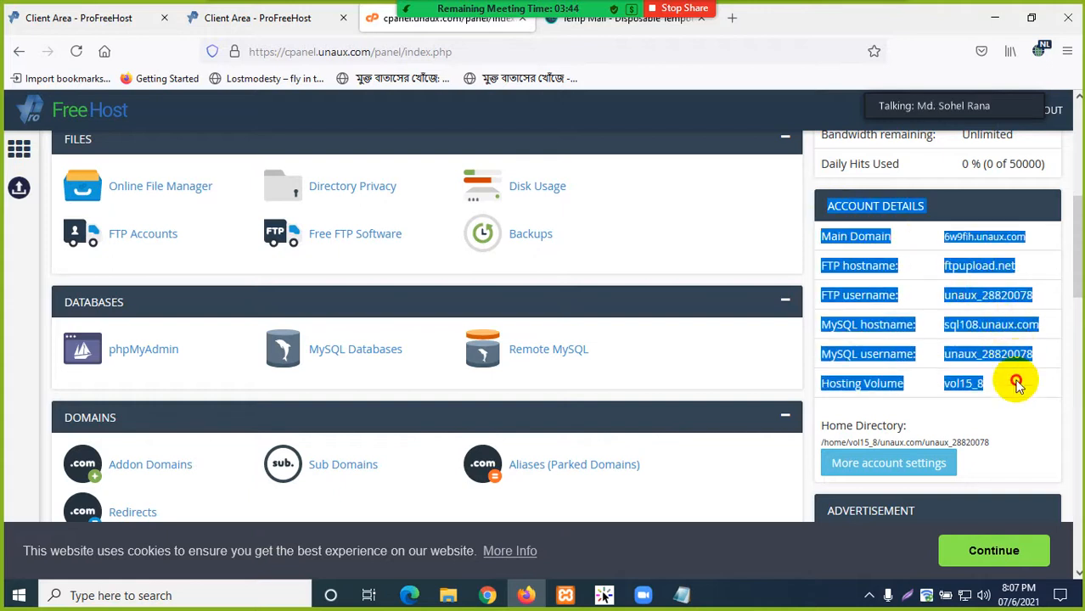
right_click(871, 206)
click(893, 225)
click(922, 249)
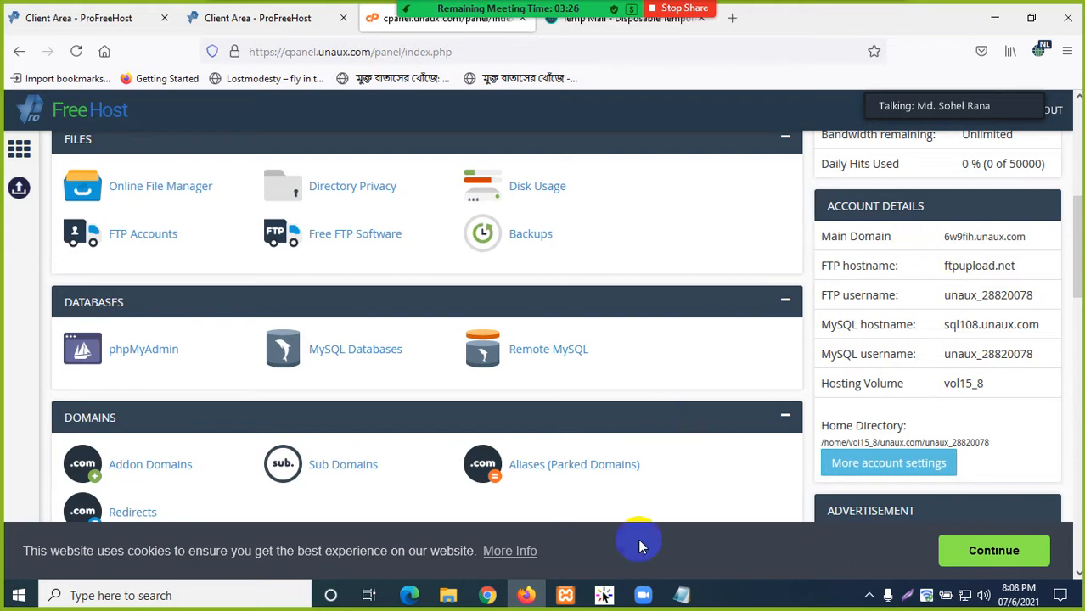
- Check the existing account info note in Notepad, then minimize it and Firefox
click(684, 598)
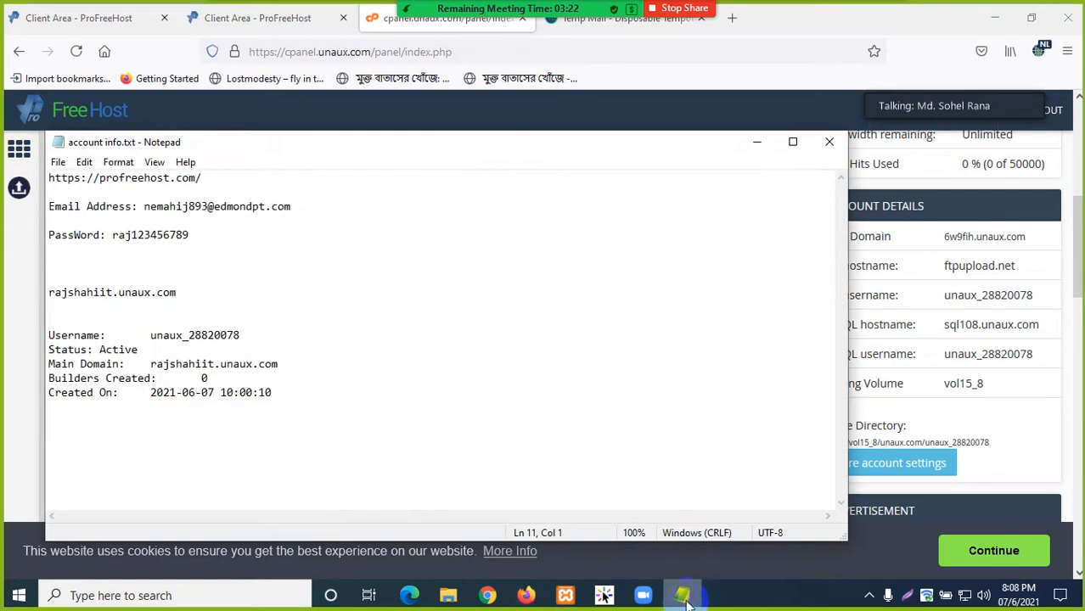
click(757, 142)
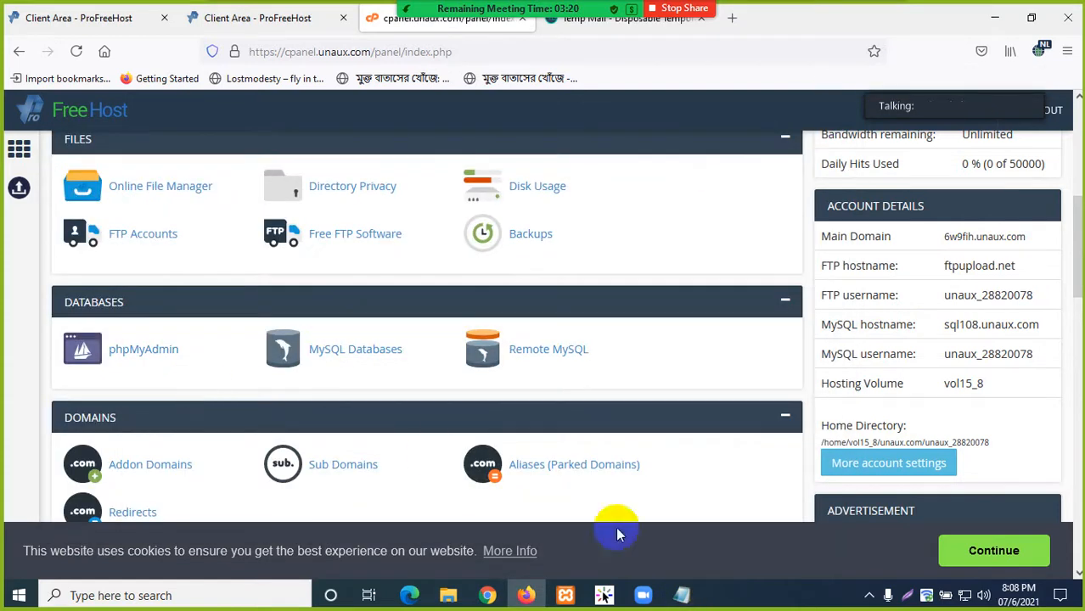
click(994, 17)
- Create a new text document named info.txt in the Free Hosting Service folder
click(304, 332)
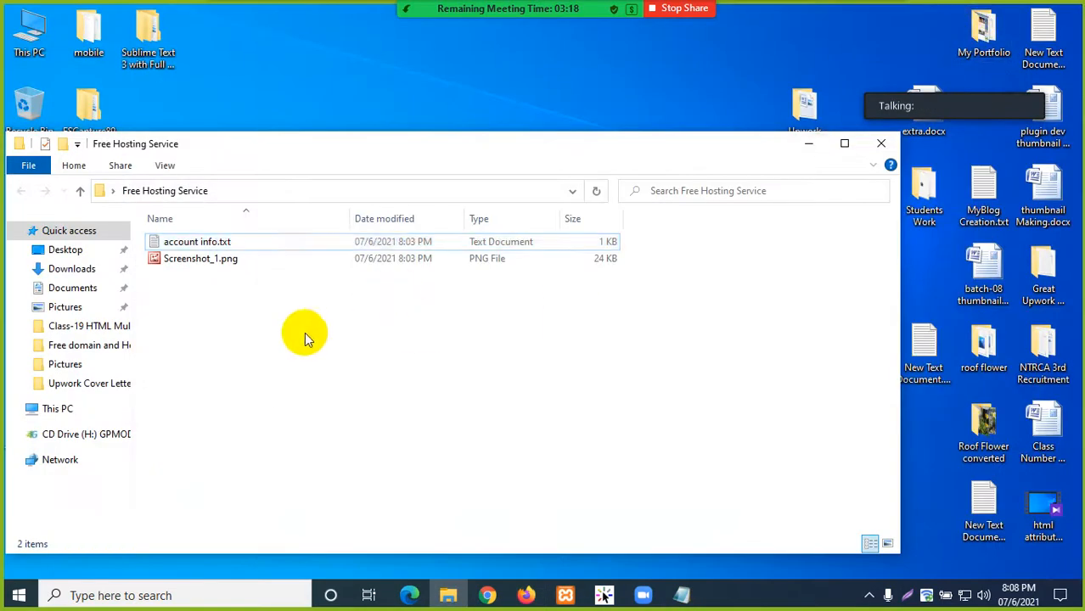
right_click(252, 320)
click(291, 282)
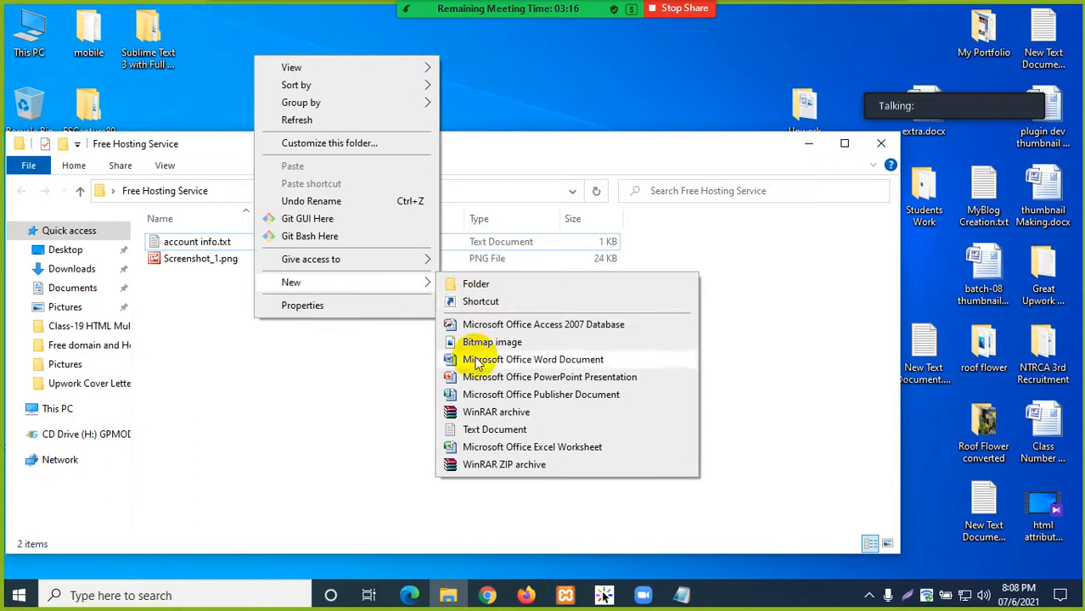
click(490, 431)
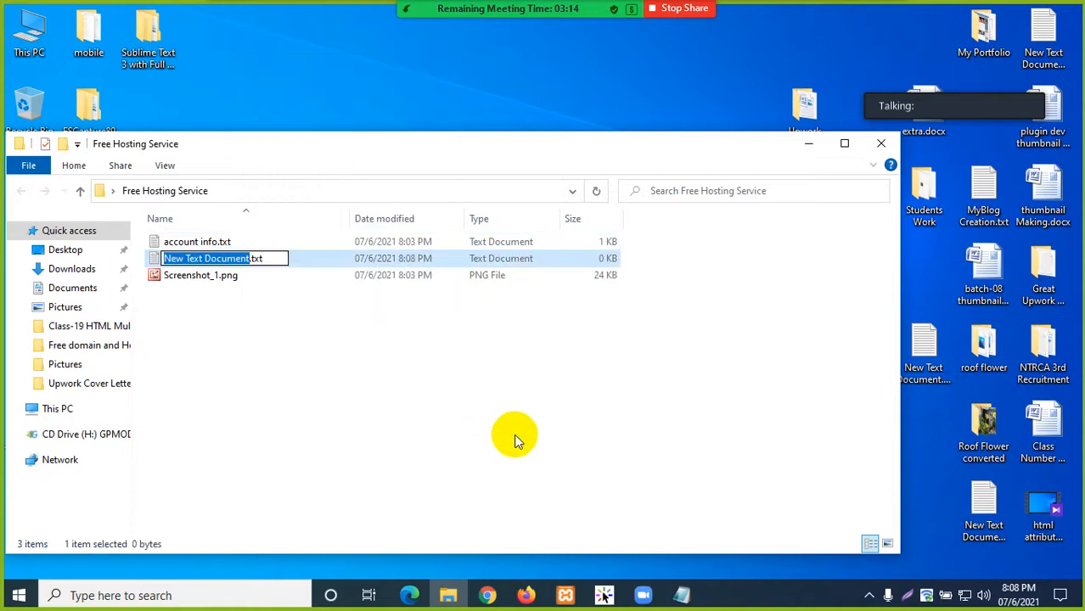
text(info)
key(Return)
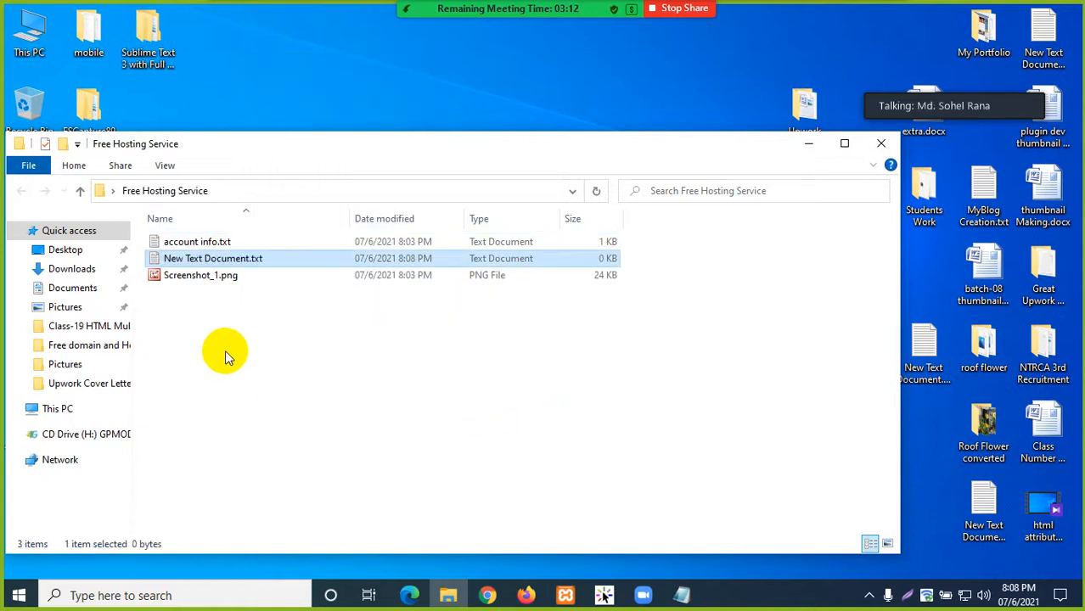
- Paste the copied account details into info.txt, save it, and close Notepad
double_click(180, 259)
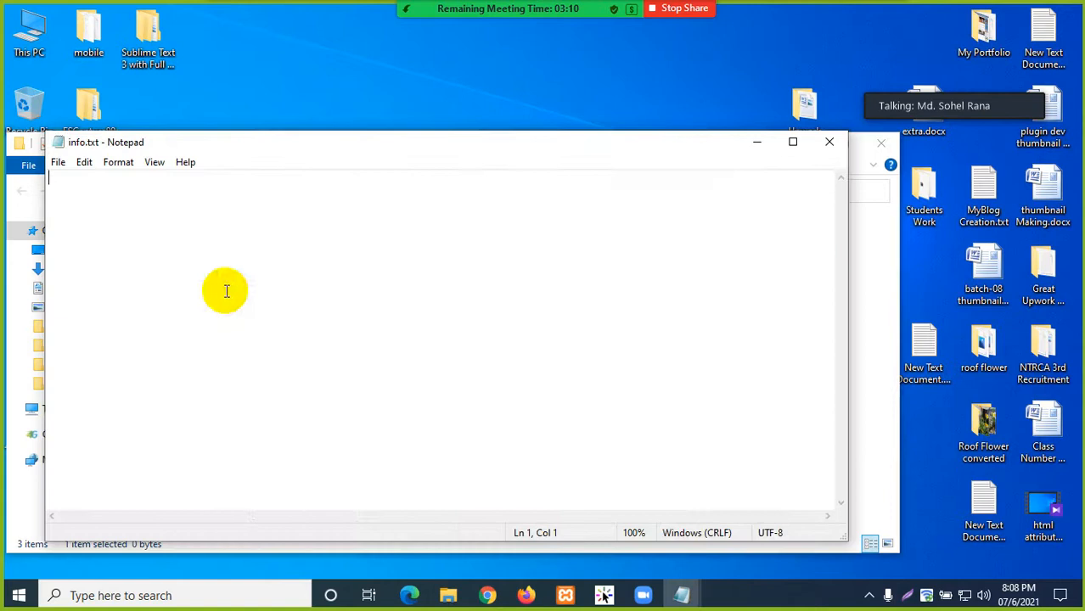
right_click(224, 285)
click(260, 348)
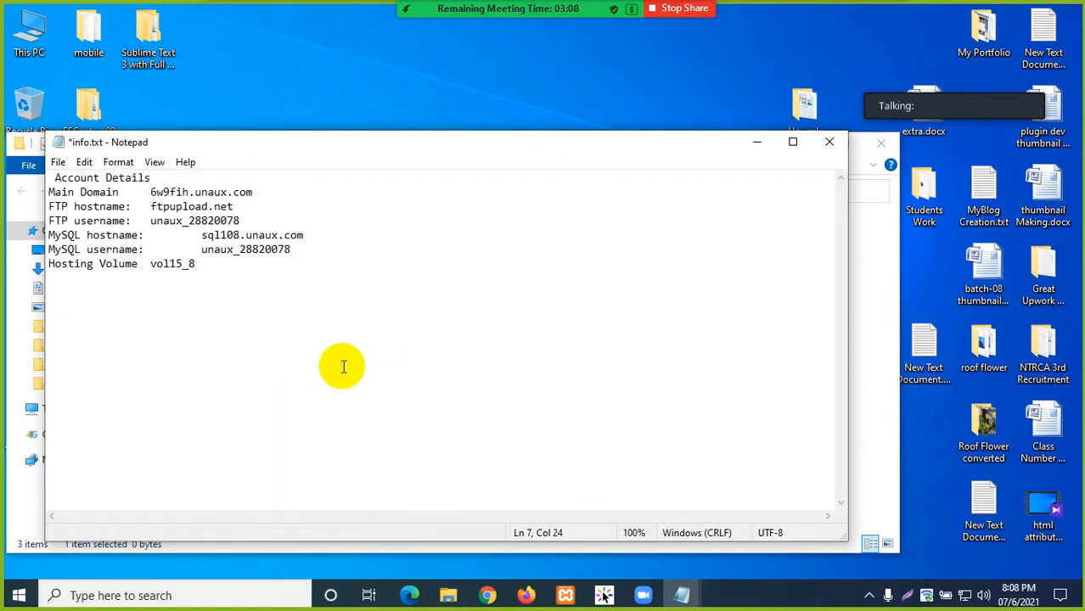
key(ctrl+s)
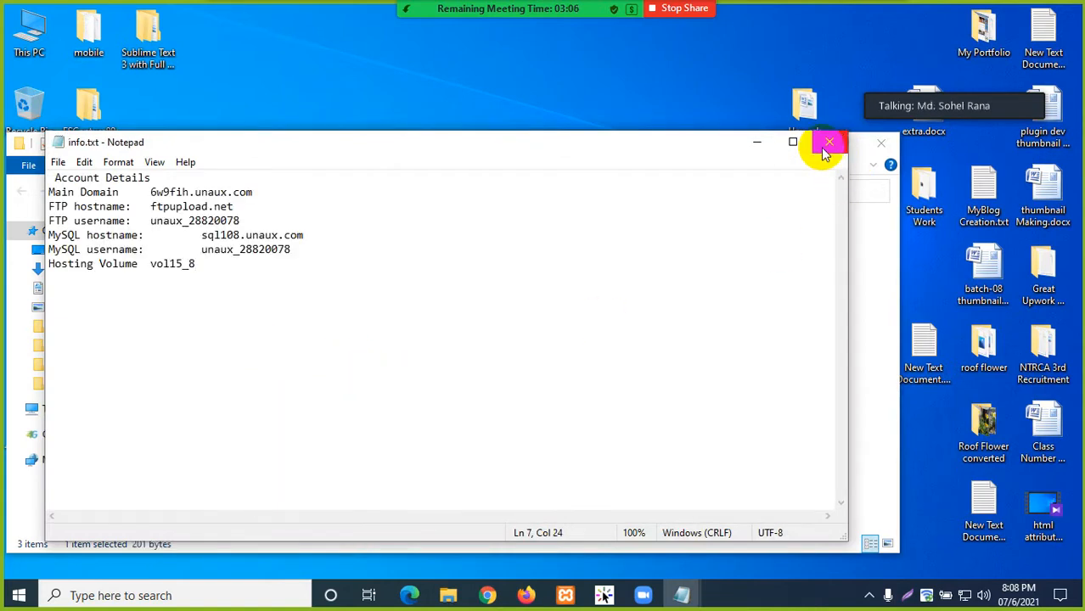
click(824, 151)
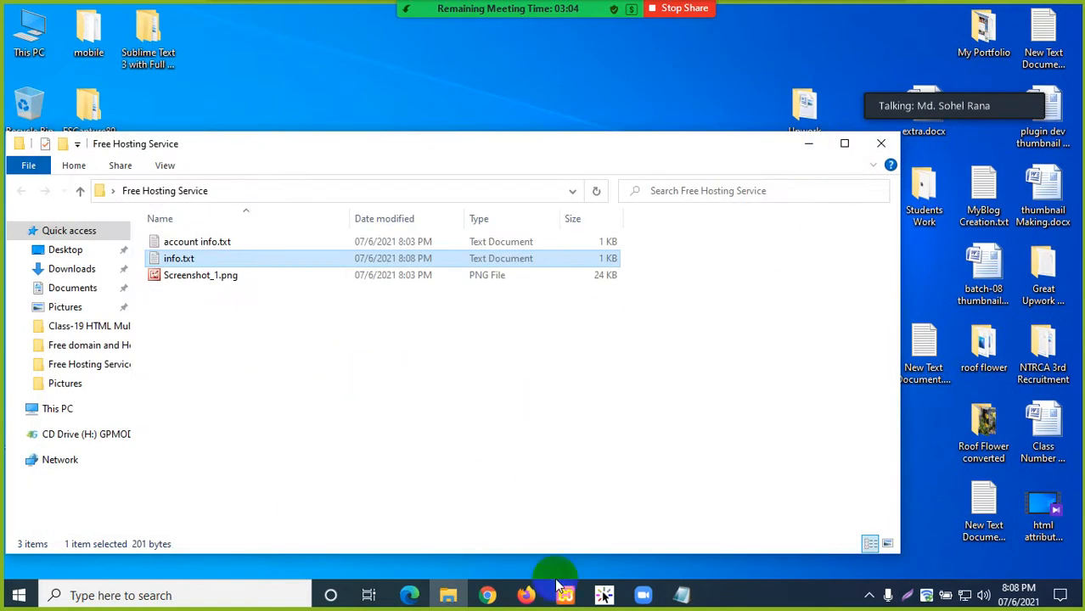
- Bring Firefox back and scroll the cPanel dashboard through Files, Databases, Domains, Email and Metrics
click(526, 595)
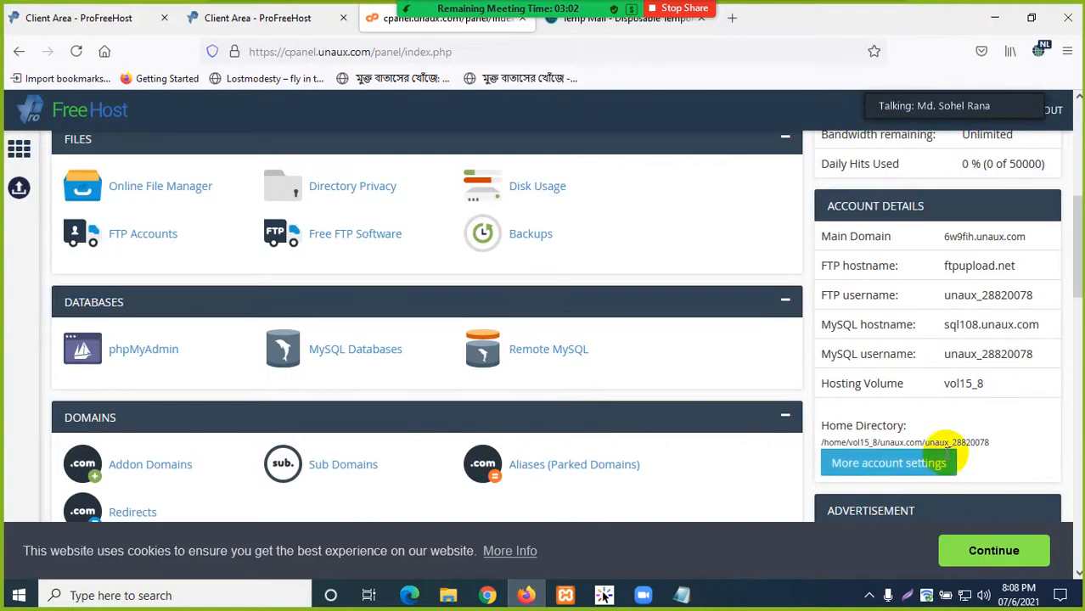
scroll(521, 386, up, 5)
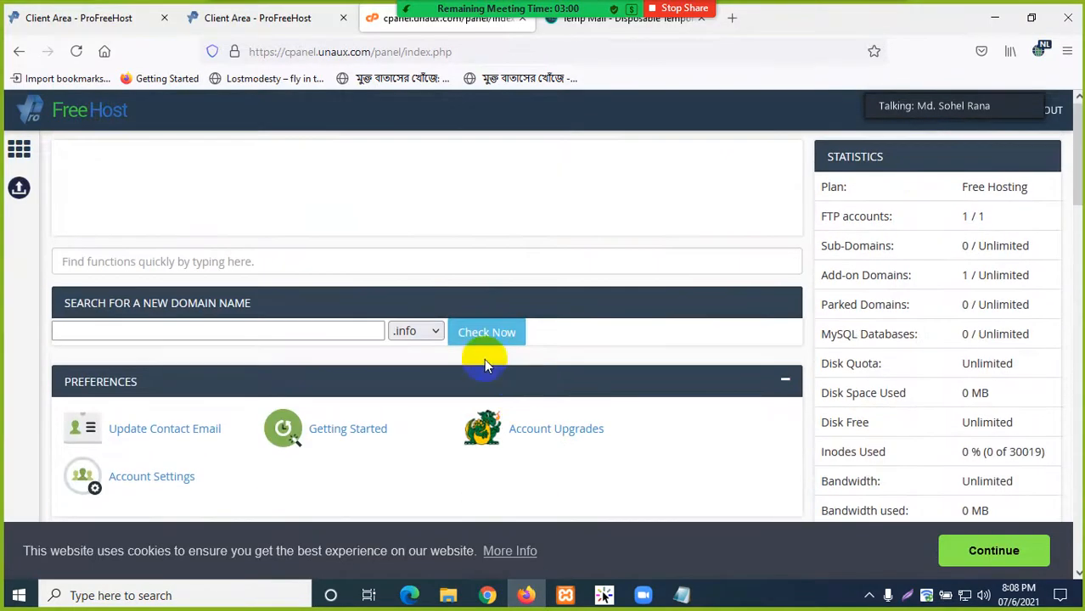
scroll(245, 230, down, 3)
scroll(429, 282, up, 3)
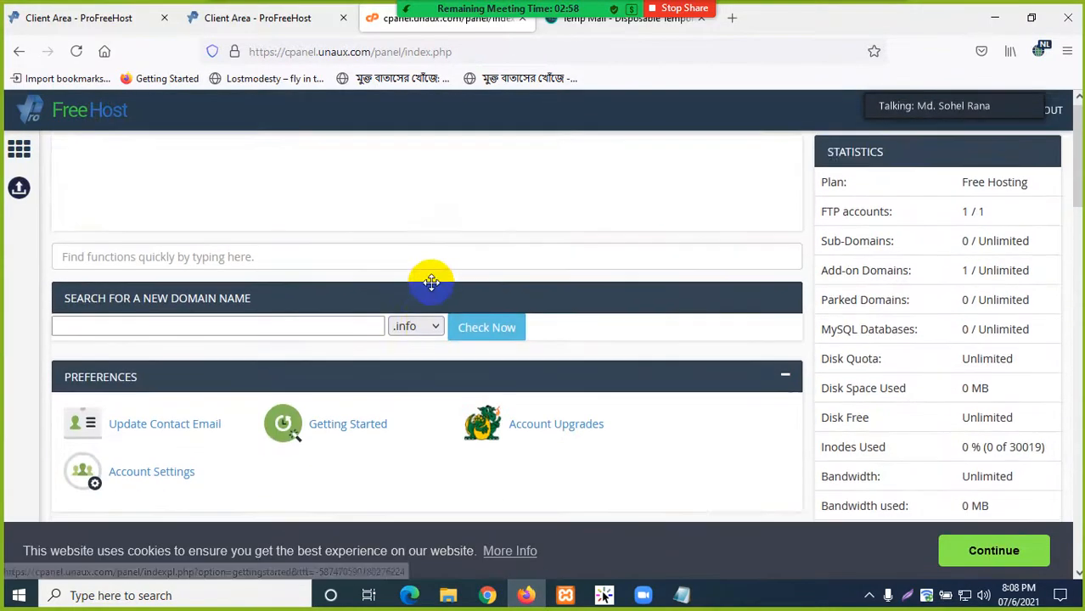
scroll(412, 287, down, 3)
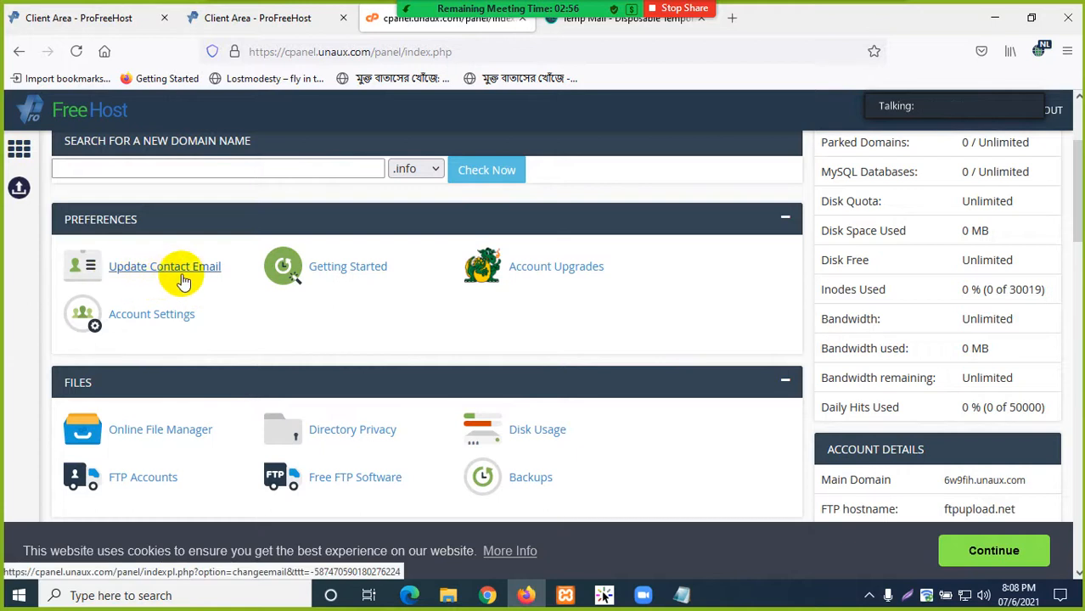
scroll(509, 282, down, 3)
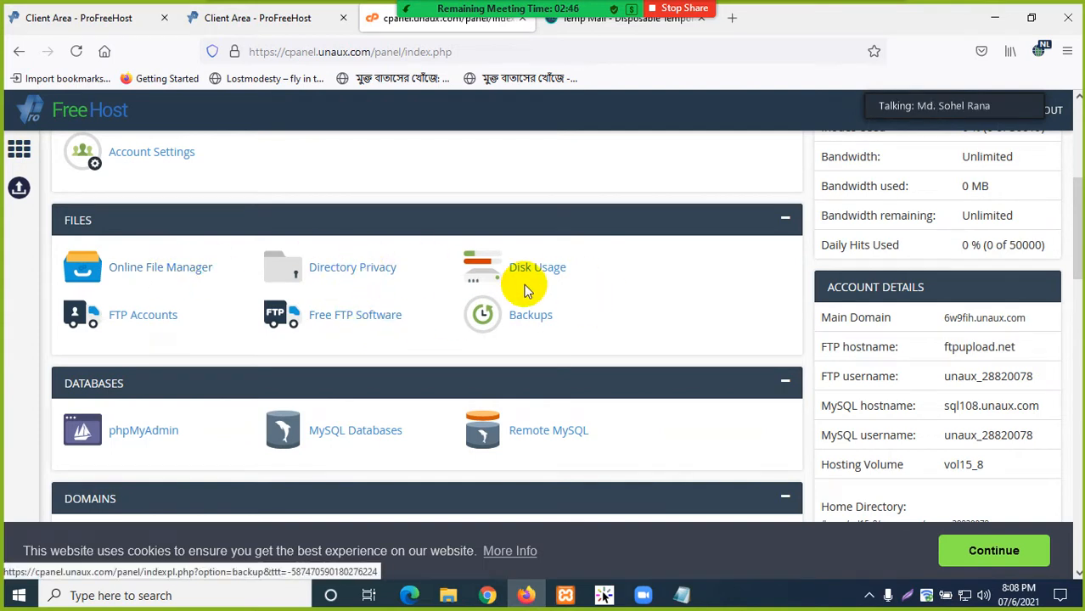
scroll(520, 323, down, 2)
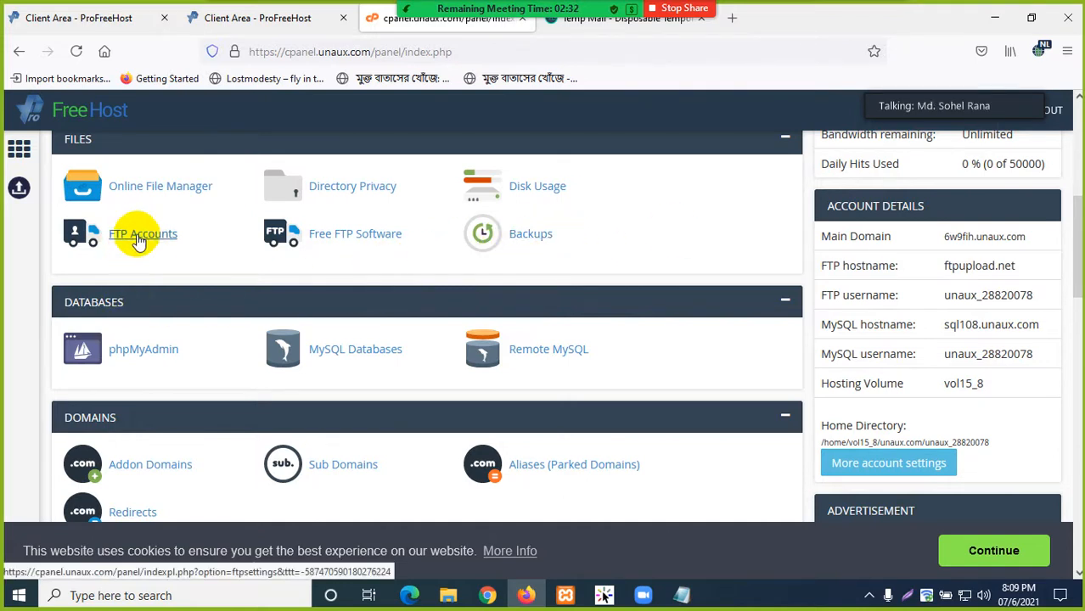
scroll(348, 272, down, 2)
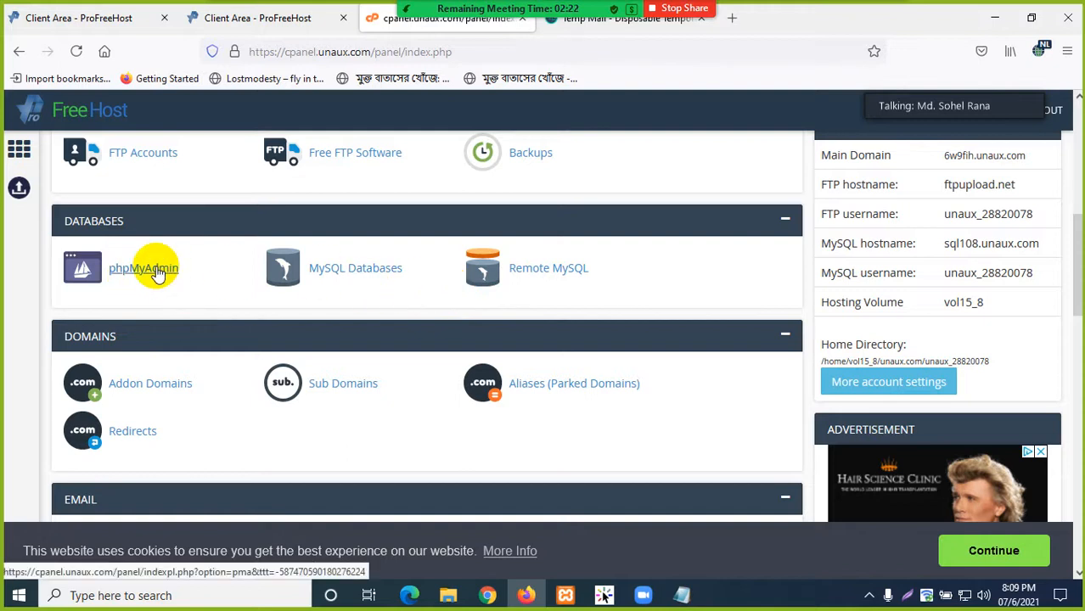
scroll(586, 297, down, 3)
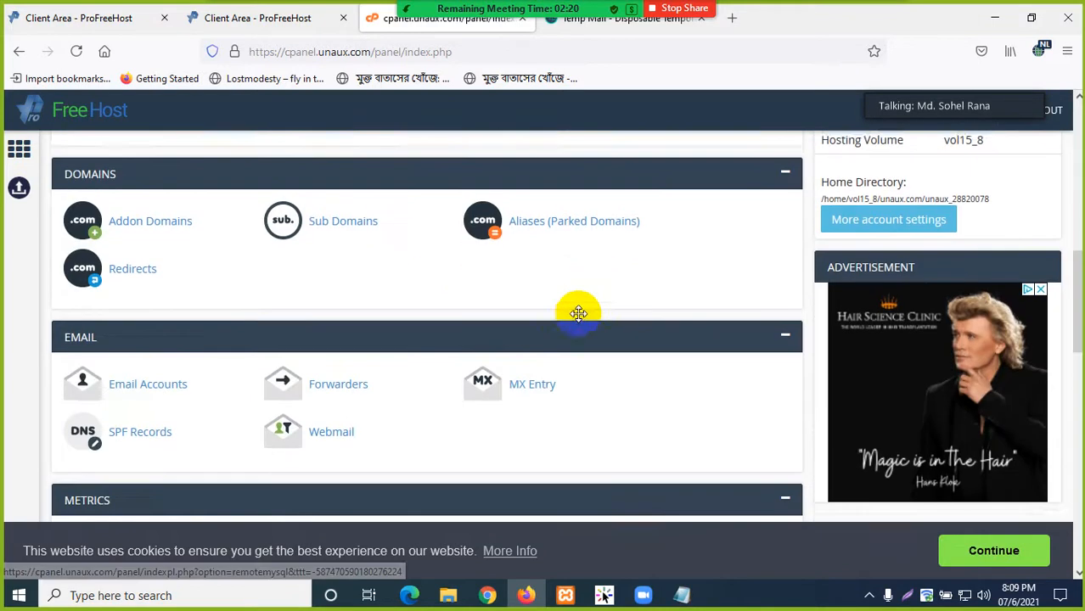
scroll(552, 329, up, 1)
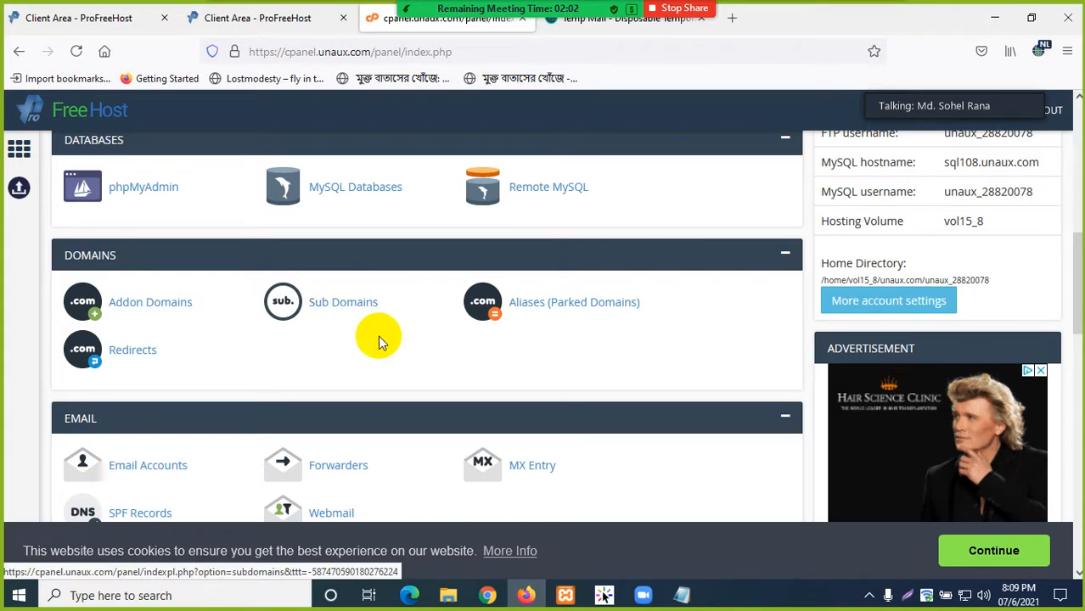
scroll(400, 356, down, 2)
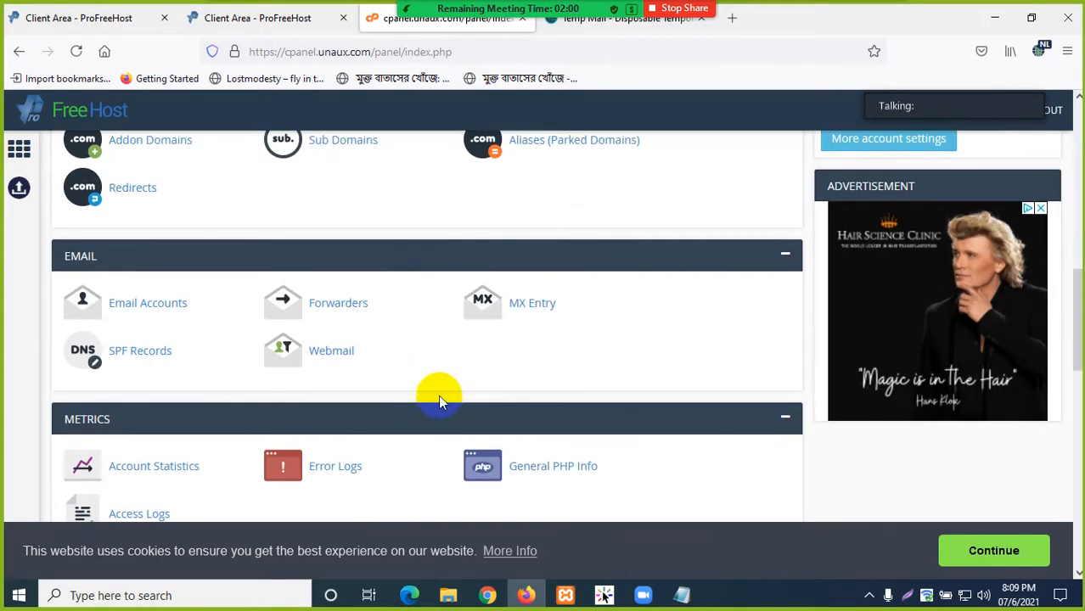
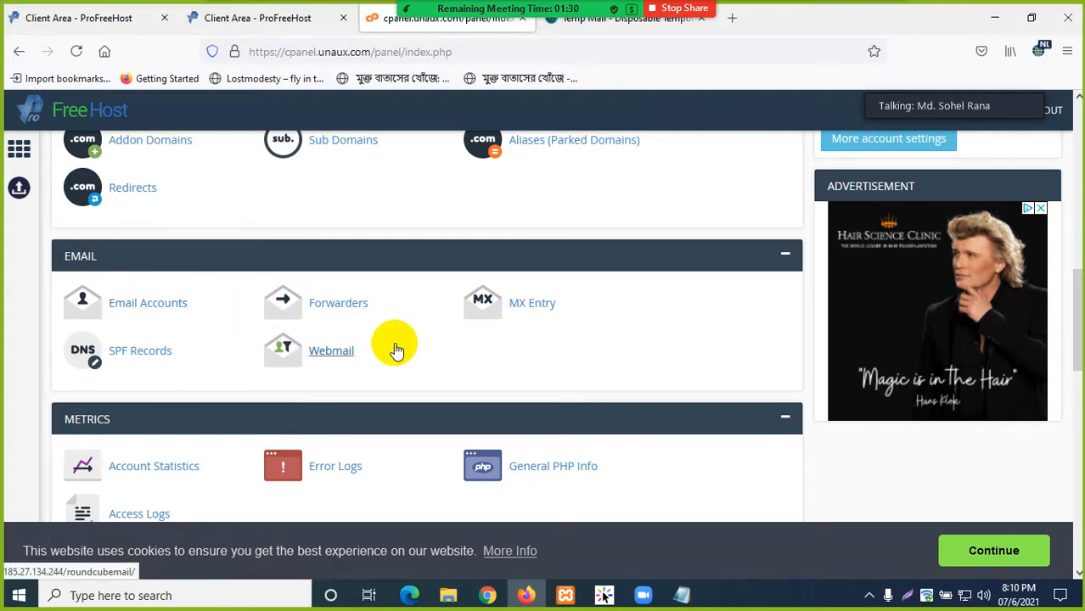
- Check the site's domain name in the saved account info notes, then return to cPanel
scroll(356, 323, down, 1)
scroll(127, 289, down, 1)
scroll(170, 307, down, 1)
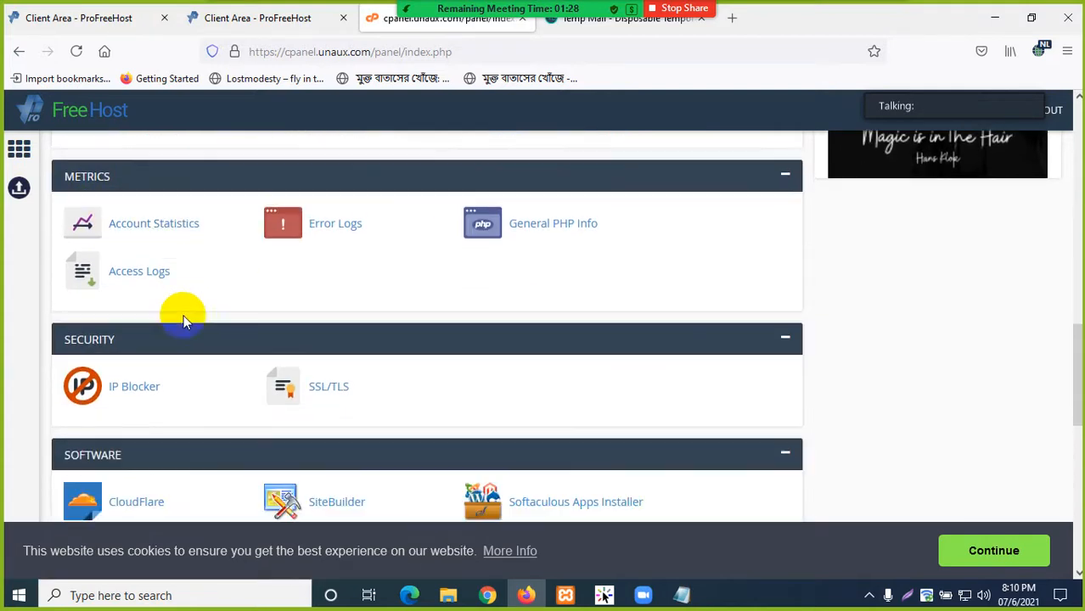
scroll(339, 312, up, 2)
scroll(369, 285, up, 10)
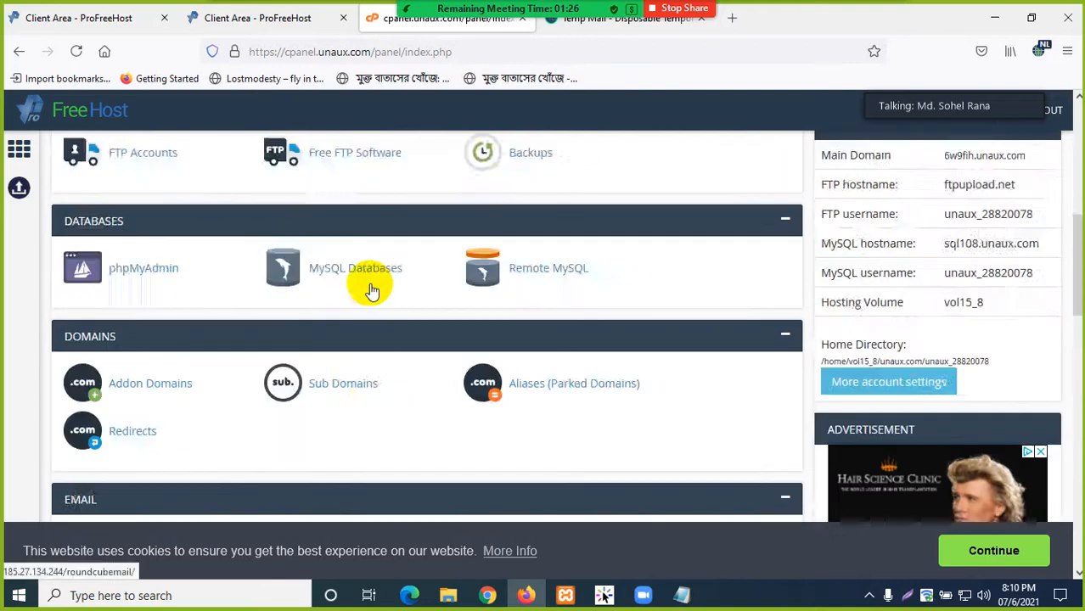
click(684, 596)
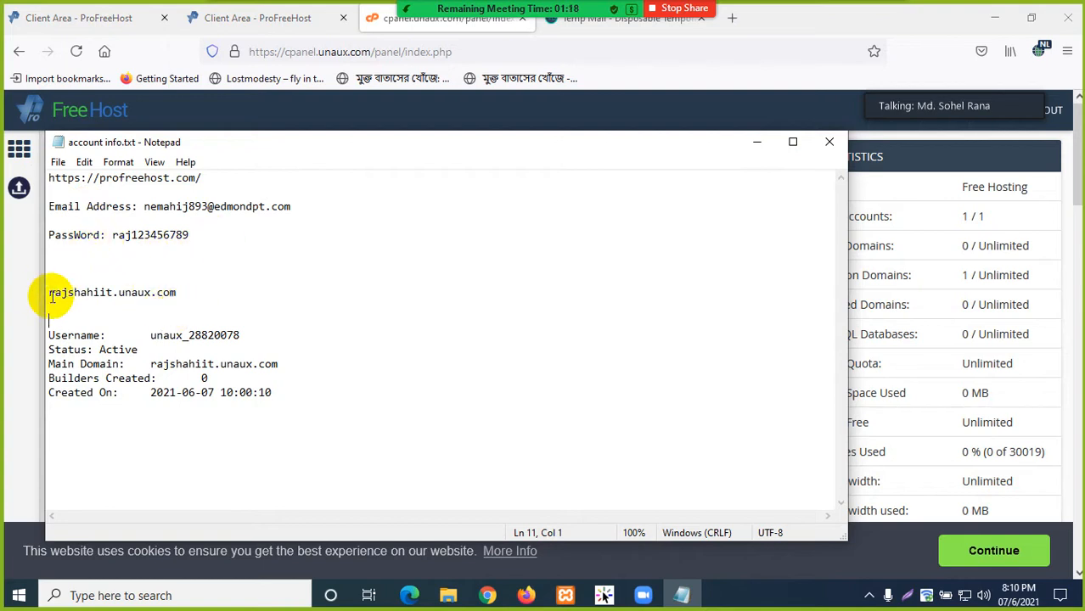
drag(51, 293, 137, 295)
drag(218, 297, 29, 293)
click(235, 299)
click(762, 151)
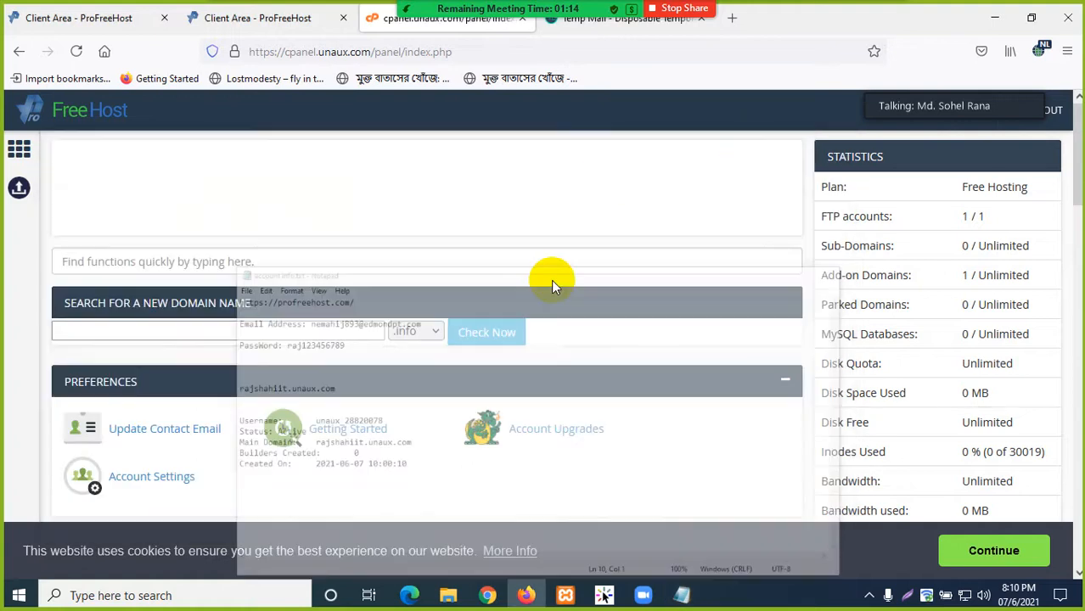
- Scroll cPanel down to the SOFTWARE section and launch Softaculous Apps Installer
scroll(380, 331, down, 2)
scroll(376, 327, up, 2)
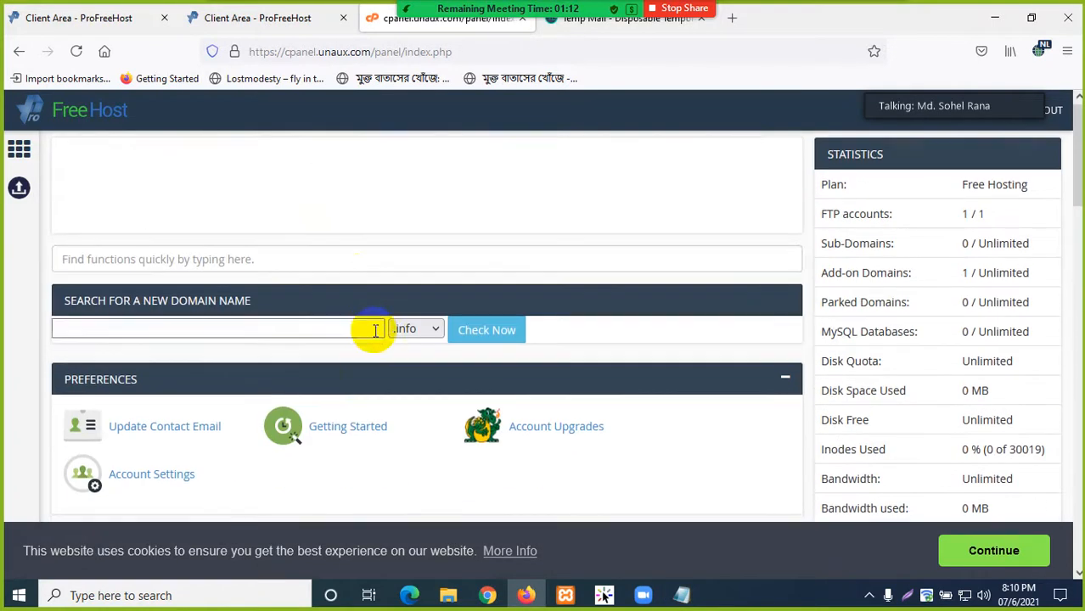
scroll(354, 280, down, 2)
scroll(352, 316, down, 8)
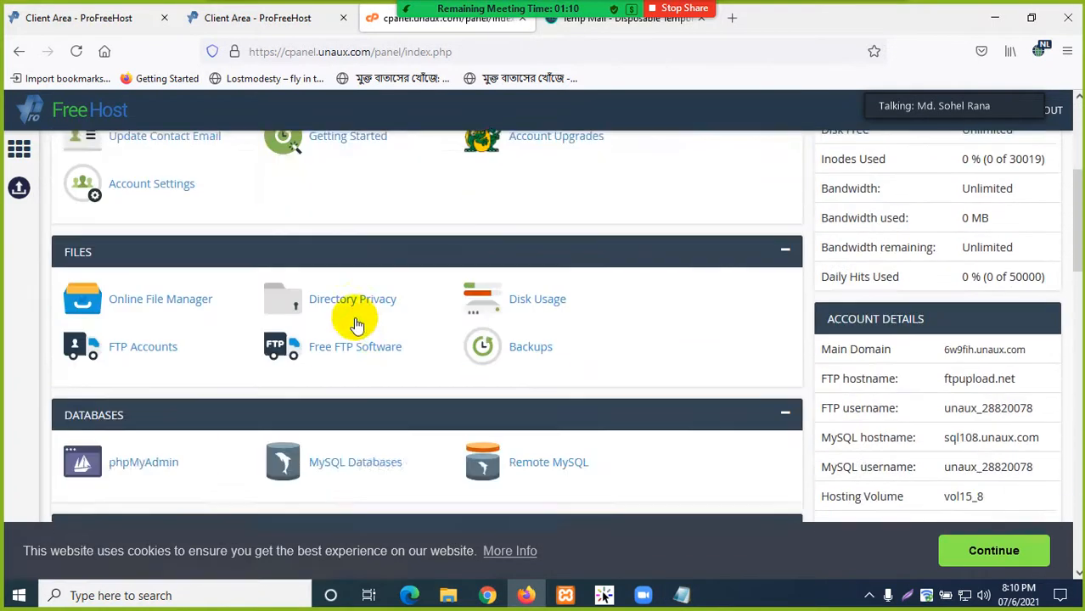
scroll(357, 323, down, 5)
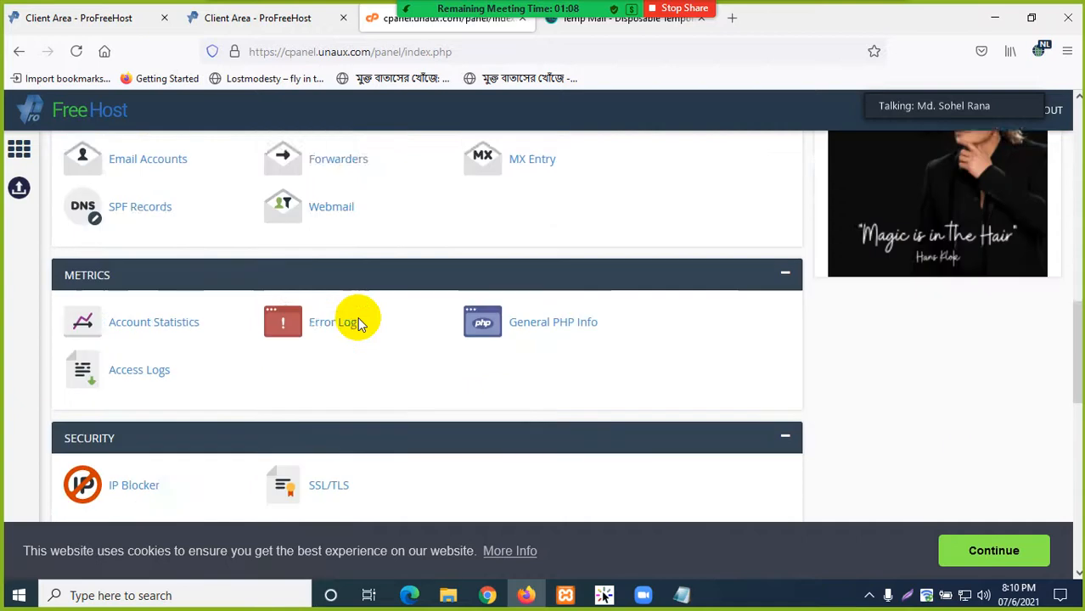
scroll(360, 326, down, 1)
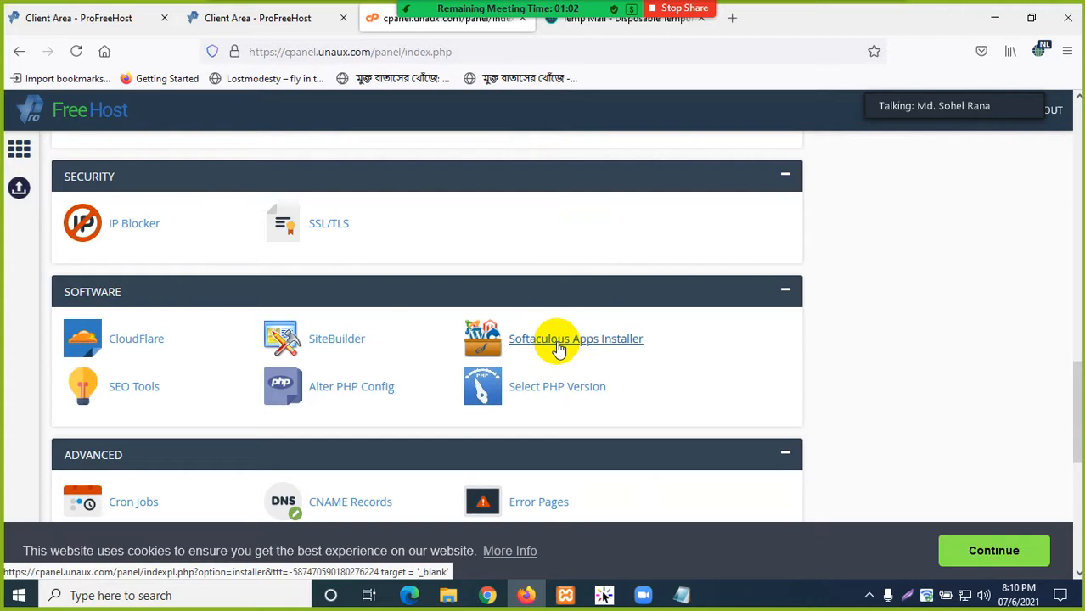
scroll(558, 349, down, 5)
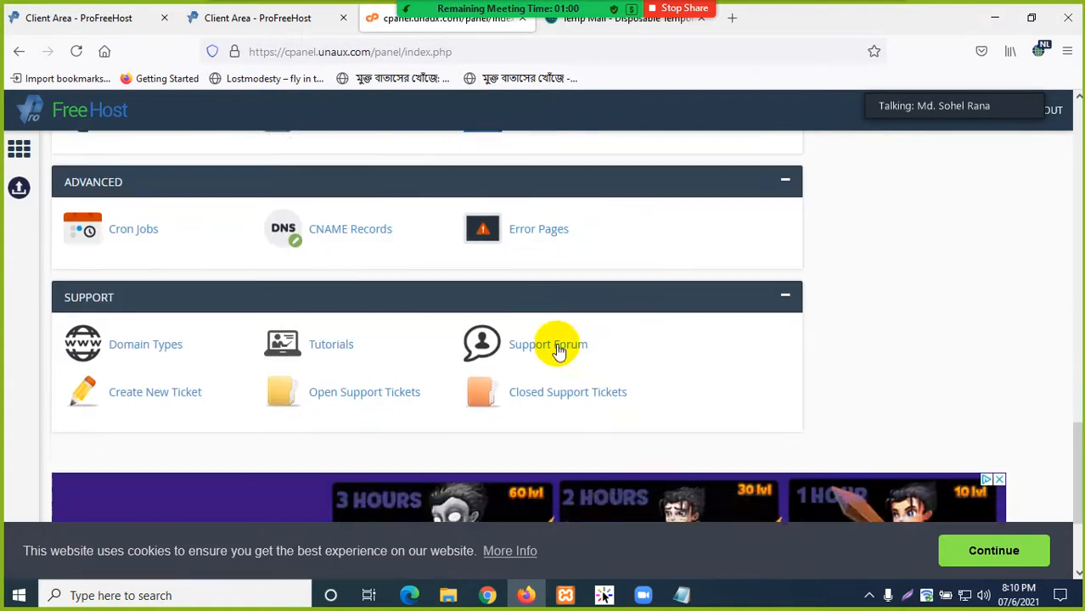
scroll(557, 348, up, 2)
scroll(558, 348, up, 3)
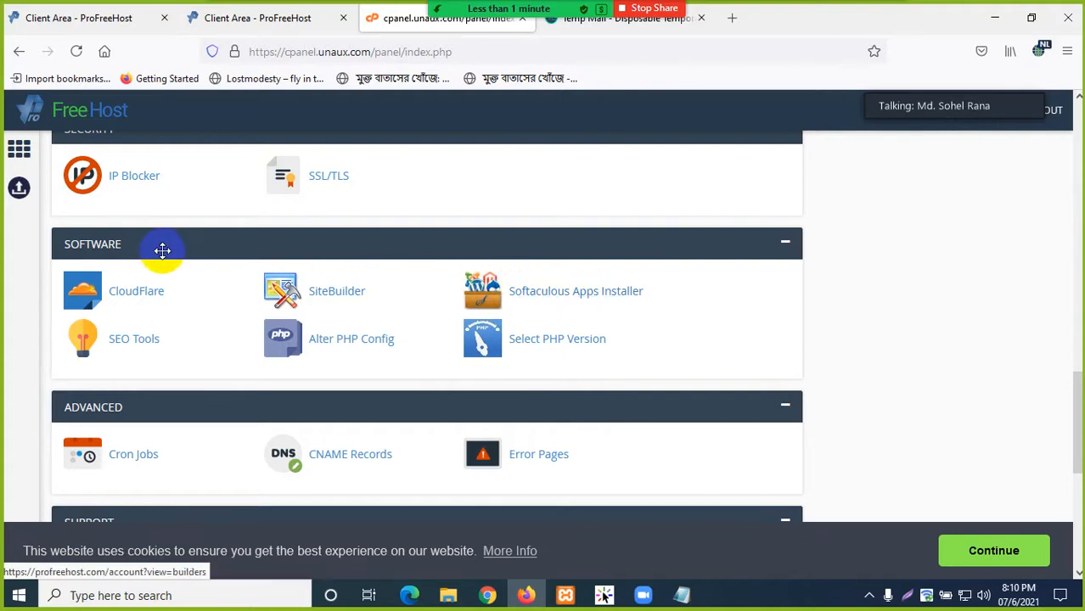
scroll(180, 317, down, 1)
scroll(213, 335, down, 3)
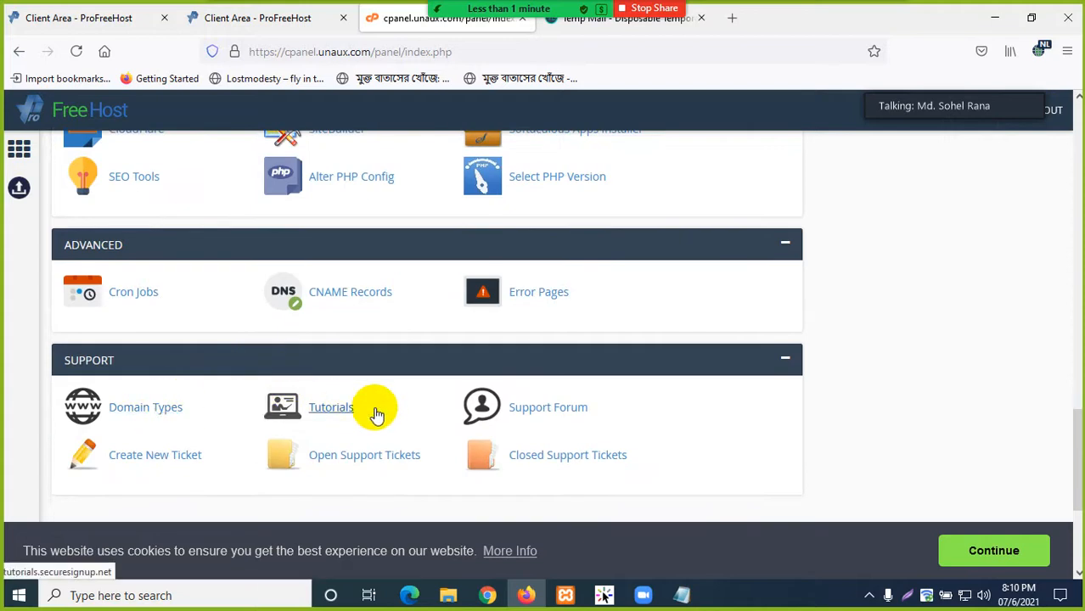
scroll(569, 375, up, 2)
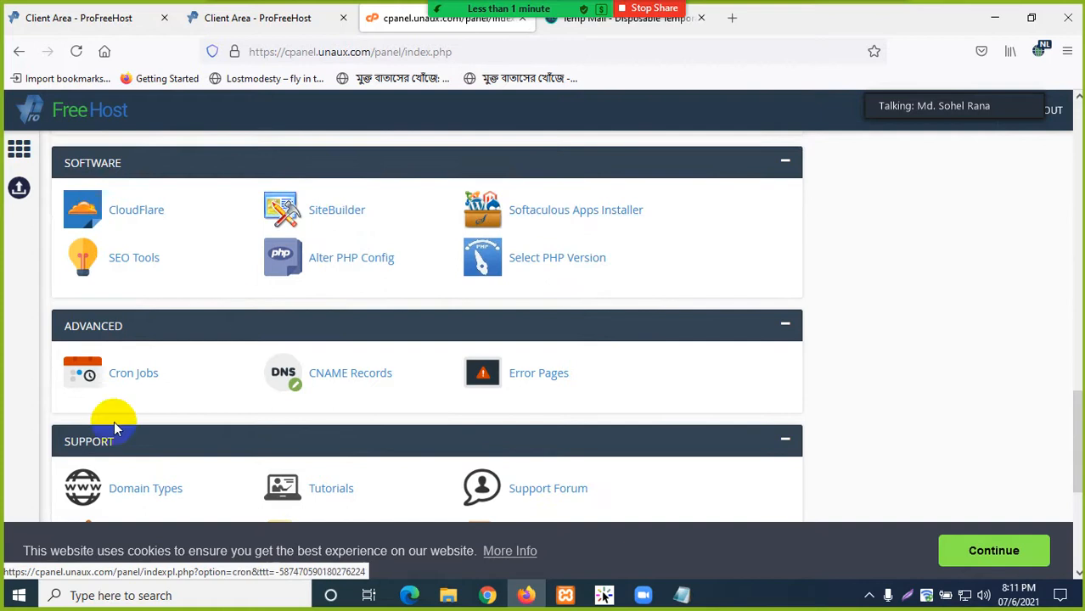
scroll(119, 476, up, 4)
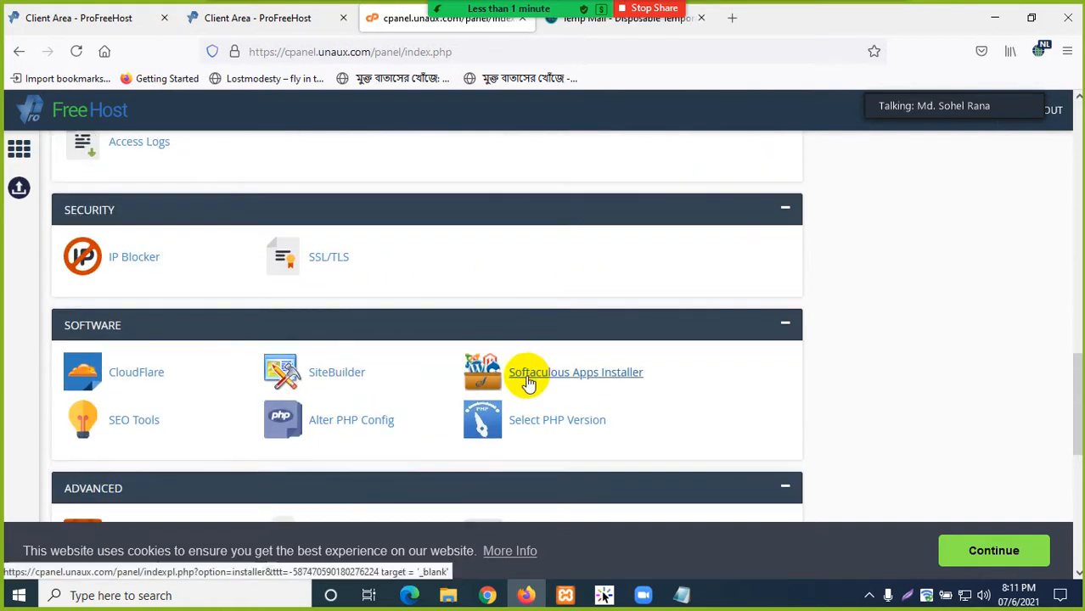
scroll(431, 359, down, 5)
scroll(431, 349, up, 20)
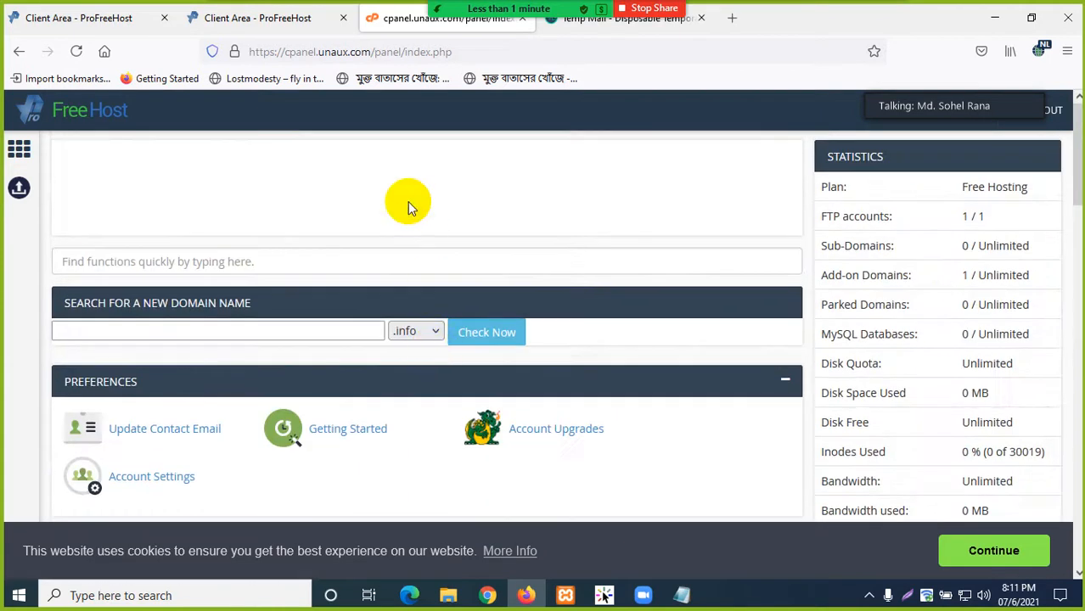
scroll(431, 283, down, 12)
scroll(447, 350, down, 5)
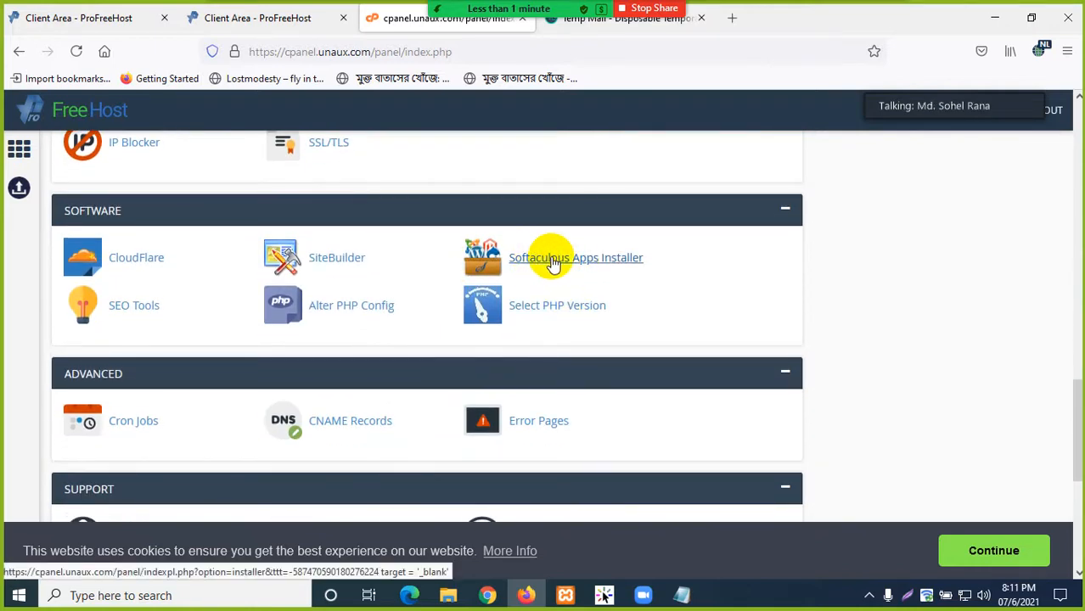
click(552, 262)
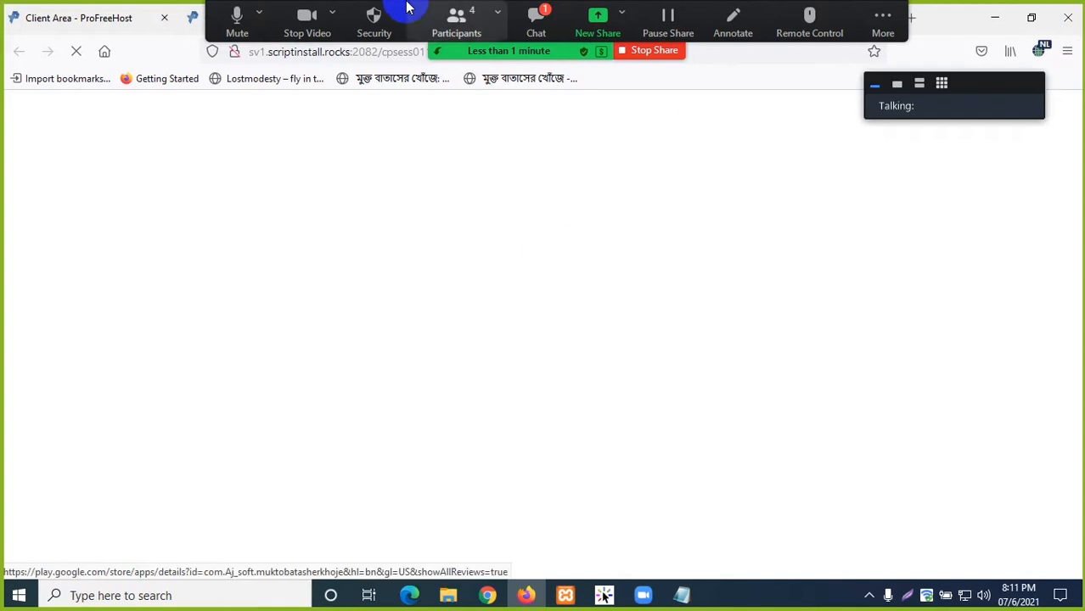
- Glance at the Zoom chat, then stop sharing and re-share the whole screen
click(538, 20)
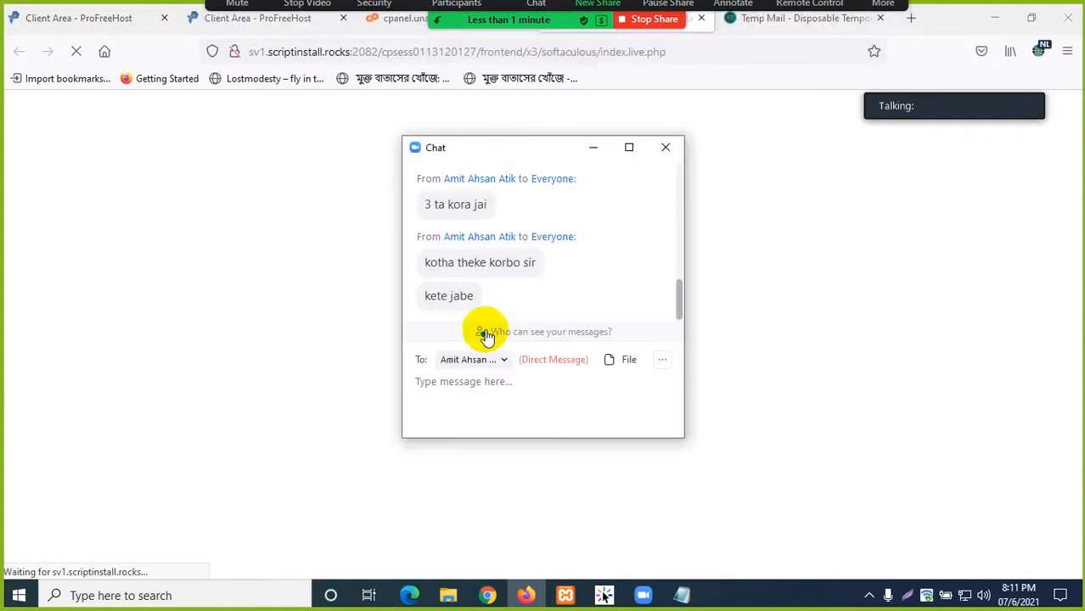
click(663, 150)
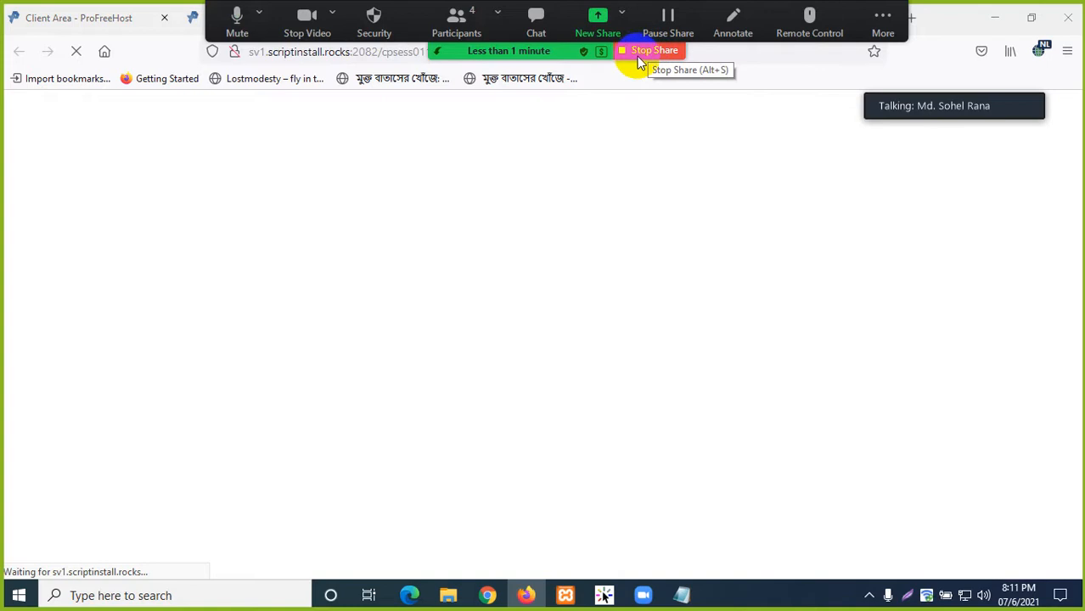
click(640, 56)
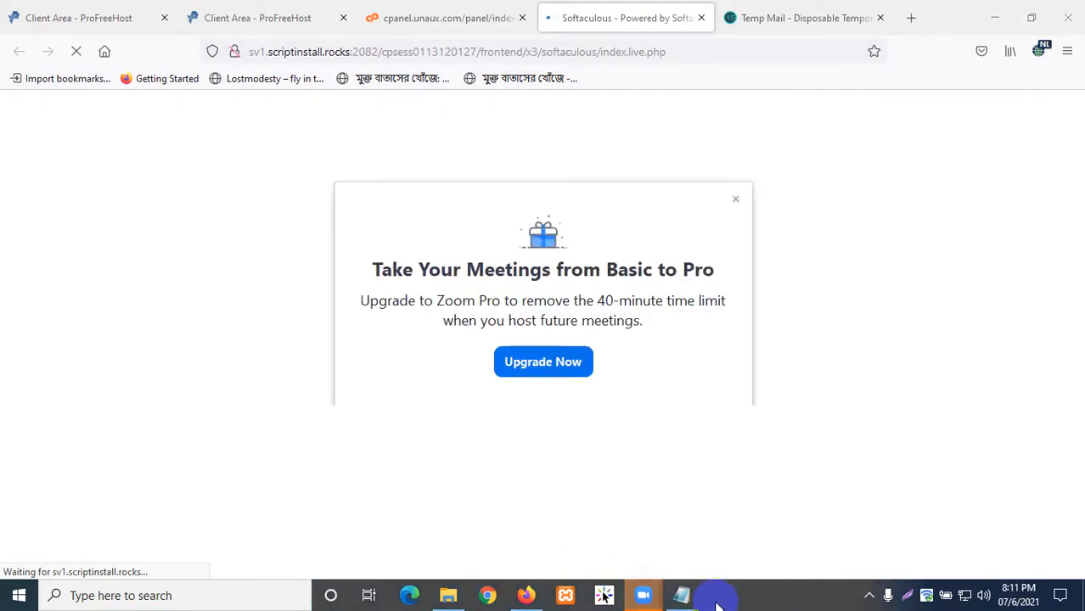
click(868, 595)
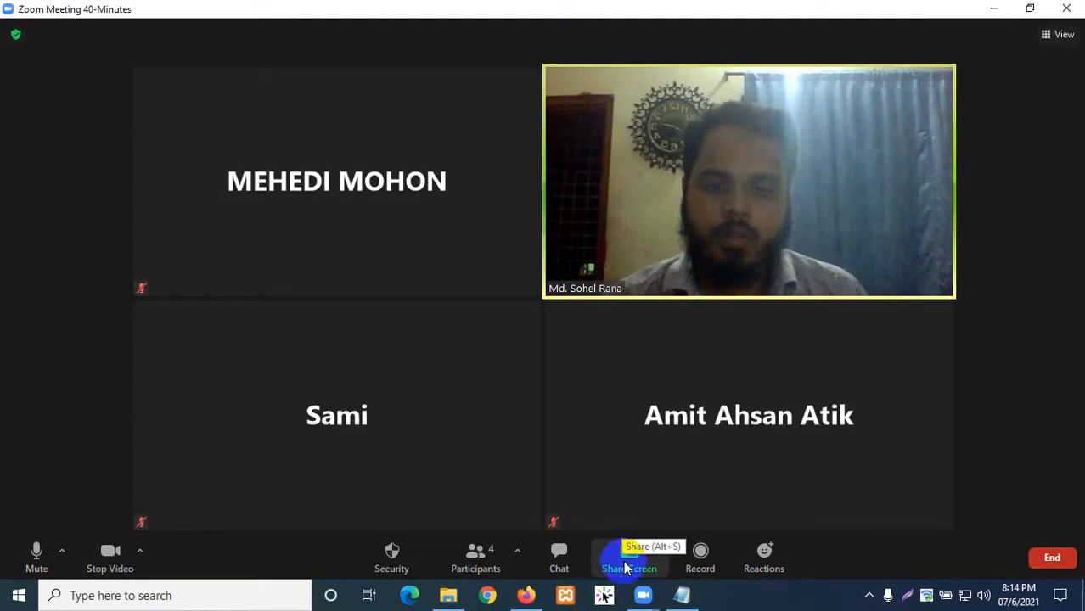
click(626, 568)
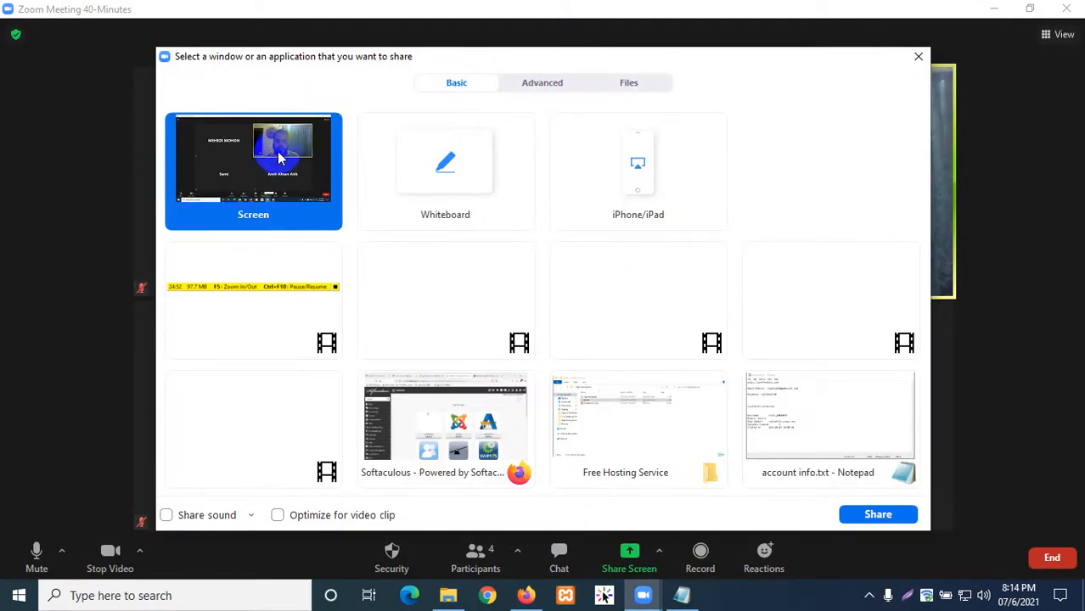
click(869, 520)
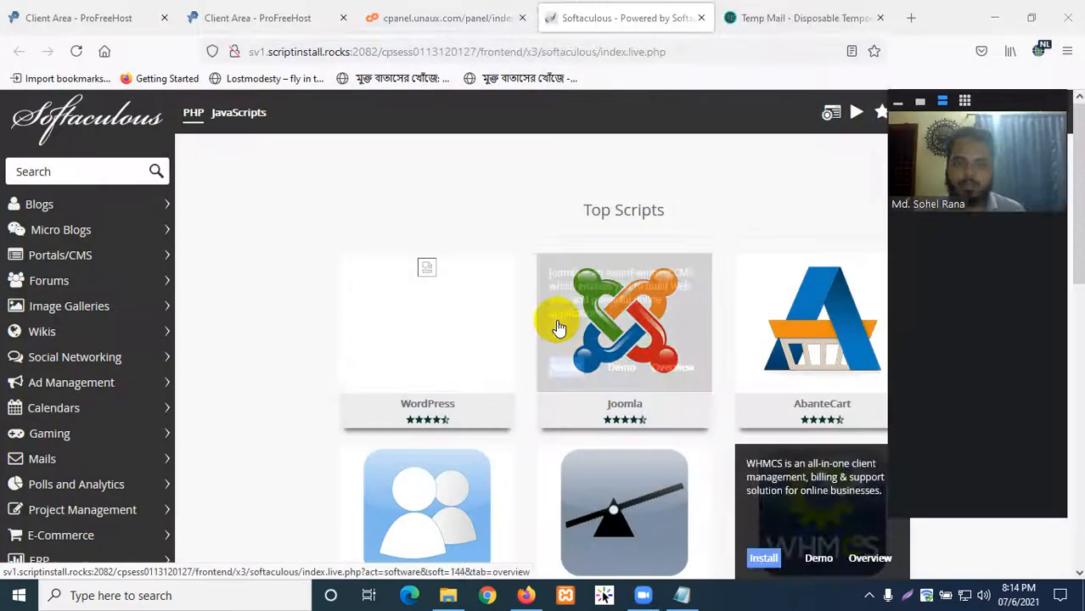
- Browse the Top Scripts grid and choose Install on the WordPress tile
scroll(484, 305, down, 3)
scroll(475, 293, down, 5)
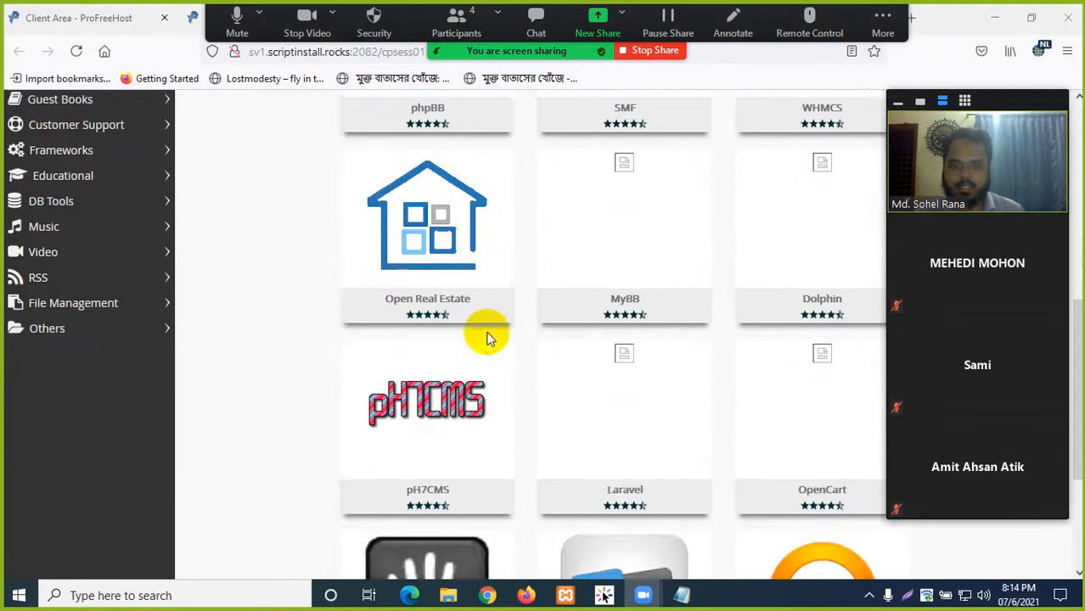
scroll(484, 335, up, 5)
scroll(505, 254, up, 3)
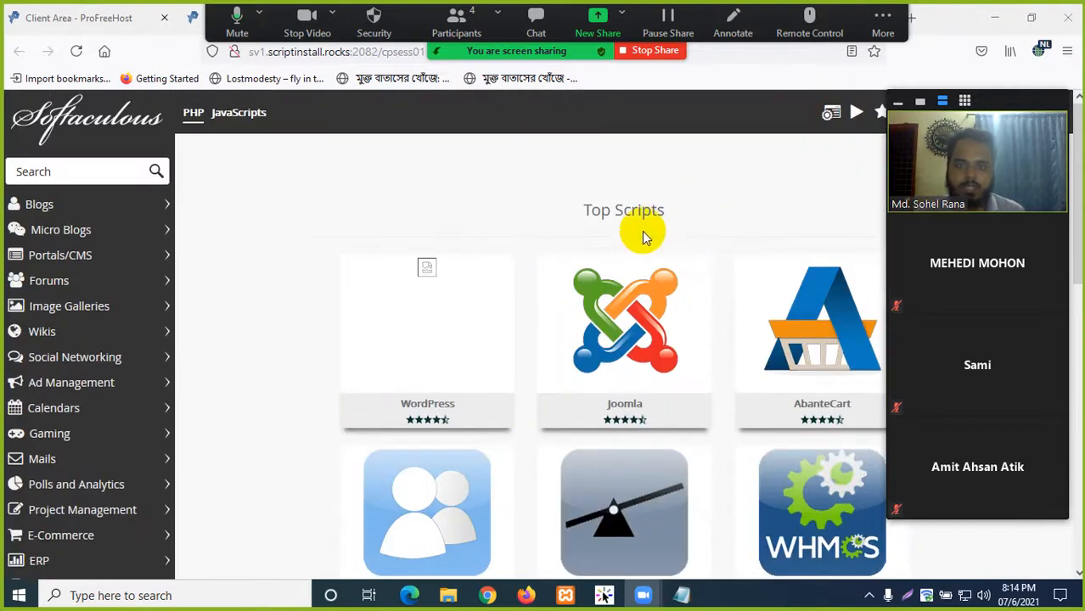
mouse_move(416, 272)
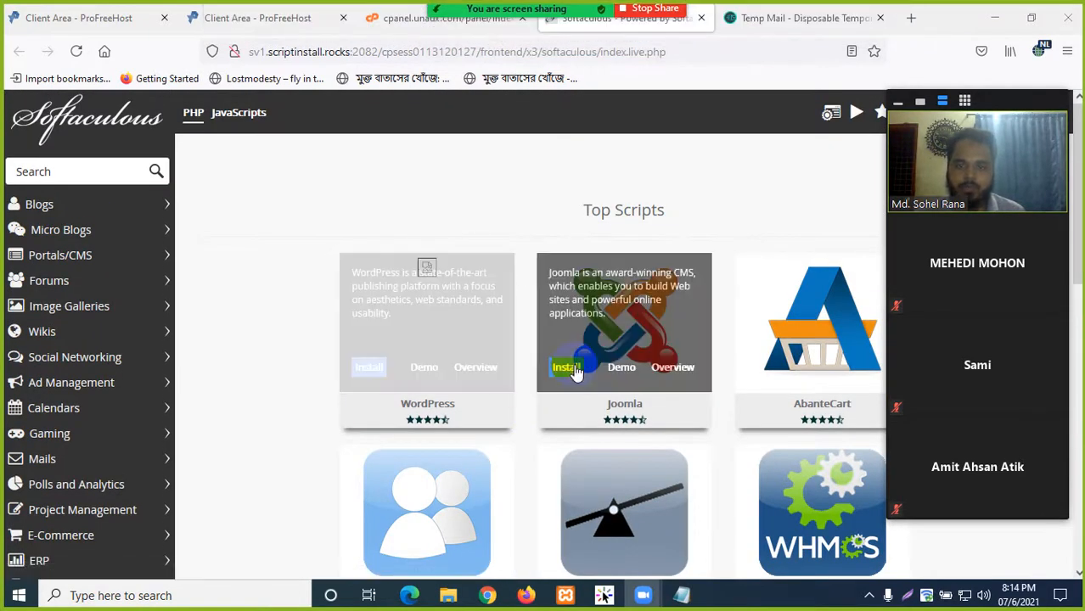
scroll(811, 363, down, 2)
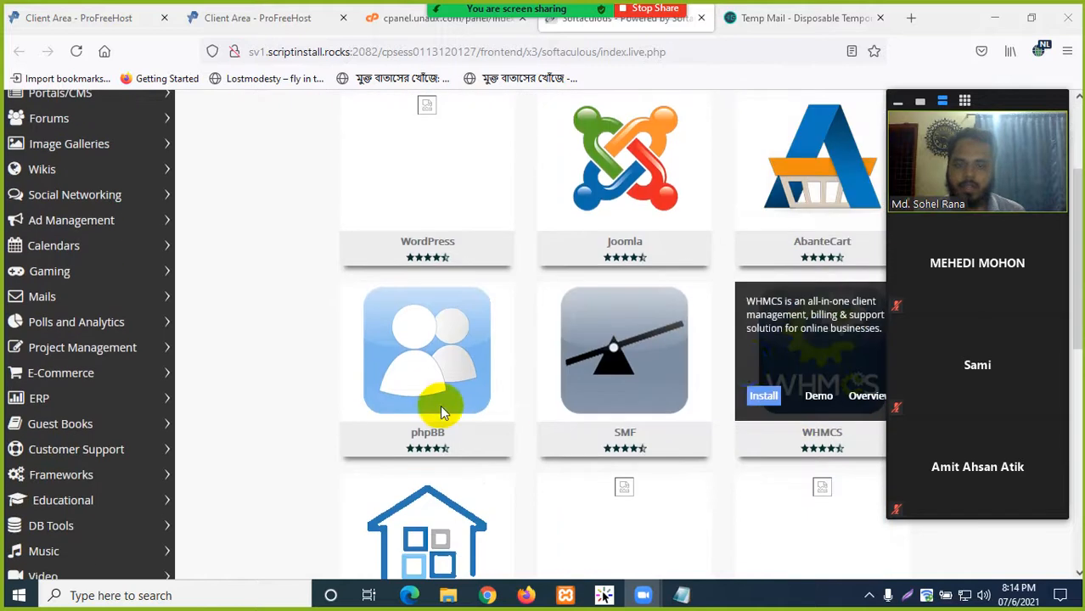
mouse_move(439, 412)
scroll(439, 412, down, 3)
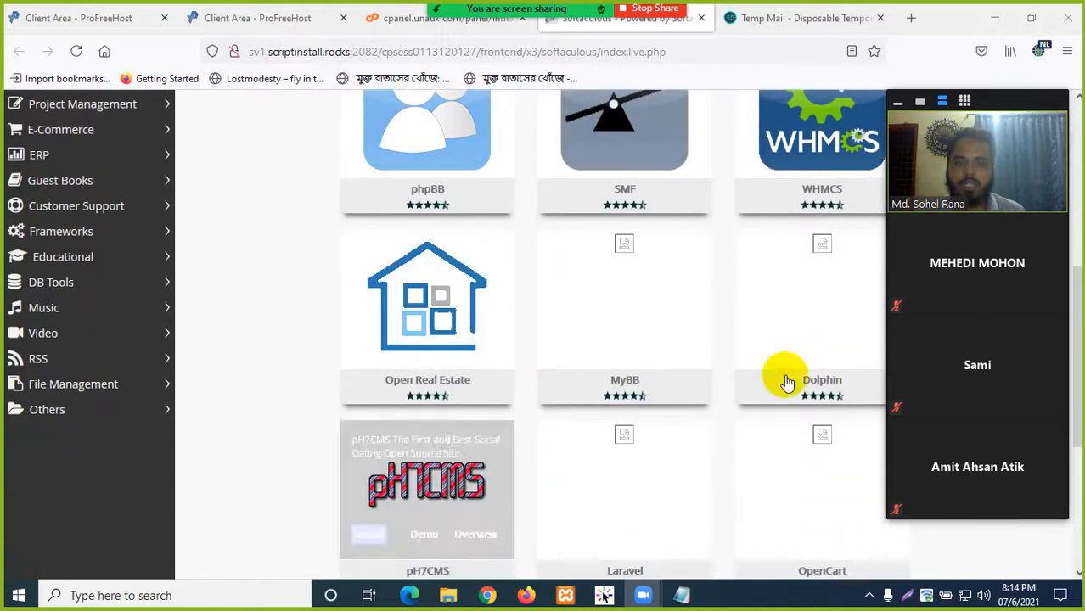
mouse_move(790, 333)
scroll(690, 381, down, 2)
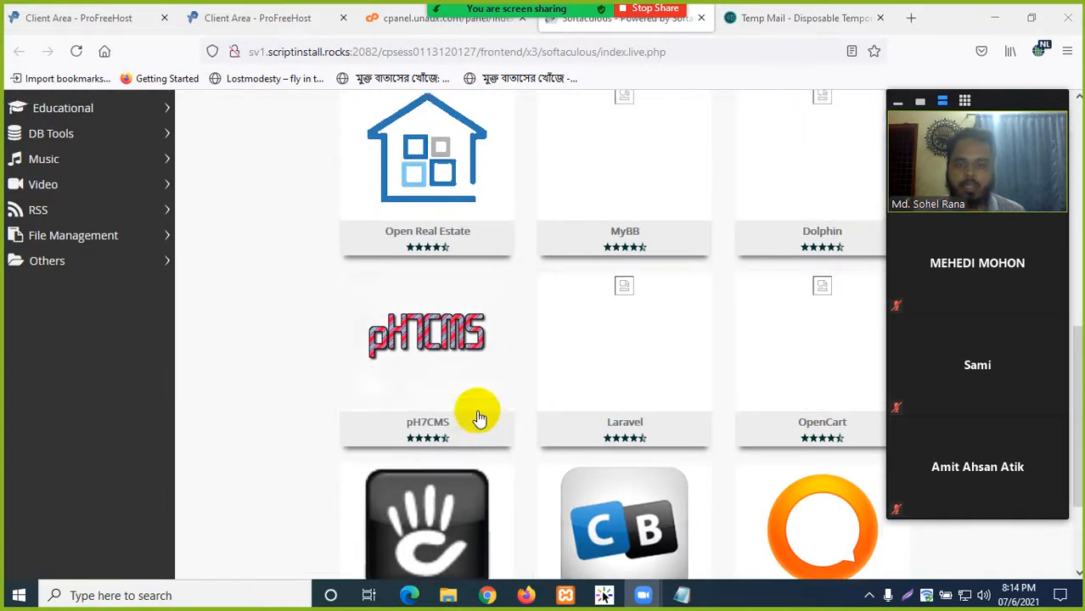
scroll(479, 401, up, 3)
scroll(480, 401, up, 4)
mouse_move(496, 278)
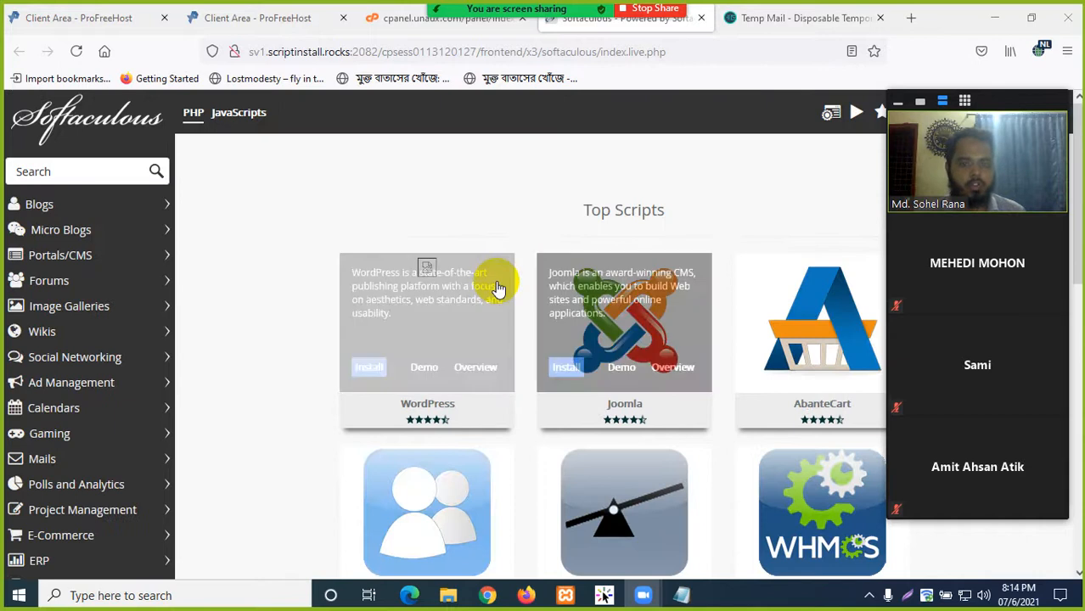
click(371, 367)
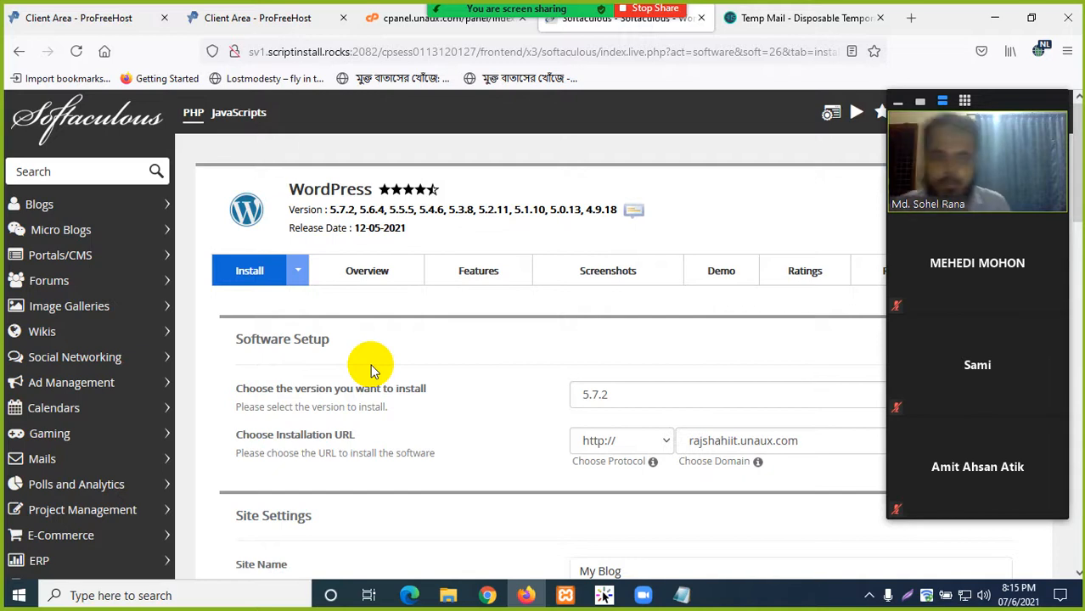
- Hide the meeting videos and keep rajshahiit.unaux.com as the install domain
scroll(421, 339, down, 2)
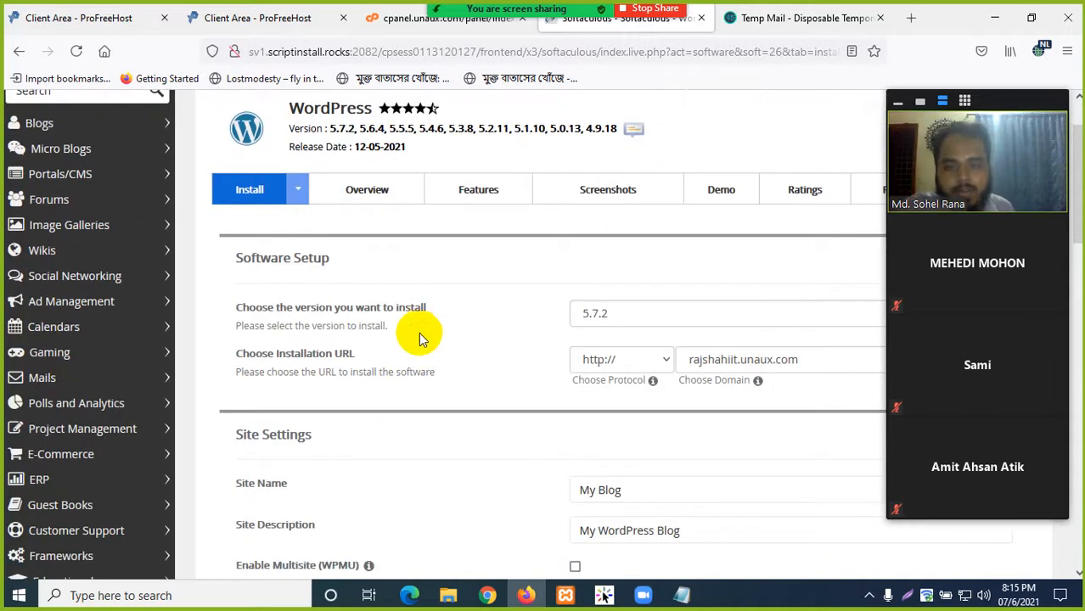
scroll(395, 318, down, 2)
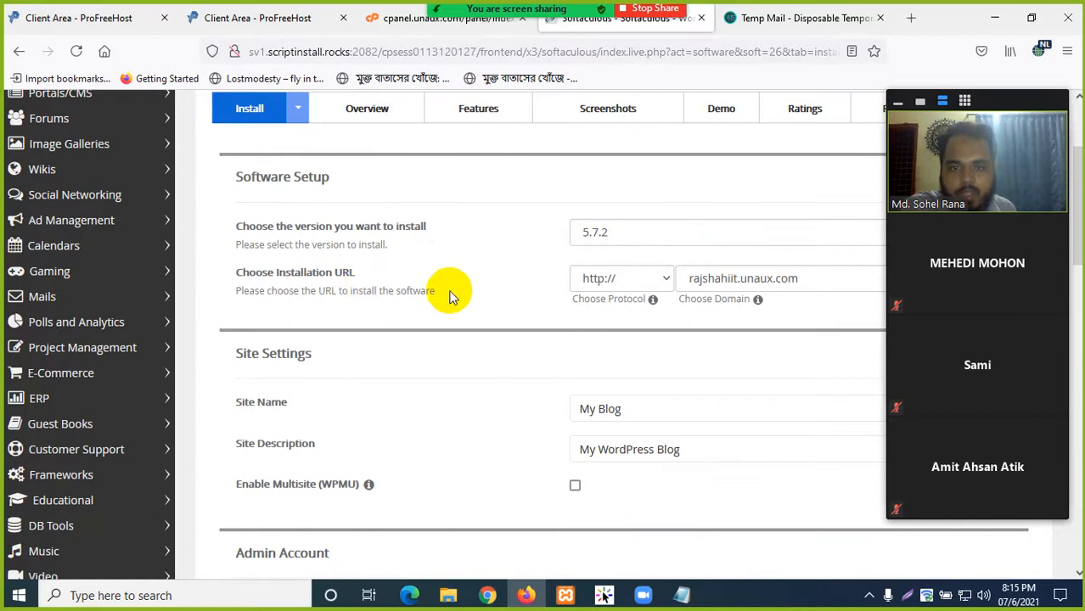
scroll(448, 297, down, 2)
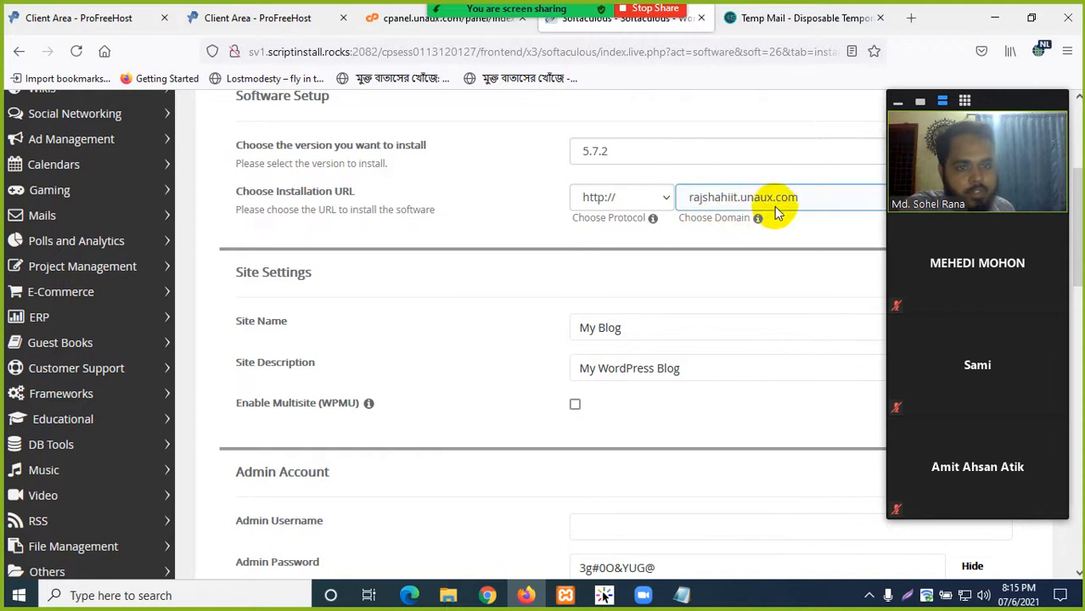
click(896, 101)
click(890, 202)
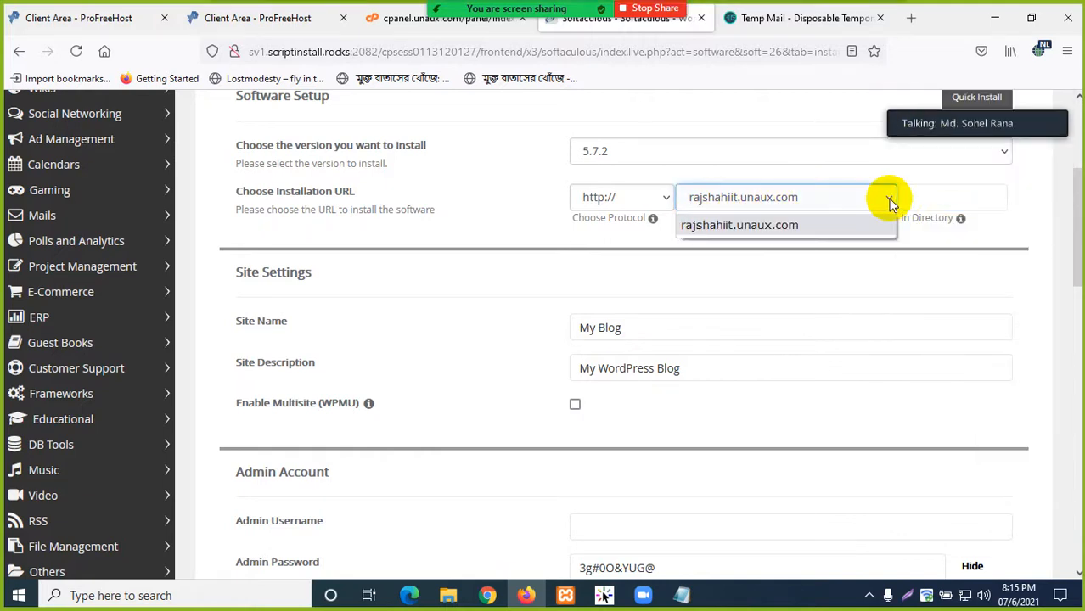
click(890, 202)
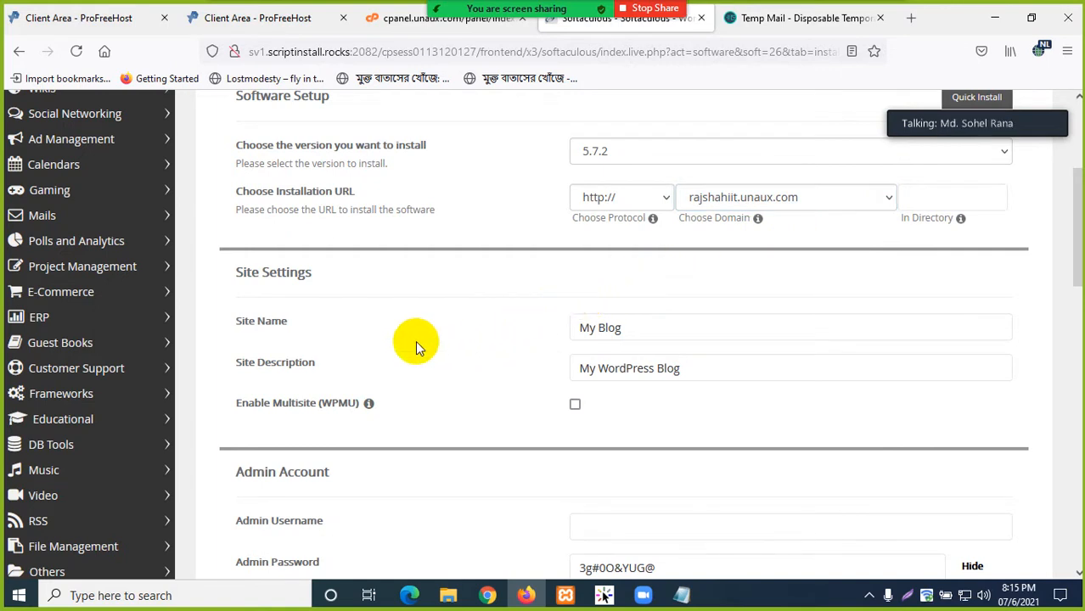
- Review the My Blog site name and site description settings
scroll(417, 344, down, 2)
click(635, 247)
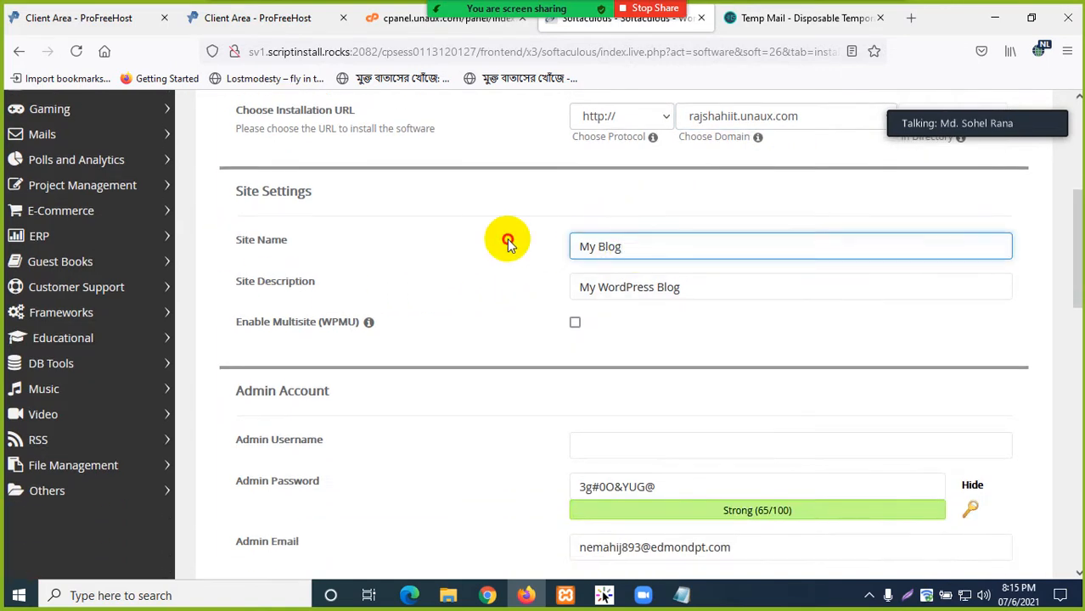
scroll(485, 278, down, 2)
click(698, 210)
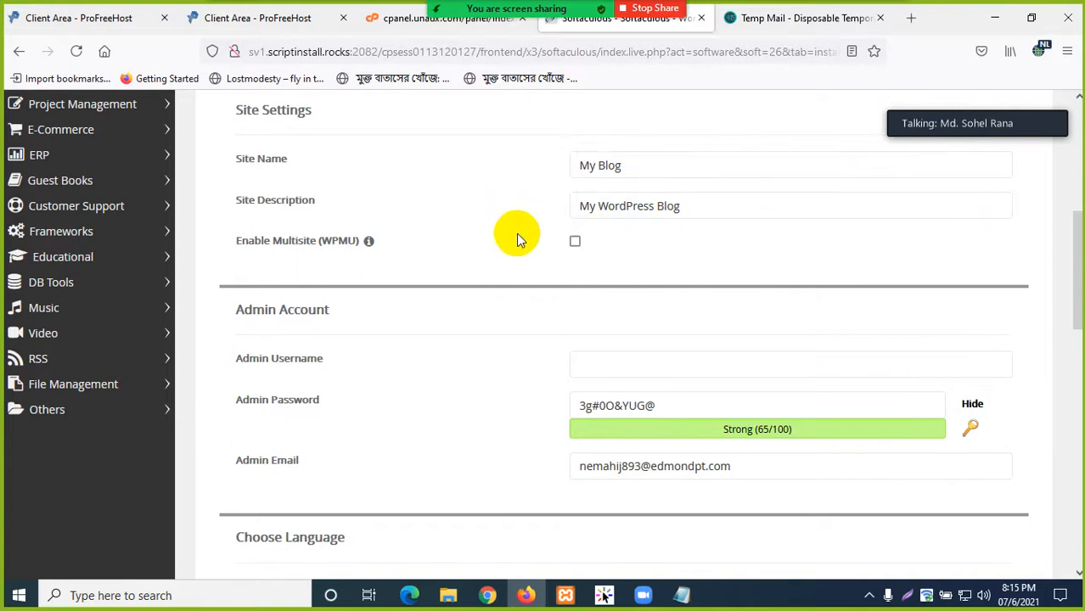
scroll(437, 316, down, 2)
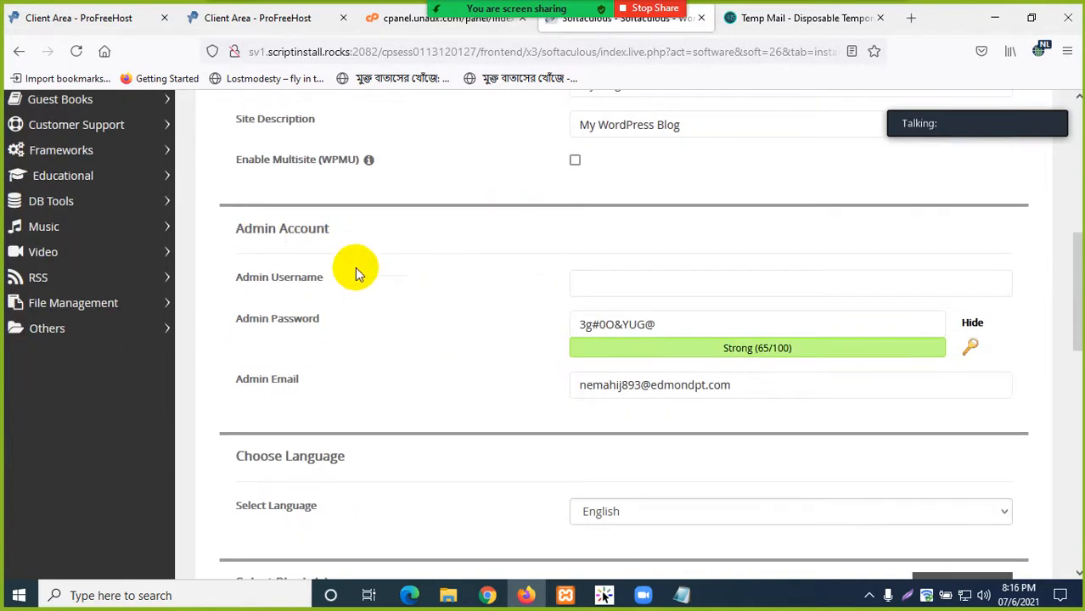
scroll(474, 269, down, 2)
- Replace the generated admin password with a simple one and review the admin email and username
click(606, 210)
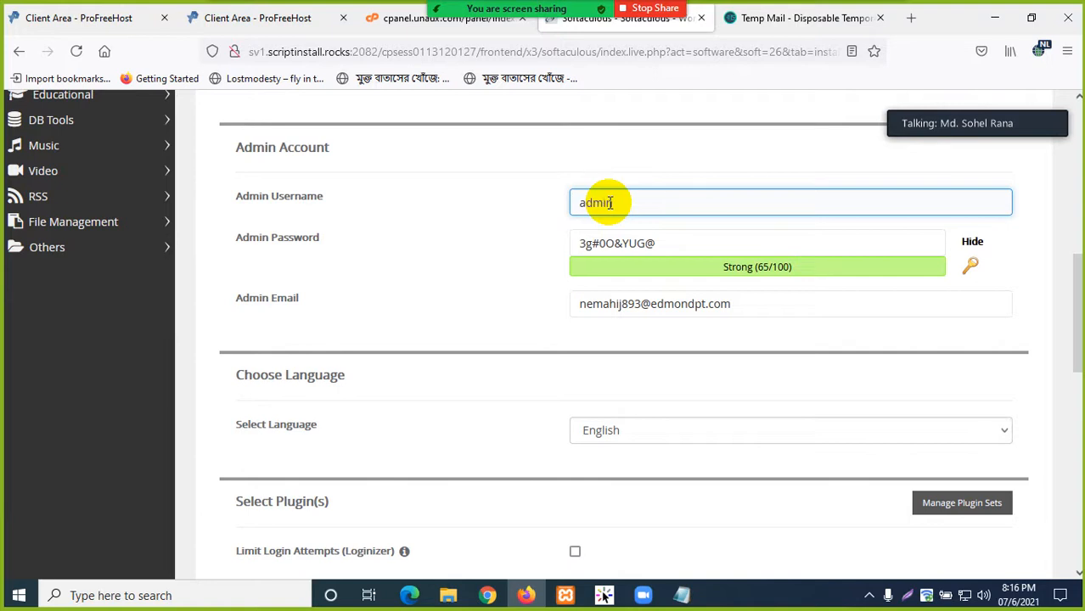
drag(710, 243, 523, 255)
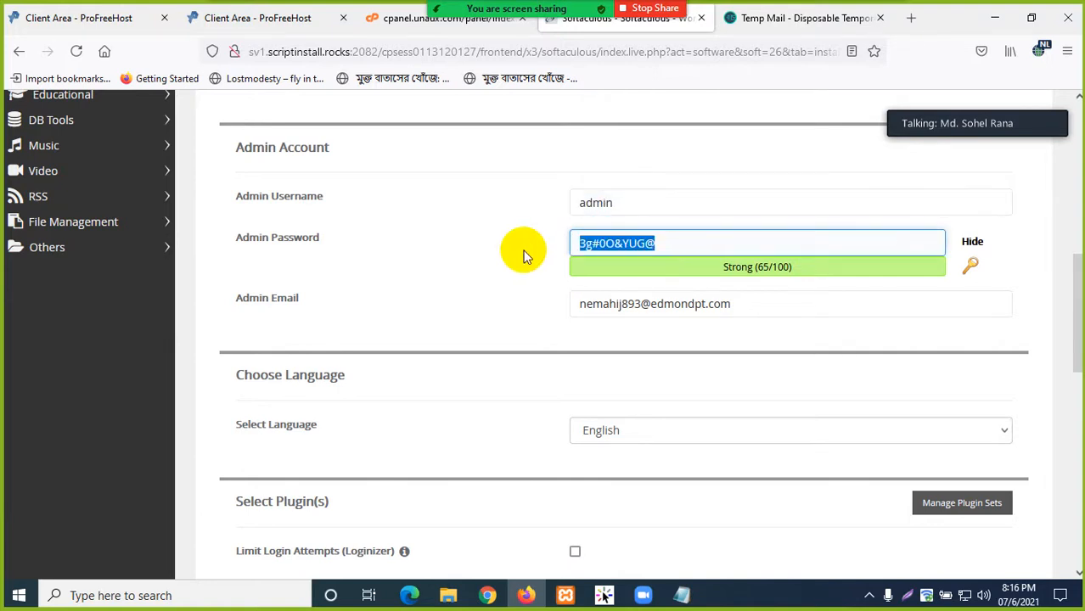
key(BackSpace)
text(admin)
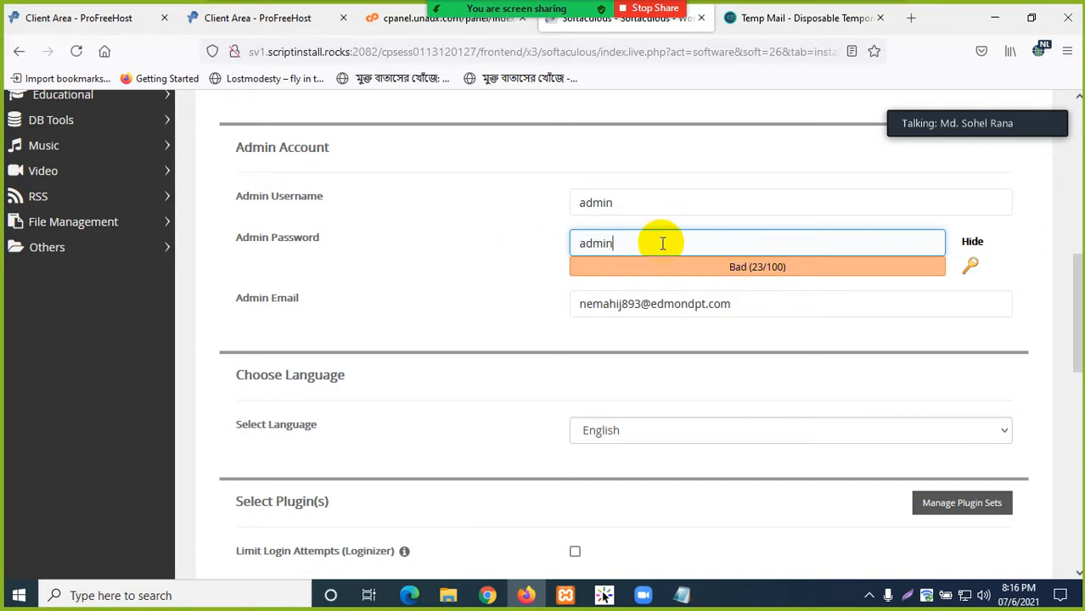
click(477, 261)
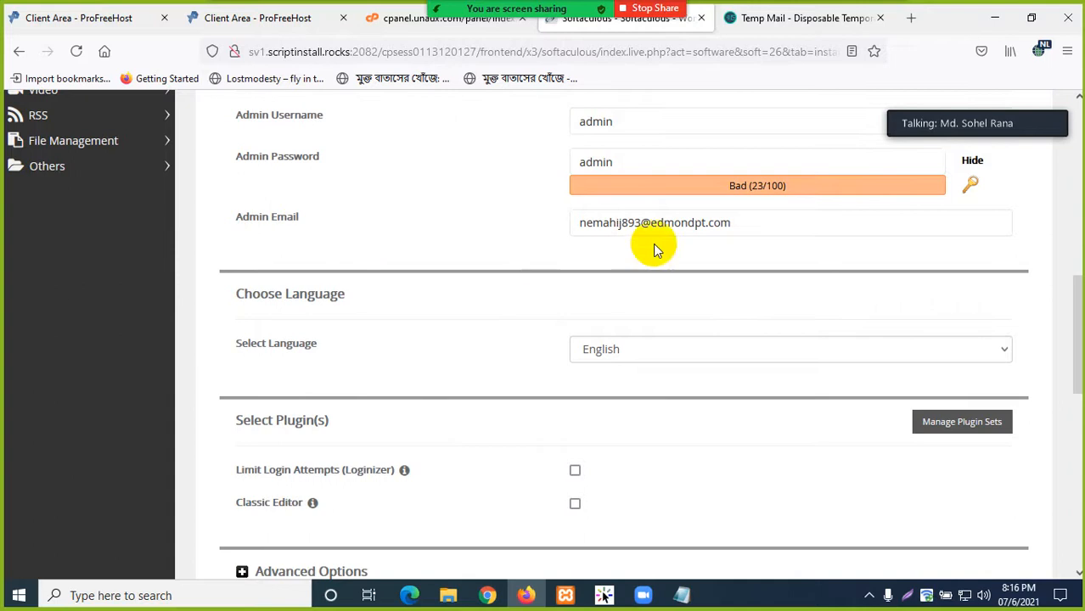
drag(751, 225, 582, 222)
click(497, 228)
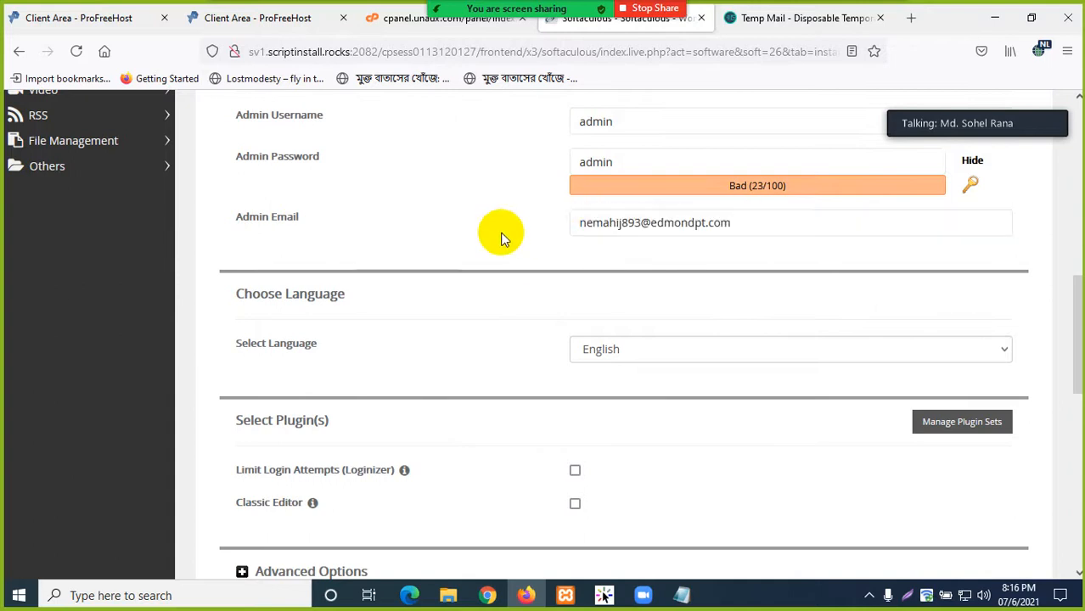
click(605, 235)
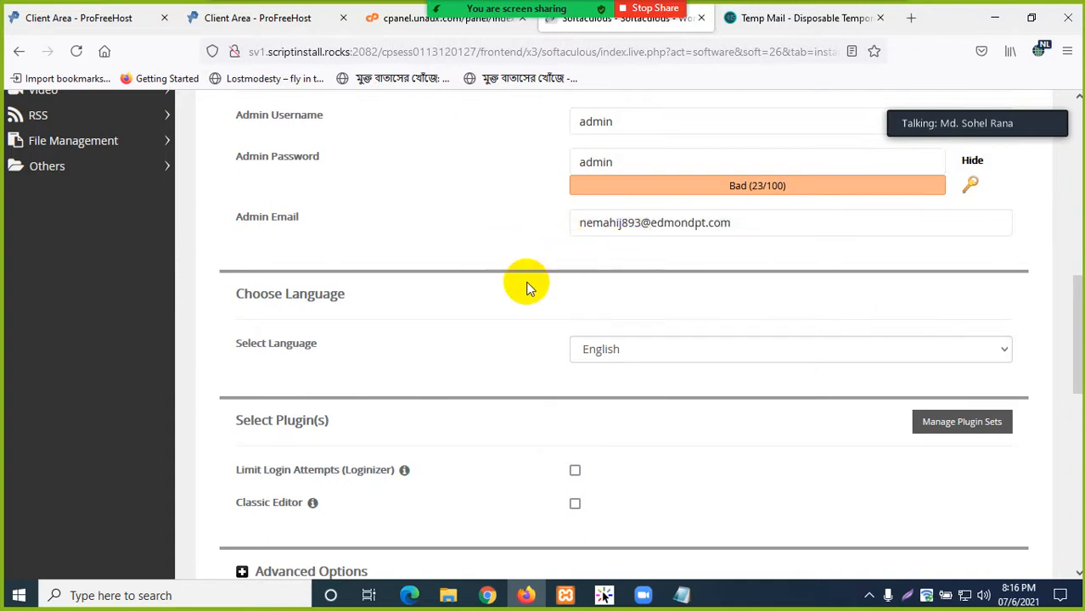
scroll(508, 291, up, 1)
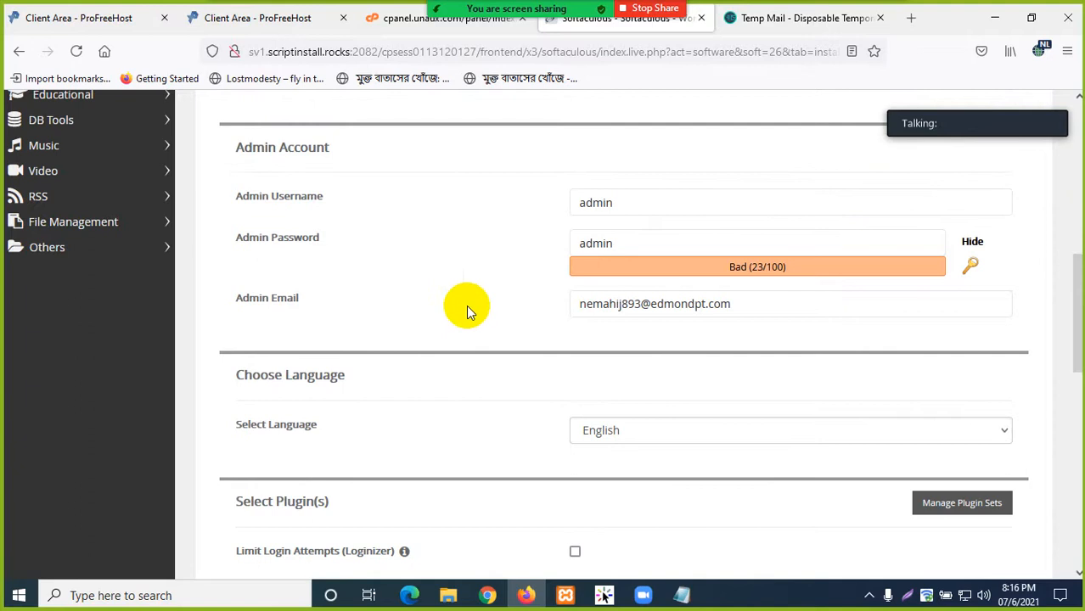
click(615, 211)
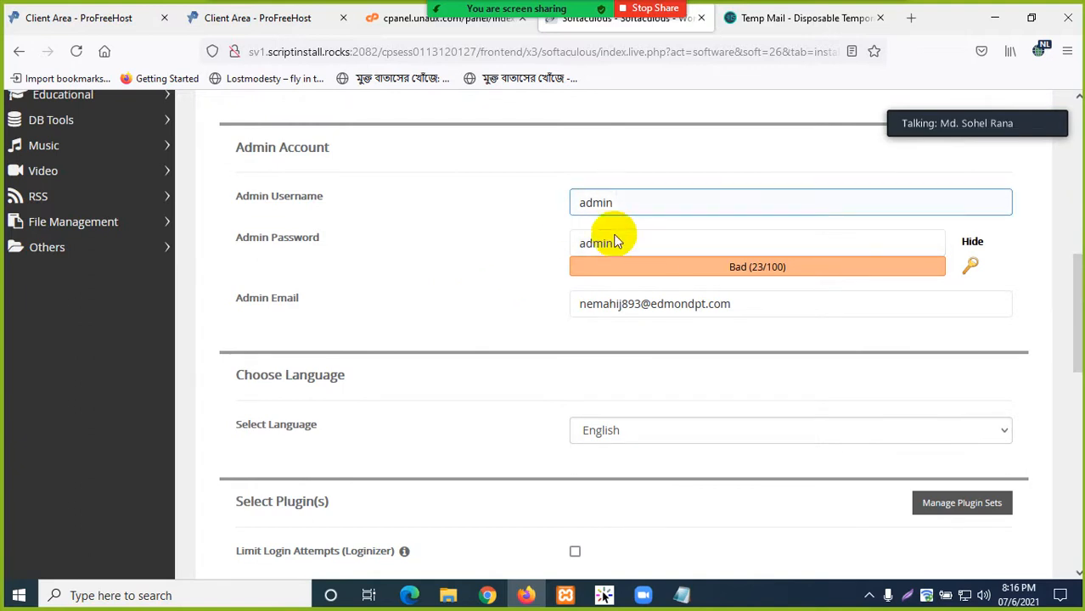
- Include the Classic Editor plugin and expand Advanced Options
scroll(476, 339, down, 2)
scroll(478, 335, up, 2)
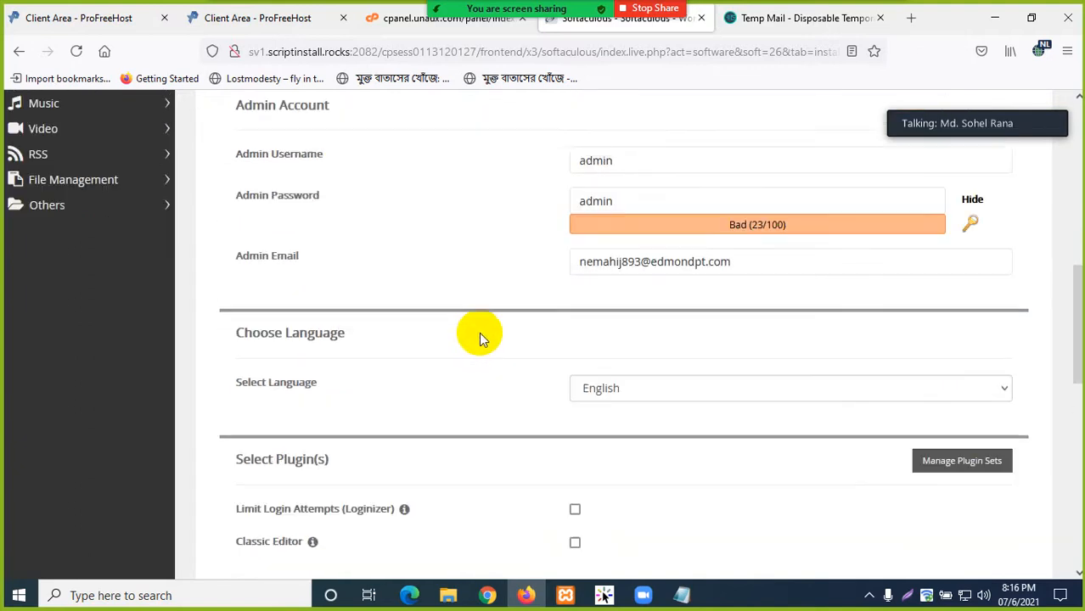
scroll(577, 369, down, 2)
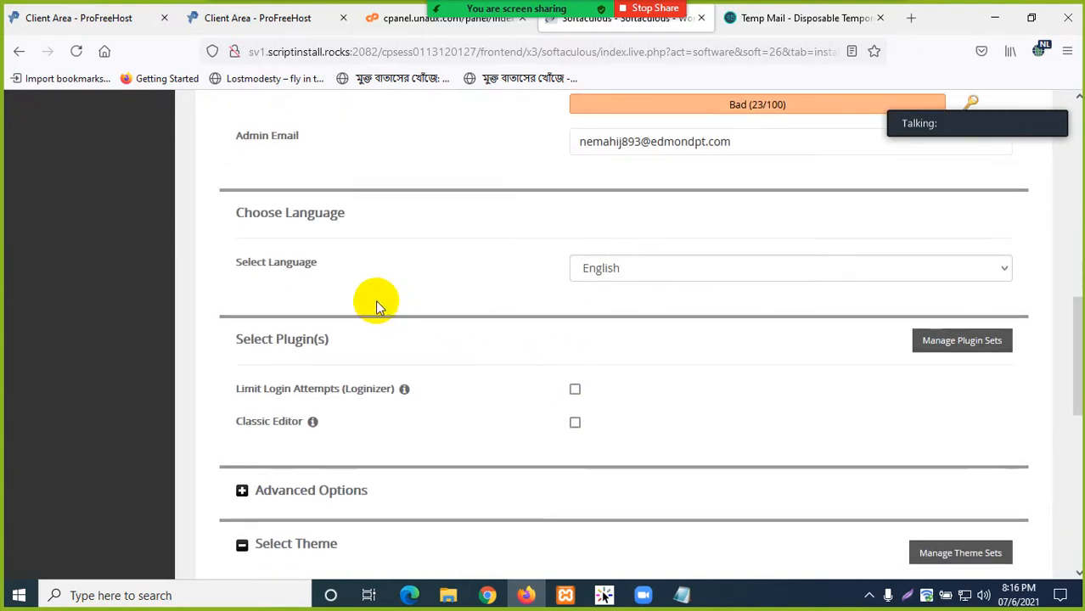
scroll(581, 314, down, 1)
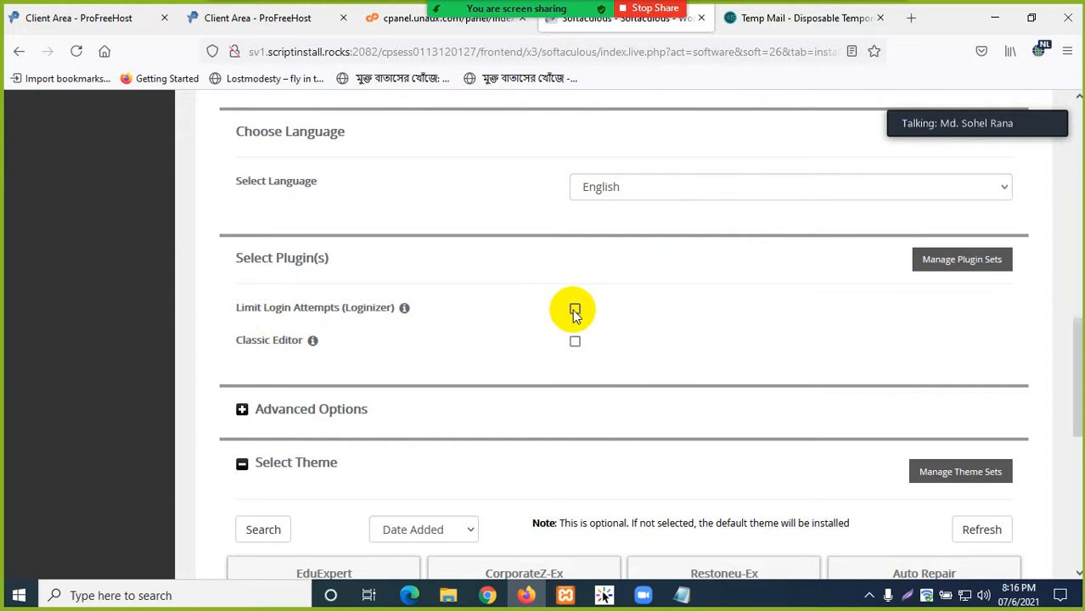
scroll(404, 307, down, 2)
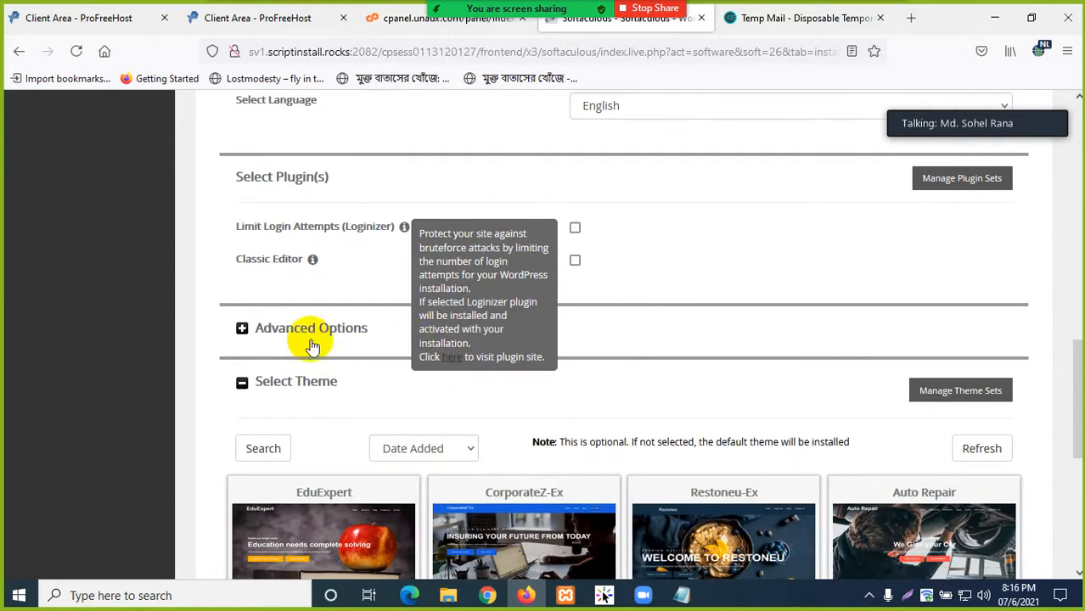
click(575, 260)
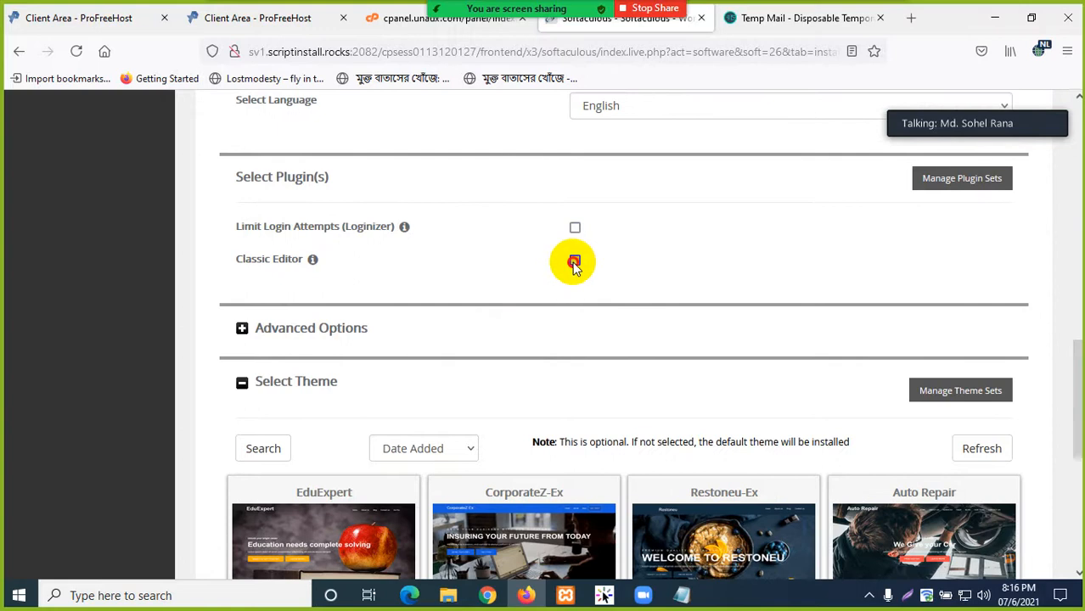
scroll(381, 335, down, 2)
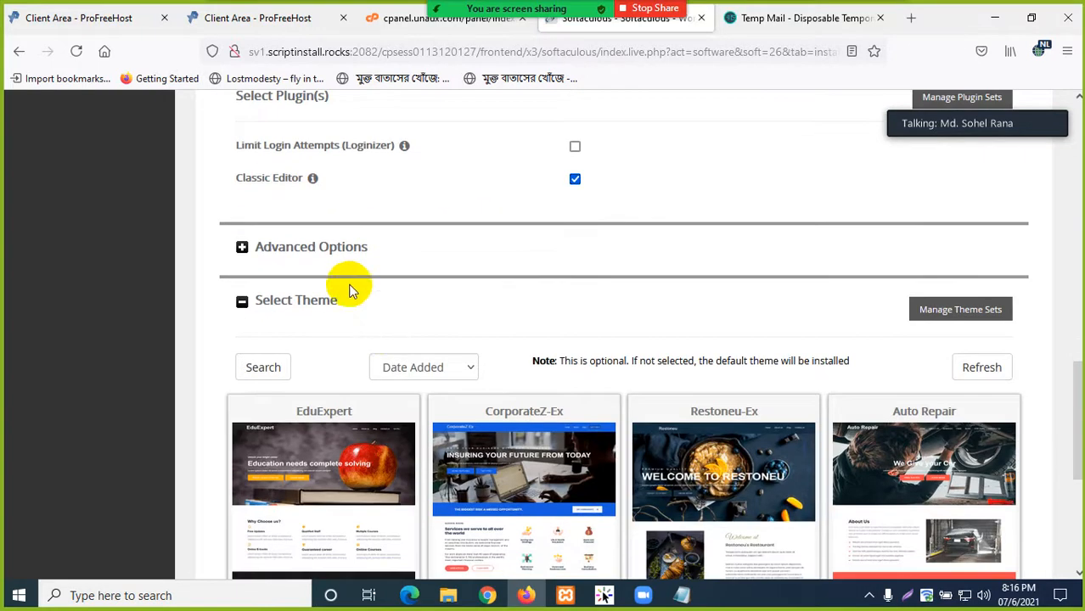
click(242, 247)
- Review database name 113, table prefix wpg1_ and auto-upgrade settings, then collapse Advanced Options
scroll(469, 335, down, 2)
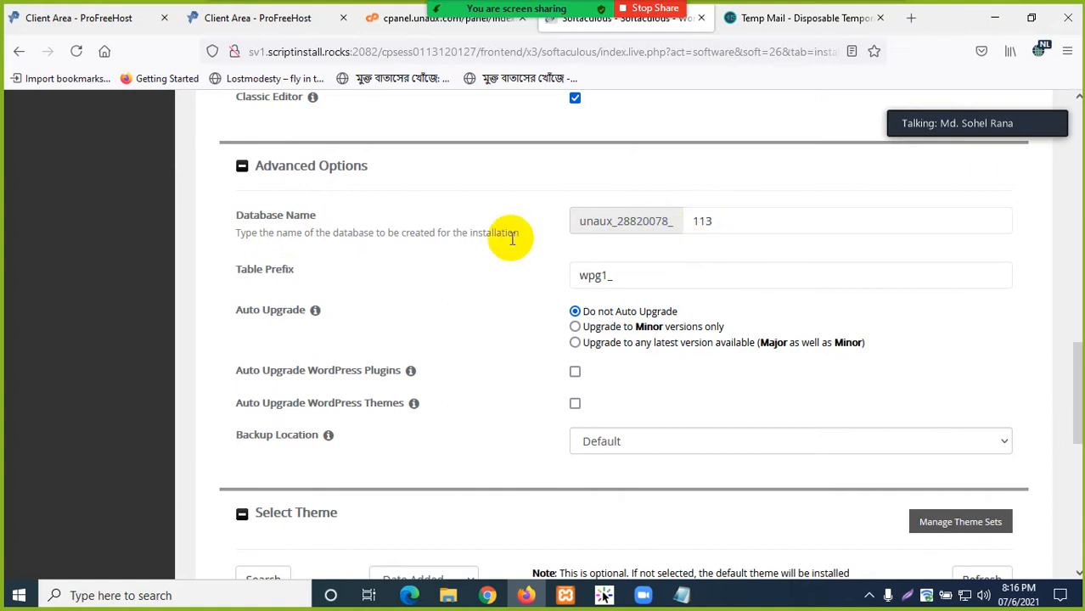
scroll(452, 331, down, 2)
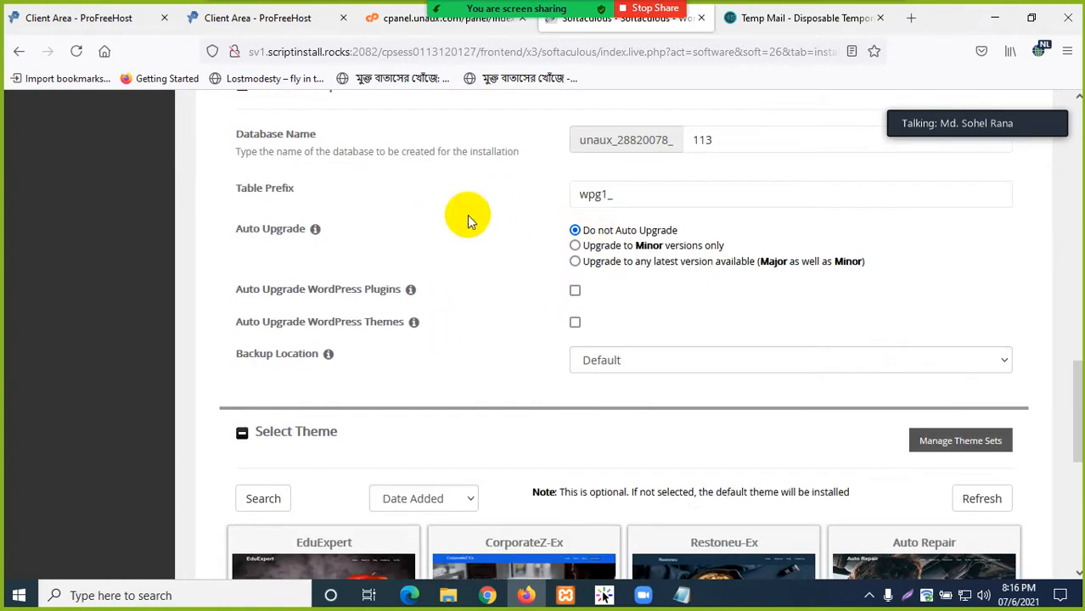
scroll(355, 333, down, 2)
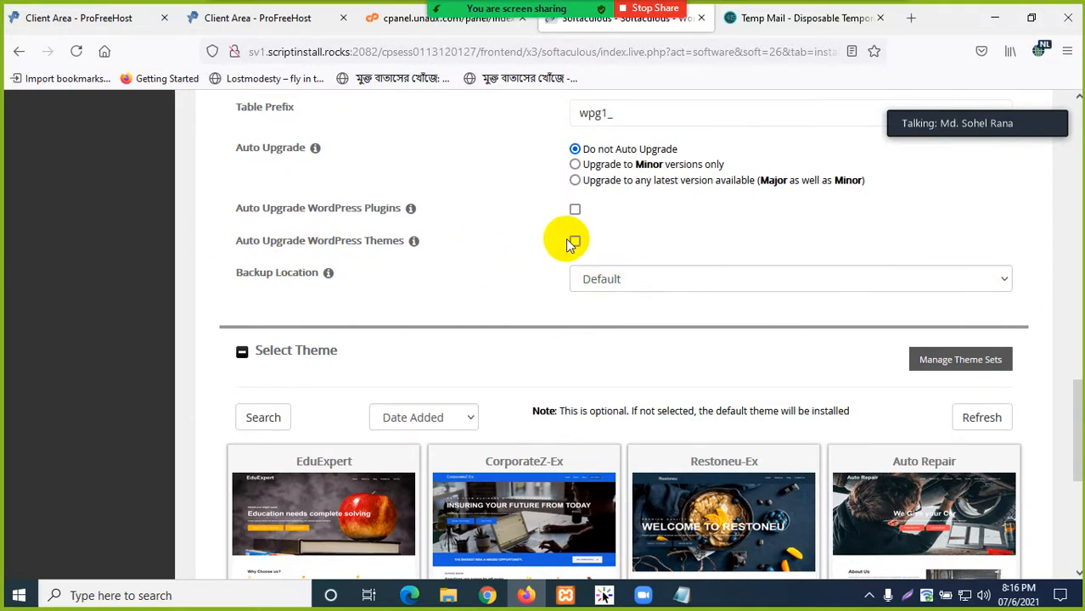
scroll(469, 246, up, 2)
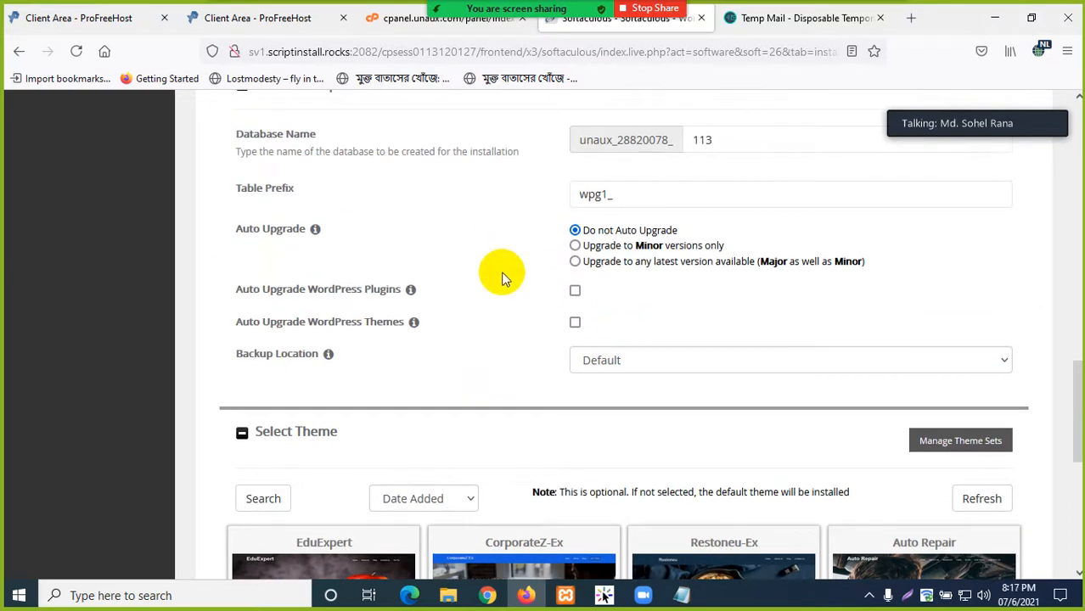
scroll(501, 267, up, 4)
scroll(543, 247, down, 2)
scroll(520, 270, down, 1)
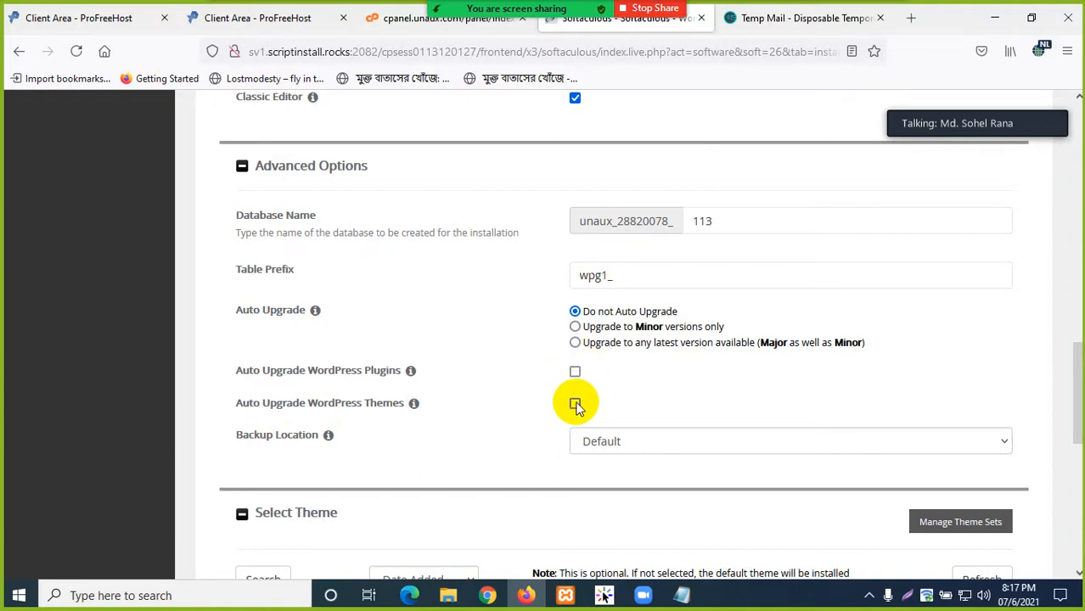
scroll(453, 276, down, 3)
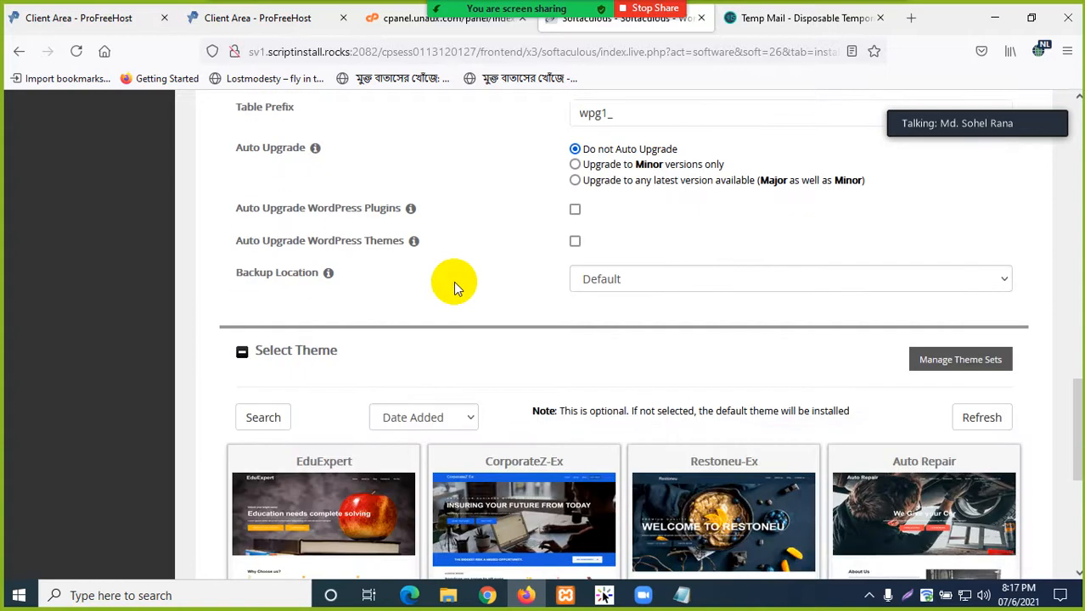
scroll(357, 237, up, 3)
click(242, 166)
scroll(413, 291, down, 2)
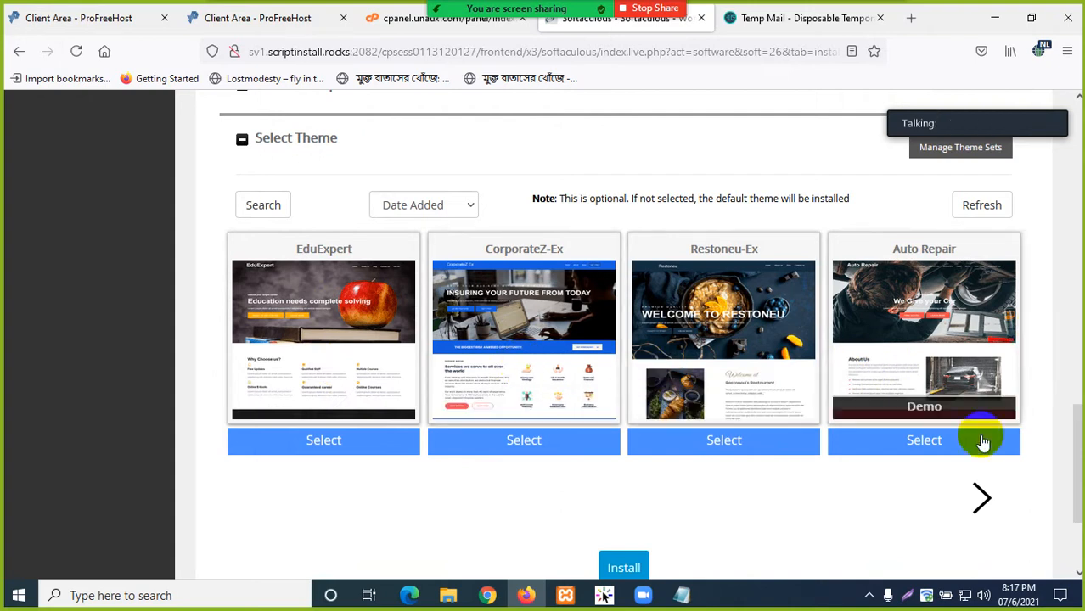
- Pick the Consultent-Ex theme from the next theme page and start the WordPress install
click(981, 495)
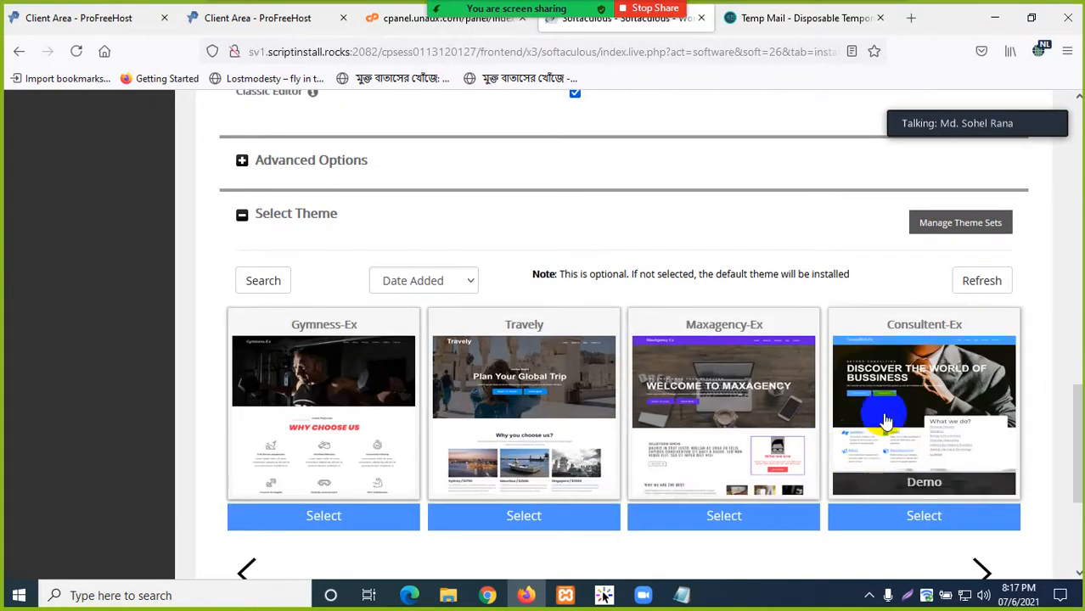
scroll(720, 417, down, 2)
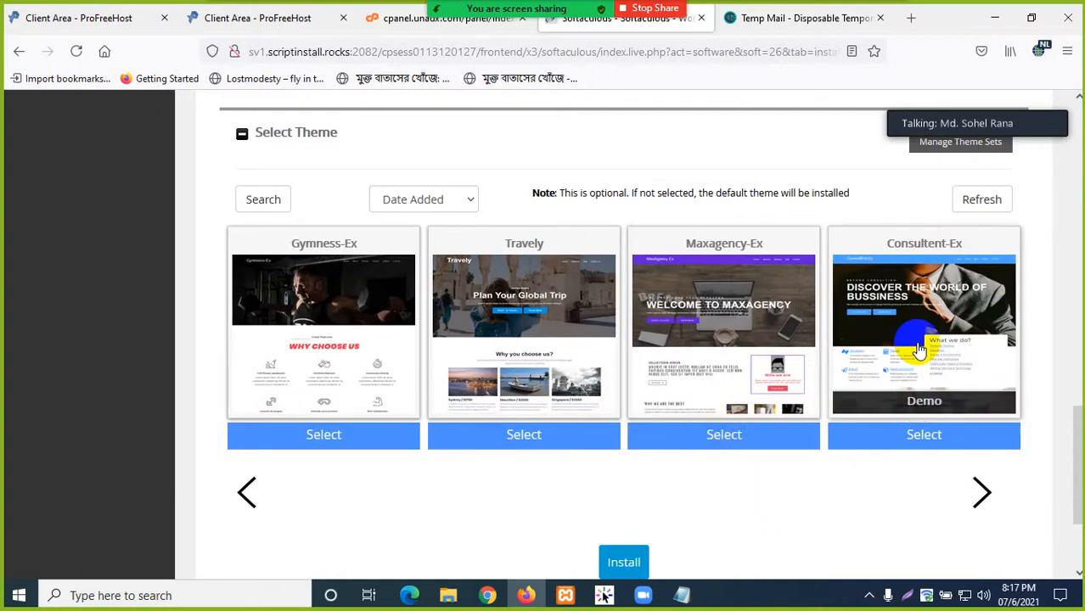
click(924, 435)
scroll(747, 490, down, 2)
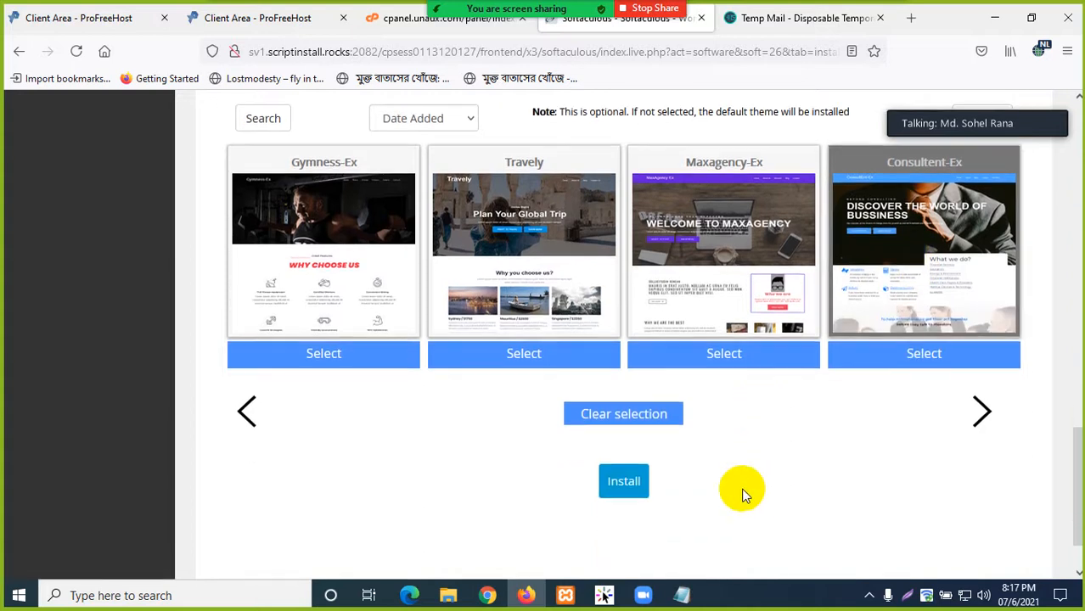
click(625, 482)
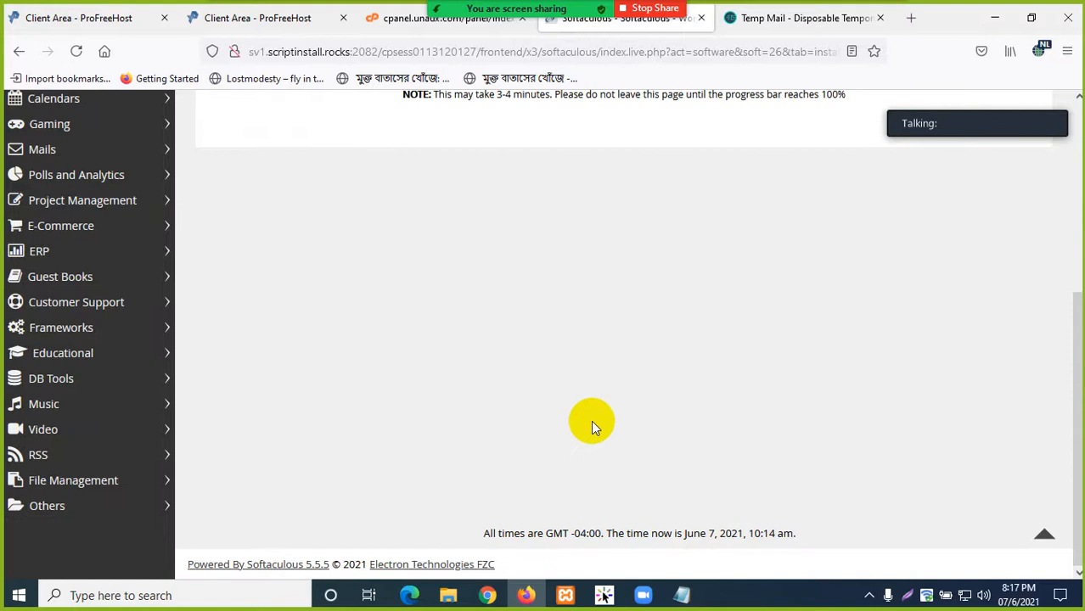
- Dismiss the 'connection was lost' alert and wait while the install copies files at 38%
scroll(590, 422, up, 3)
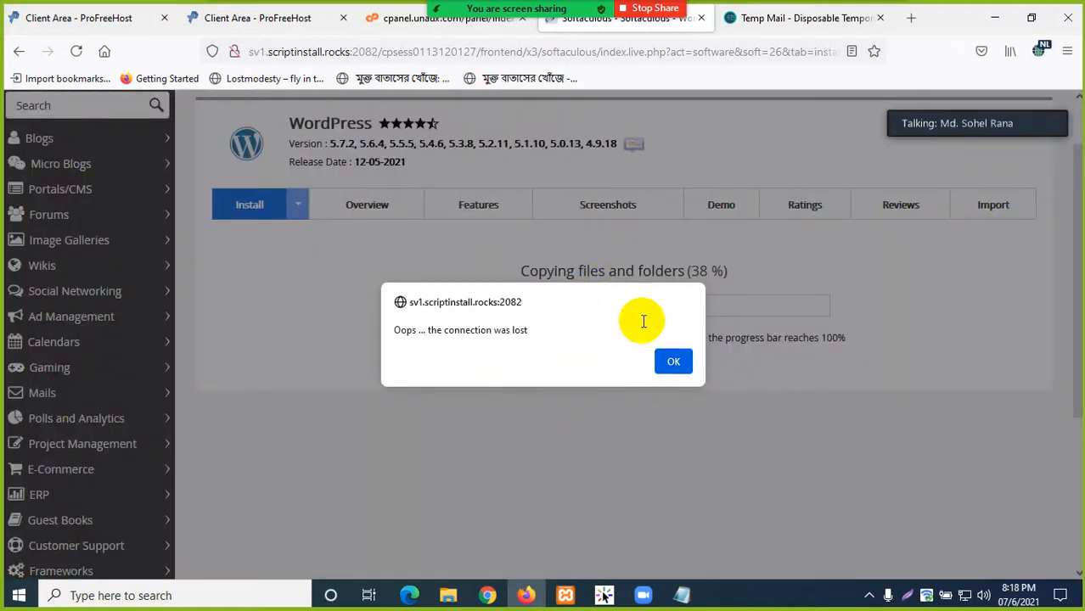
click(674, 362)
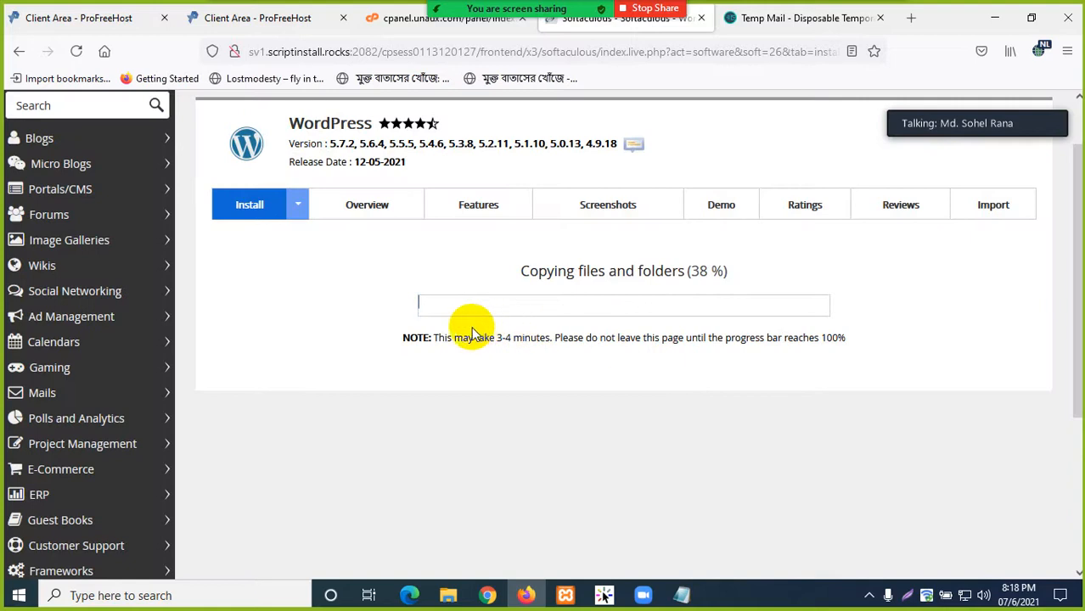
scroll(442, 323, up, 2)
scroll(460, 337, down, 1)
scroll(461, 339, down, 1)
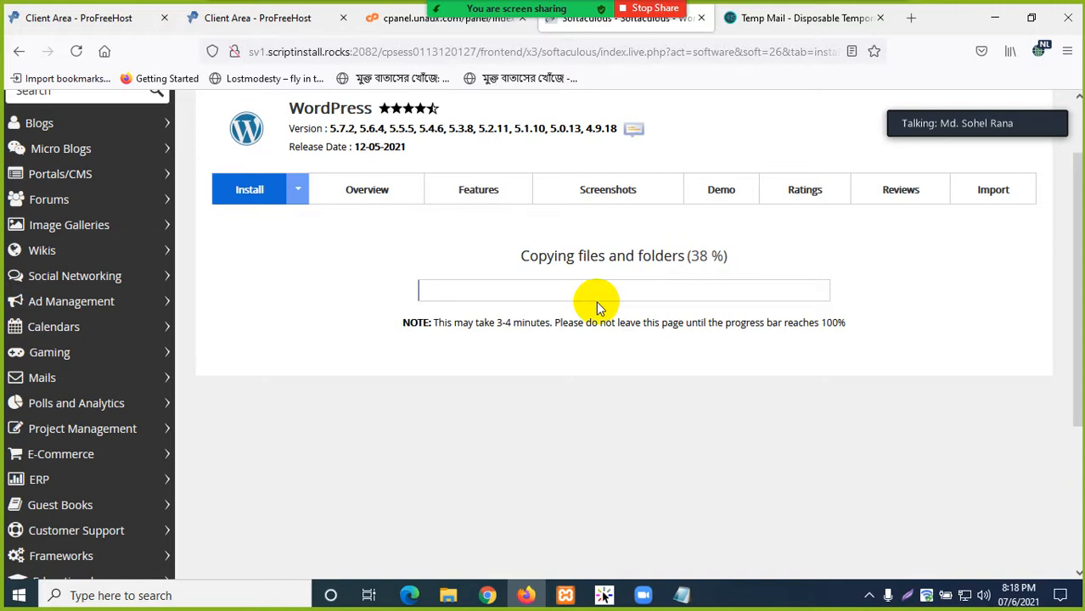
drag(553, 324, 656, 332)
click(667, 332)
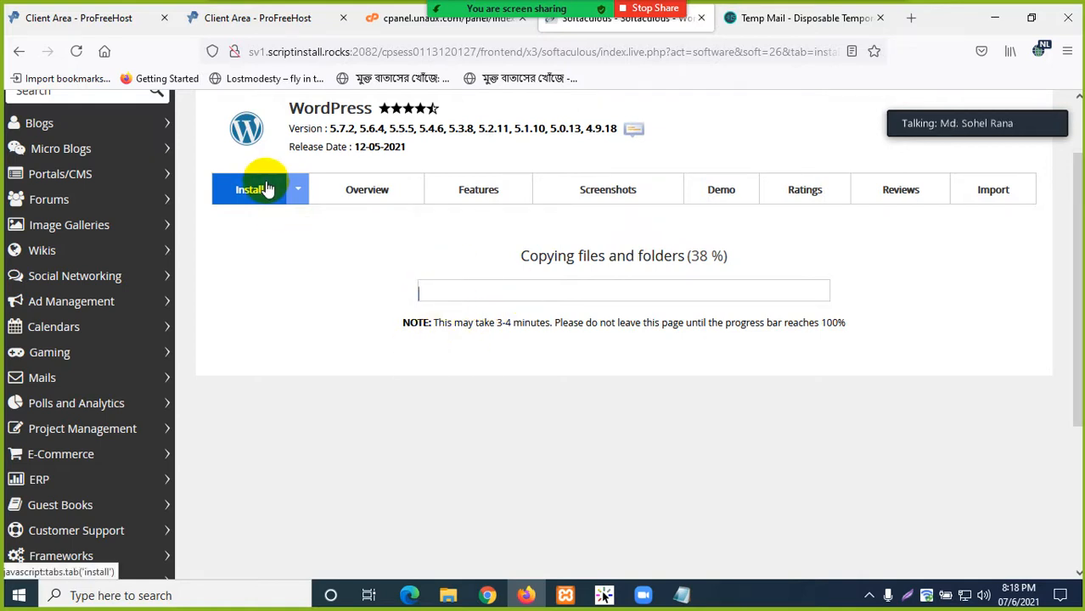
scroll(352, 309, down, 4)
scroll(356, 313, up, 4)
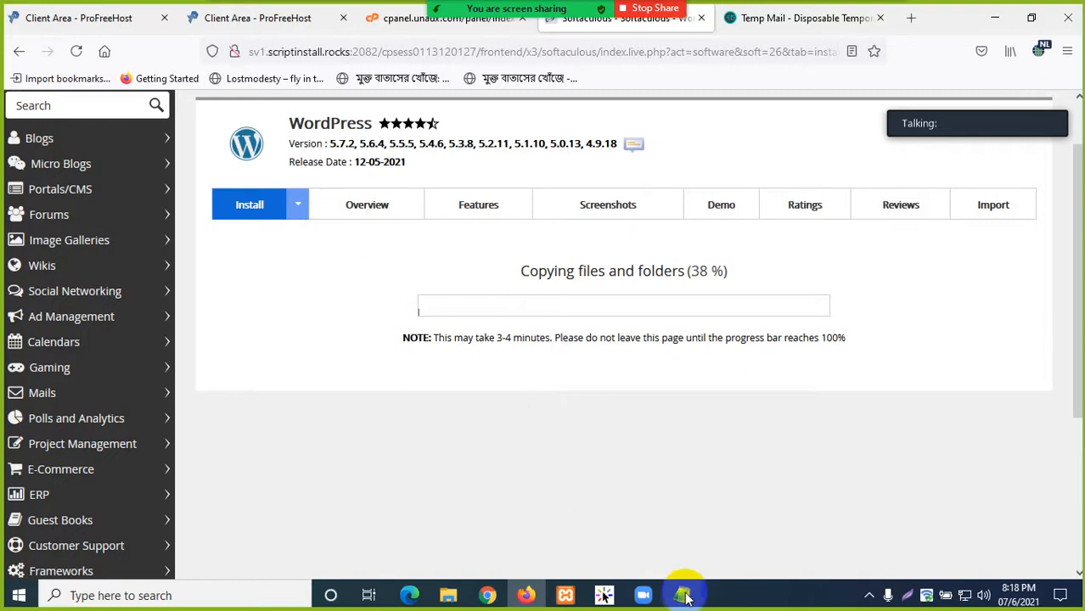
- Copy the rajshahiit.unaux.com line from the Notepad account notes, then minimize Notepad
mouse_move(683, 597)
click(658, 552)
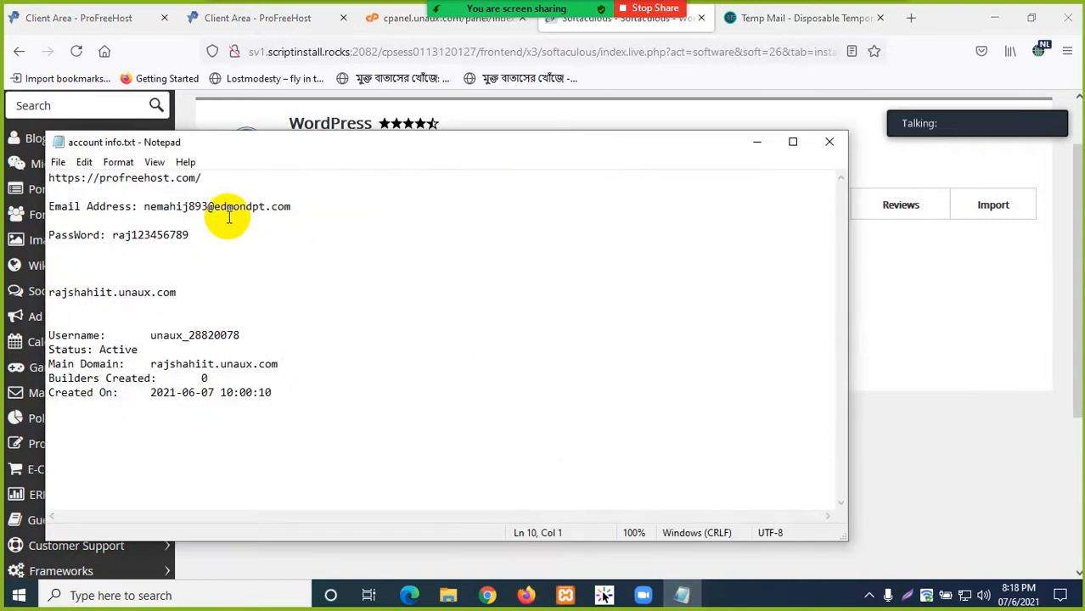
click(219, 236)
drag(204, 291, 44, 290)
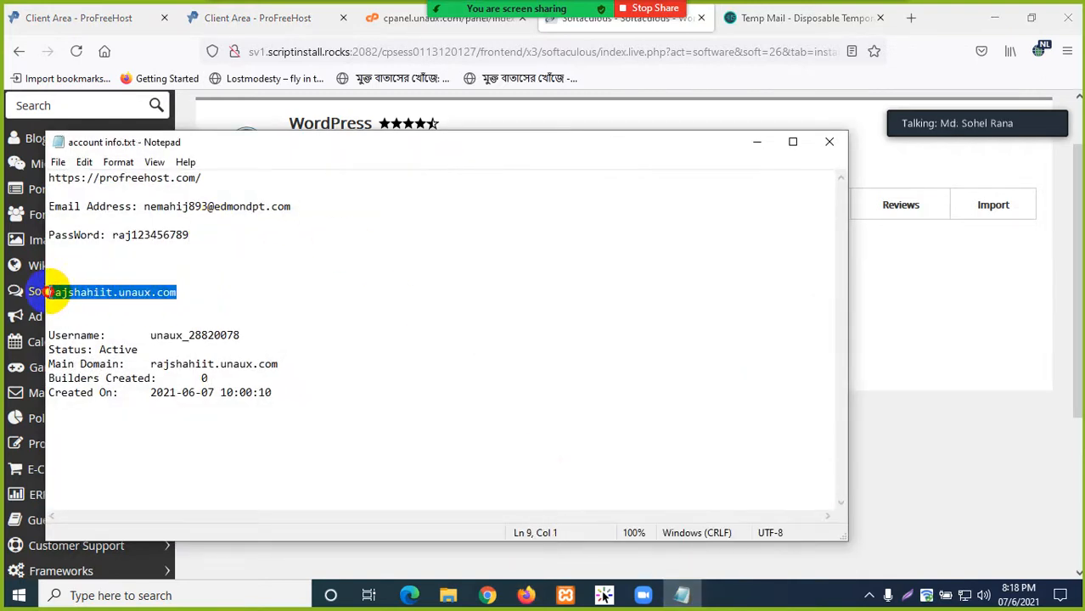
right_click(75, 294)
click(109, 345)
click(375, 315)
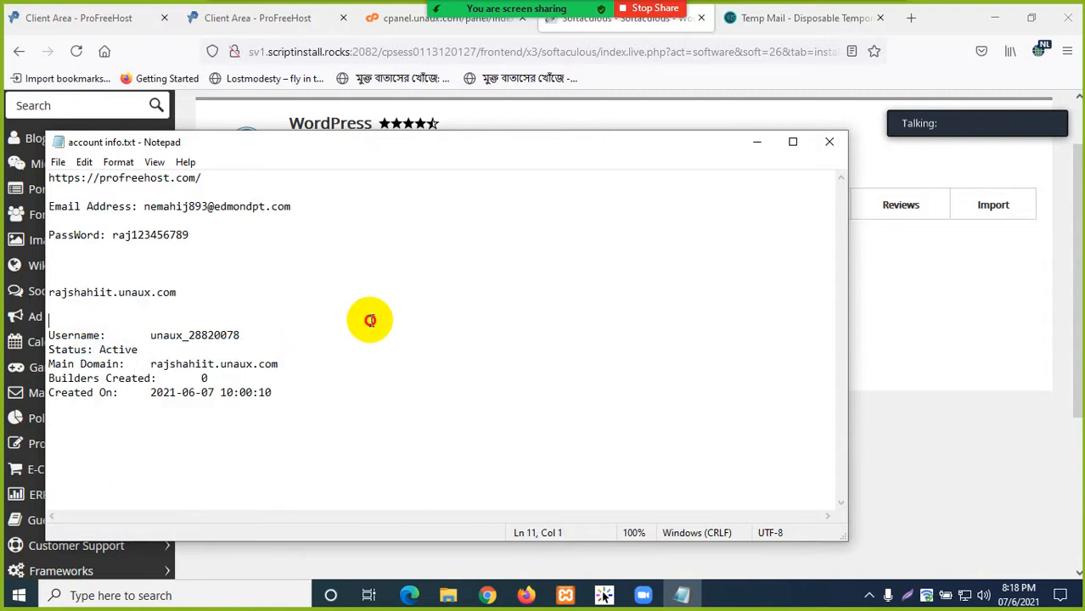
click(758, 147)
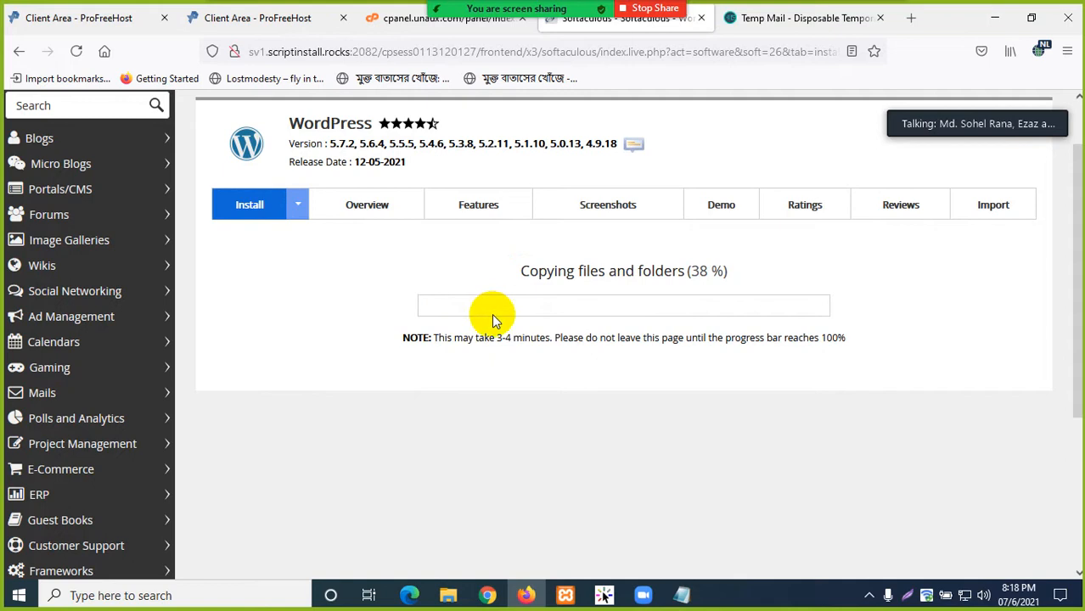
- Load rajshahiit.unaux.com in a new tab with Paste and Go, reload it, then switch to the Client Area tab
drag(522, 270, 702, 272)
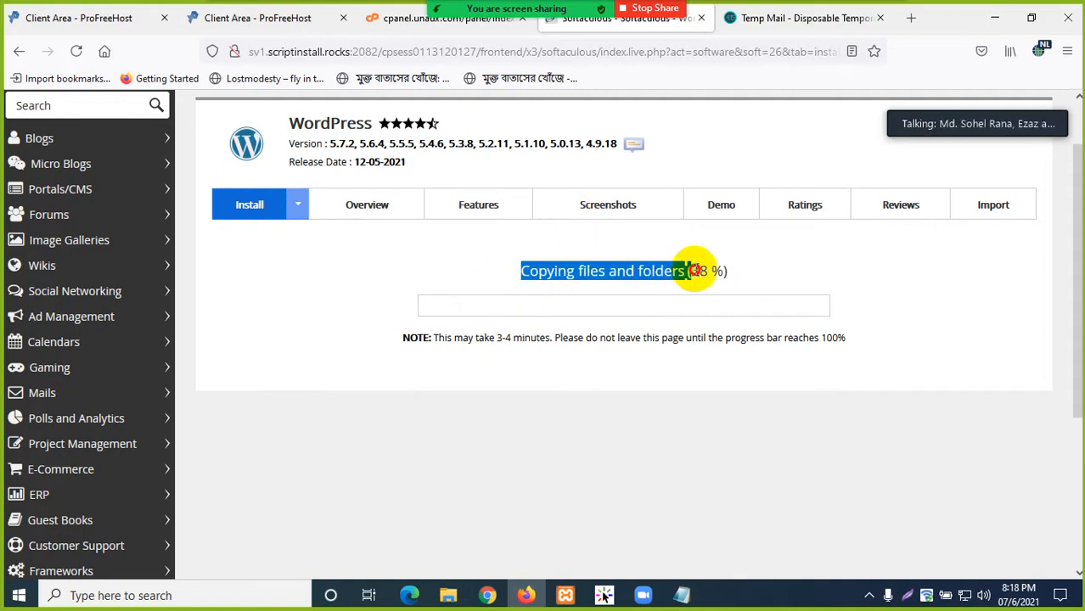
click(756, 276)
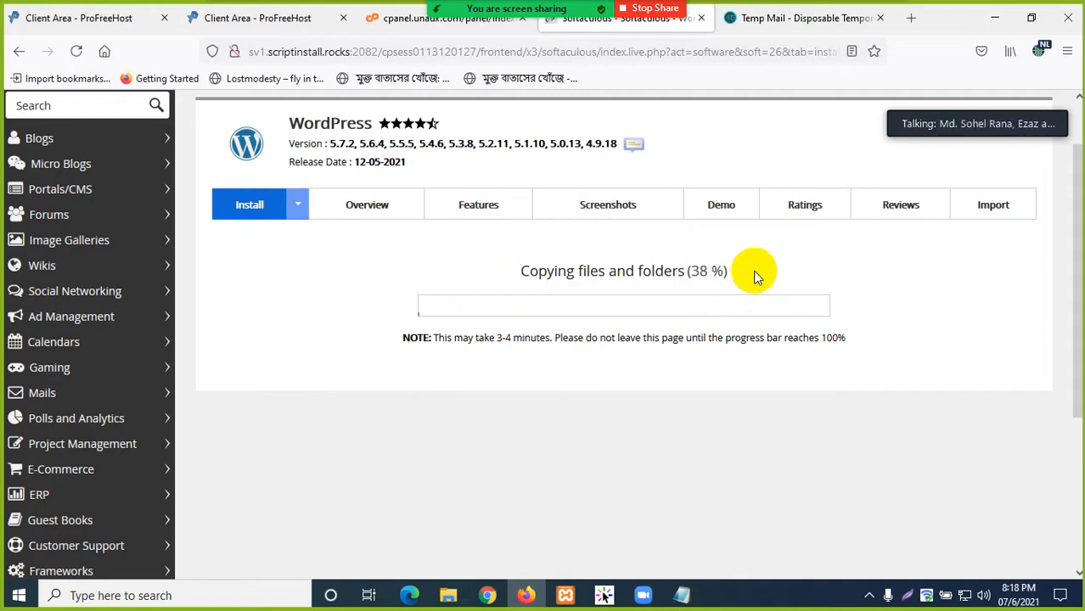
click(912, 18)
right_click(461, 51)
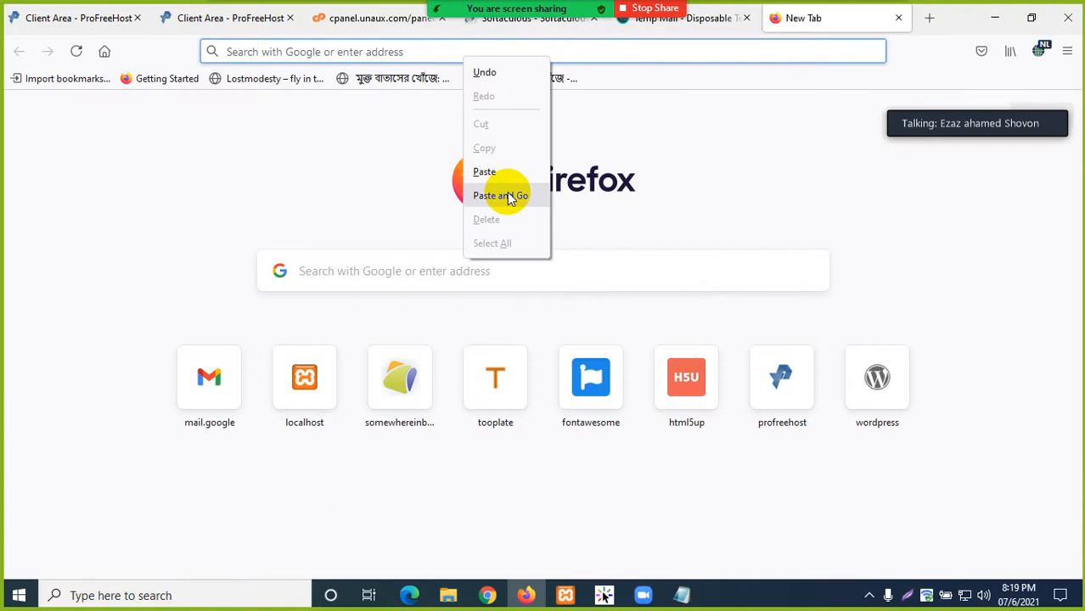
click(499, 194)
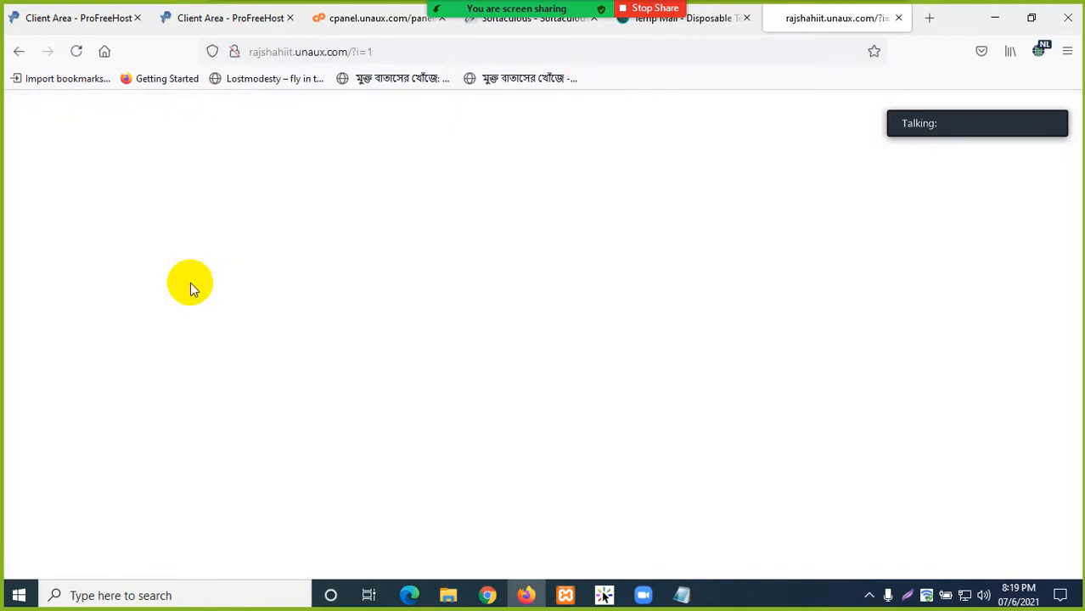
click(404, 55)
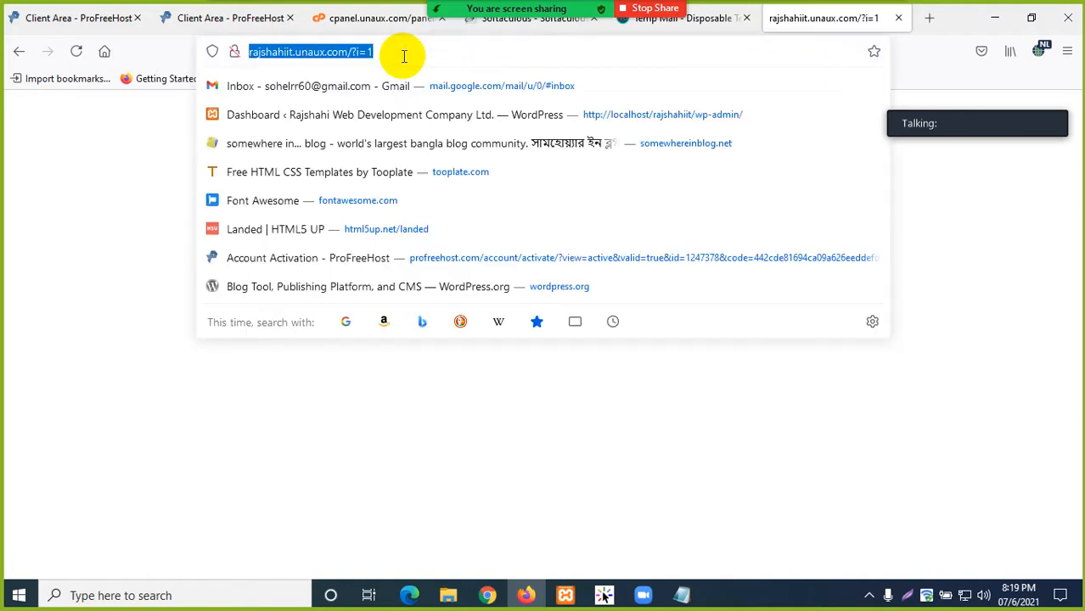
key(Return)
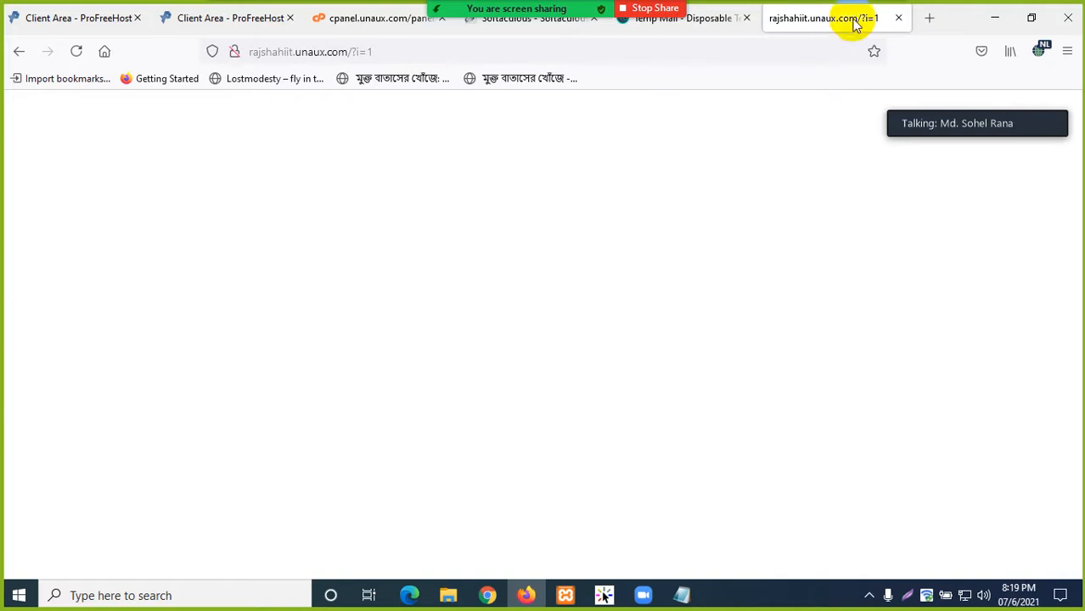
mouse_move(352, 26)
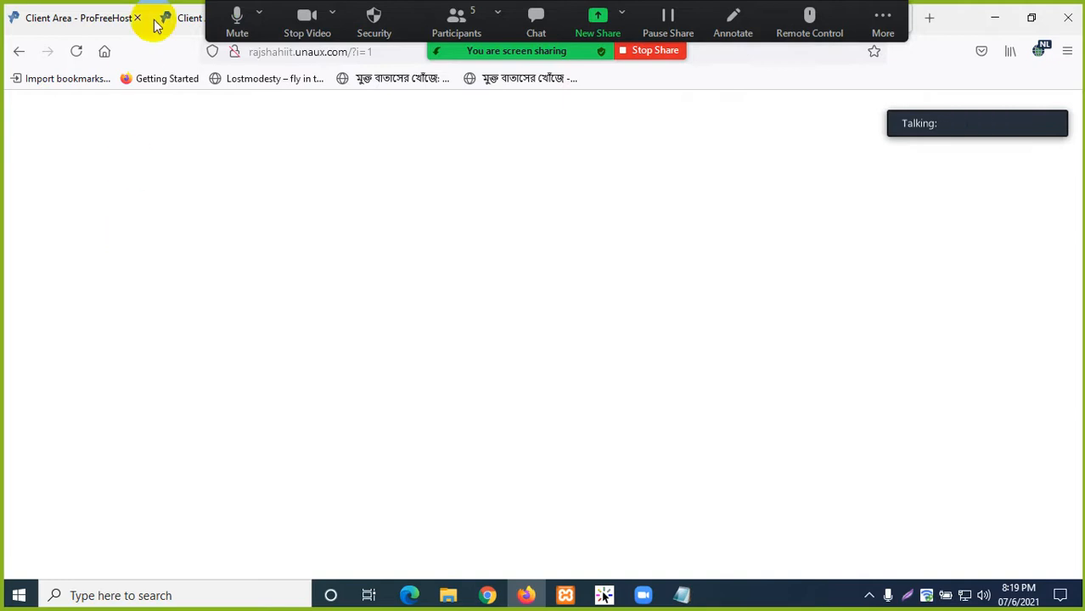
scroll(318, 202, up, 1)
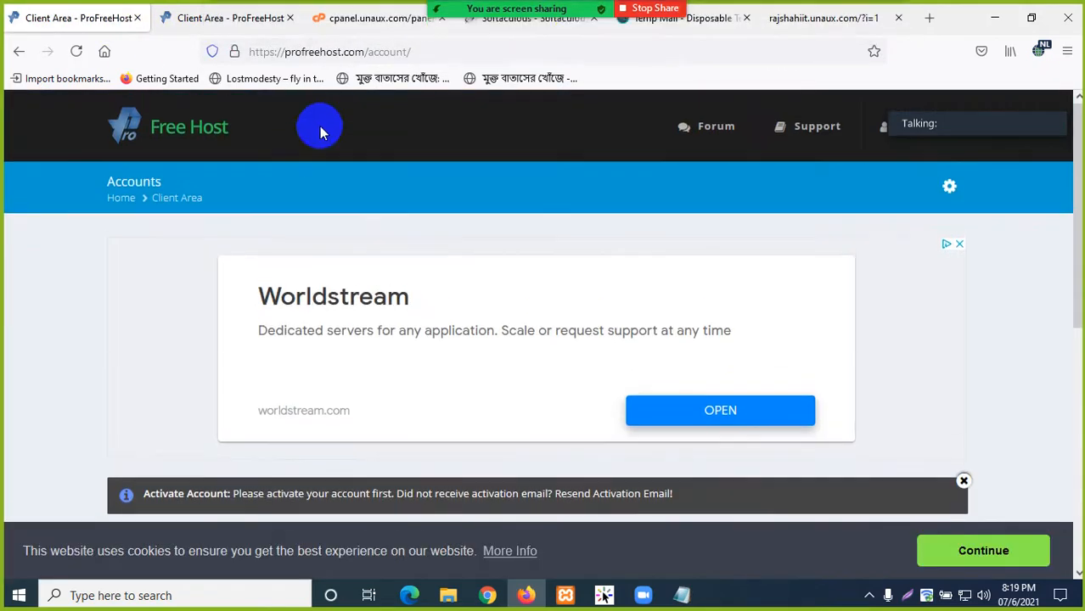
- Leave the stalled 38% install, return to Top Scripts, and start a fresh WordPress install
click(557, 26)
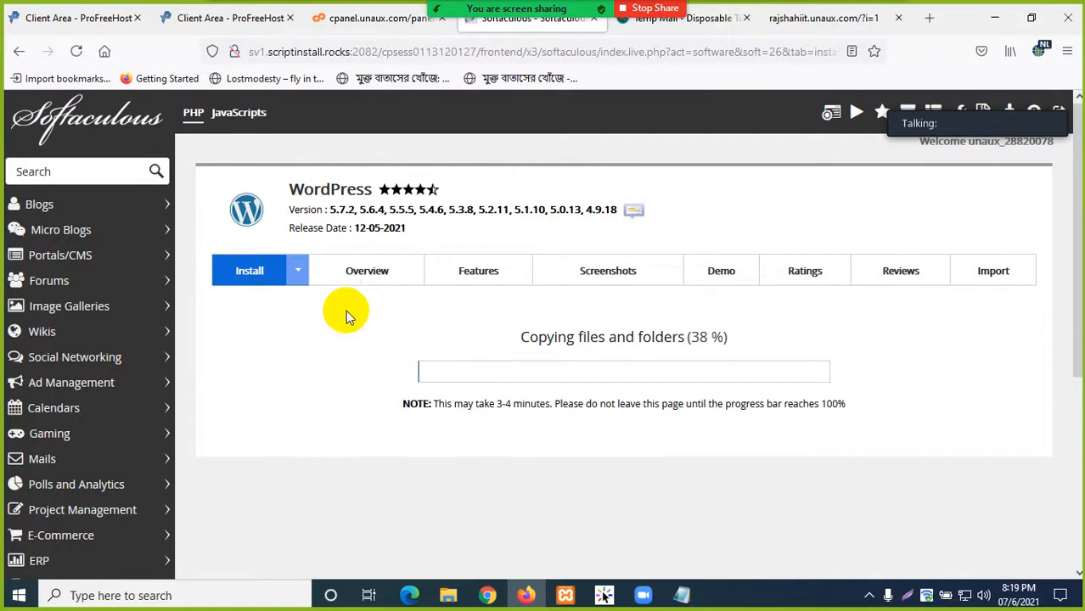
click(299, 278)
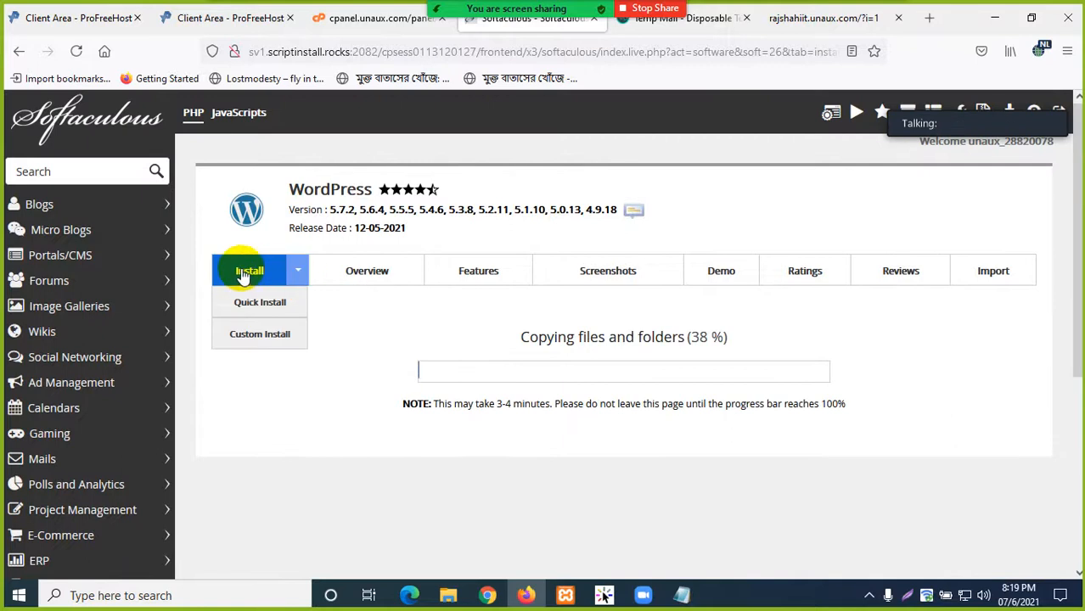
click(263, 308)
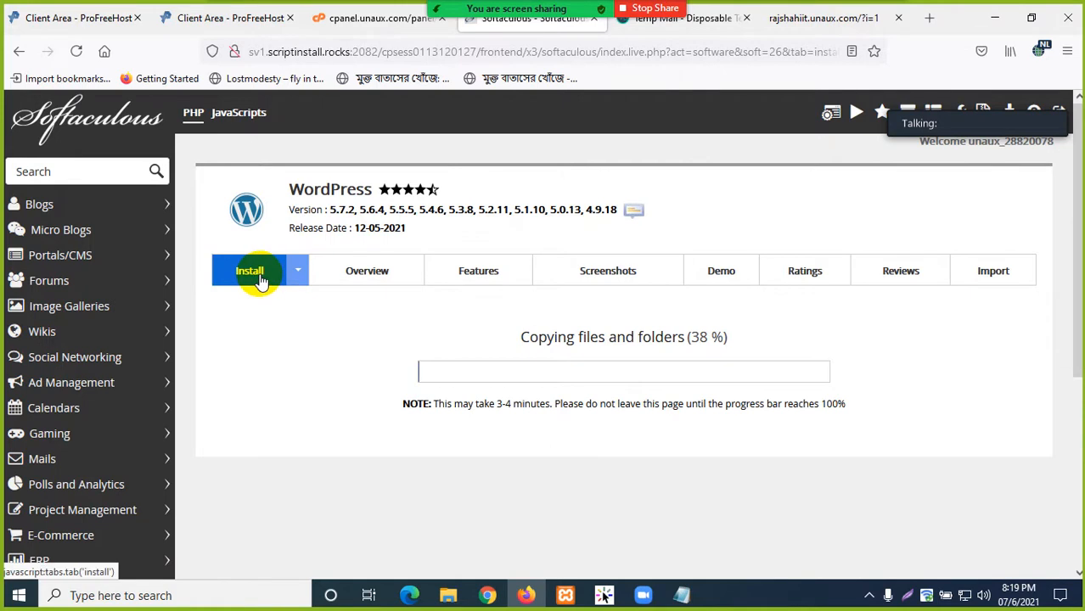
scroll(360, 367, down, 5)
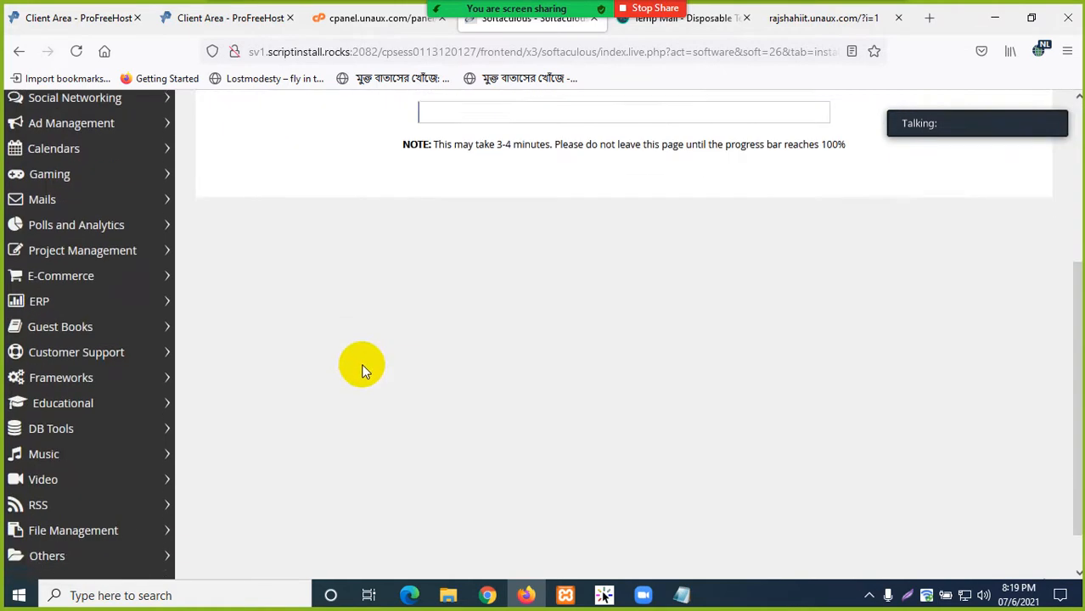
scroll(362, 371, down, 1)
scroll(362, 371, up, 5)
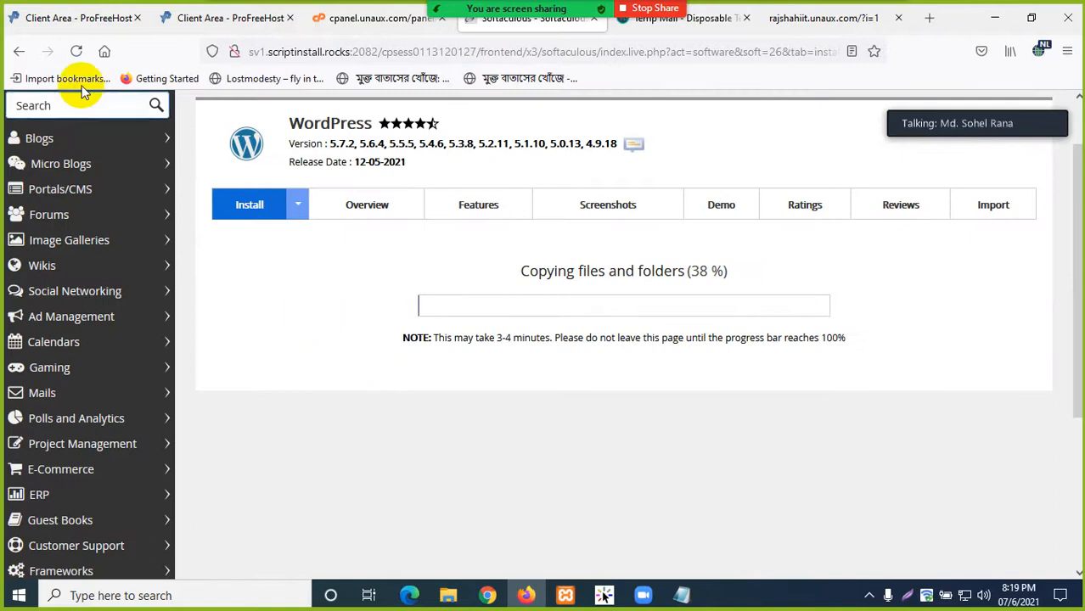
click(21, 53)
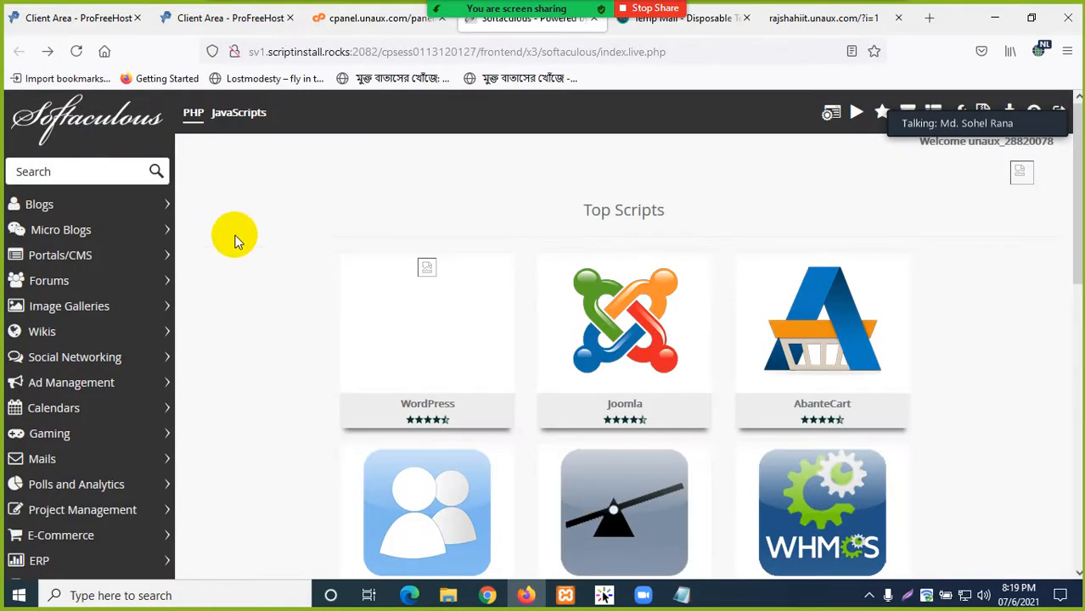
click(369, 372)
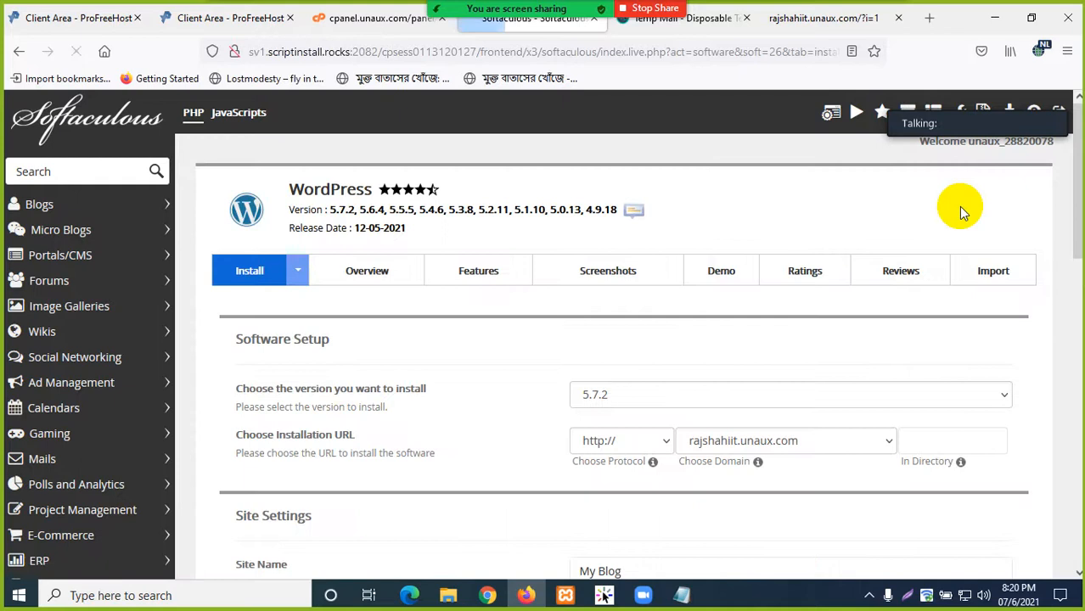
- Replace the generated admin password in the Softaculous WordPress install form
scroll(600, 397, down, 3)
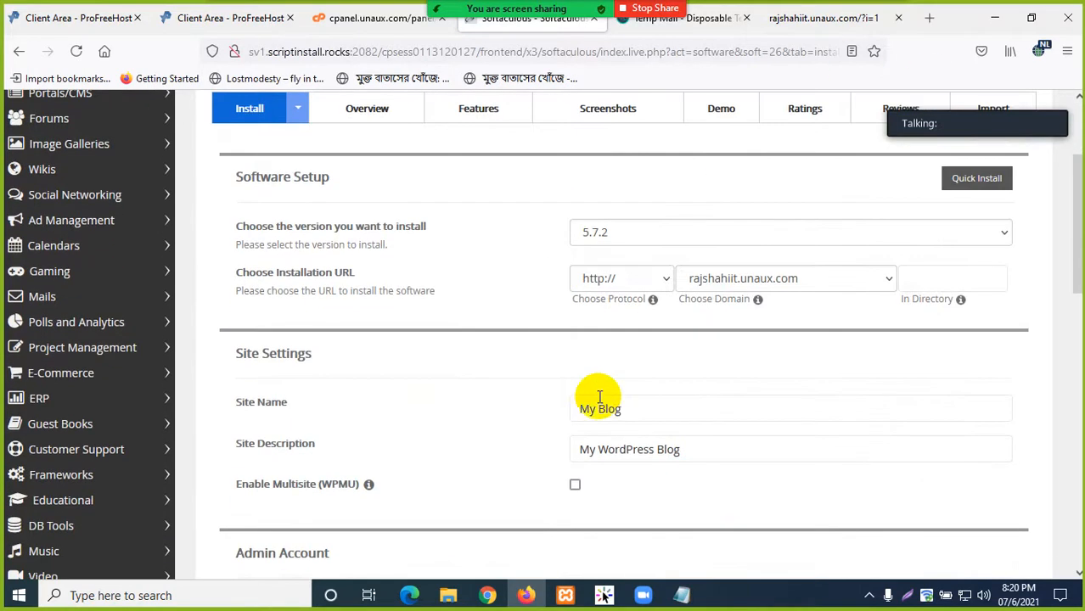
scroll(630, 390, down, 6)
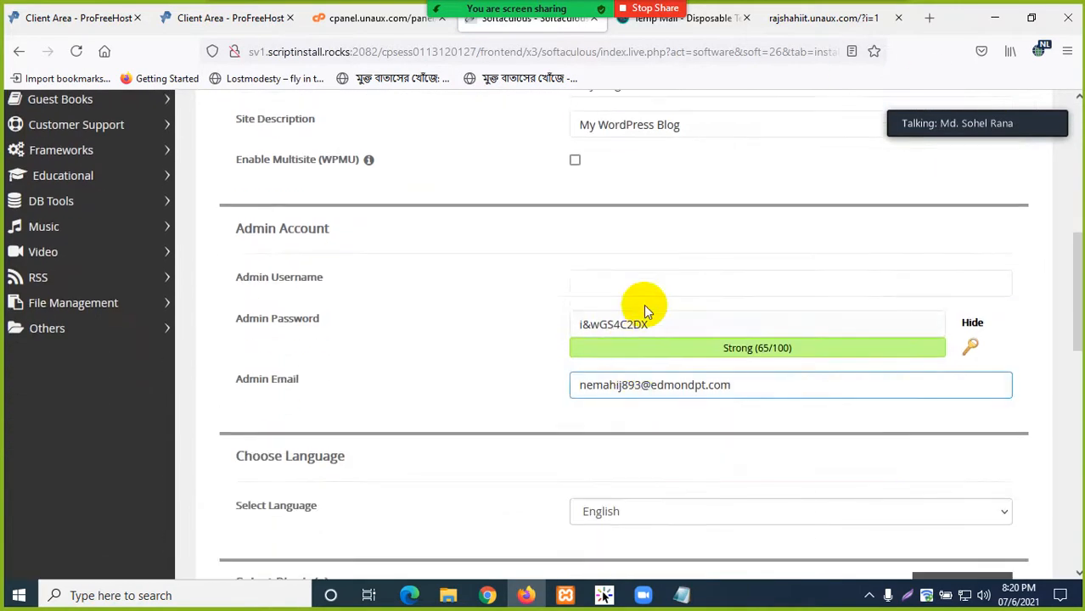
click(641, 285)
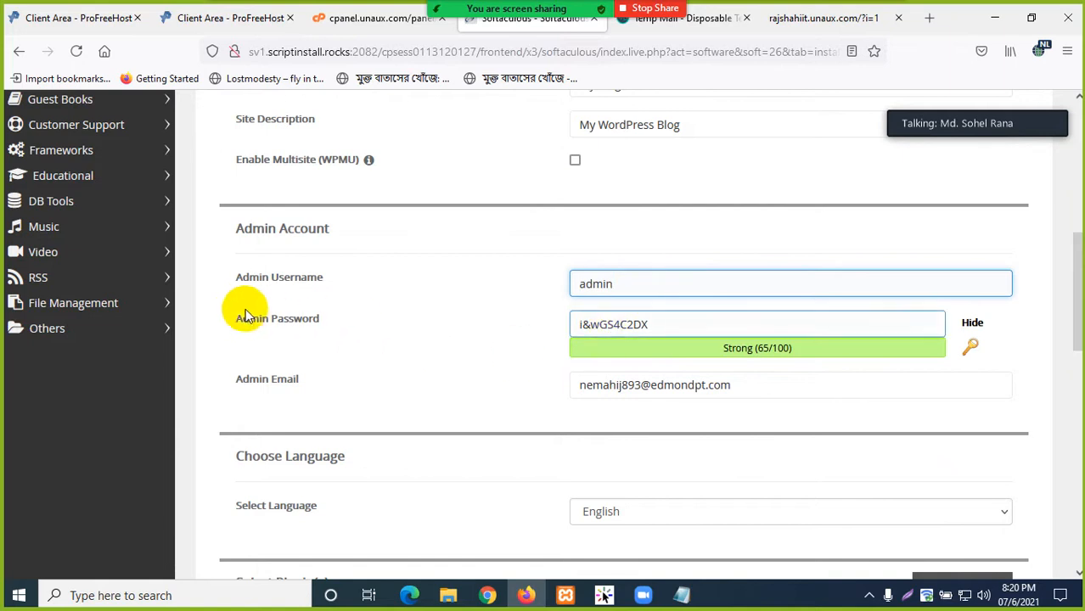
drag(653, 331, 514, 323)
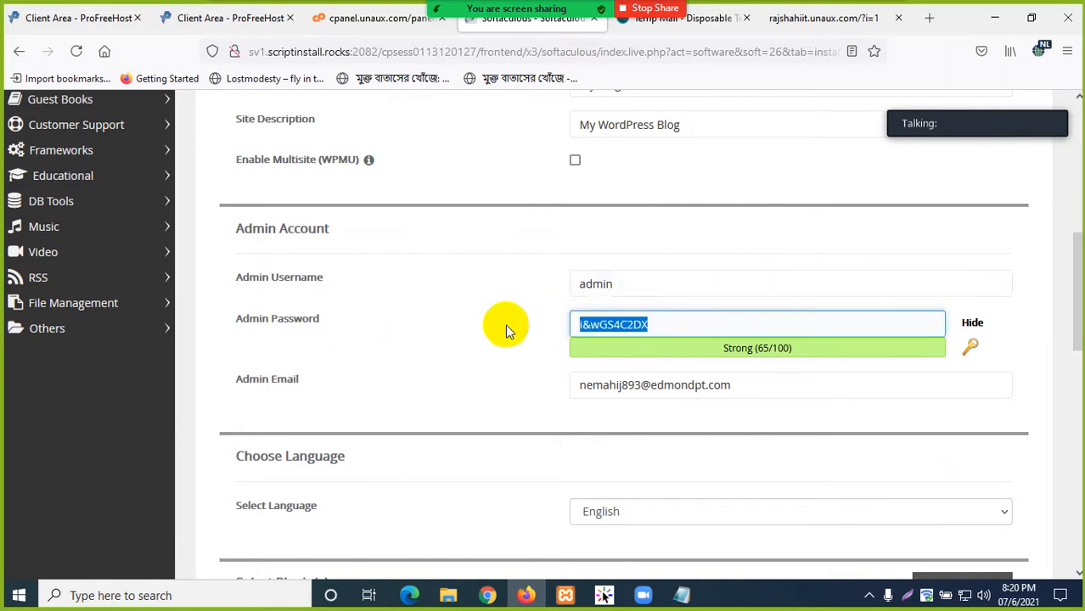
key(BackSpace)
text(admin)
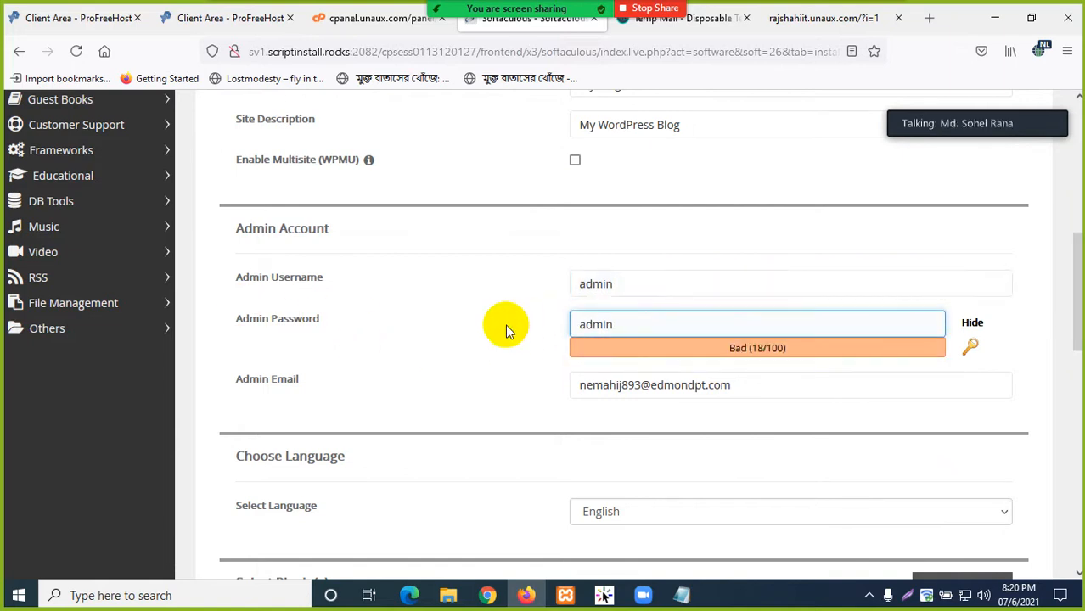
- Submit the WordPress installation form from the bottom of the page
scroll(642, 402, down, 5)
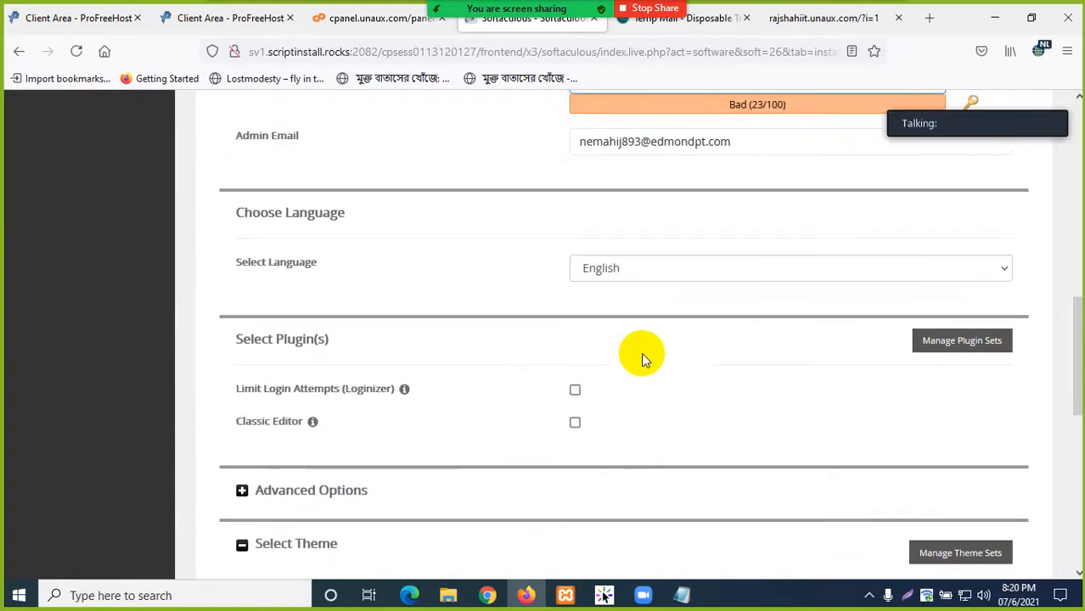
scroll(608, 227, down, 3)
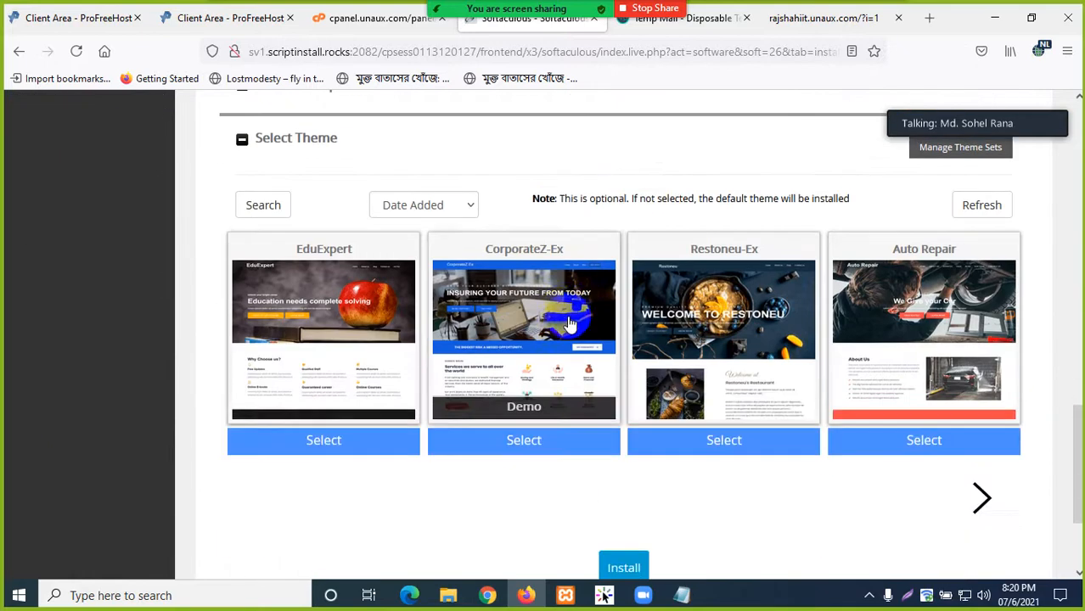
scroll(552, 327, down, 2)
click(622, 406)
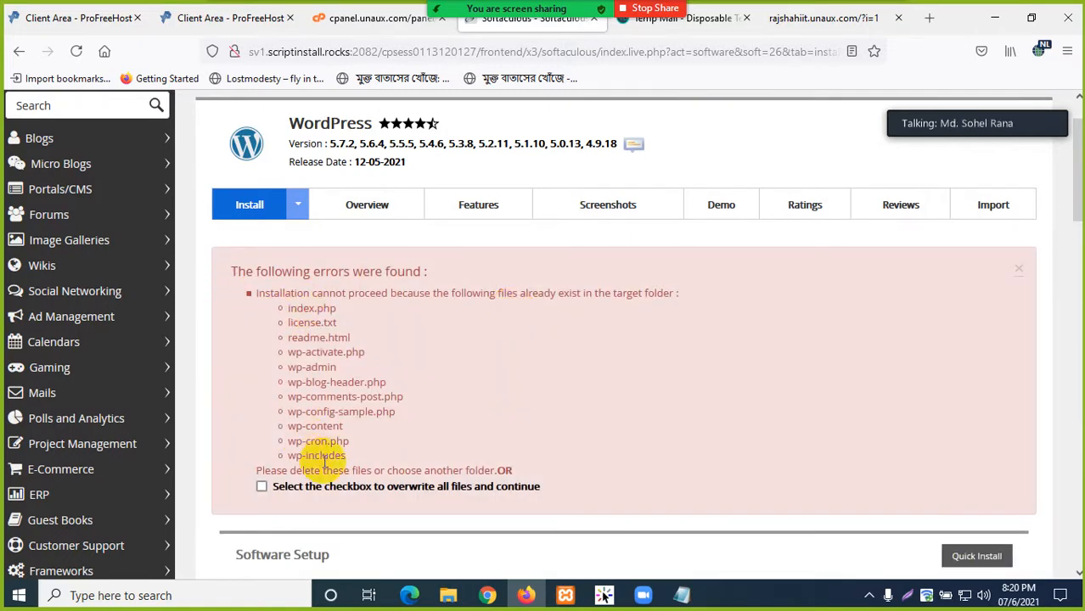
- Tick the option to overwrite all existing files and continue
scroll(436, 315, down, 1)
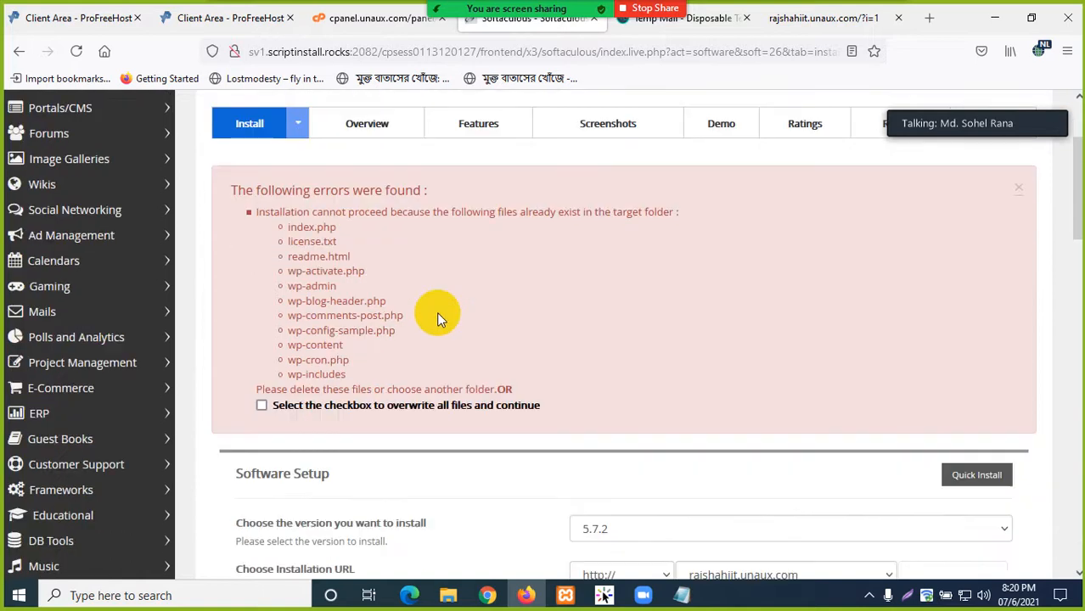
scroll(436, 312, up, 1)
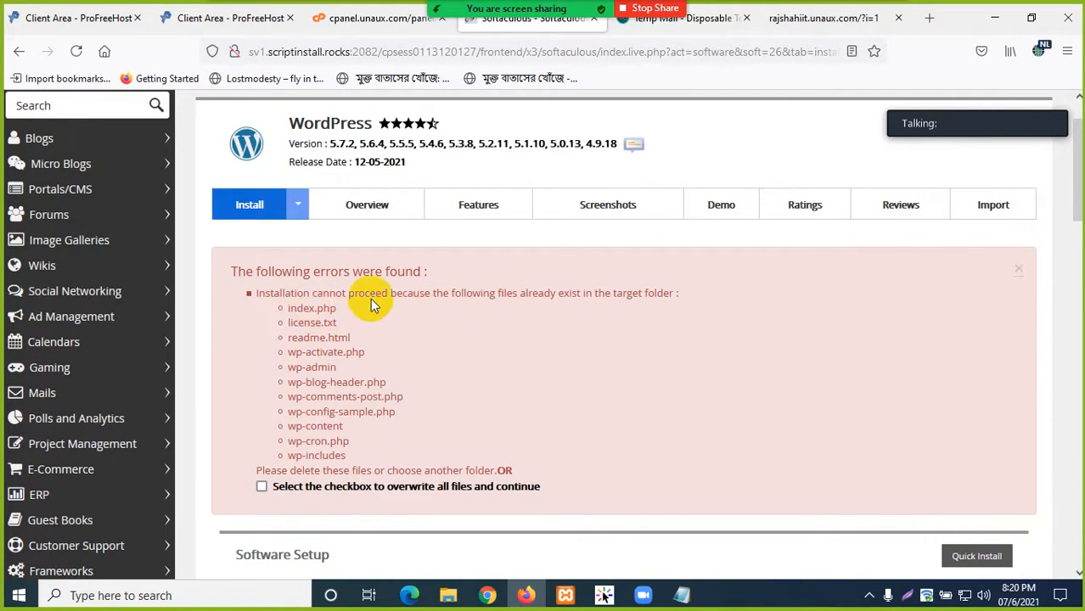
scroll(459, 299, down, 1)
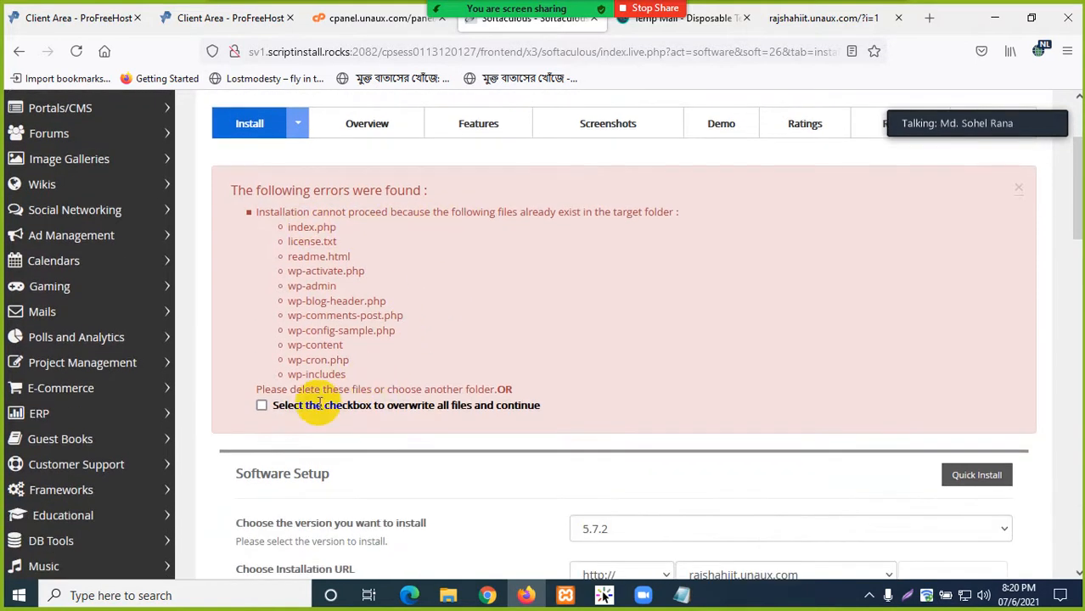
click(262, 406)
- Switch to the Quick Install form and resubmit the WordPress installation
scroll(679, 428, down, 1)
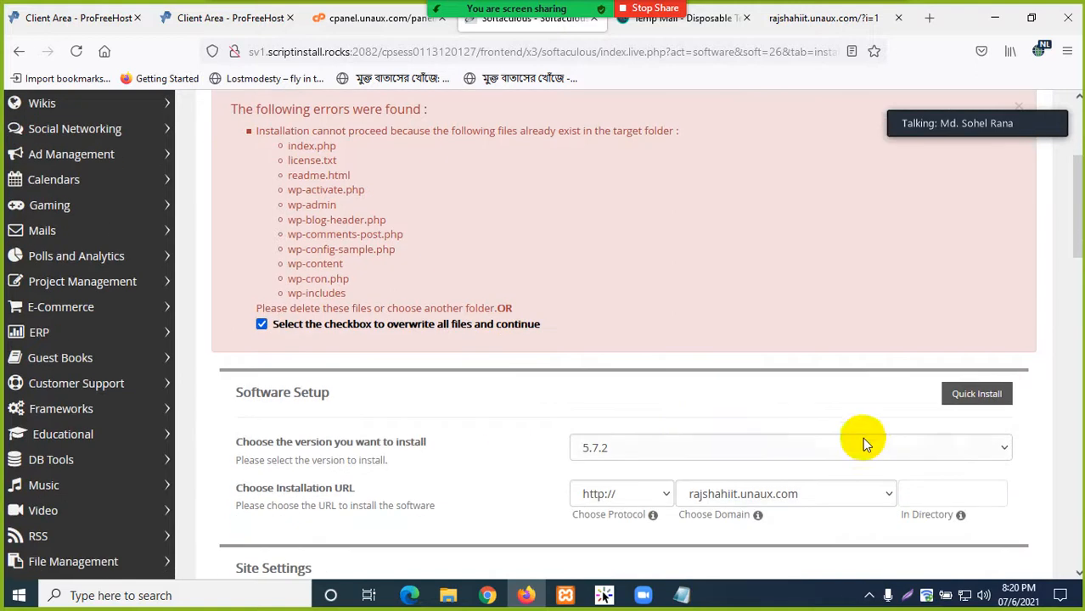
click(971, 396)
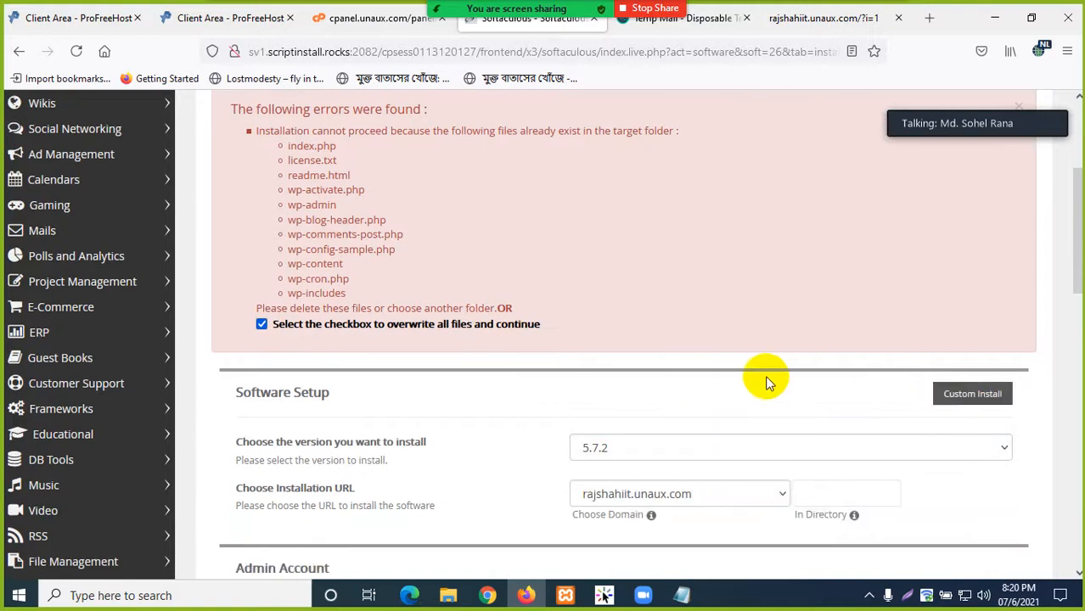
scroll(735, 373, down, 3)
scroll(735, 373, down, 5)
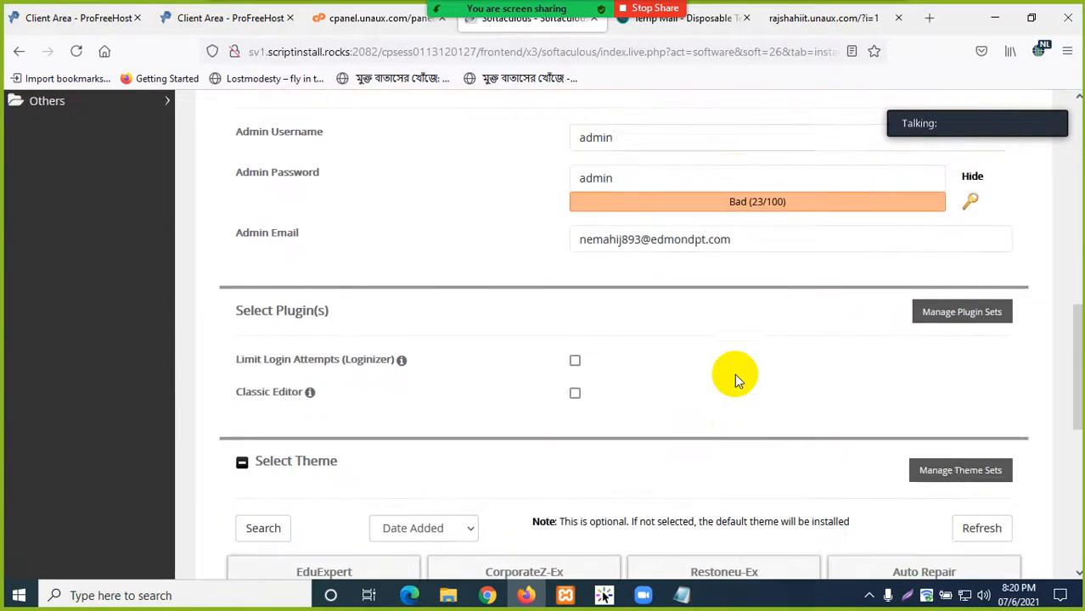
scroll(735, 378, down, 4)
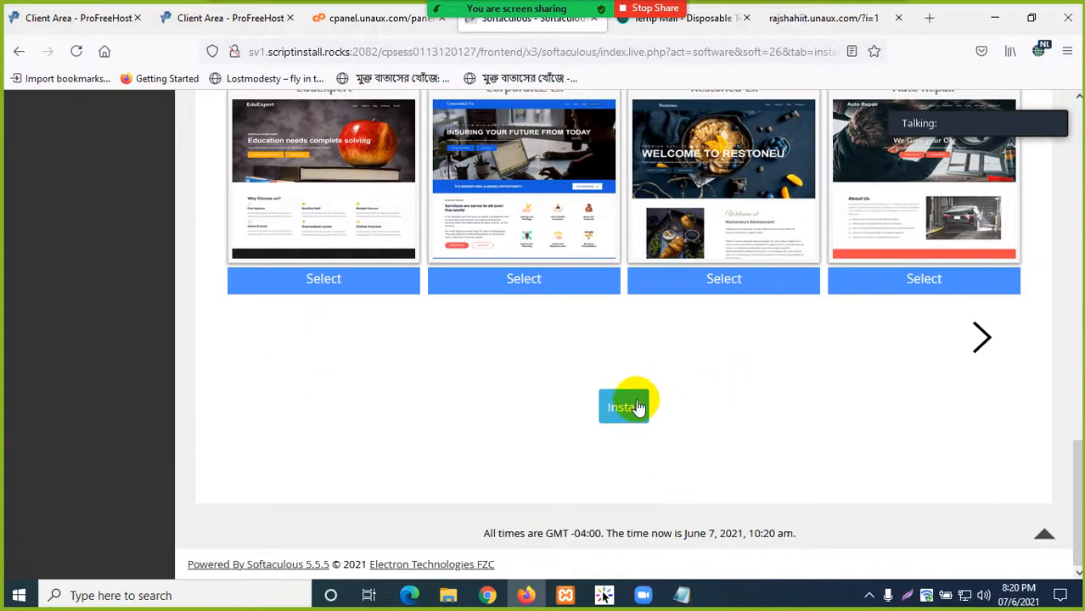
click(635, 406)
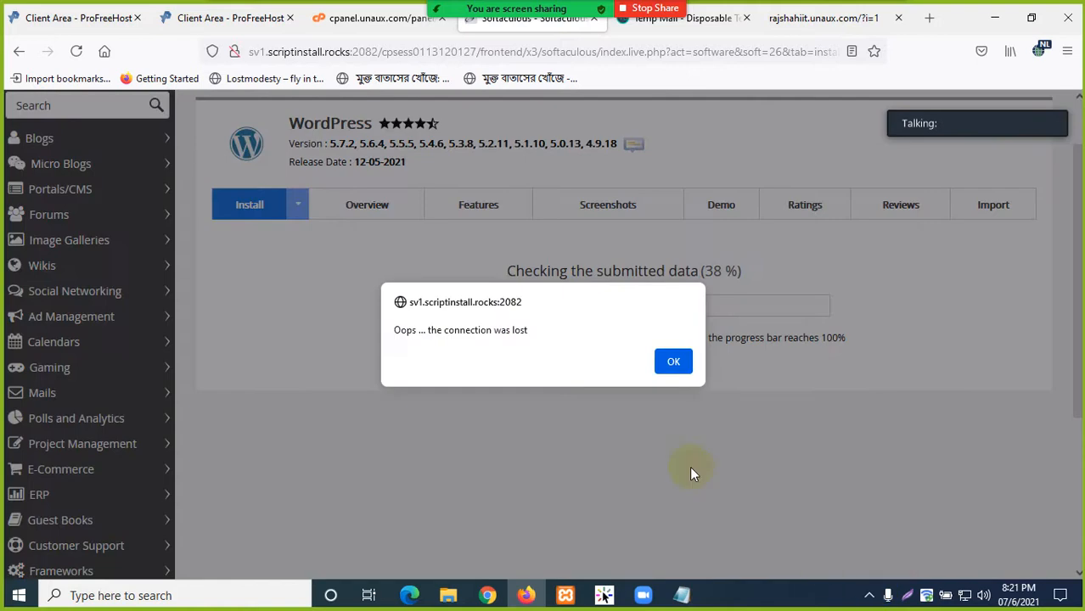
- Dismiss the connection-lost alert and load the site's address without the ?i=1 ending
click(674, 361)
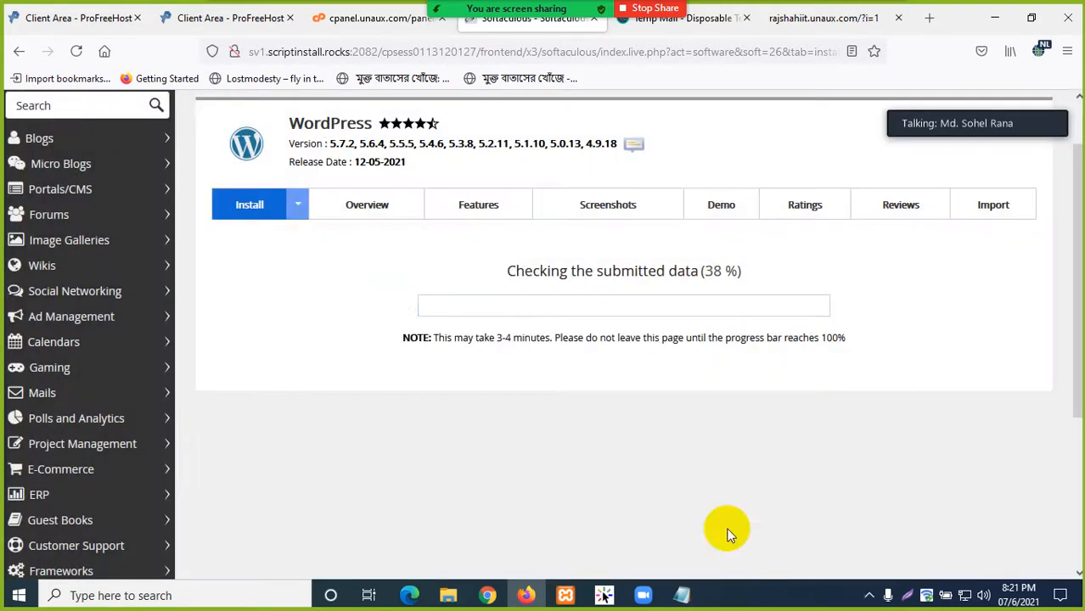
click(869, 597)
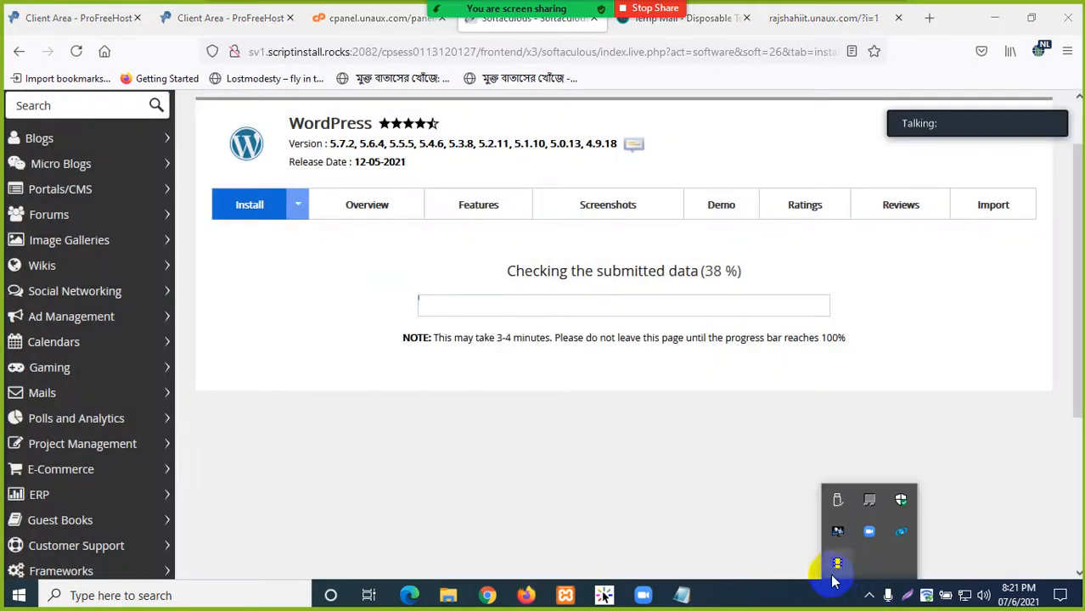
click(630, 466)
click(771, 17)
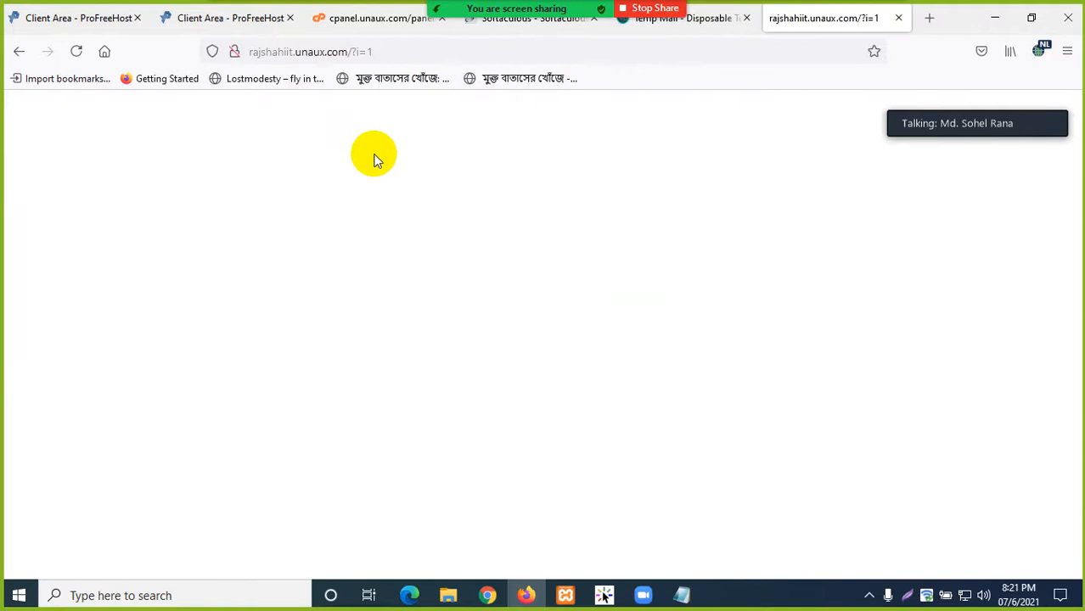
drag(351, 53, 396, 55)
key(BackSpace)
key(Return)
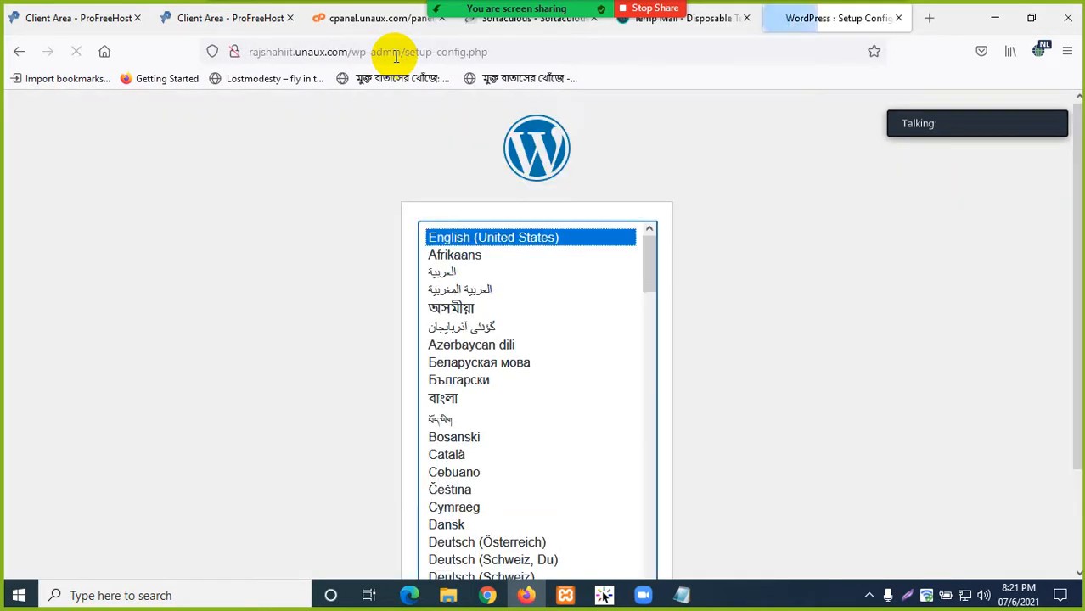
- Continue setup in English (United States) and proceed to the WordPress login page
scroll(573, 187, down, 1)
scroll(578, 195, down, 1)
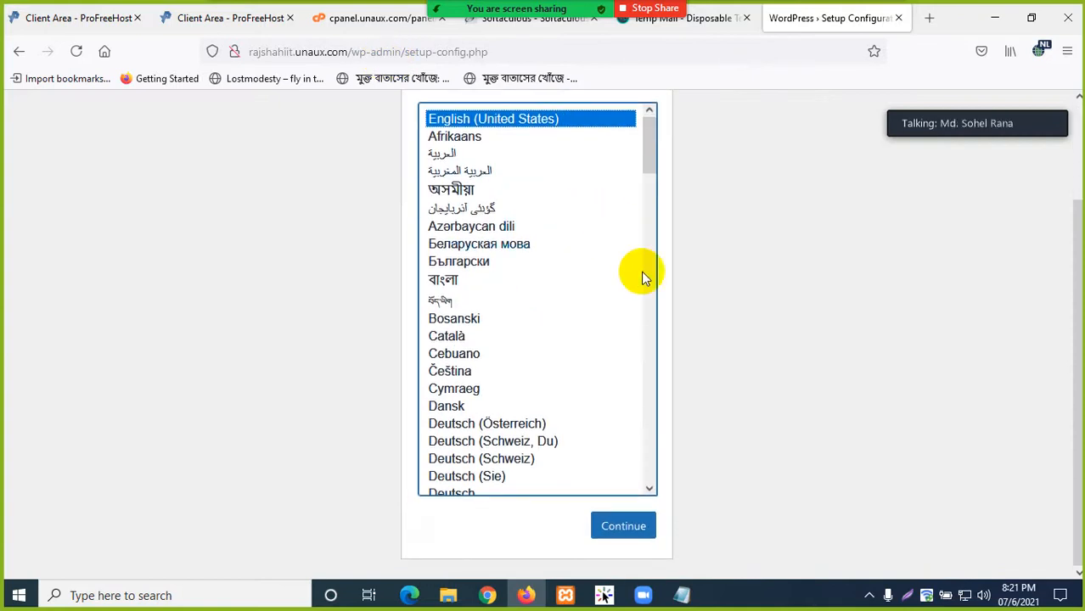
click(624, 526)
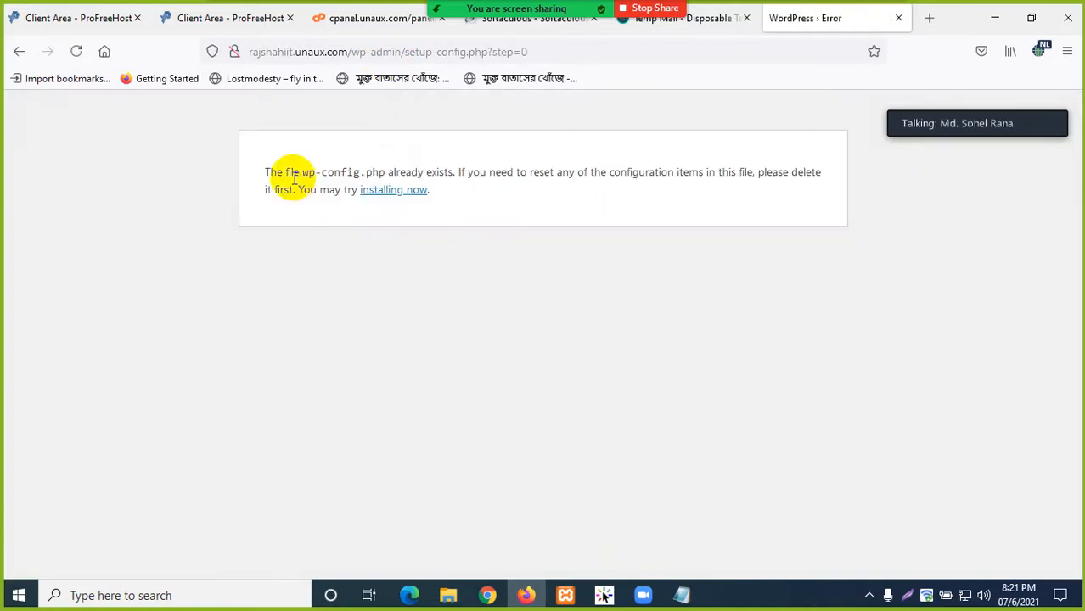
click(399, 191)
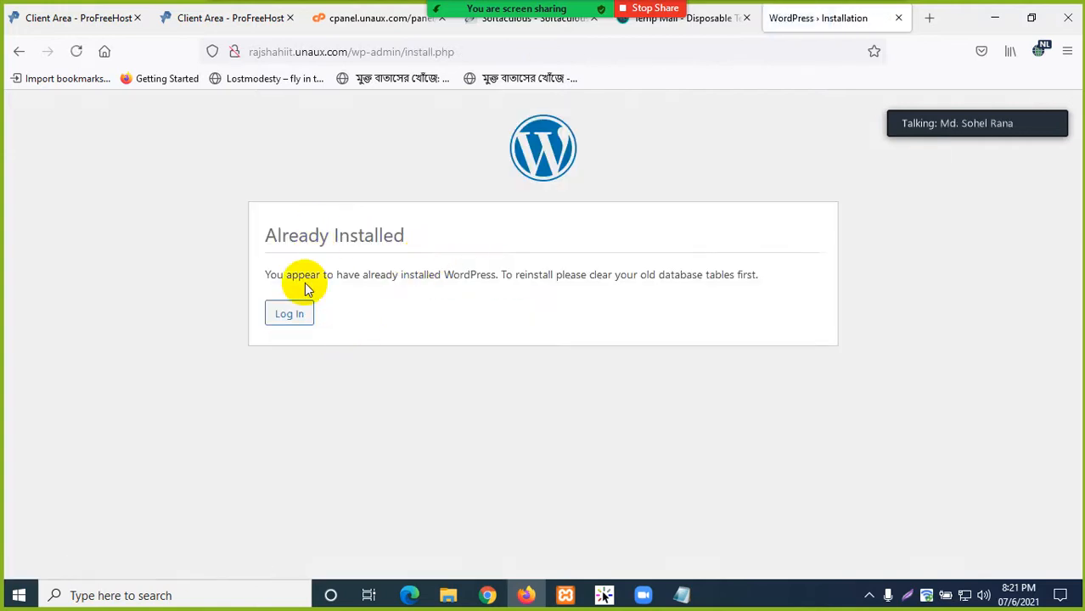
click(298, 316)
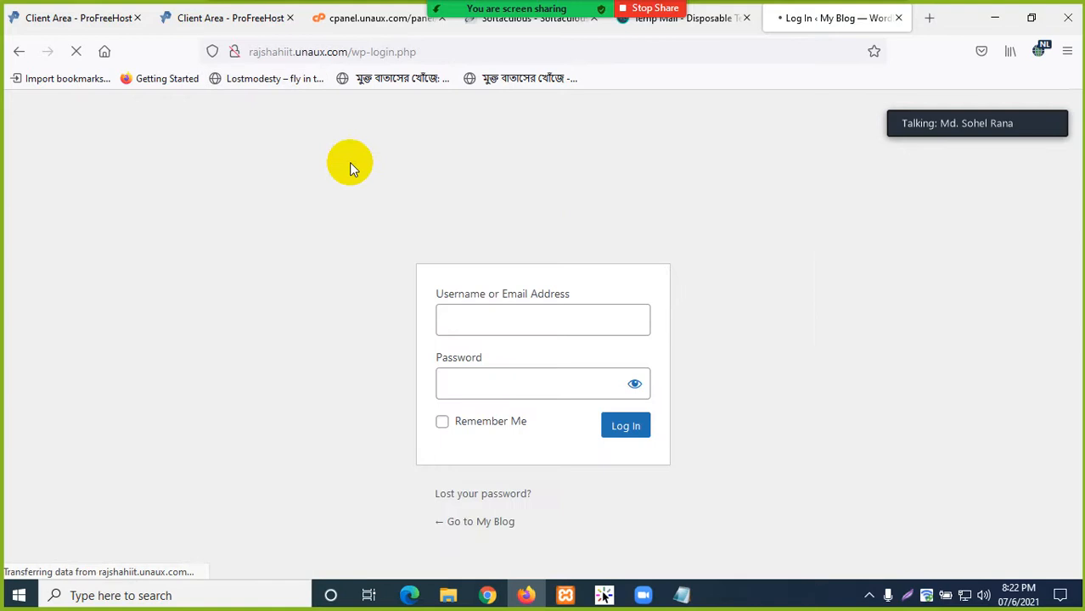
- Enter the admin username and the account password on the login form
click(266, 286)
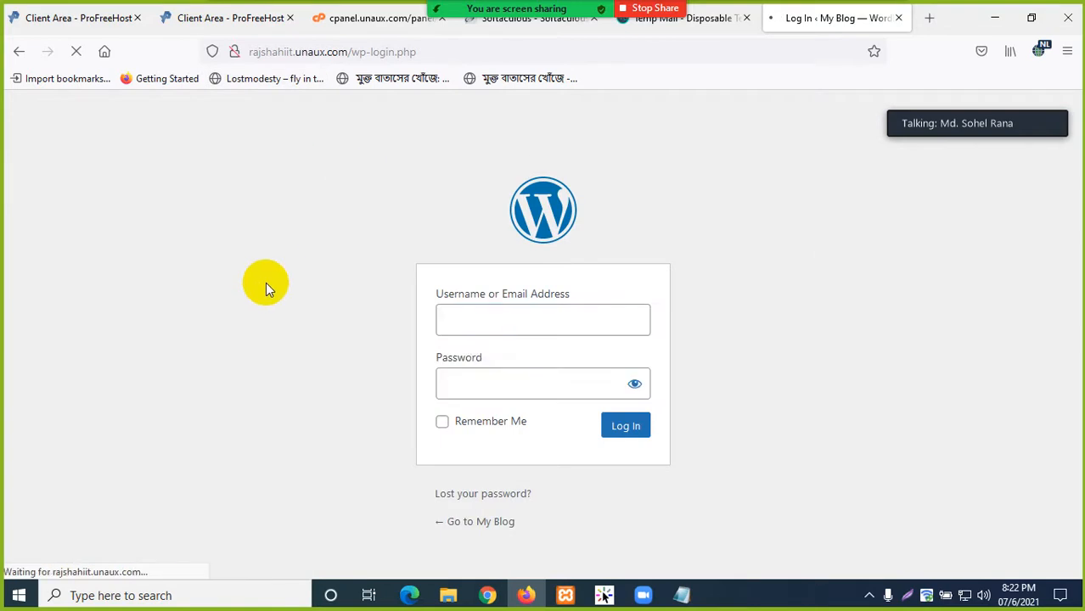
click(473, 312)
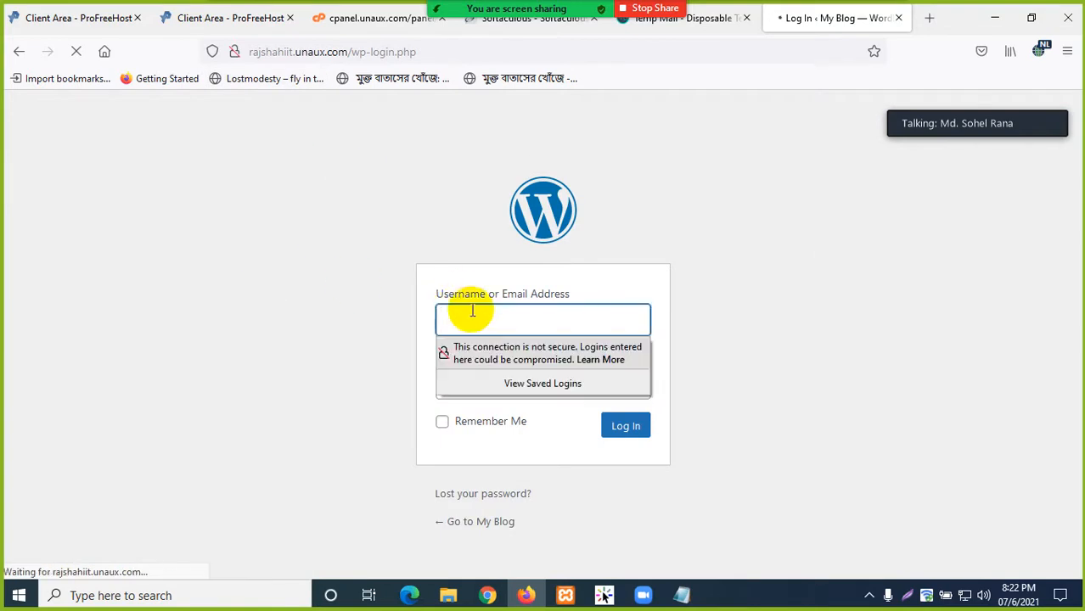
text(a)
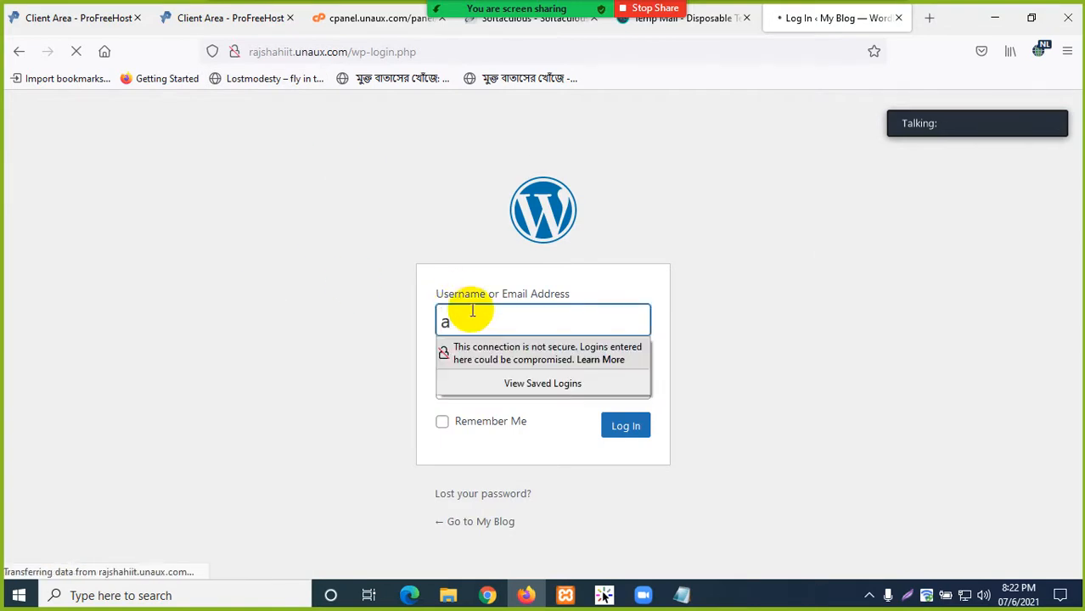
text(dmin)
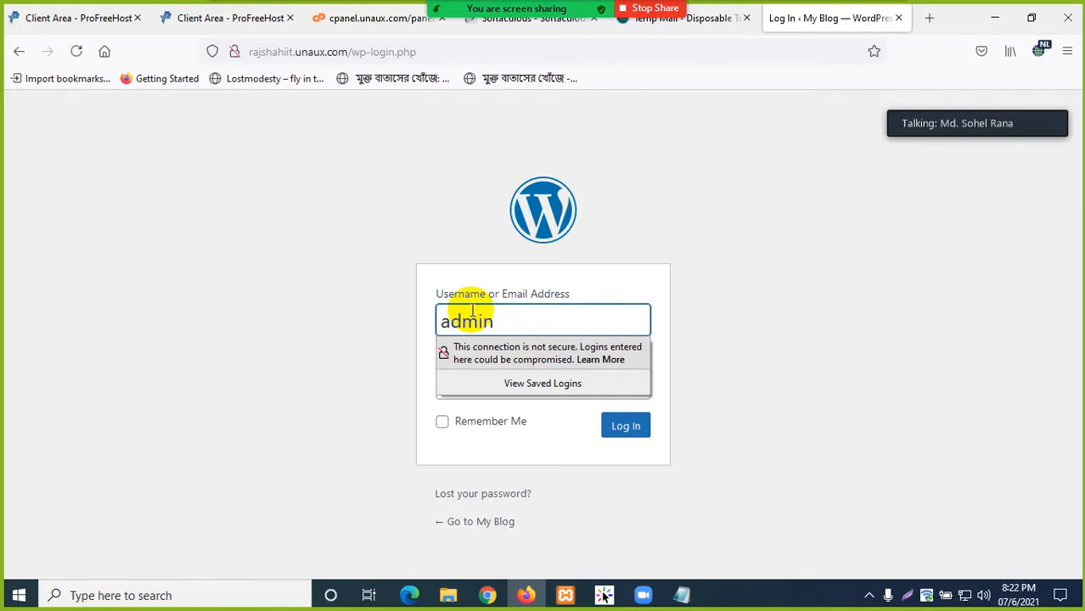
click(284, 332)
click(464, 381)
text(•)
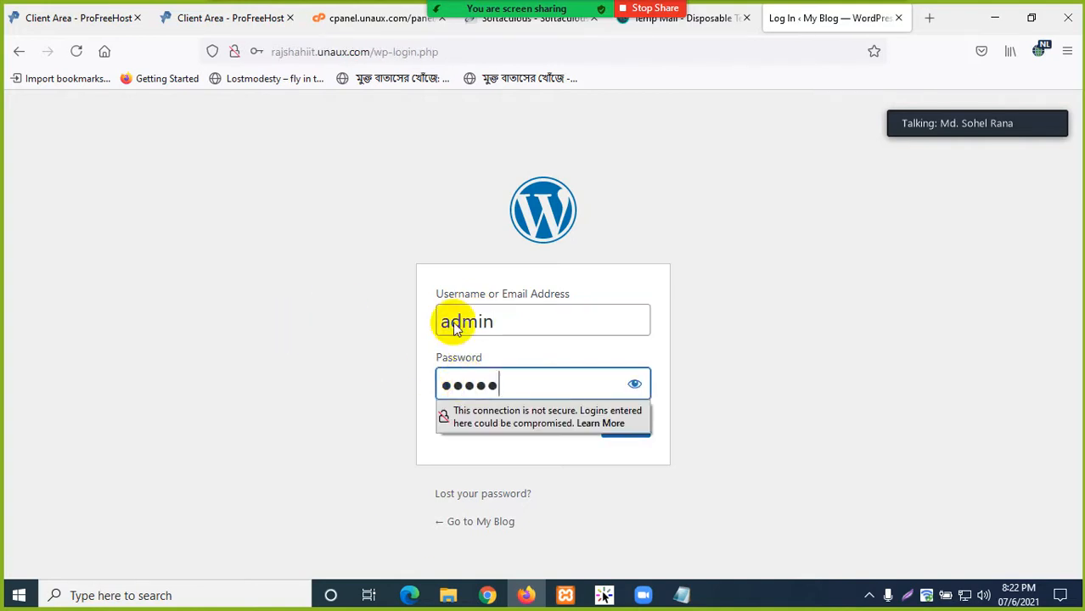
- Tick Remember Me, log in, and decline Firefox's offer to save the login
click(319, 411)
click(441, 421)
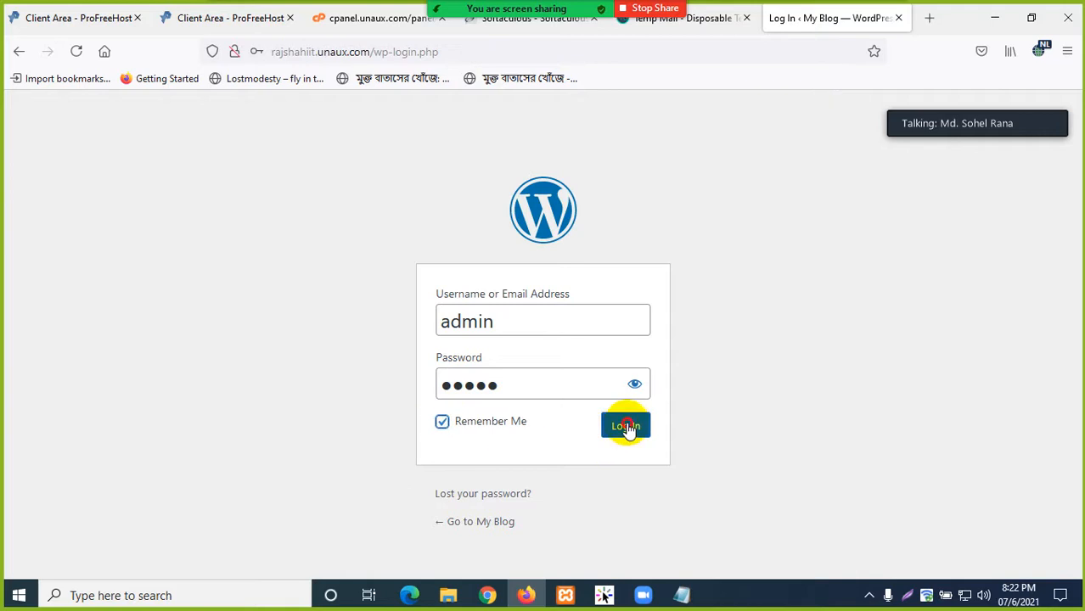
click(626, 426)
click(482, 253)
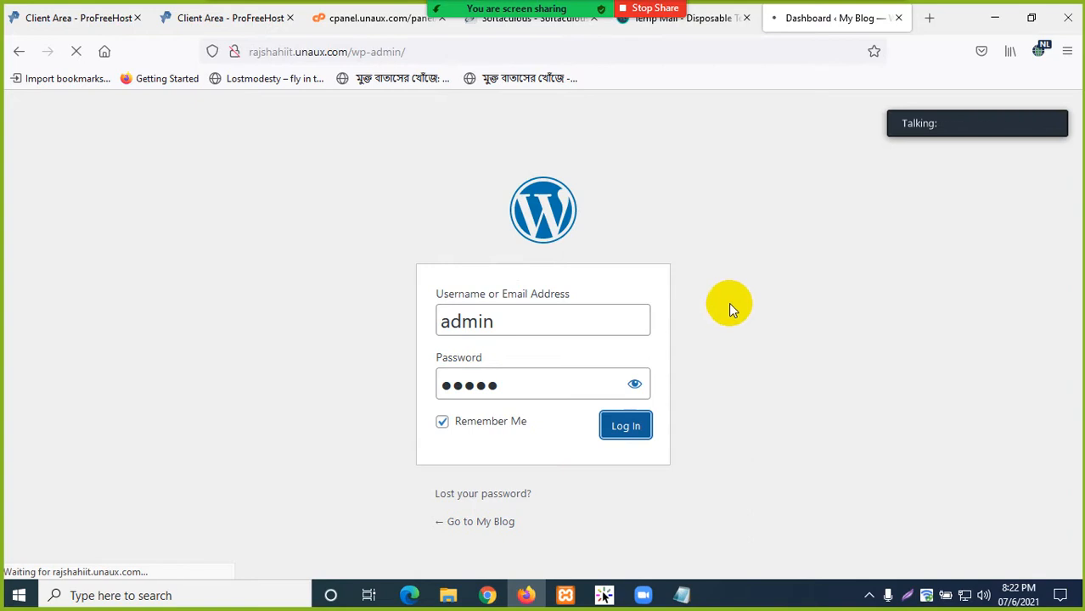
scroll(303, 347, down, 5)
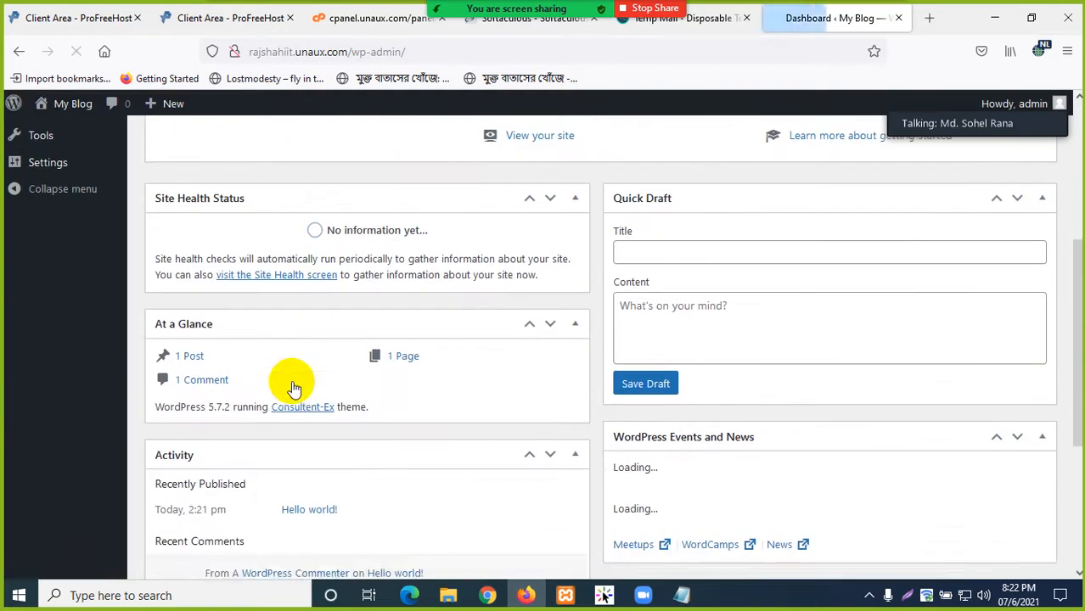
scroll(290, 383, up, 5)
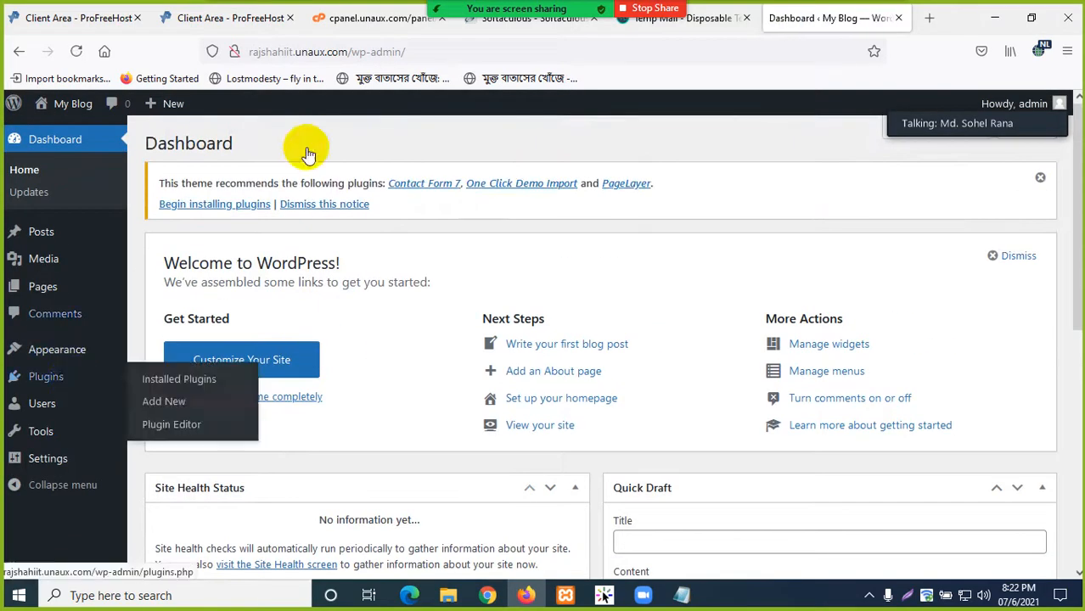
- Open the live blog in a new tab and look over its front page
mouse_move(71, 110)
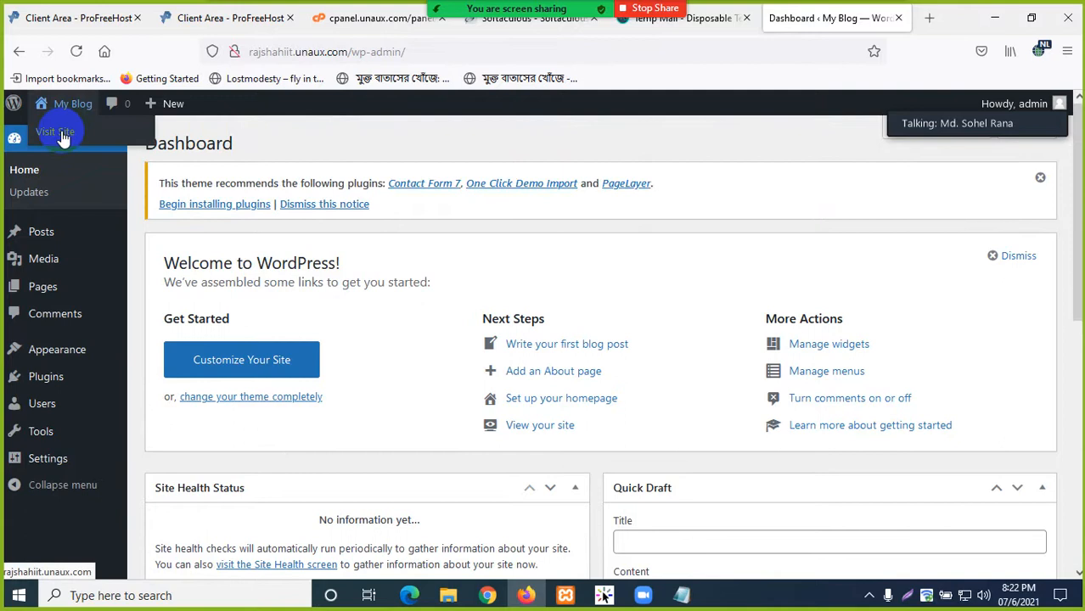
middle_click(59, 134)
click(828, 18)
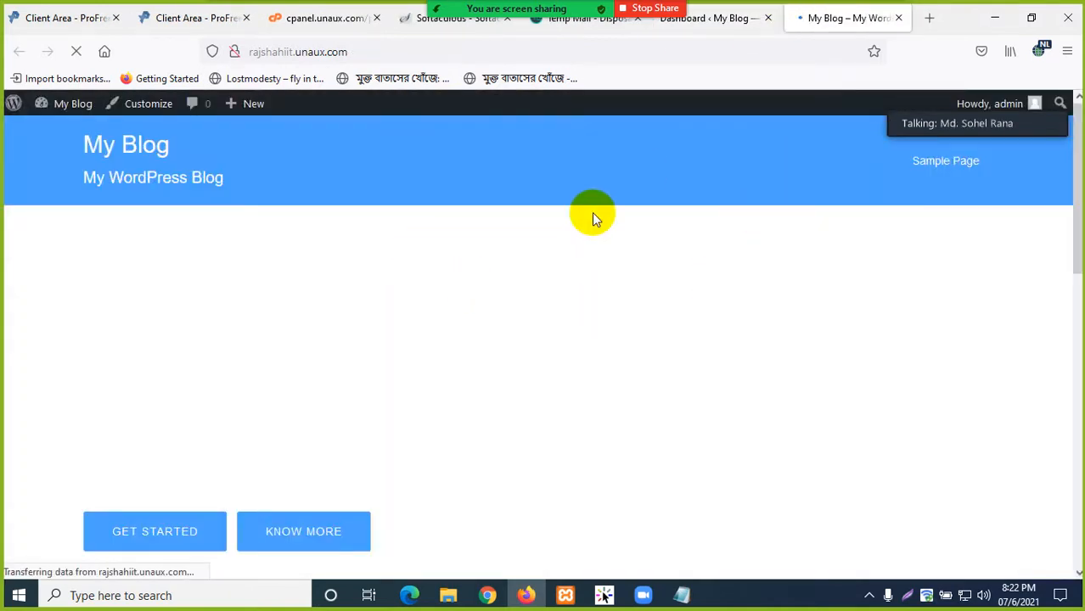
scroll(545, 290, down, 10)
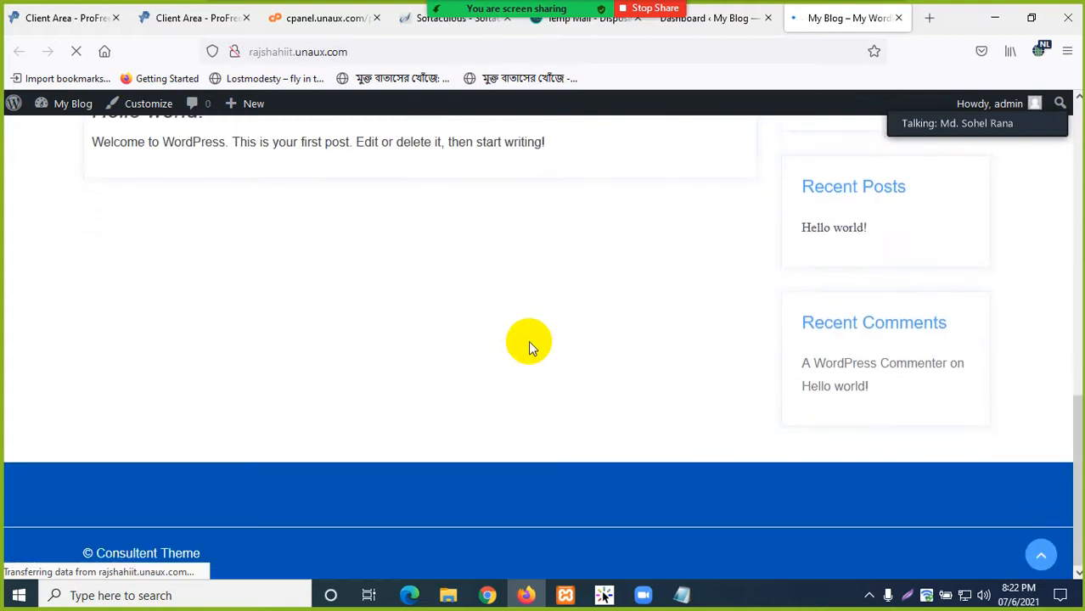
scroll(512, 318, up, 10)
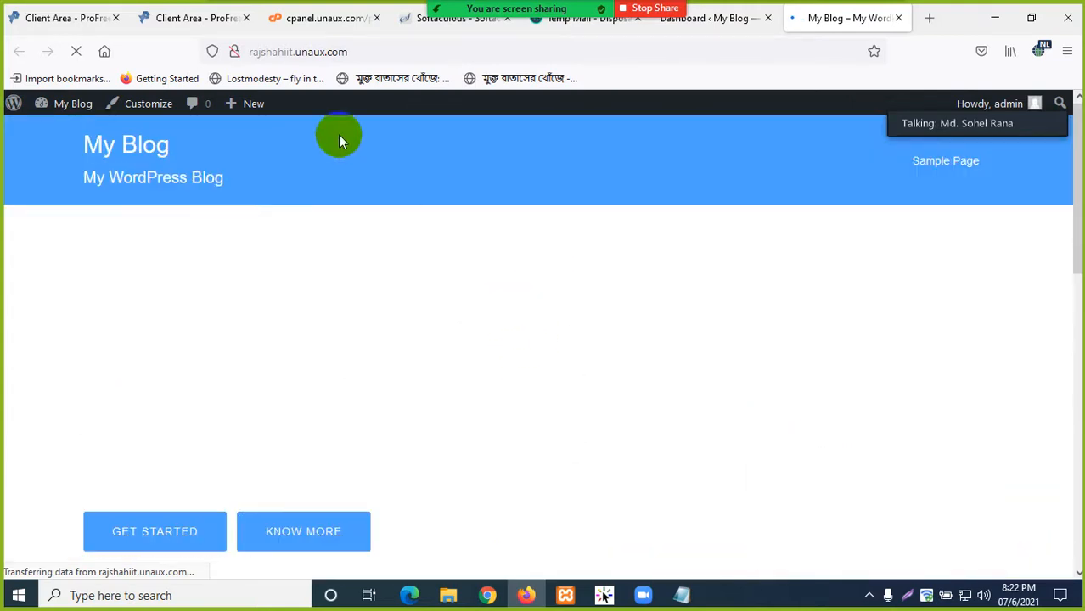
scroll(443, 347, down, 10)
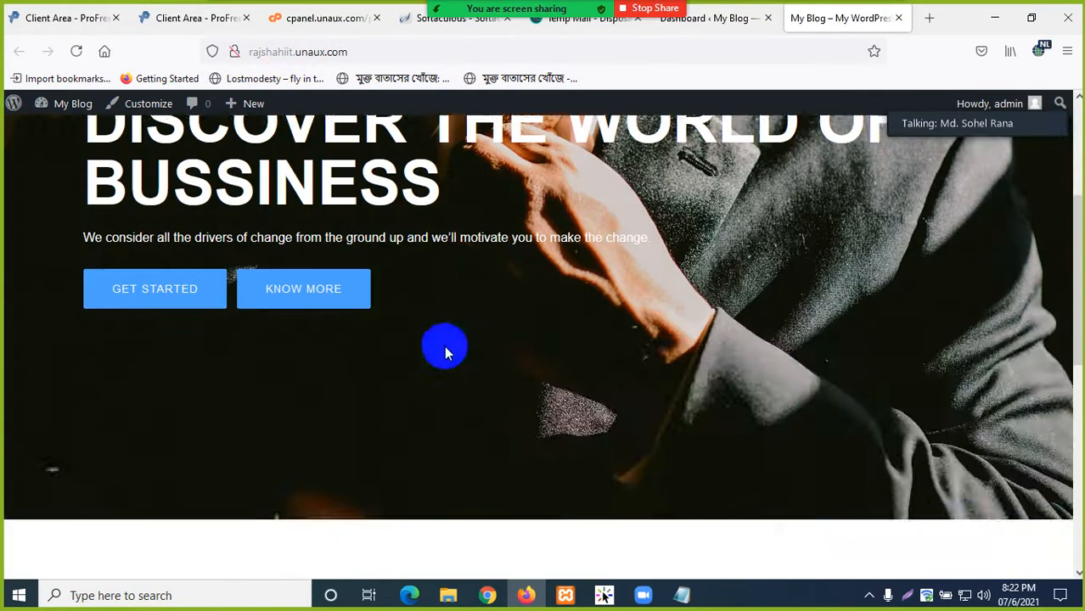
scroll(571, 382, up, 10)
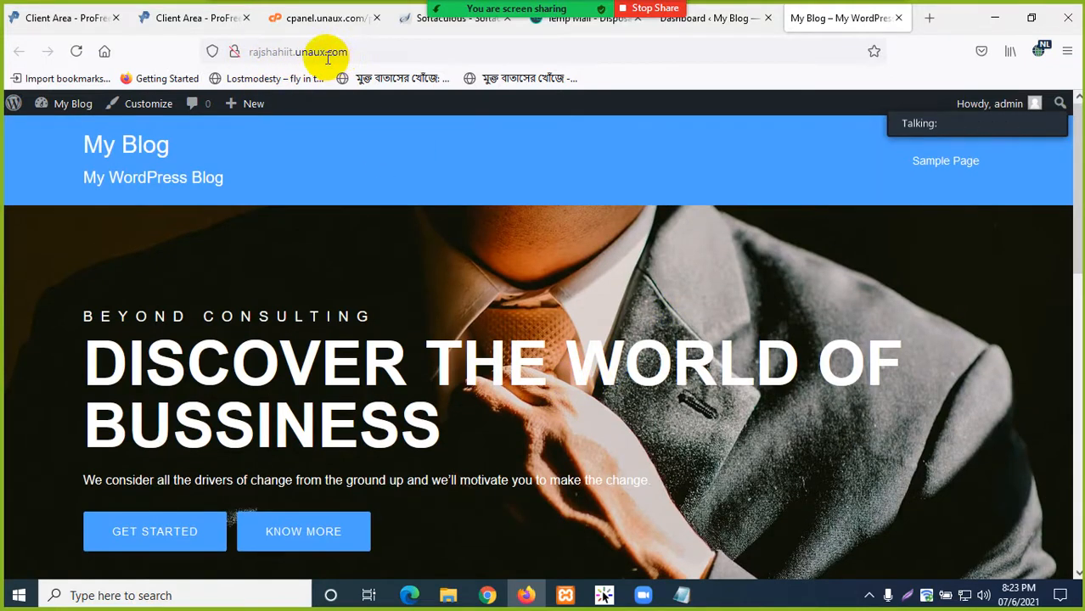
- Copy the blog's web address from the address bar
drag(377, 53, 246, 52)
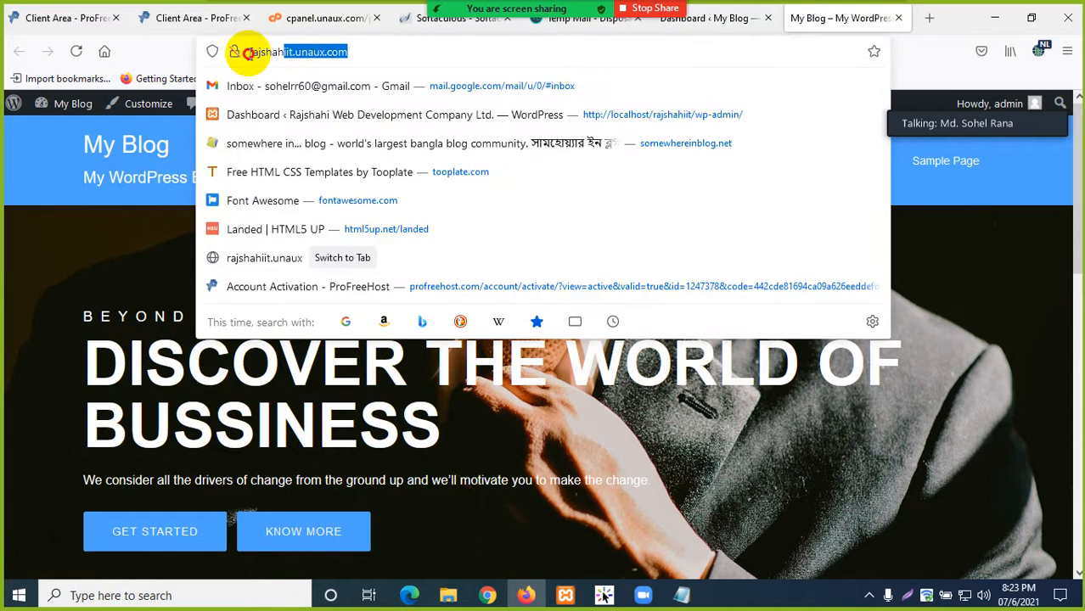
right_click(297, 53)
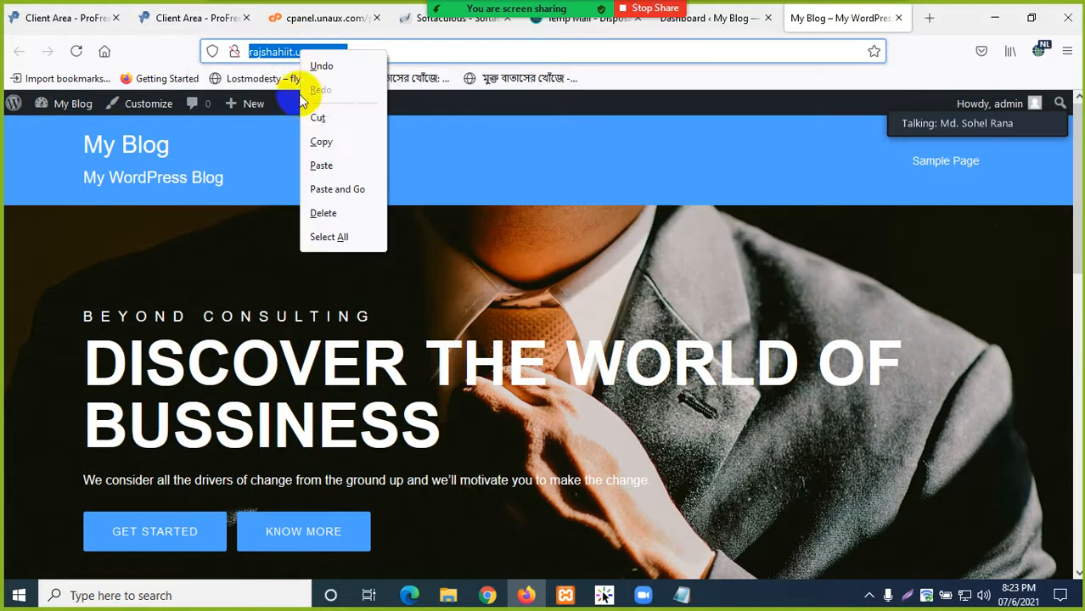
click(336, 141)
click(48, 259)
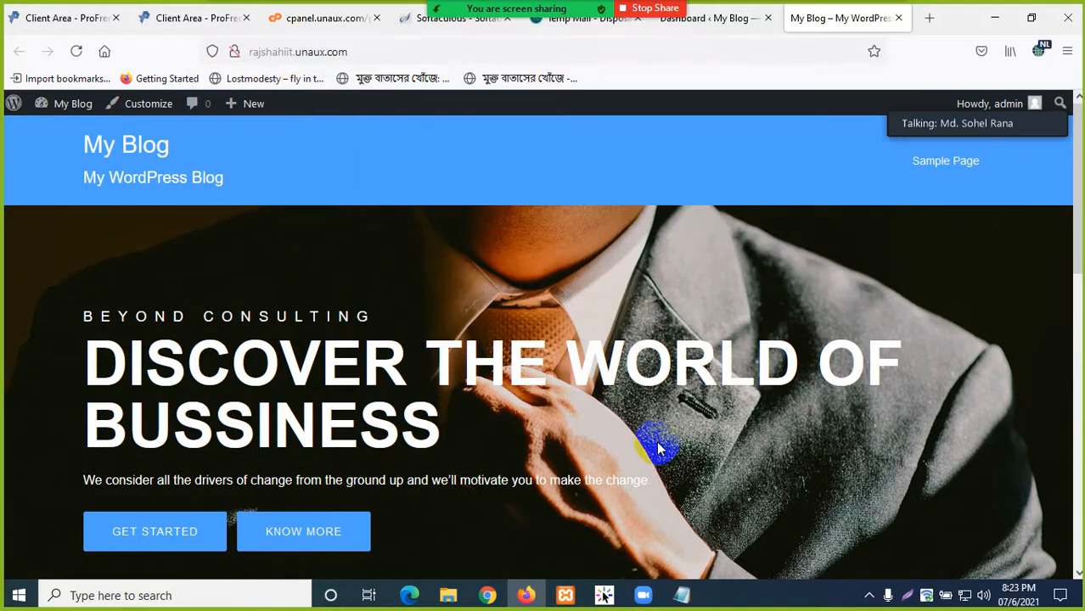
- Bring up Zoom, minimize it, and stop sharing the screen
mouse_move(643, 599)
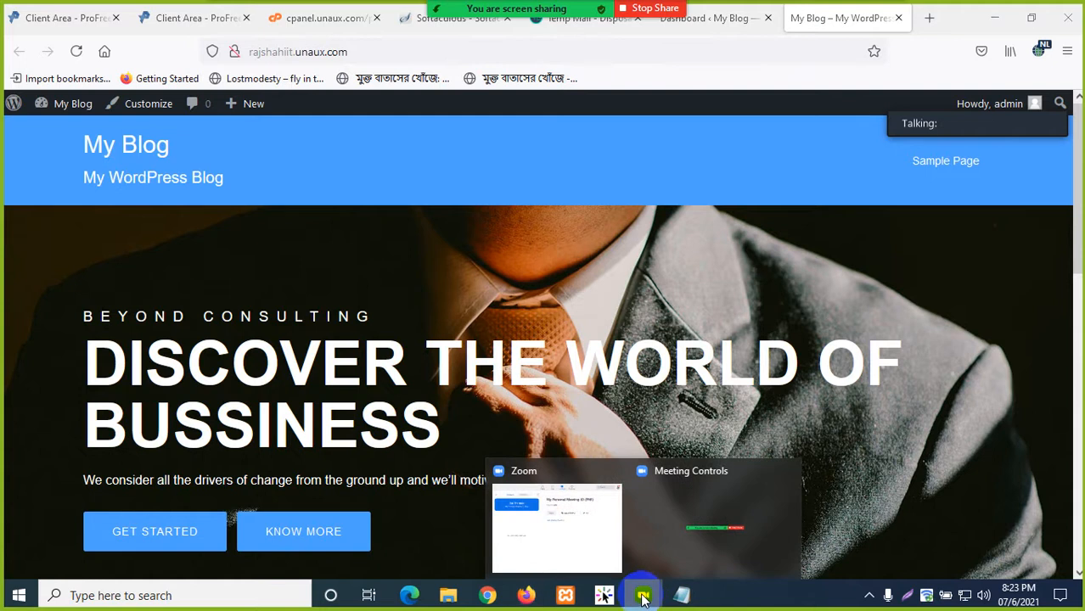
click(577, 529)
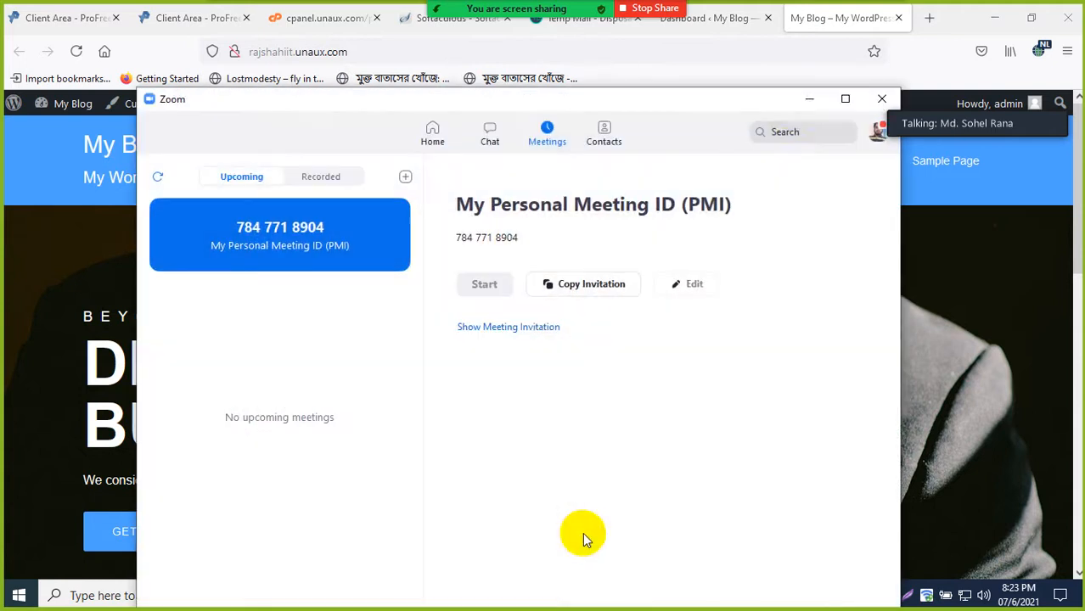
click(808, 99)
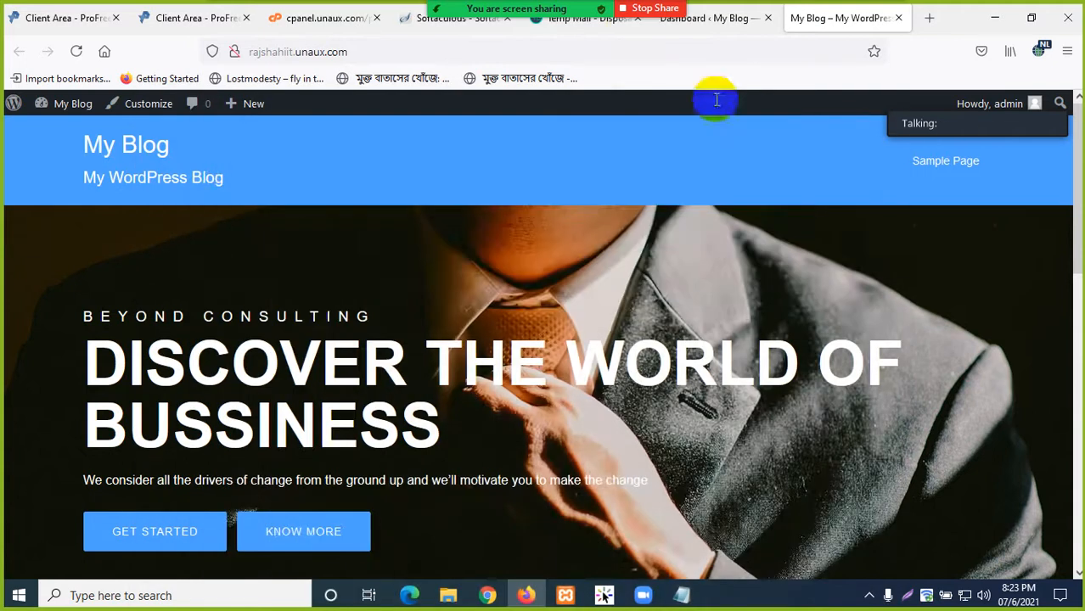
click(635, 9)
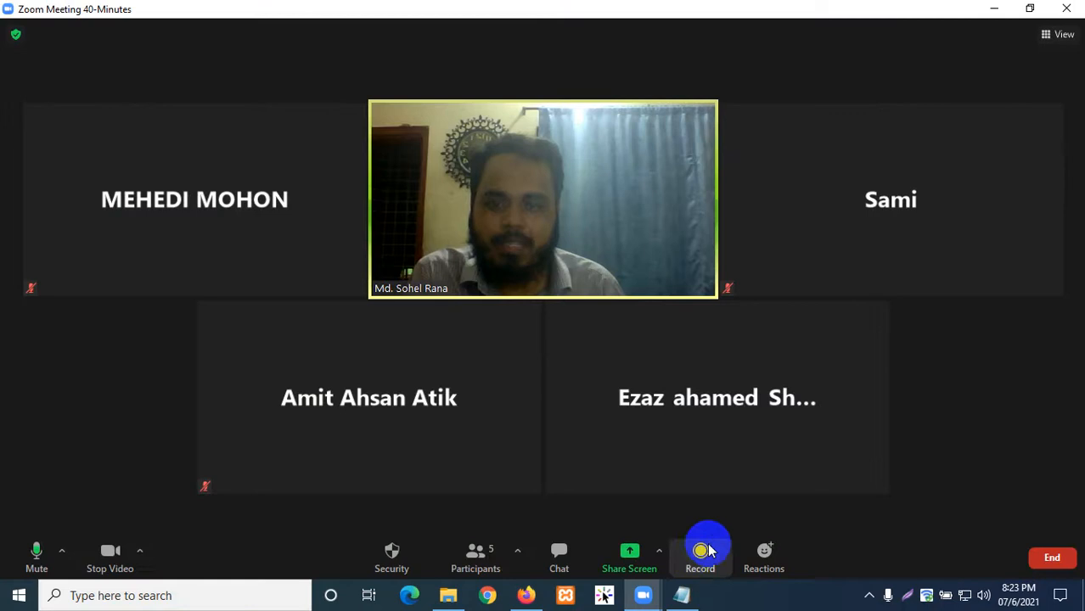
click(586, 563)
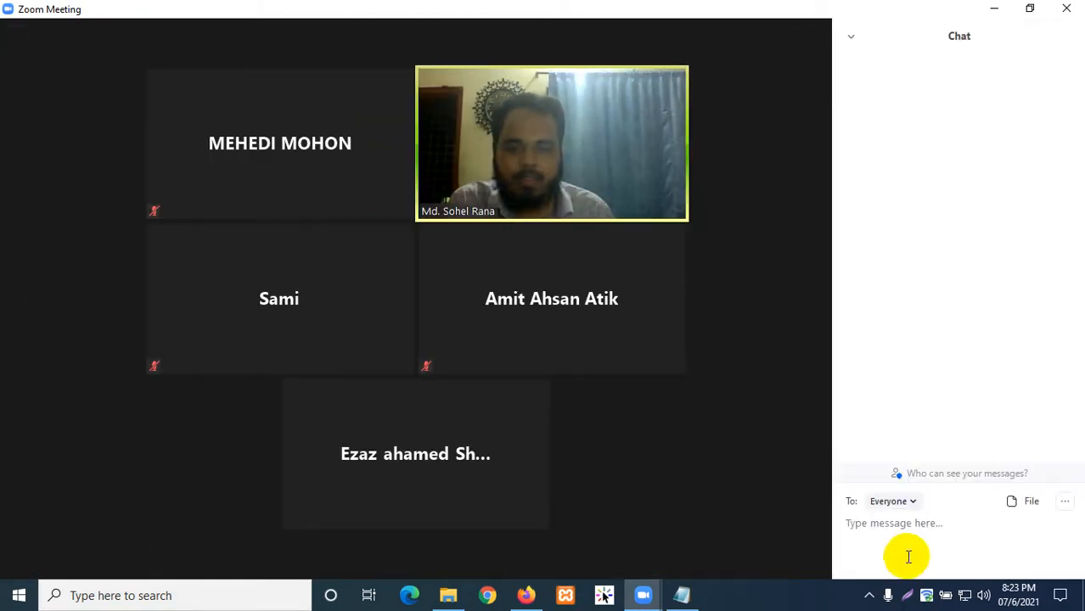
right_click(882, 533)
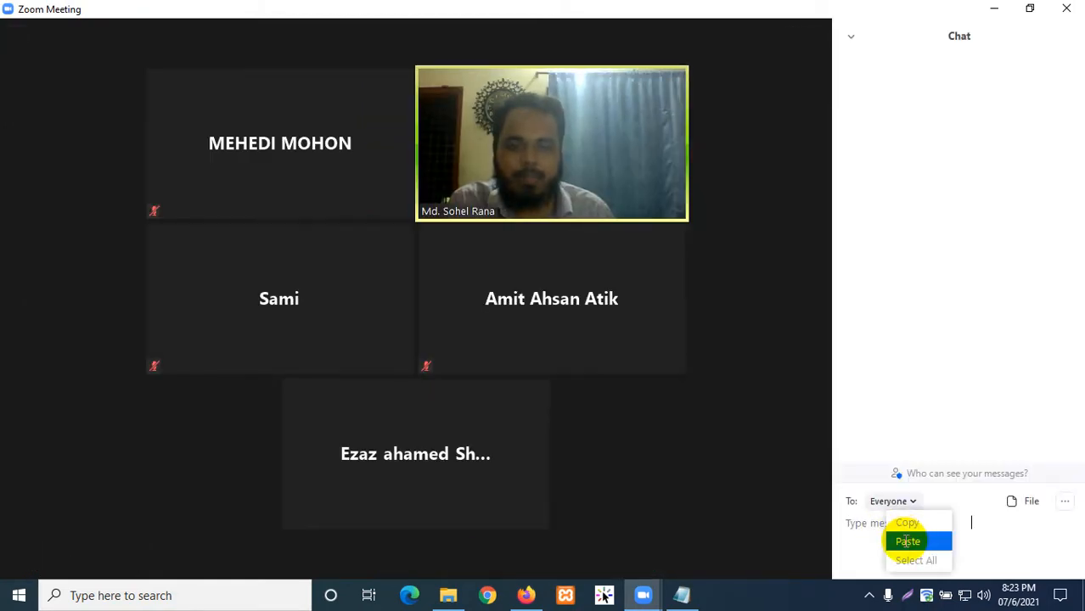
click(907, 541)
key(Return)
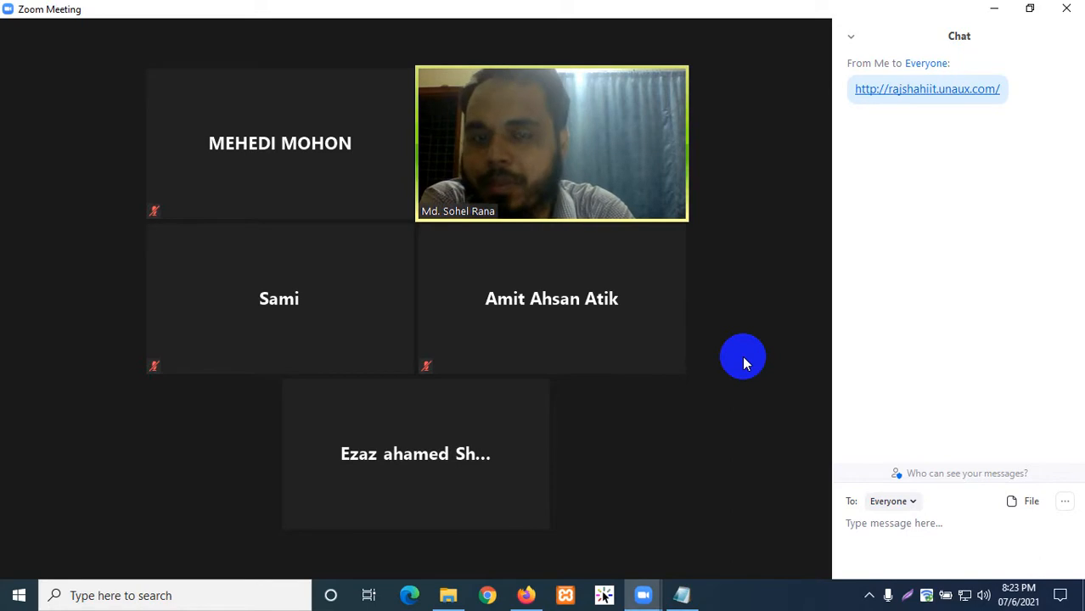
- Resume sharing the whole screen in Zoom
mouse_move(726, 274)
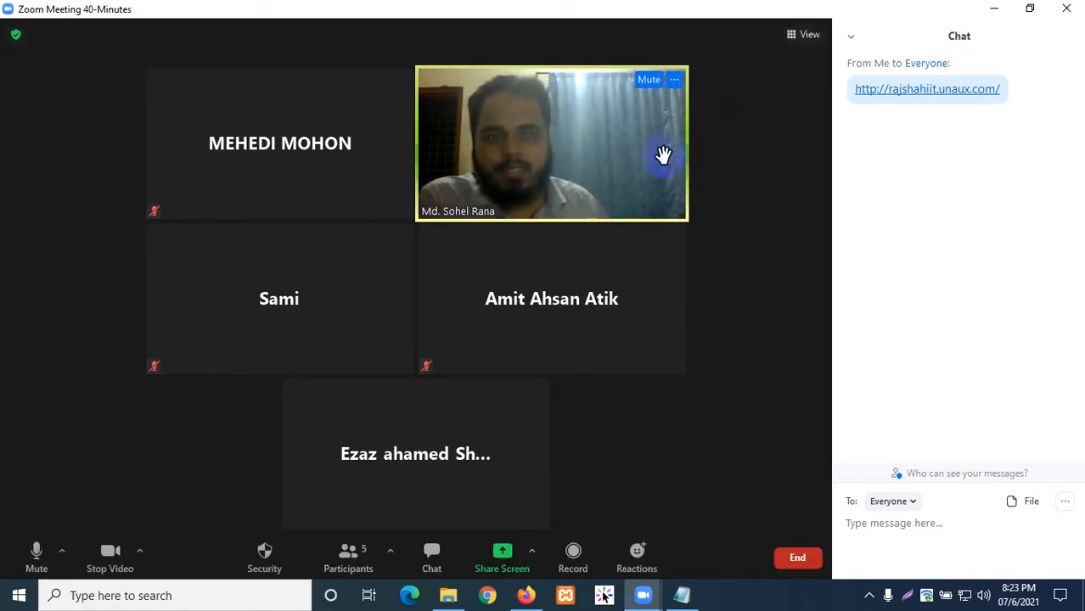
click(492, 561)
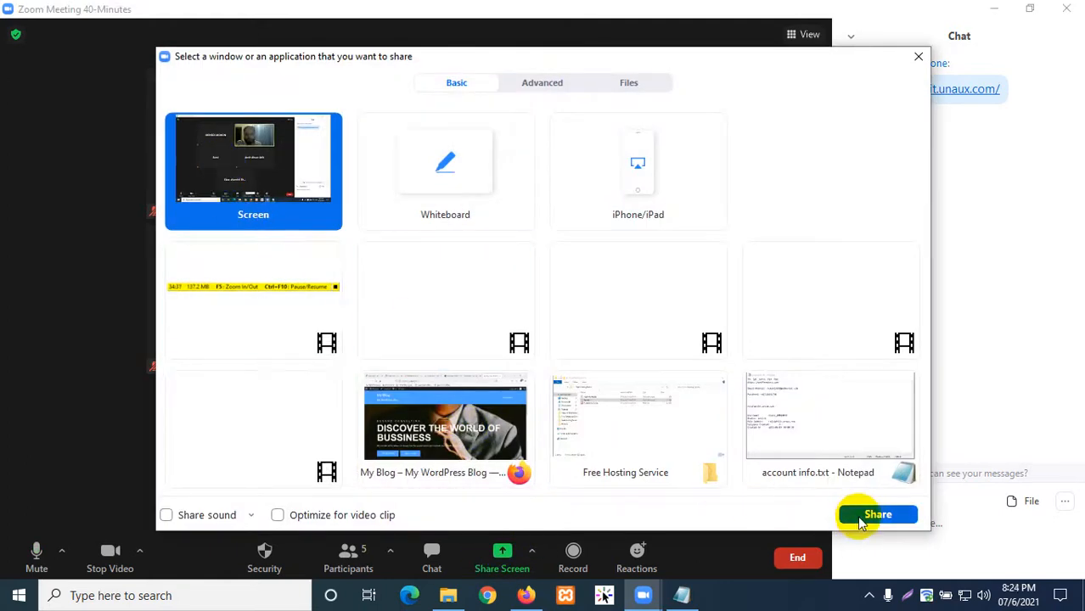
click(860, 521)
scroll(588, 431, down, 10)
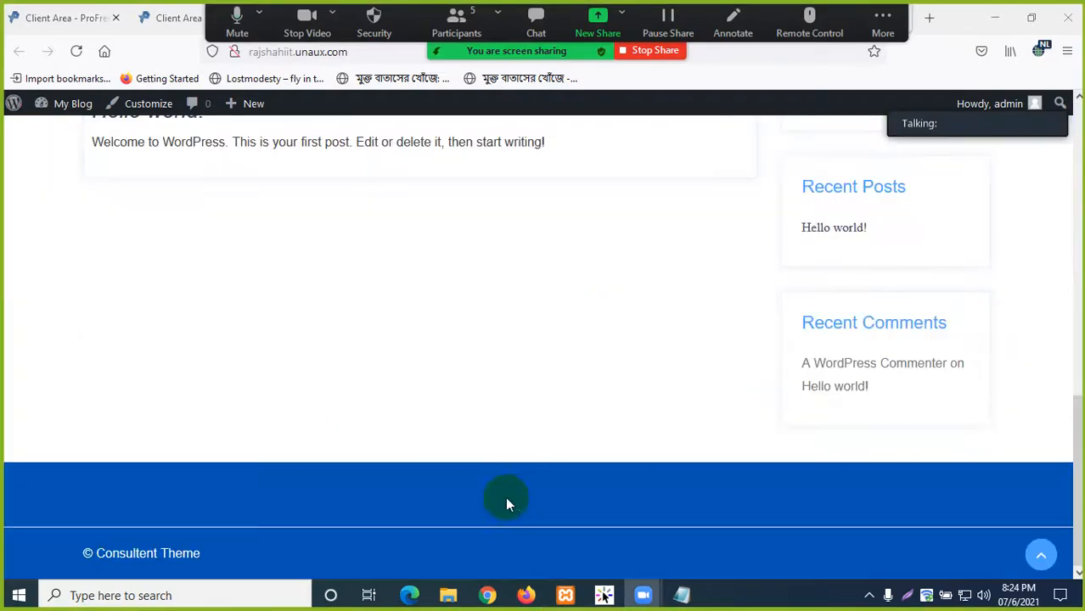
- Look through the Client Area, cPanel and Softaculous install tabs
scroll(514, 492, up, 10)
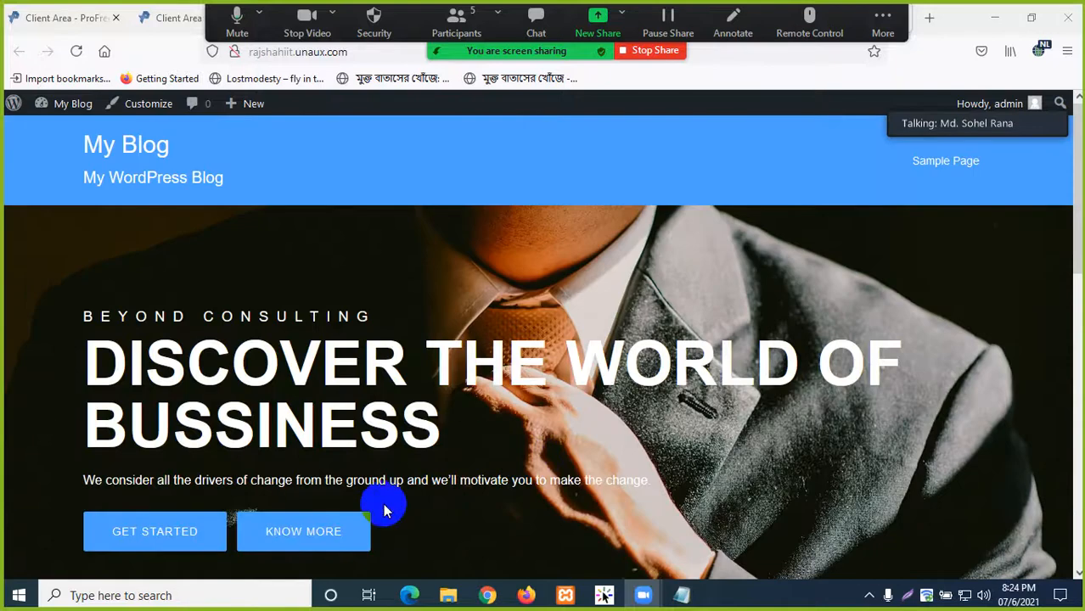
click(98, 26)
click(202, 18)
click(289, 18)
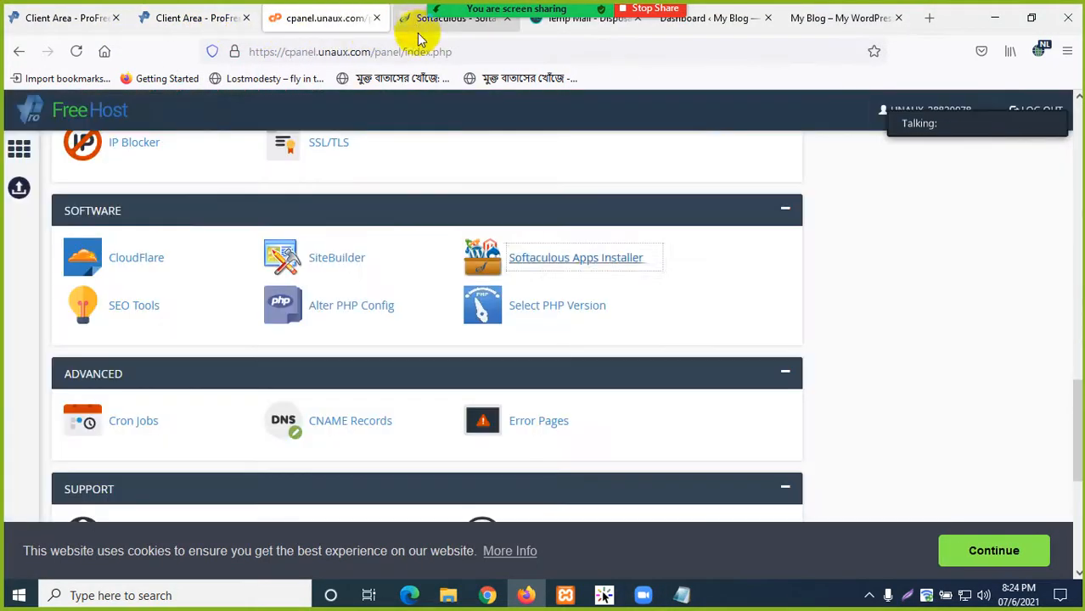
click(419, 25)
scroll(317, 251, up, 2)
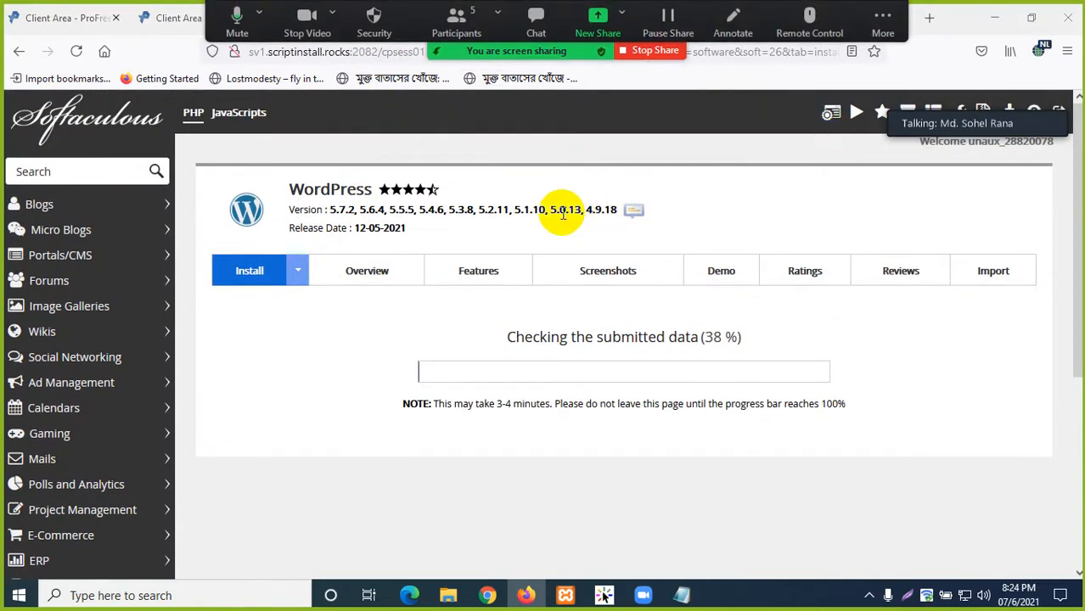
click(166, 24)
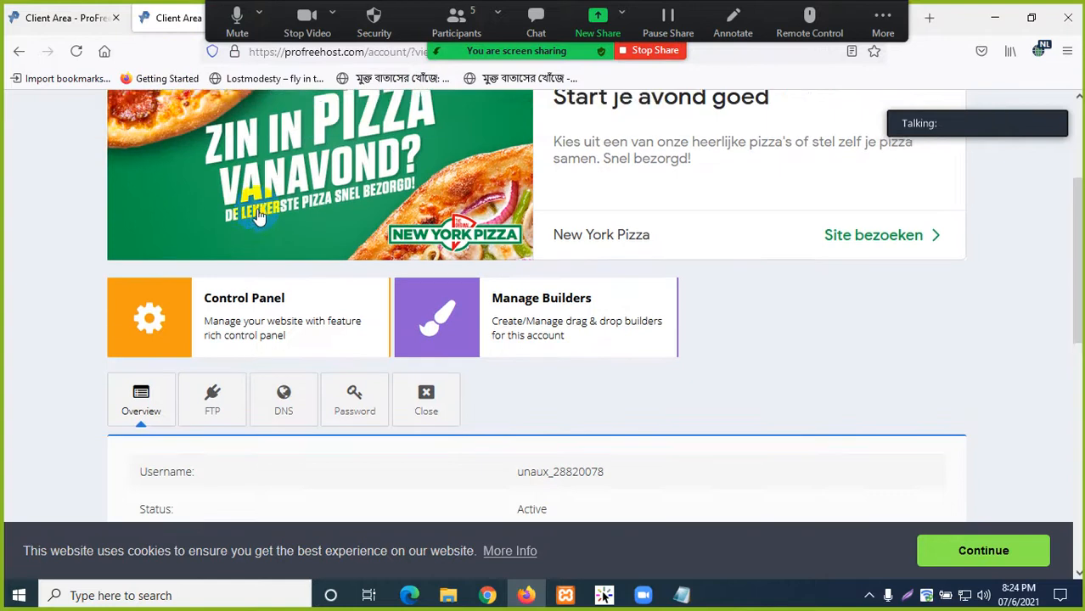
scroll(382, 340, up, 2)
scroll(416, 406, down, 4)
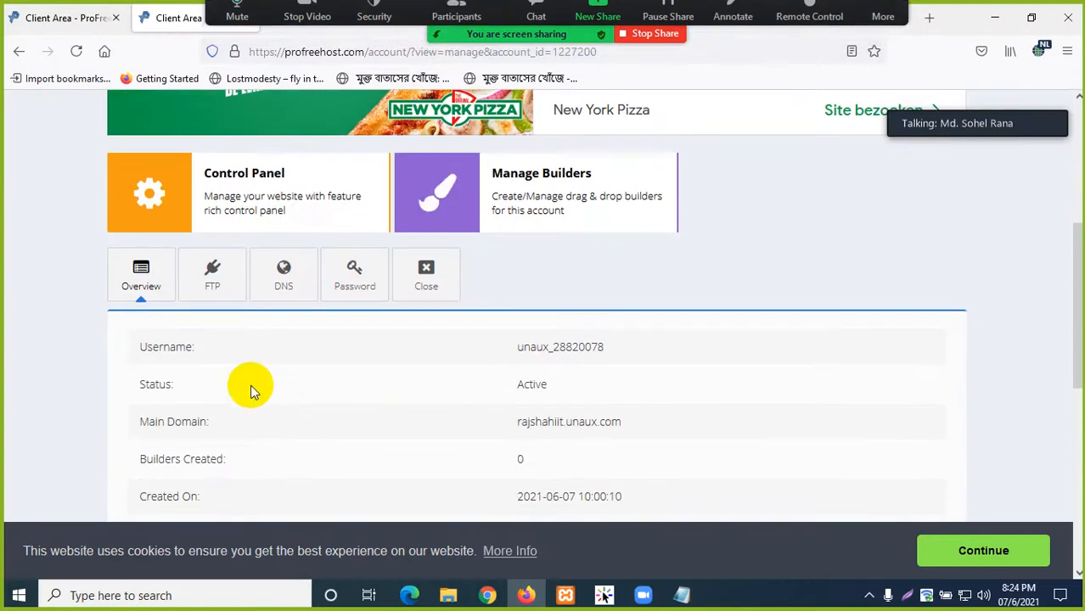
scroll(253, 391, up, 4)
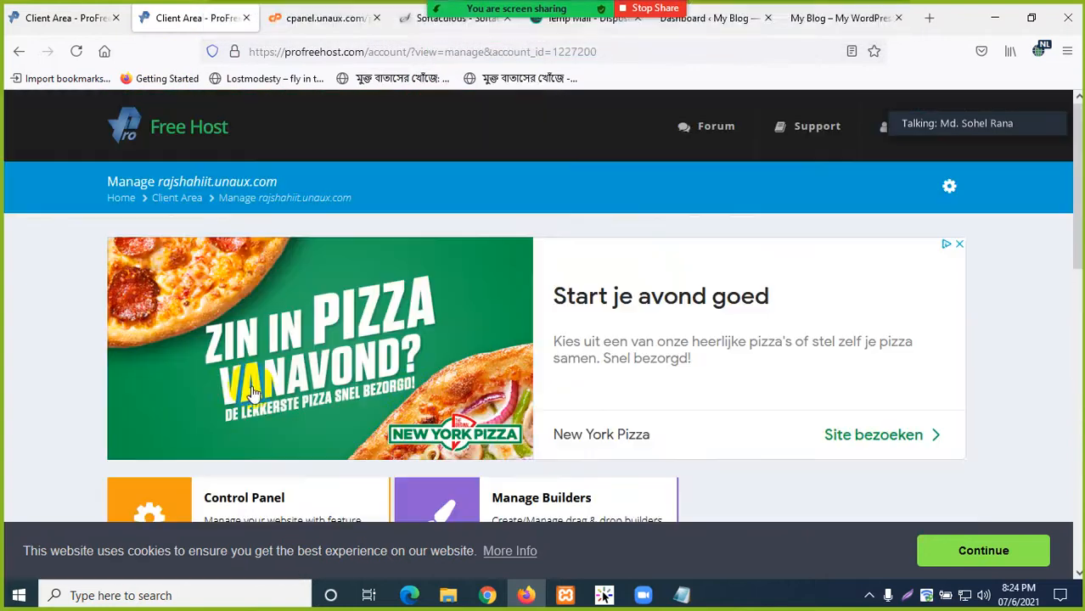
click(413, 20)
- Close the expired WordPress dashboard tab, confirming Leave page
click(822, 19)
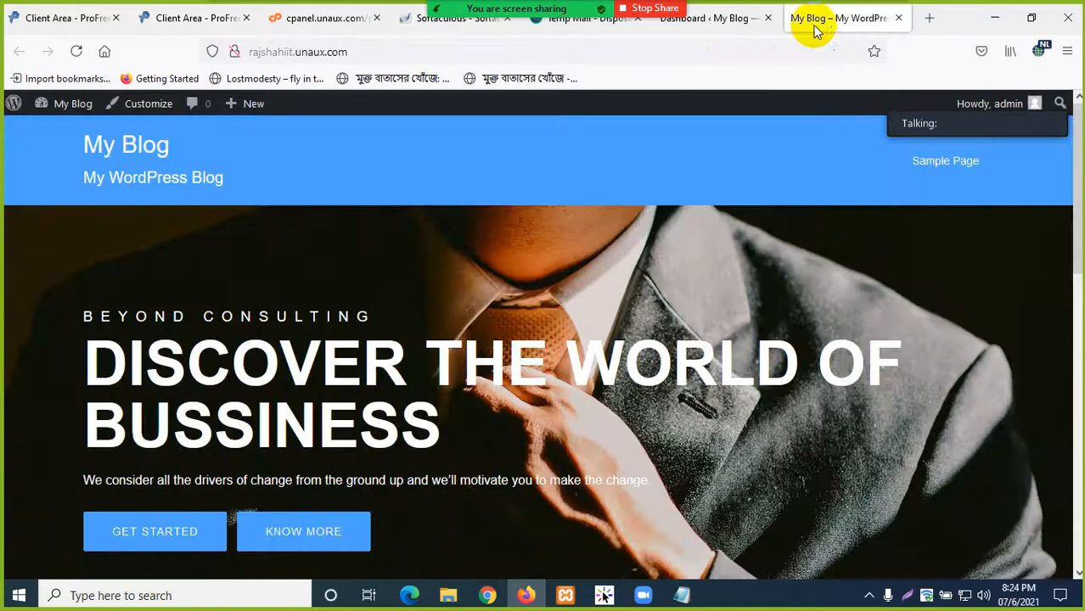
click(732, 20)
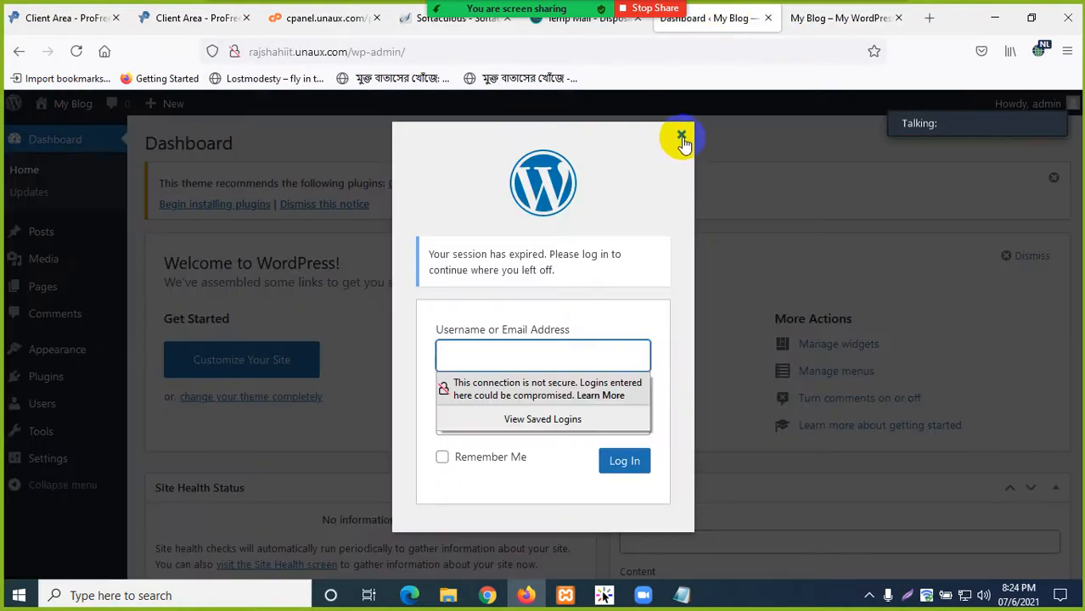
click(799, 18)
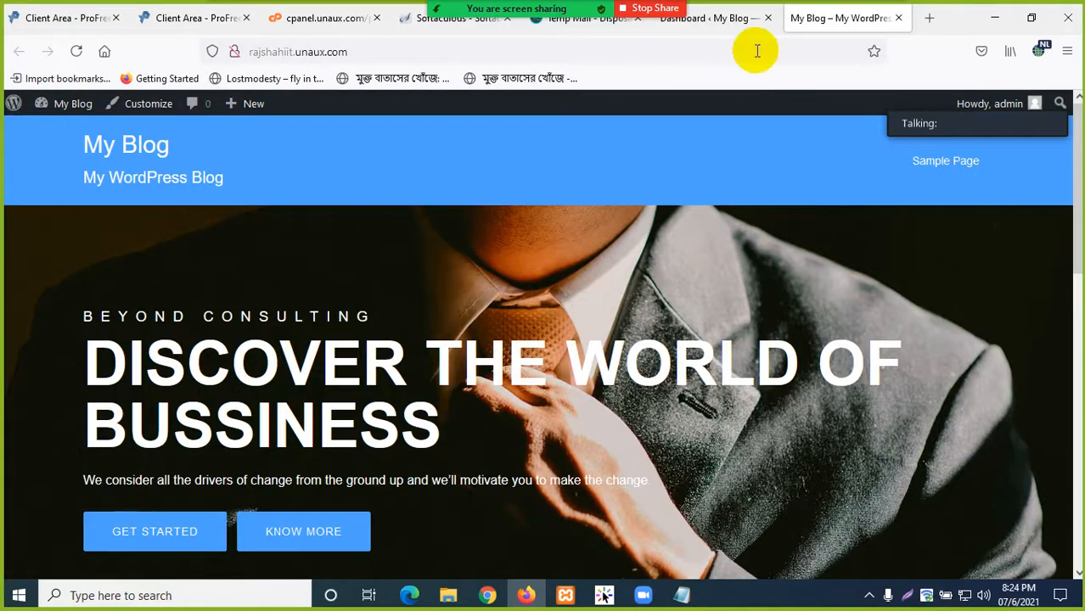
click(766, 18)
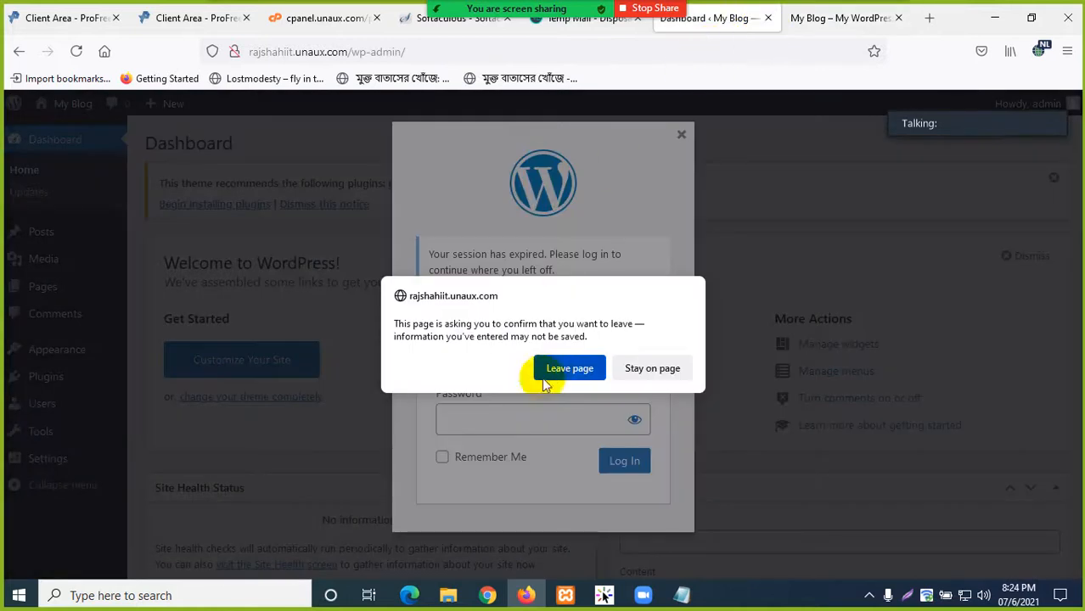
click(556, 368)
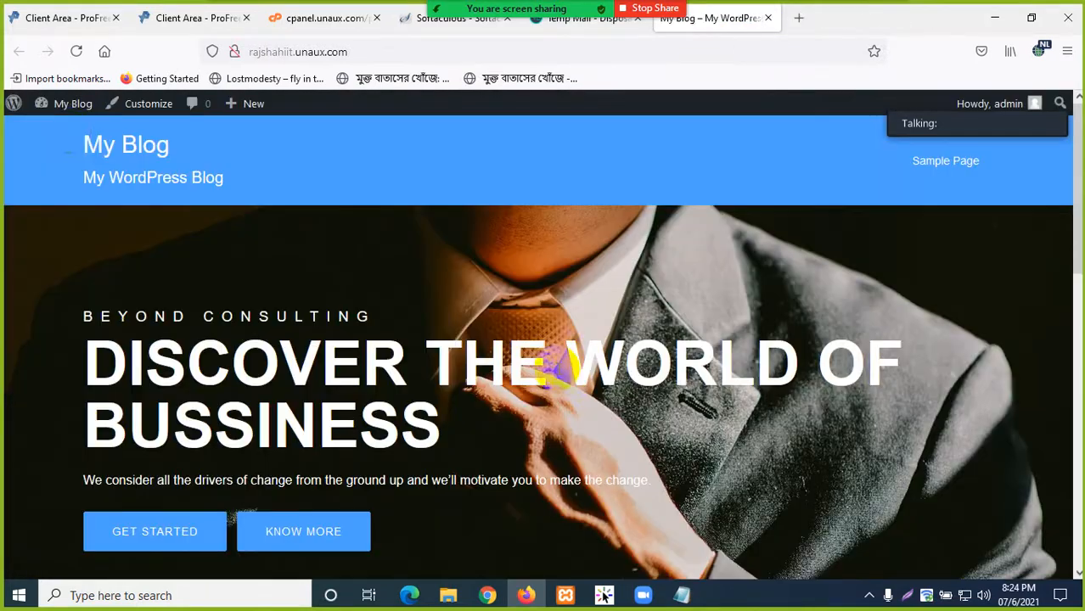
- Bring up the blog's WordPress login page tab
click(73, 105)
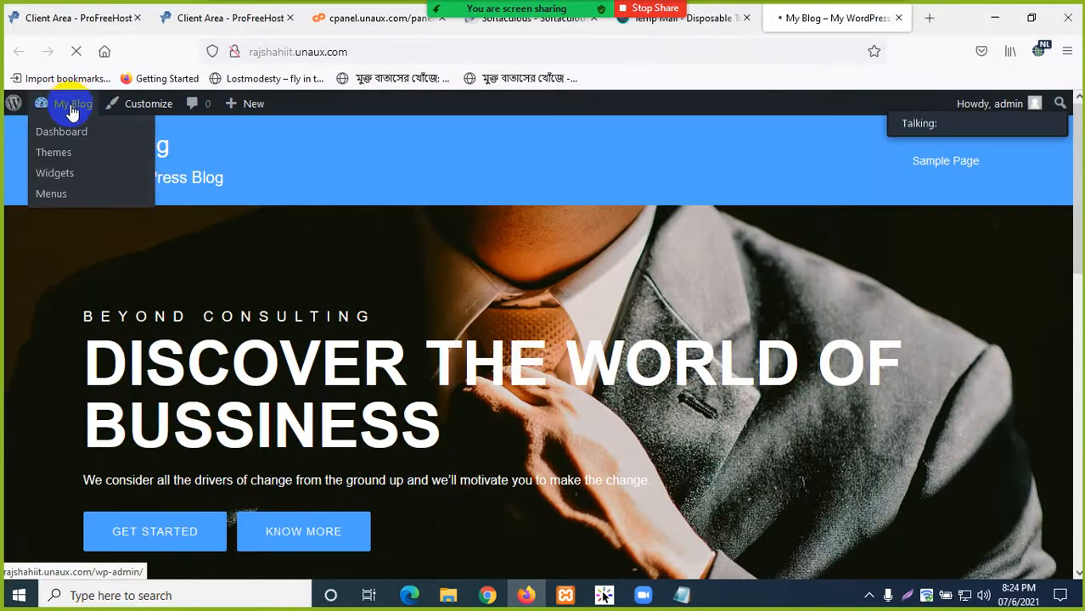
click(696, 19)
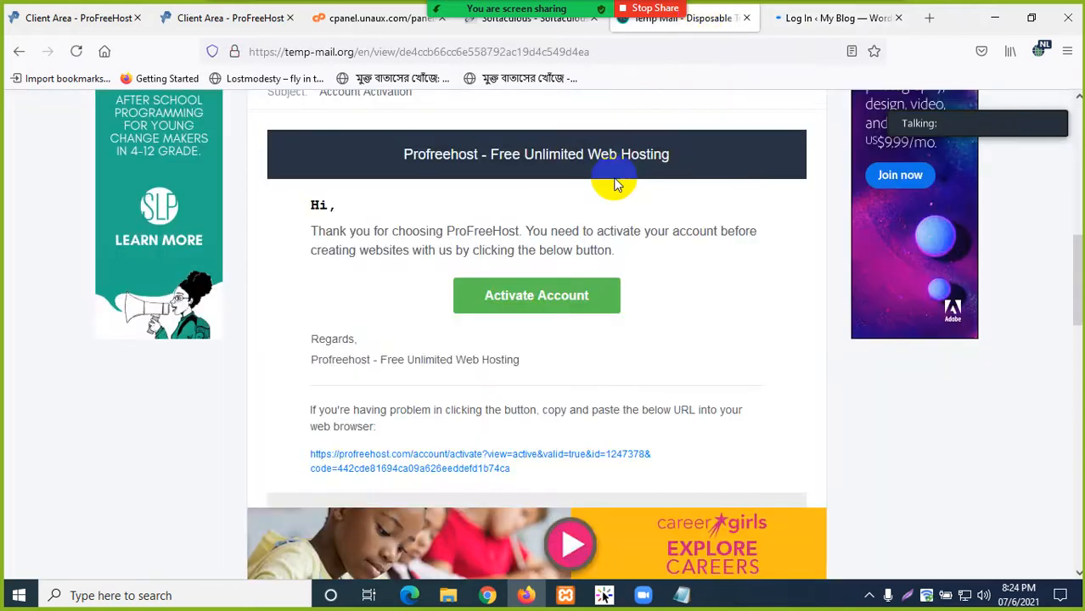
scroll(617, 185, up, 8)
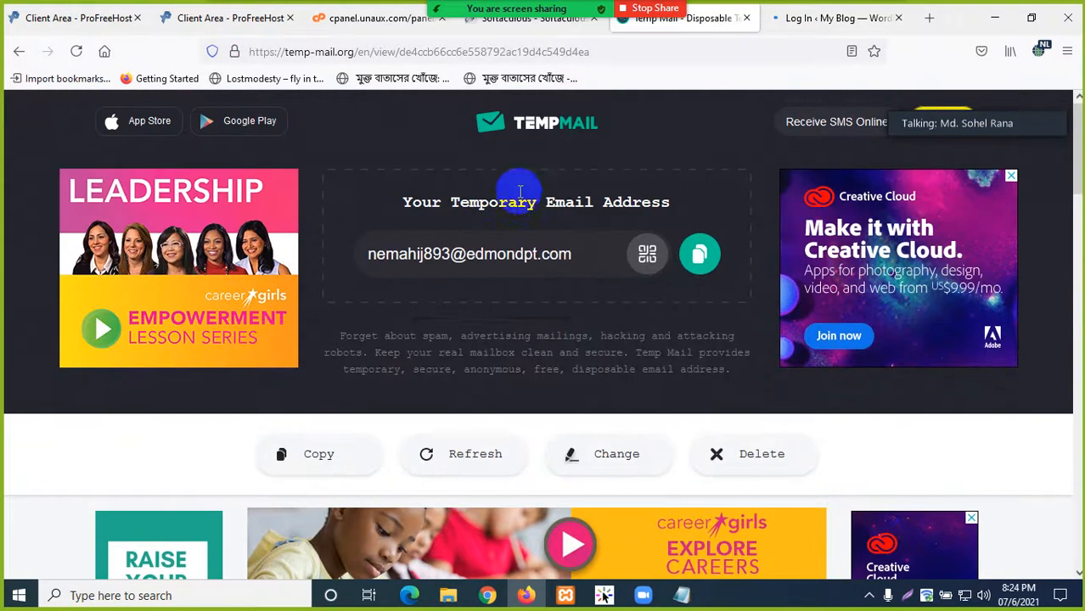
click(829, 18)
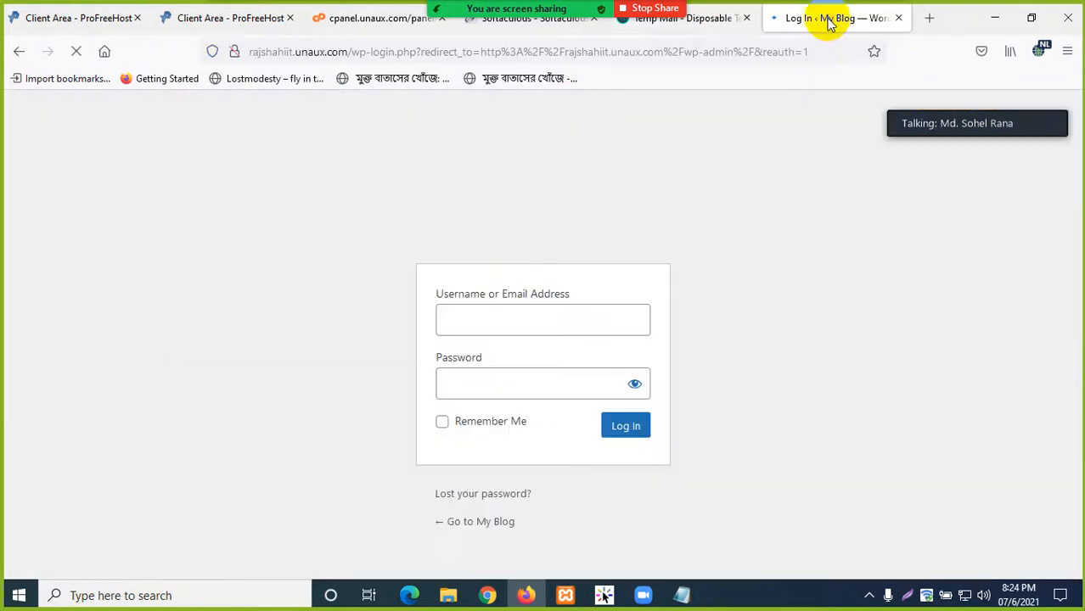
- Sign back in with the admin credentials, remembered, declining the save-login prompt
click(492, 323)
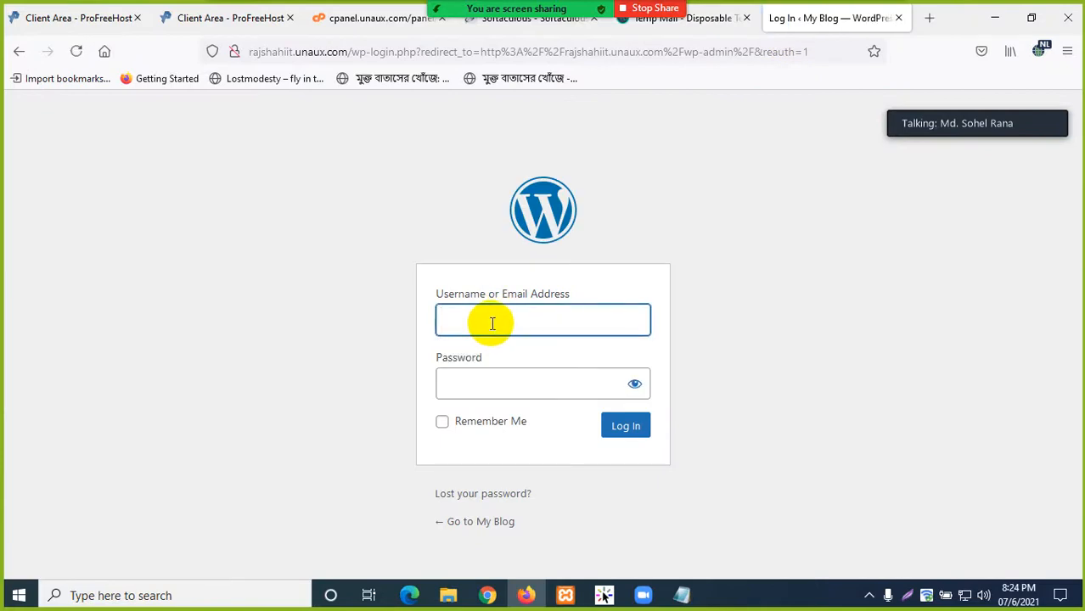
text(admin)
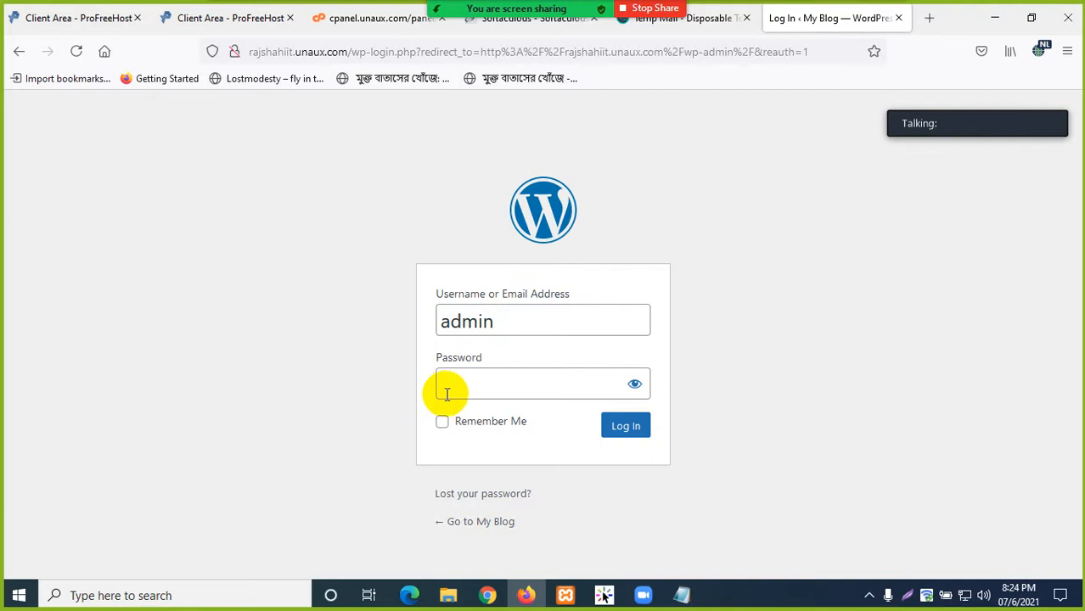
click(452, 388)
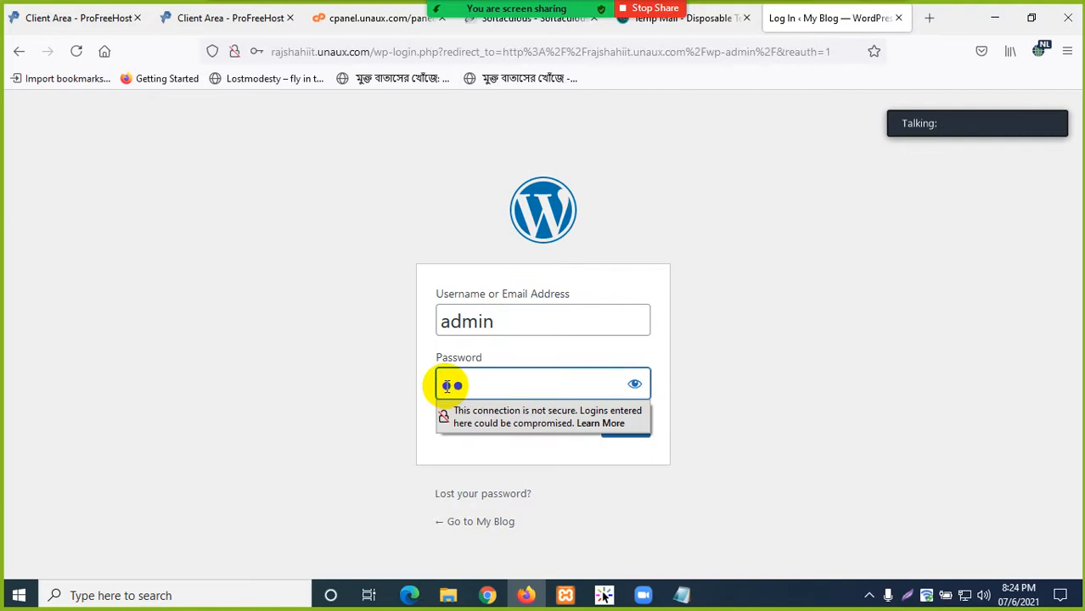
click(442, 421)
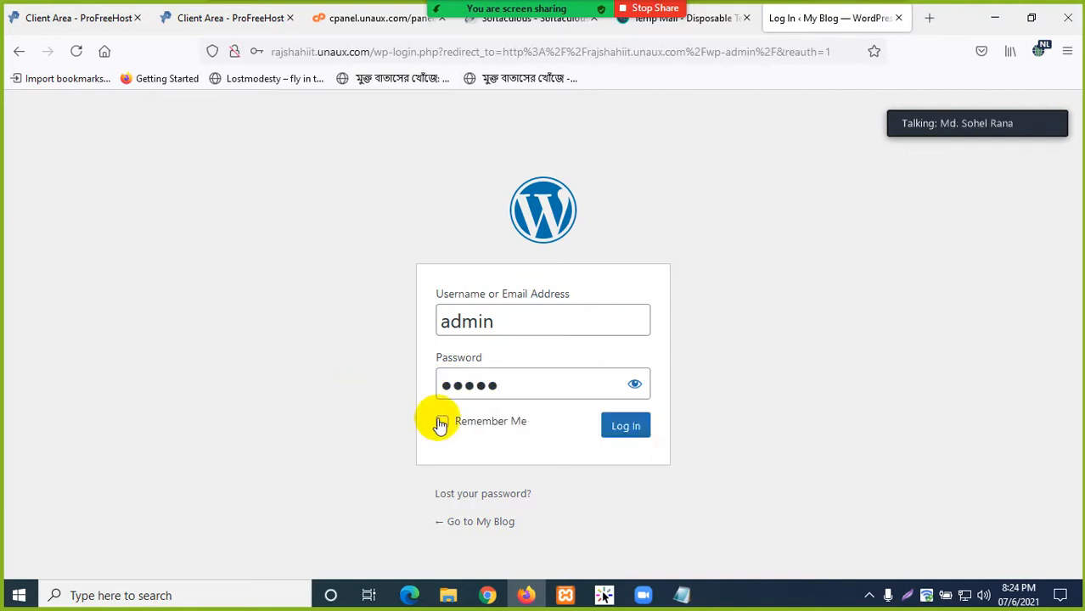
click(629, 428)
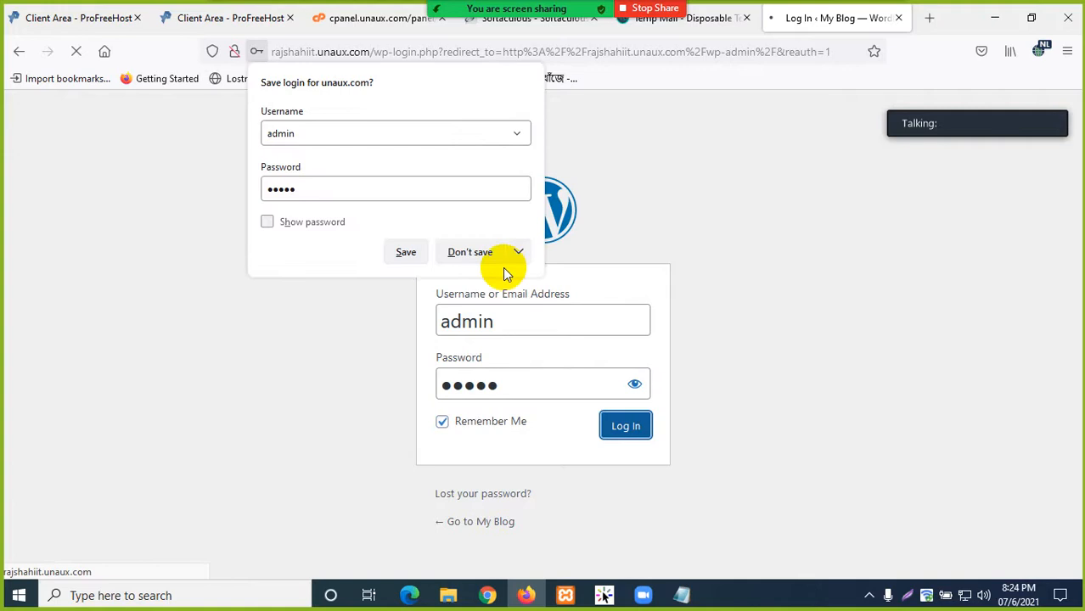
click(402, 253)
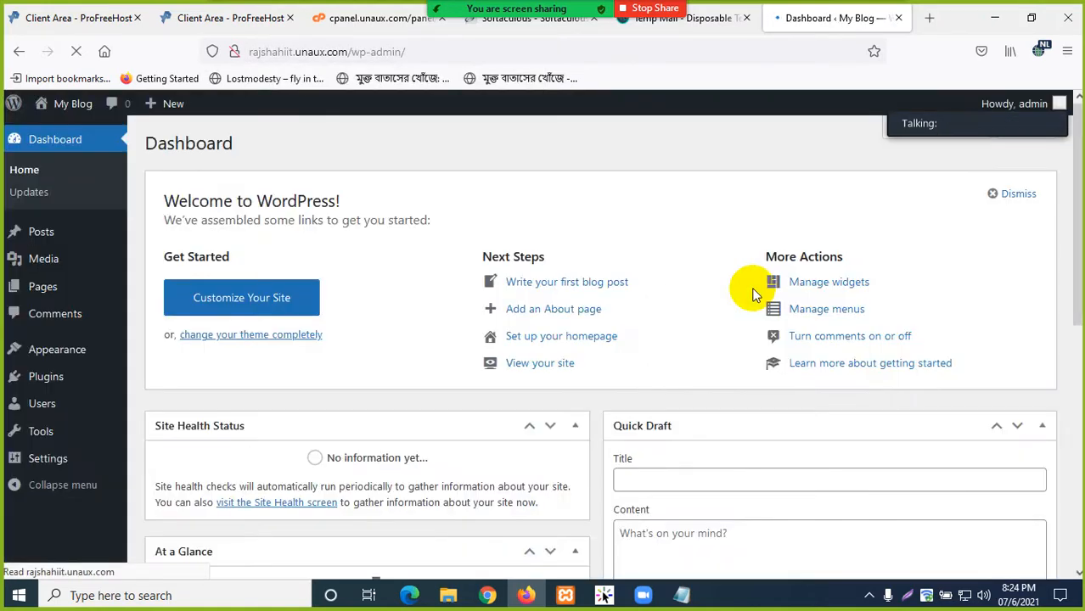
- Switch back to the hosting cPanel tab
scroll(89, 363, down, 5)
scroll(89, 346, up, 5)
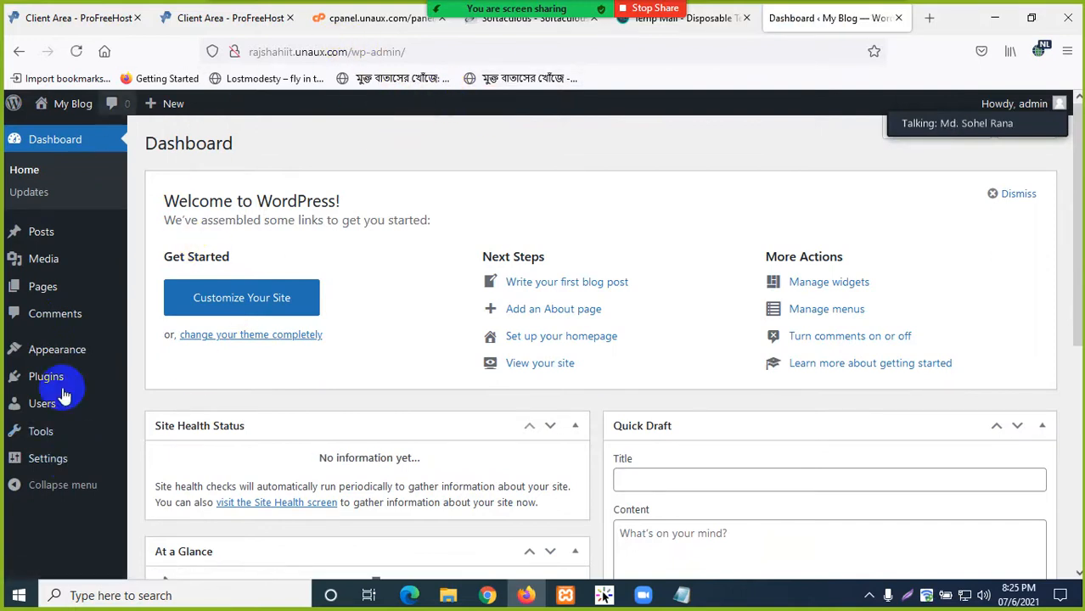
click(331, 24)
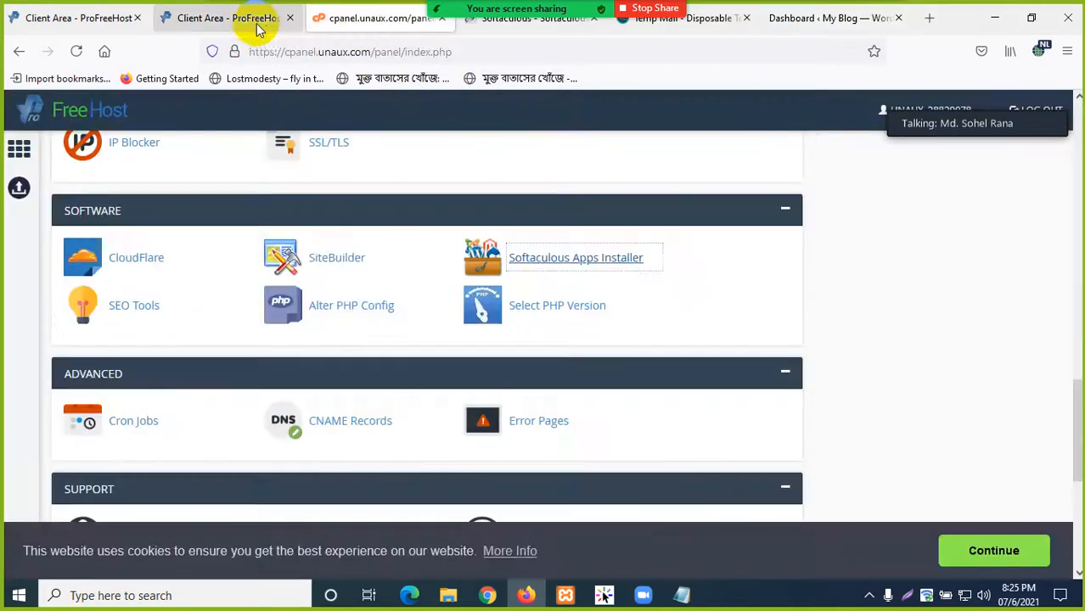
- Open the Online File Manager from the cPanel page
scroll(300, 283, up, 5)
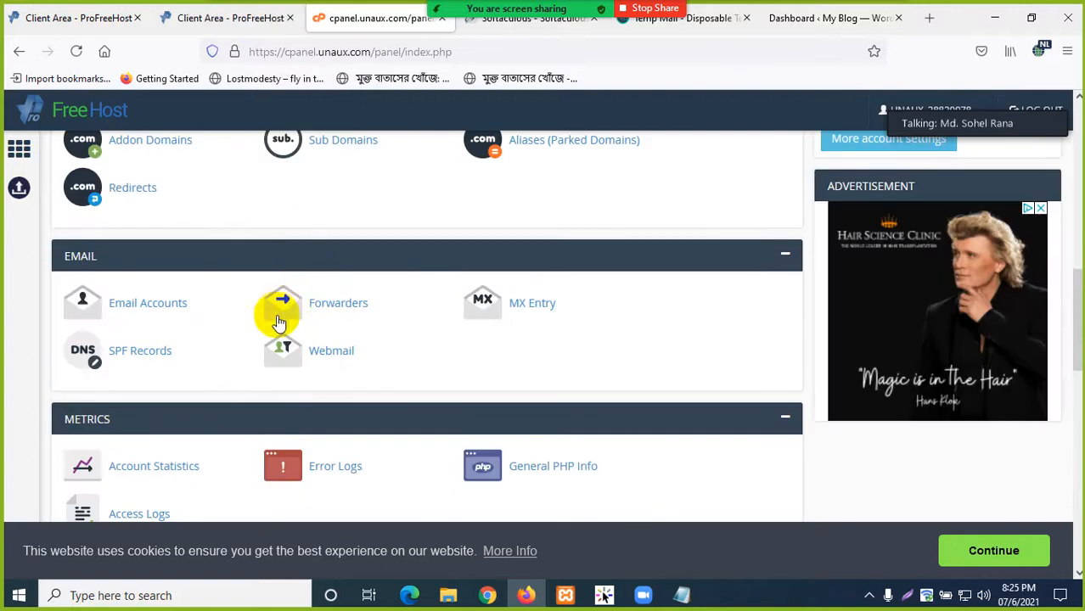
scroll(271, 334, down, 3)
scroll(223, 384, up, 6)
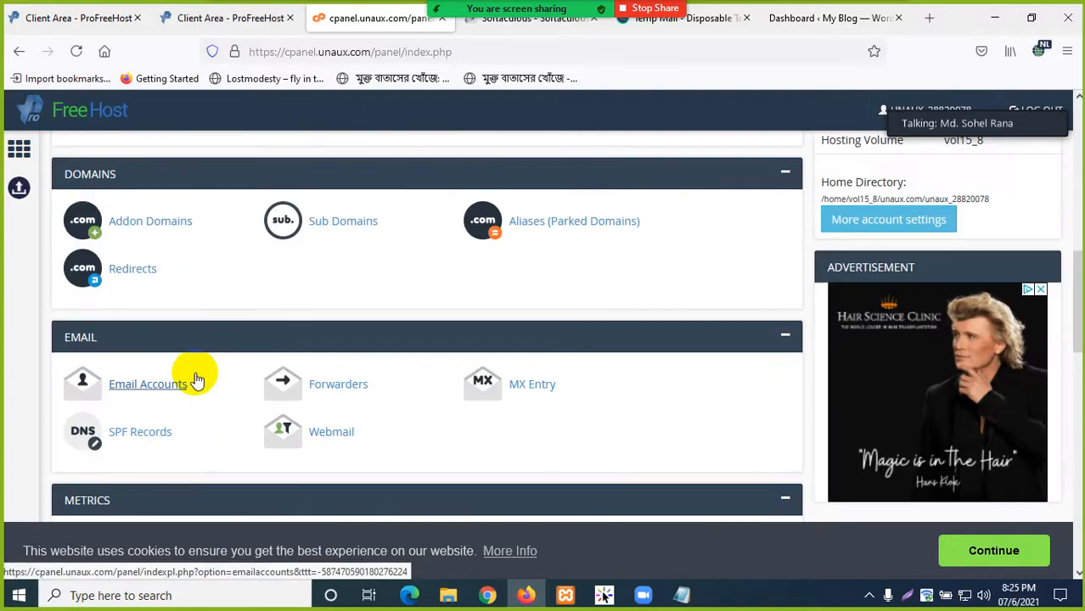
scroll(299, 340, up, 2)
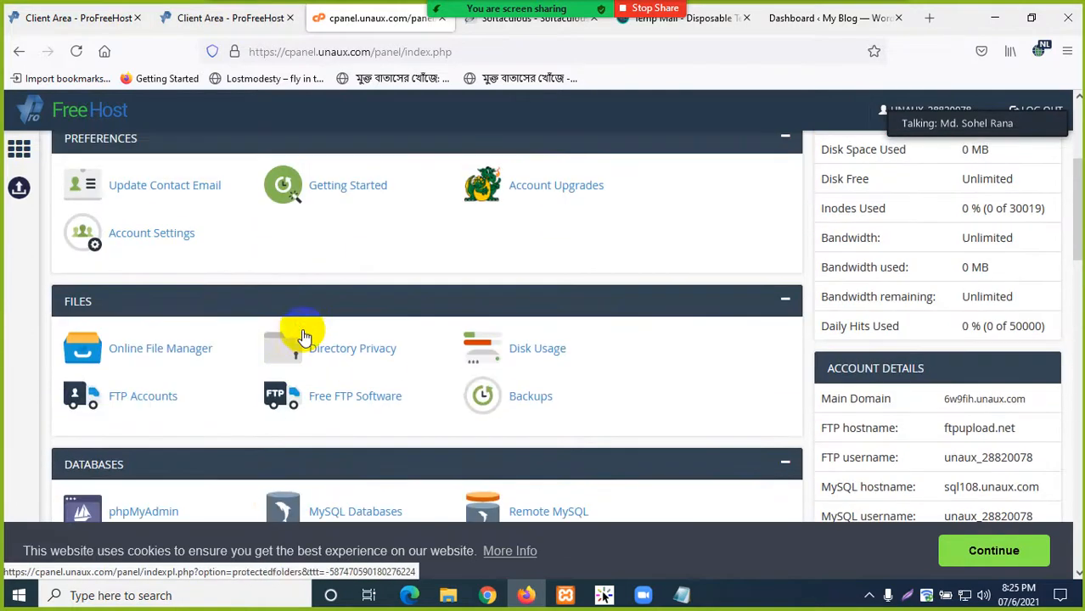
click(174, 355)
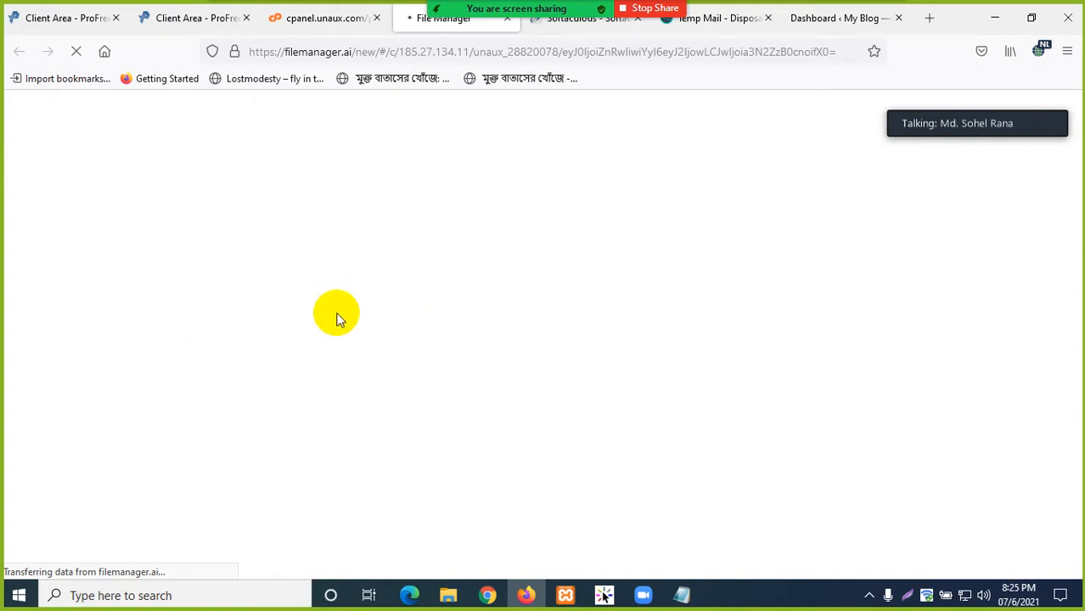
- Open the live blog from the WordPress dashboard in a new tab, then return to File Manager
click(180, 18)
click(811, 19)
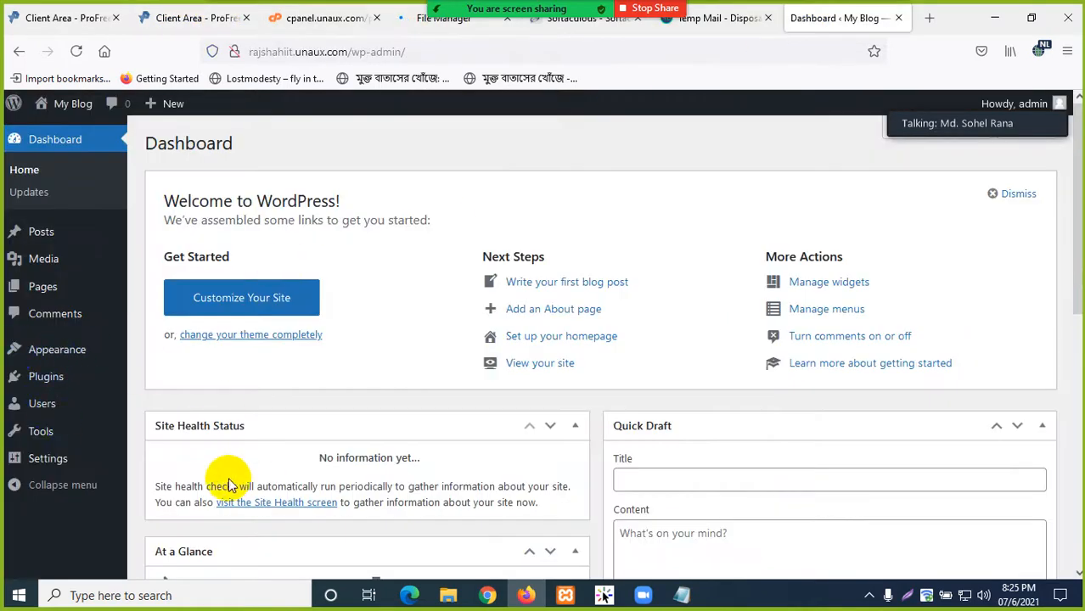
mouse_move(57, 105)
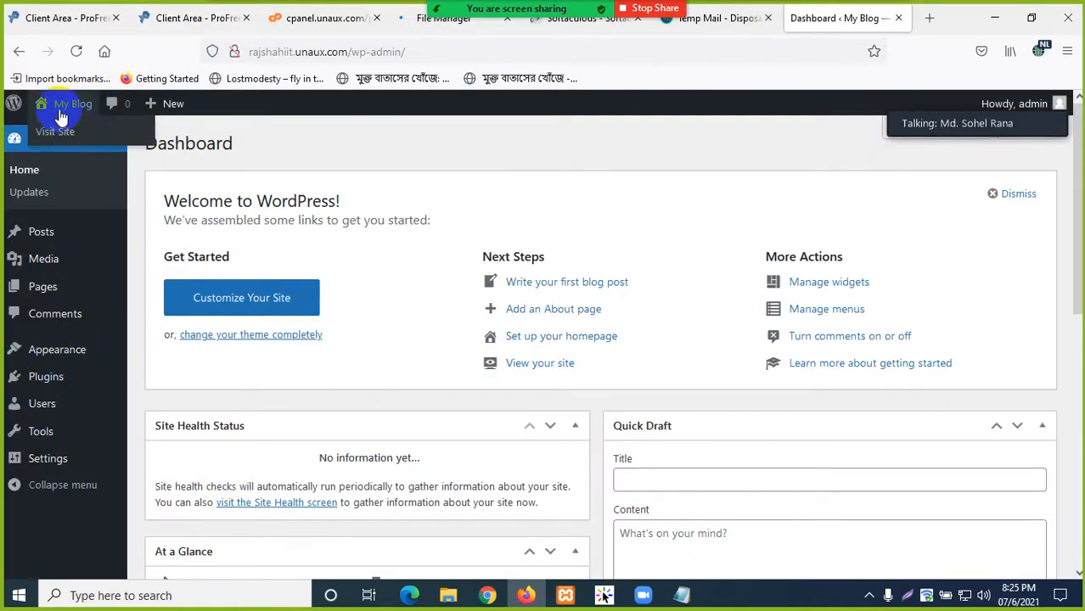
middle_click(133, 136)
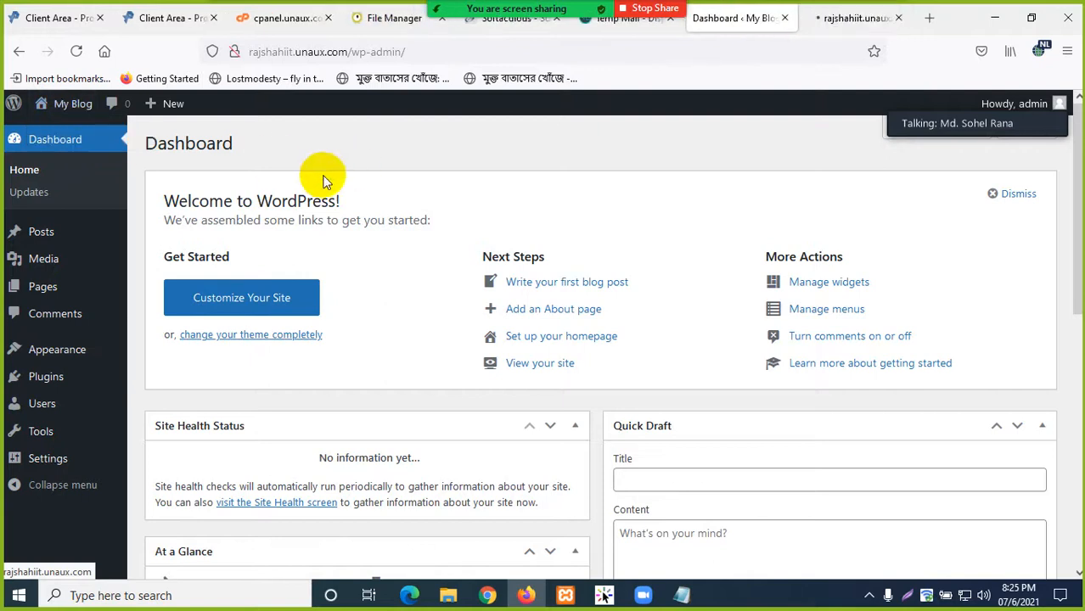
click(858, 18)
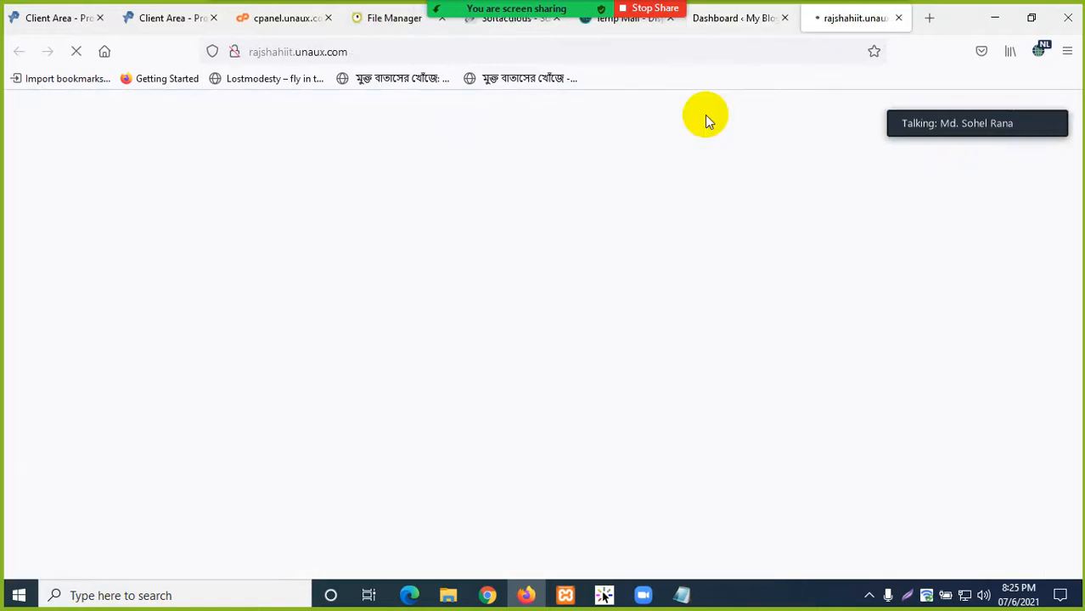
click(374, 19)
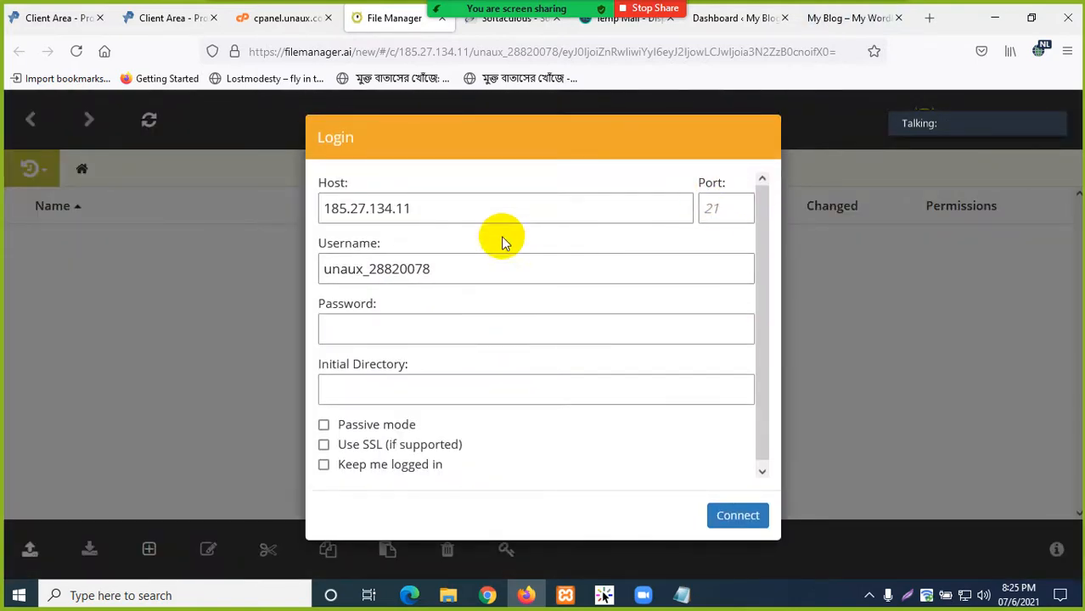
- Look over the FTP password and initial directory fields, then close the File Manager tab
scroll(341, 347, down, 1)
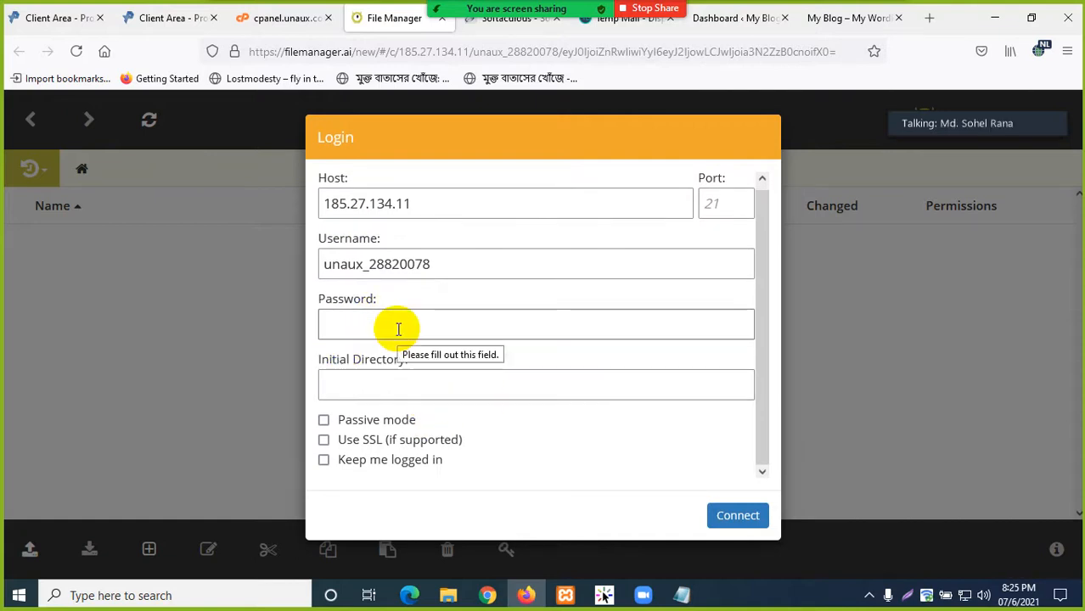
click(376, 321)
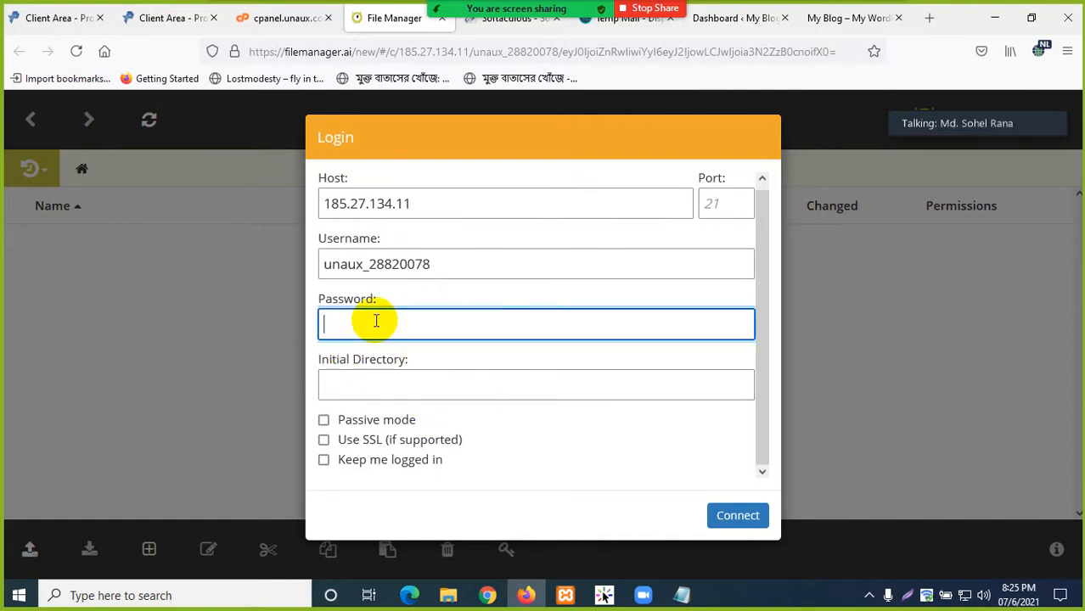
click(363, 380)
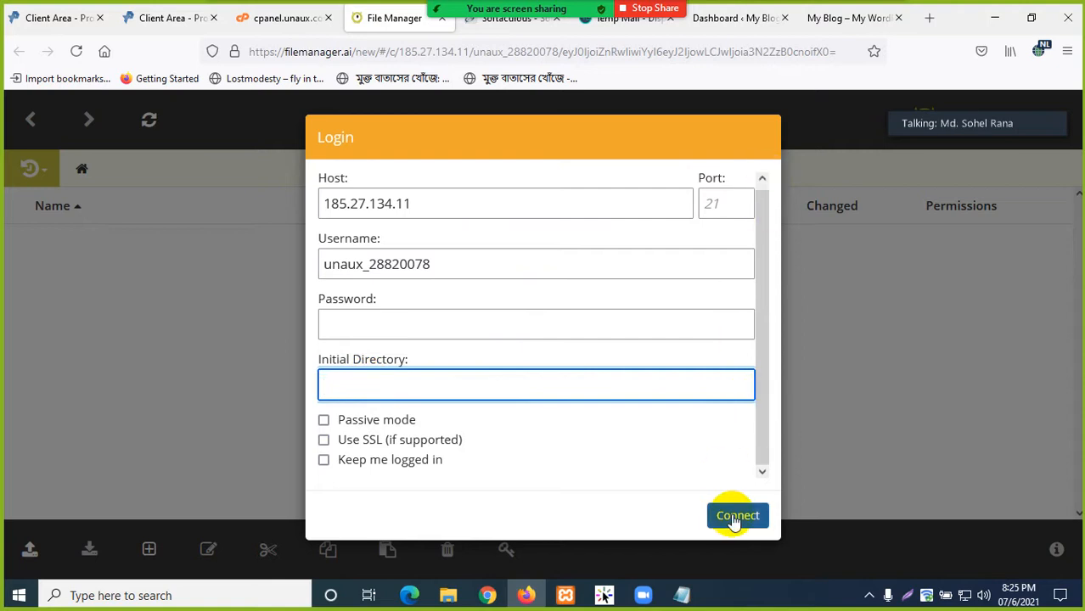
click(441, 20)
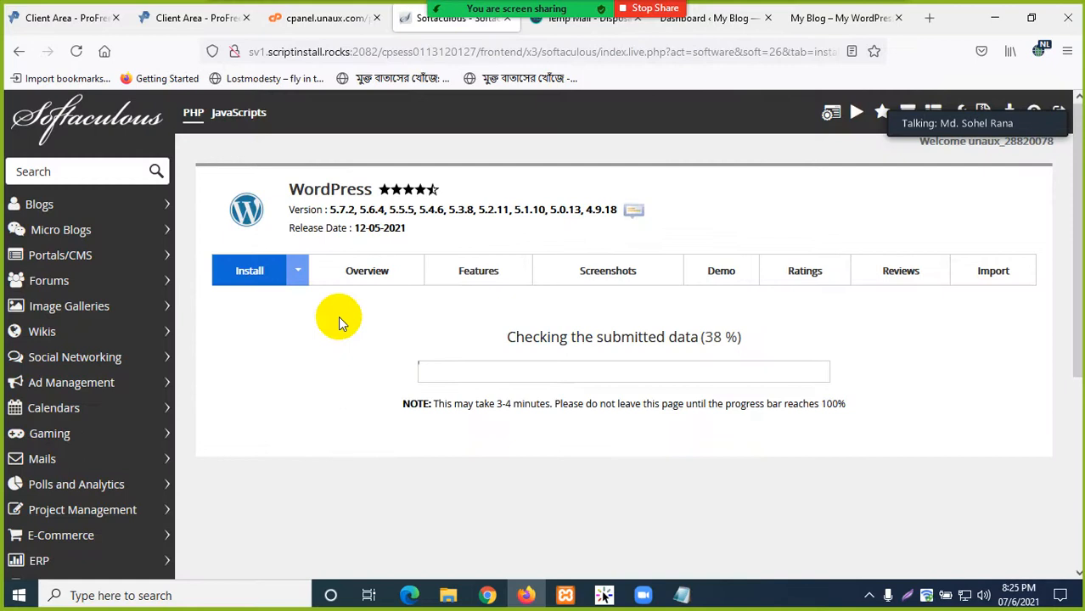
- Close the Softaculous tab and review the live blog homepage and the WordPress dashboard
click(507, 21)
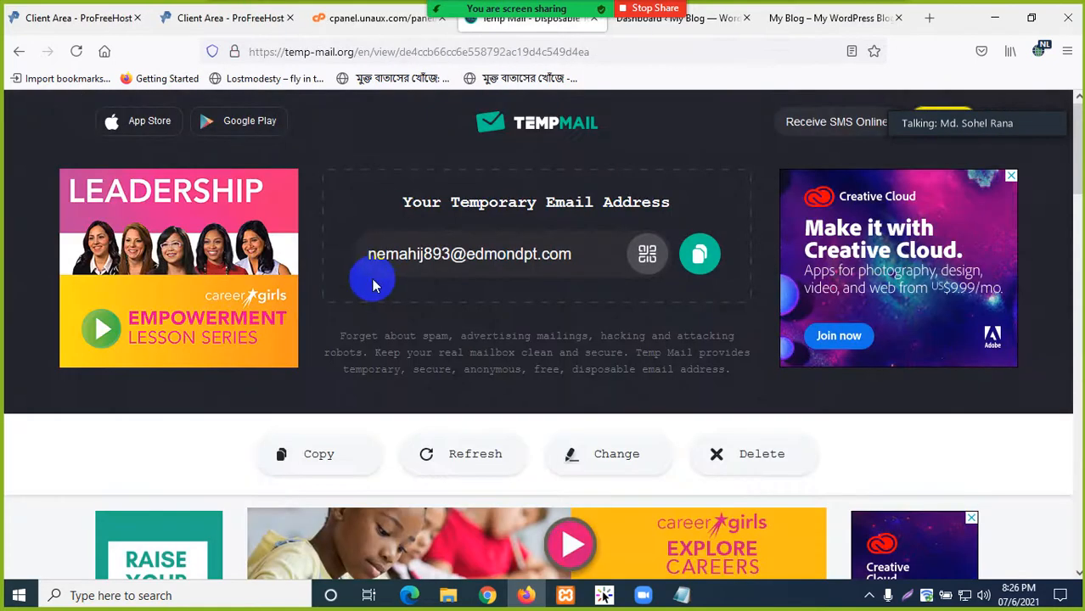
click(795, 17)
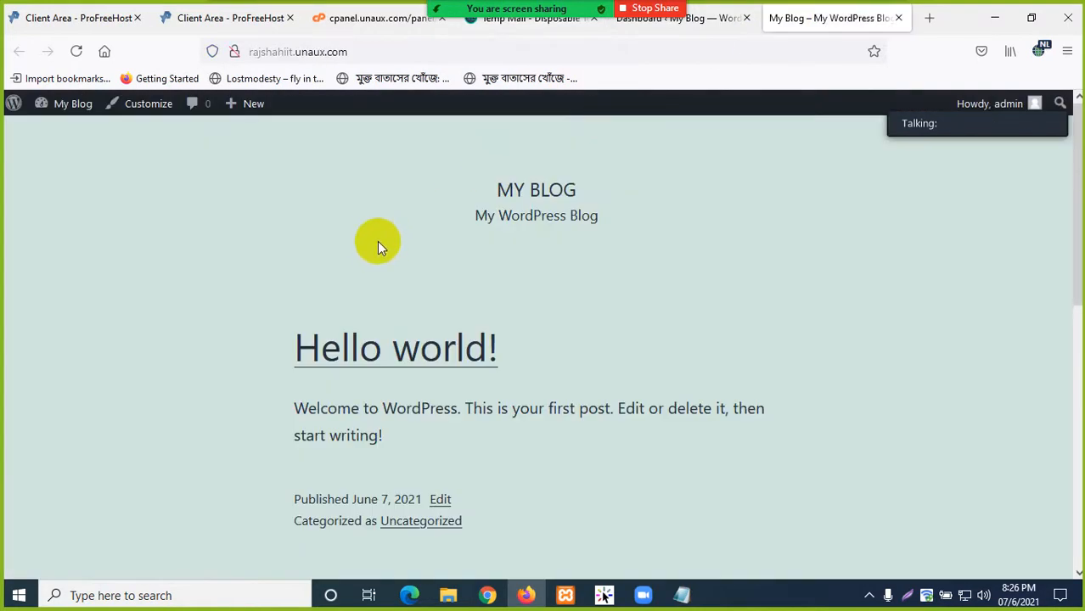
scroll(377, 241, down, 5)
scroll(402, 264, up, 5)
scroll(390, 240, down, 10)
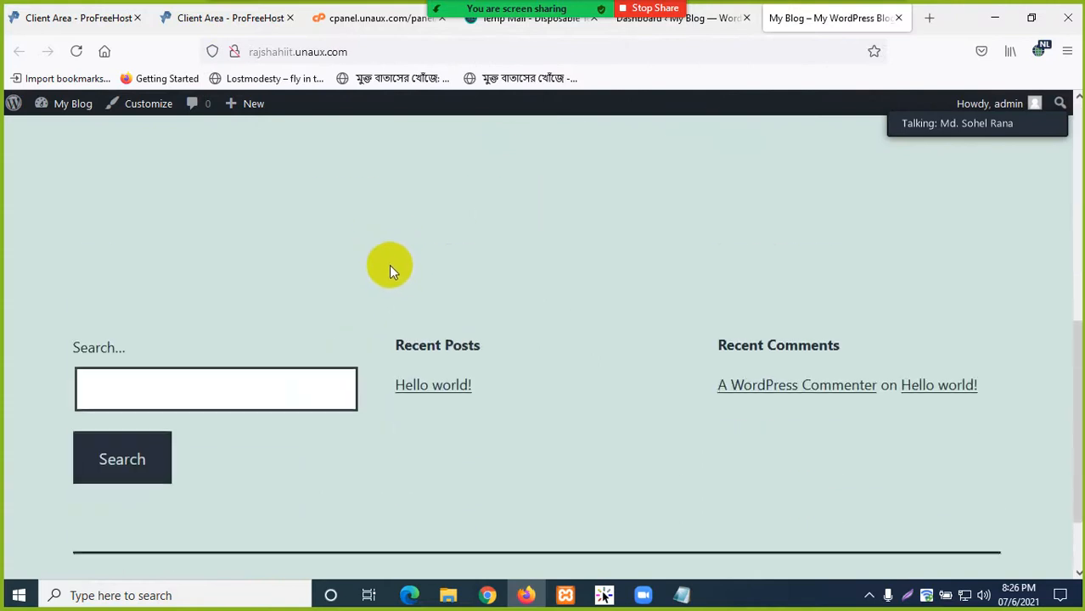
scroll(387, 272, down, 2)
scroll(388, 266, up, 10)
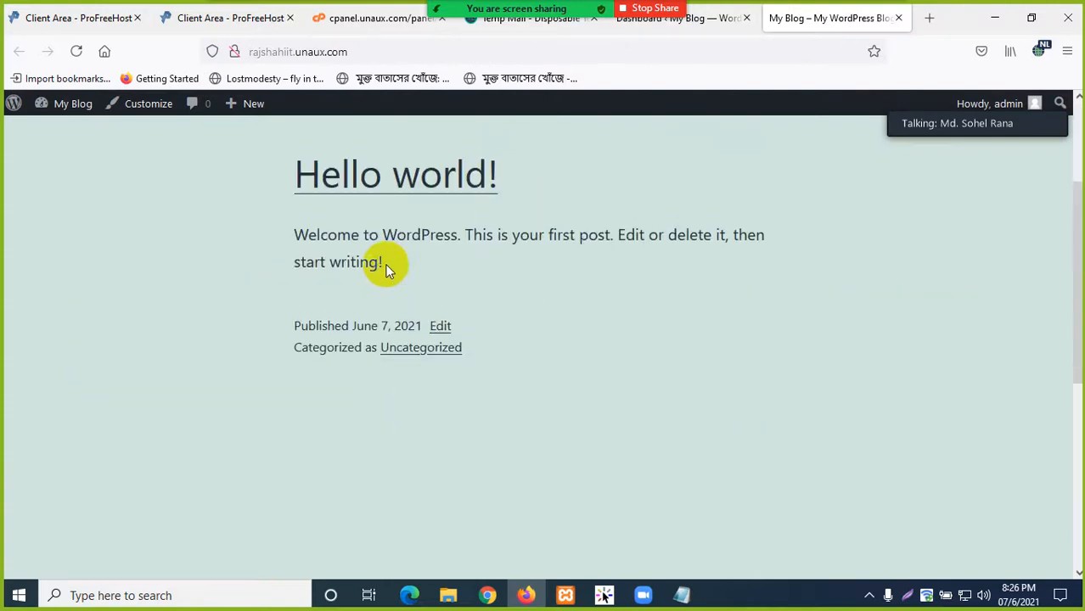
click(716, 25)
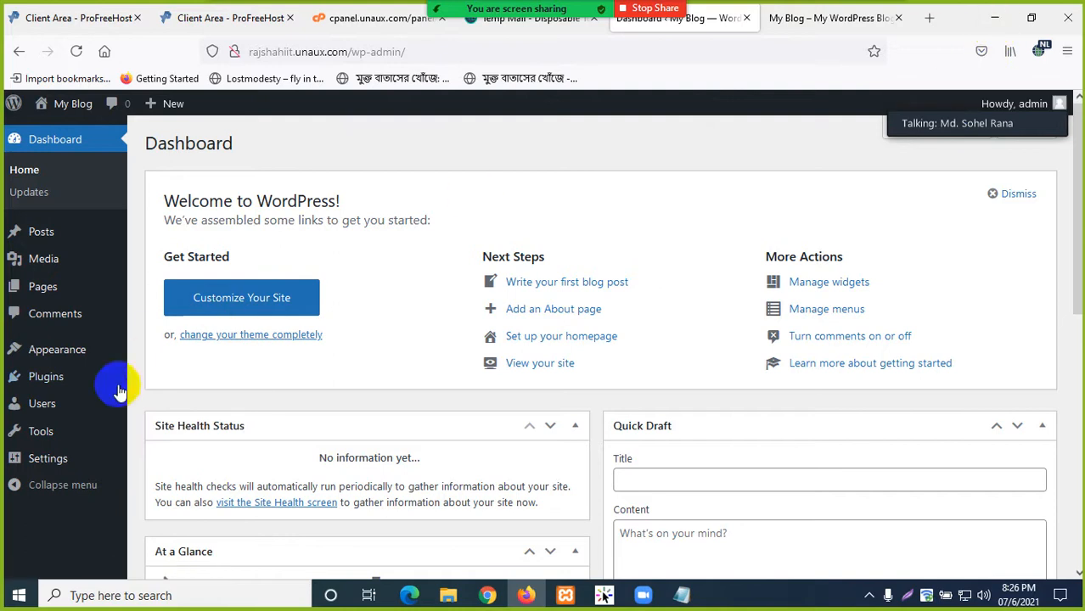
- Minimize Firefox and stop sharing the screen in Zoom
mouse_move(65, 371)
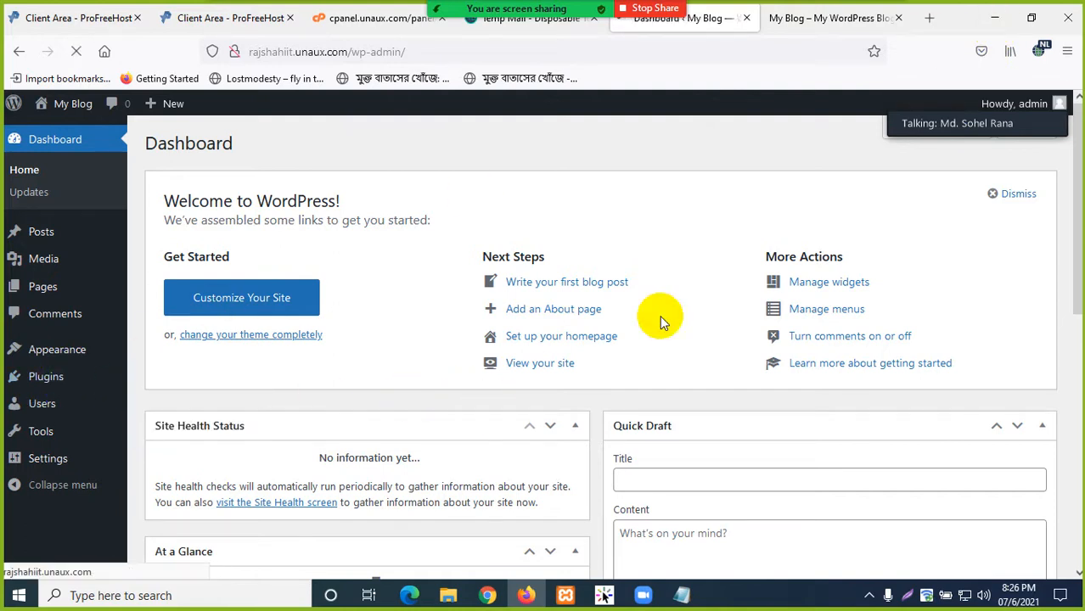
click(995, 18)
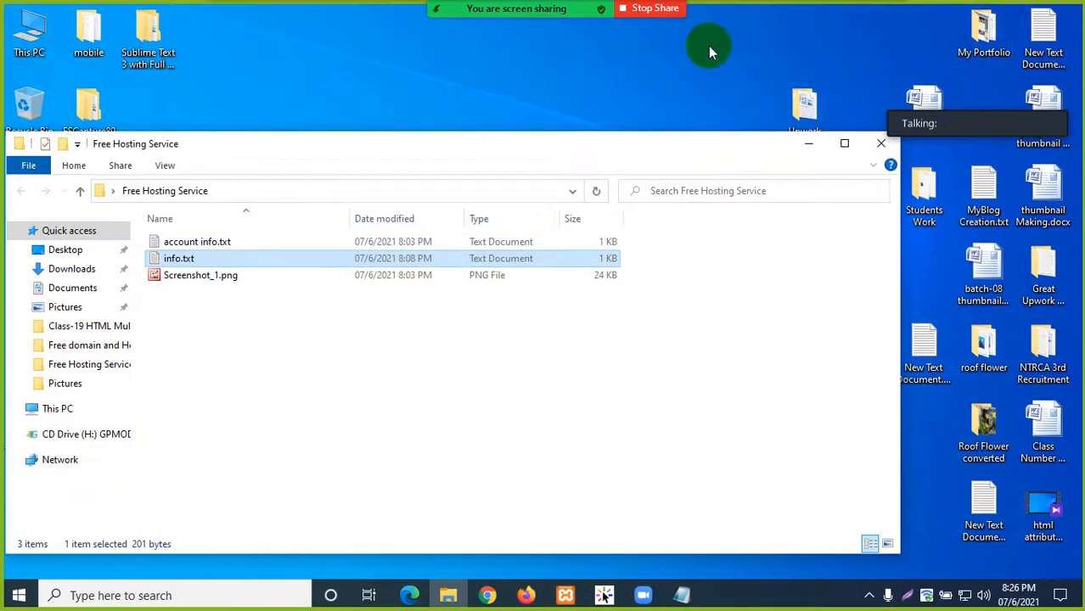
click(662, 12)
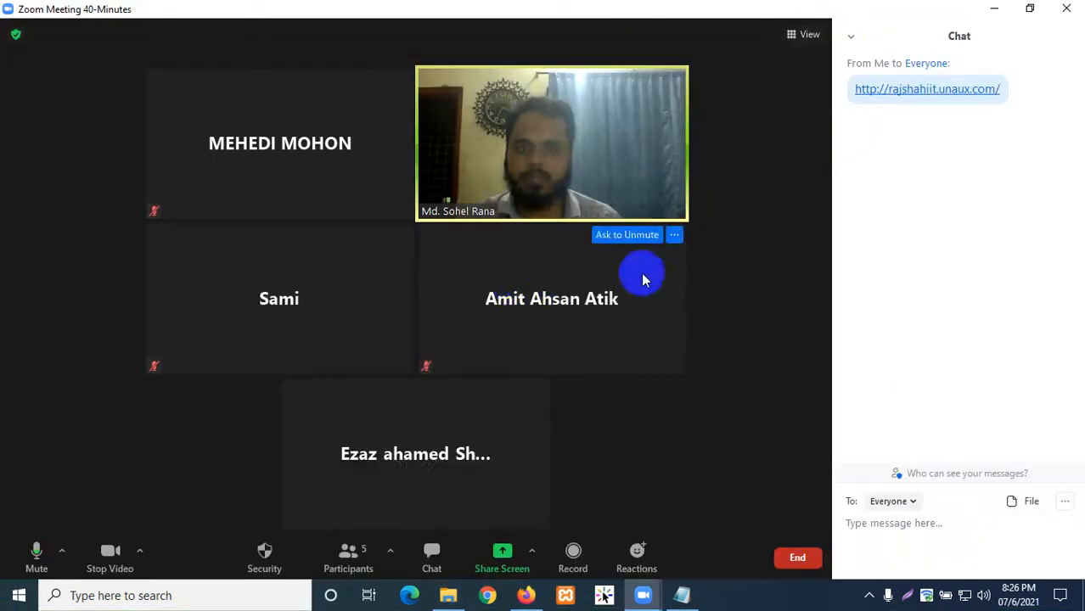
- Clear the desktop and open the SOFTWARE (D:) drive in a maximized This PC window
click(992, 15)
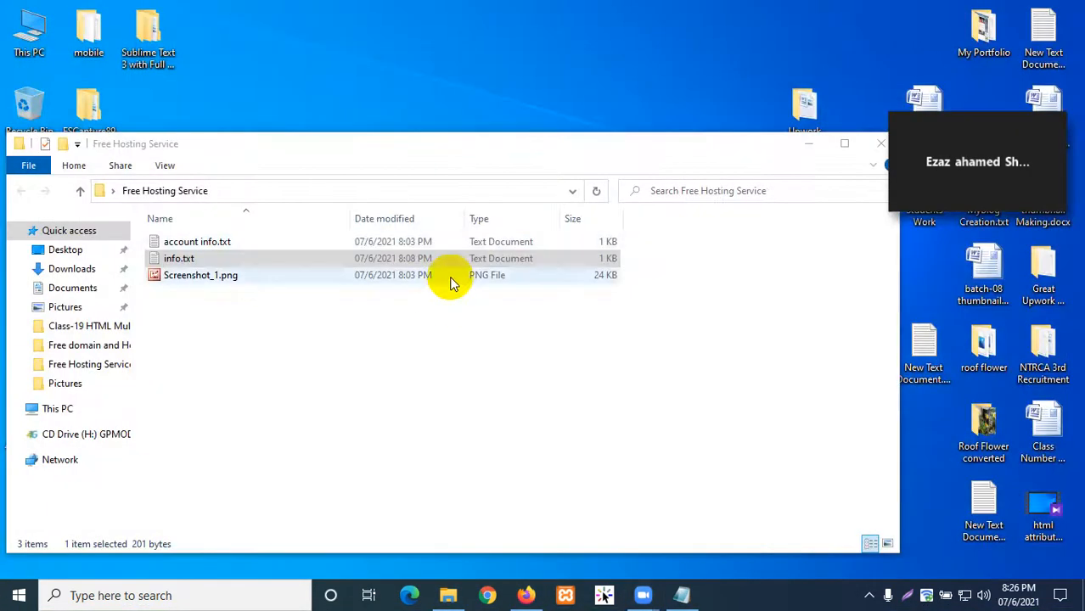
click(816, 145)
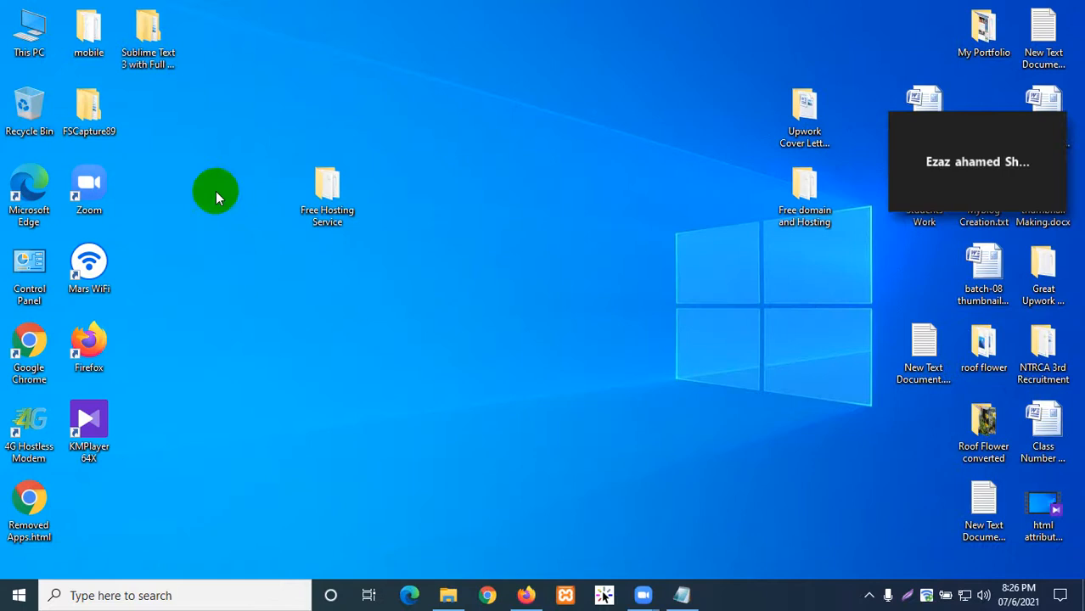
double_click(32, 27)
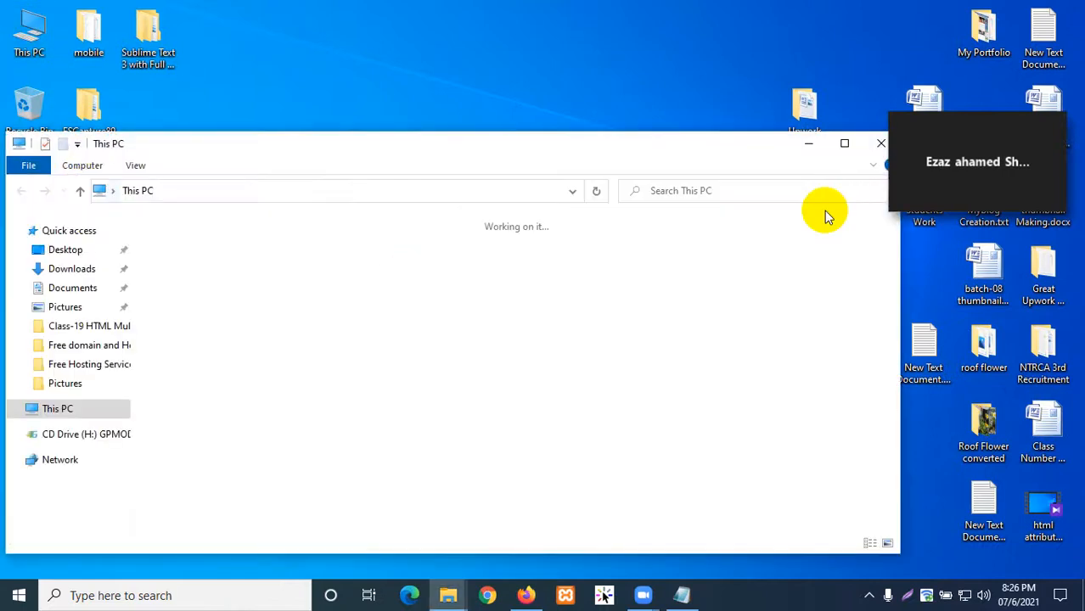
click(845, 144)
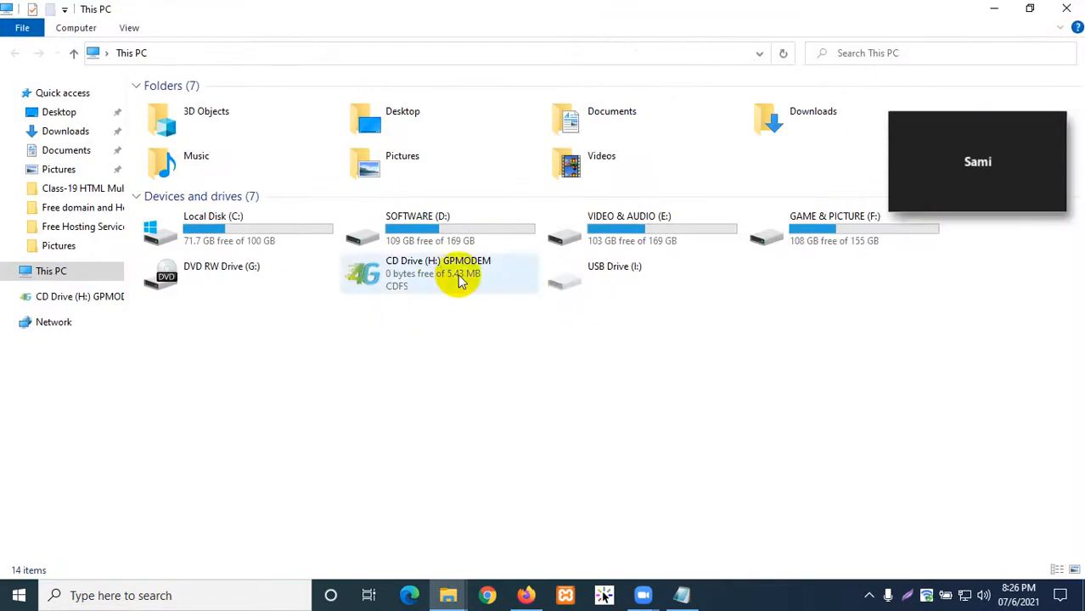
click(383, 235)
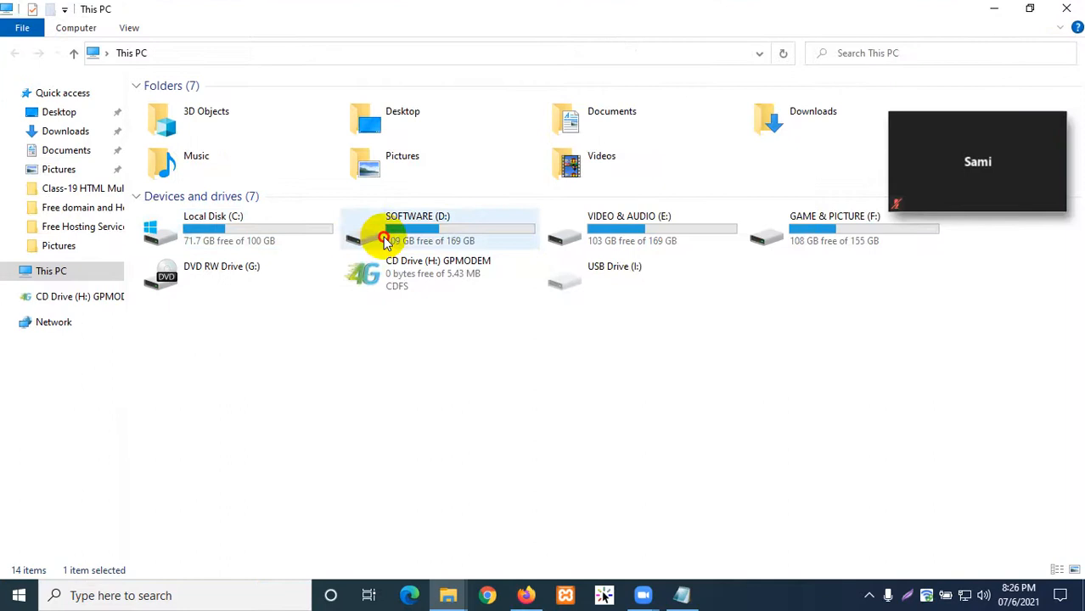
key(Return)
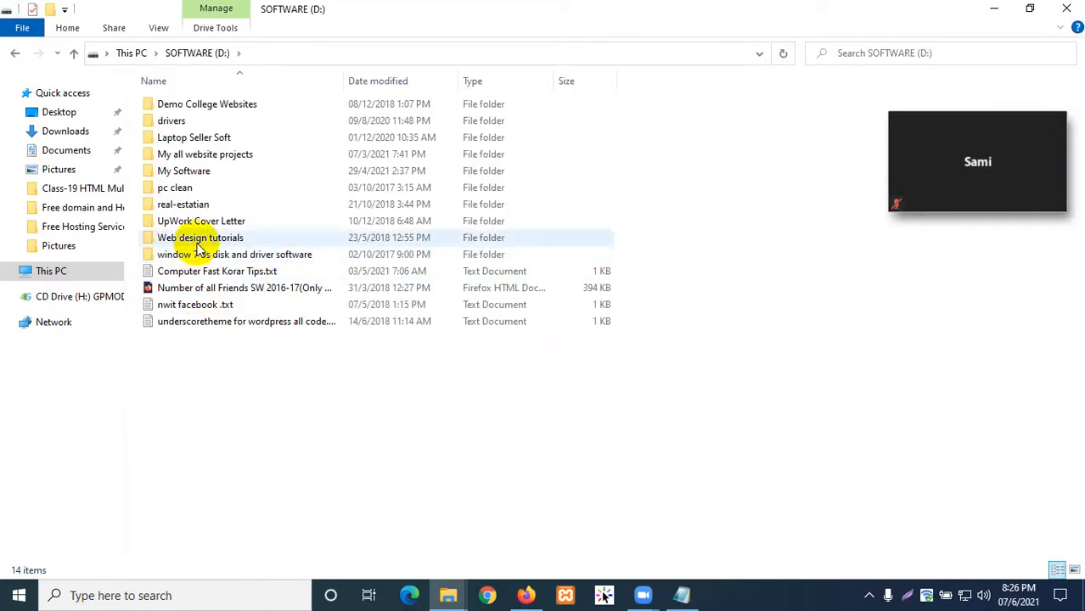
- Bring up Zoom's screen-sharing toolbar and close the SOFTWARE (D:) window
click(870, 597)
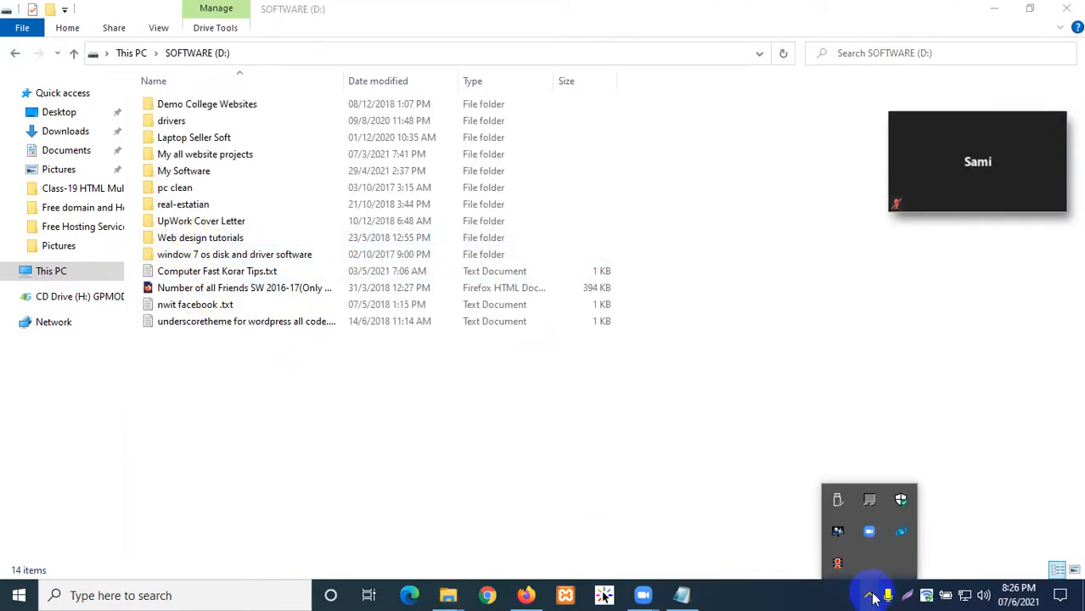
click(839, 574)
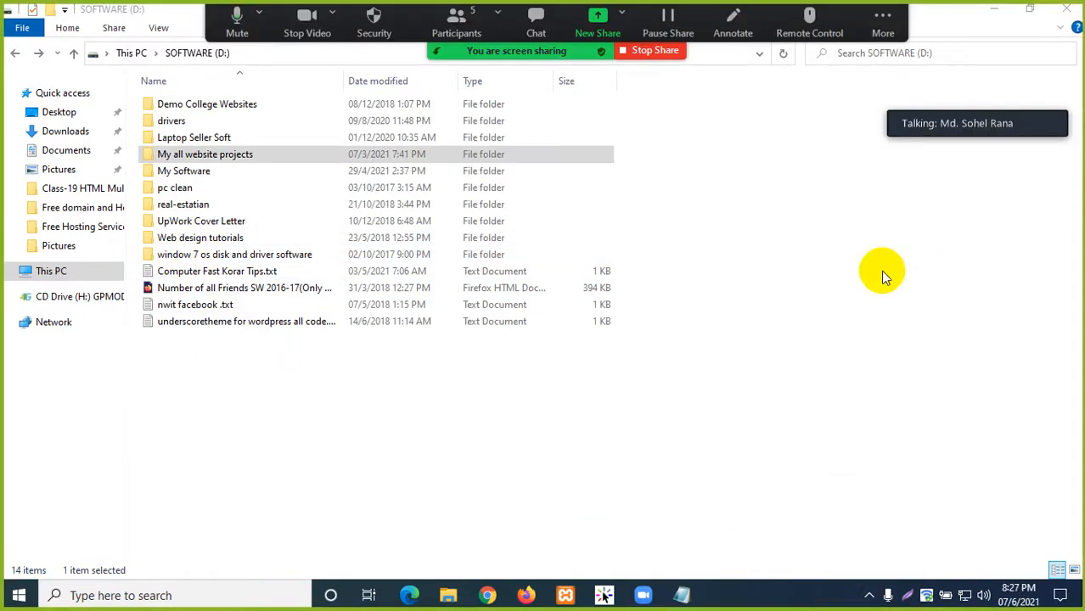
click(1069, 10)
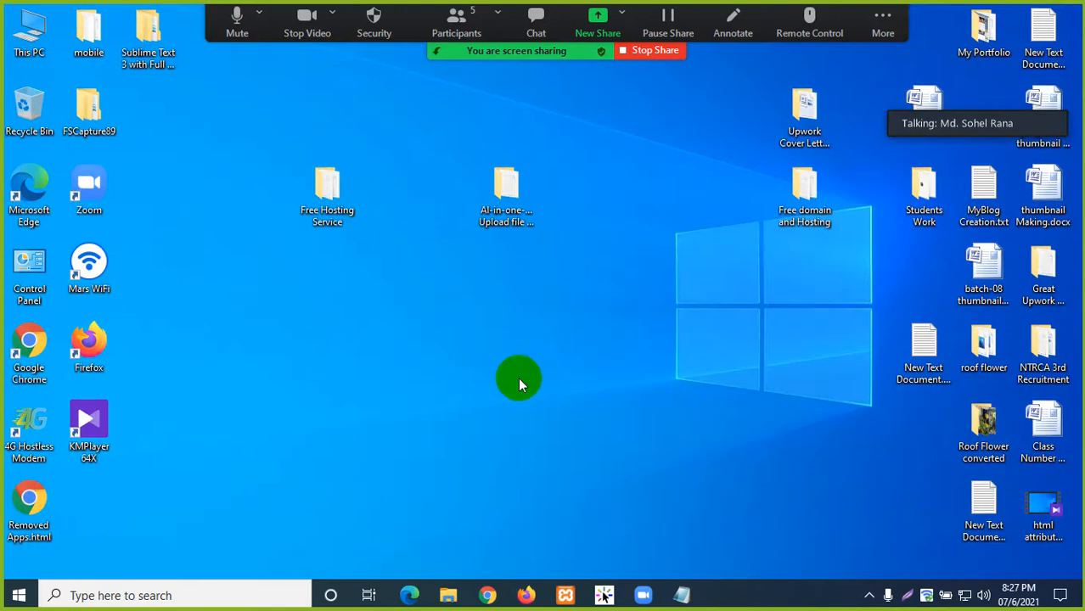
click(501, 197)
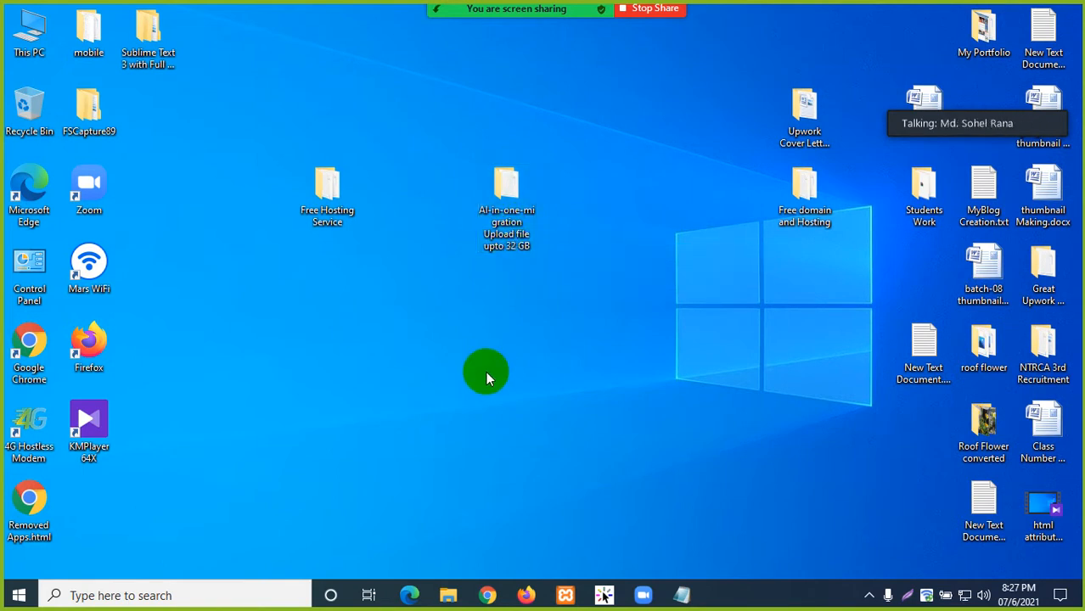
- Show the Upload Plugin zip form, browse to the Desktop's migration folder, cancel, and minimize Firefox
click(526, 595)
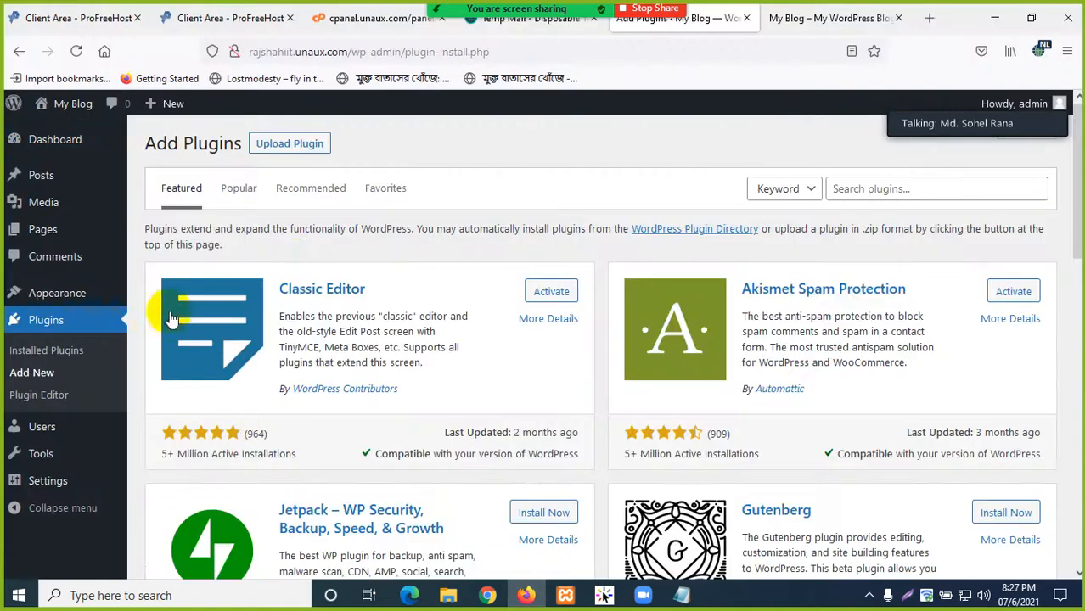
click(290, 143)
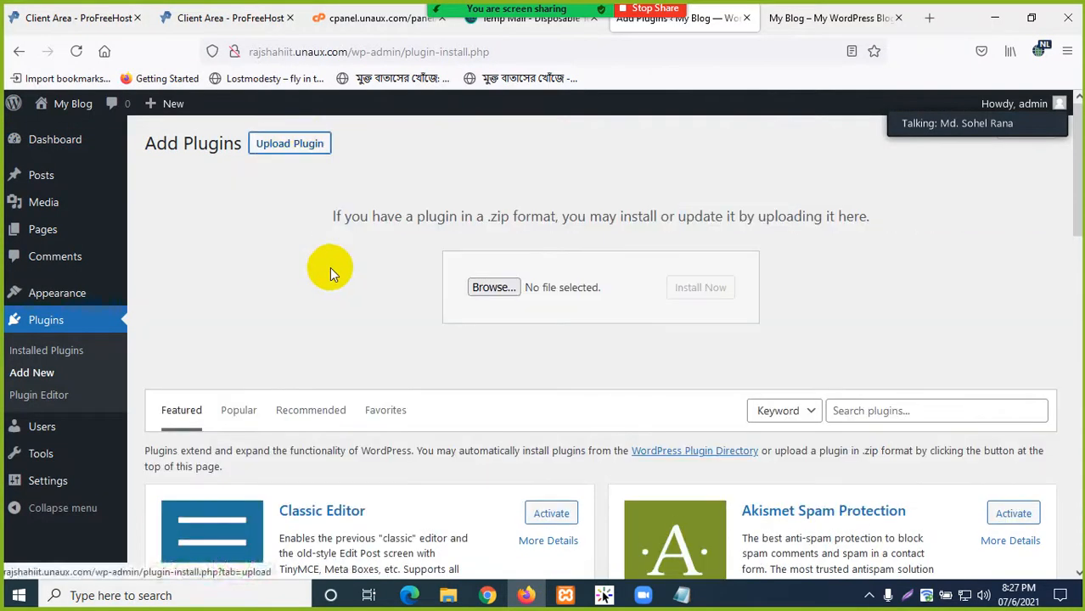
click(485, 290)
click(130, 245)
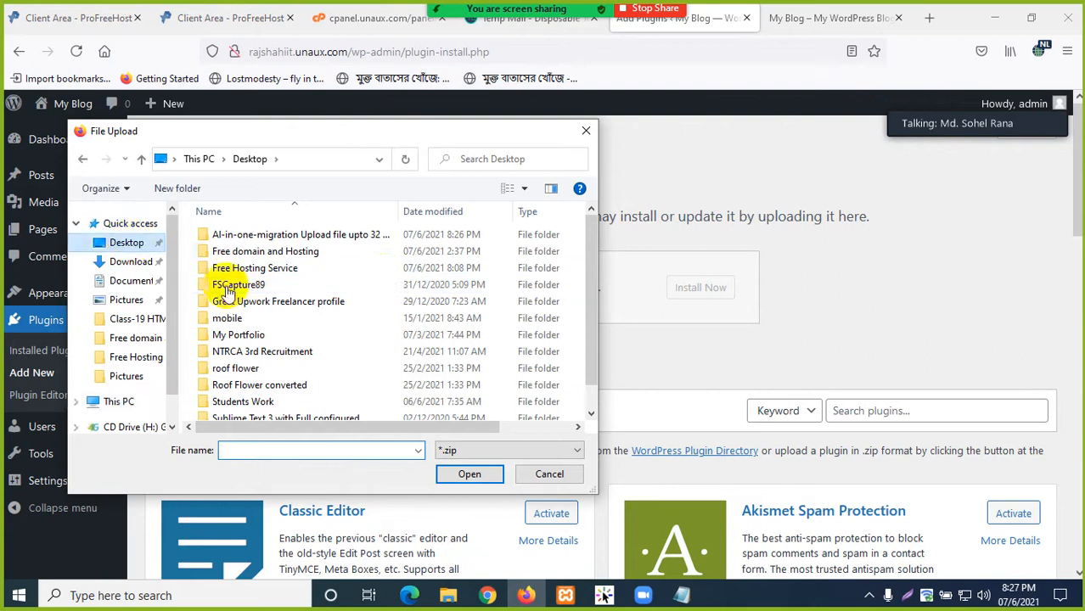
click(292, 235)
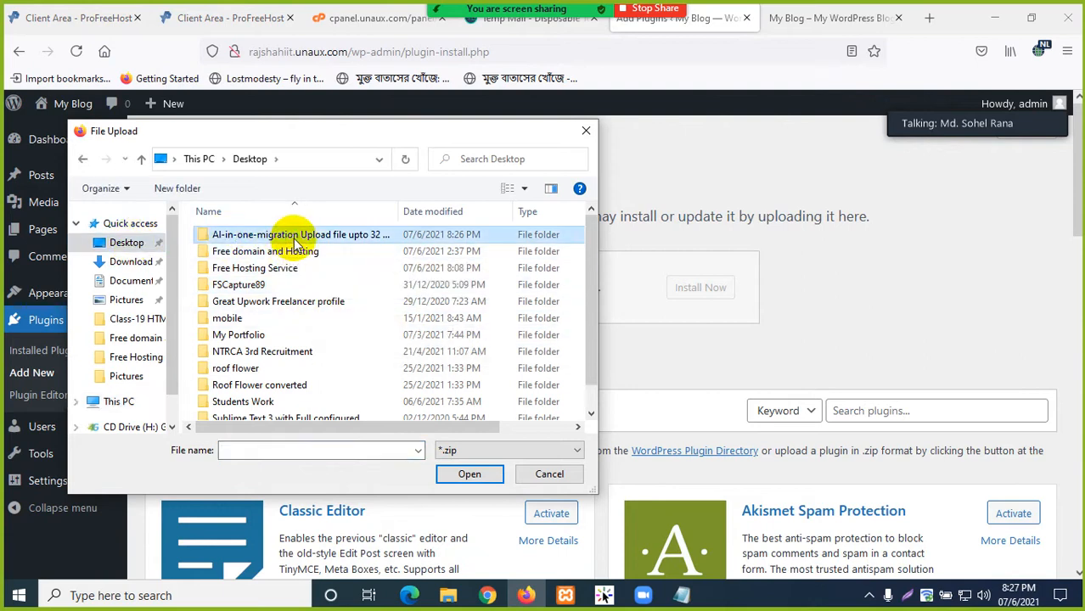
click(585, 131)
click(997, 19)
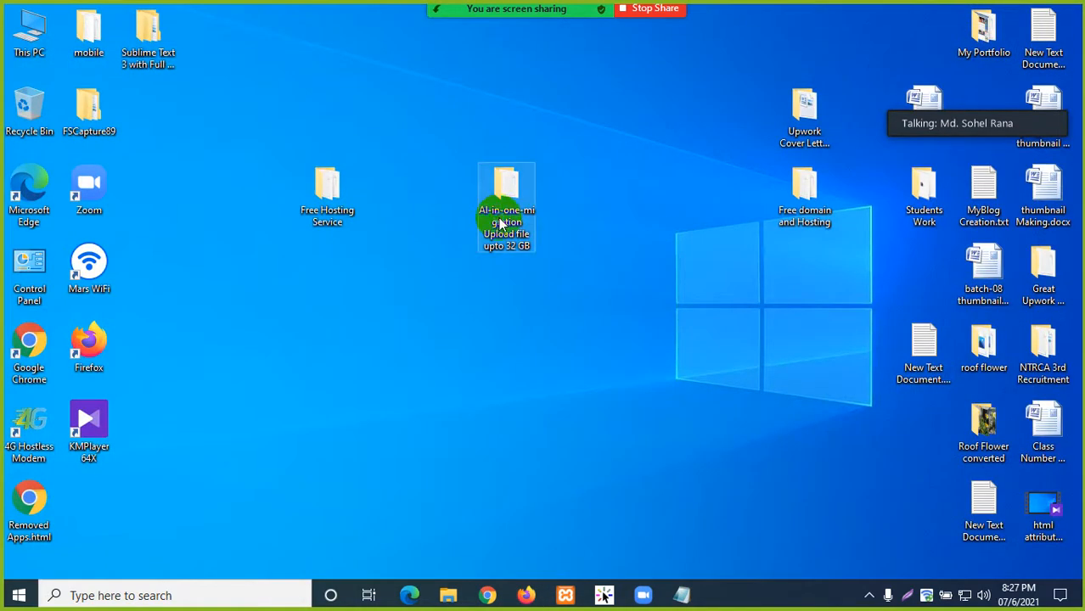
- Compress the AI-in-one-migration folder into a zip and place it beside the folder
right_click(501, 223)
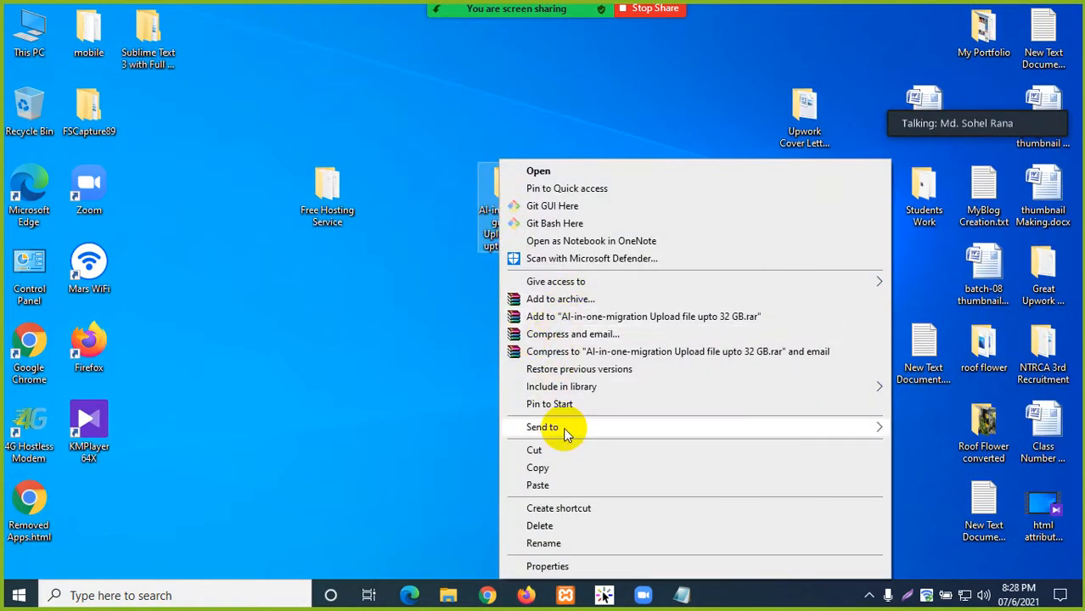
mouse_move(565, 433)
click(386, 446)
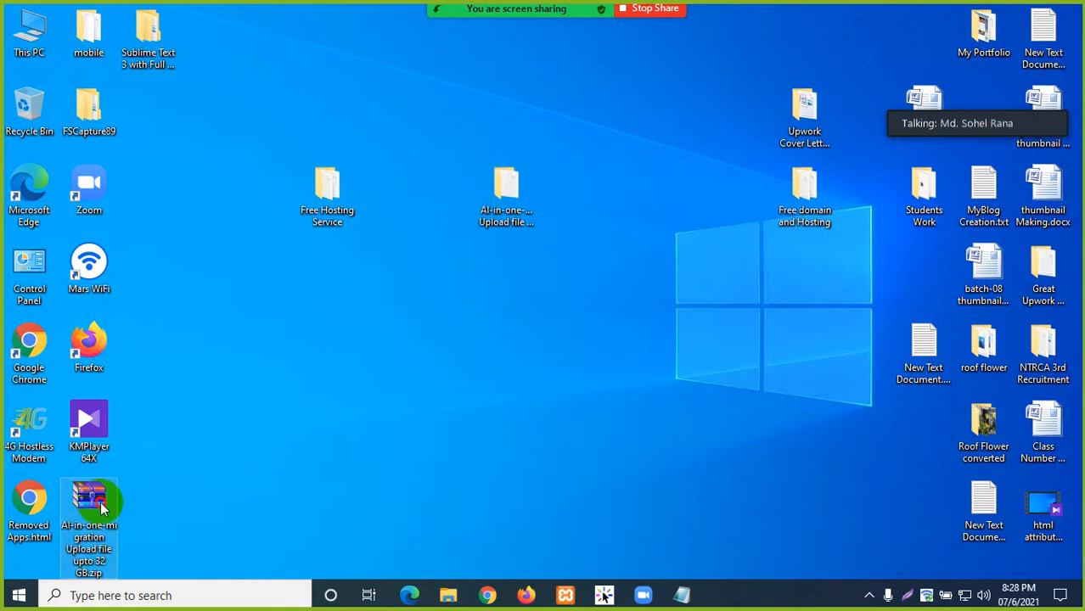
drag(100, 507, 576, 189)
- Open Download link.txt in the migration folder and copy its GitHub URL
click(521, 194)
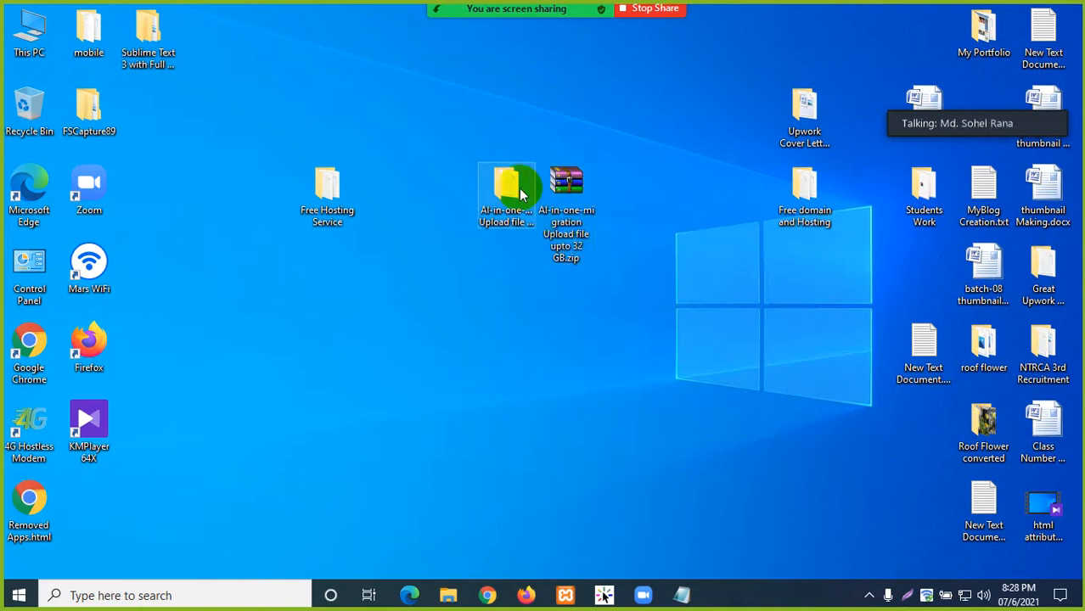
double_click(520, 193)
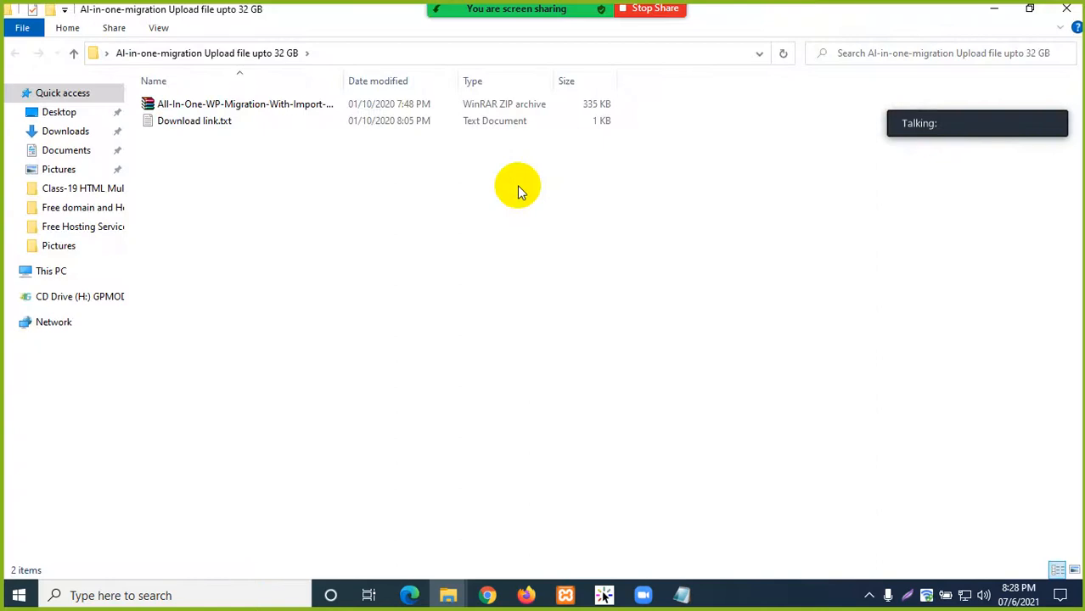
click(242, 107)
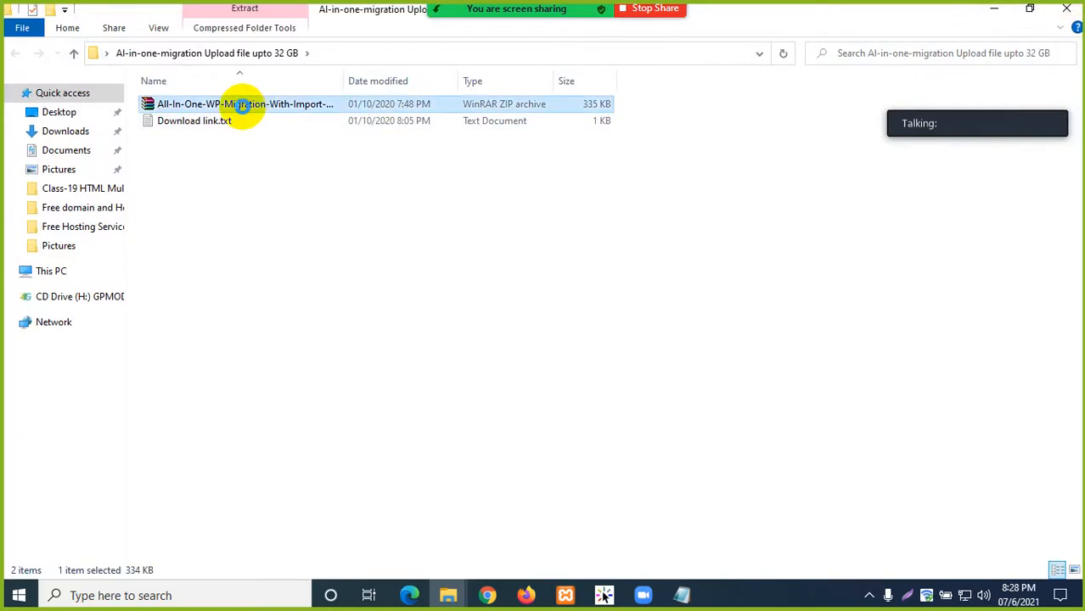
right_click(241, 106)
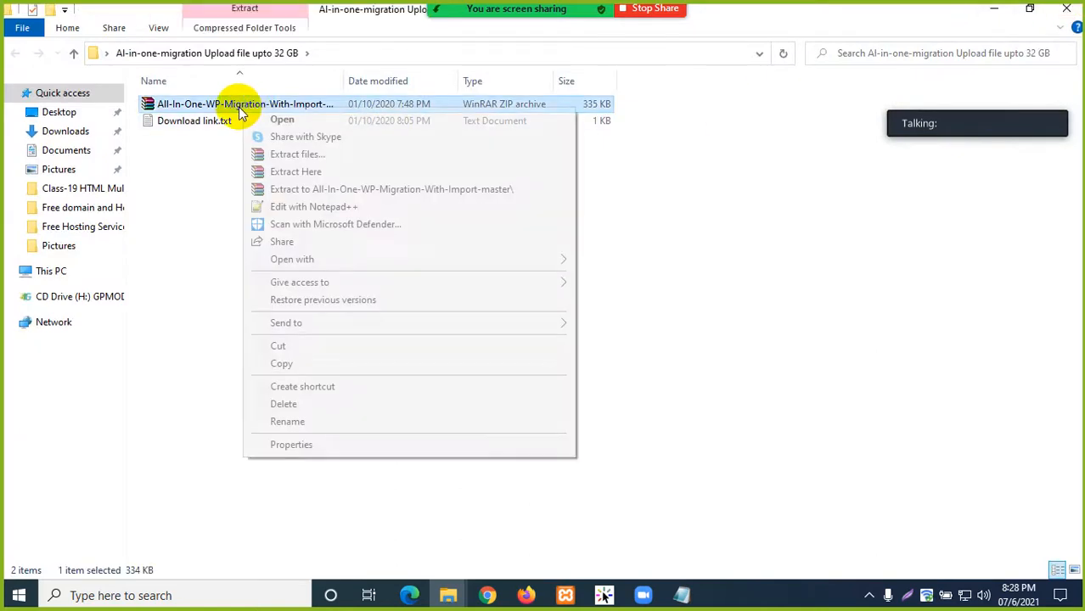
click(233, 105)
double_click(222, 123)
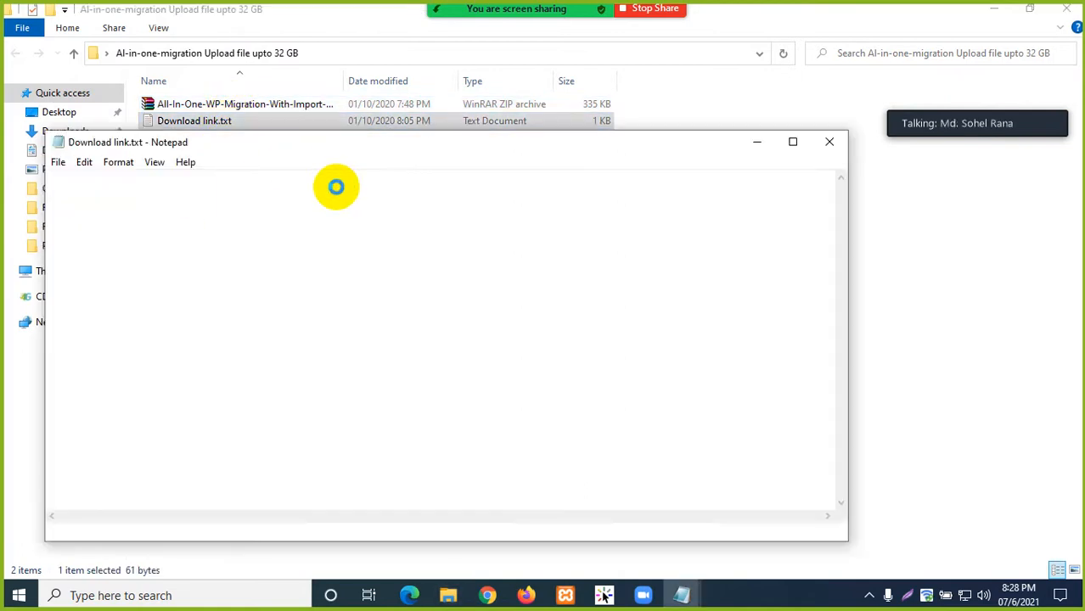
drag(460, 177, 48, 180)
right_click(80, 181)
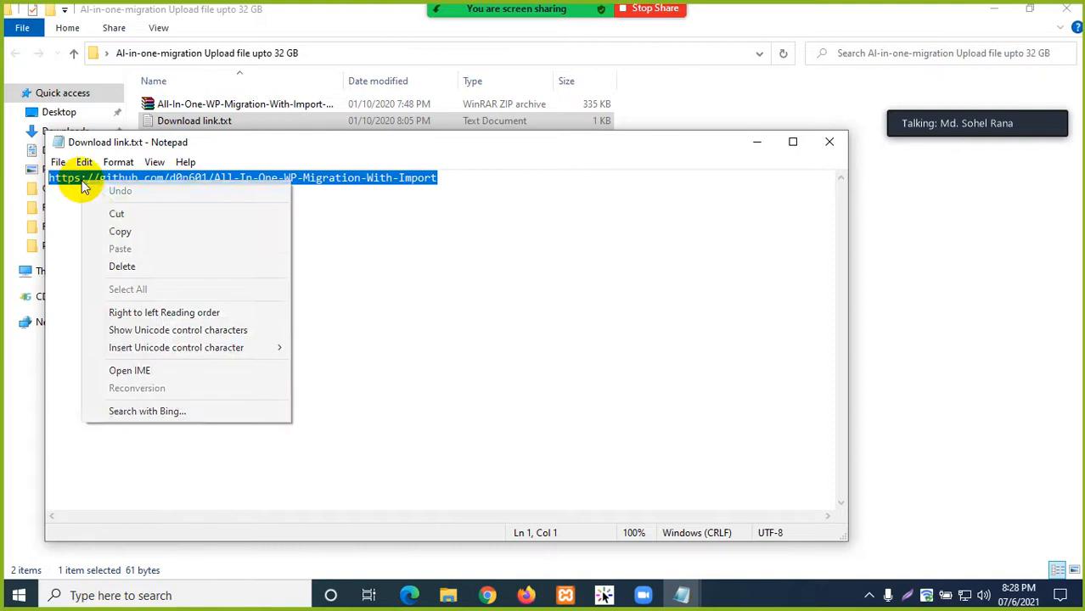
click(120, 232)
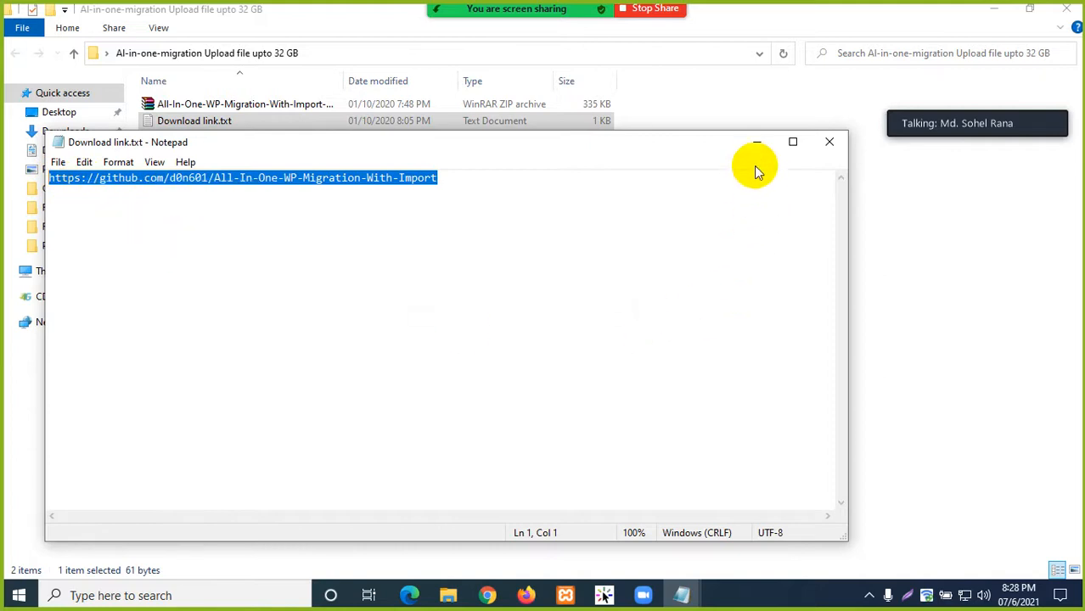
click(756, 145)
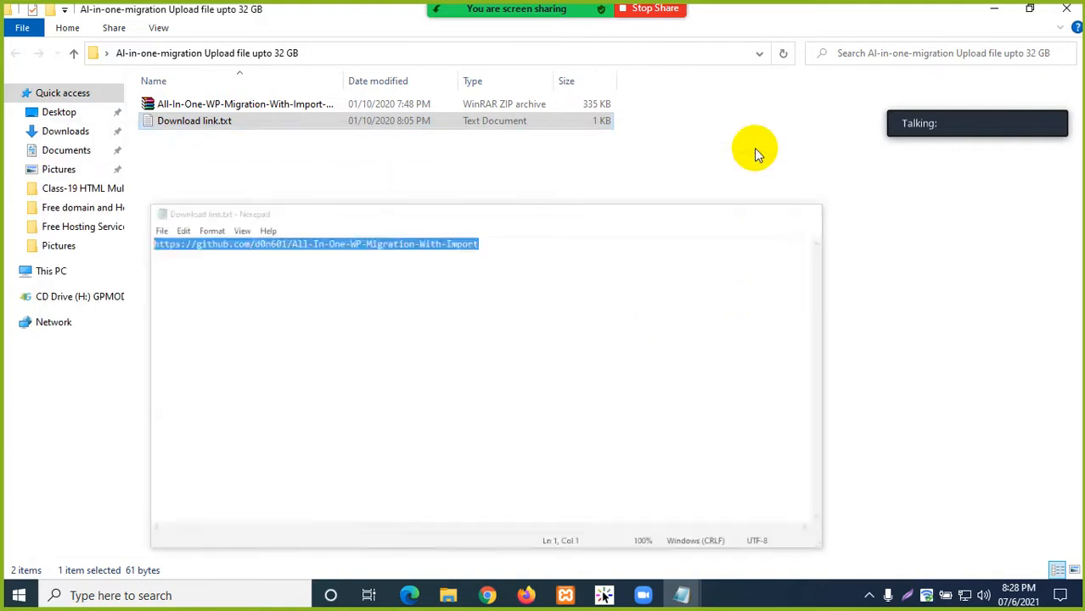
click(870, 596)
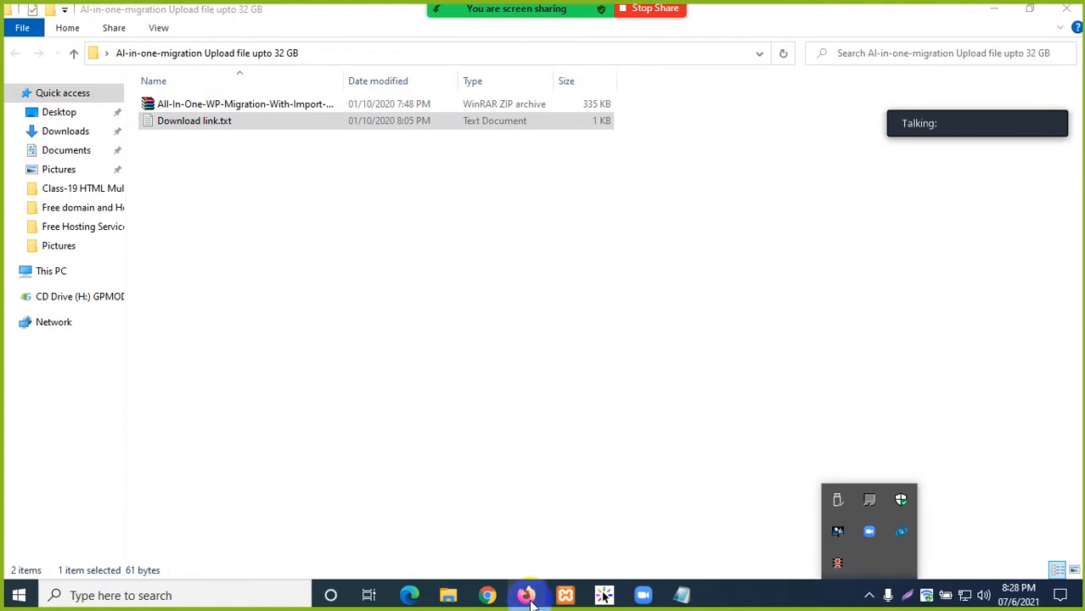
- Minimize File Explorer and stop the Zoom screen share
click(643, 595)
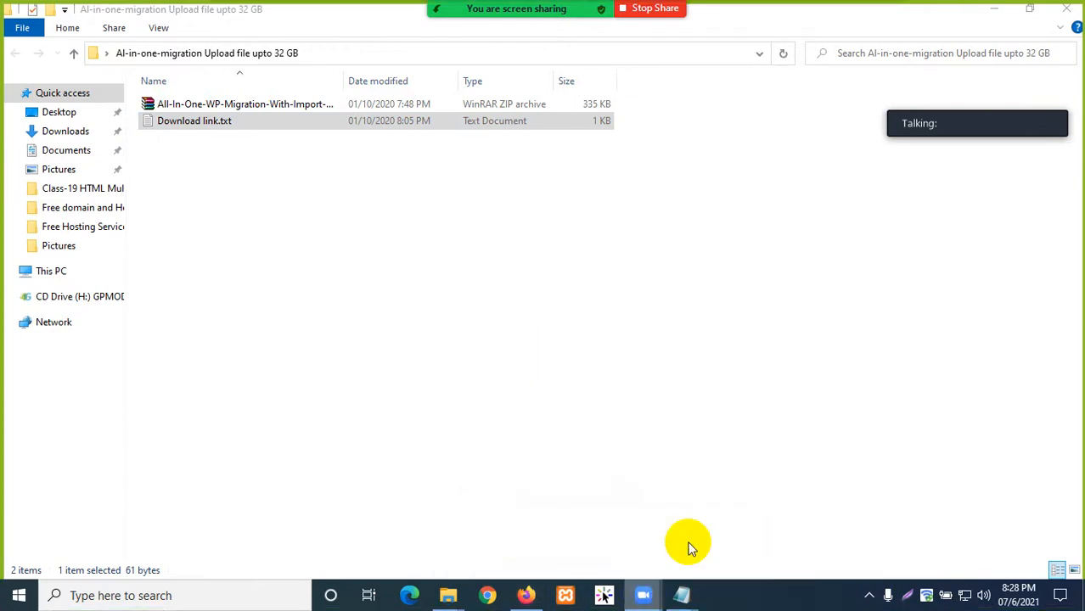
click(990, 11)
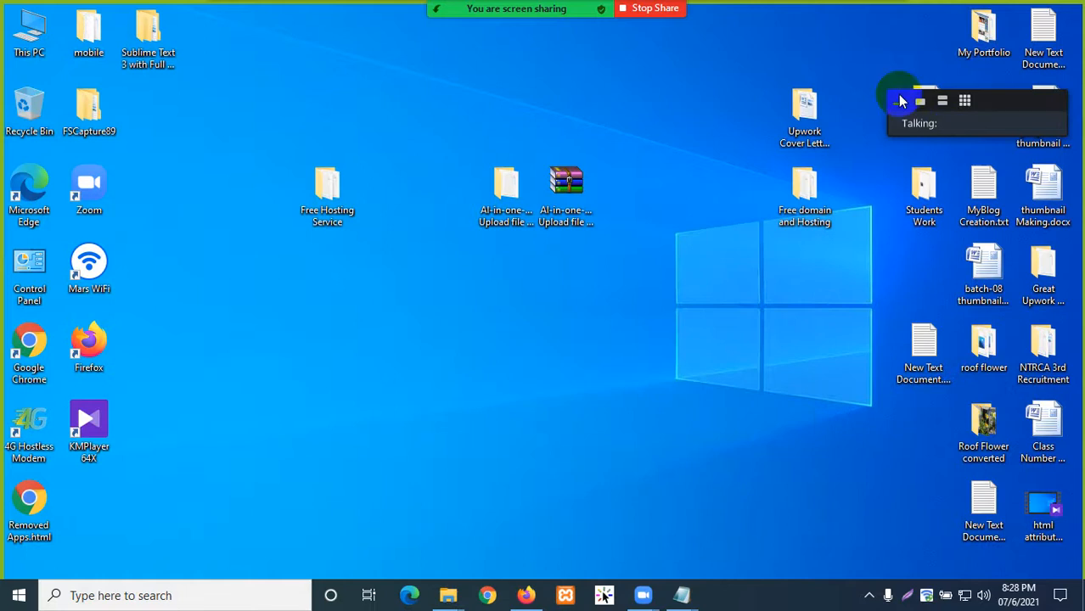
click(655, 8)
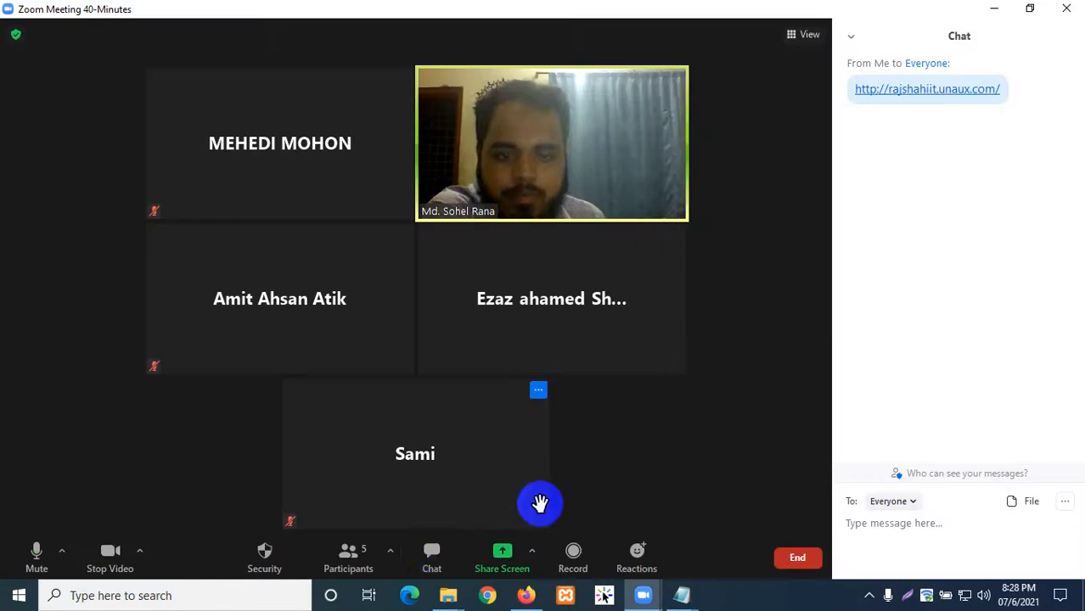
click(431, 552)
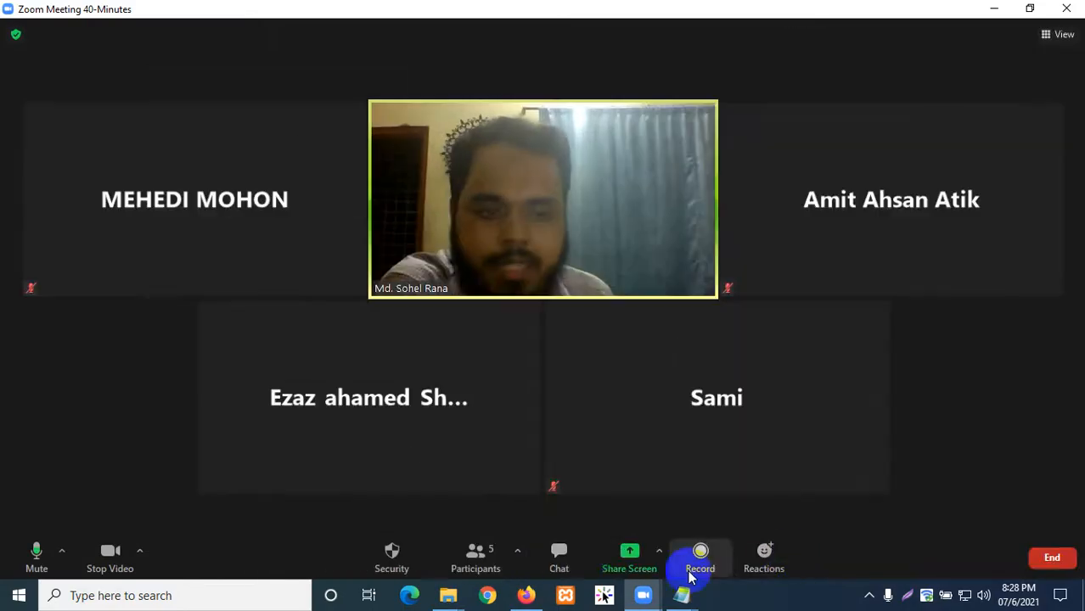
- Paste the GitHub All-In-One-WP-Migration link into the meeting chat and send it
click(567, 562)
right_click(903, 536)
click(920, 541)
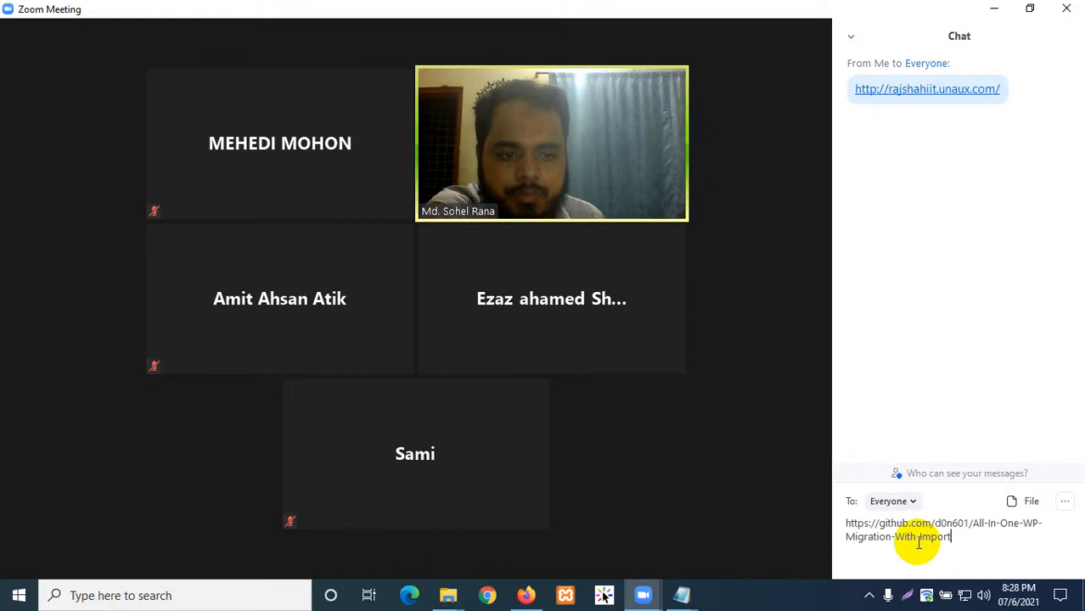
key(Return)
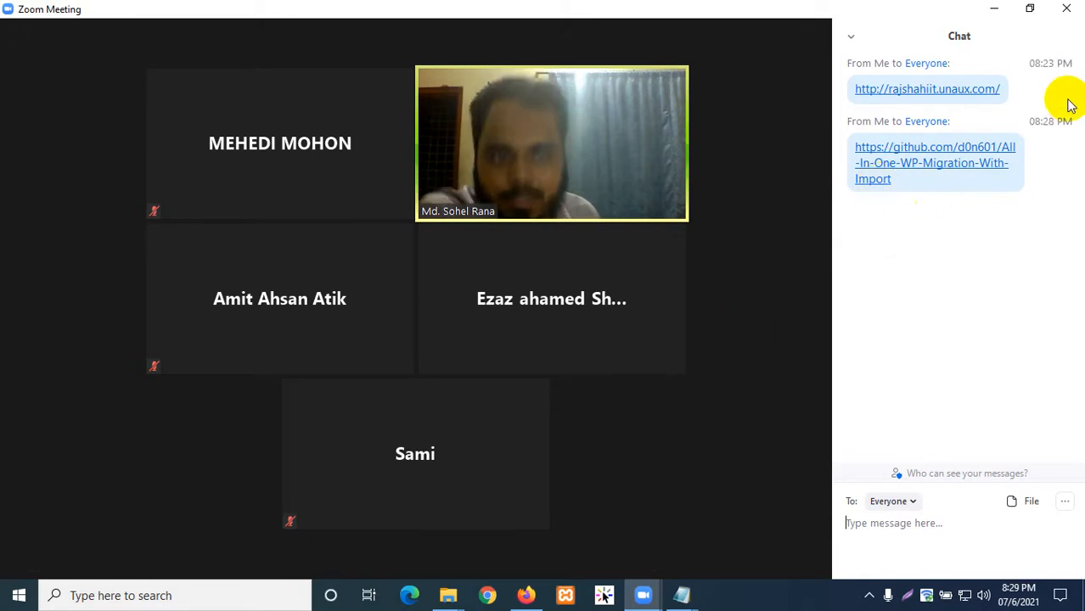
- Put away the download link notes and bring up Zoom's share-screen picker
mouse_move(586, 565)
mouse_move(682, 594)
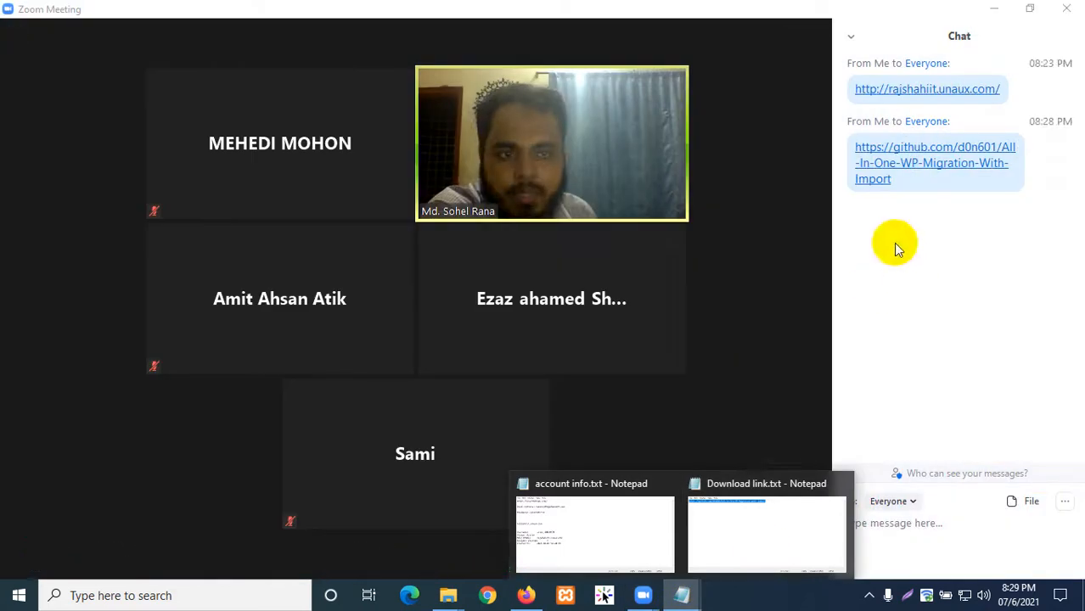
click(779, 528)
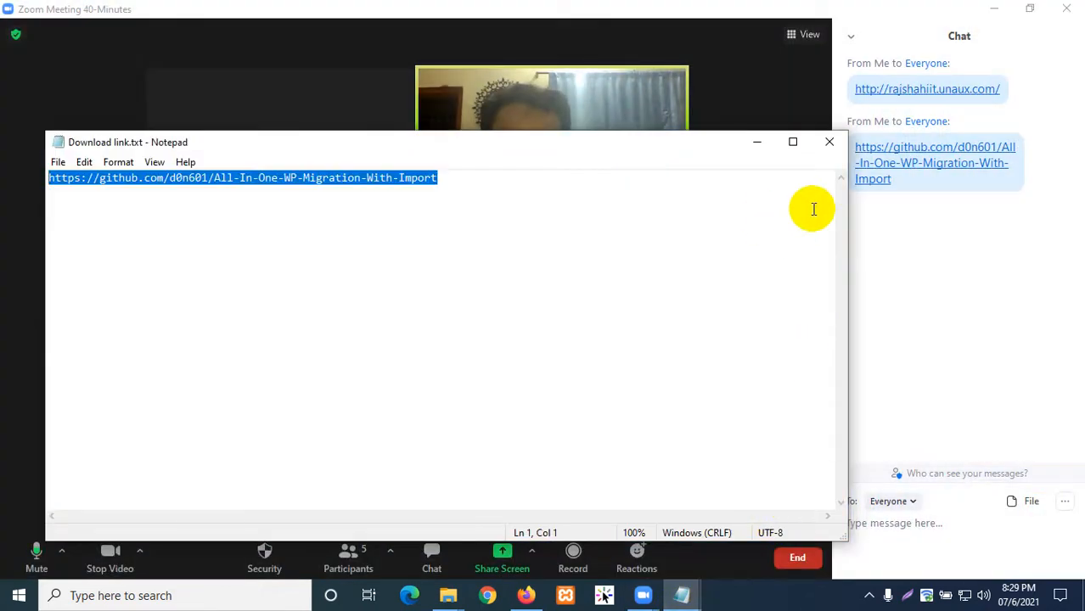
click(763, 146)
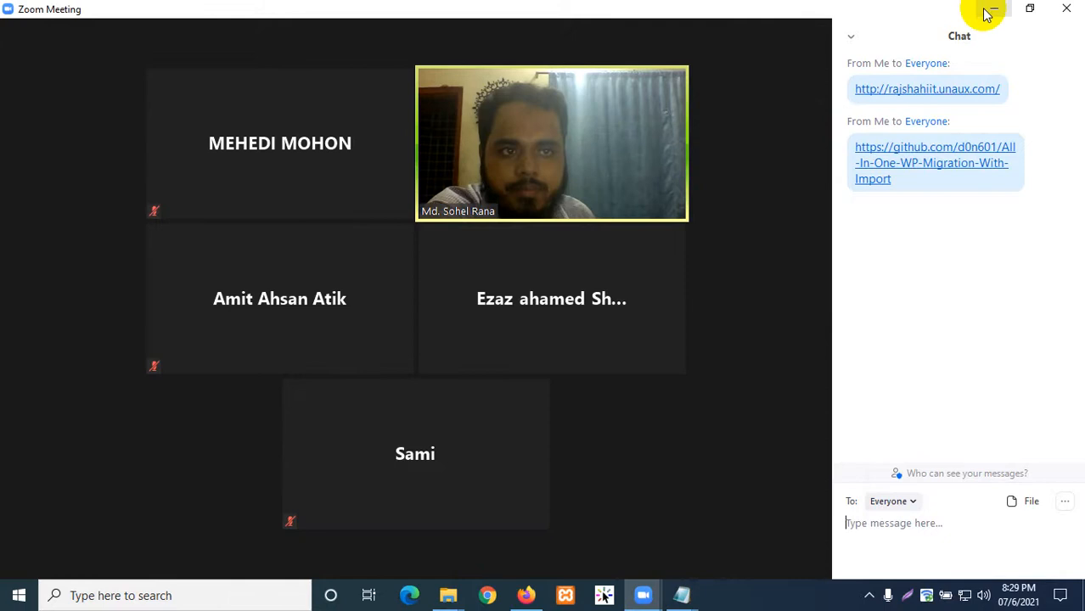
click(500, 552)
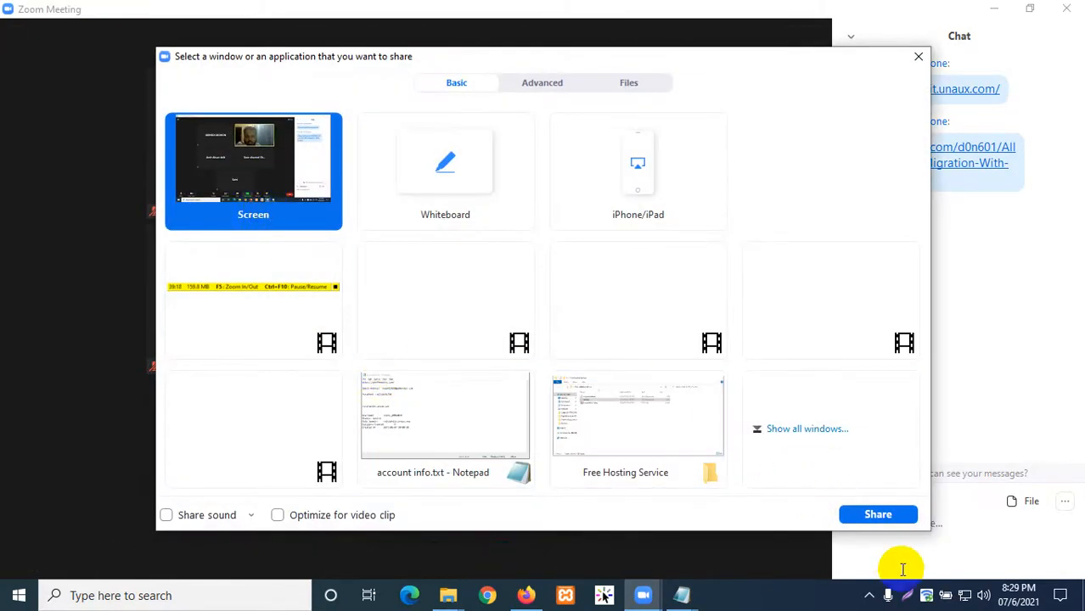
- Share the whole screen and copy the All-In-One-WP-Migration zip from the migration folder
click(864, 513)
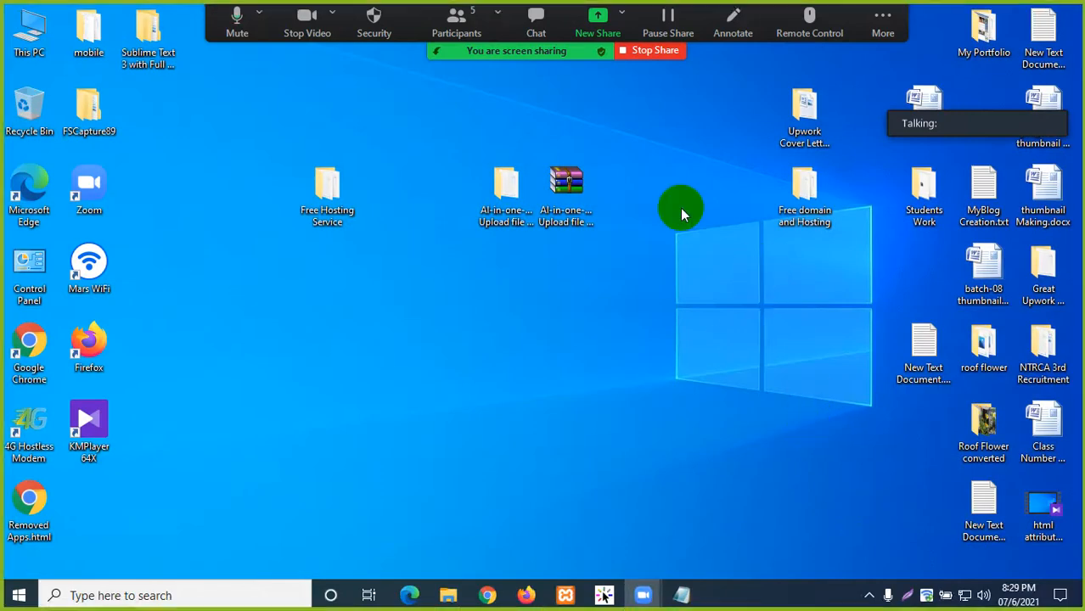
drag(552, 211, 498, 192)
double_click(501, 194)
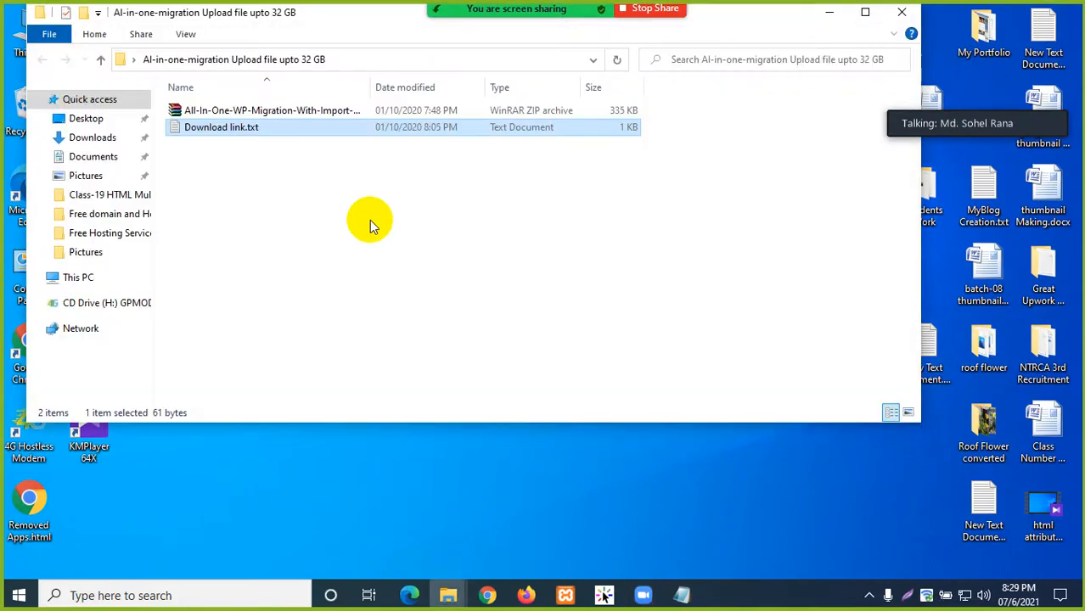
click(242, 110)
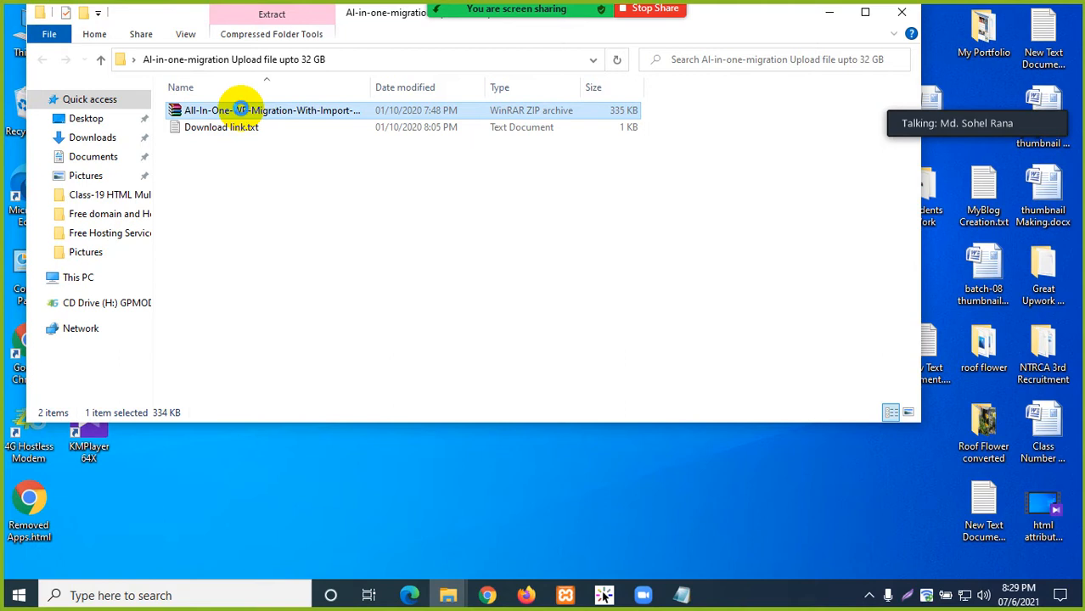
right_click(242, 110)
click(279, 365)
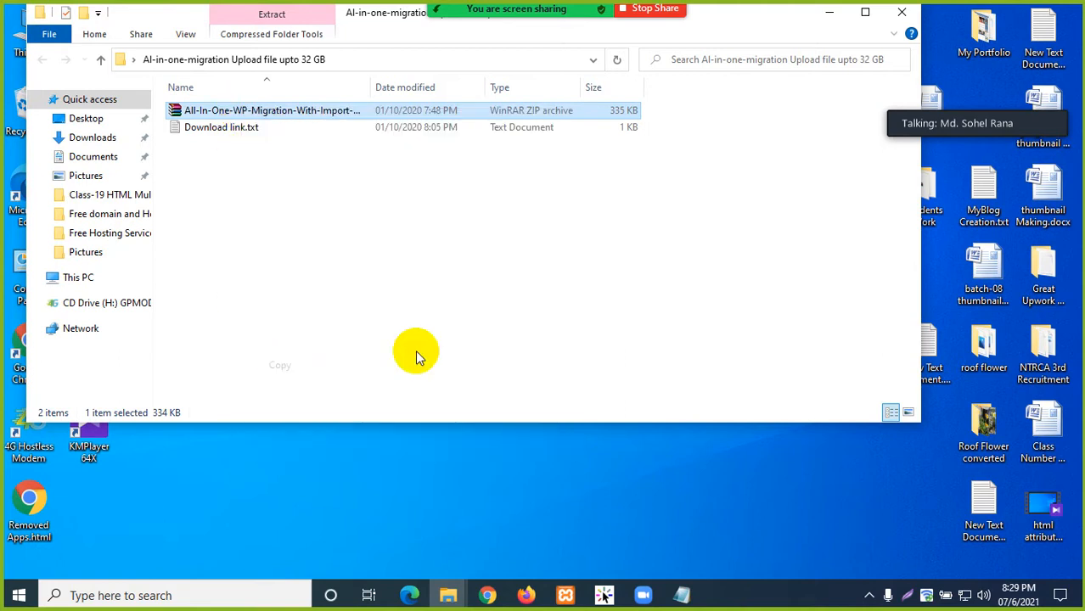
- Paste the copied zip onto the desktop
click(830, 12)
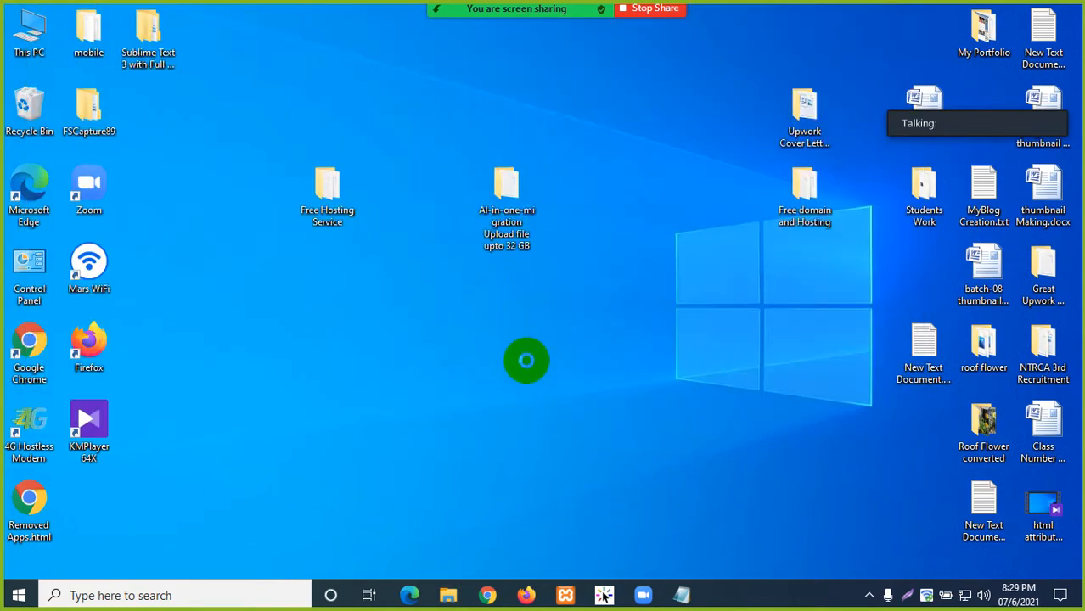
right_click(494, 301)
click(533, 371)
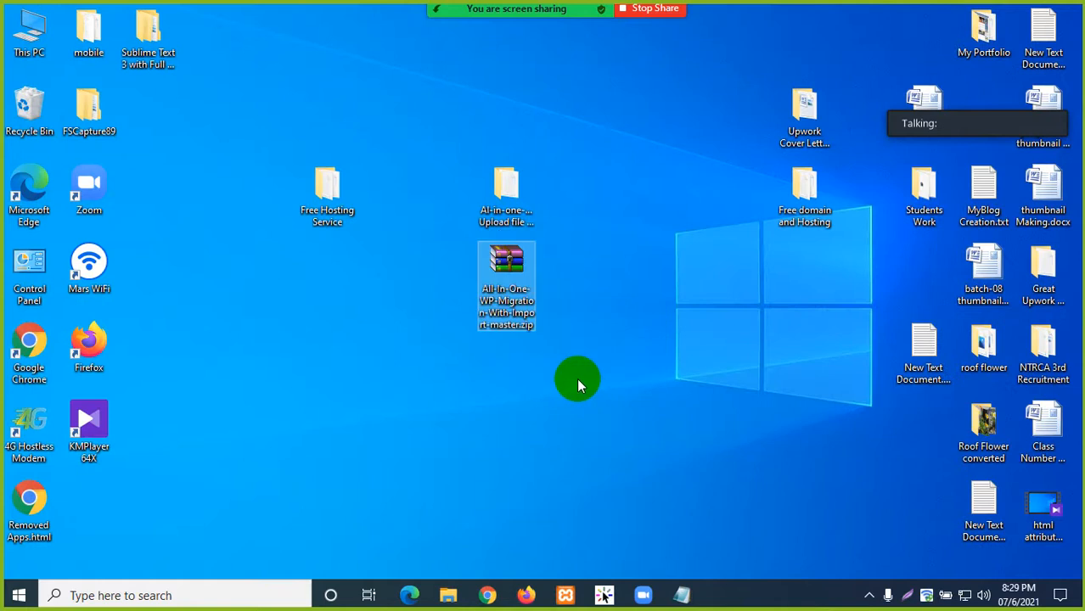
click(591, 367)
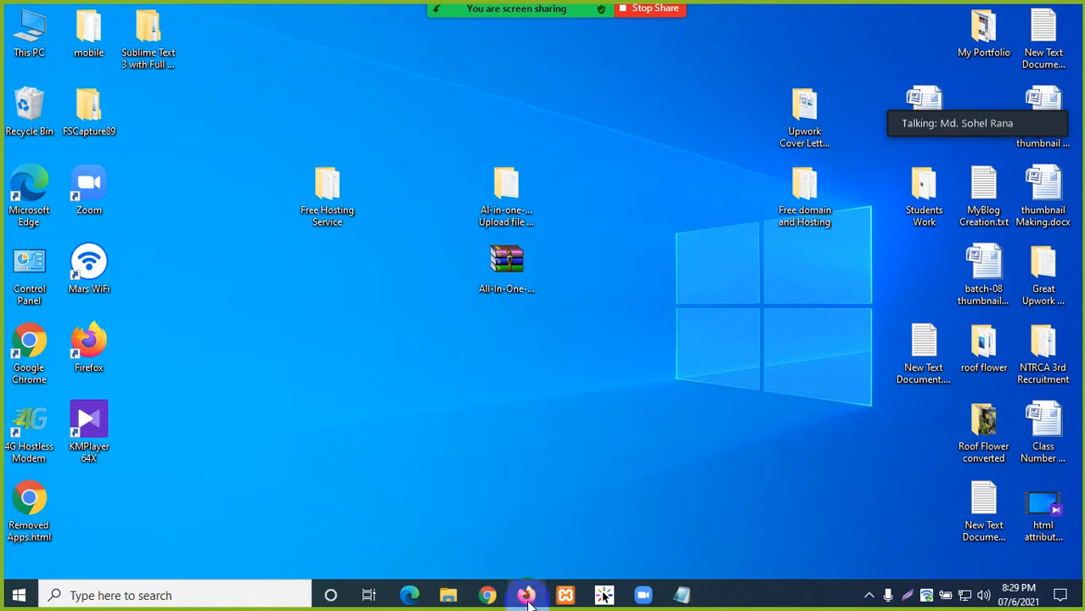
- On Firefox's Add Plugins page, choose All-In-One-WP-Migration-With-Import-master.zip for upload
click(488, 595)
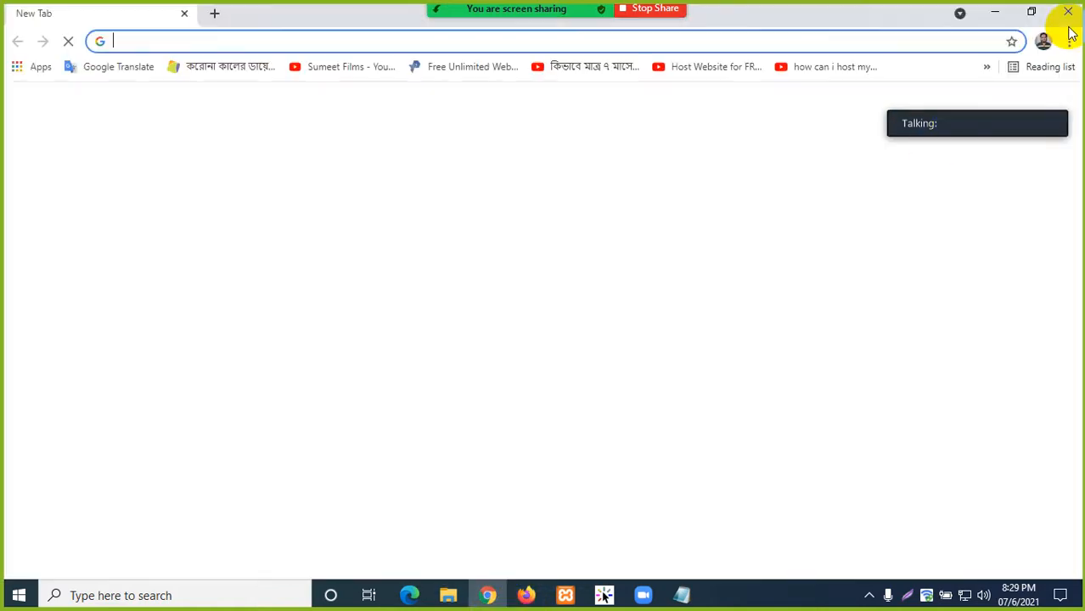
click(1071, 13)
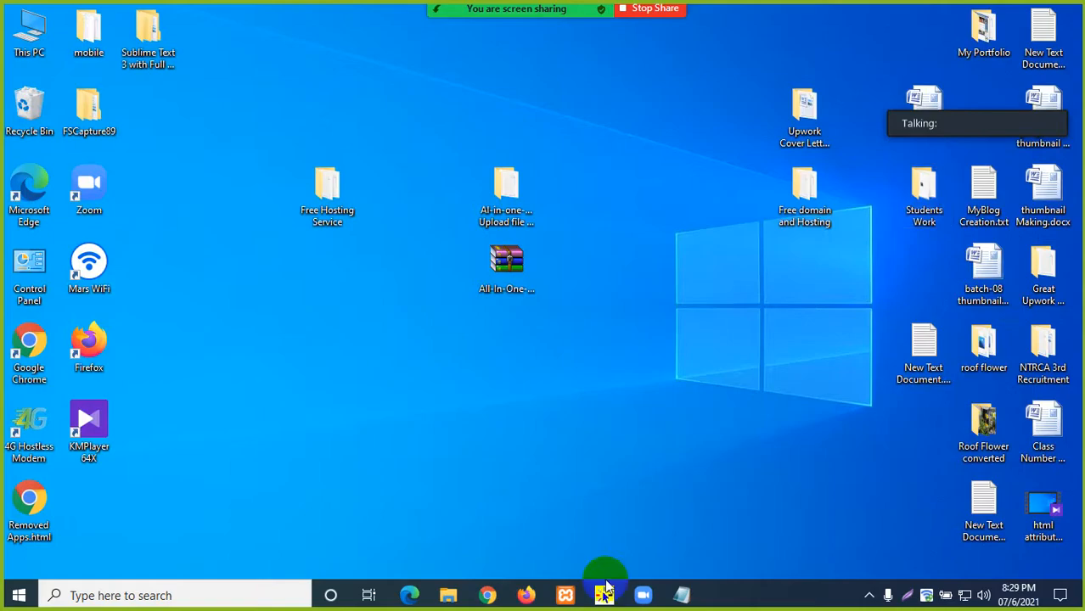
click(526, 595)
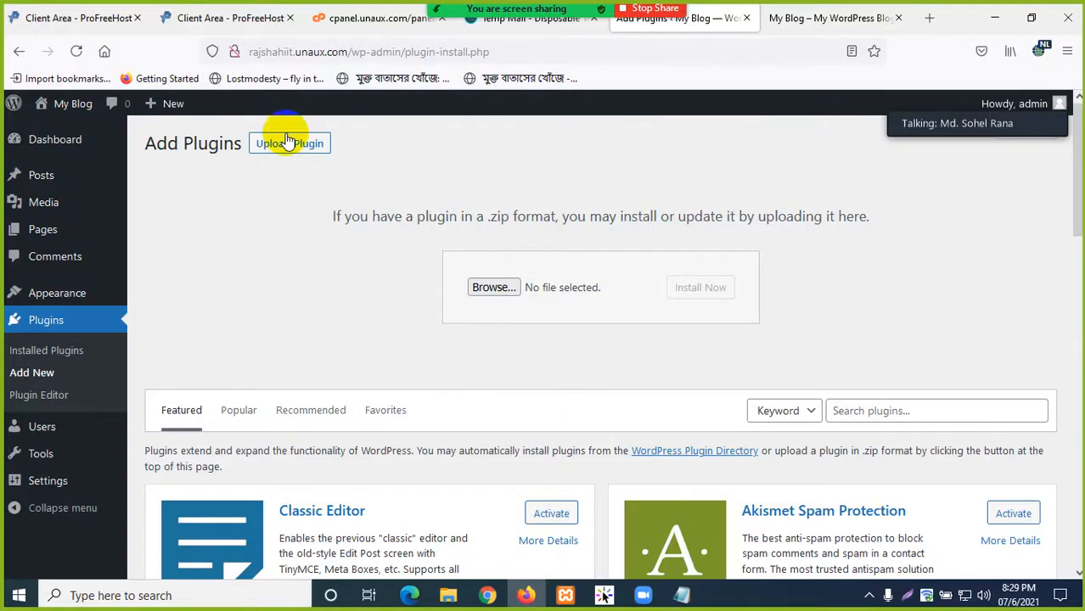
click(486, 292)
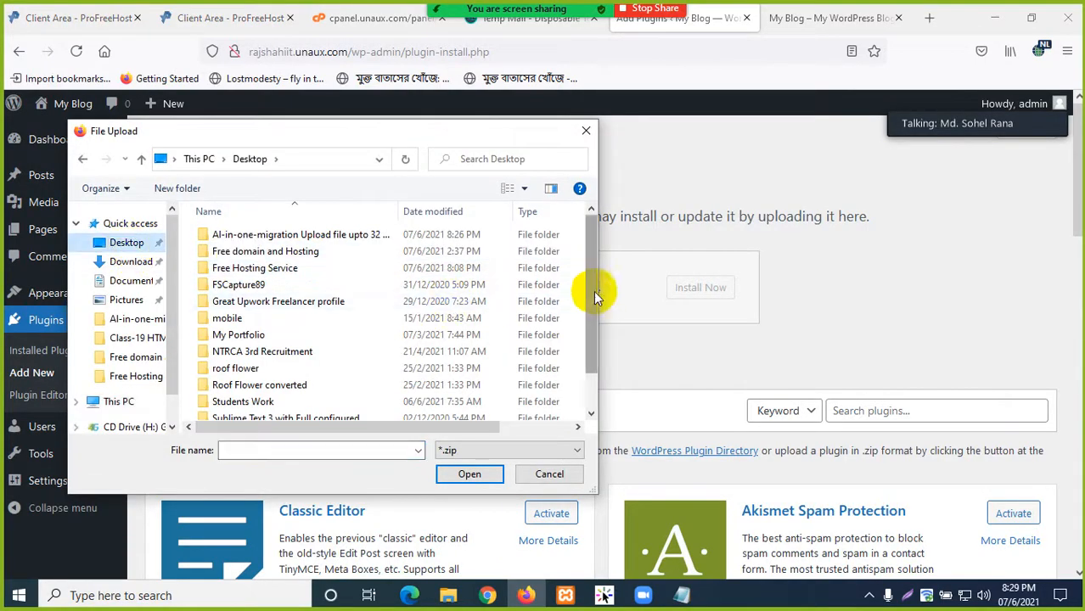
drag(589, 292, 600, 376)
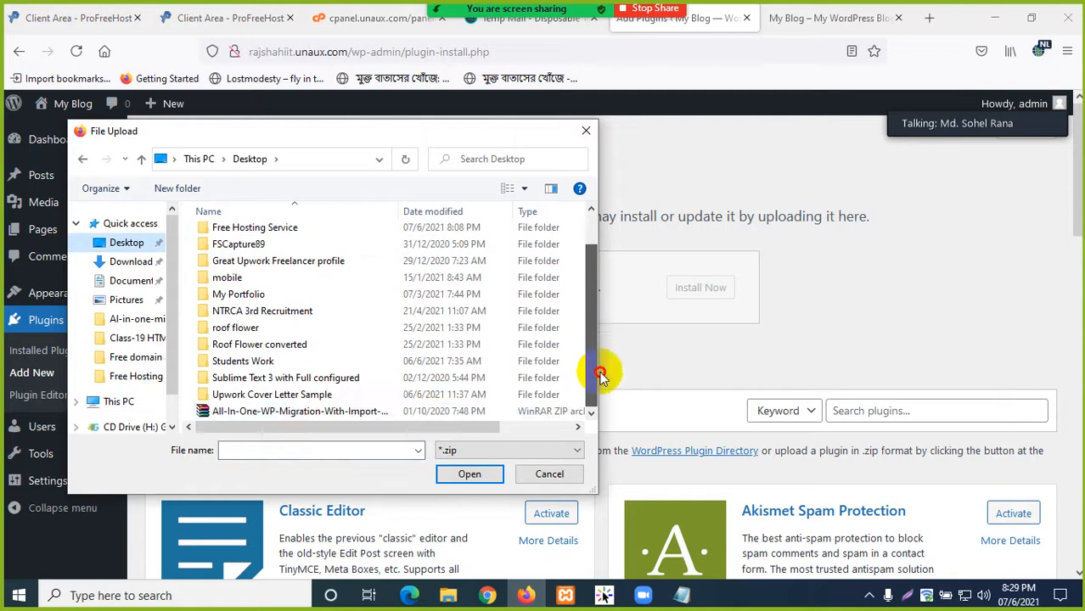
click(341, 411)
click(467, 474)
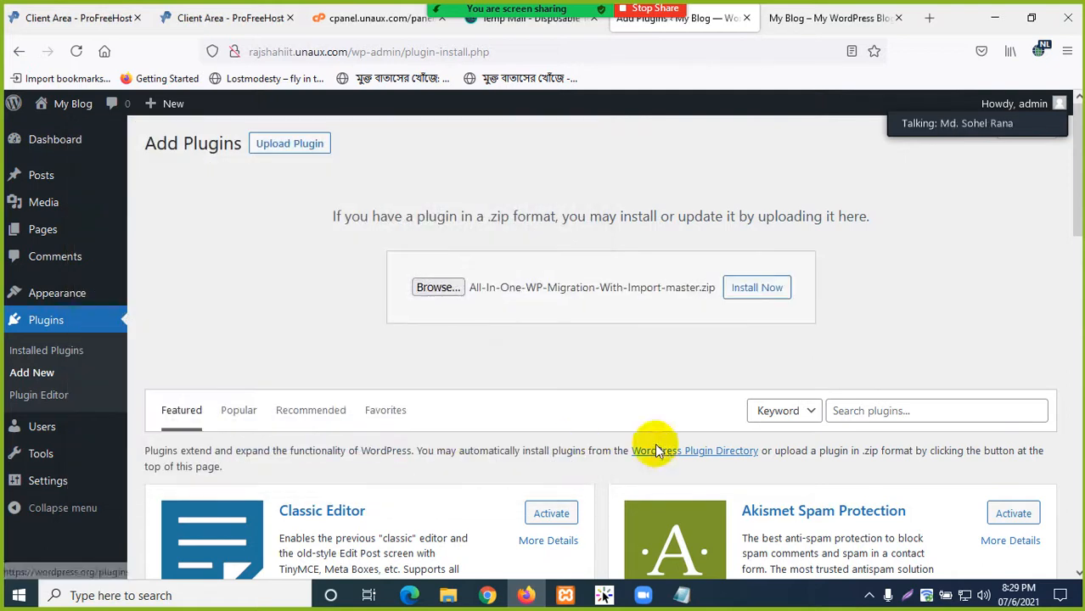
- Install the plugin from the zip and start its activation
click(755, 289)
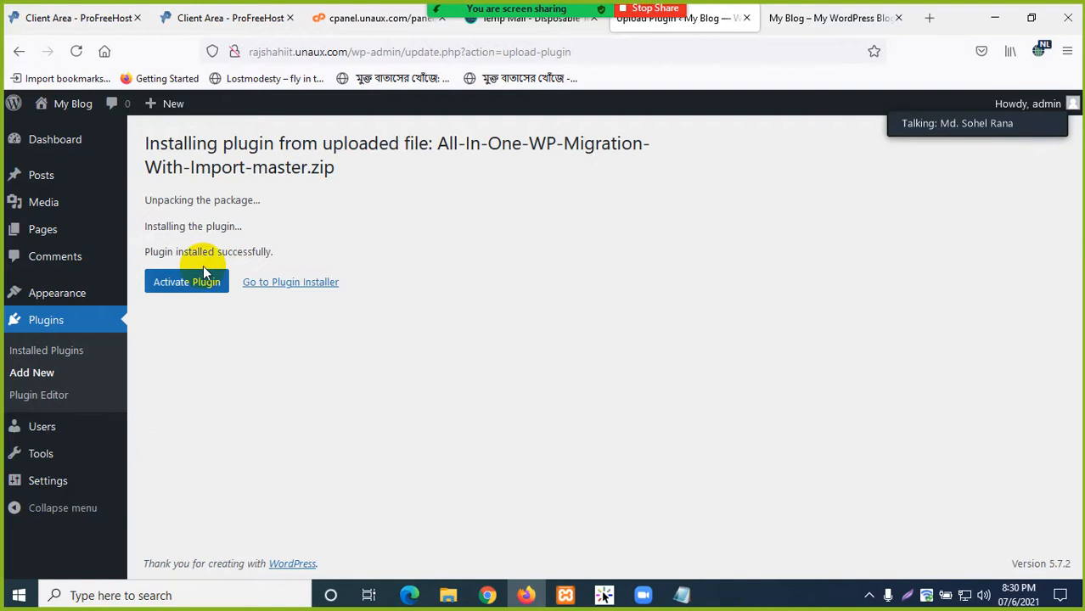
drag(149, 251, 337, 249)
click(337, 249)
- Activate the All-in-One WP Migration With Import plugin
click(191, 284)
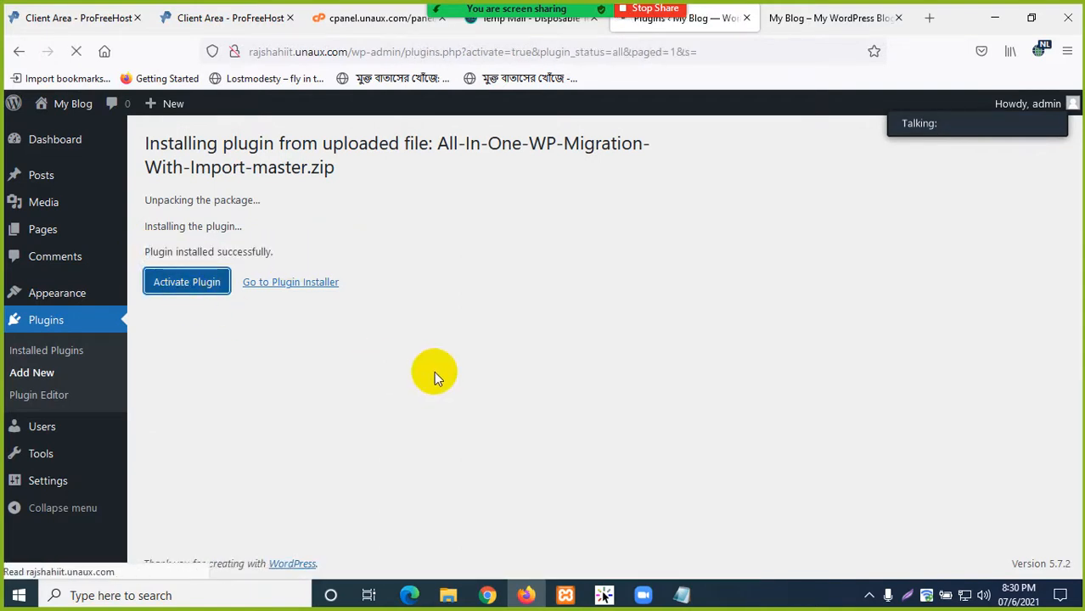
scroll(321, 403, down, 2)
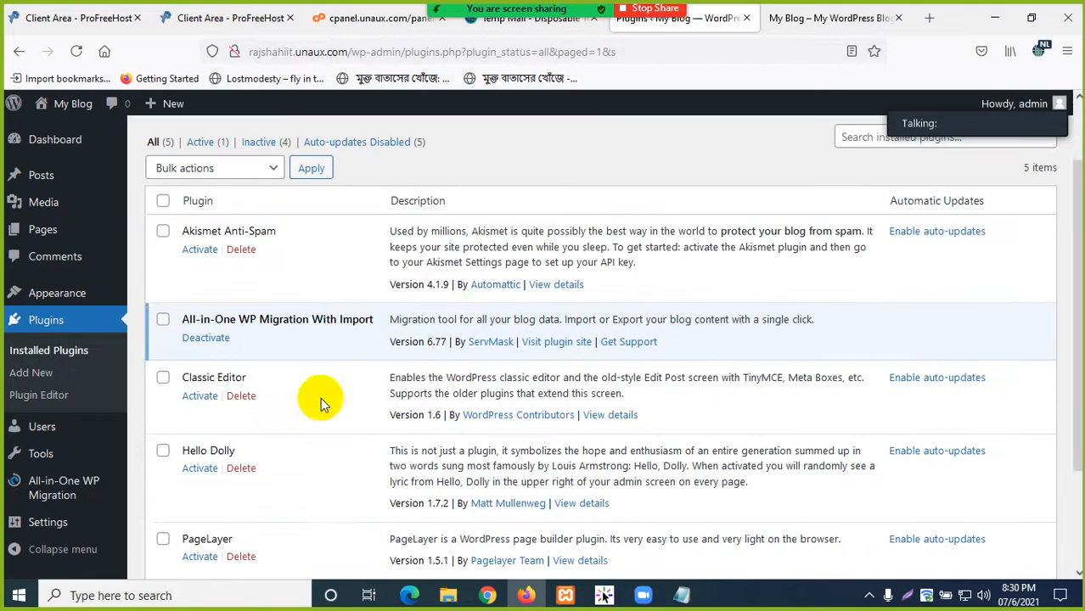
scroll(321, 403, down, 2)
mouse_move(64, 489)
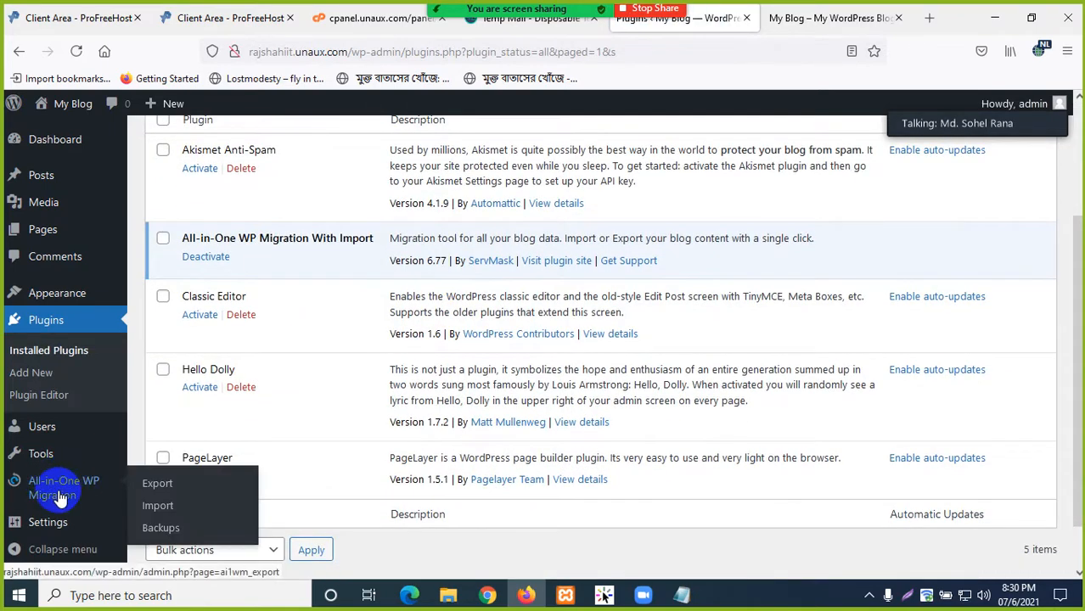
scroll(286, 448, up, 5)
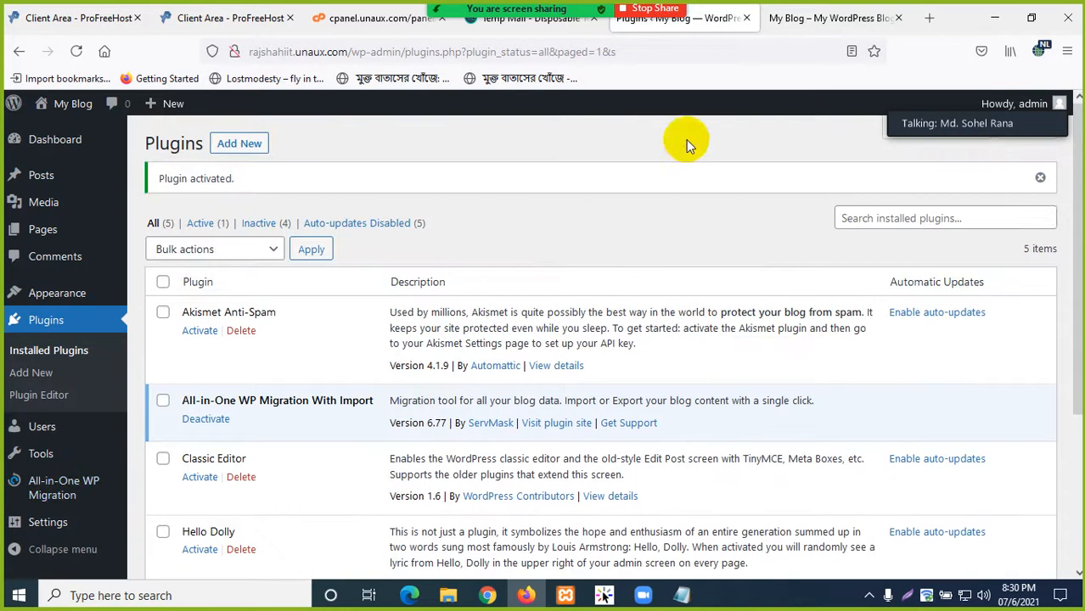
- Check the blog front page, then open the migration plugin's Export option from the sidebar
click(816, 17)
scroll(280, 332, down, 4)
scroll(310, 303, up, 4)
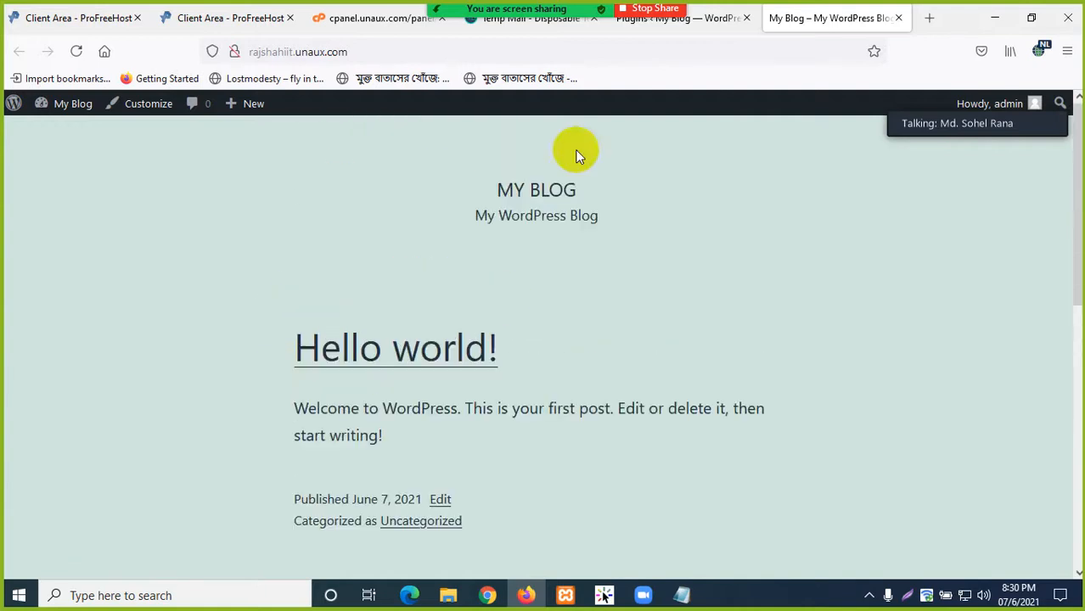
click(699, 18)
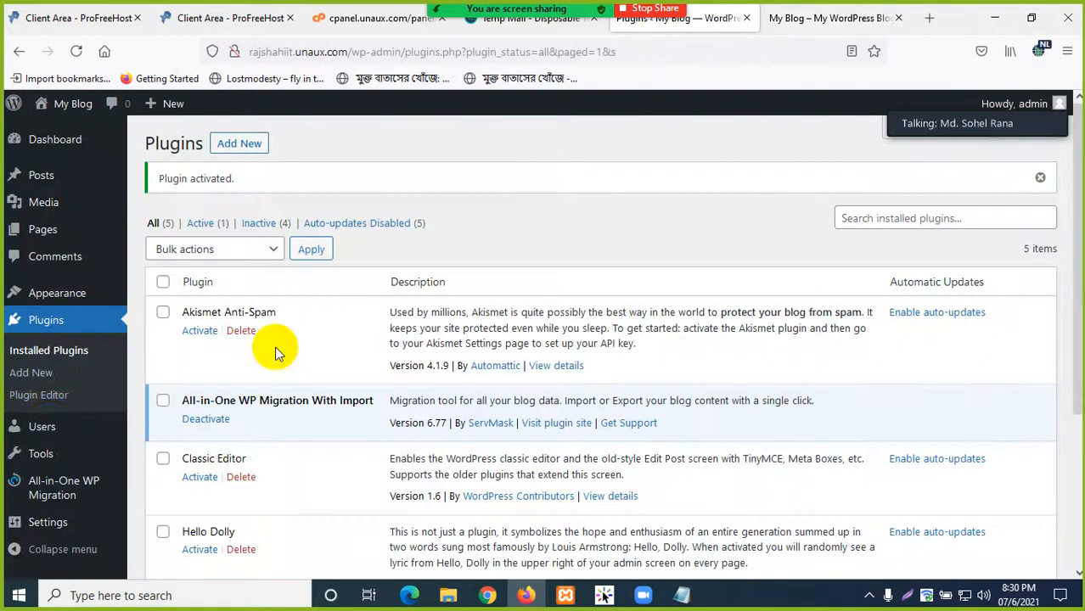
mouse_move(65, 493)
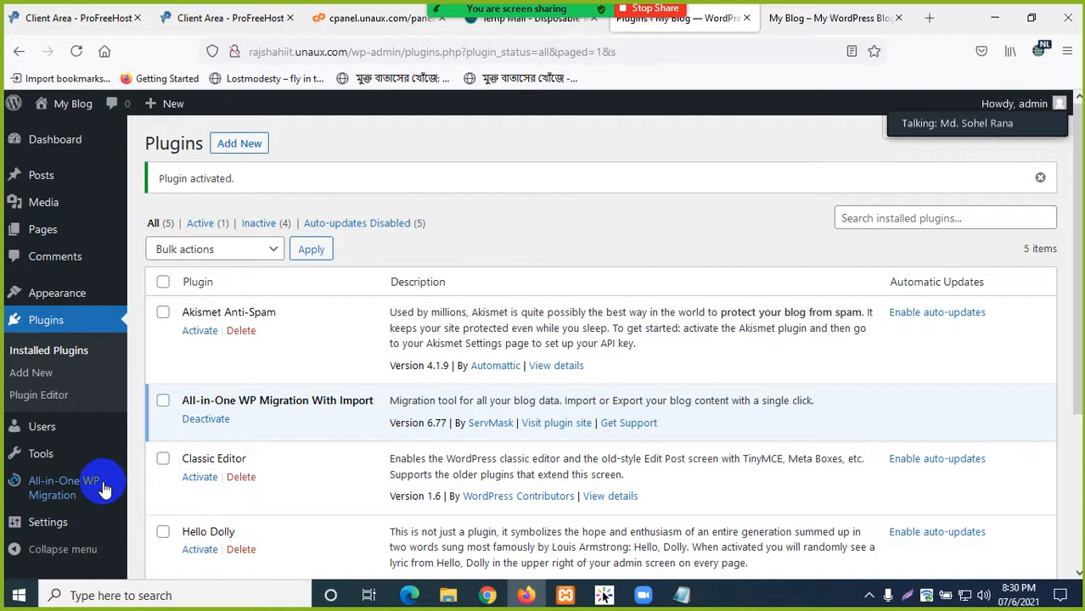
click(159, 491)
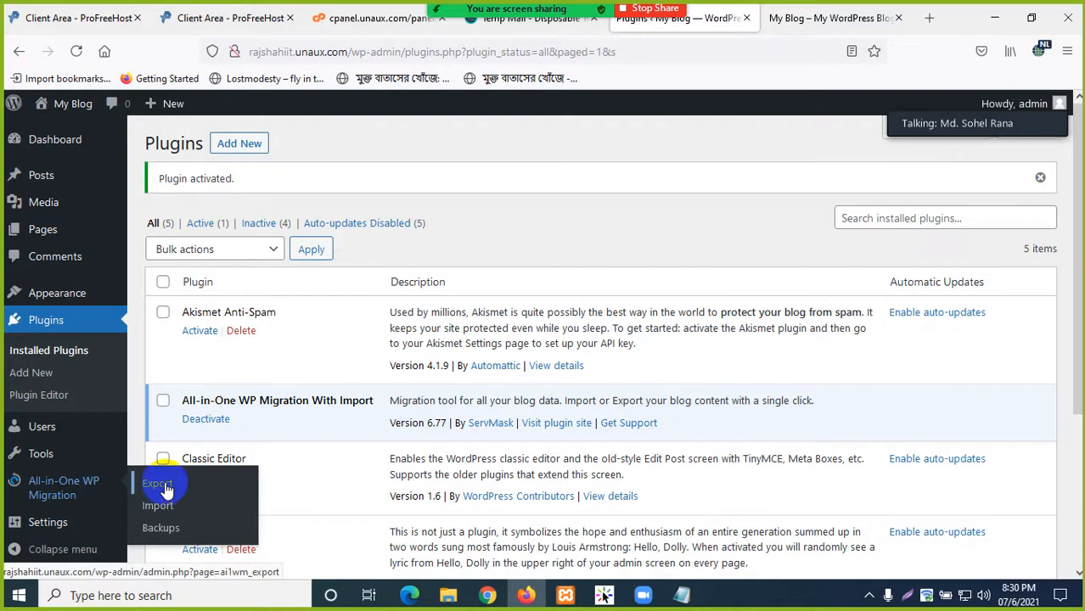
click(161, 492)
- Show the plugin's Export, Import and Backups menu, then return to the blog's front page
click(825, 18)
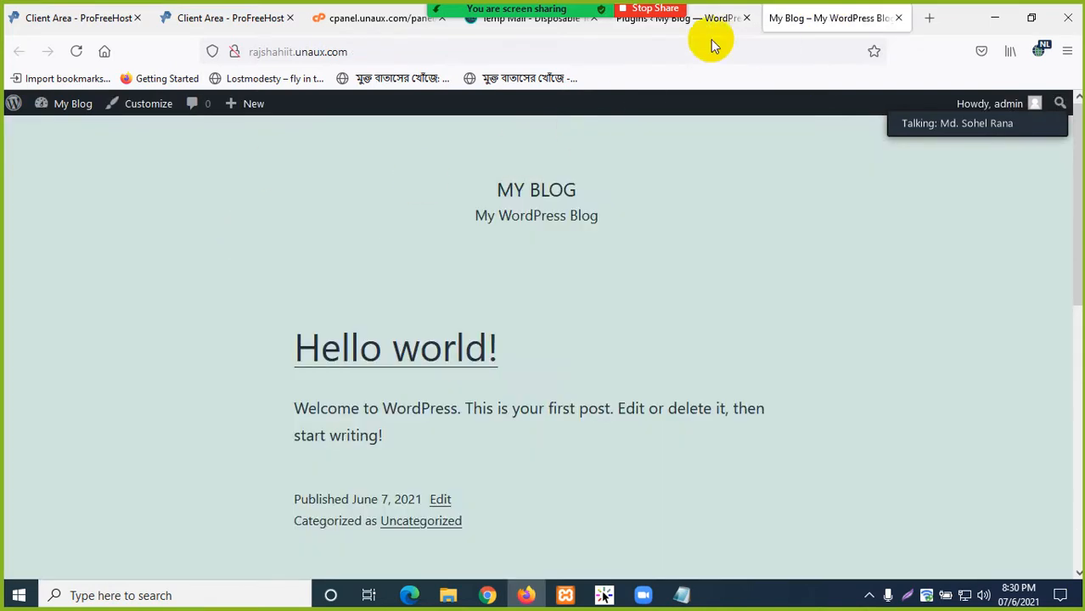
click(692, 24)
click(49, 492)
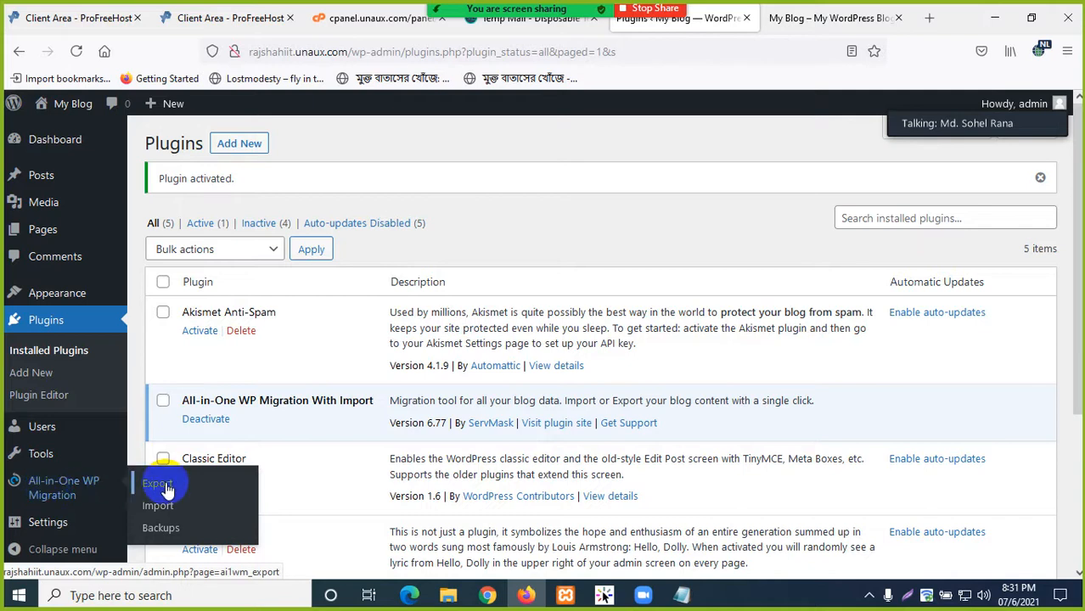
click(870, 598)
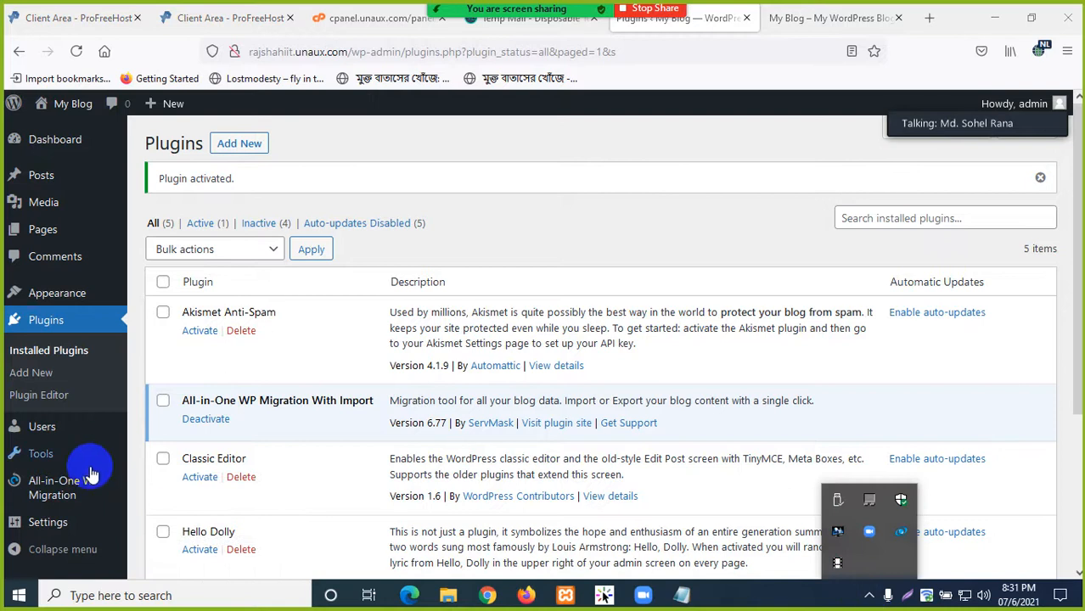
mouse_move(50, 490)
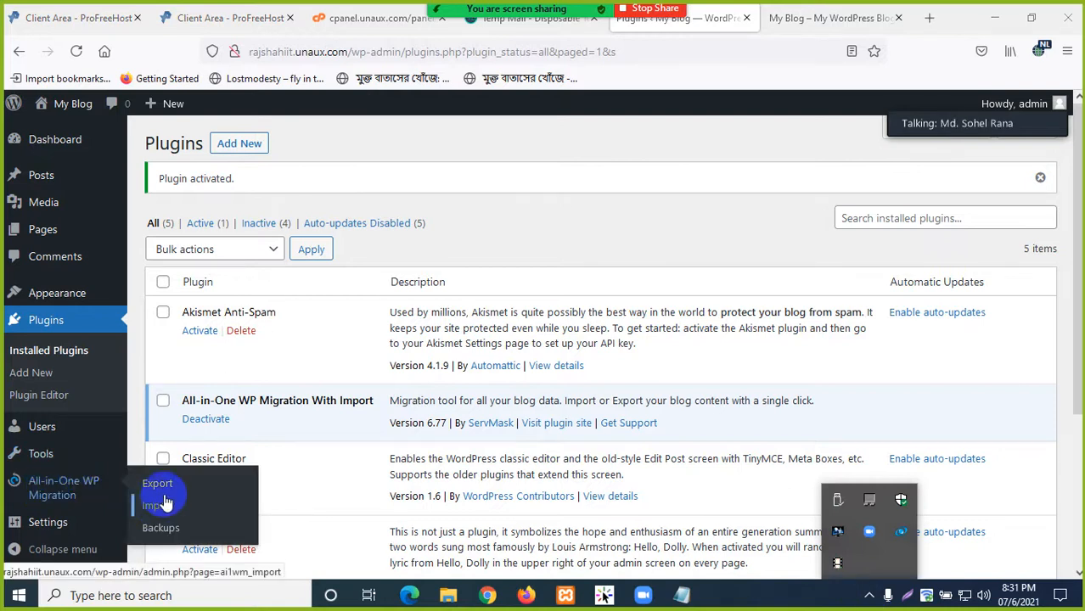
click(798, 18)
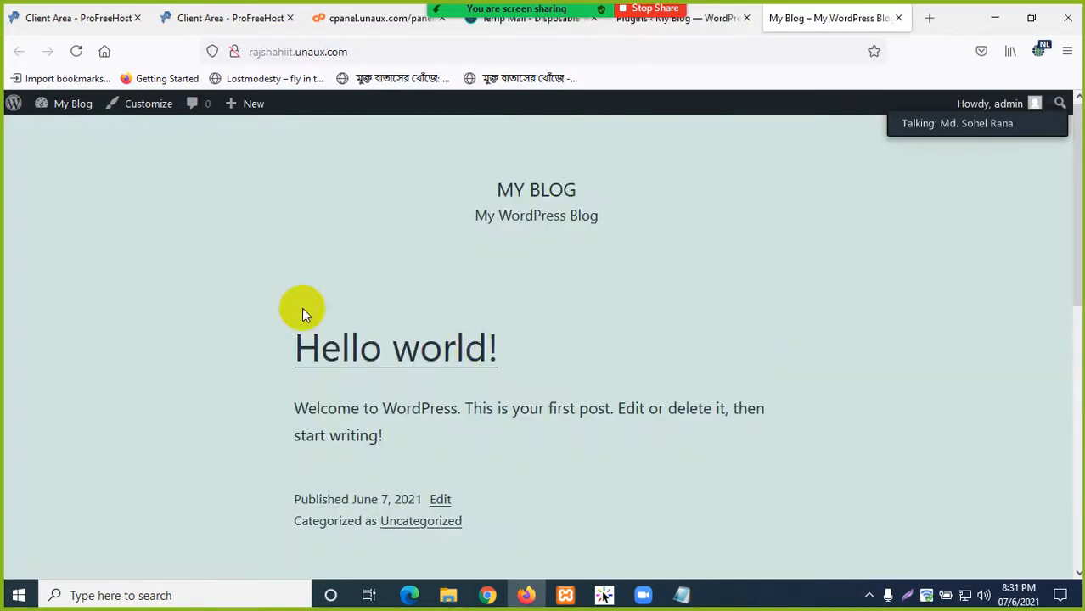
scroll(459, 294, down, 3)
scroll(461, 296, up, 3)
- Browse to VIDEO & AUDIO (E:) > Web Dev Batch-06 > WordPress Theme Development
click(995, 17)
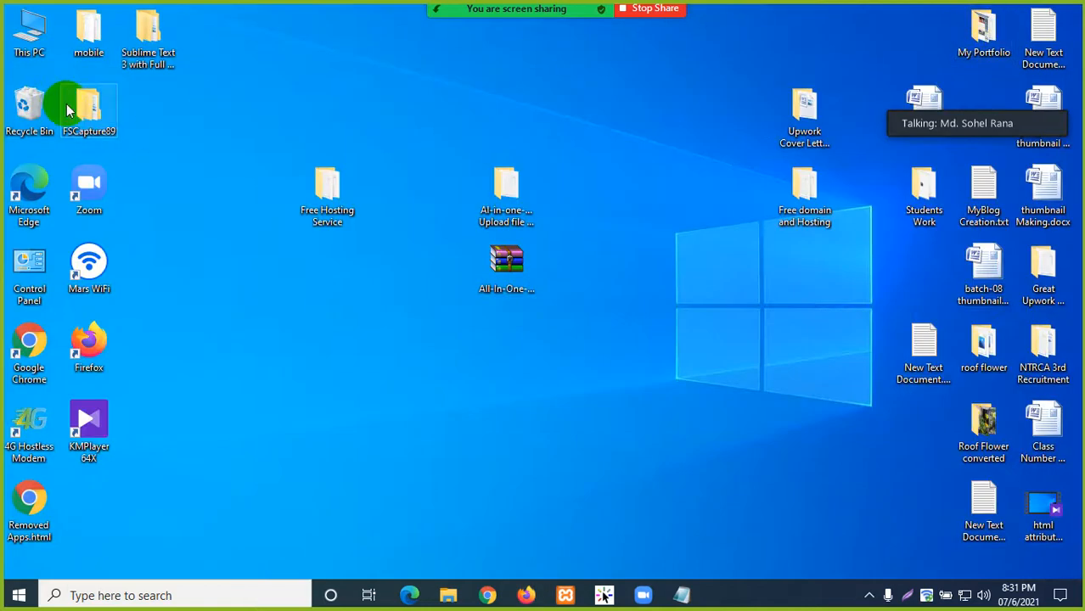
double_click(20, 39)
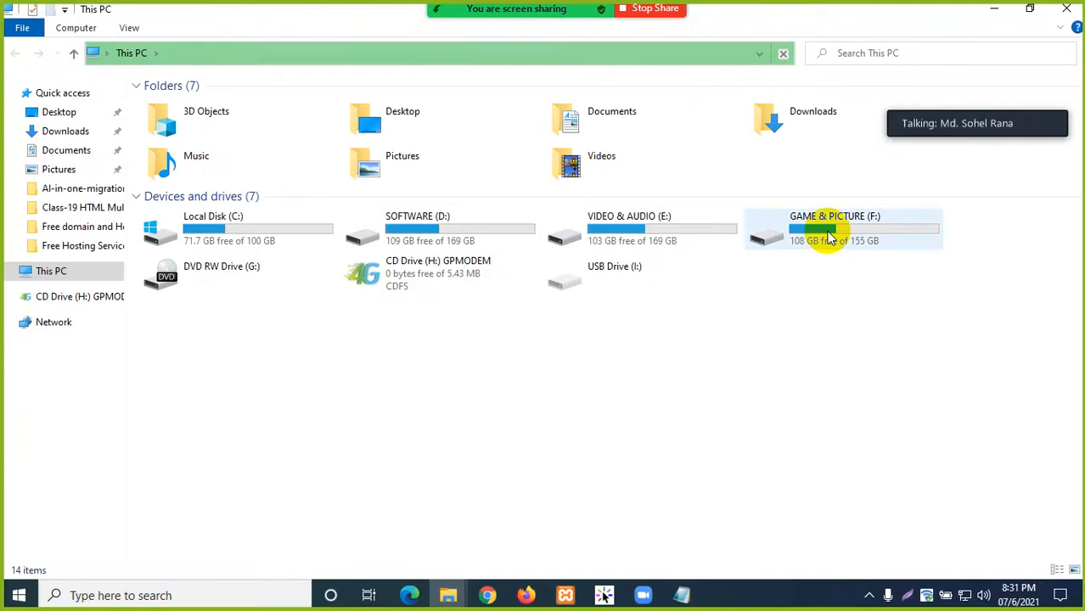
double_click(828, 238)
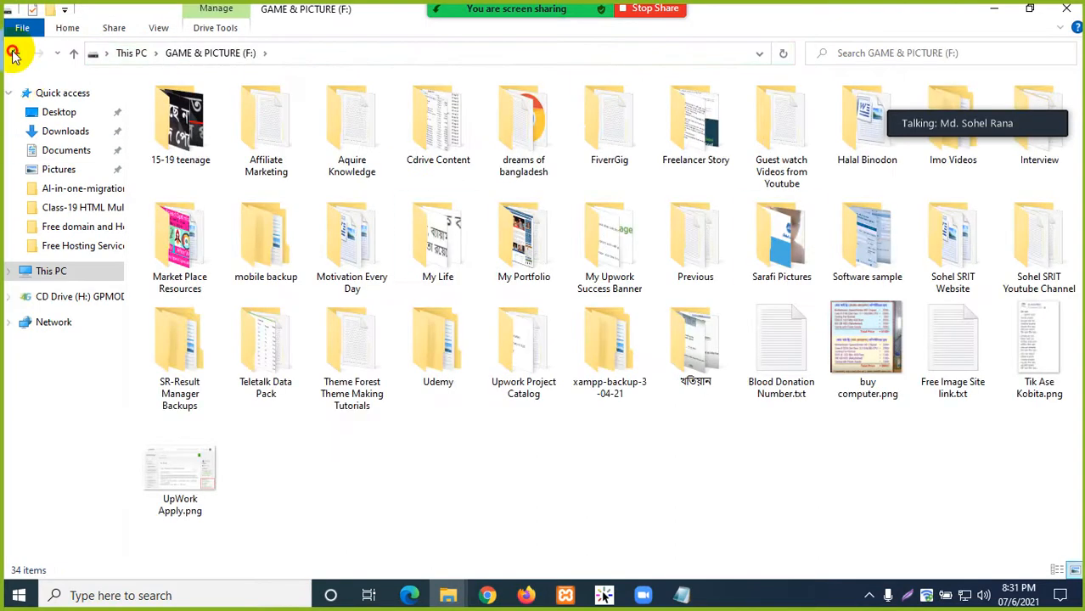
click(15, 52)
double_click(654, 233)
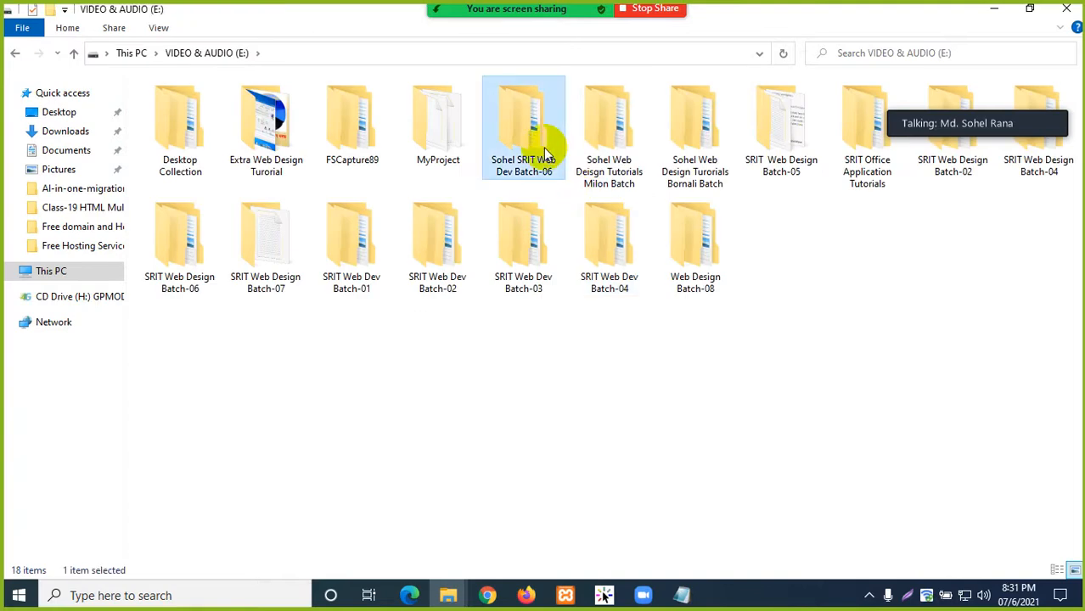
double_click(551, 150)
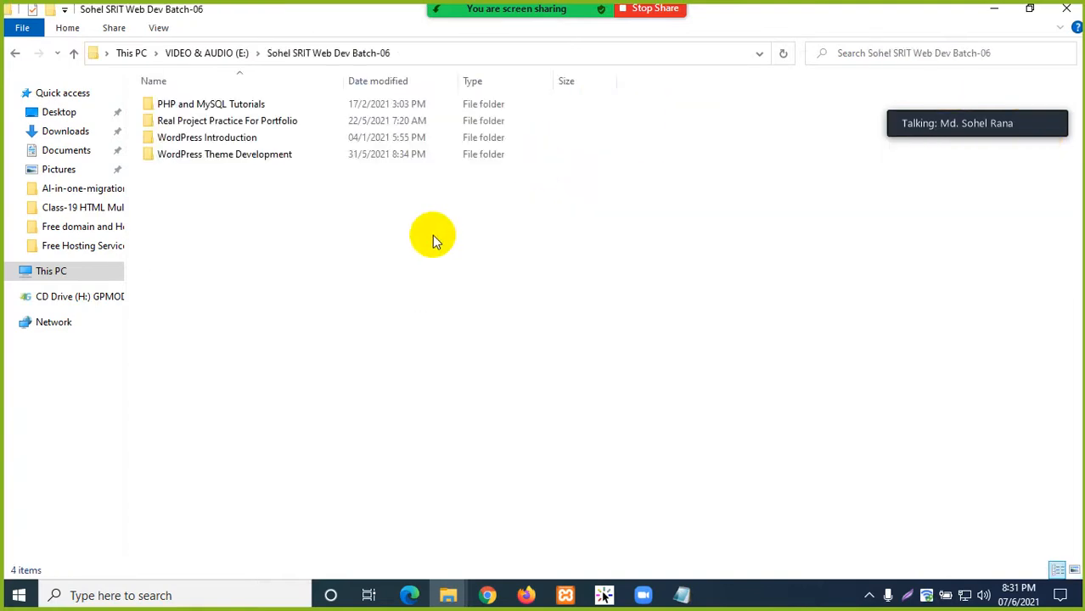
click(219, 161)
double_click(219, 161)
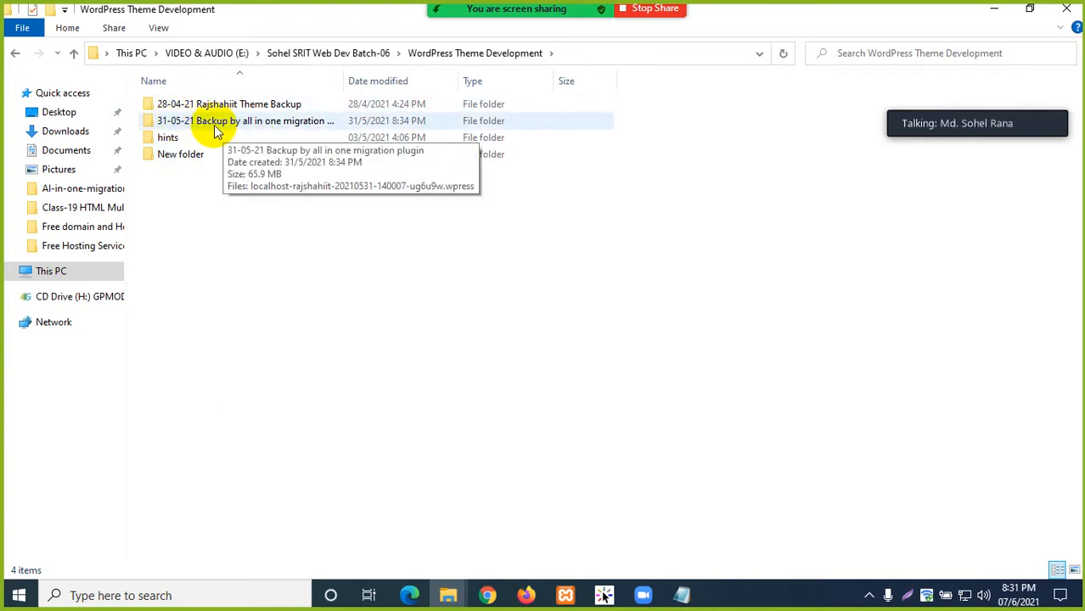
- Open the 31-05-21 backup folder and copy the .wpress backup file
click(275, 127)
click(314, 249)
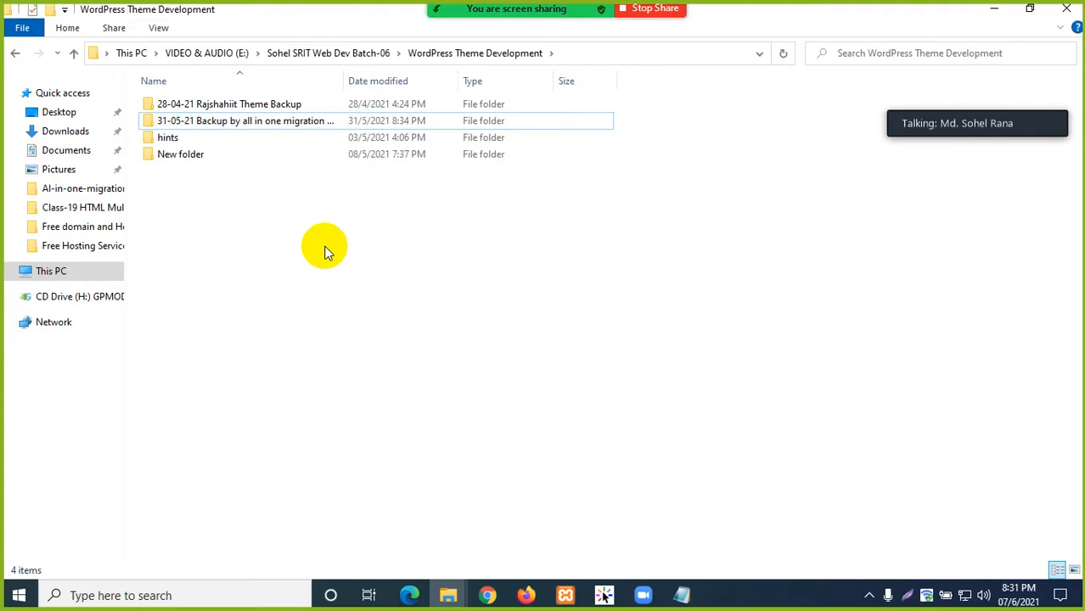
click(241, 127)
double_click(241, 127)
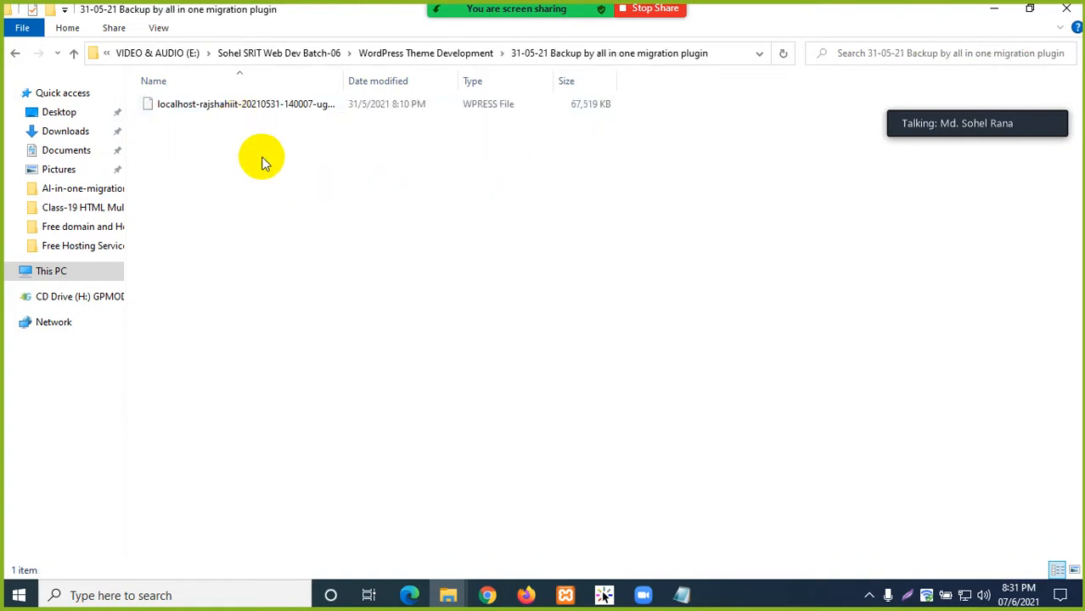
click(260, 111)
right_click(260, 111)
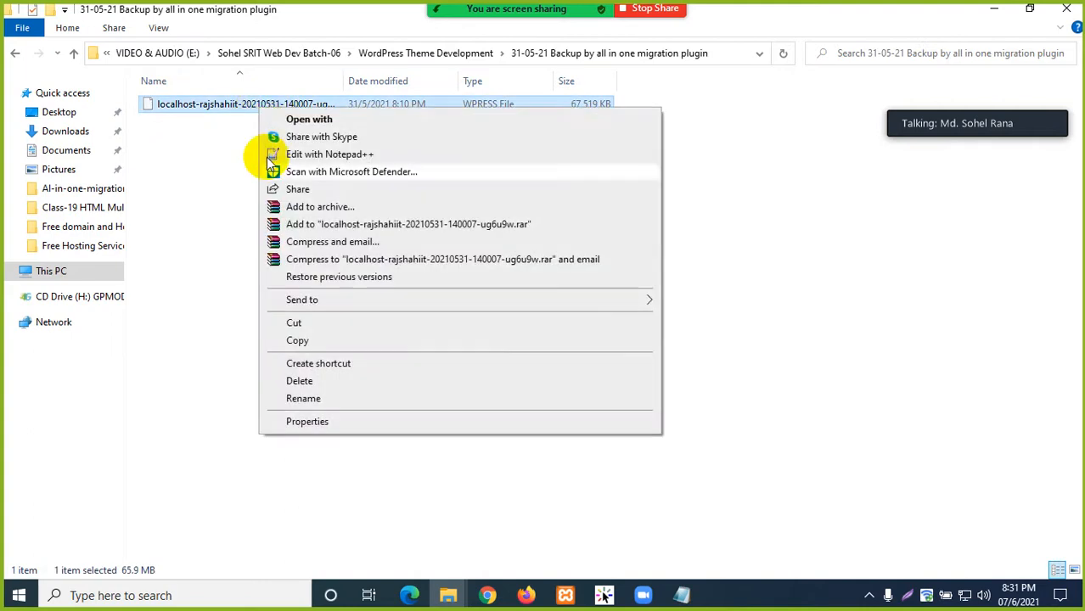
click(305, 342)
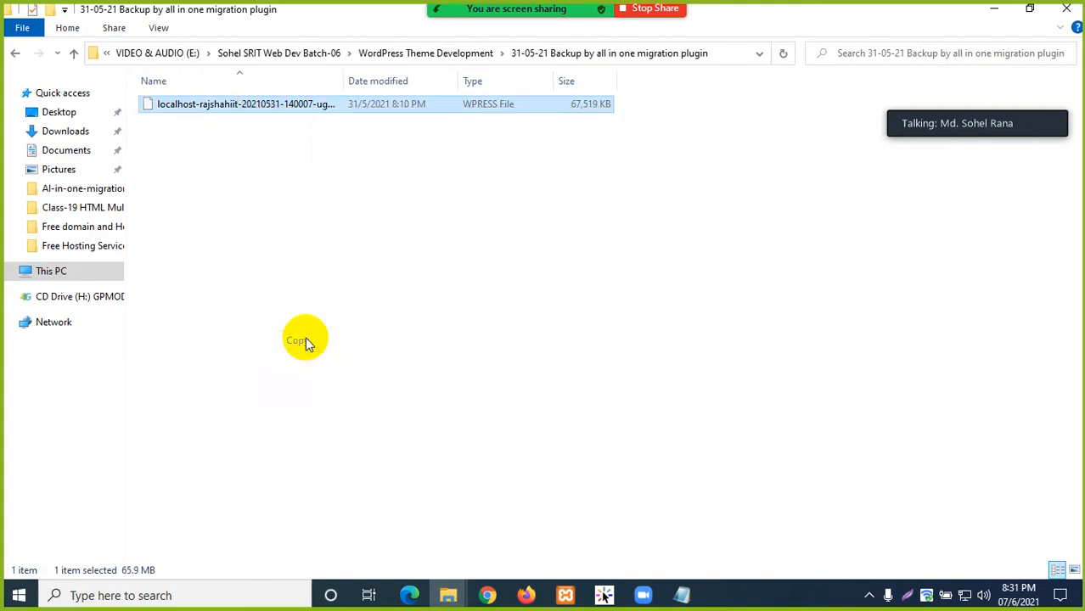
- Paste the backup onto the desktop and place it under Free Hosting Service
click(995, 8)
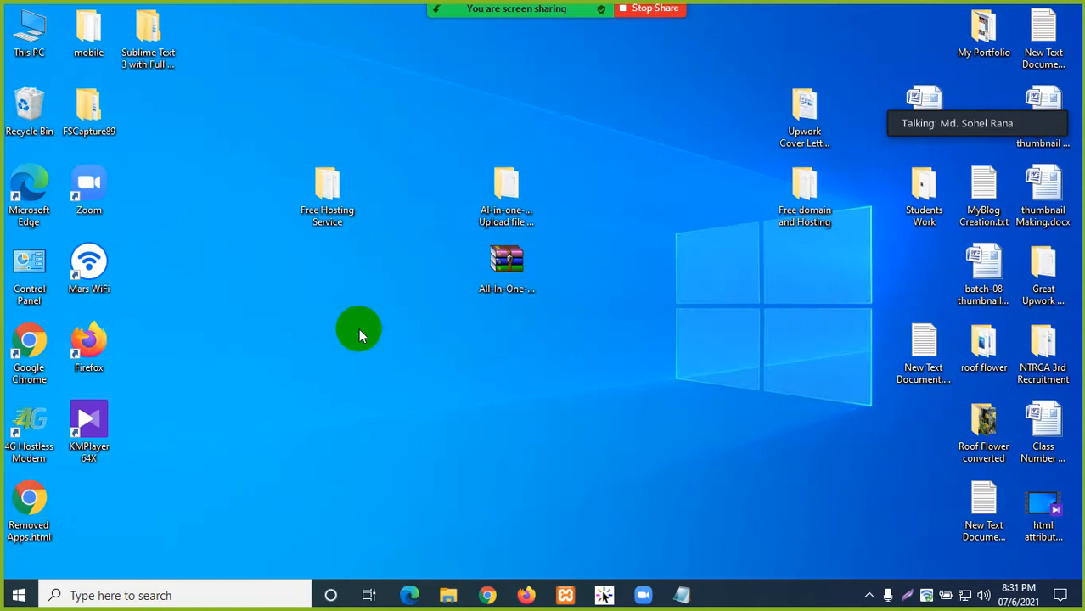
right_click(358, 328)
click(397, 142)
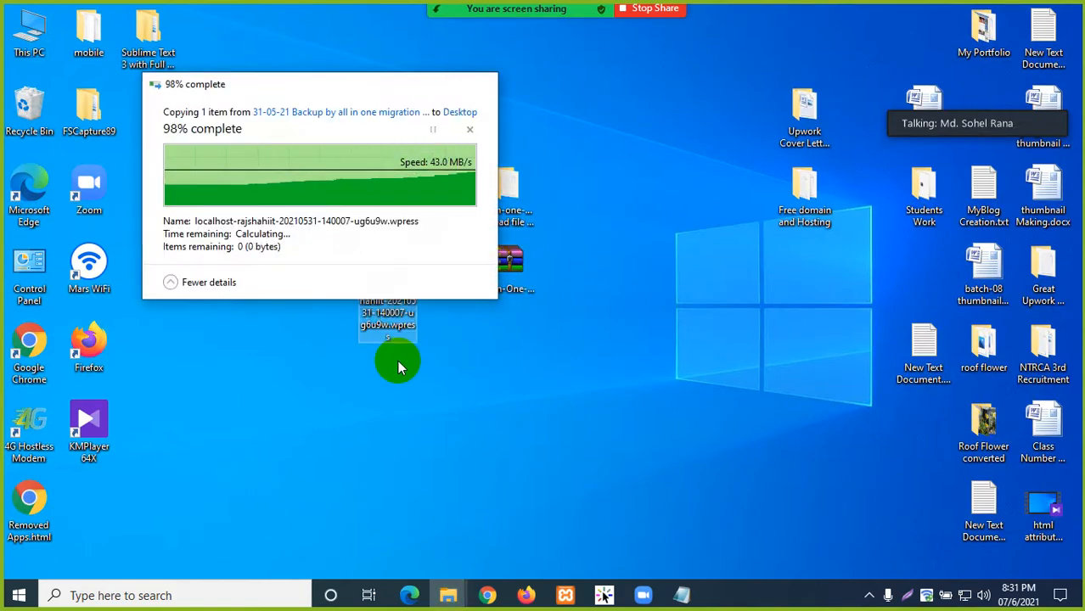
drag(391, 289, 323, 321)
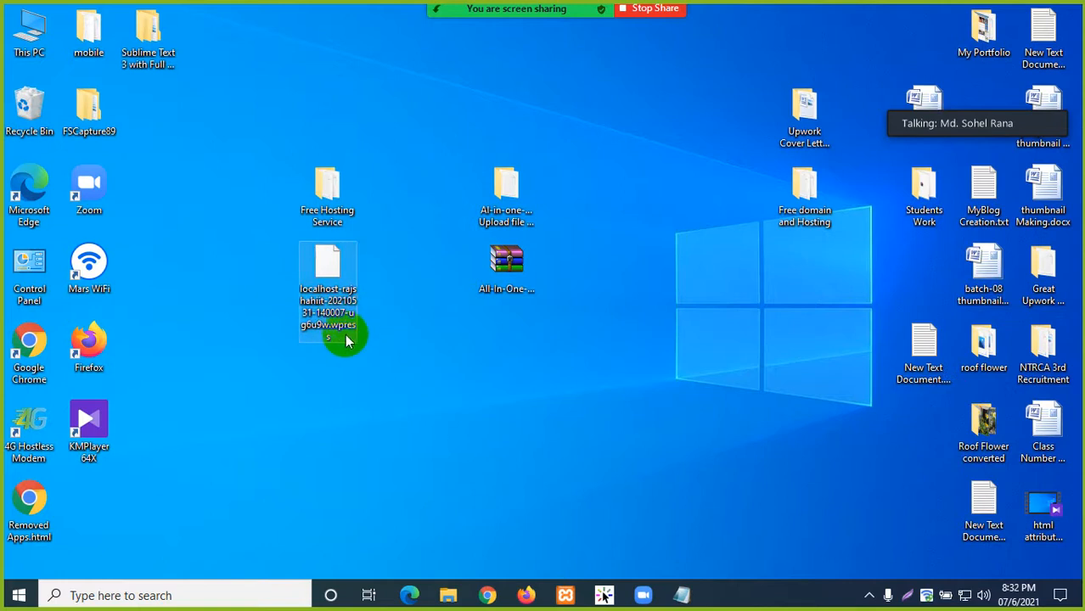
click(426, 349)
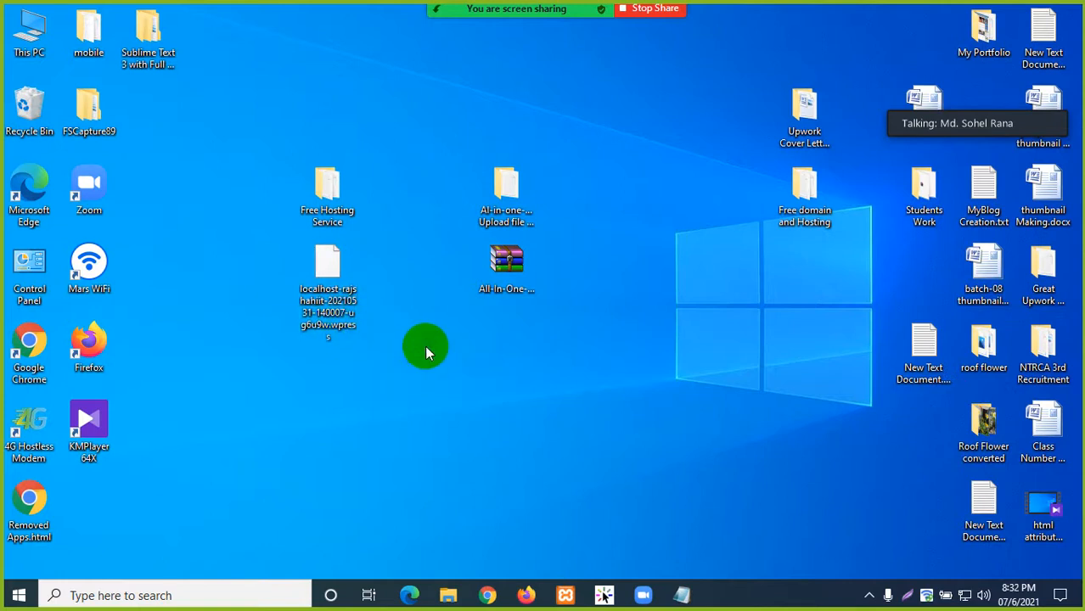
- Return to the WordPress Plugins page, then check the backup file's full name on the desktop
click(526, 598)
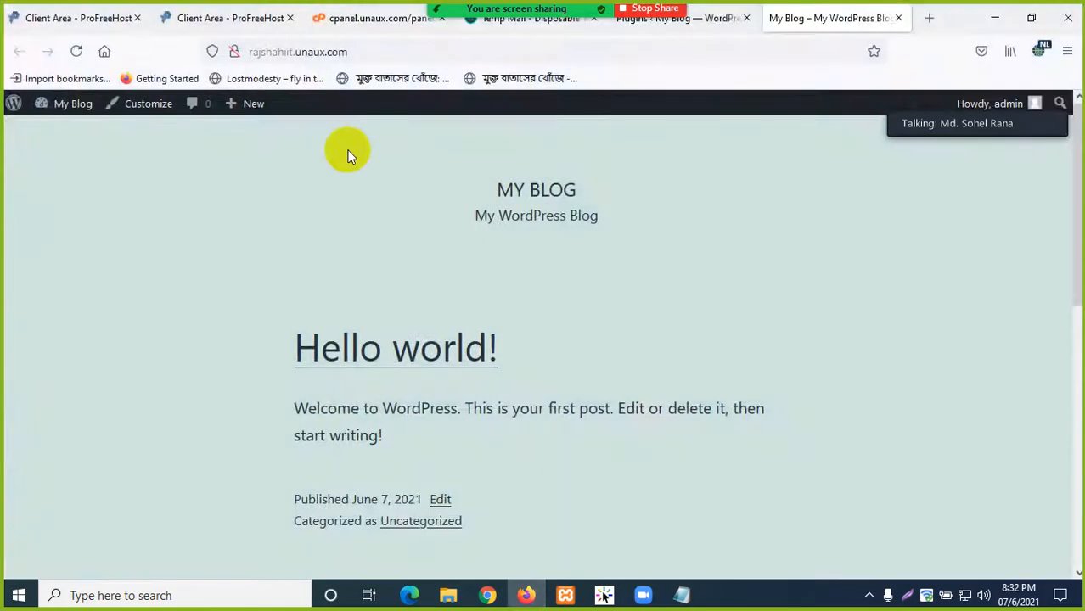
click(714, 27)
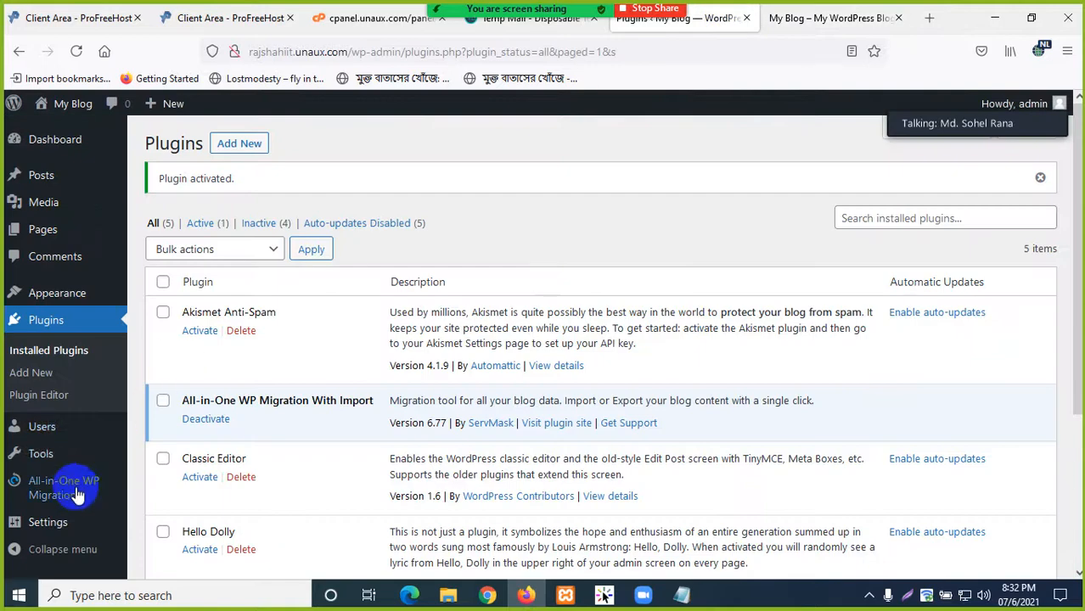
mouse_move(75, 491)
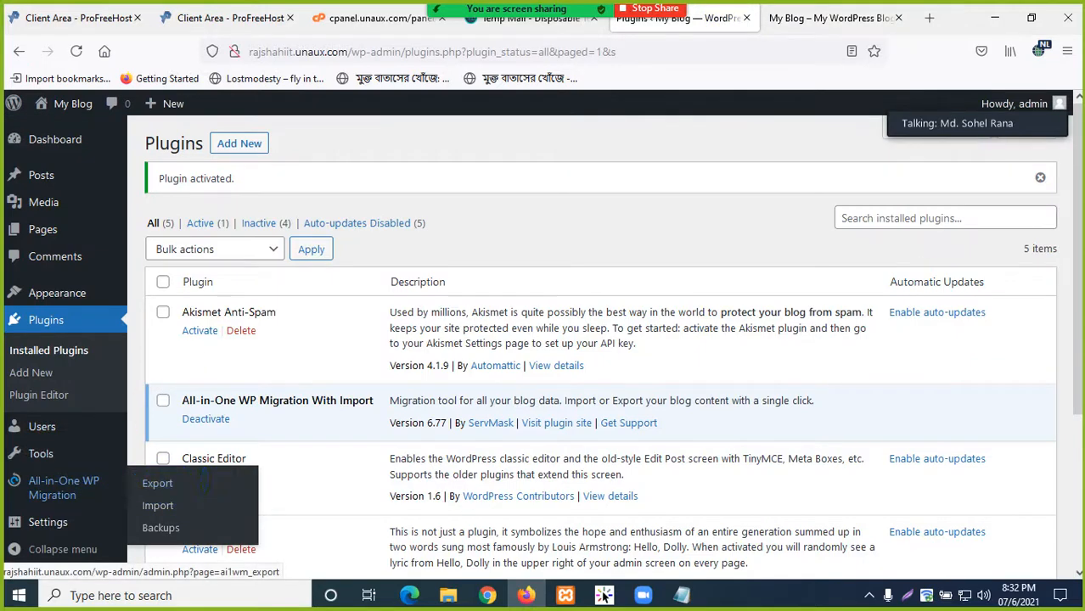
click(995, 18)
click(338, 272)
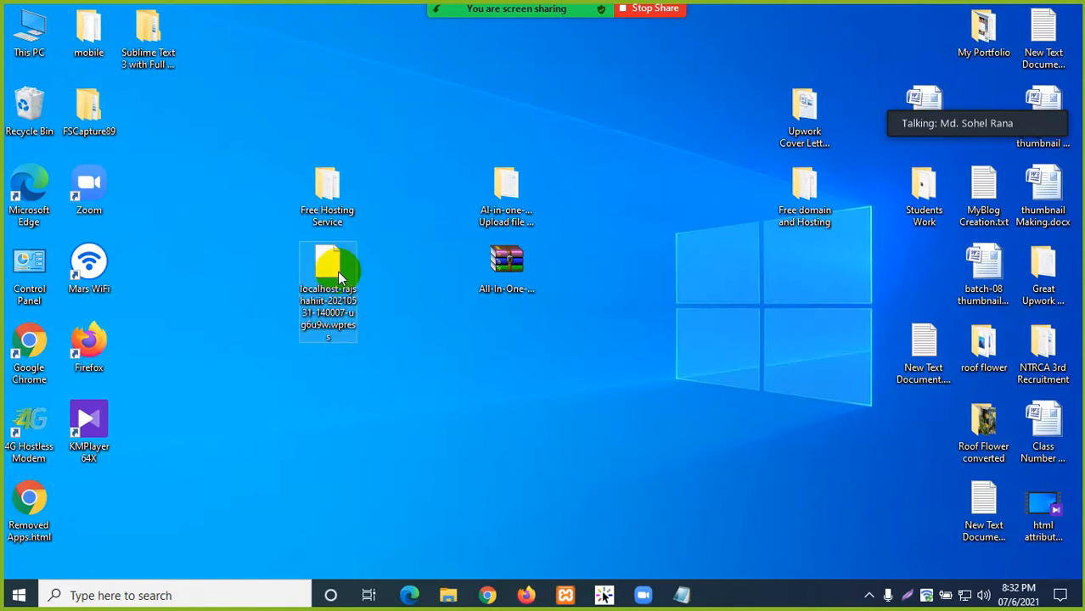
- Open Import under All-in-One WP Migration in the WordPress admin sidebar
click(527, 595)
click(824, 19)
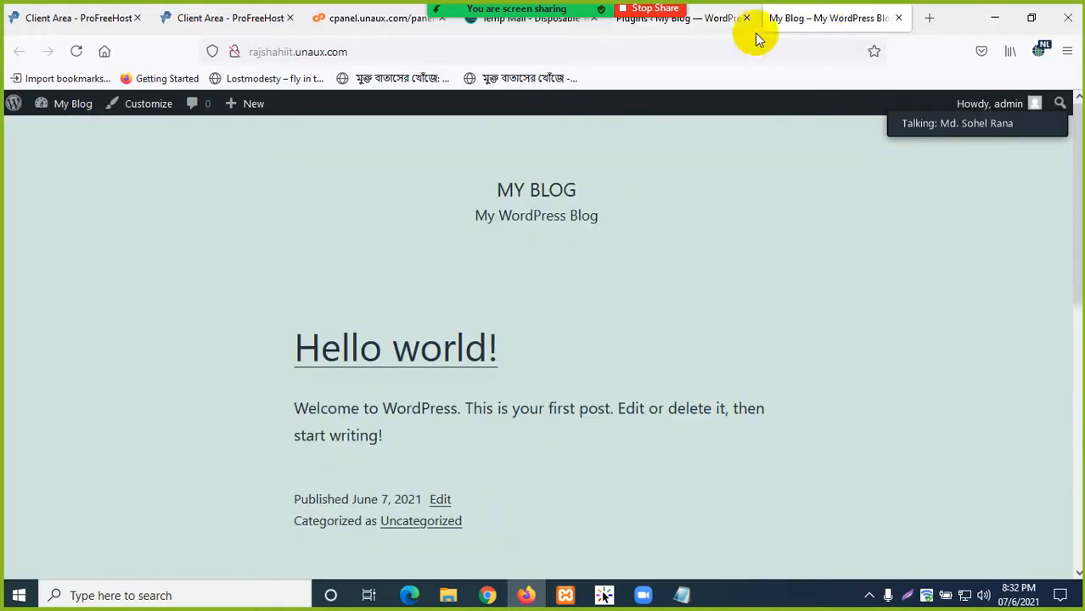
click(707, 20)
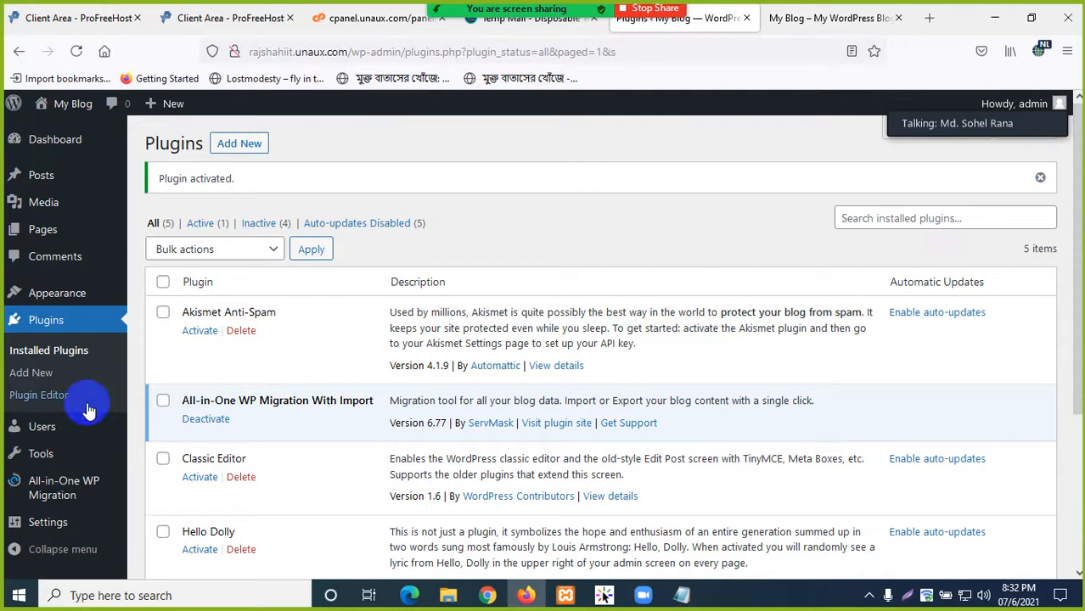
scroll(78, 433, down, 2)
mouse_move(57, 501)
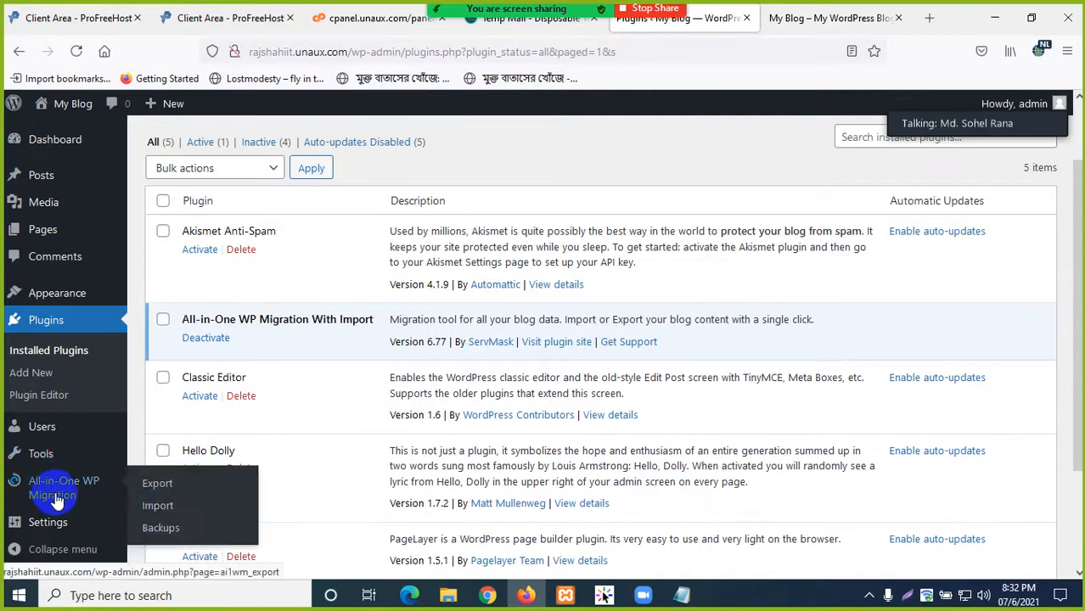
click(164, 506)
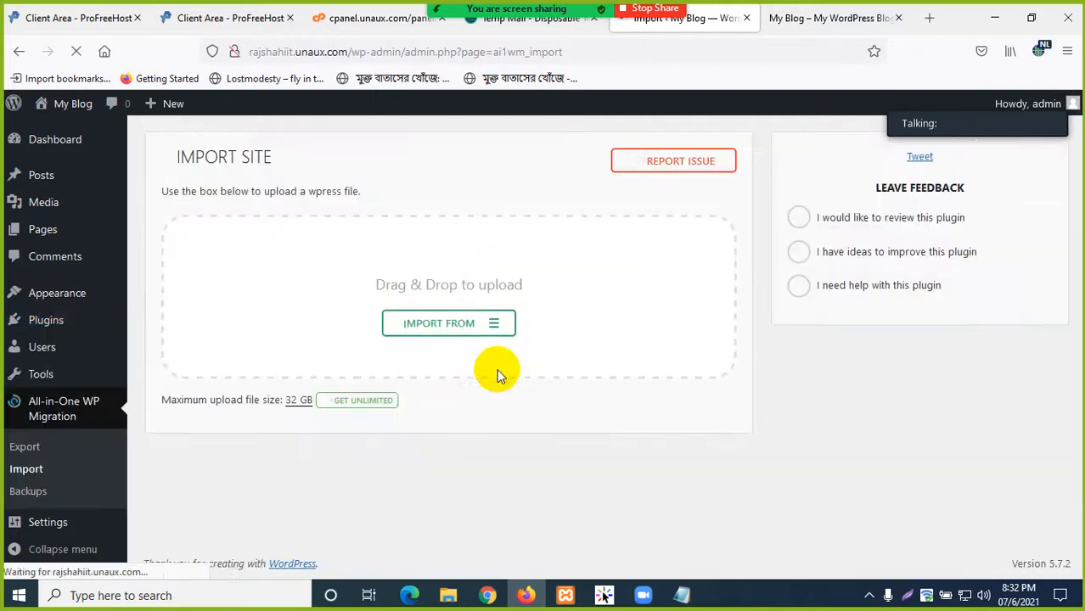
- Import from File using the localhost-rajshahiit .wpress backup on the Desktop
click(485, 325)
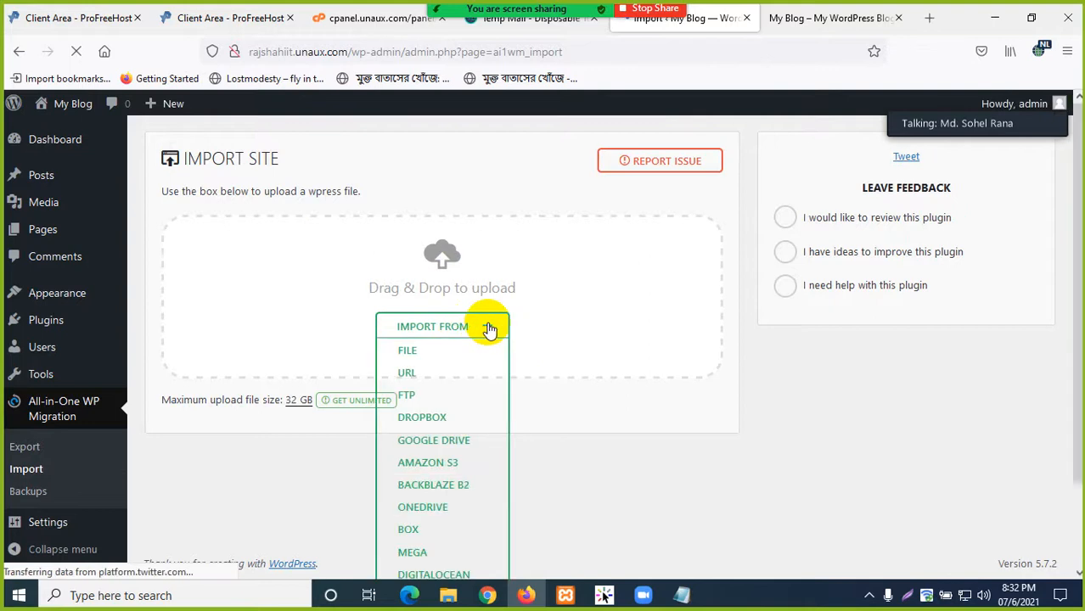
click(407, 352)
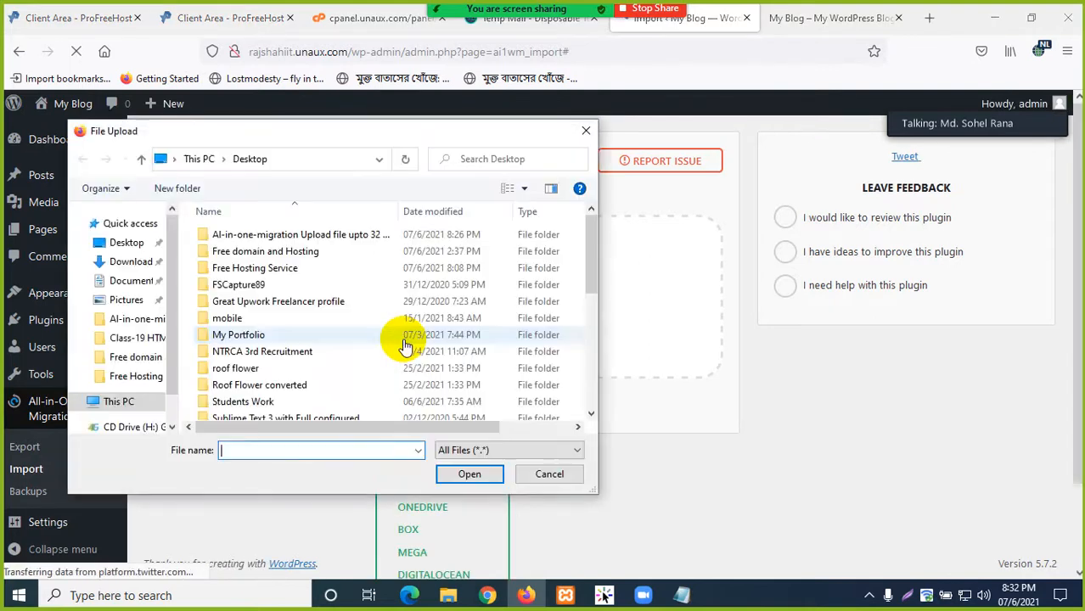
scroll(340, 320, down, 2)
scroll(314, 318, down, 1)
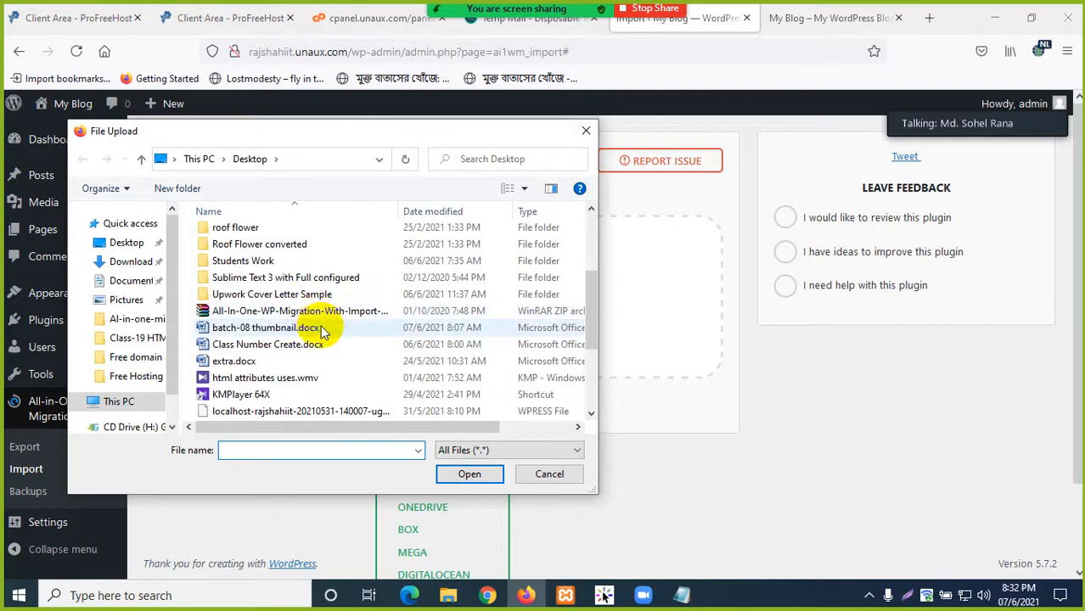
scroll(288, 365, down, 2)
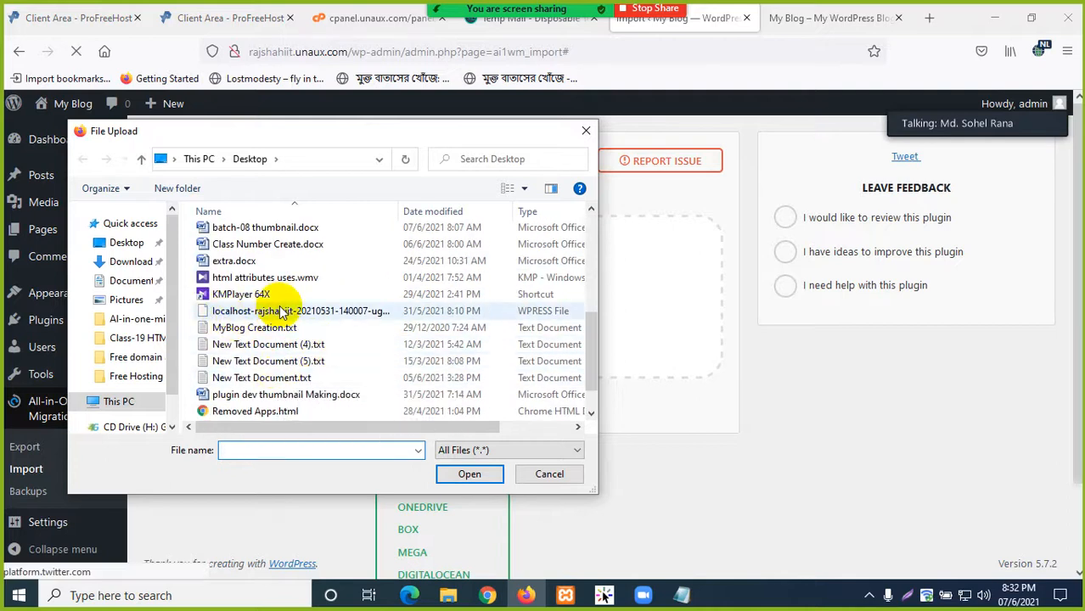
click(342, 314)
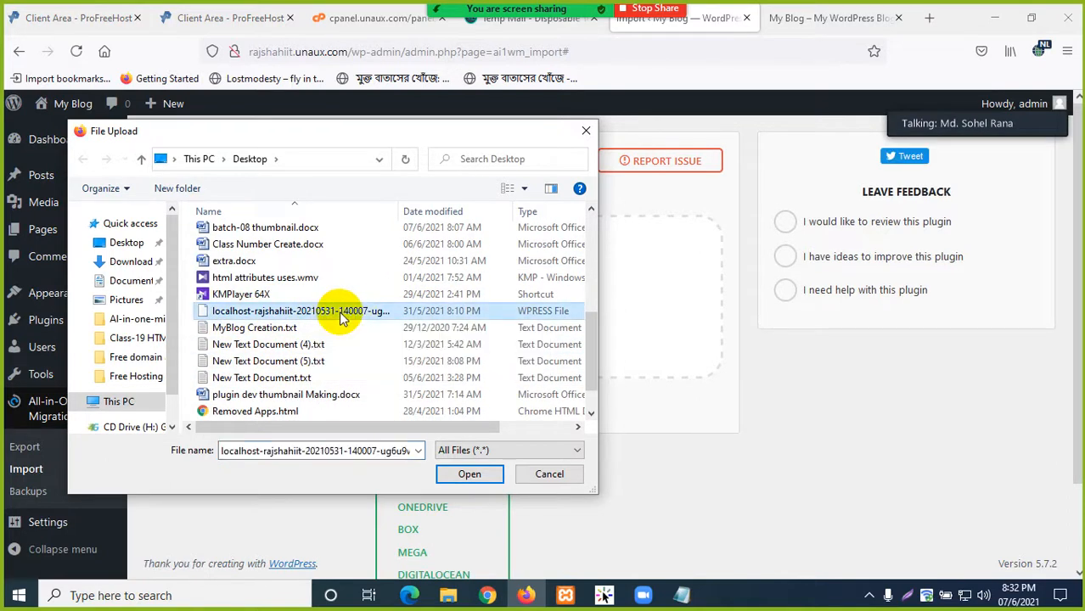
click(470, 474)
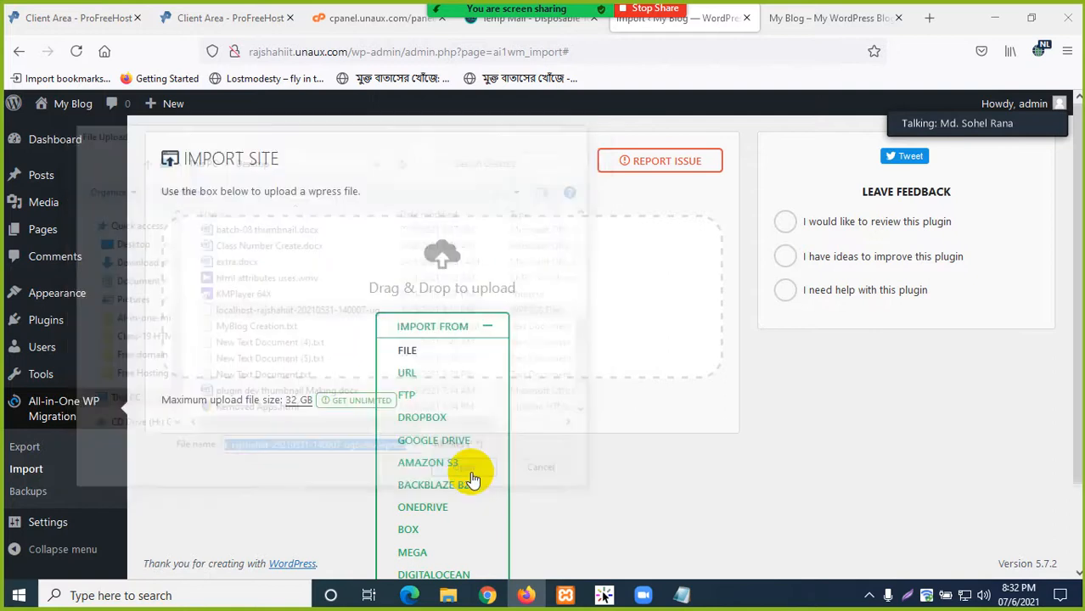
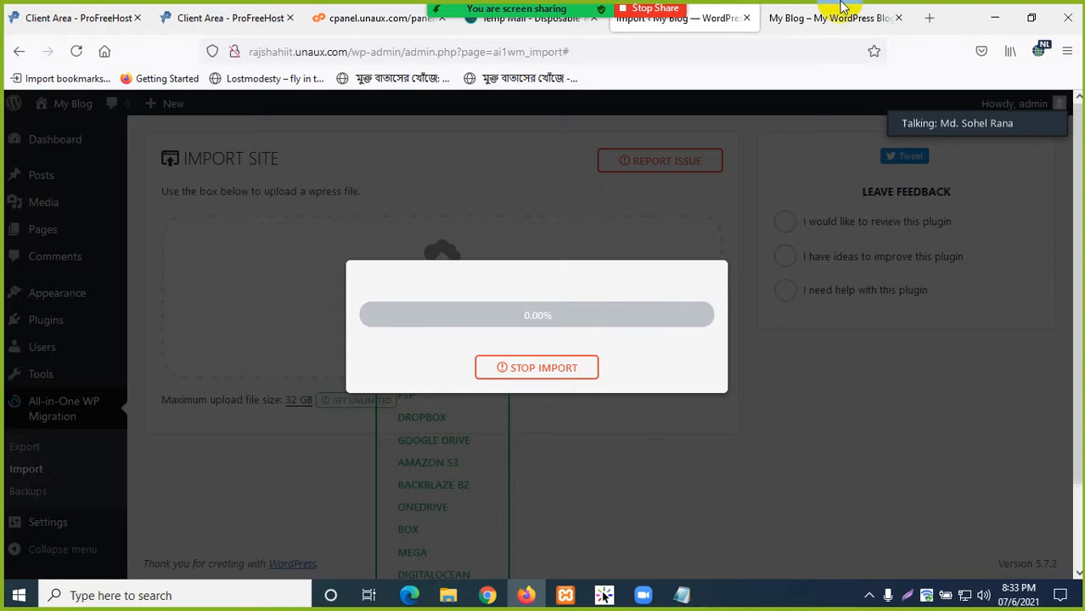
- Look over the blog front page, confirm the import sits at 0%, and return to Hello world
click(814, 18)
scroll(431, 346, down, 5)
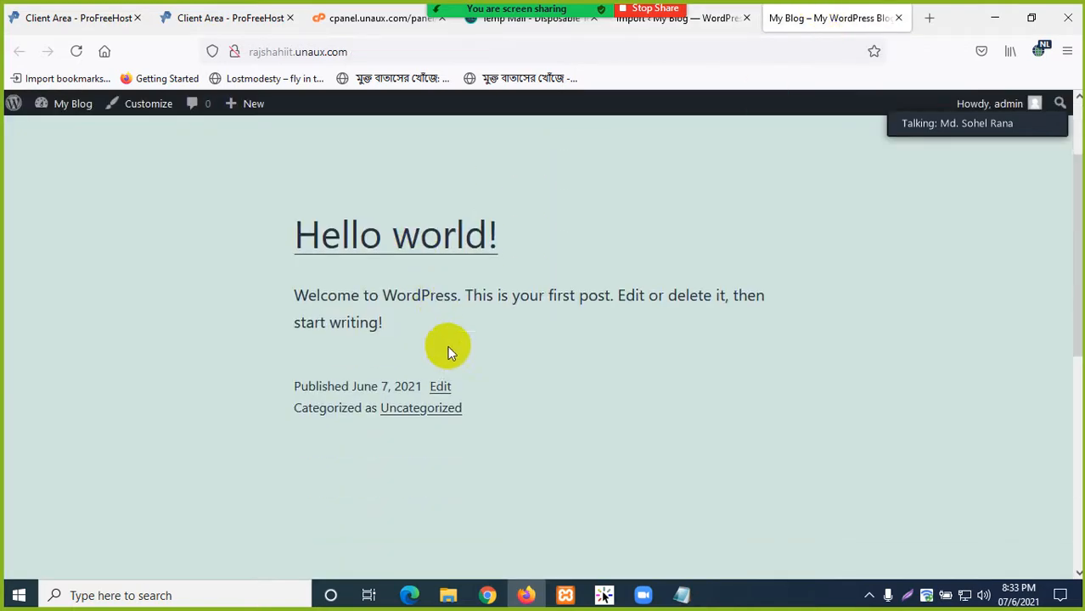
scroll(466, 380, up, 5)
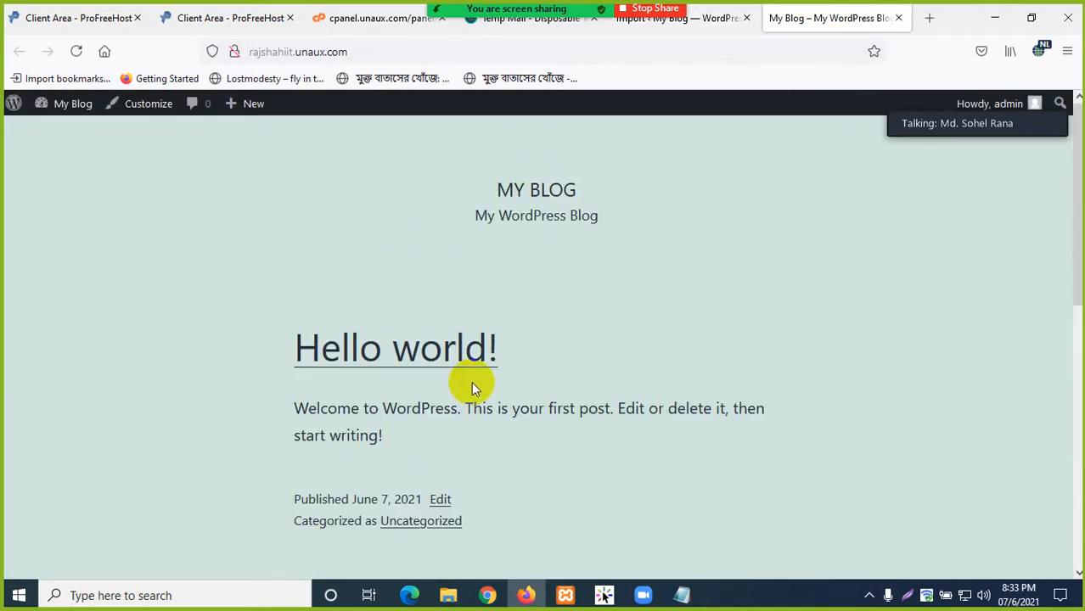
click(698, 20)
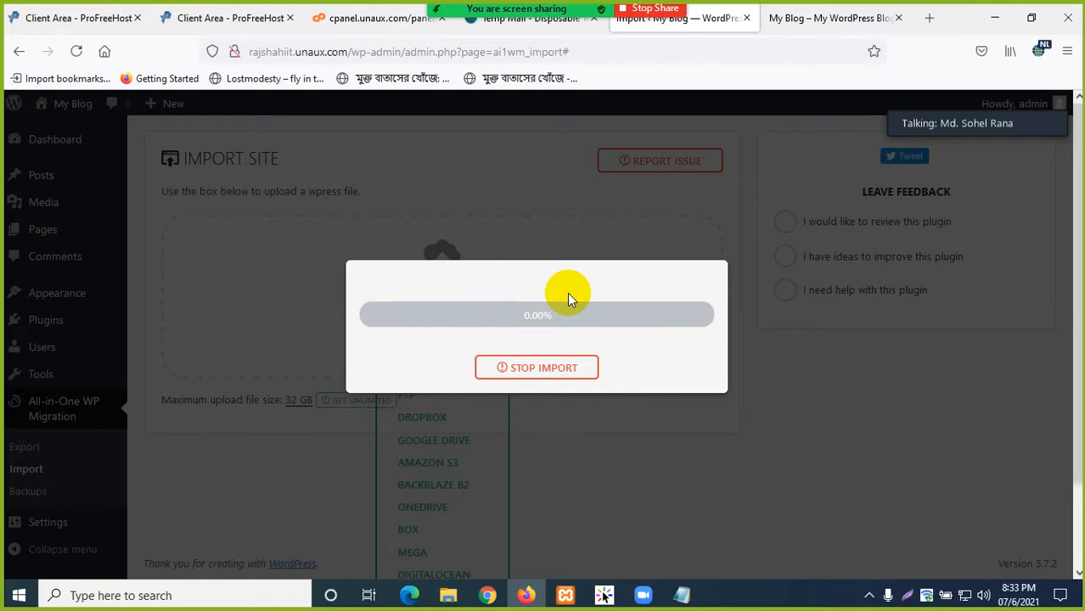
click(815, 18)
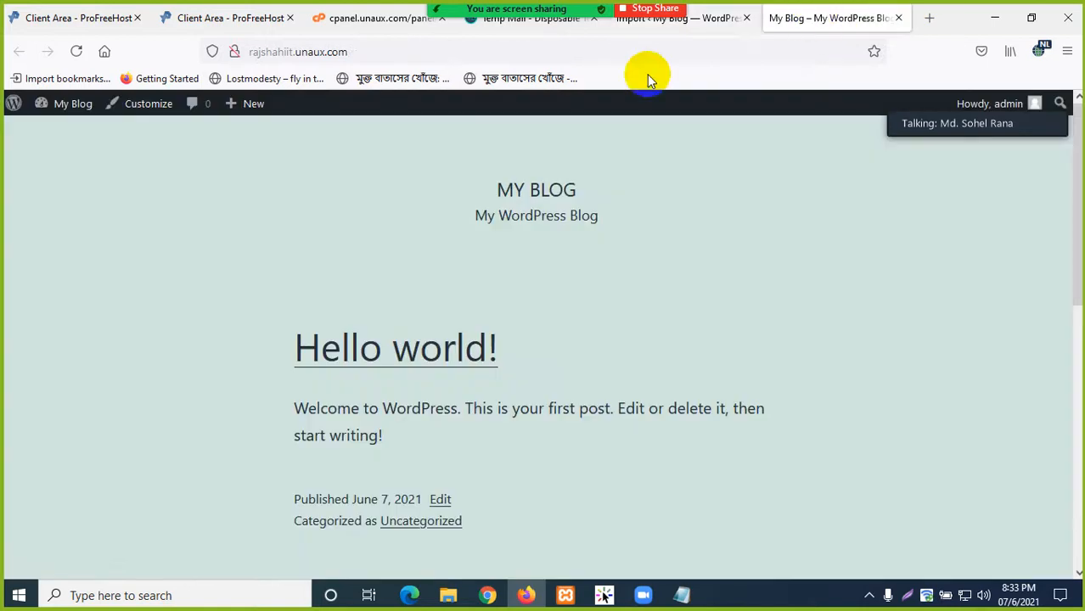
- Copy the blog address rajshahiit.unaux.com from the Firefox address bar
click(378, 51)
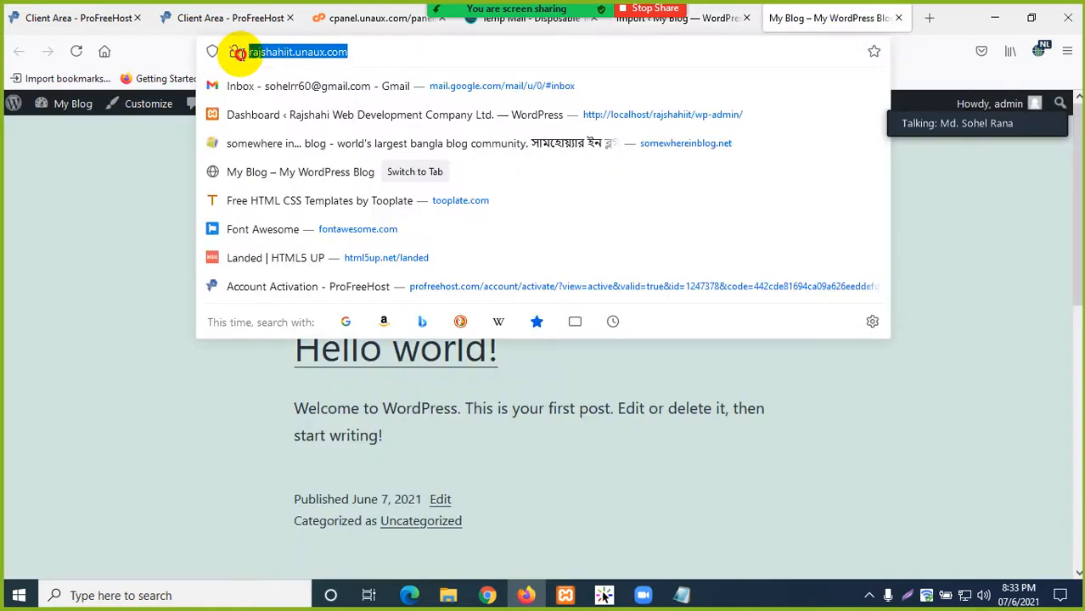
right_click(265, 53)
click(274, 143)
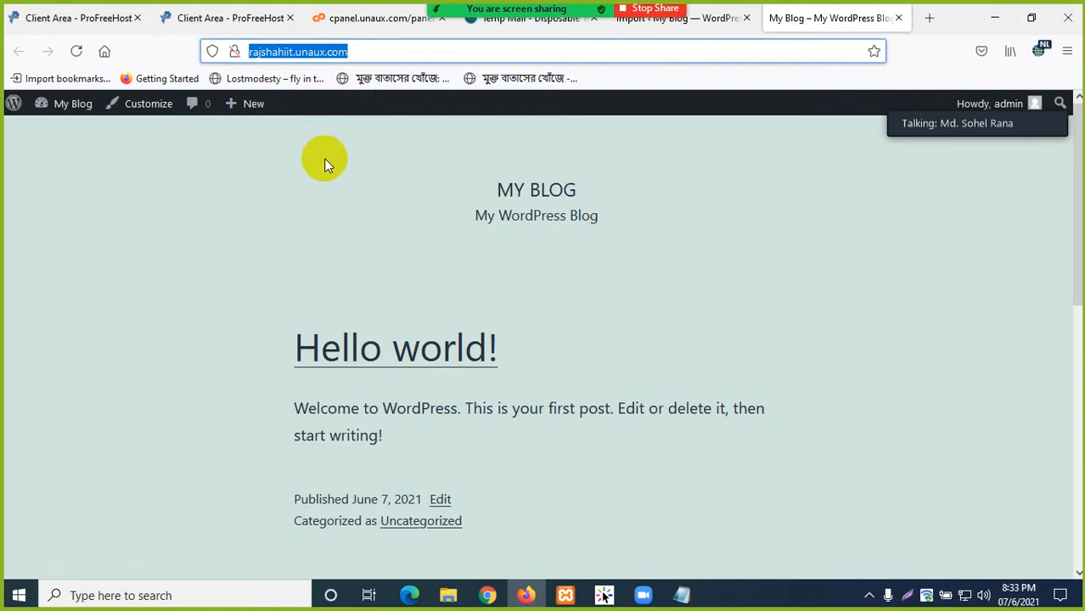
click(290, 179)
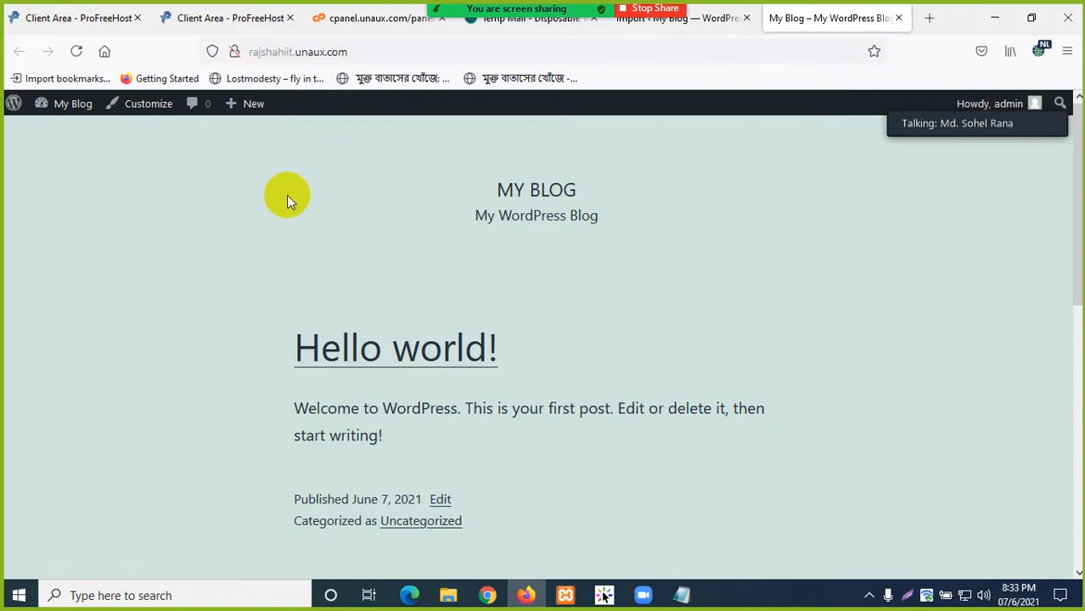
- Stop sharing the screen in the Zoom meeting
mouse_move(646, 590)
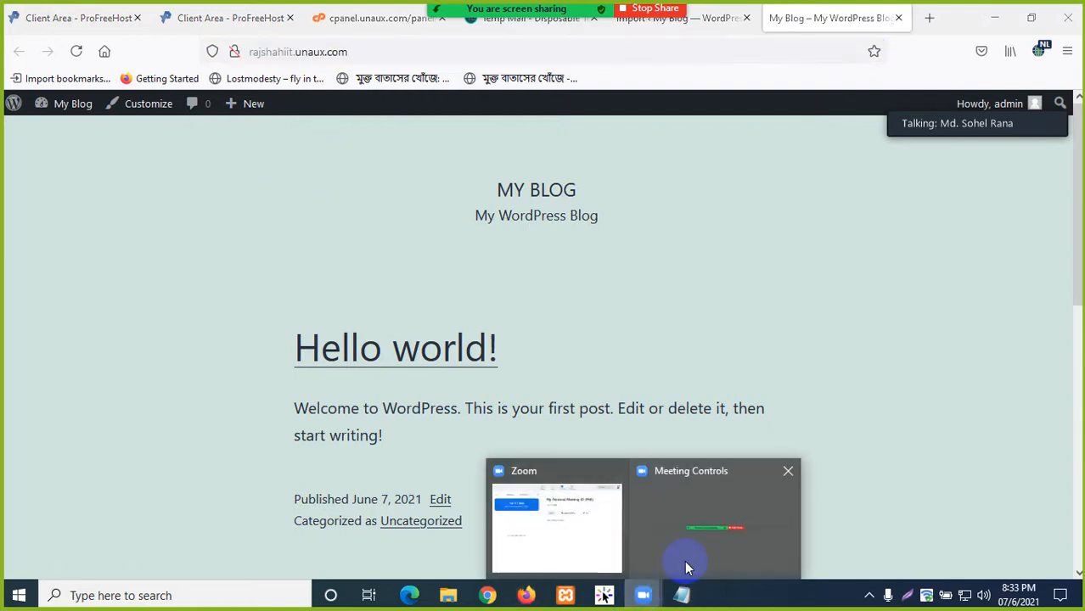
click(709, 560)
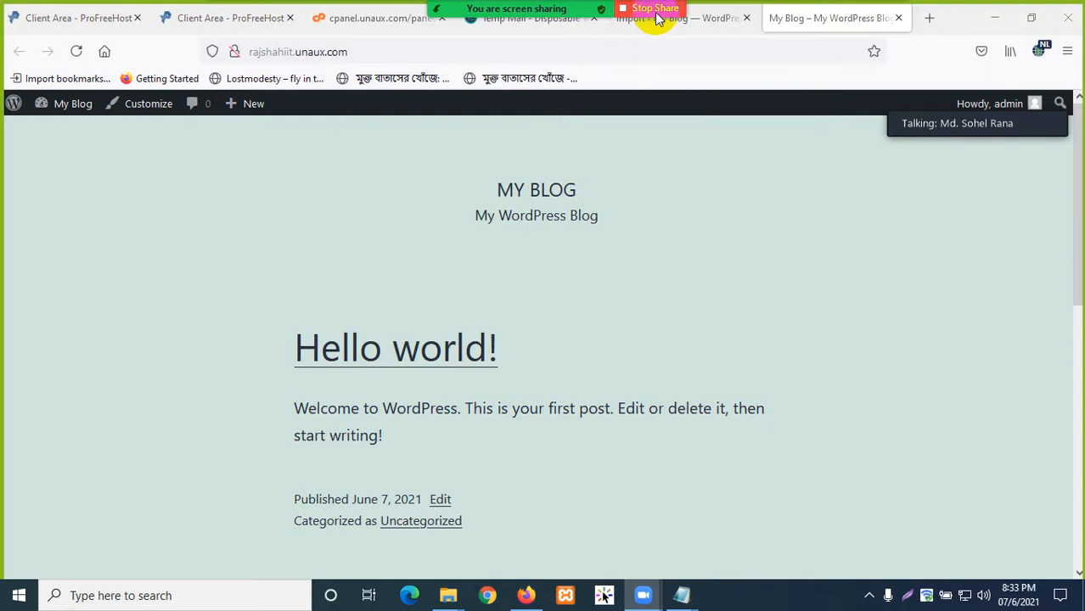
click(655, 38)
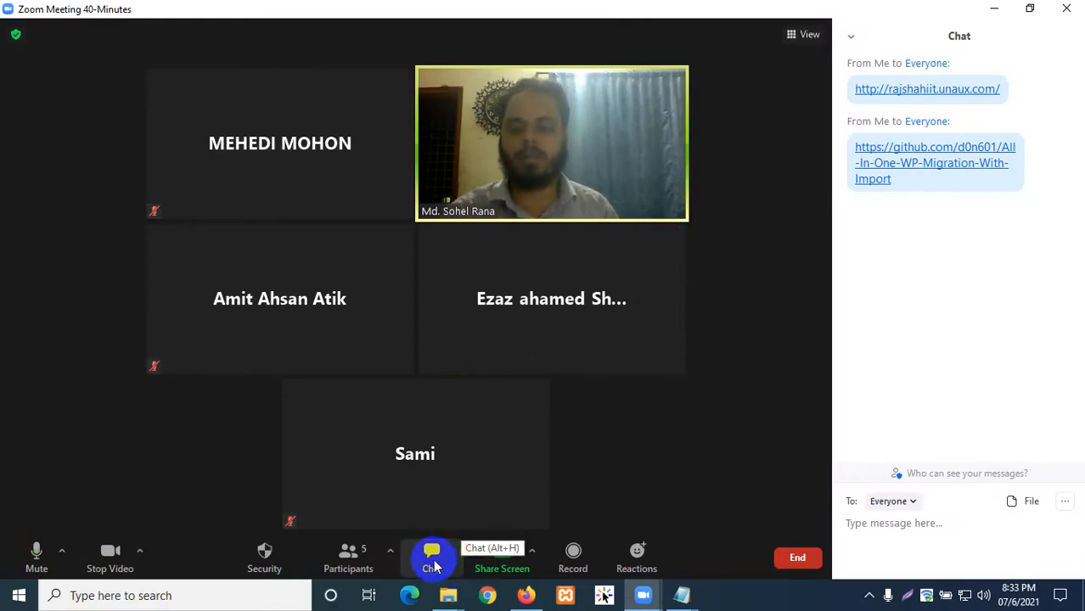
- Paste the blog address into Zoom chat and send it to everyone
click(432, 554)
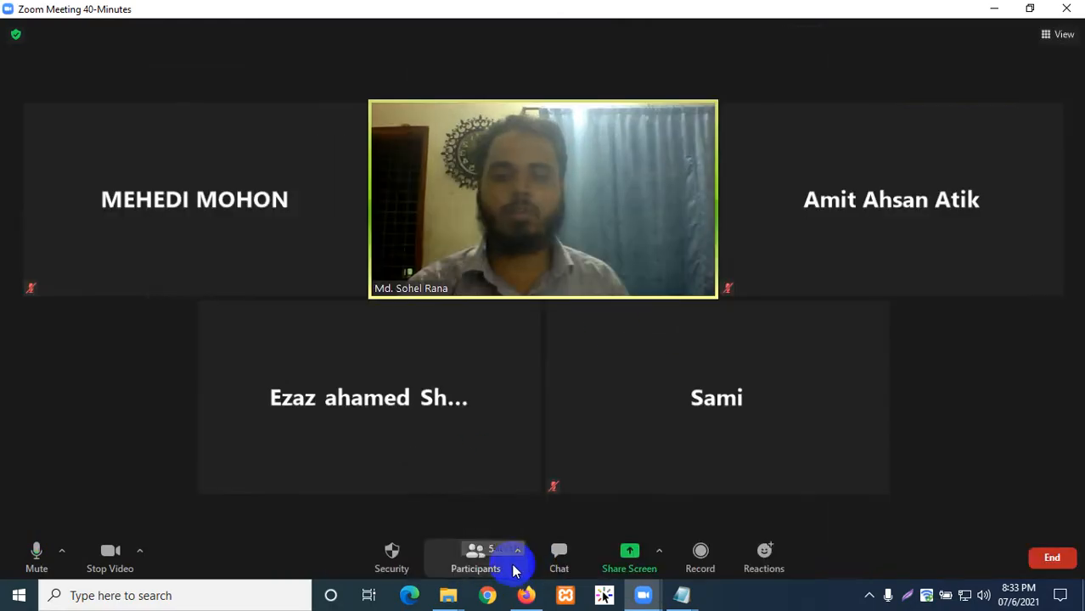
click(565, 562)
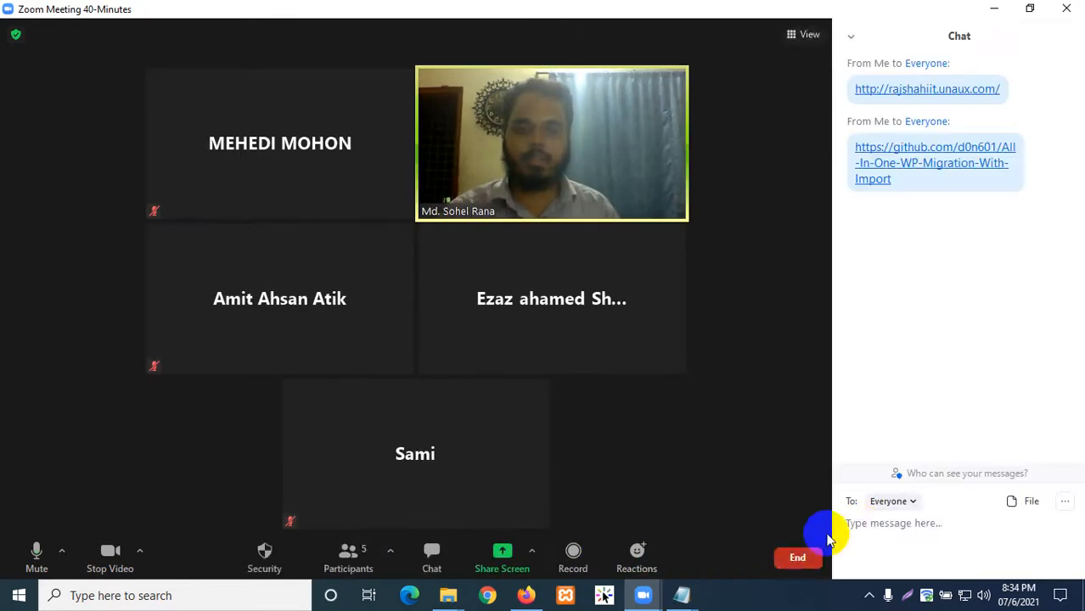
right_click(852, 520)
click(885, 539)
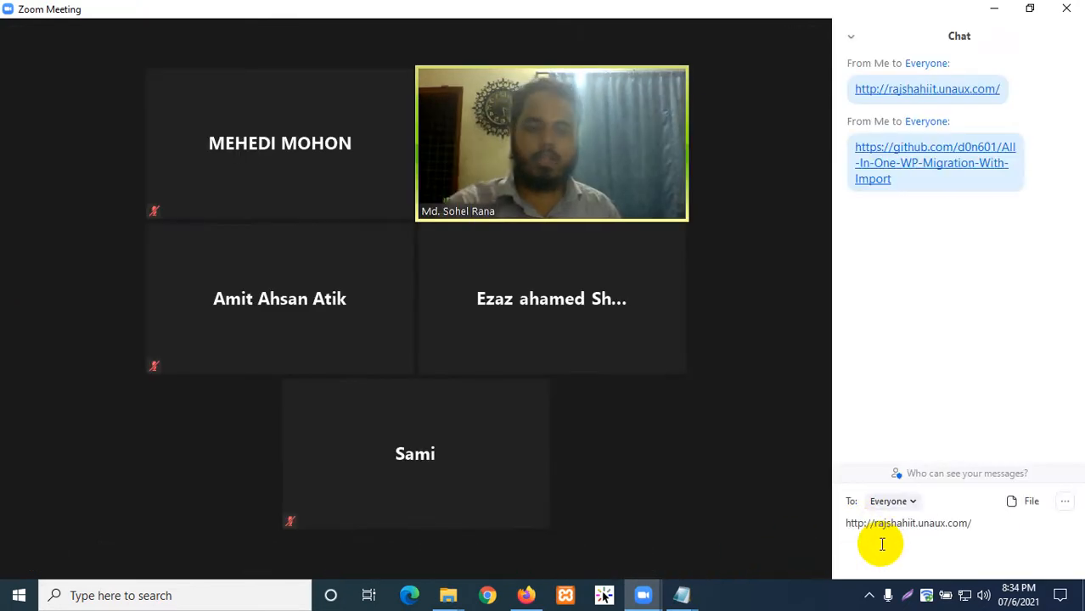
key(Return)
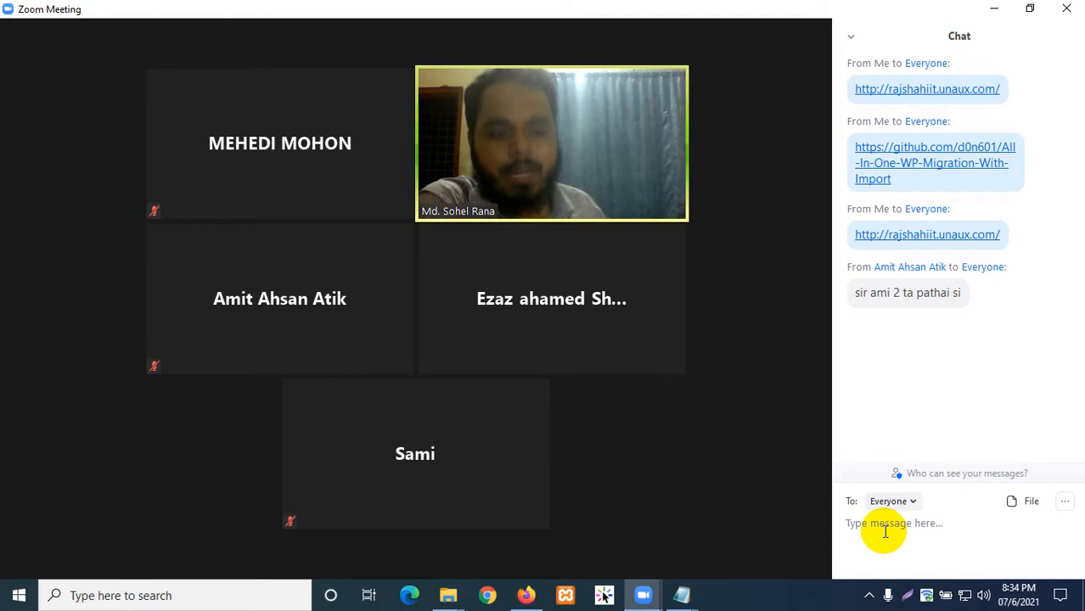
right_click(907, 526)
click(918, 541)
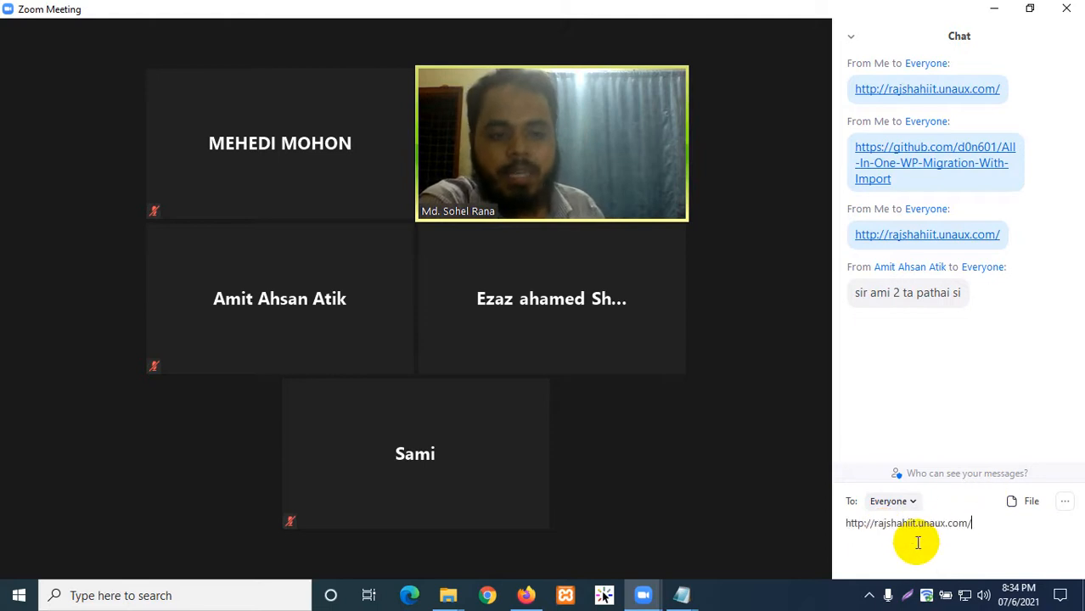
key(Return)
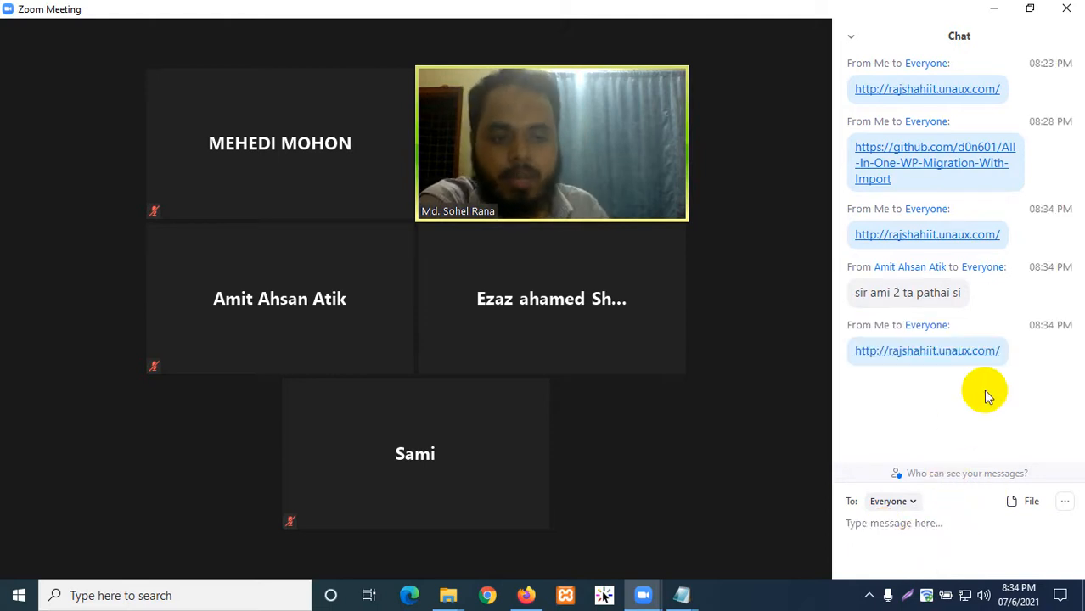
click(1026, 358)
drag(1027, 357, 852, 356)
click(890, 387)
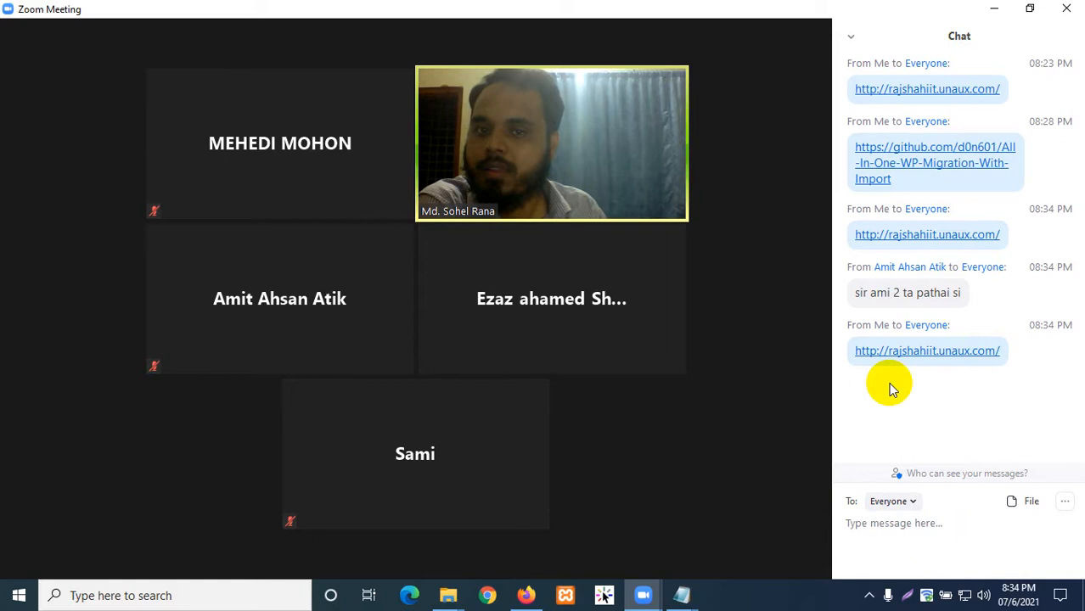
drag(1044, 355, 880, 380)
key(ctrl+c)
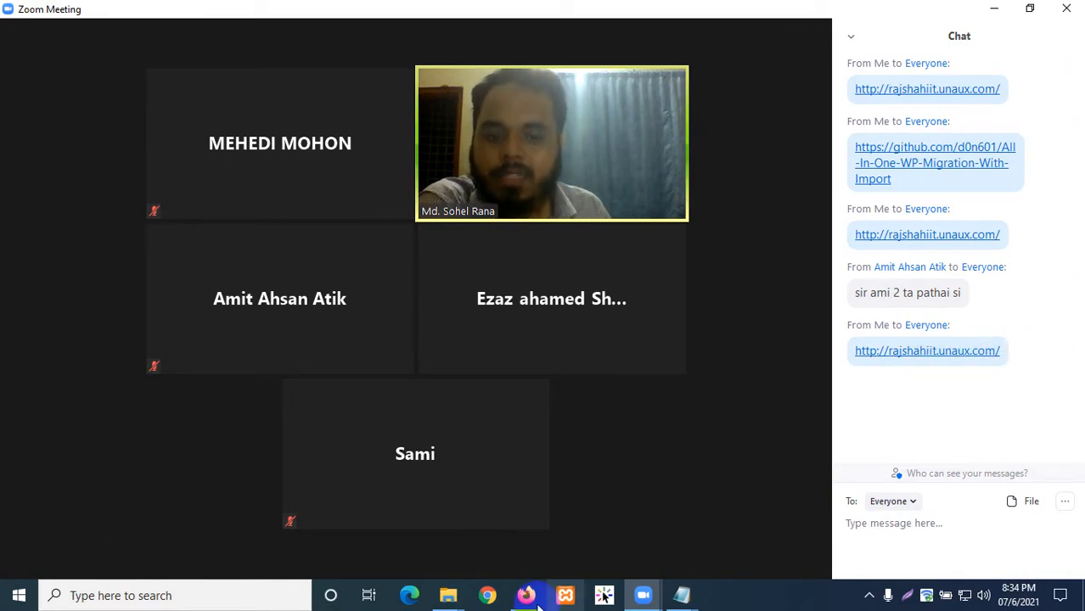
click(527, 595)
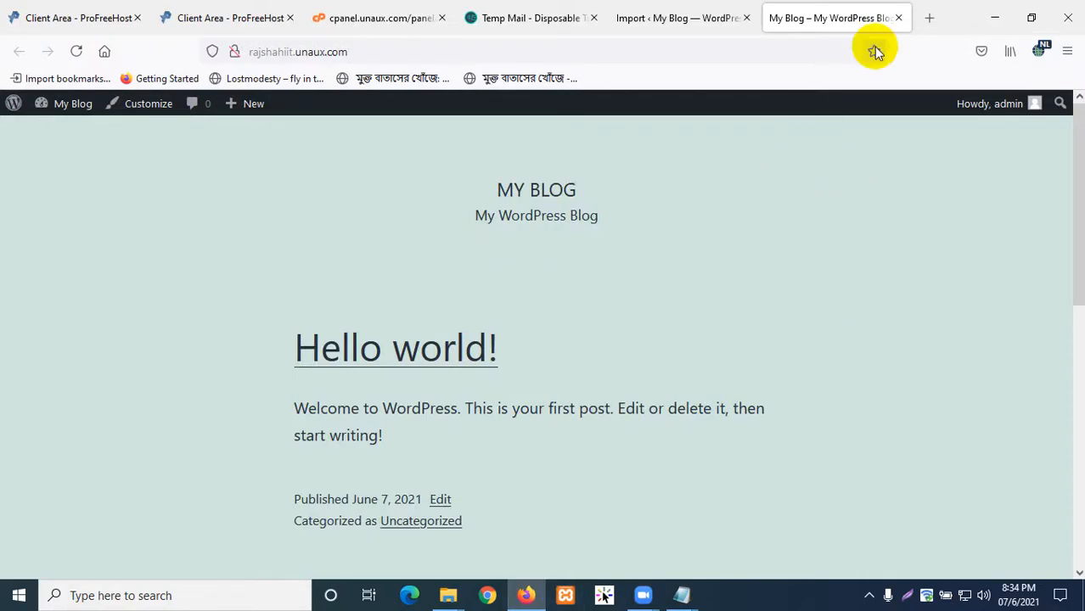
click(928, 20)
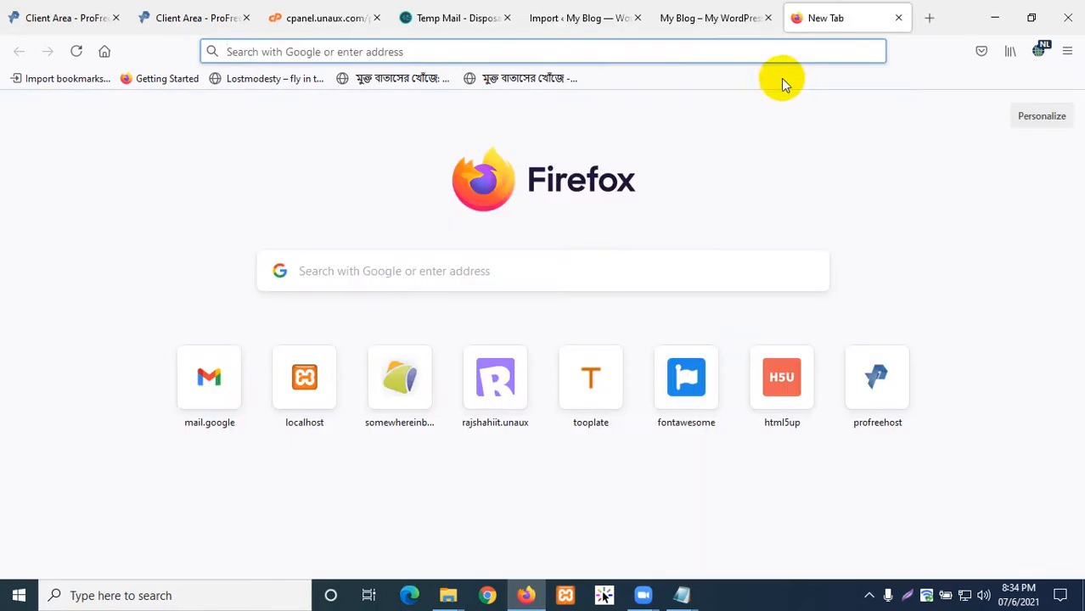
right_click(614, 53)
click(635, 170)
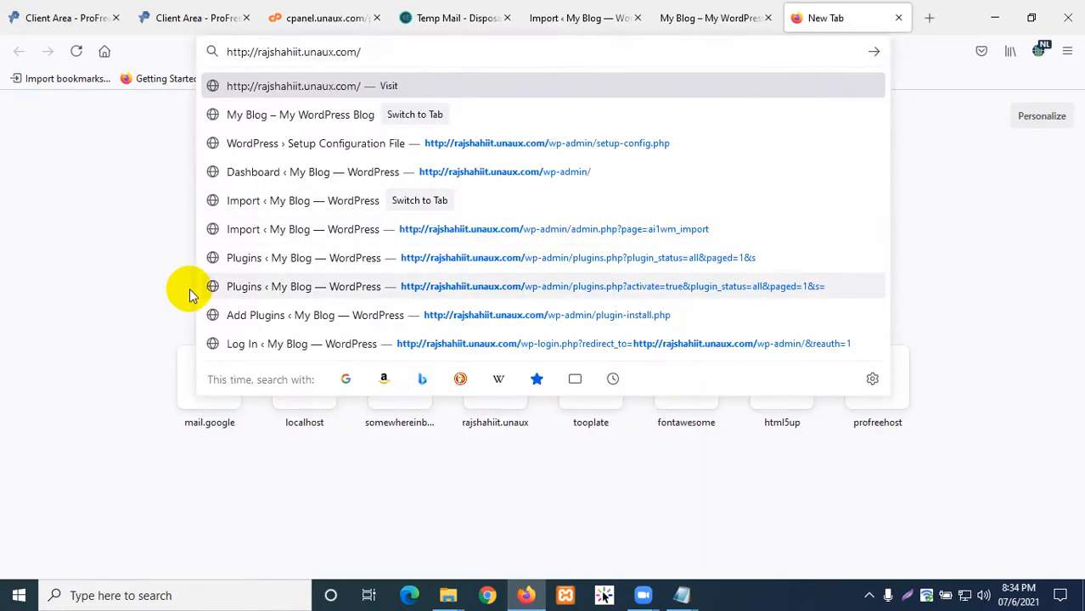
key(Return)
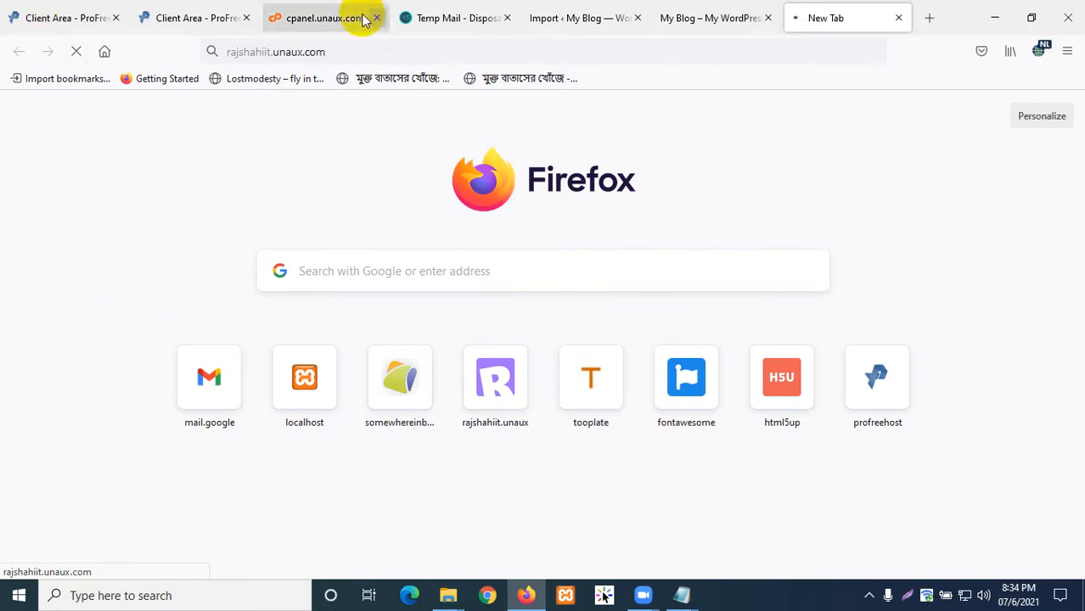
click(688, 18)
click(816, 19)
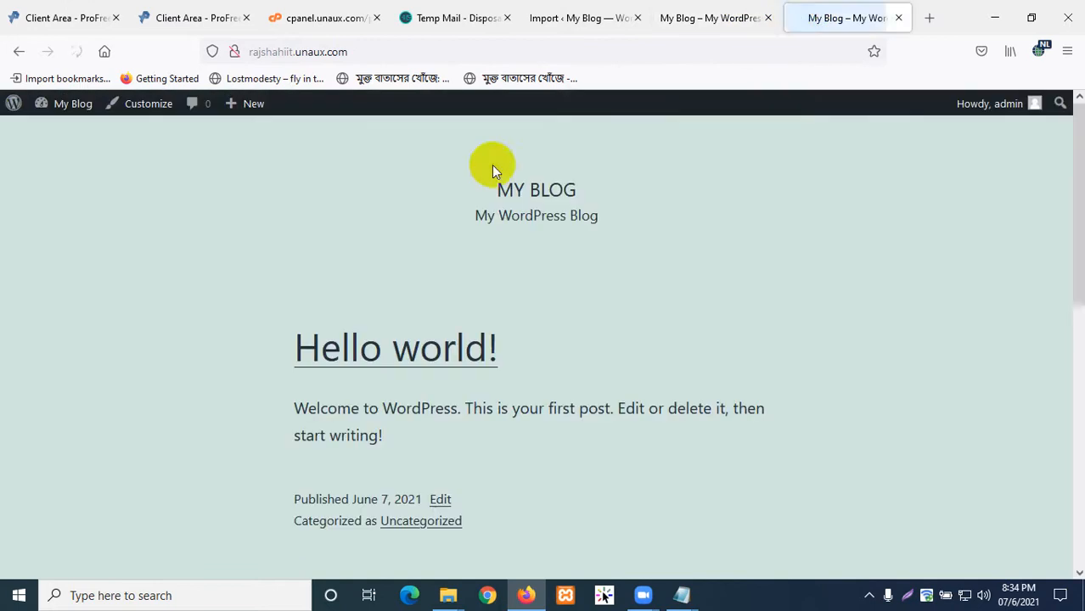
scroll(381, 309, down, 4)
scroll(379, 316, down, 2)
scroll(370, 307, up, 6)
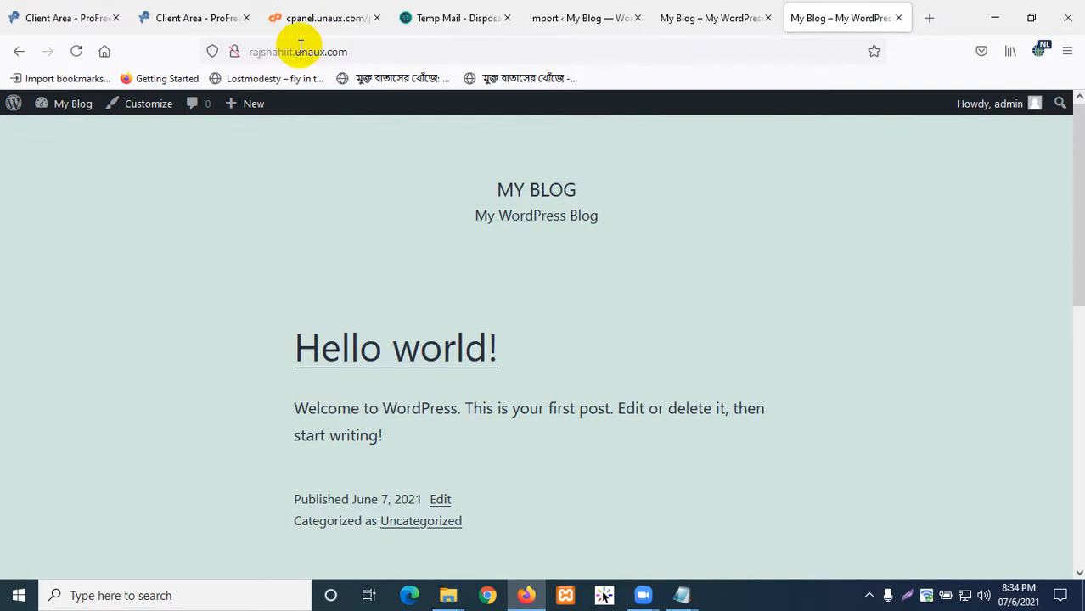
click(900, 18)
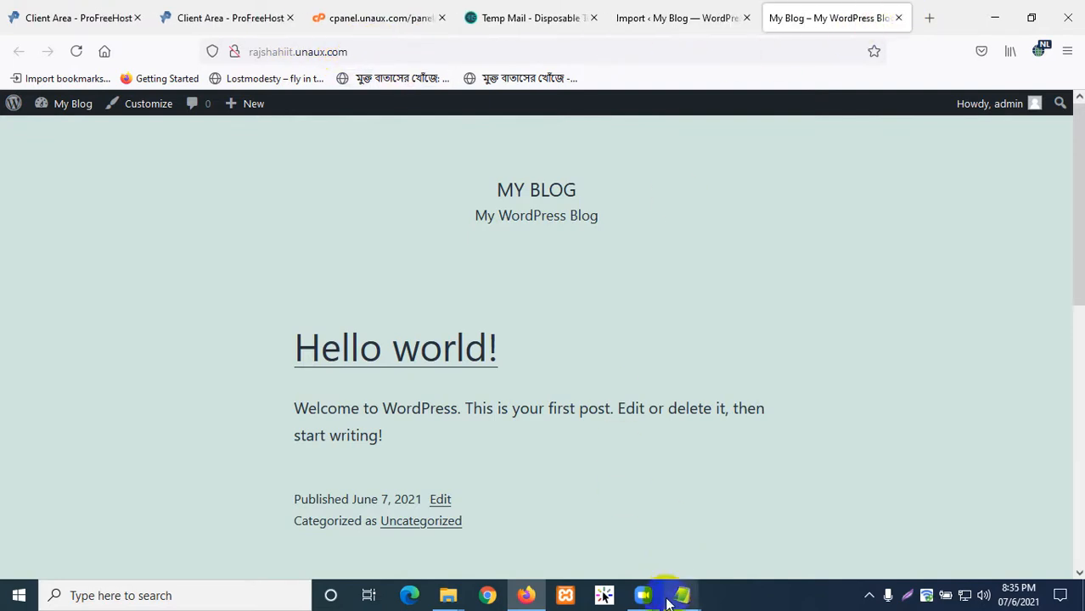
- Share the entire screen with the Zoom meeting again, showing the blog in Firefox
mouse_move(647, 599)
click(677, 557)
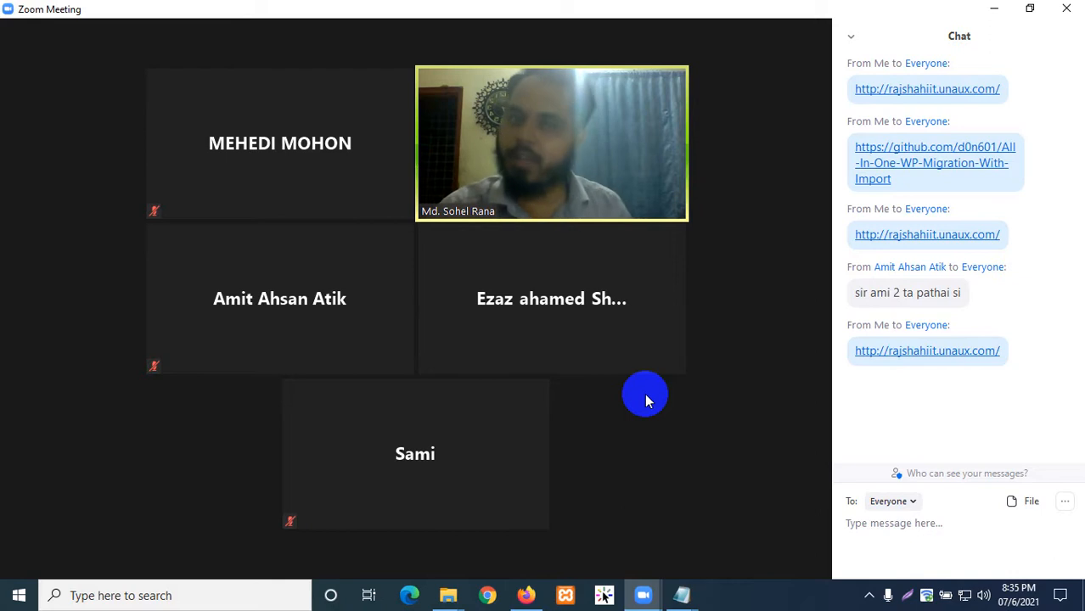
click(500, 564)
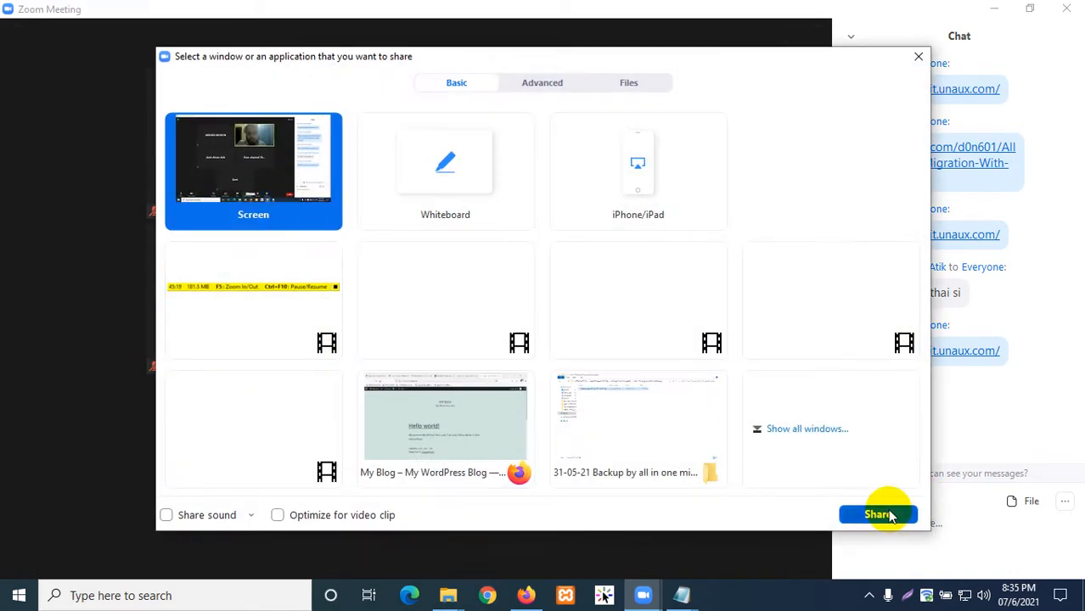
click(883, 513)
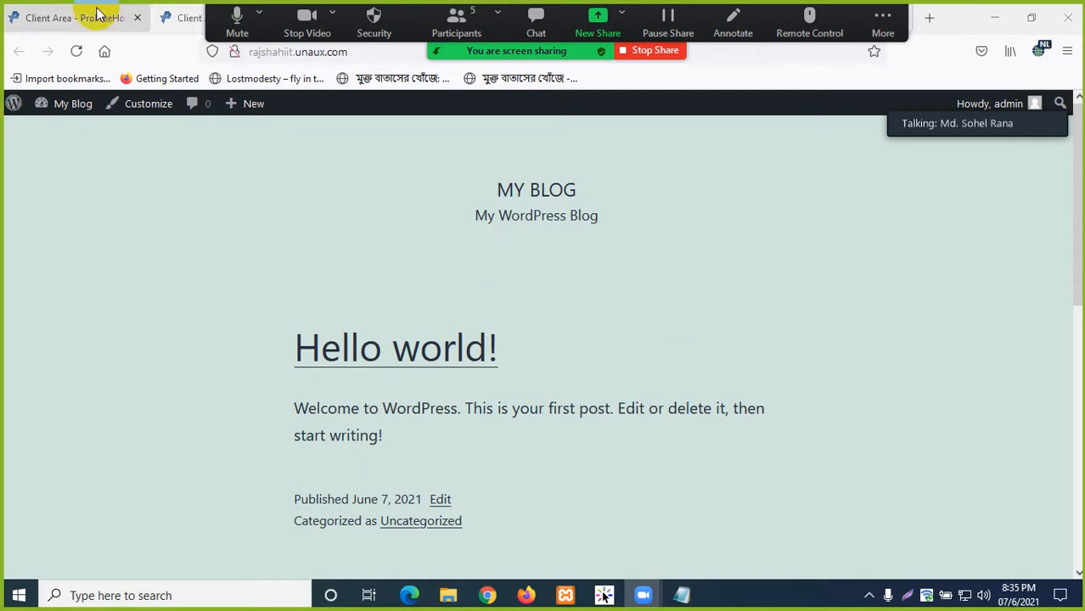
- View the ProFreeHost account management page, then briefly open the hosting control panel
click(170, 17)
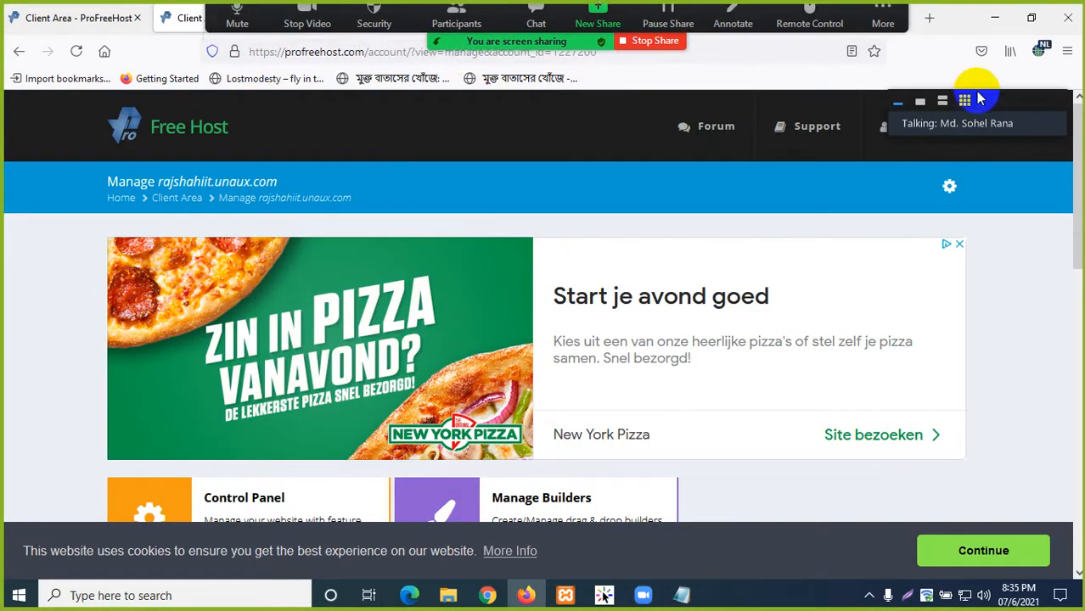
scroll(734, 235, down, 2)
click(365, 19)
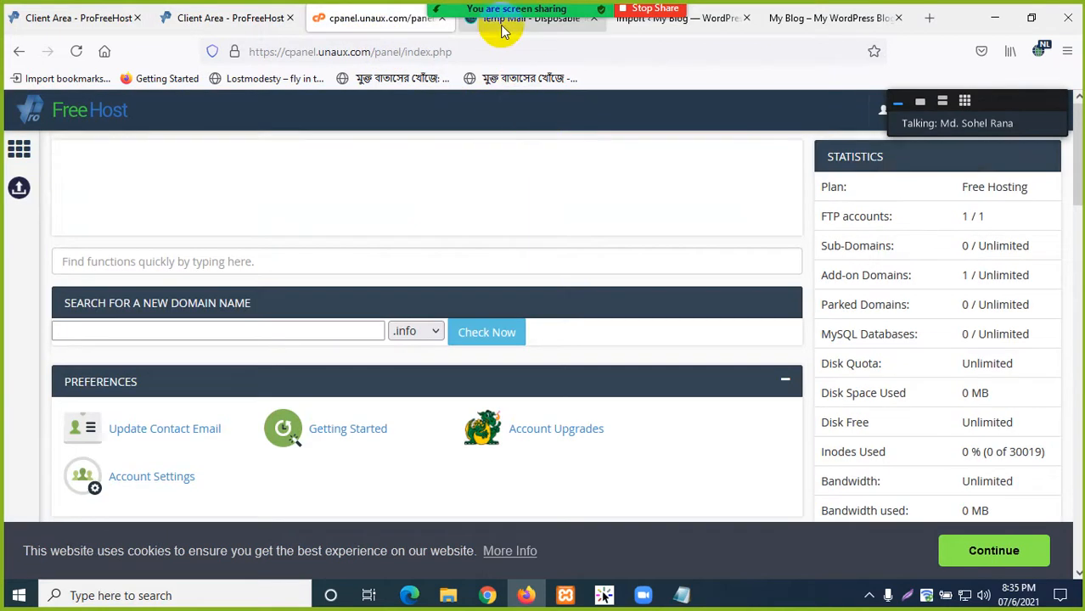
- Scroll through the ProFreeHost account details, then switch to the cpanel.unaux.com control panel
click(266, 26)
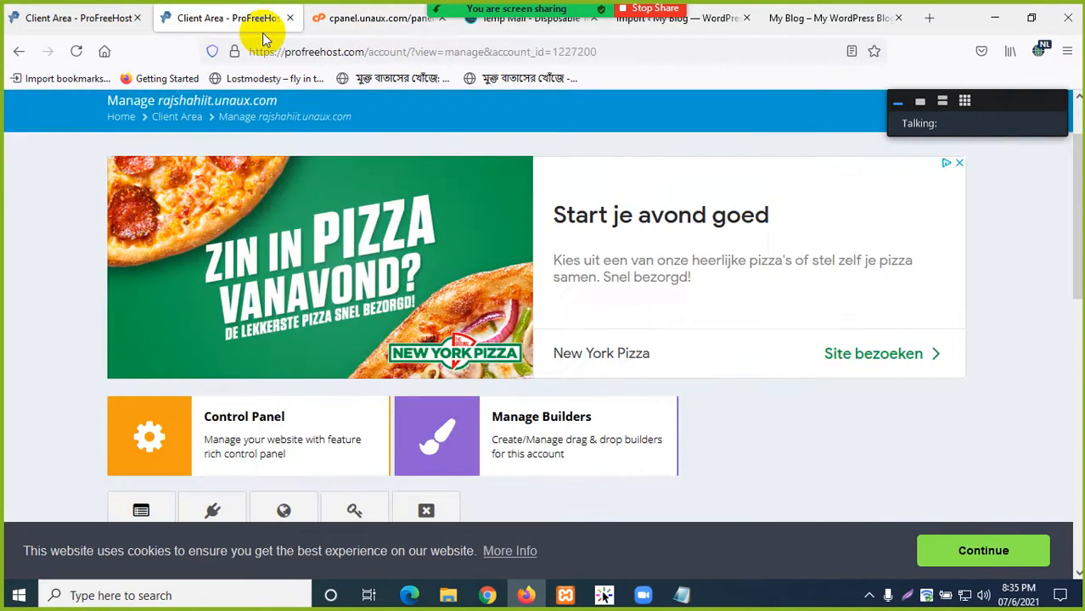
scroll(418, 295, down, 5)
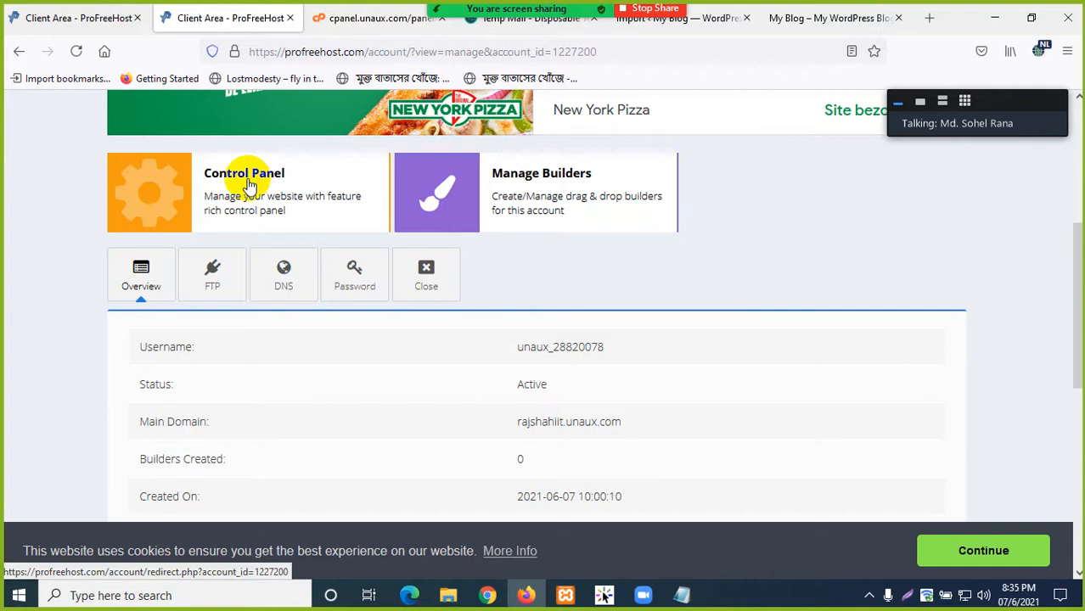
scroll(286, 251, down, 1)
scroll(432, 368, down, 6)
scroll(606, 363, up, 10)
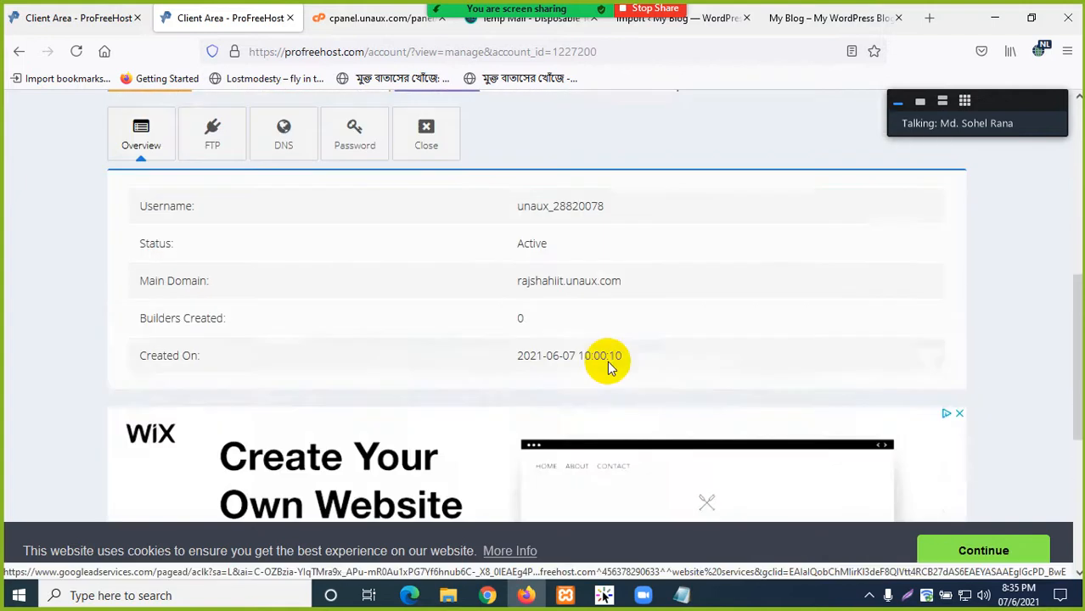
scroll(628, 339, down, 5)
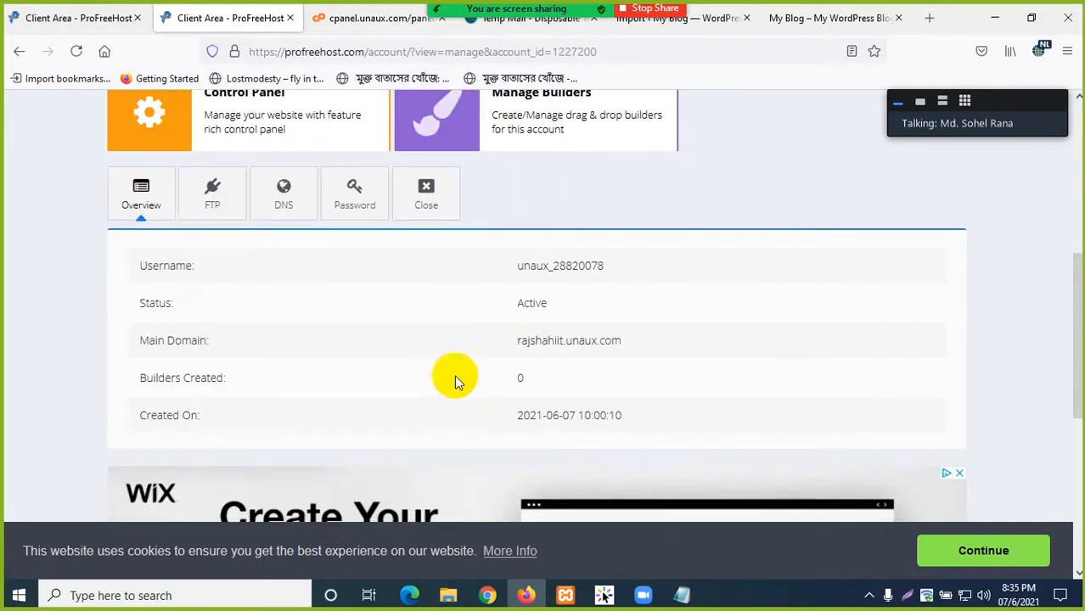
scroll(303, 150, up, 1)
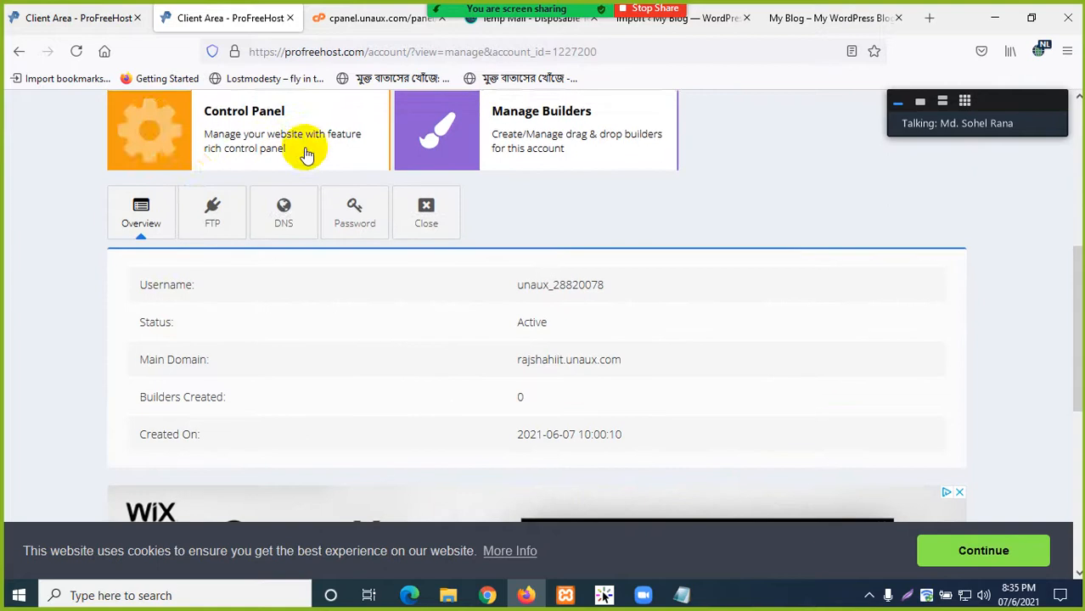
scroll(419, 395, down, 5)
scroll(545, 433, down, 3)
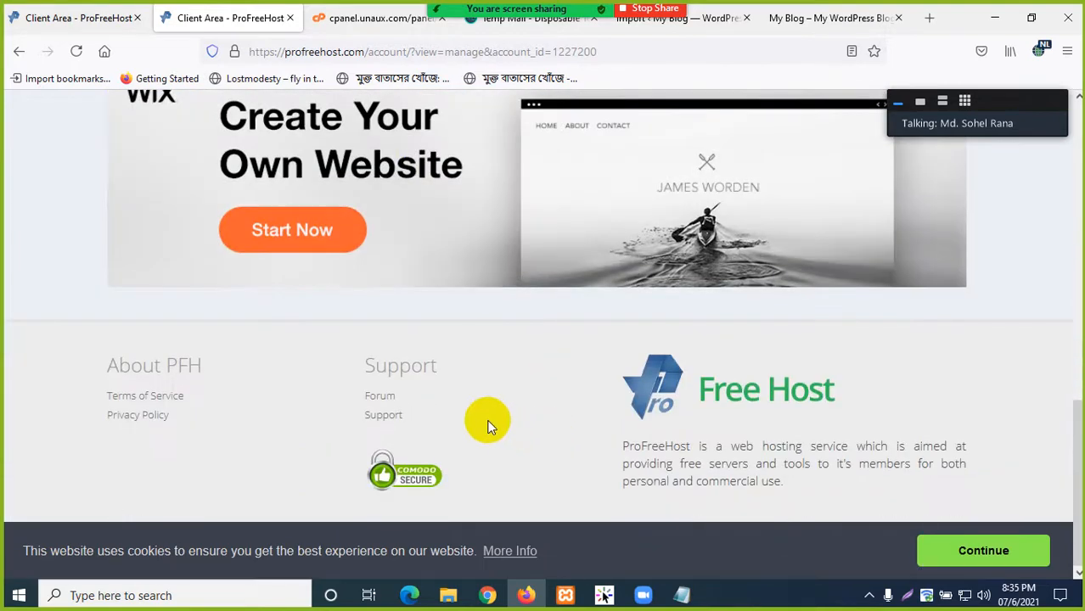
scroll(487, 426, up, 13)
scroll(547, 322, up, 2)
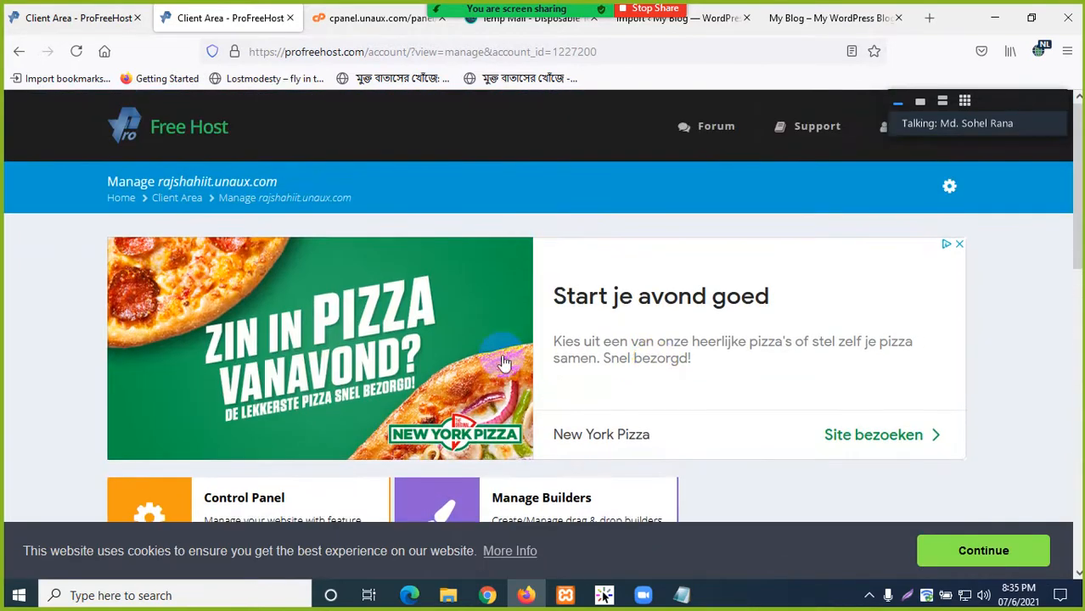
scroll(518, 310, down, 3)
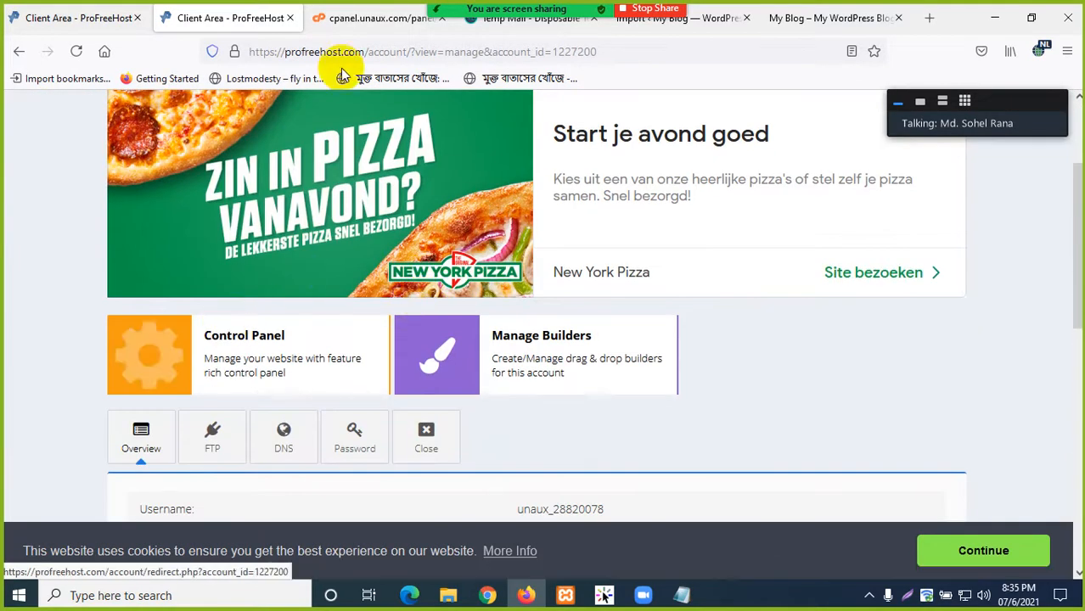
click(365, 26)
scroll(280, 320, down, 9)
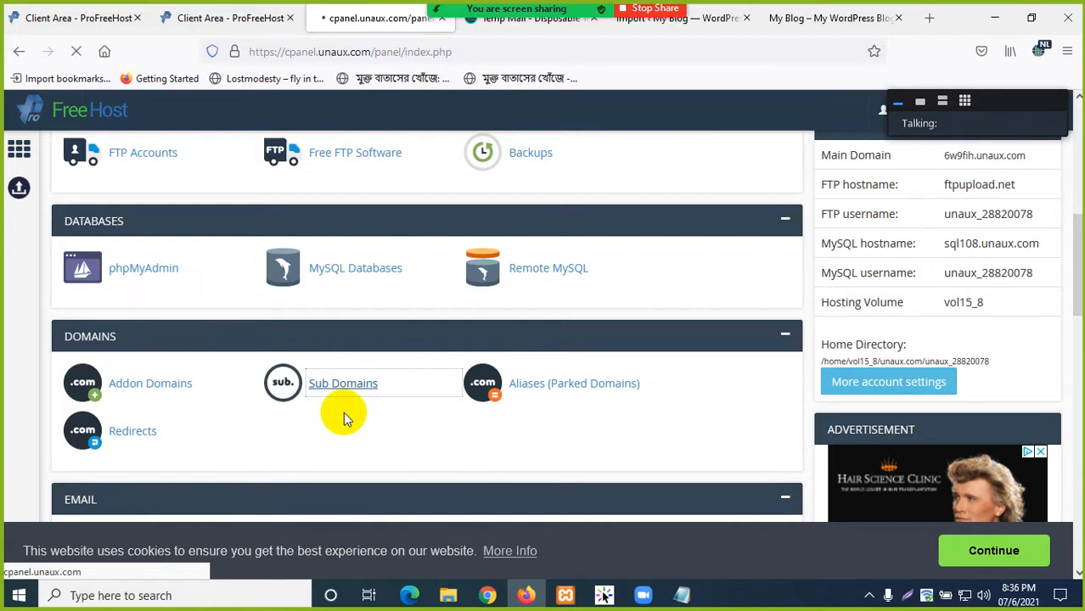
- Check the blog's web address rajshahiit.unaux.com on its front page
click(779, 20)
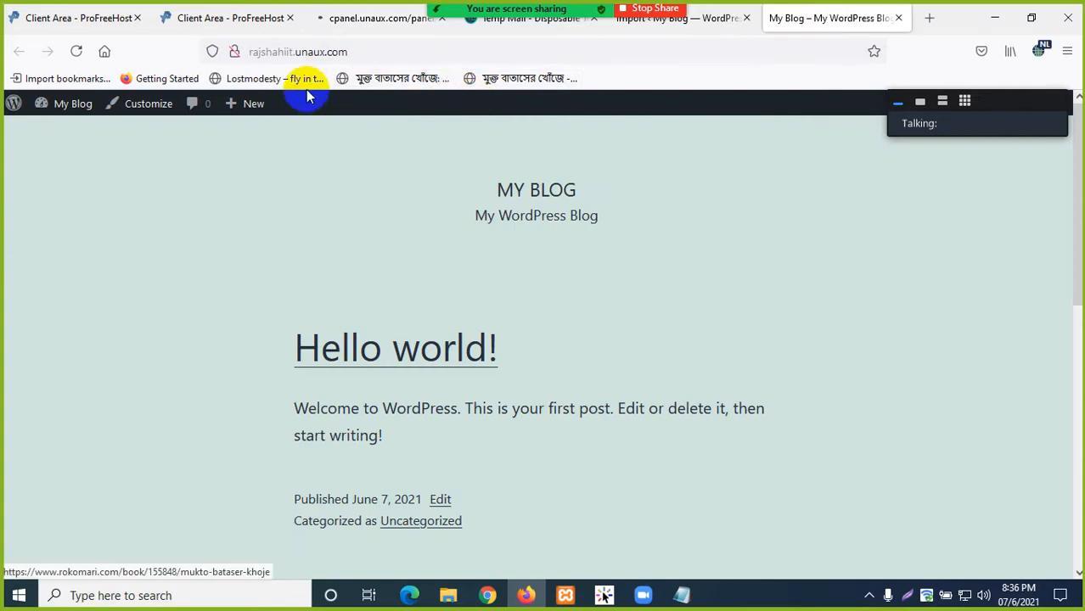
click(253, 47)
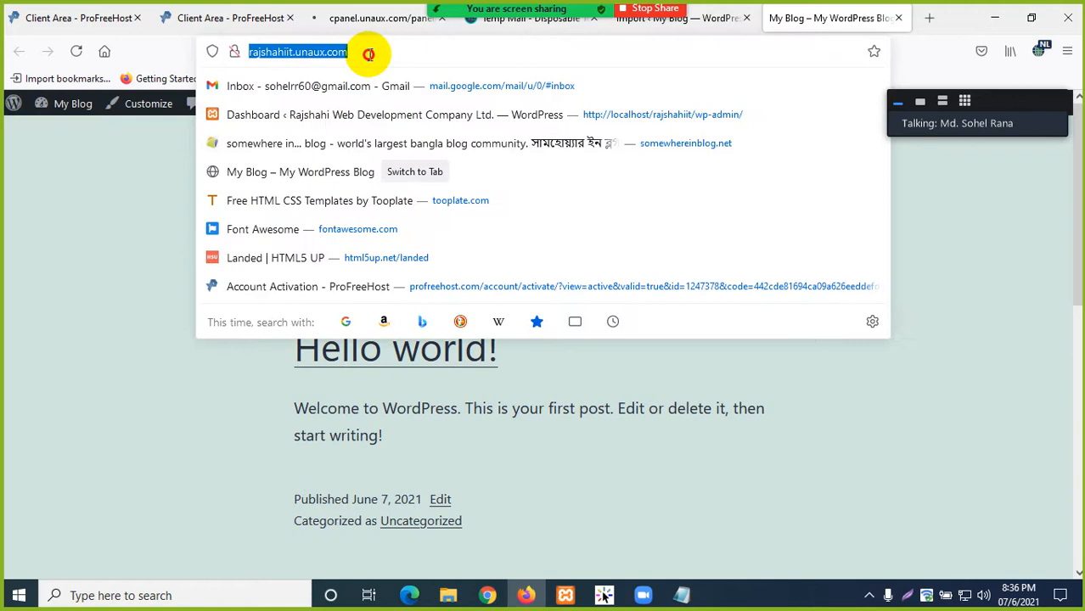
click(369, 51)
click(66, 230)
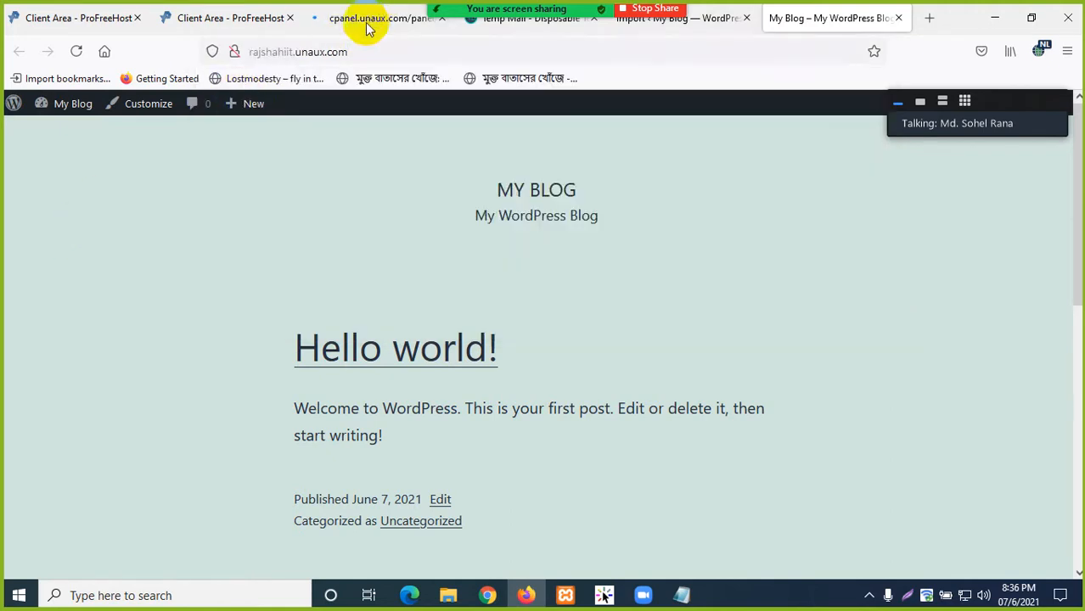
- Go to the cPanel Subdomains page and select the new subdomain name field
click(331, 17)
scroll(354, 376, down, 2)
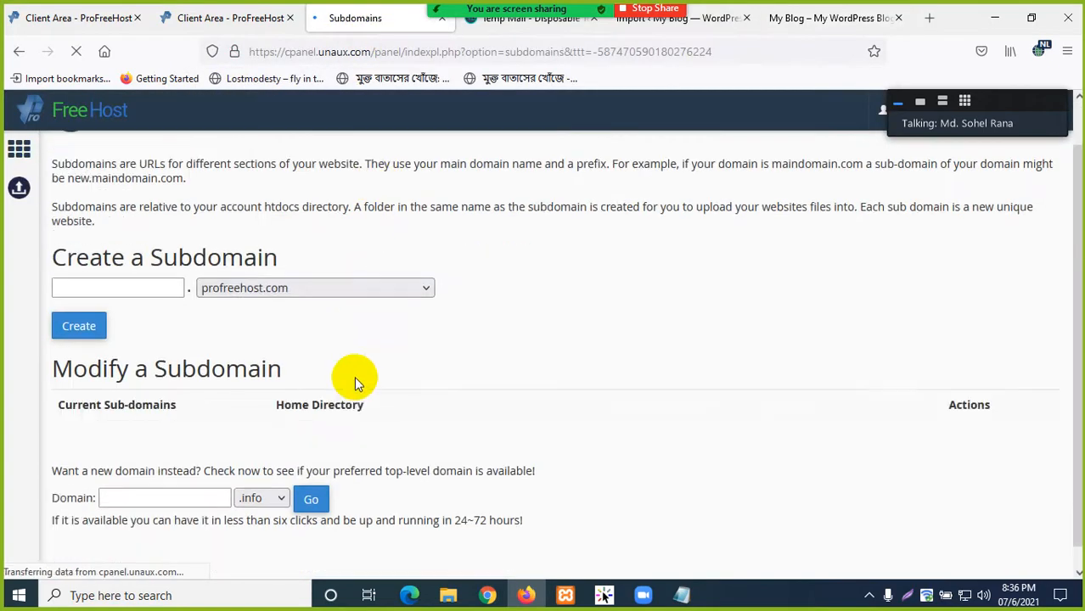
scroll(259, 306, down, 3)
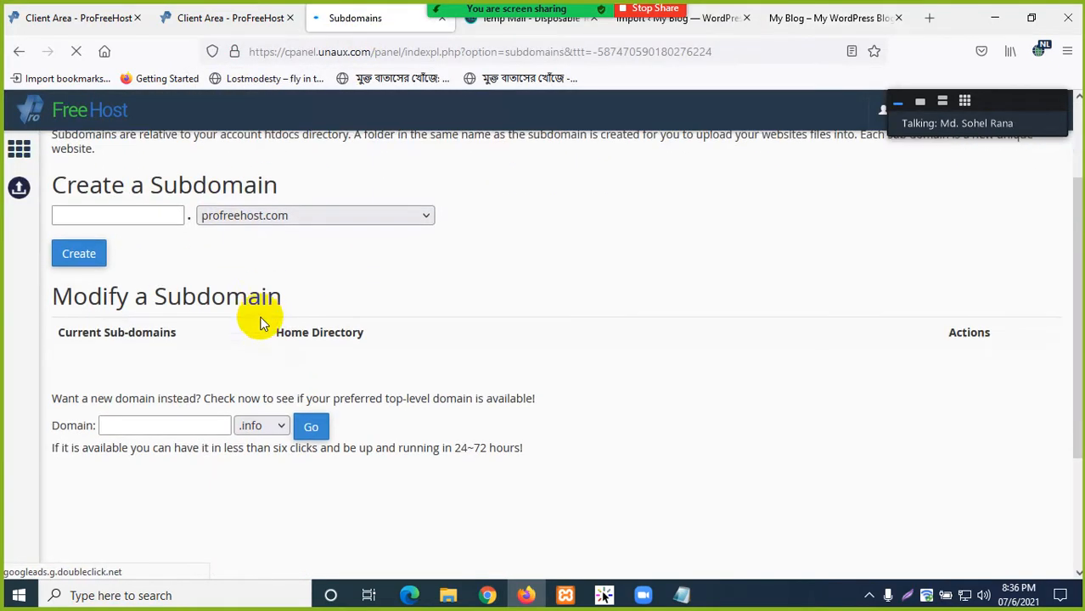
scroll(235, 369, down, 2)
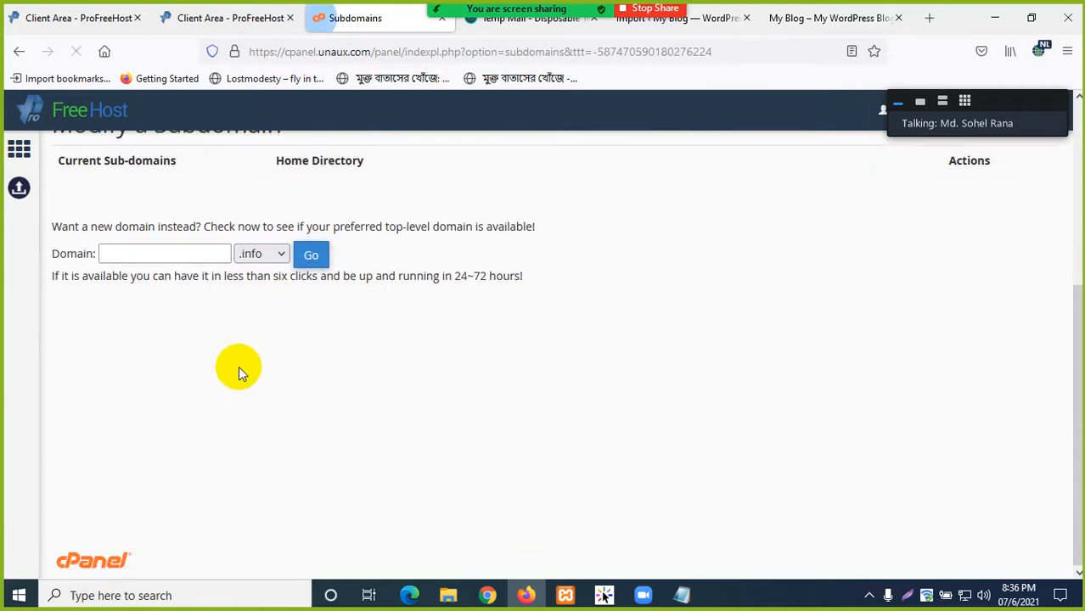
scroll(230, 327, up, 4)
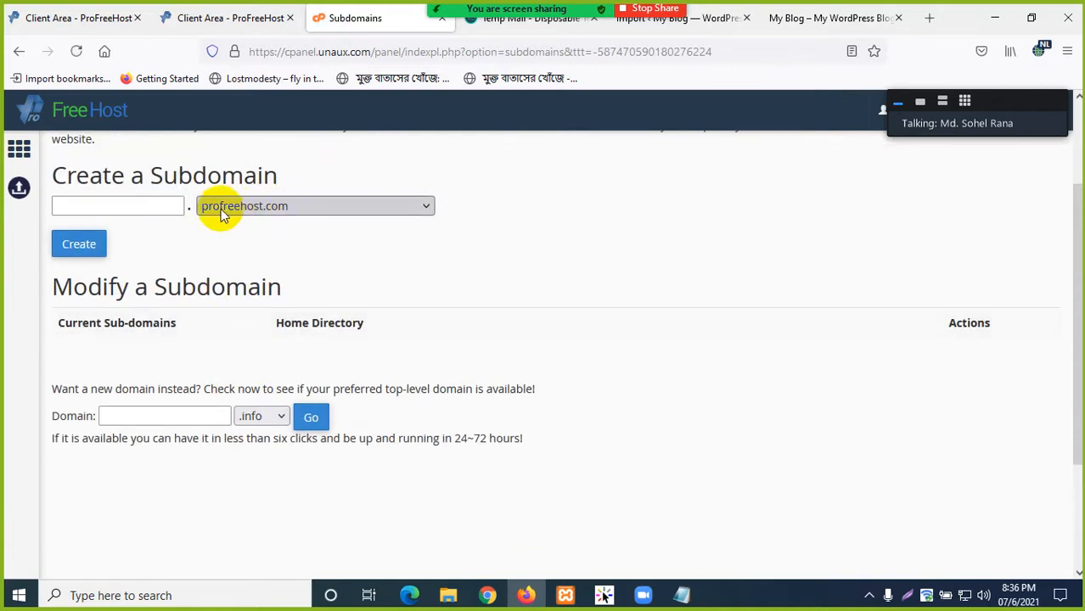
click(151, 207)
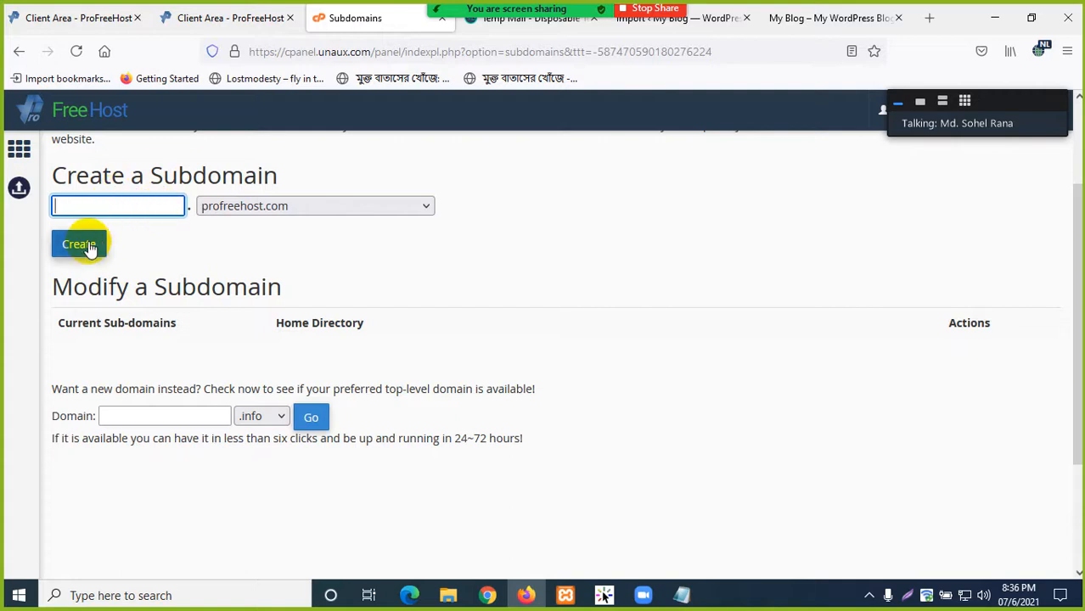
- Scroll over the Subdomains form, then return to the blog's Hello world page
scroll(142, 423, down, 1)
scroll(204, 335, down, 1)
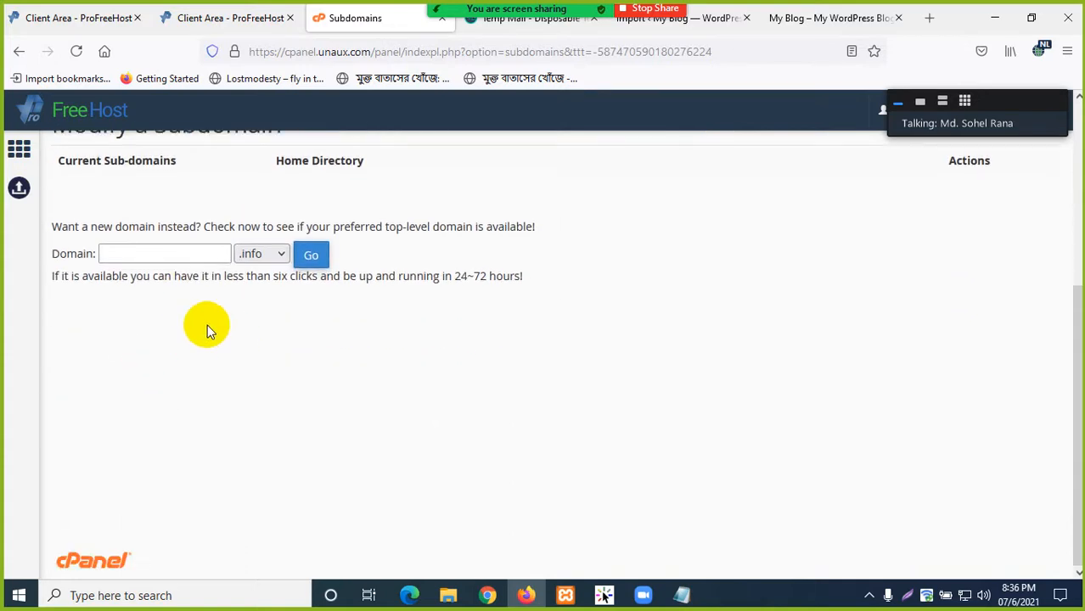
scroll(192, 328, up, 1)
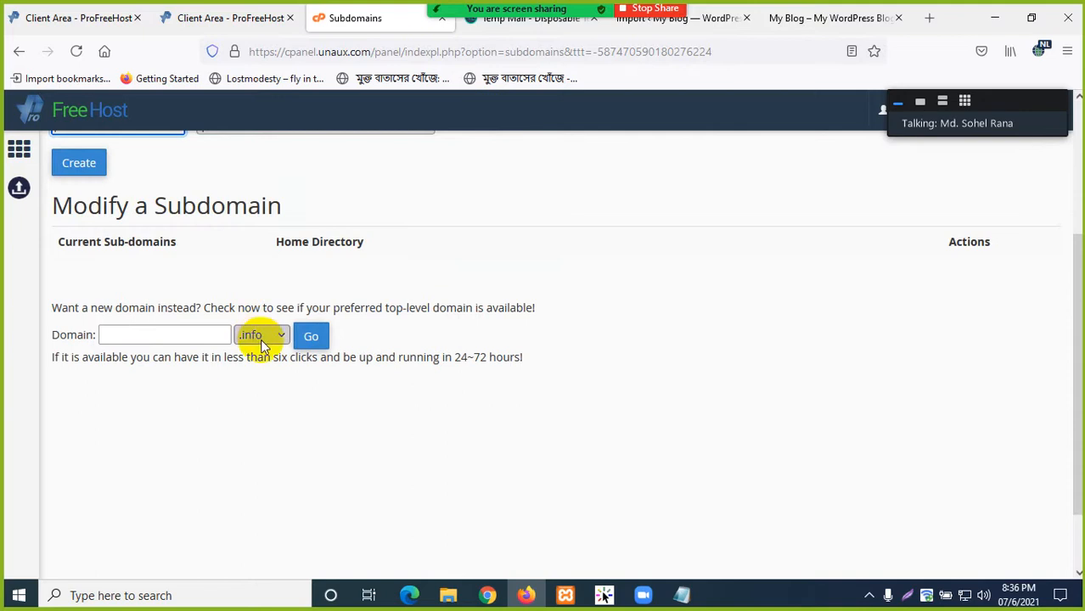
scroll(183, 337, up, 2)
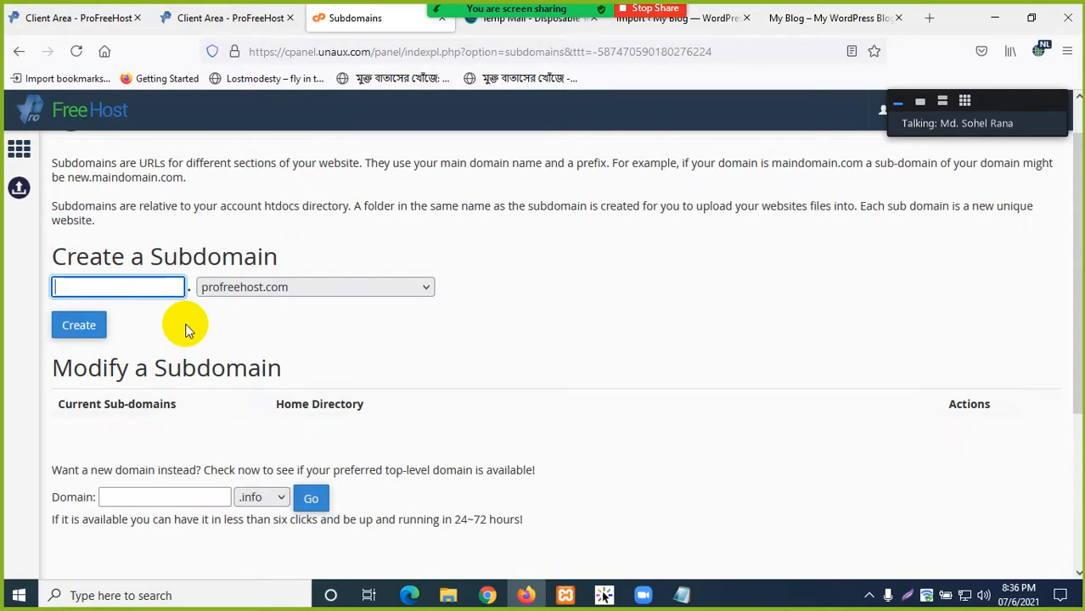
click(794, 18)
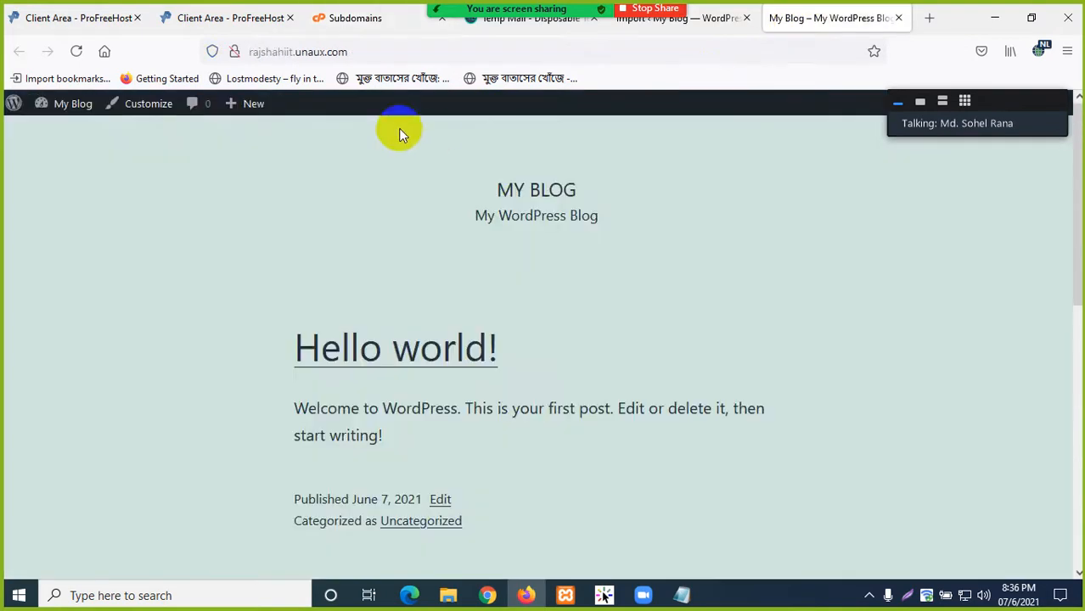
- Check the import's progress, then return to the blog front page and review its address
click(697, 26)
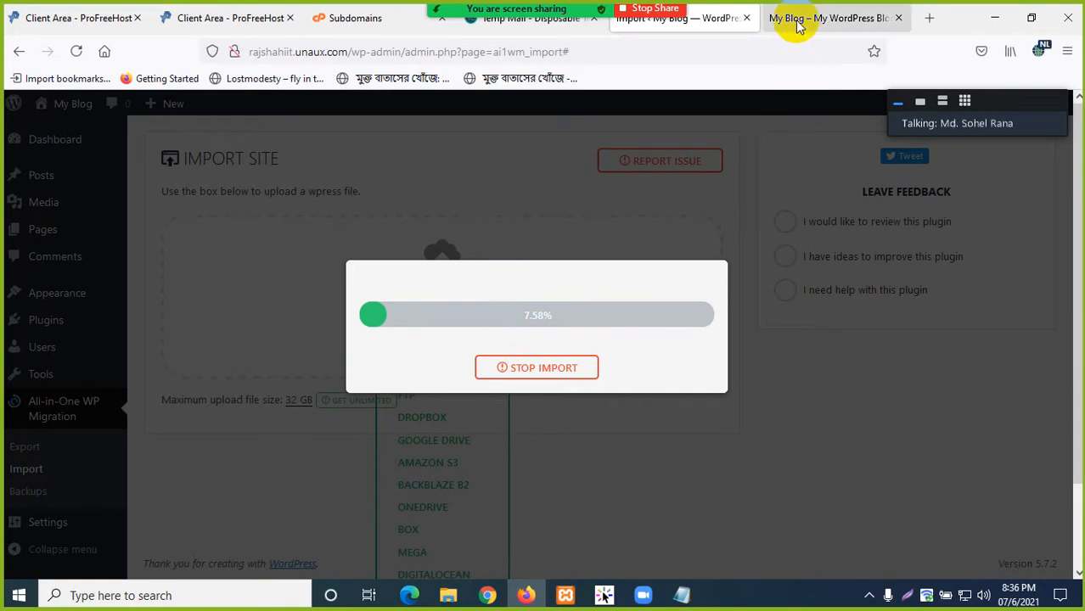
mouse_move(642, 587)
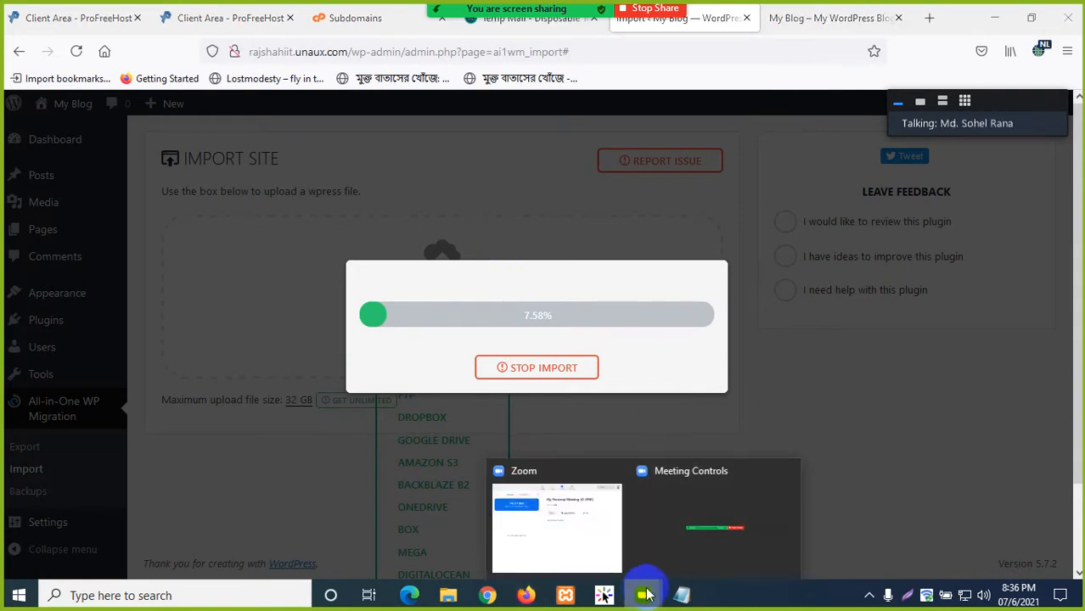
click(787, 19)
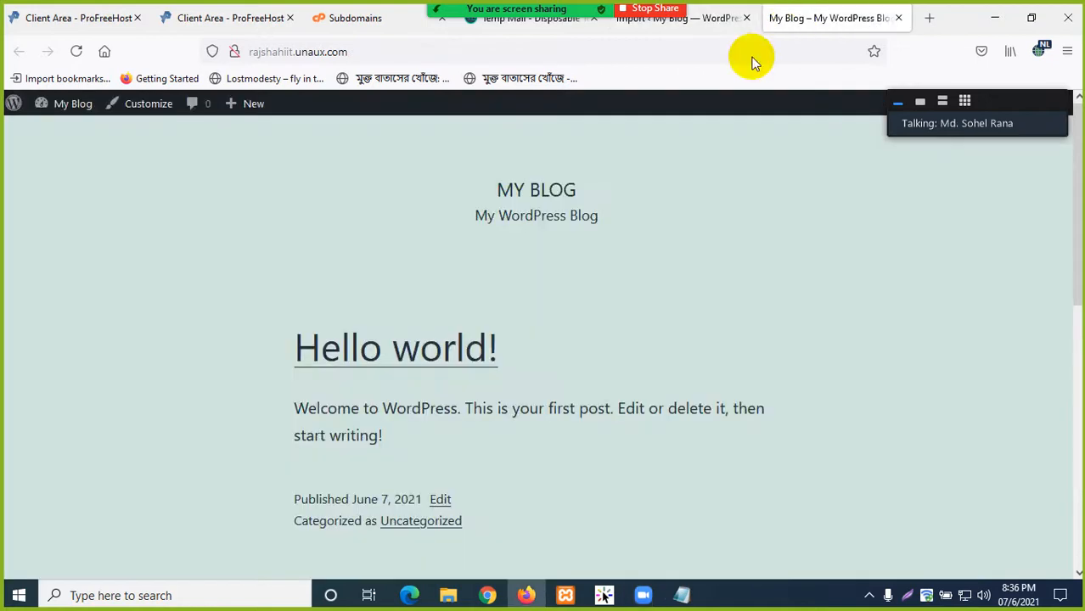
drag(398, 56, 272, 74)
click(56, 266)
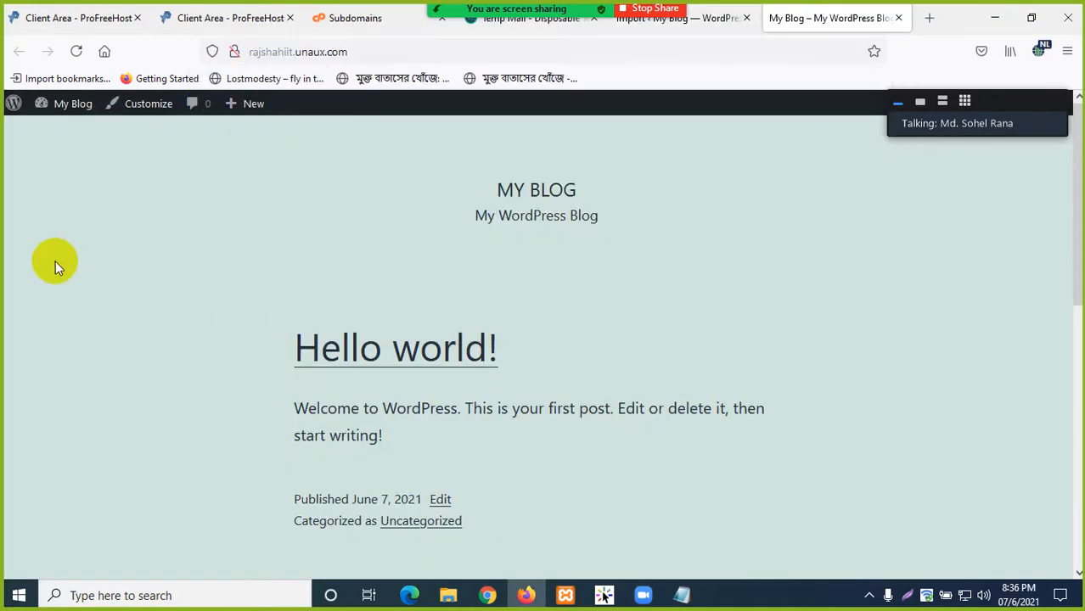
- Close the Subdomains tab, glance at the hosting account pages, and check the 15.17% import
click(378, 18)
scroll(305, 291, up, 1)
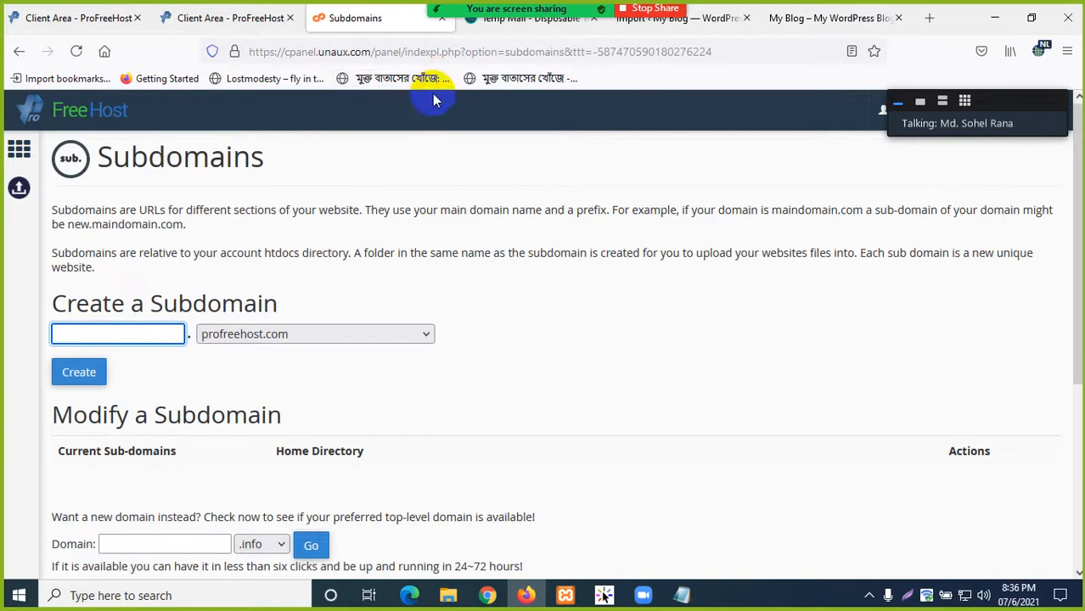
click(441, 18)
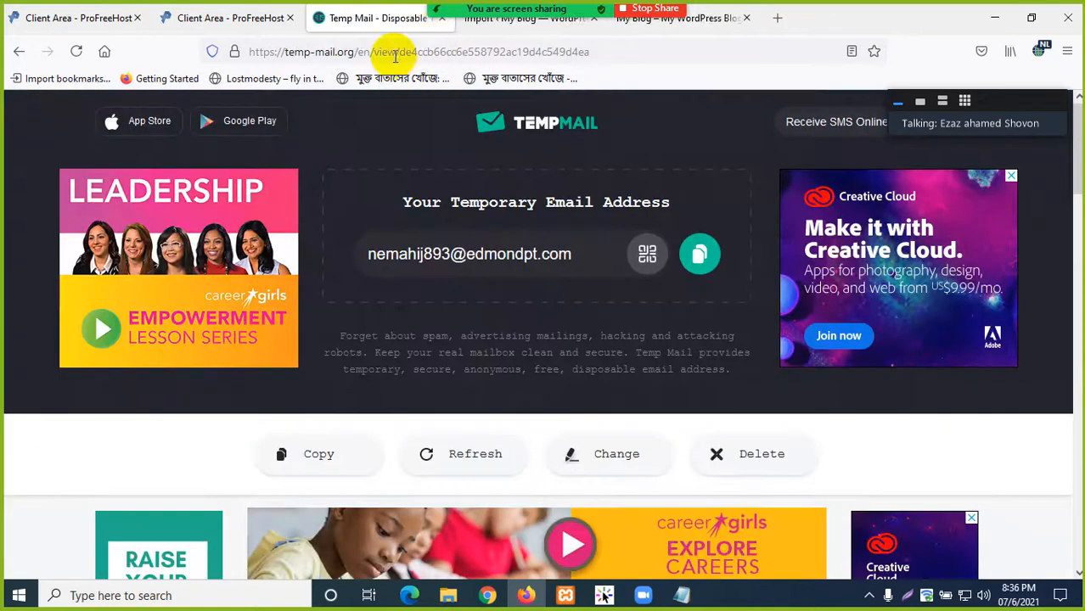
click(192, 18)
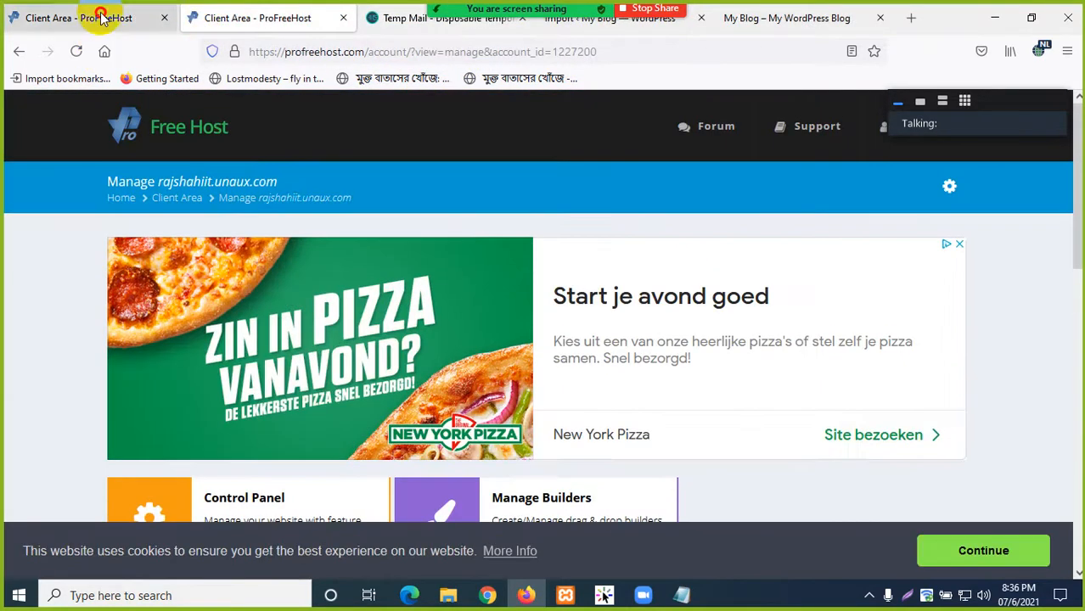
click(101, 18)
click(773, 18)
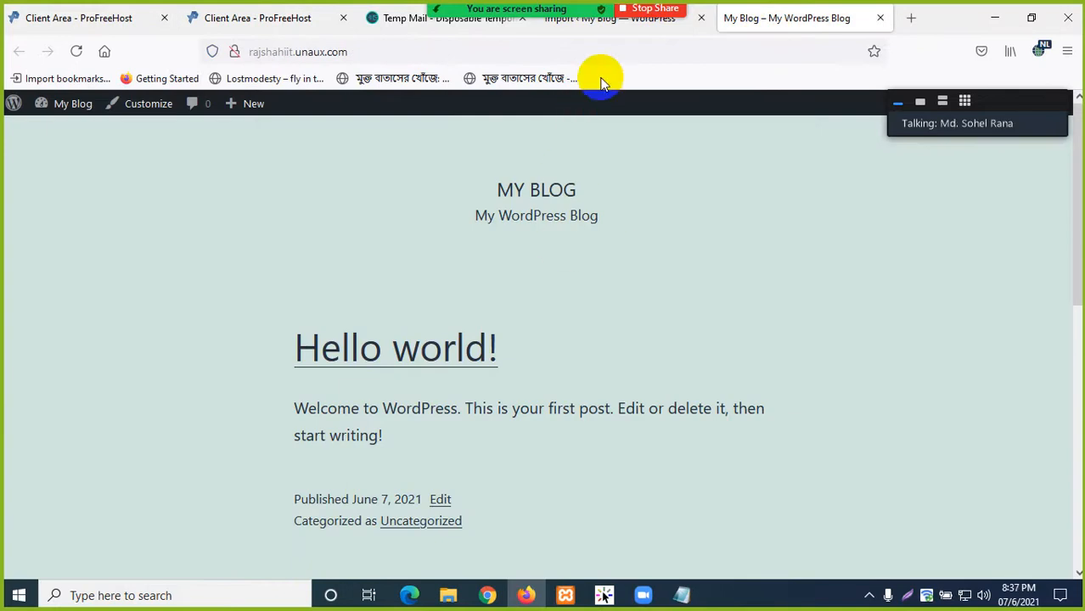
click(604, 18)
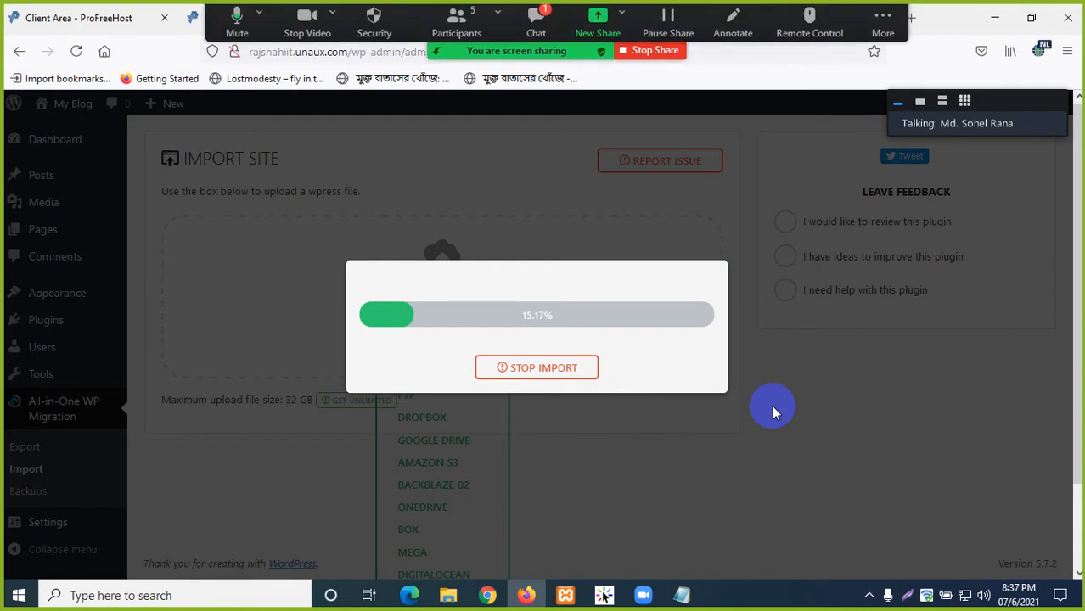
- Read the Zoom meeting chat, close it, and reveal the hidden system tray icons
click(536, 23)
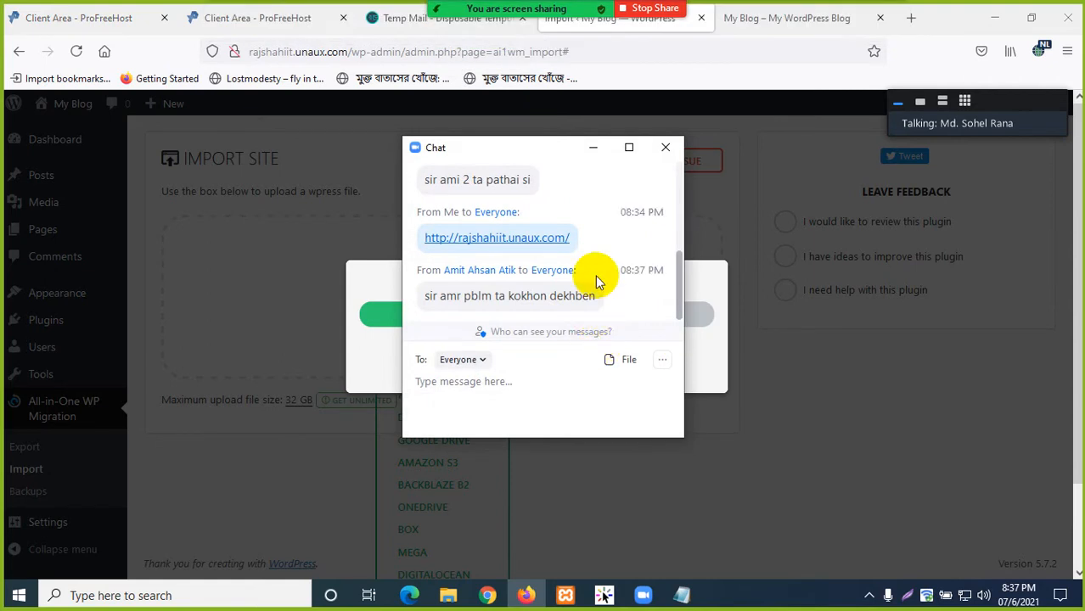
click(665, 147)
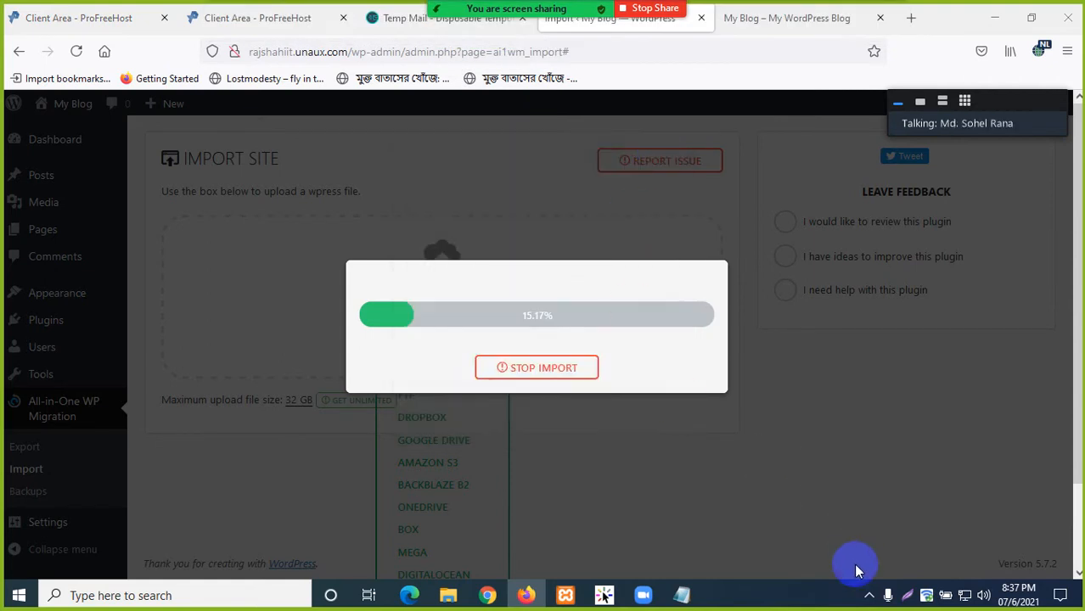
click(869, 594)
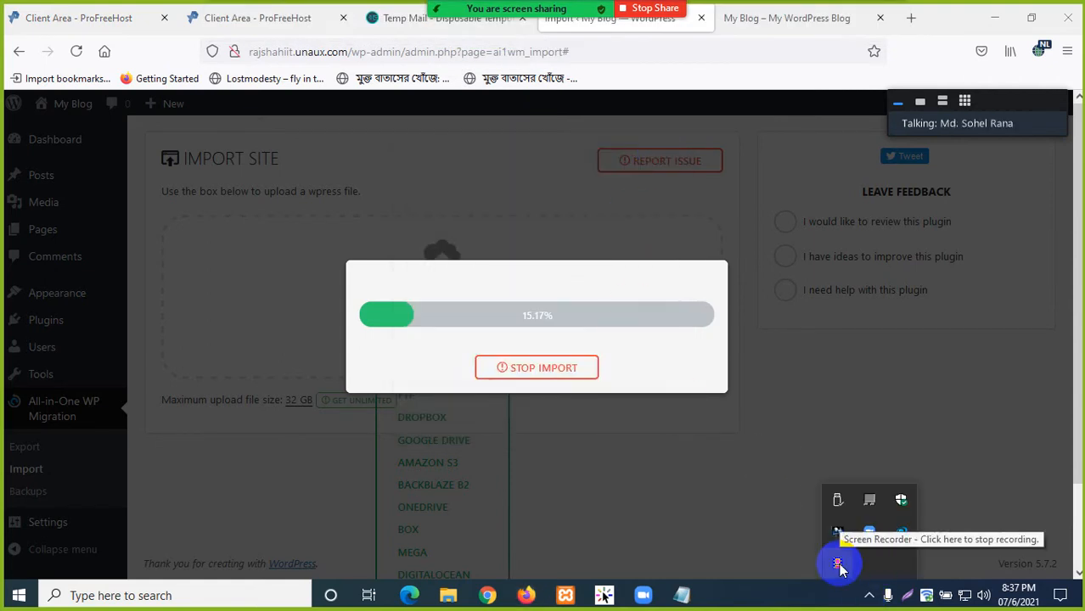